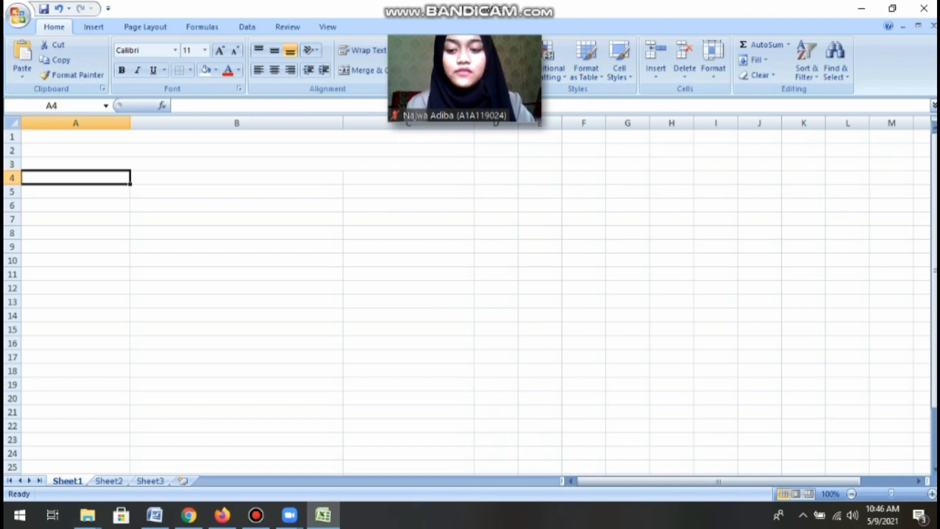
Rename the Sheet1 worksheet as DAFTAR AKUN.
{"action": "right_click", "coordinate": [84, 480]}
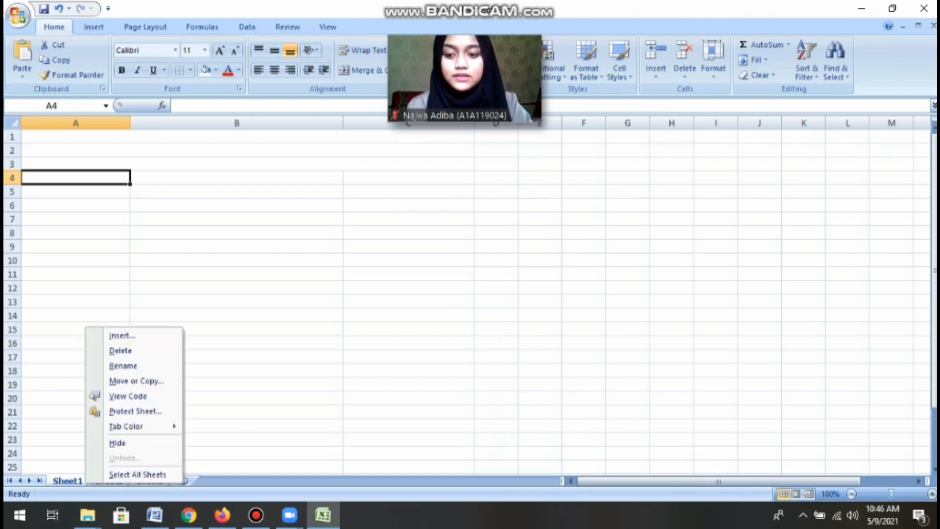
{"action": "left_click", "coordinate": [122, 366]}
{"action": "type", "text": "DAFTAR AKUN"}
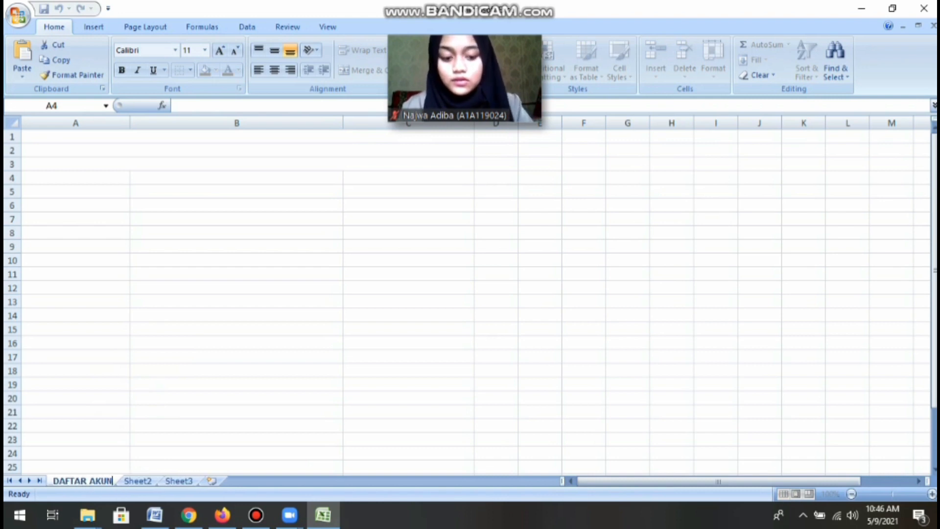
{"action": "key", "text": "Return"}
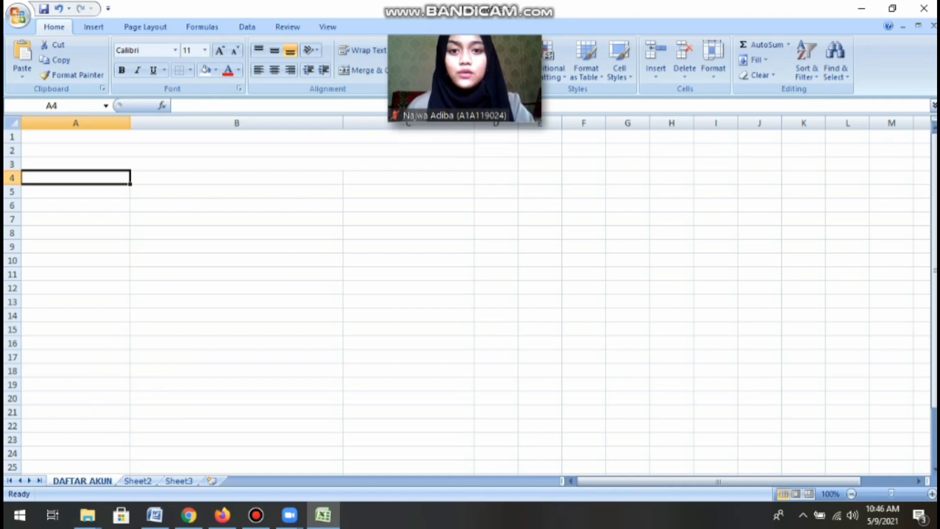
Paste the chart of accounts table from the Word document into the DAFTAR AKUN sheet starting at cell A5.
{"action": "left_click", "coordinate": [76, 191]}
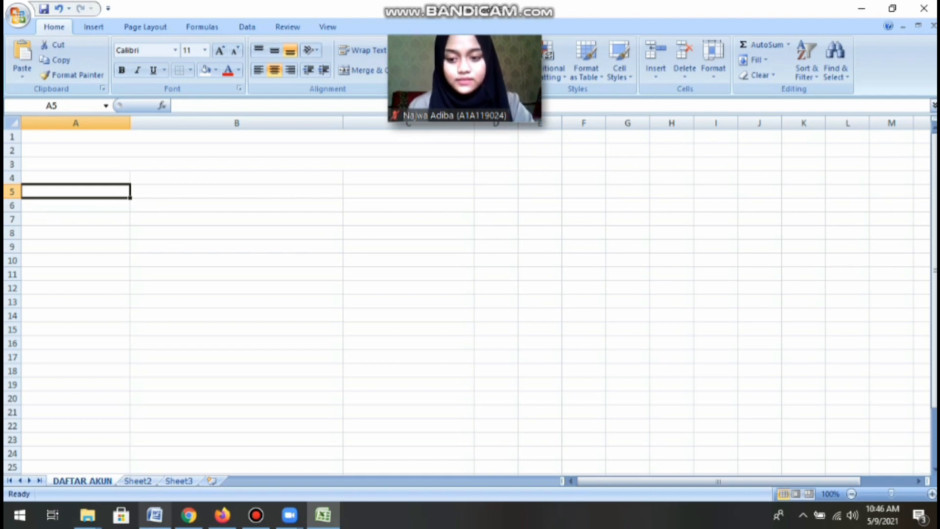
{"action": "left_click", "coordinate": [154, 515]}
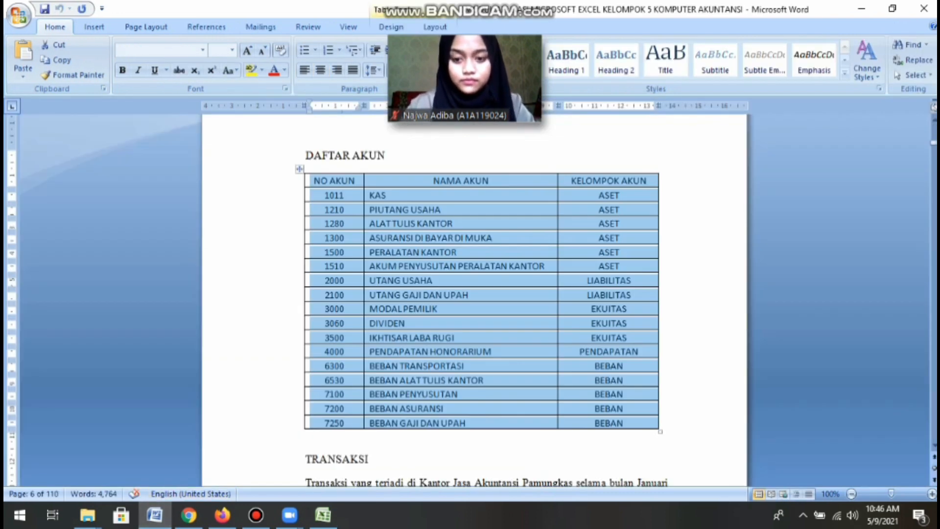
{"action": "left_click", "coordinate": [322, 515]}
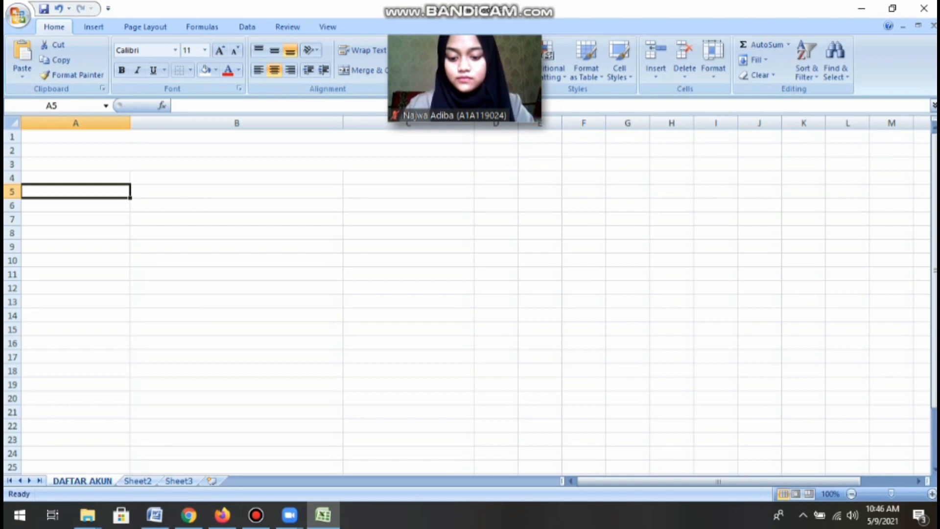
{"action": "type", "text": "NO AKUN\tNAMA AKUN\tKELOMPOK AKUN 1011\tKAS\tASET 1210\tPIUTANG USAHA\tASET 1280\tALAT TULIS KANTOR\tASET 1300\tASURANSI DI BAYAR DI MUKA\tASET 1500\tPERALATAN KANTOR\tASET 1510\tAKUM PENYUSUTAN PERALATAN KANTOR\tASET 2000\tUTANG USAHA\tLIABILITAS 2100\tUTANG GAJI DAN UPAH\tLIABILITAS 3000\tMODAL PEMILIK\tEKUITAS 3060\tDIVIDEN\tEKUITAS 3500\tIKHTISAR LABA RUGI\tEKUITAS 4000\tPENDAPATAN HONORARIUM\tPENDAPATAN 6300\tBEBAN TRANSPORTASI\tBEBAN 6530\tBEBAN ALAT TULIS KANTOR\tBEBAN 7100\tBEBAN PENYUSUTAN\tBEBAN 7200\tBEBAN ASURANSI\tBEBAN 7250\tBEBAN GAJI DAN UPAH\tBEBAN"}
Enter the company title KANTOR JASA AKUNTANSI PAMUNGKAS in the merged row 1 above the account table.
{"action": "left_click", "coordinate": [237, 136]}
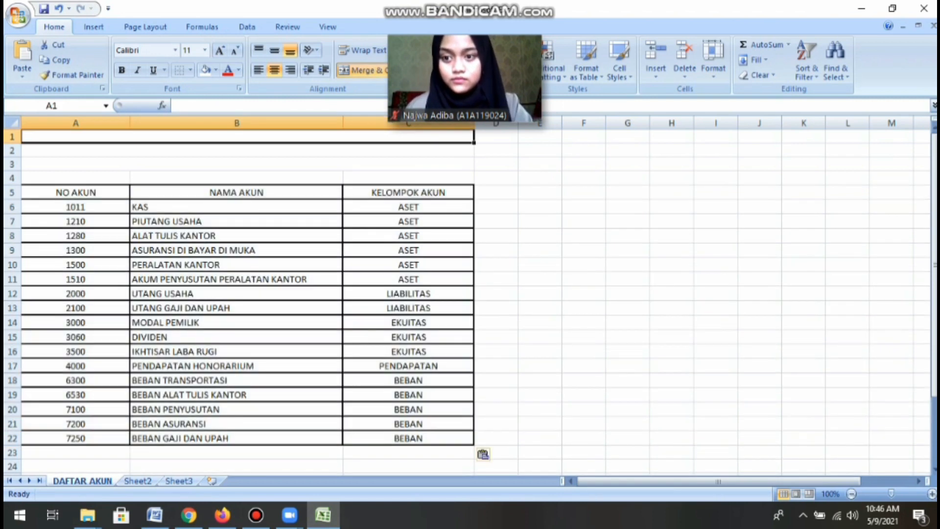
{"action": "type", "text": "KAN"}
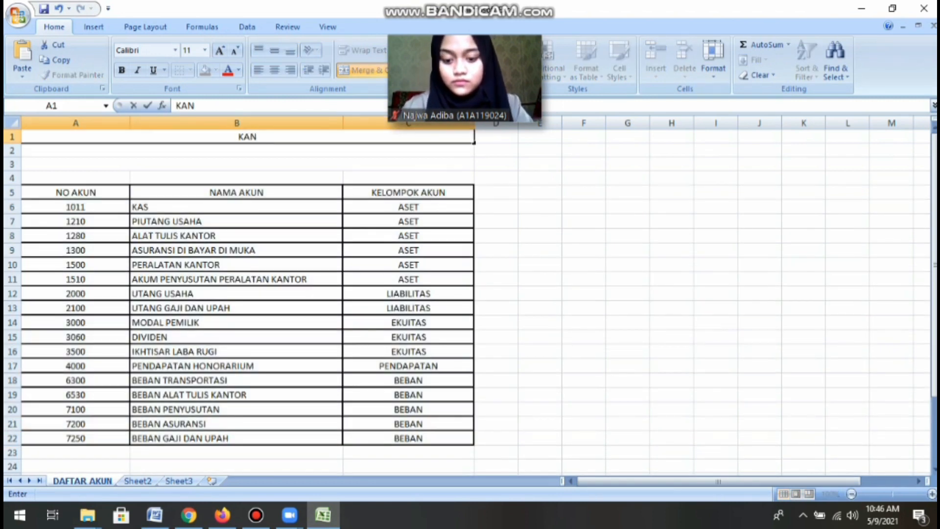
{"action": "type", "text": "TOR JASA"}
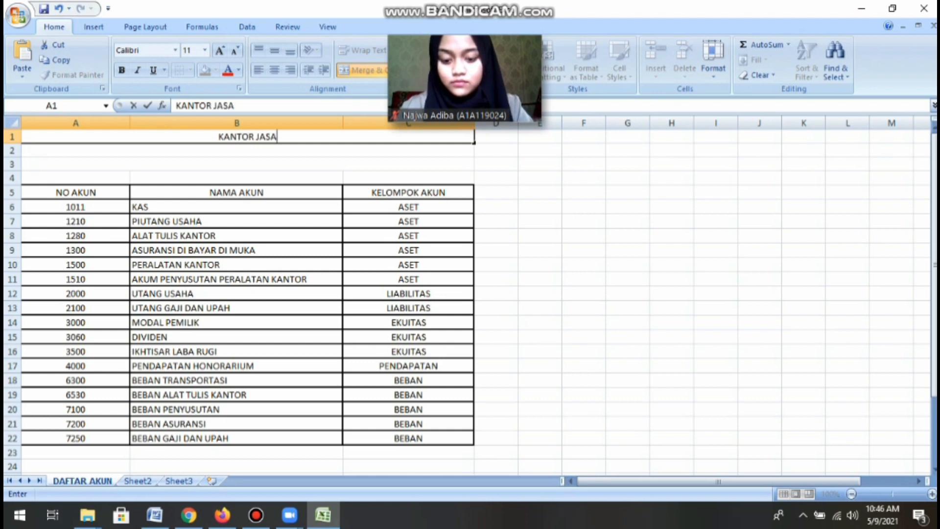
{"action": "type", "text": " AKUNTANSI"}
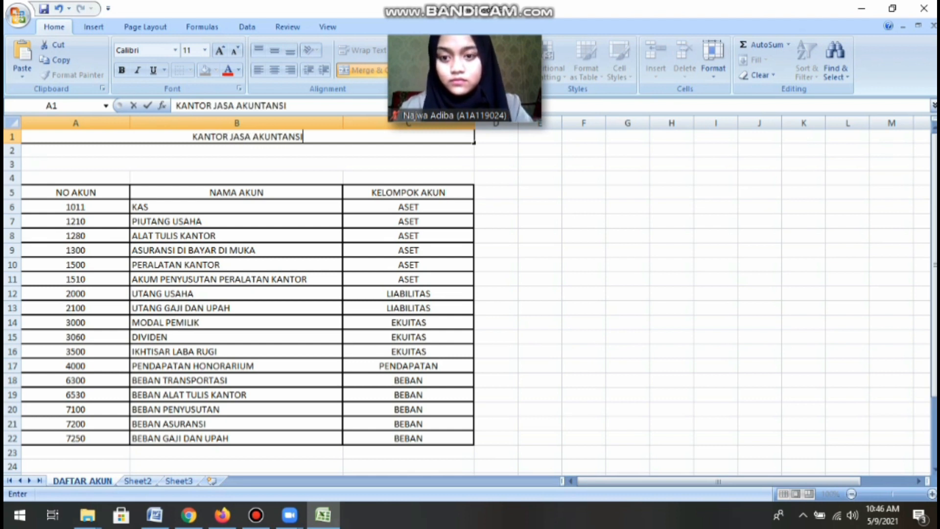
{"action": "type", "text": " PAMUN"}
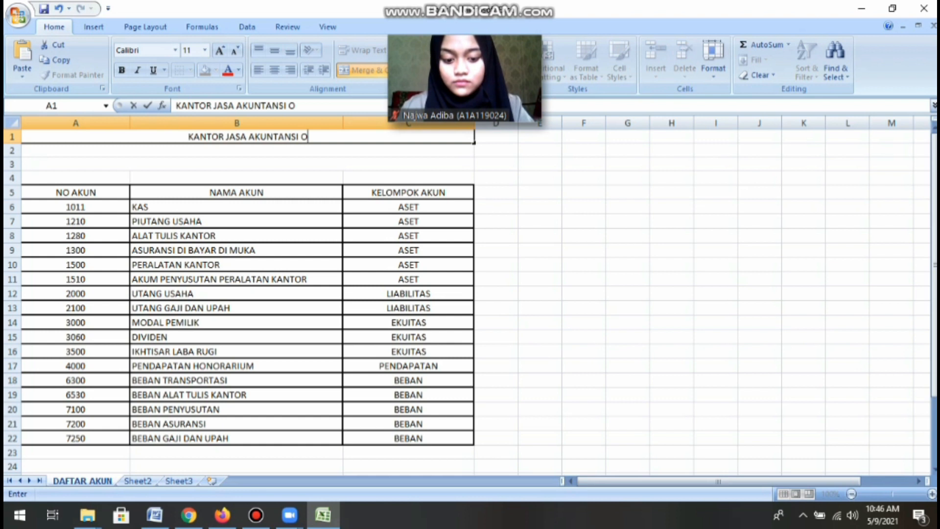
{"action": "type", "text": "GKAS"}
{"action": "key", "text": "Return"}
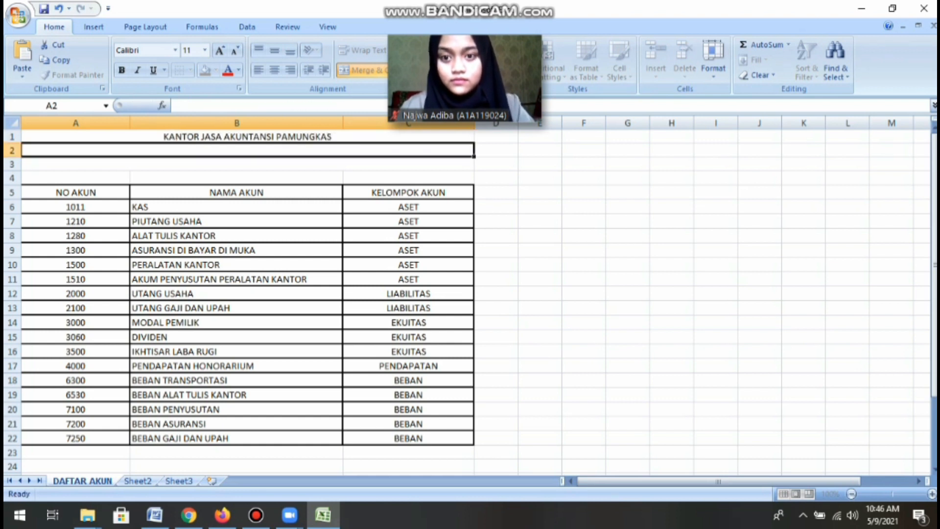
Enter the subtitle DAFTAR AKUN in row 2 and PERIODE 31 JANUARI 2021 in row 3.
{"action": "type", "text": "D"}
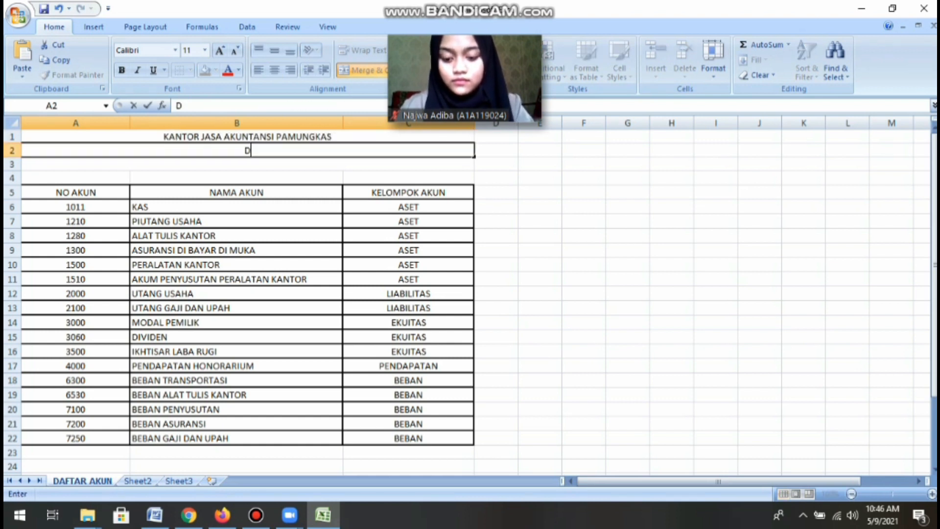
{"action": "type", "text": "AFTAR AKUN"}
{"action": "key", "text": "Return"}
{"action": "type", "text": "PERIODE 3"}
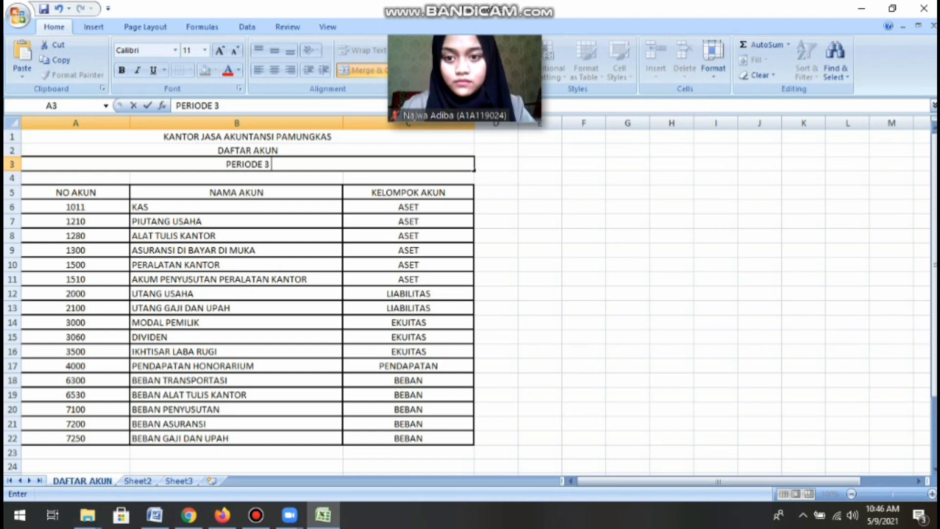
{"action": "type", "text": "1 JANUA"}
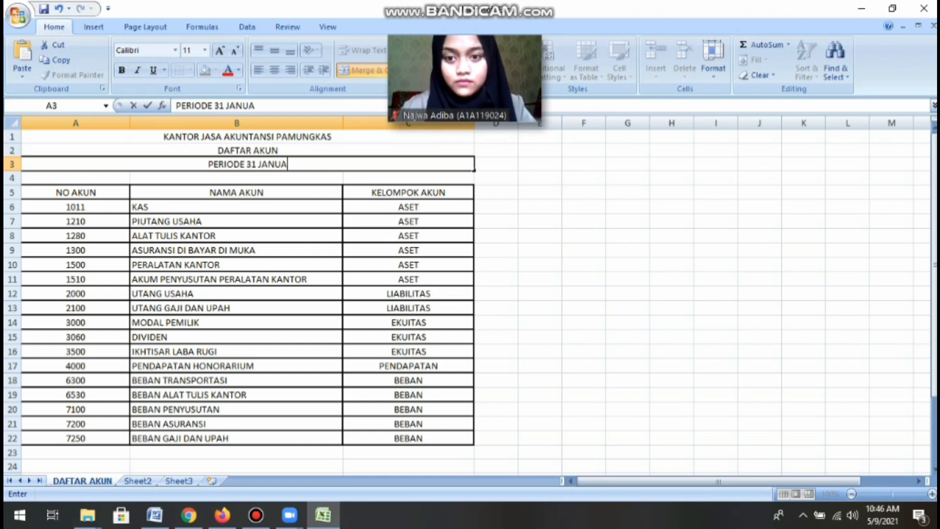
{"action": "type", "text": "RI 2021"}
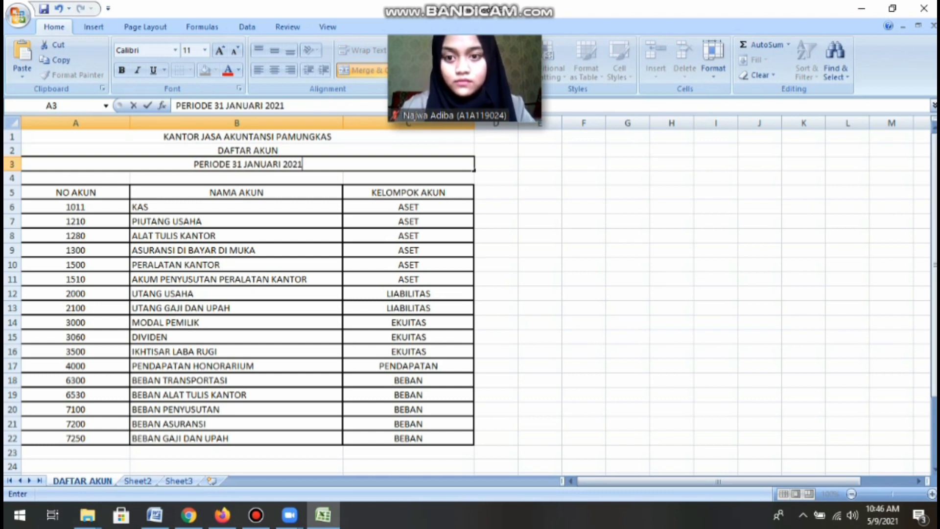
{"action": "key", "text": "Return"}
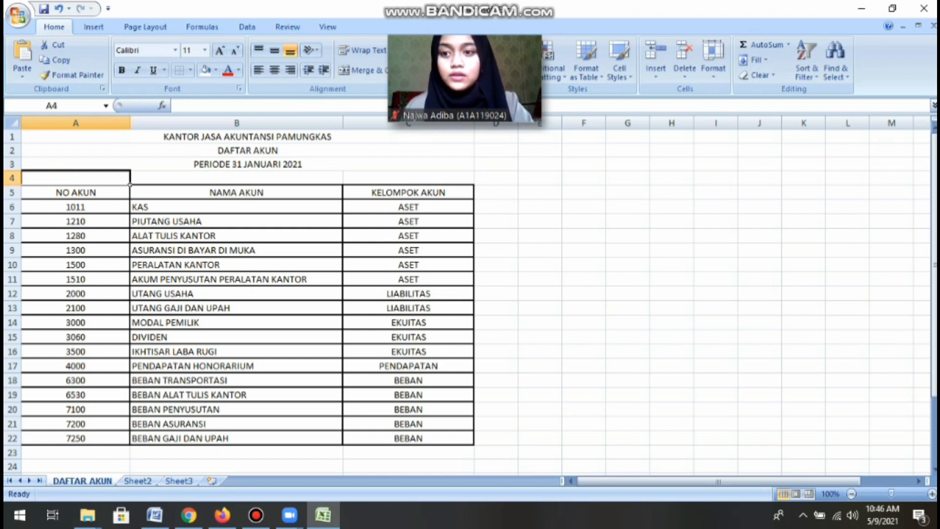
Try to assign the range name DAFTARAKUN to the account numbers and names in A6:B22.
{"action": "left_click", "coordinate": [128, 213]}
{"action": "left_click_drag", "start_coordinate": [129, 213], "coordinate": [343, 444]}
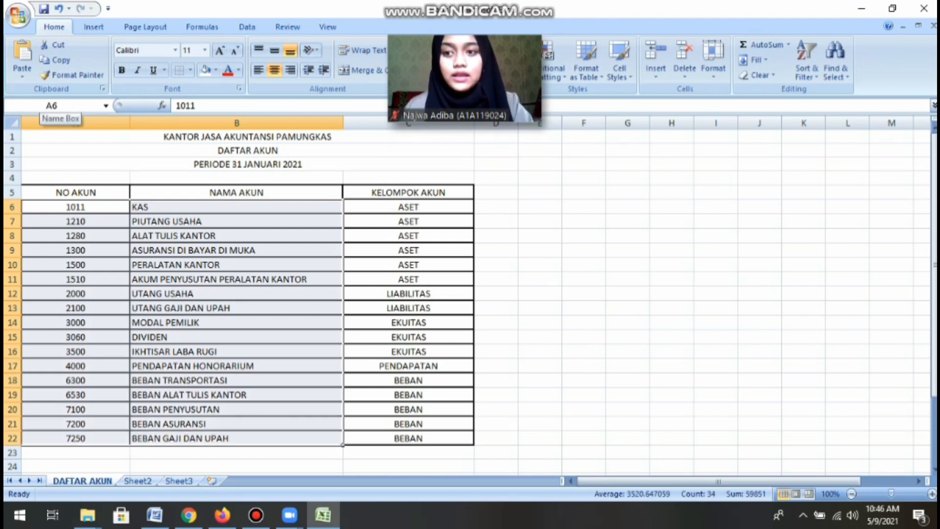
{"action": "left_click", "coordinate": [41, 105]}
{"action": "type", "text": "DAF"}
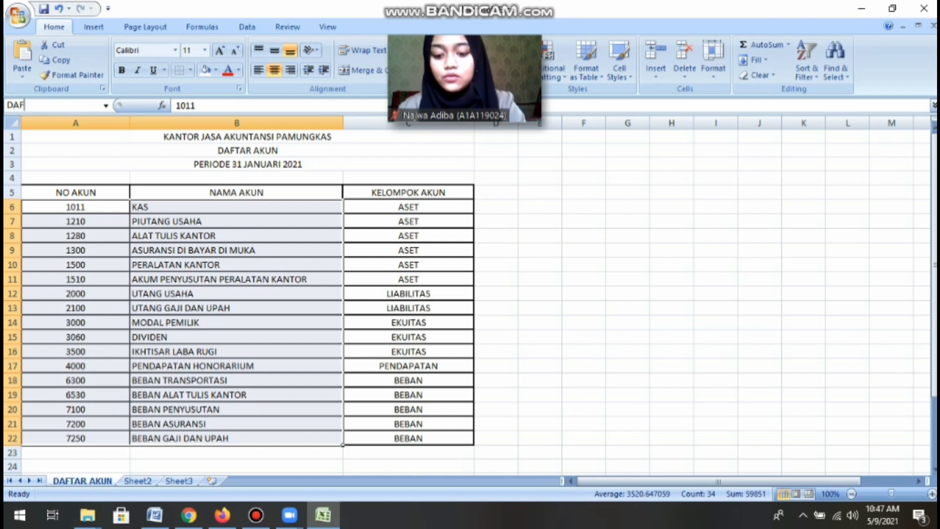
{"action": "type", "text": "TARAKUN"}
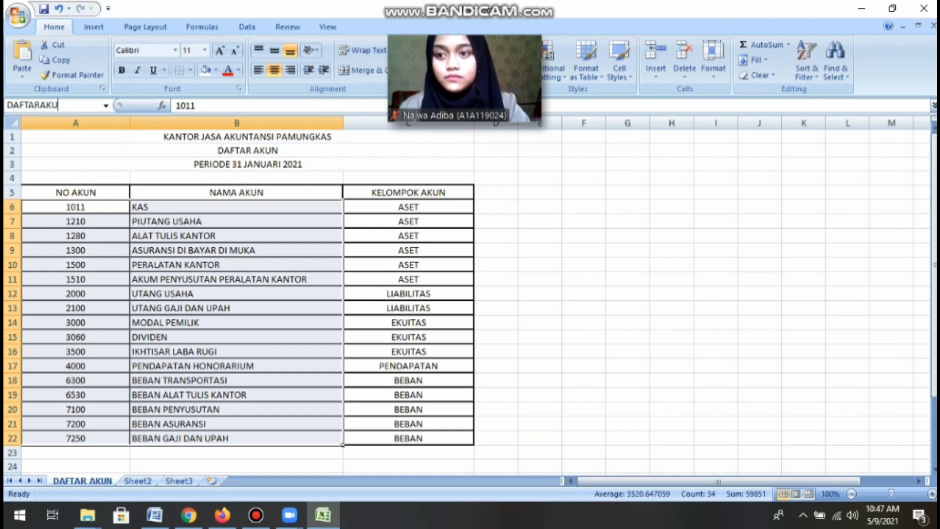
{"action": "key", "text": "Return"}
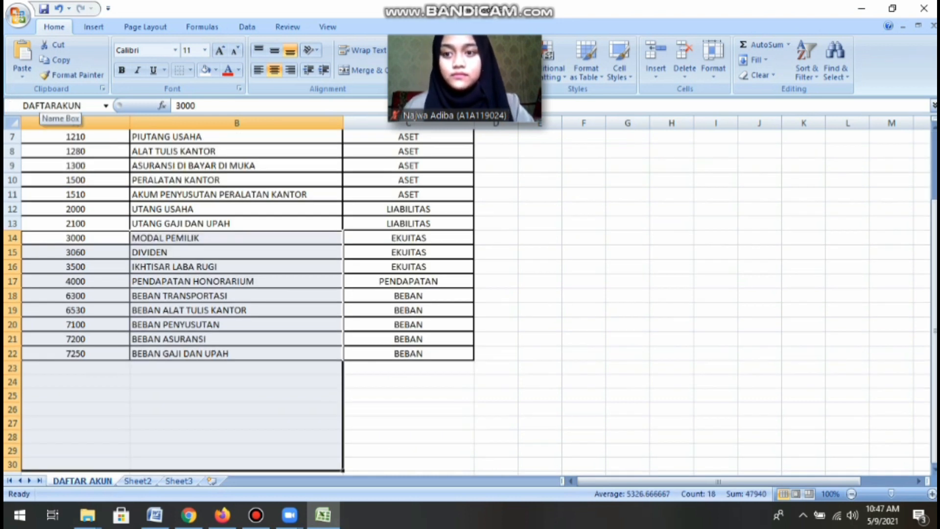
{"action": "scroll", "coordinate": [235, 293], "scroll_direction": "up", "scroll_amount": 2}
{"action": "left_click", "coordinate": [408, 250]}
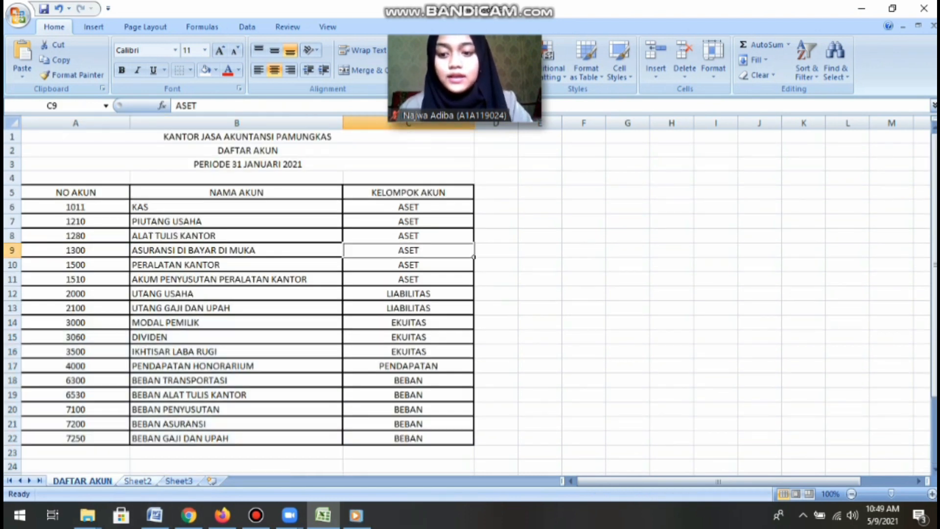
Rename the Sheet2 worksheet as JURNAL UMUM.
{"action": "left_click", "coordinate": [137, 481]}
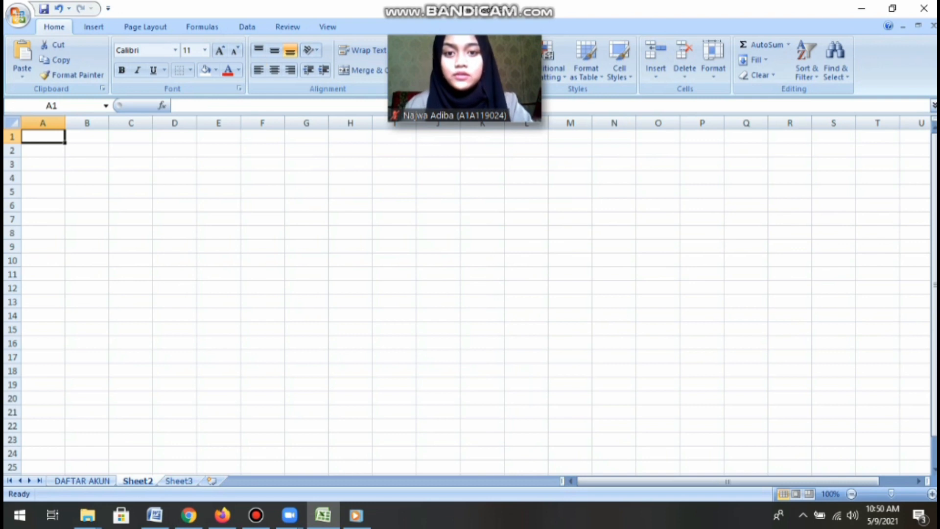
{"action": "right_click", "coordinate": [145, 480]}
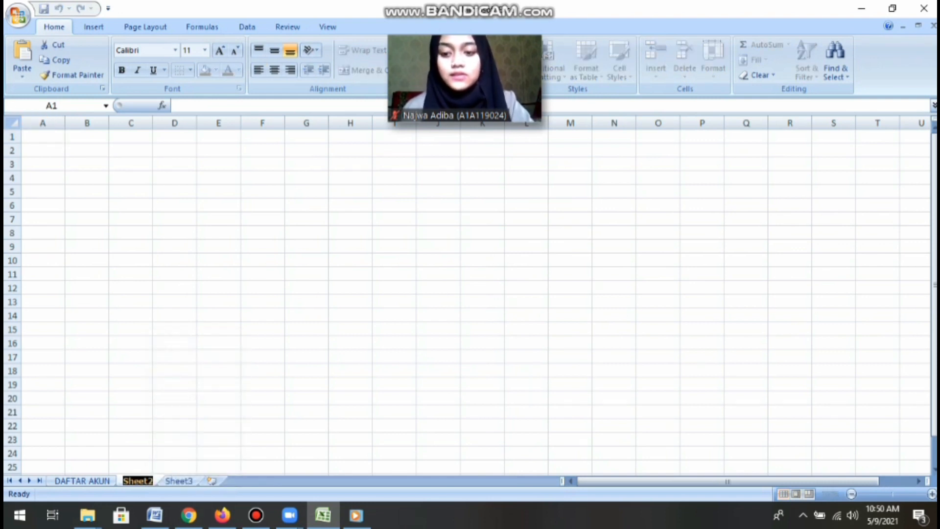
{"action": "type", "text": "JURN"}
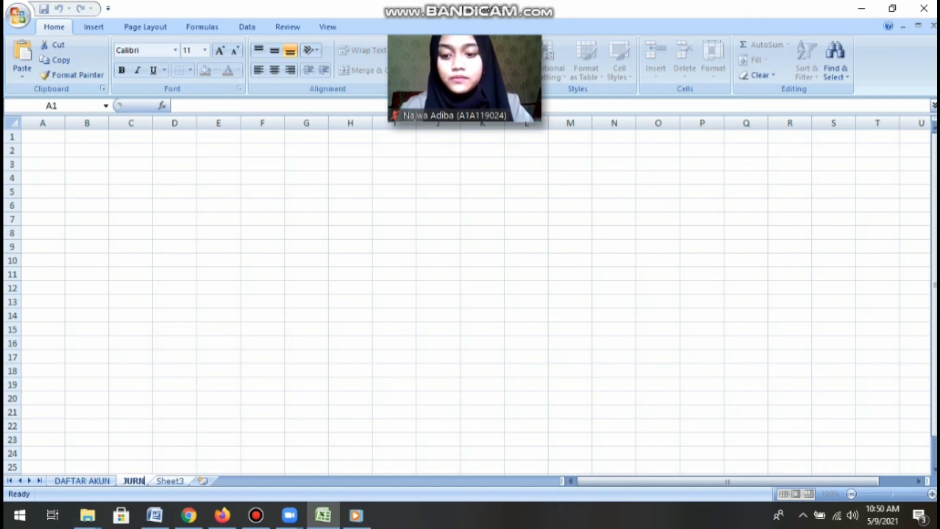
{"action": "type", "text": "AL UMUM"}
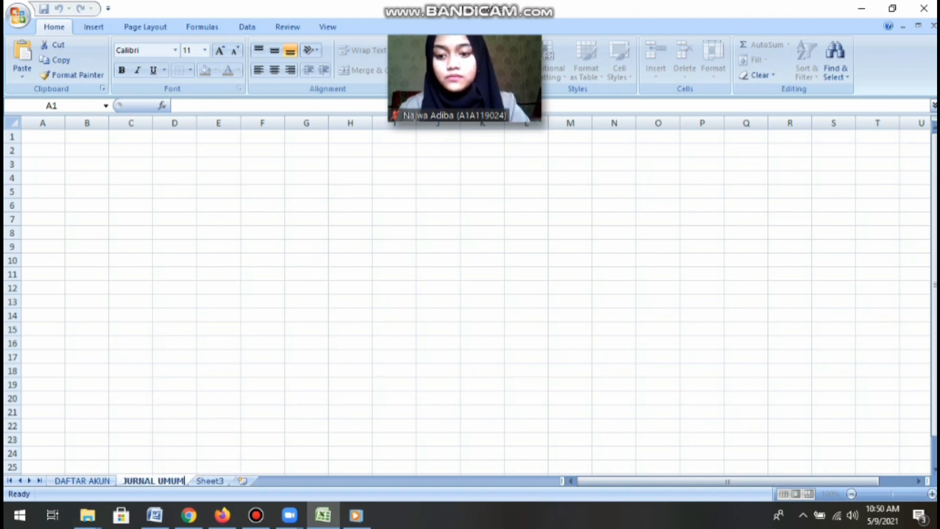
{"action": "key", "text": "Return"}
Copy the three title rows from the DAFTAR AKUN sheet to cell A1 of the JURNAL UMUM sheet.
{"action": "left_click", "coordinate": [83, 480]}
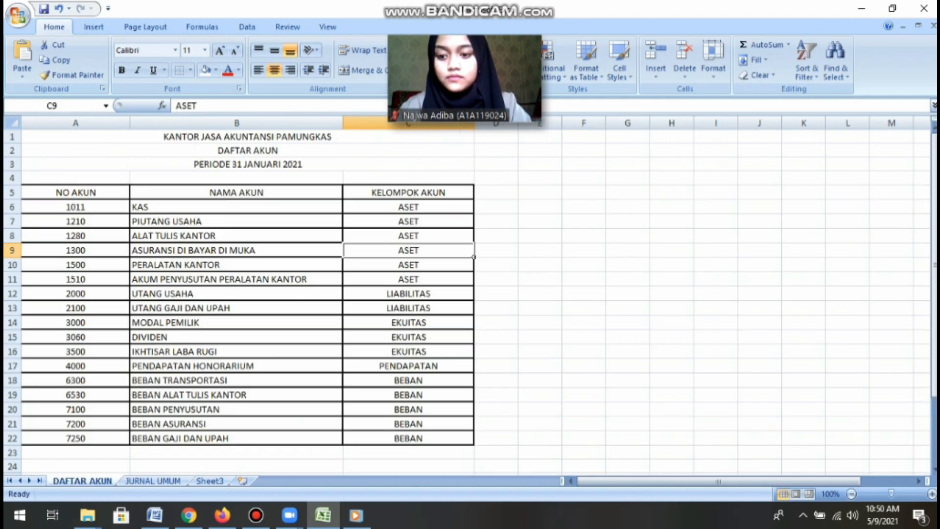
{"action": "left_click_drag", "start_coordinate": [244, 137], "coordinate": [247, 164]}
{"action": "key", "text": "ctrl+c"}
{"action": "left_click", "coordinate": [154, 481]}
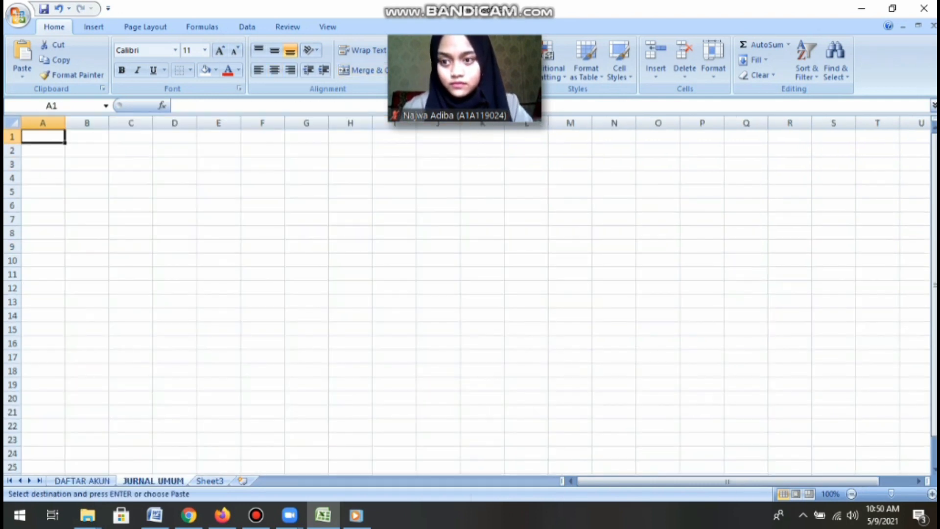
{"action": "key", "text": "ctrl+v"}
Enter the column headings TANGGAL, AKUN and NO AKUN in cells A5 to C5 of the JURNAL UMUM sheet.
{"action": "left_click", "coordinate": [43, 192]}
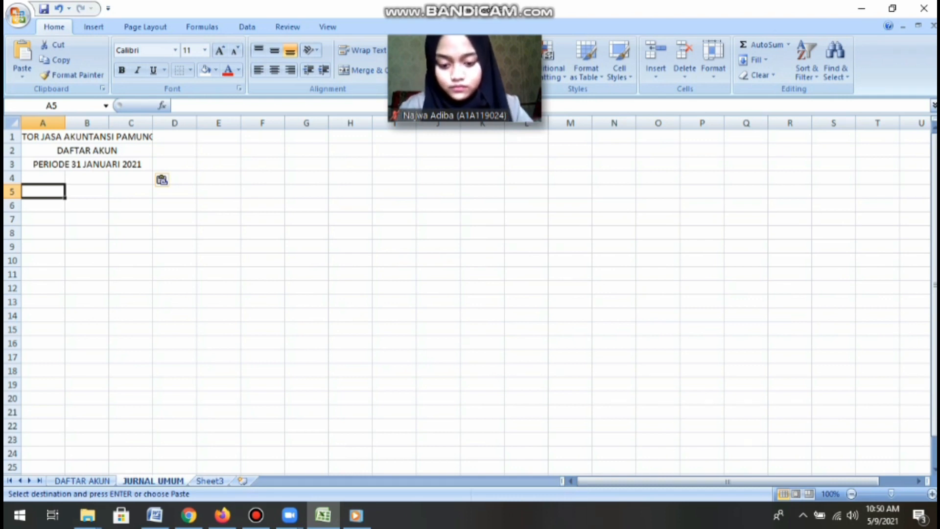
{"action": "type", "text": "TANGG"}
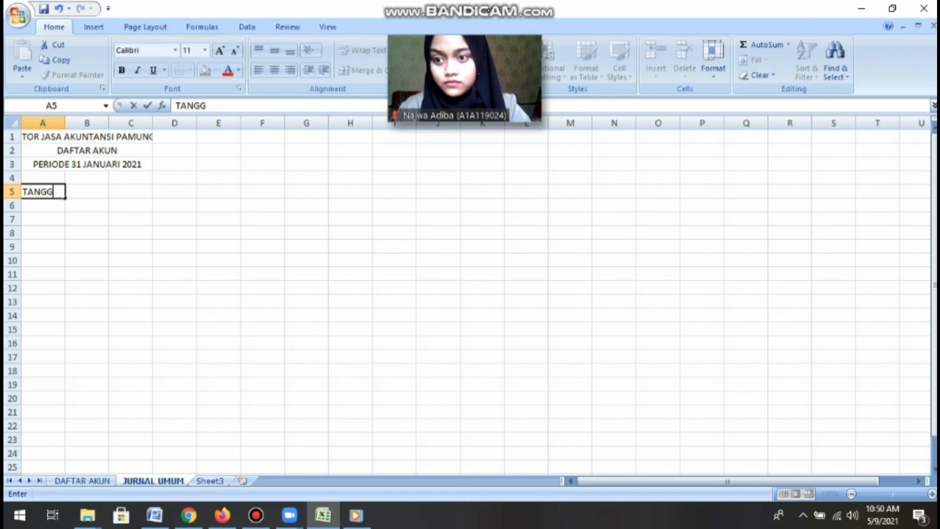
{"action": "type", "text": "AL"}
{"action": "key", "text": "Tab"}
{"action": "type", "text": "AKUN"}
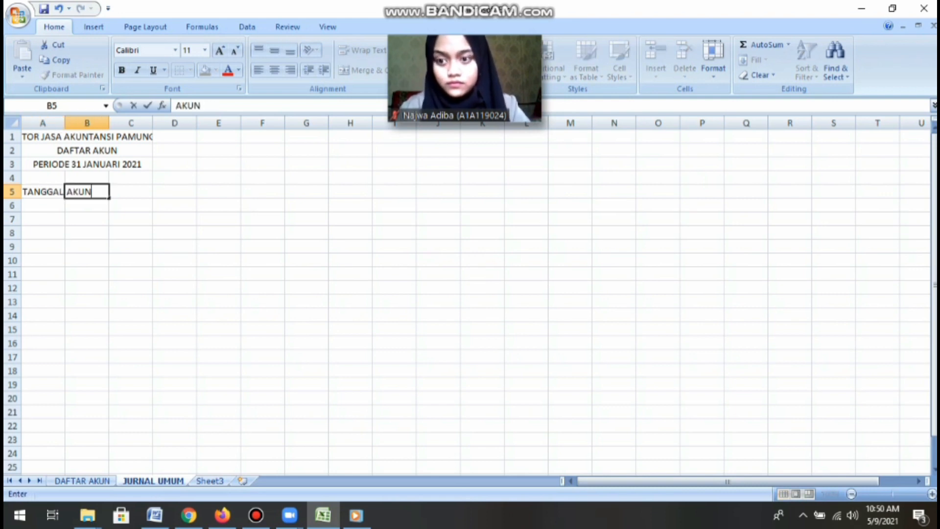
{"action": "key", "text": "Tab"}
{"action": "type", "text": "NO"}
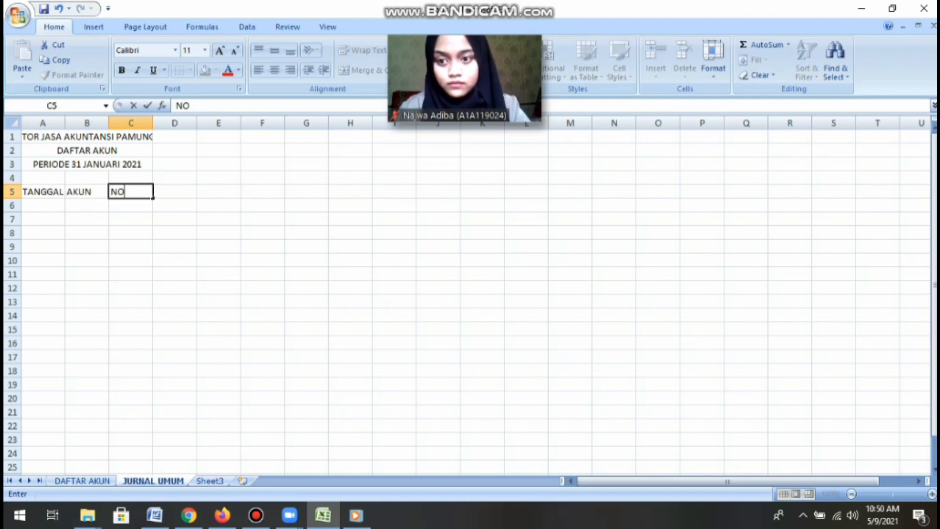
{"action": "type", "text": " AKUN"}
{"action": "key", "text": "Tab"}
Complete the heading row with DEBIT in D5 and KREDIT in E5.
{"action": "type", "text": "D"}
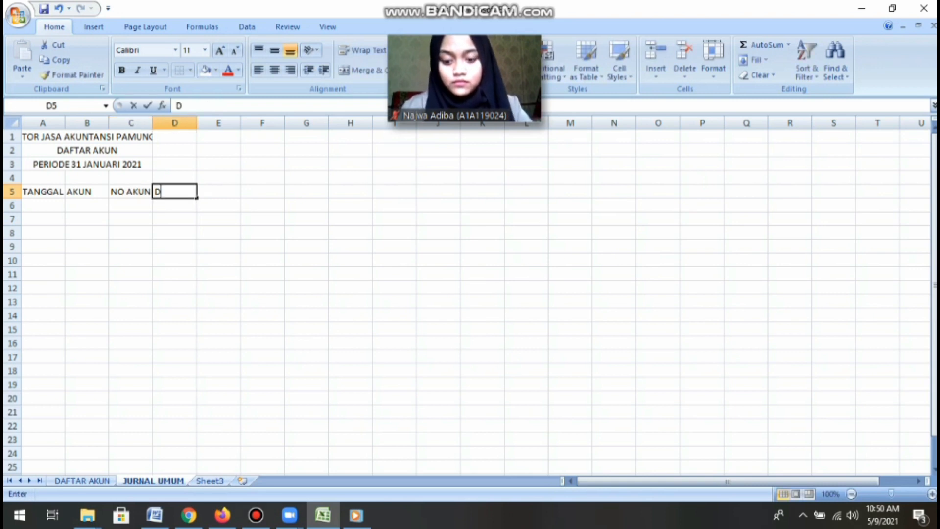
{"action": "type", "text": "EBIT"}
{"action": "key", "text": "Tab"}
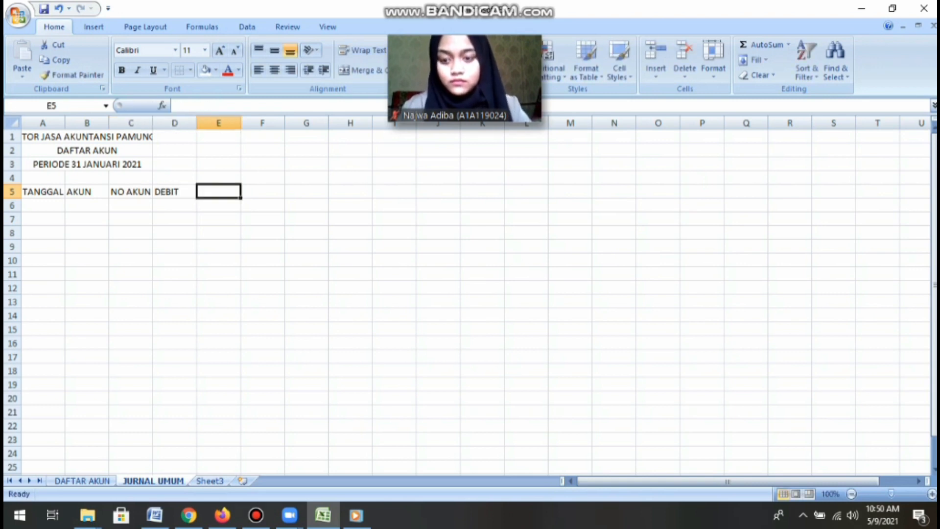
{"action": "key", "text": "Left"}
{"action": "key", "text": "Right"}
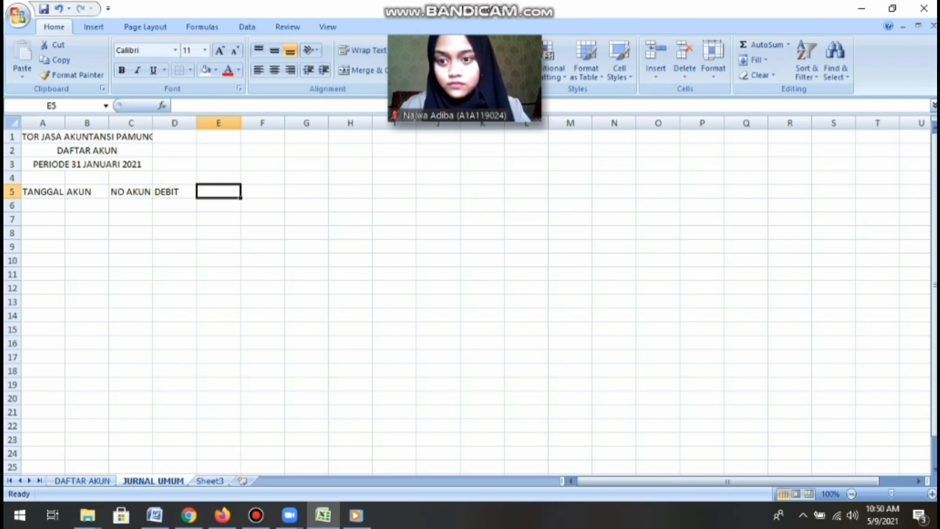
{"action": "type", "text": "KREDIT"}
{"action": "key", "text": "Return"}
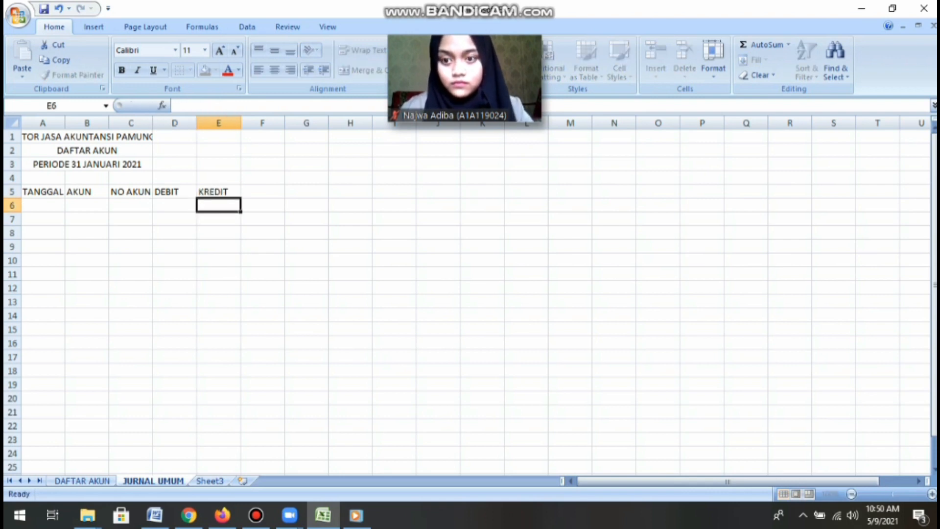
Unmerge the three title rows and widen columns A to E of the journal.
{"action": "left_click_drag", "start_coordinate": [54, 137], "coordinate": [218, 137]}
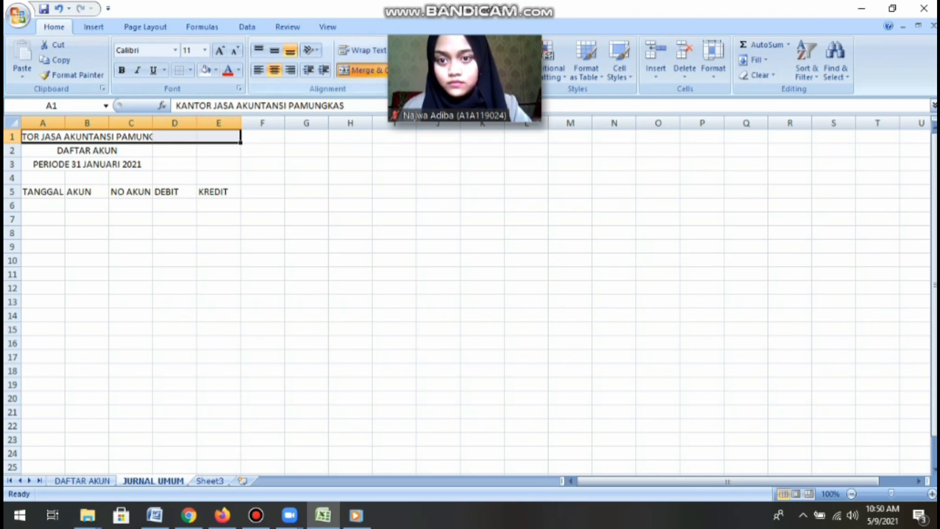
{"action": "left_click", "coordinate": [362, 70]}
{"action": "left_click_drag", "start_coordinate": [87, 150], "coordinate": [218, 150]}
{"action": "left_click", "coordinate": [362, 70]}
{"action": "left_click_drag", "start_coordinate": [87, 164], "coordinate": [219, 164]}
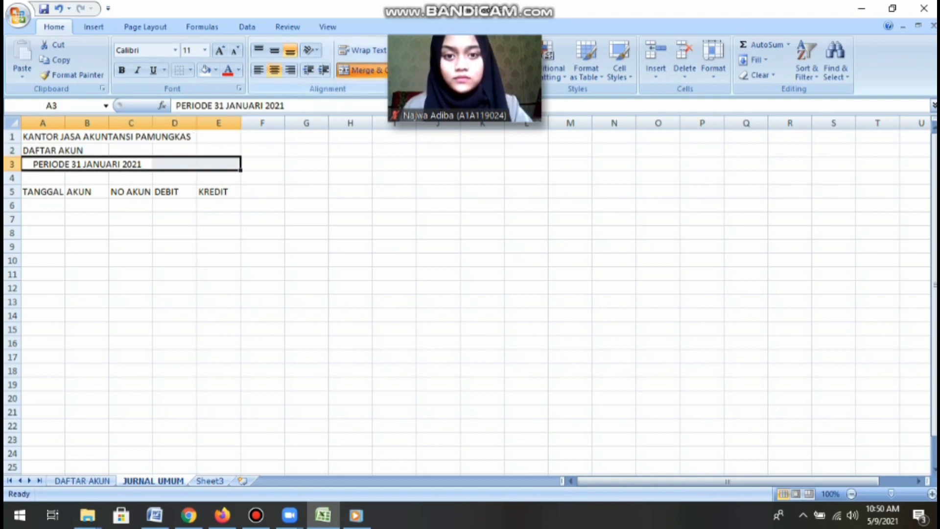
{"action": "left_click", "coordinate": [363, 70]}
{"action": "left_click_drag", "start_coordinate": [65, 123], "coordinate": [509, 123]}
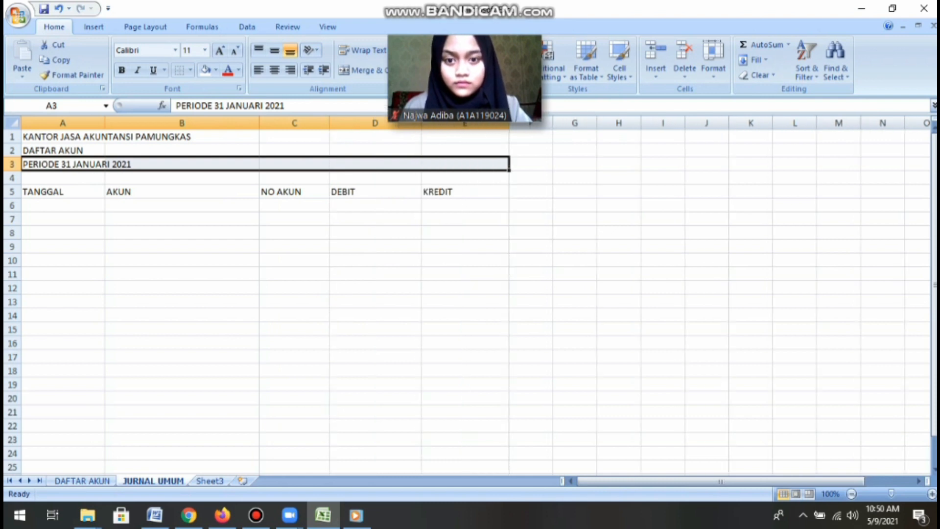
{"action": "left_click_drag", "start_coordinate": [329, 122], "coordinate": [333, 123]}
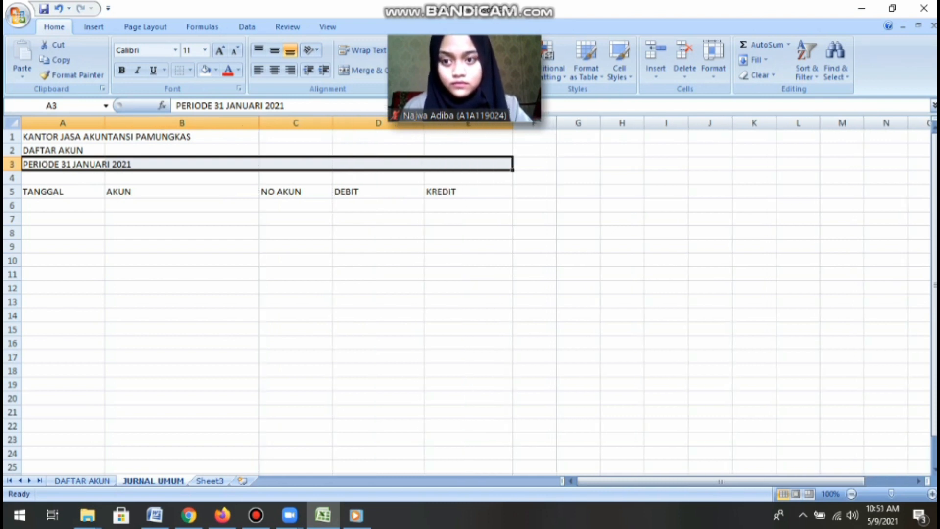
Merge and center each of the three title rows across columns A to E.
{"action": "left_click_drag", "start_coordinate": [63, 137], "coordinate": [455, 139]}
{"action": "left_click", "coordinate": [360, 70]}
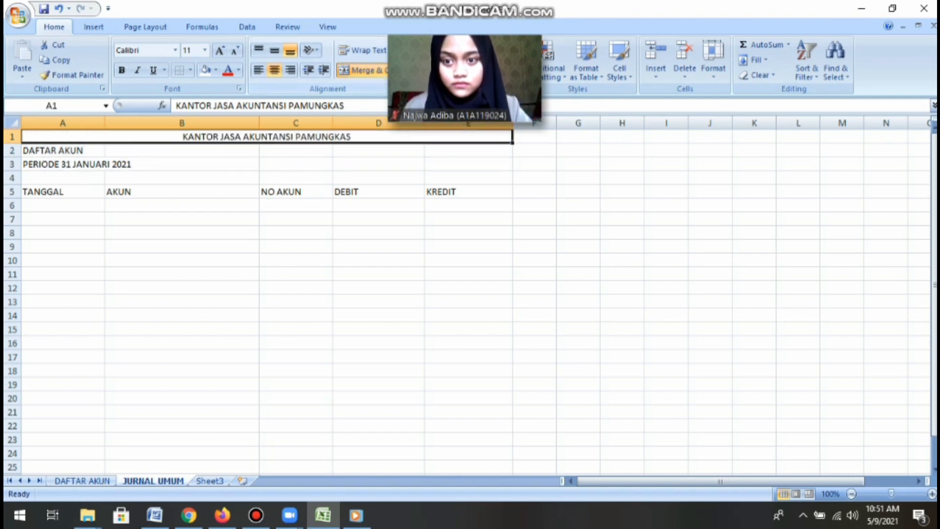
{"action": "key", "text": "Down"}
{"action": "left_click_drag", "start_coordinate": [62, 151], "coordinate": [465, 150]}
{"action": "left_click", "coordinate": [361, 70]}
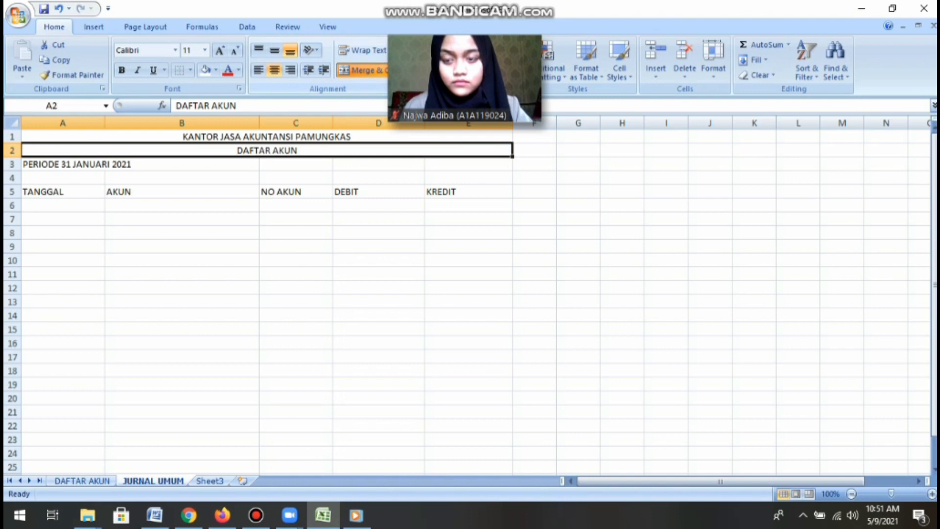
{"action": "left_click_drag", "start_coordinate": [62, 164], "coordinate": [460, 164]}
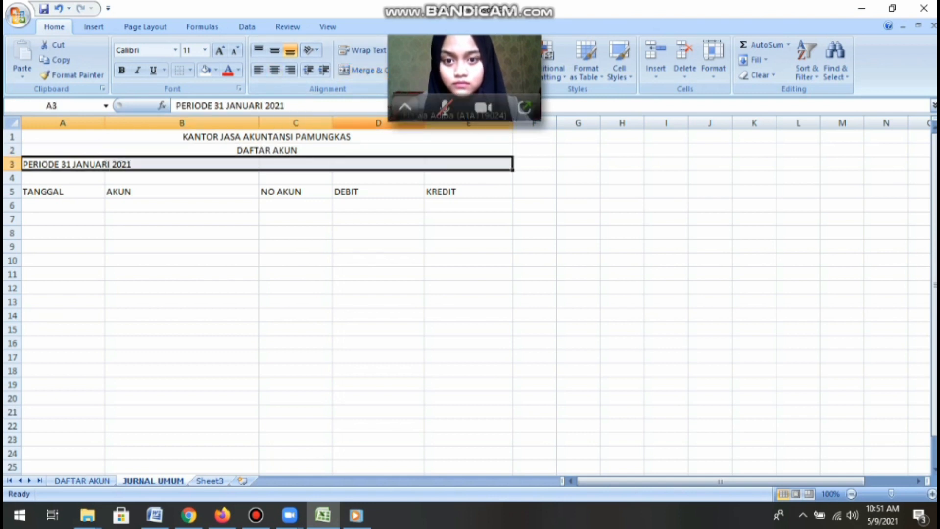
{"action": "left_click", "coordinate": [361, 70]}
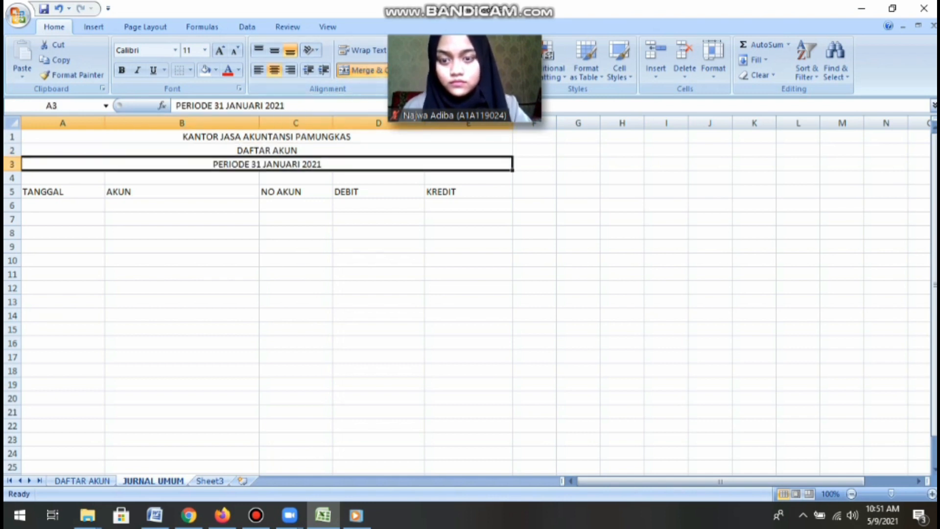
Replace the subtitle in row 2 with JURNAL UMUM.
{"action": "key", "text": "Up"}
{"action": "type", "text": "JURNA"}
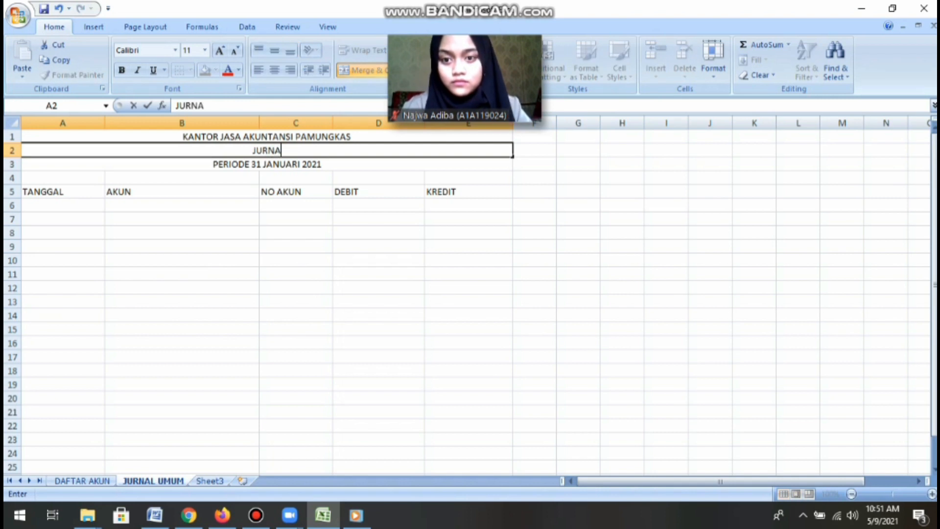
{"action": "type", "text": "L UMUM"}
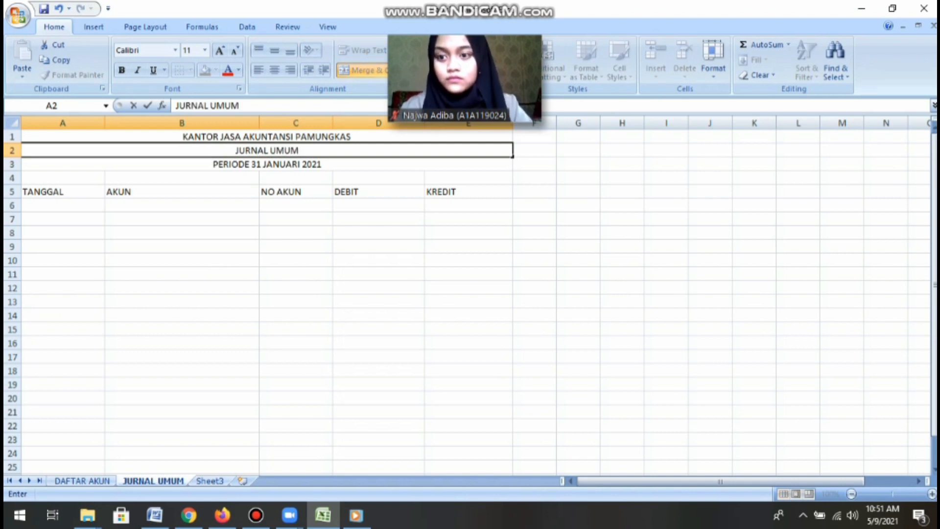
Center the headings in A5:E5 and apply all borders to the journal table range A5:E28.
{"action": "left_click_drag", "start_coordinate": [44, 192], "coordinate": [465, 192]}
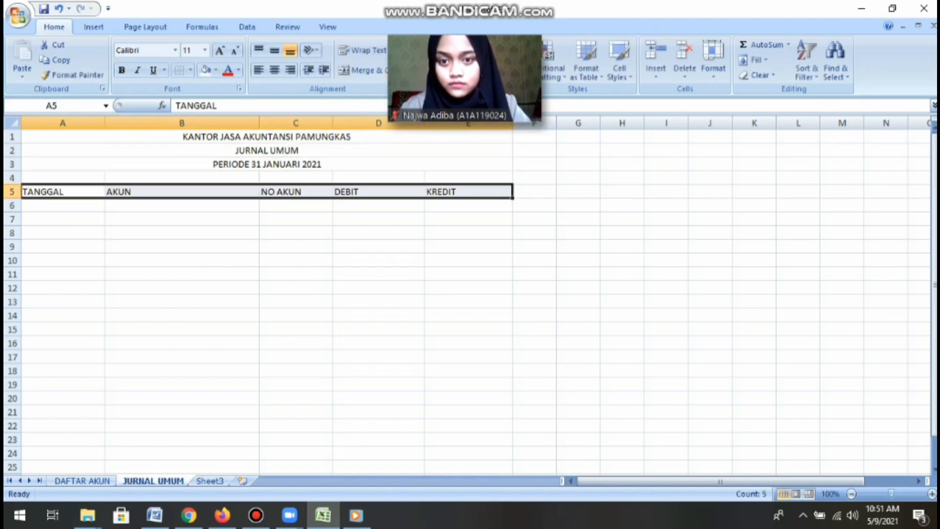
{"action": "left_click", "coordinate": [274, 70]}
{"action": "left_click_drag", "start_coordinate": [63, 191], "coordinate": [466, 455]}
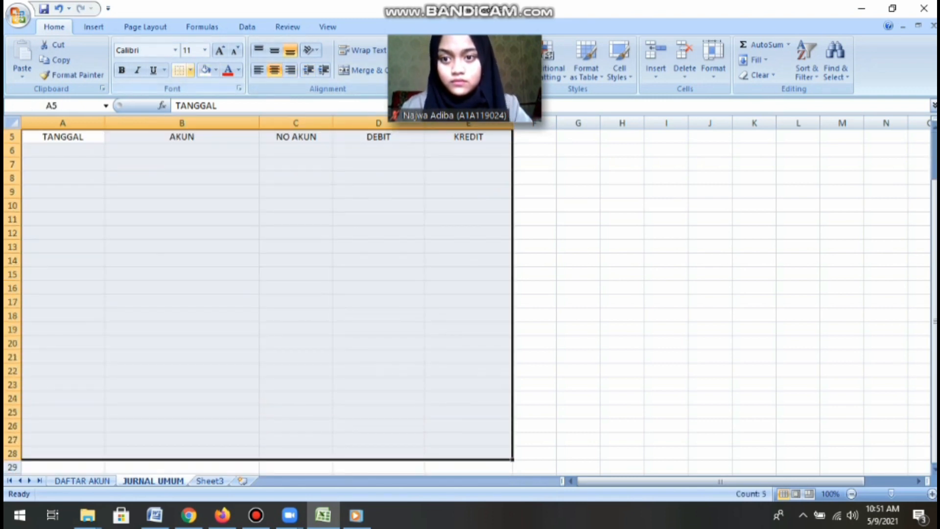
{"action": "left_click", "coordinate": [190, 70]}
{"action": "left_click", "coordinate": [214, 180]}
{"action": "scroll", "coordinate": [296, 260], "scroll_direction": "up", "scroll_amount": 2}
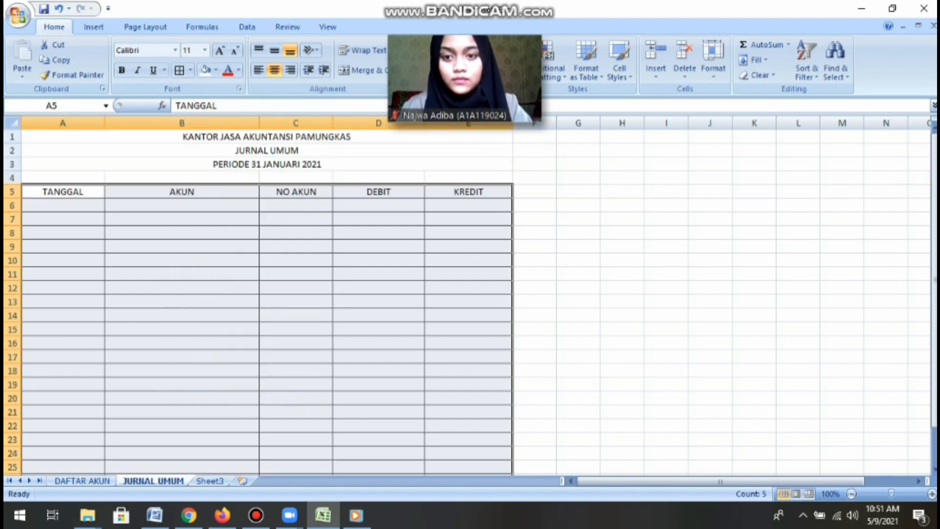
{"action": "left_click", "coordinate": [296, 260]}
{"action": "left_click", "coordinate": [62, 219]}
{"action": "left_click", "coordinate": [63, 205]}
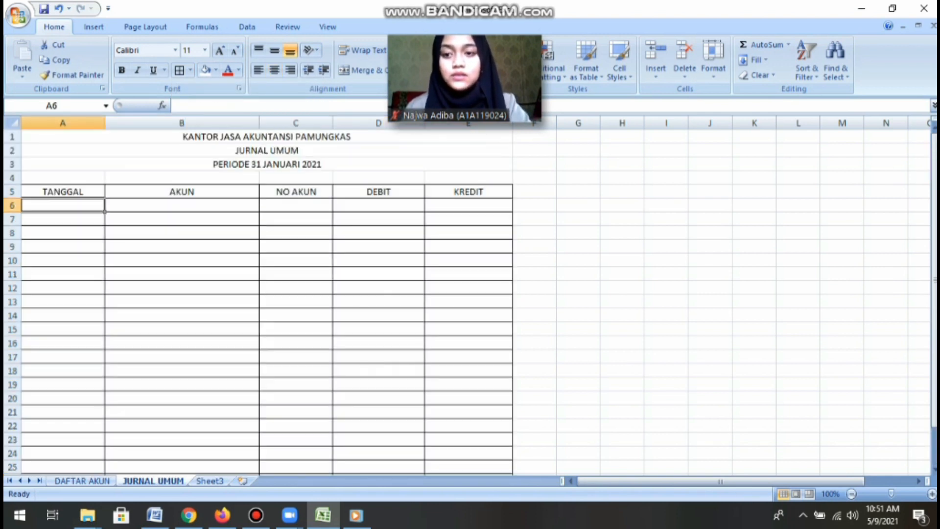
{"action": "left_click", "coordinate": [182, 205]}
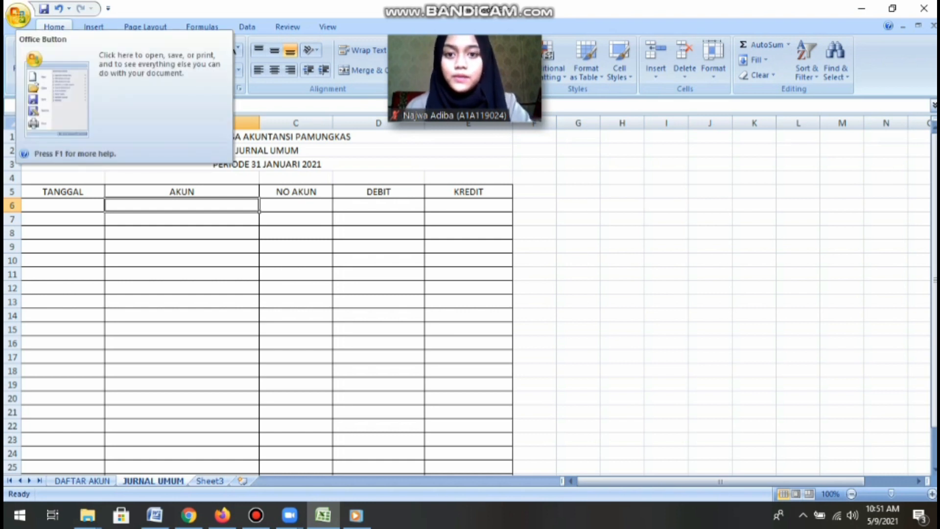
Add the Form... command from All Commands to the Quick Access Toolbar.
{"action": "left_click", "coordinate": [18, 15]}
{"action": "right_click", "coordinate": [17, 16]}
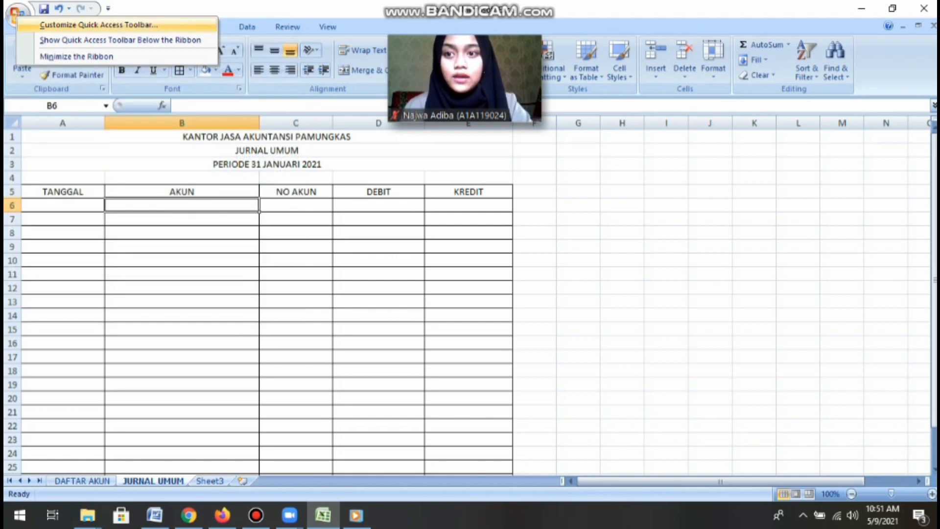
{"action": "left_click", "coordinate": [98, 25]}
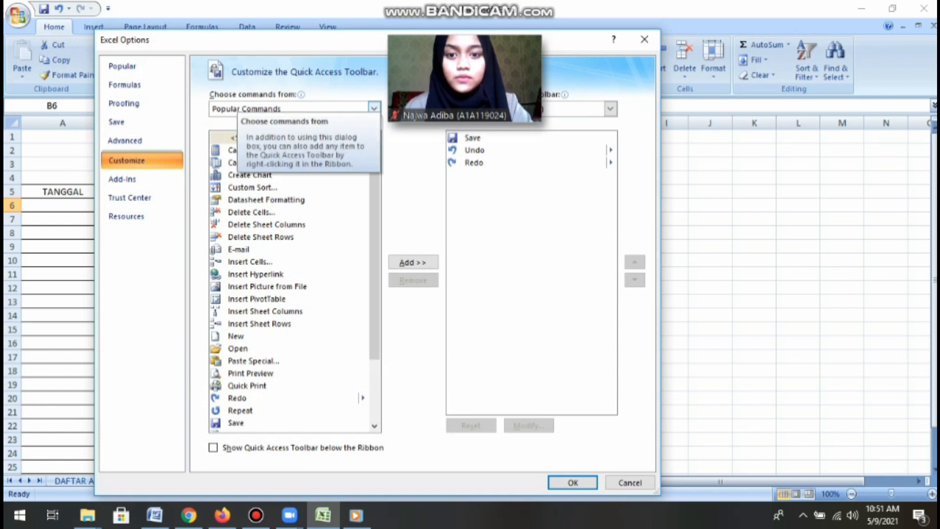
{"action": "left_click", "coordinate": [374, 109]}
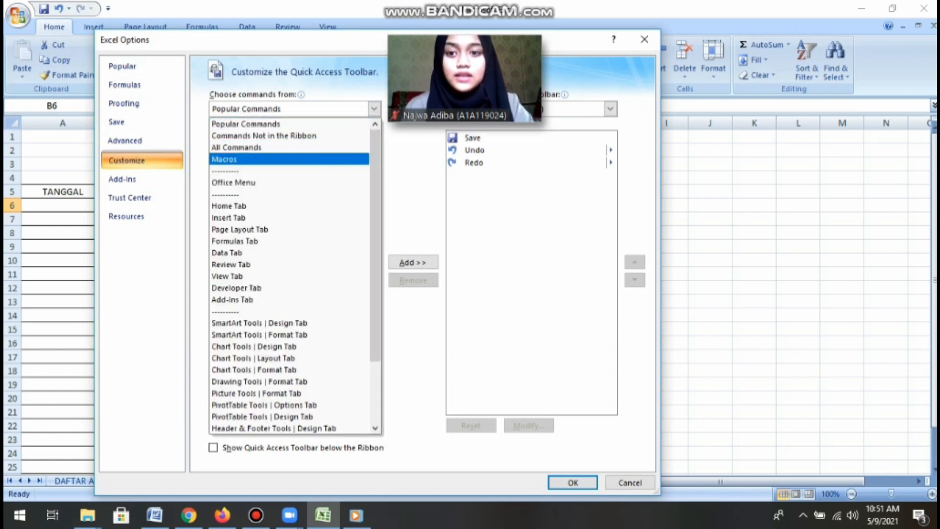
{"action": "left_click", "coordinate": [294, 147]}
{"action": "left_click_drag", "start_coordinate": [374, 146], "coordinate": [374, 239]}
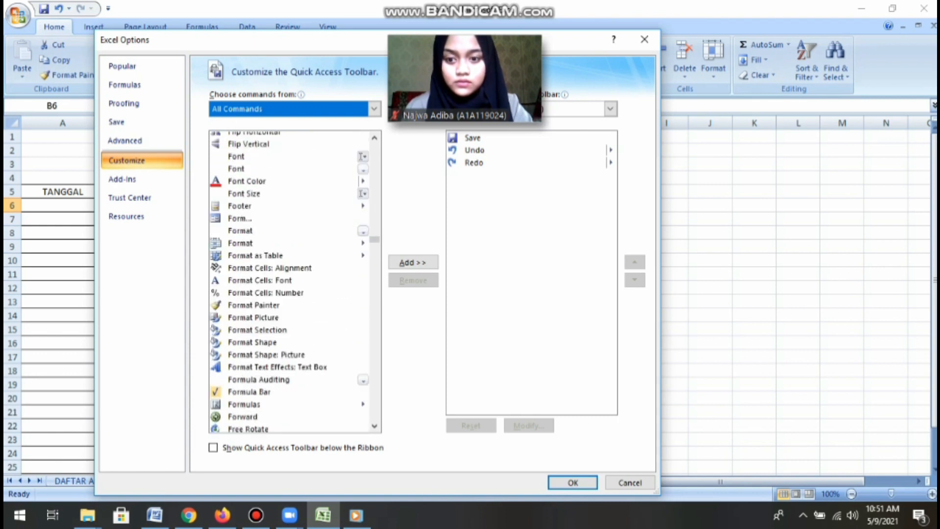
{"action": "left_click", "coordinate": [240, 218]}
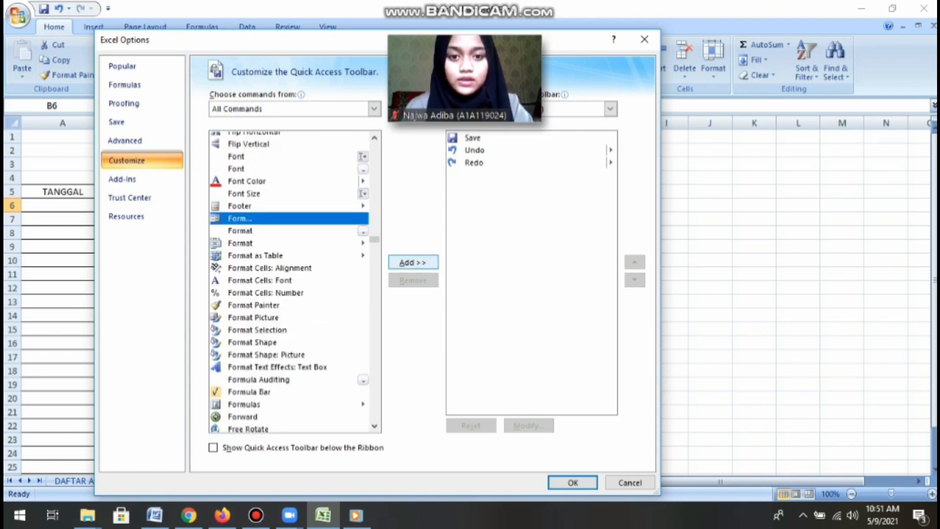
{"action": "left_click", "coordinate": [413, 262]}
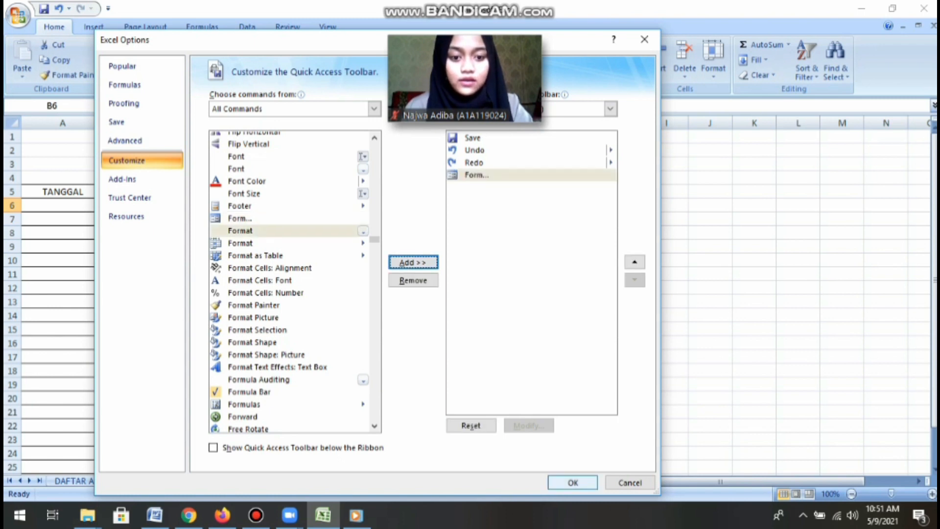
{"action": "left_click", "coordinate": [573, 482]}
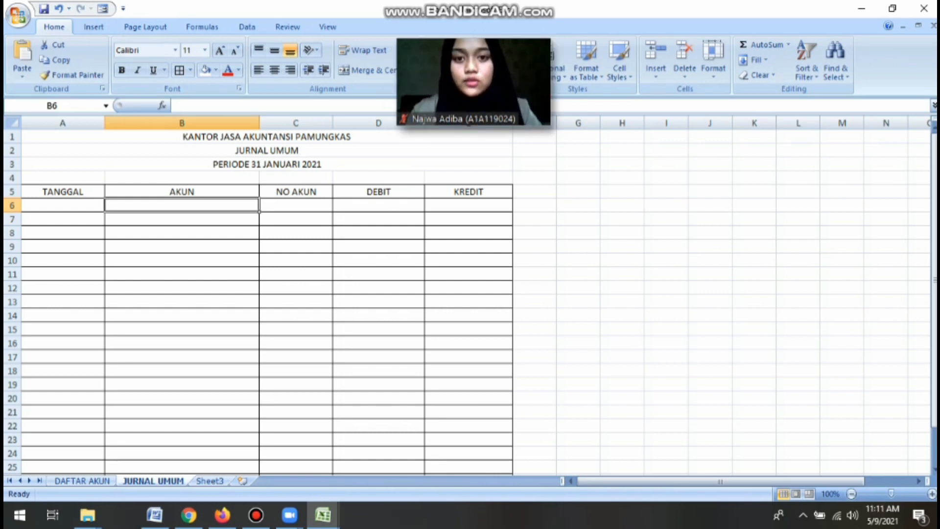
Start a VLOOKUP formula in B6 that uses the account number in C6 as its lookup value.
{"action": "type", "text": "=VL"}
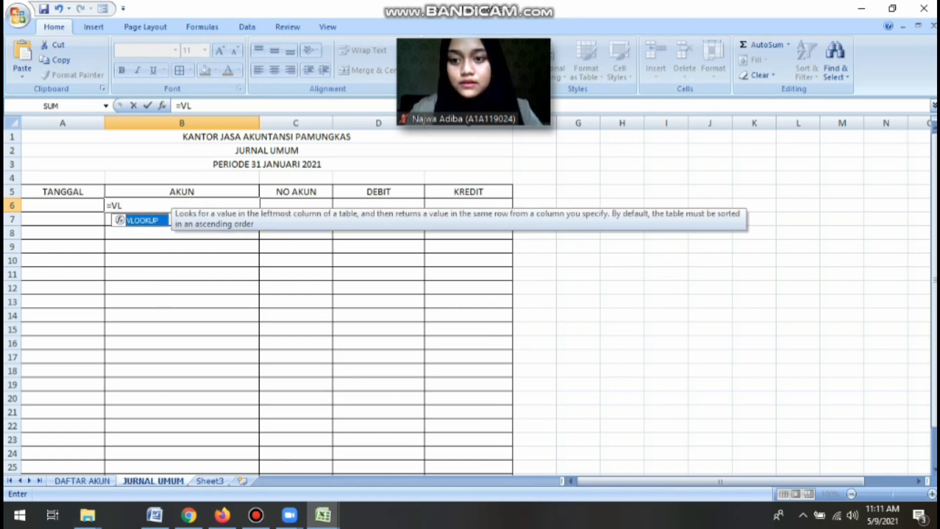
{"action": "key", "text": "Tab"}
{"action": "left_click", "coordinate": [788, 45]}
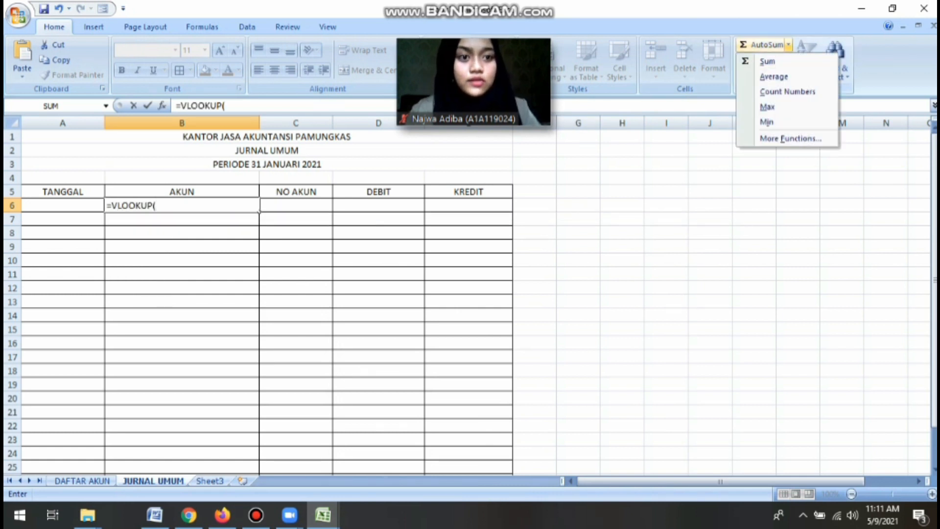
{"action": "left_click", "coordinate": [789, 139]}
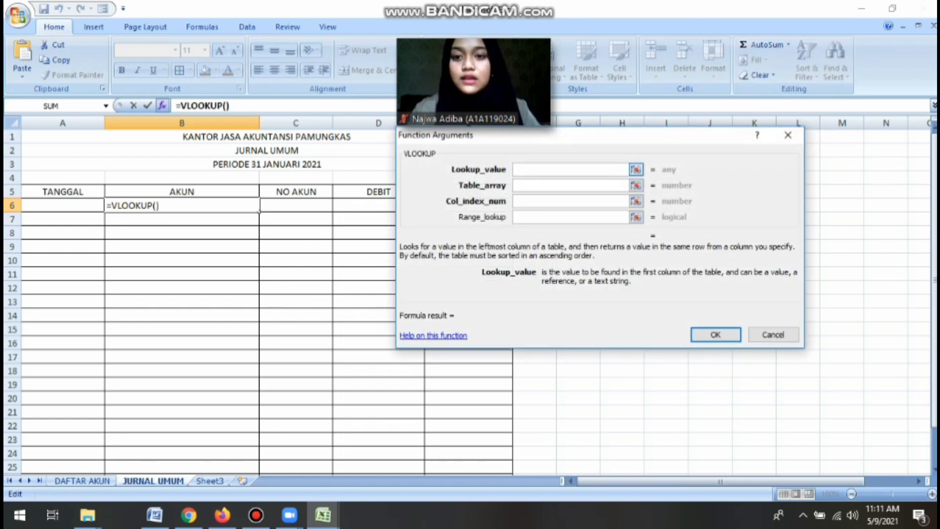
{"action": "left_click", "coordinate": [264, 205]}
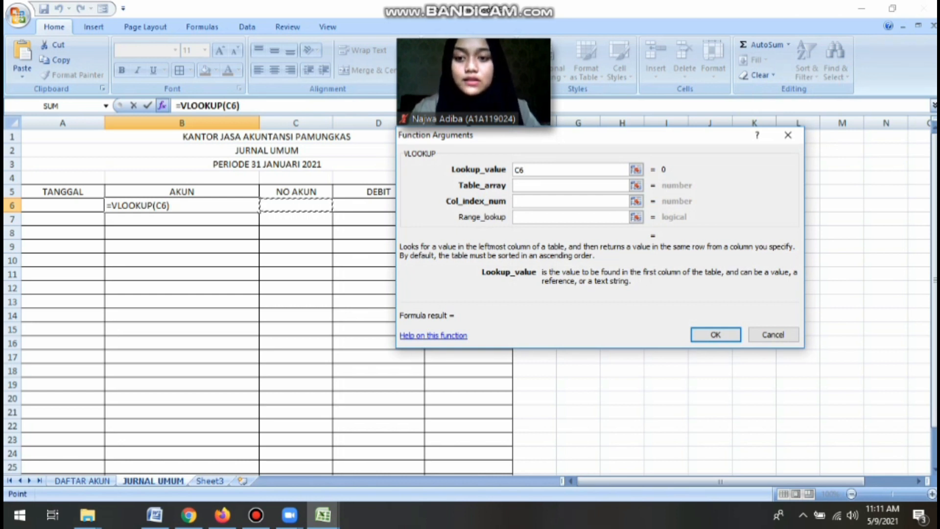
Complete the VLOOKUP with DAFTAR_AKUN as the table array, 2 as the column index and FALSE as the range lookup.
{"action": "key", "text": "Tab"}
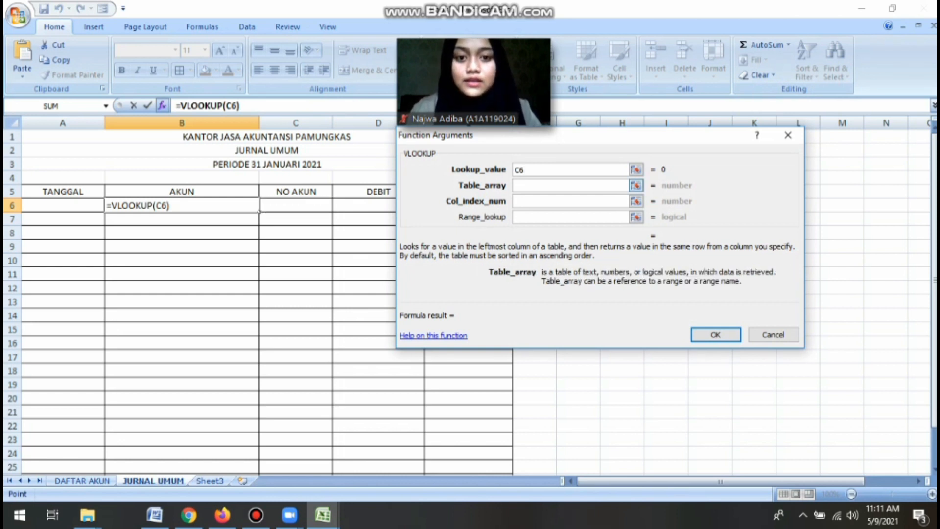
{"action": "type", "text": "DAFTAR"}
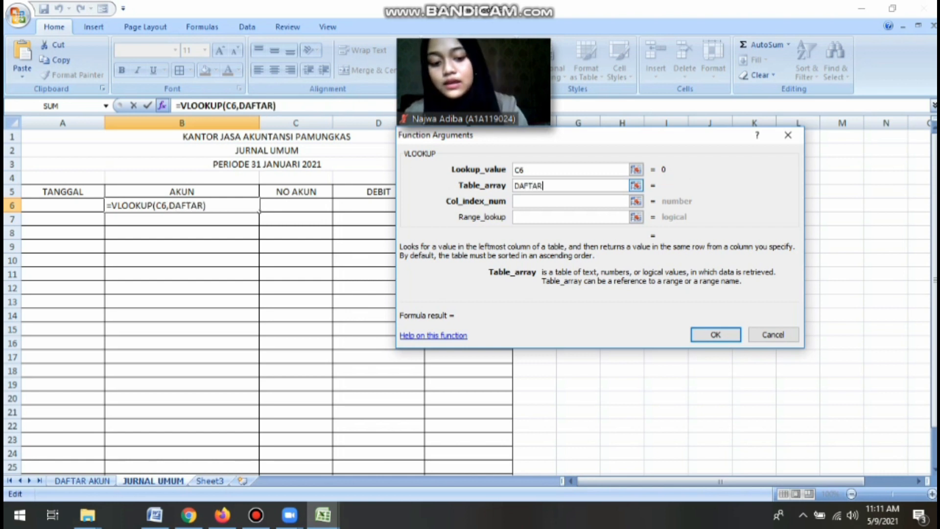
{"action": "type", "text": "_"}
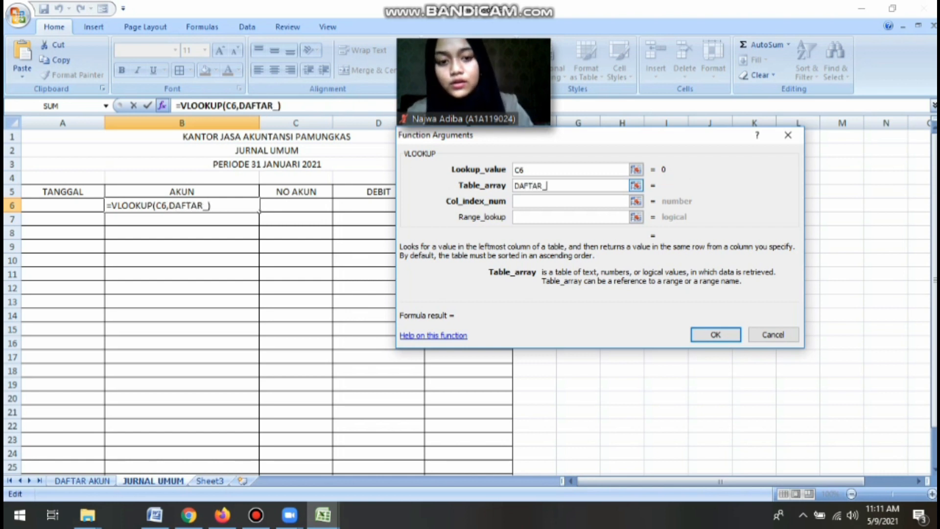
{"action": "type", "text": "AKUN"}
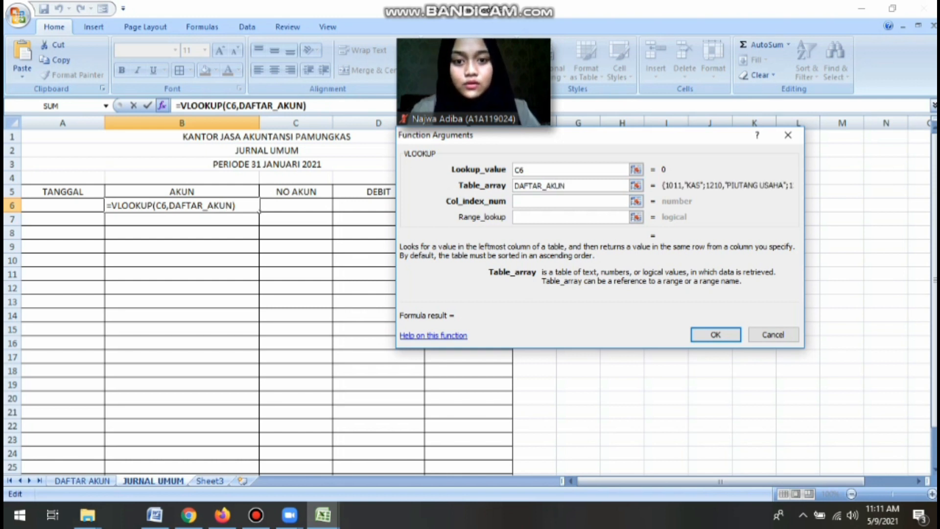
{"action": "key", "text": "Tab"}
{"action": "type", "text": "2"}
{"action": "key", "text": "Tab"}
{"action": "type", "text": "FALSE"}
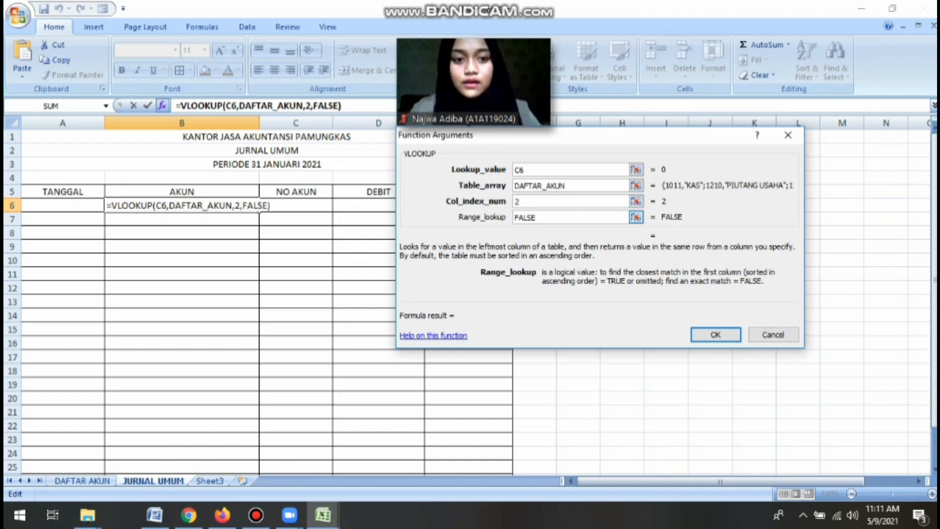
{"action": "left_click", "coordinate": [715, 335]}
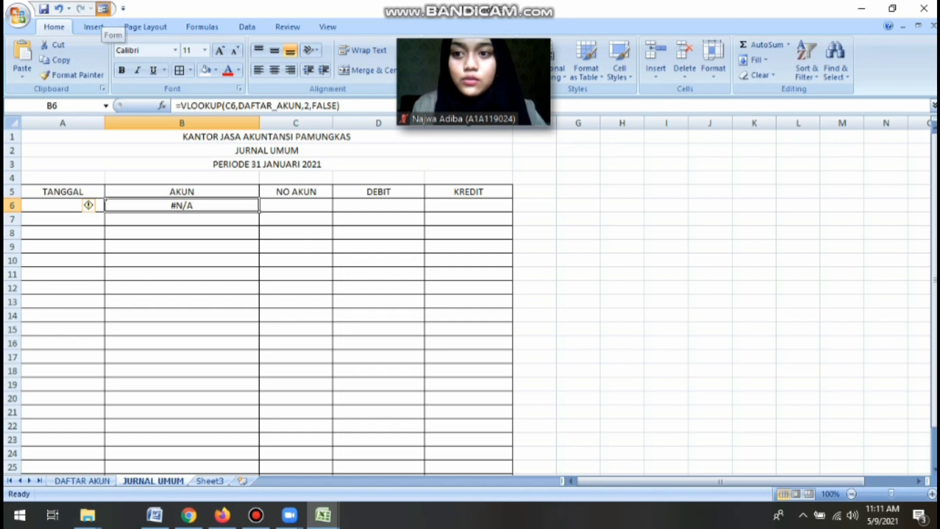
Open the journal's data form and enter the date 01/01/2021 for the first transaction in the Word document.
{"action": "left_click", "coordinate": [103, 9]}
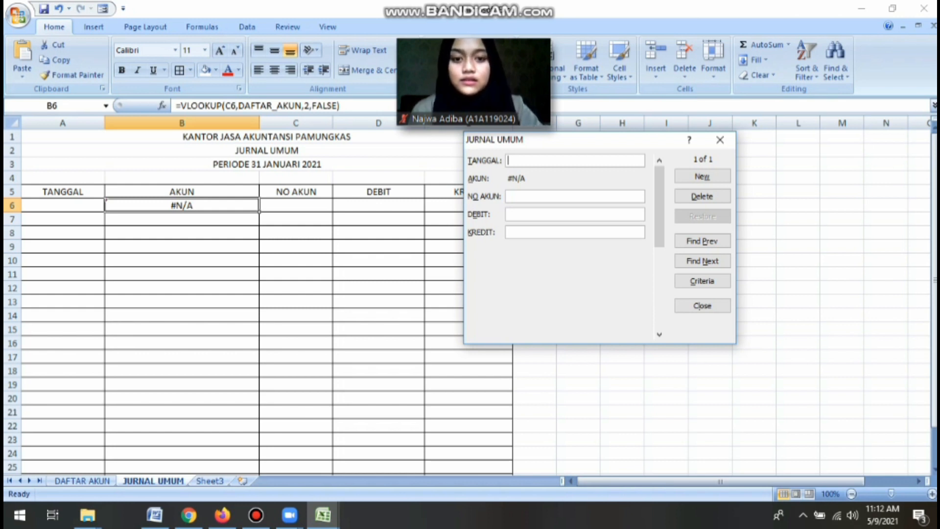
{"action": "left_click", "coordinate": [155, 515]}
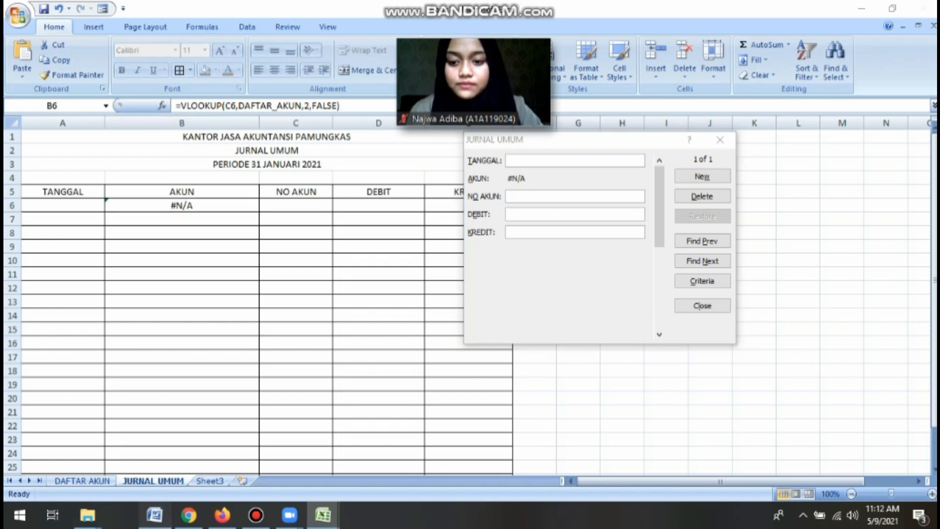
{"action": "scroll", "coordinate": [475, 298], "scroll_direction": "down", "scroll_amount": 8}
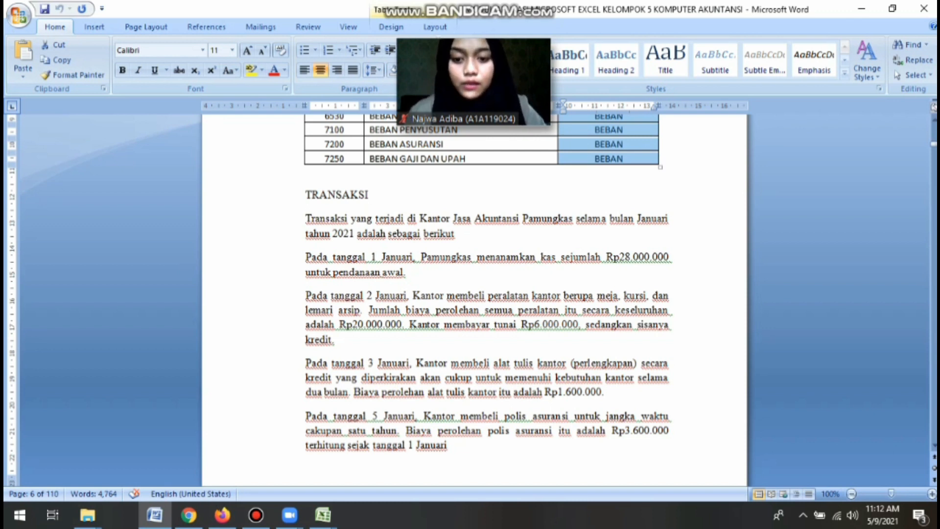
{"action": "left_click", "coordinate": [323, 515]}
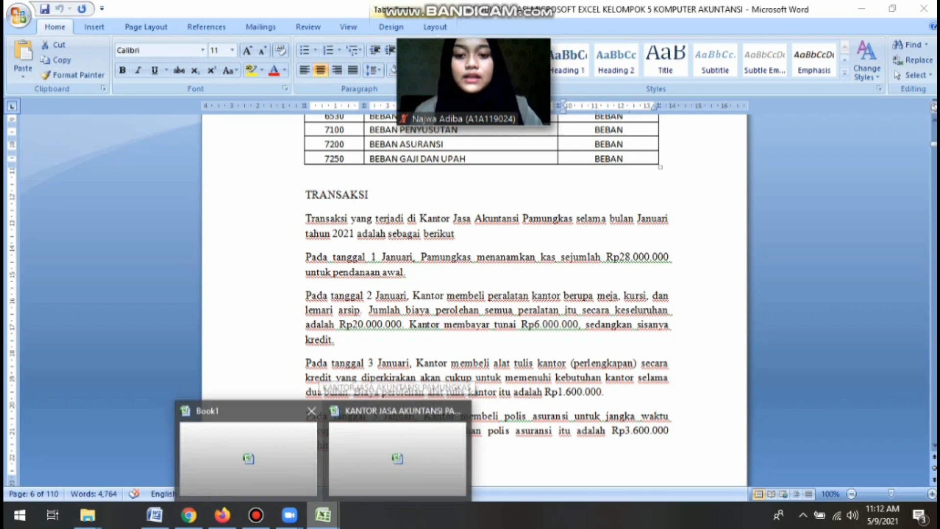
{"action": "left_click", "coordinate": [398, 457]}
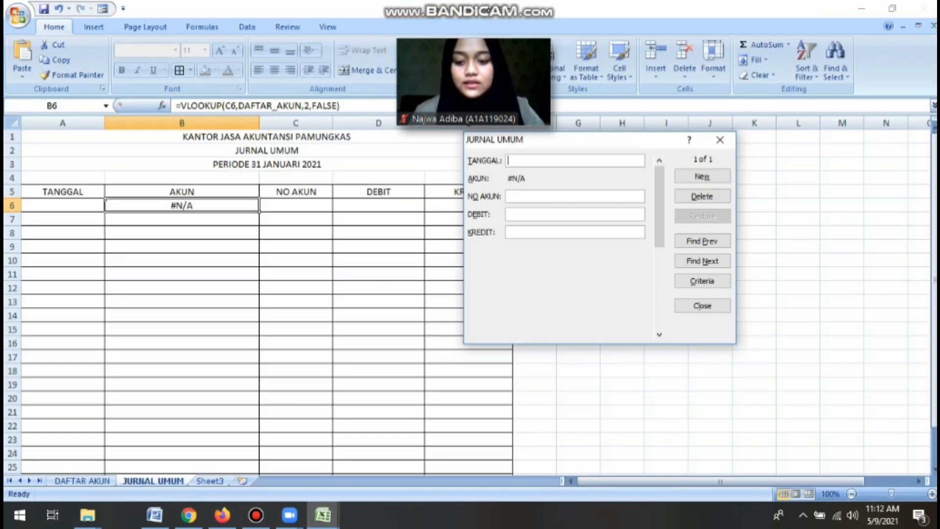
{"action": "type", "text": "01/01/2021"}
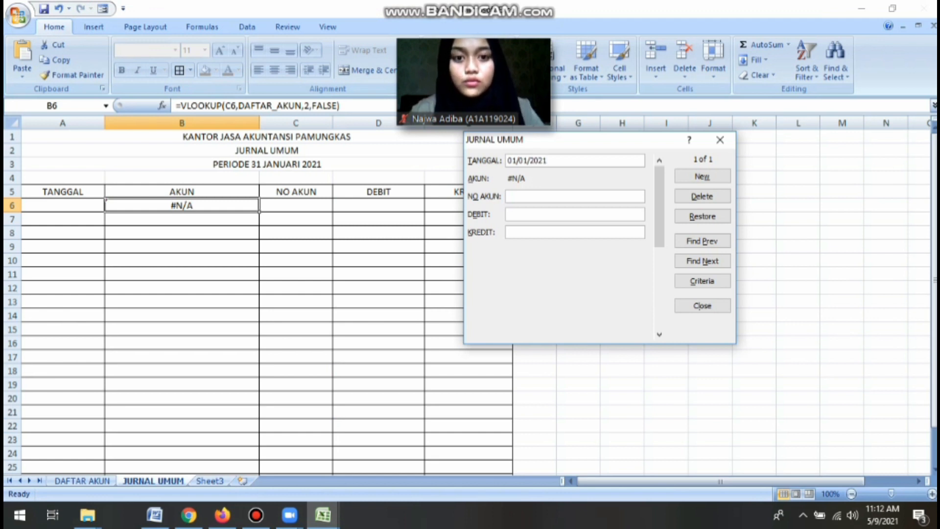
{"action": "key", "text": "Tab"}
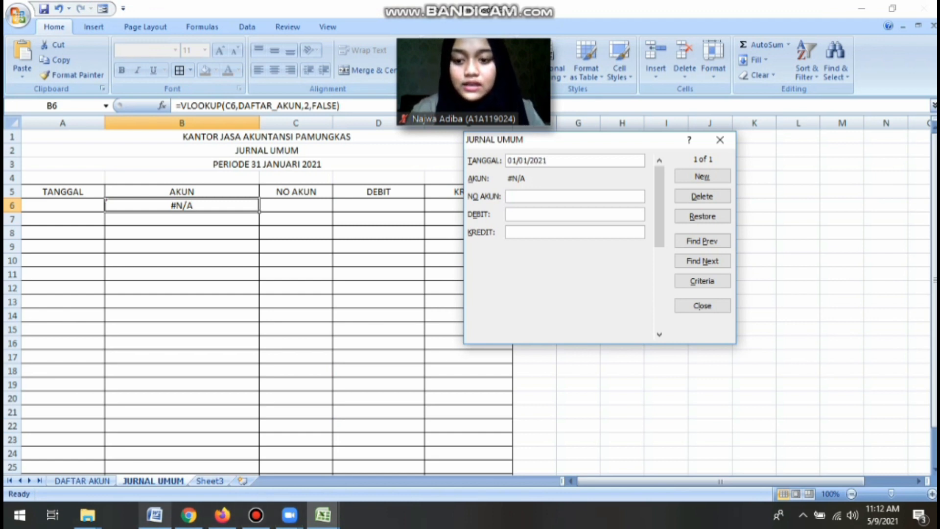
Check the account list in the Word document and complete the first record with NO AKUN 1011 and debit 28000000.
{"action": "left_click", "coordinate": [155, 515]}
{"action": "scroll", "coordinate": [474, 294], "scroll_direction": "up", "scroll_amount": 7}
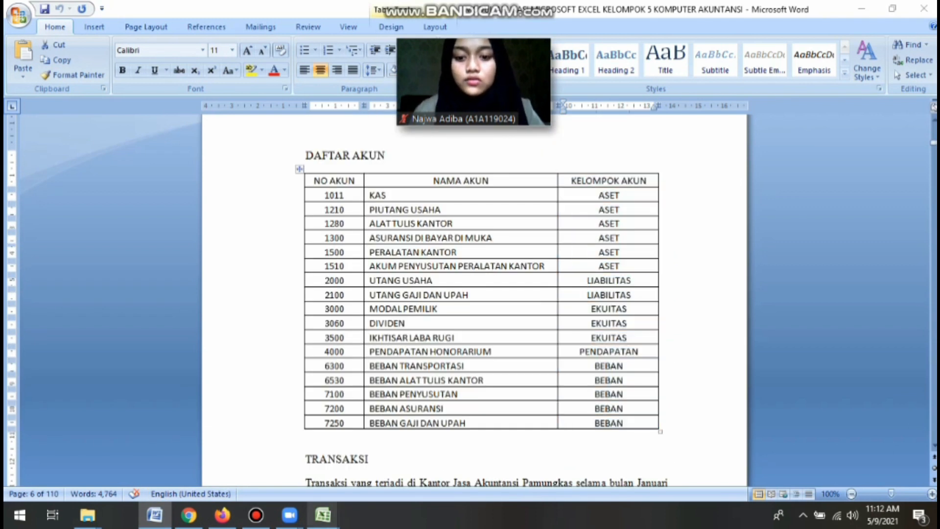
{"action": "mouse_move", "coordinate": [323, 515]}
{"action": "left_click", "coordinate": [381, 440]}
{"action": "type", "text": "1011"}
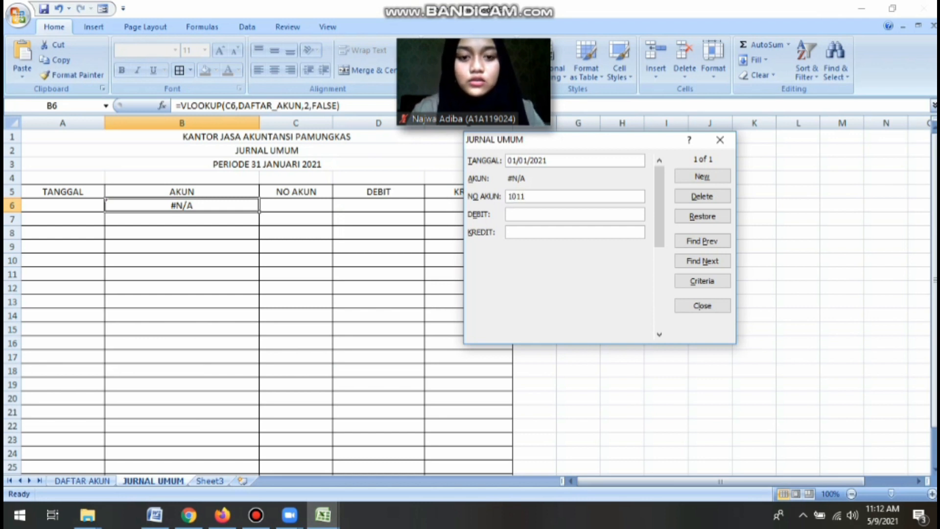
{"action": "key", "text": "Tab"}
{"action": "type", "text": "28000"}
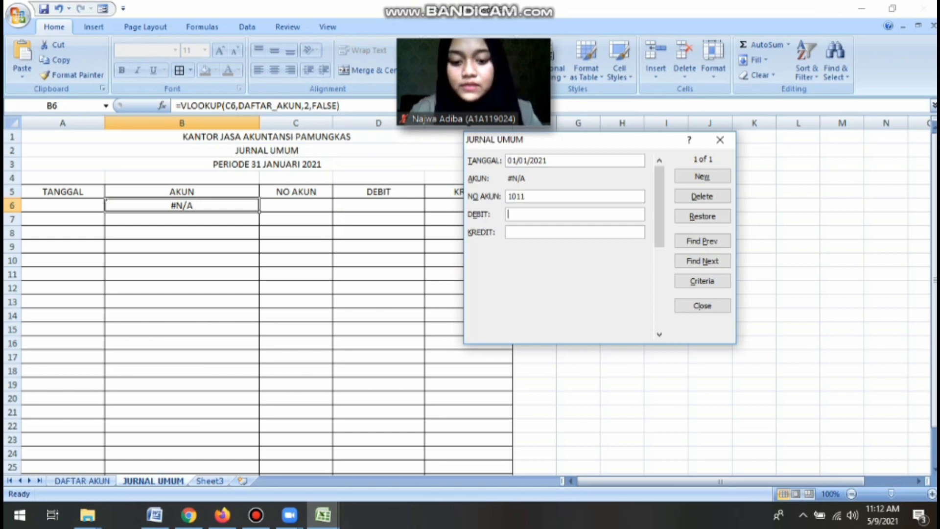
{"action": "type", "text": "000"}
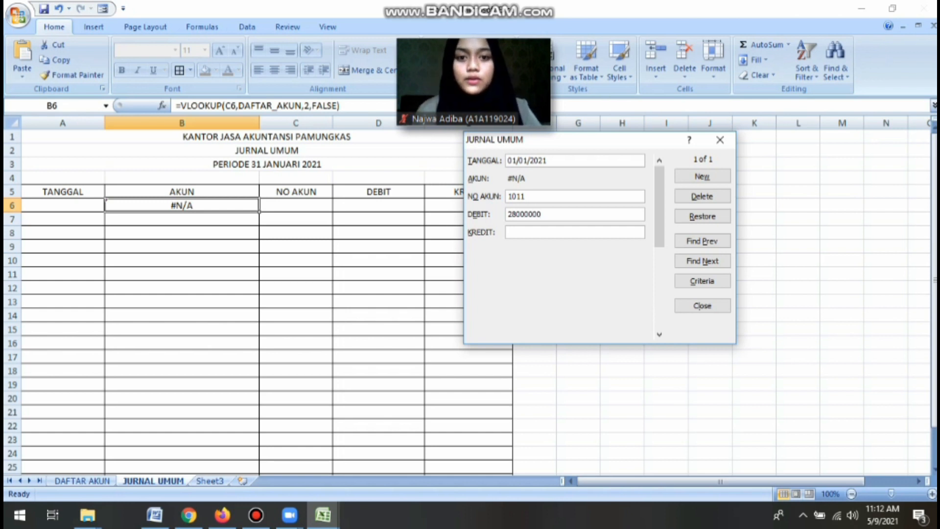
{"action": "key", "text": "Return"}
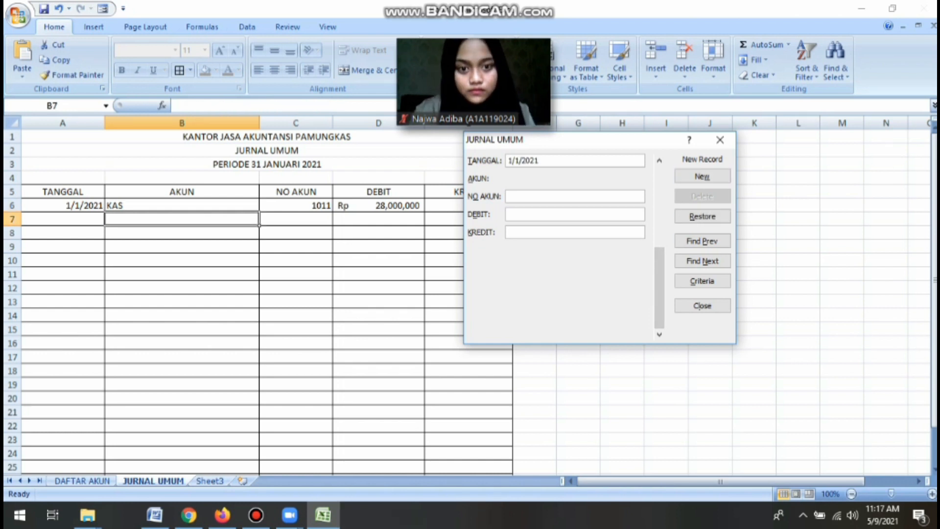
Add the 1/1/2021 journal record for account 3000 with a credit of 28000000.
{"action": "type", "text": "3000"}
{"action": "key", "text": "Tab"}
{"action": "key", "text": "Tab"}
{"action": "type", "text": "28000000"}
{"action": "key", "text": "Return"}
Add a journal record dated 2/1/2021 for account 1500 with a debit of 20000000.
{"action": "type", "text": "2/1/2021"}
{"action": "key", "text": "Tab"}
{"action": "type", "text": "1500"}
{"action": "key", "text": "Tab"}
{"action": "type", "text": "20000000"}
{"action": "key", "text": "Return"}
Add a 2/1/2021 record for account 1011, crediting the cash portion of the equipment purchase.
{"action": "type", "text": "2/1/2021"}
{"action": "key", "text": "Tab"}
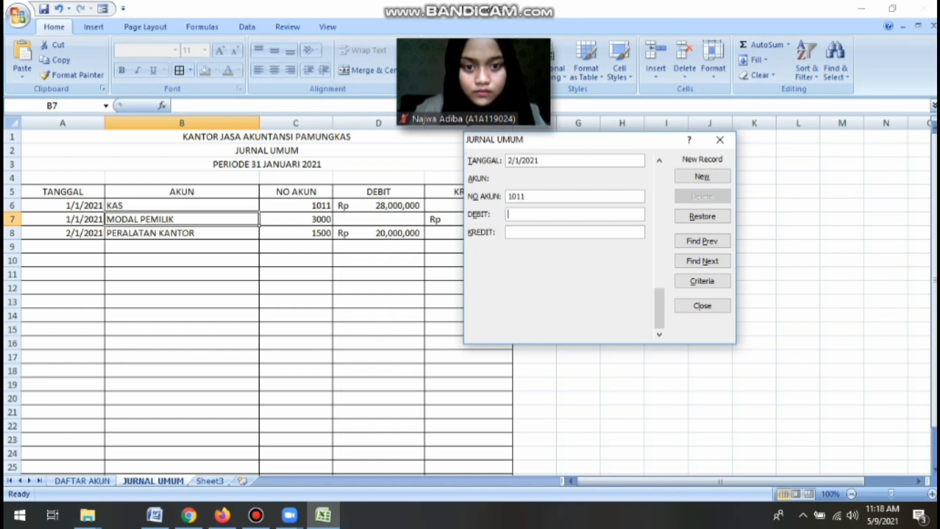
{"action": "key", "text": "Tab"}
{"action": "key", "text": "Return"}
Add a 2/1/2021 record for account 2000, crediting the unpaid remainder of the equipment purchase.
{"action": "type", "text": "2/1/2021"}
{"action": "key", "text": "Tab"}
{"action": "type", "text": "2000"}
{"action": "key", "text": "Tab"}
{"action": "key", "text": "Tab"}
{"action": "type", "text": "5000000"}
{"action": "key", "text": "Return"}
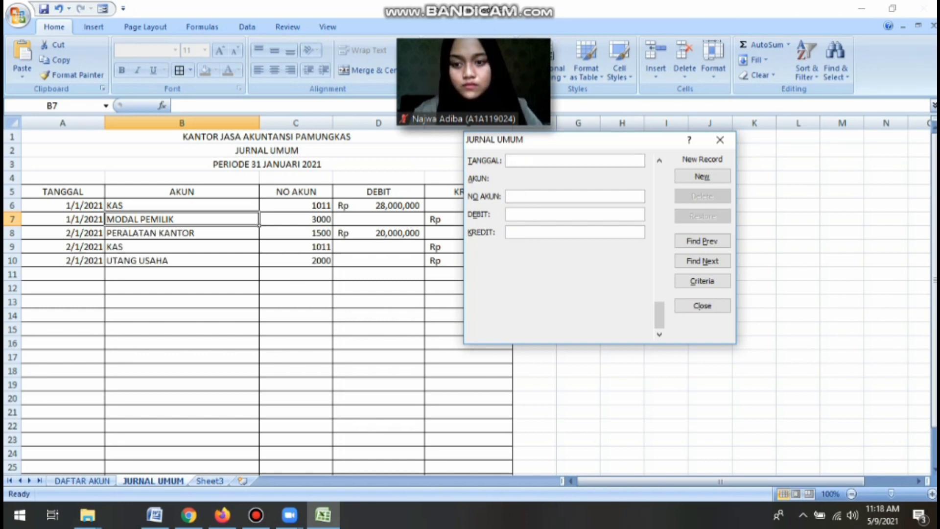
Add a journal record dated 3/1/2021 for account 1280 with a debit of 1600000.
{"action": "type", "text": "3/1/2021"}
{"action": "key", "text": "Tab"}
{"action": "type", "text": "129"}
{"action": "type", "text": "0"}
{"action": "key", "text": "Tab"}
{"action": "type", "text": "1600000"}
{"action": "key", "text": "Return"}
Add a journal record dated 3/1/2021 for account 2000 with a credit of 1600000.
{"action": "type", "text": "3/1/2021"}
{"action": "key", "text": "Tab"}
{"action": "type", "text": "2000"}
{"action": "key", "text": "Tab"}
{"action": "key", "text": "Tab"}
{"action": "type", "text": "1600"}
{"action": "type", "text": "000"}
{"action": "key", "text": "Return"}
Add a journal record dated 5/1/2021 for account 1300 with a debit of 3600000.
{"action": "type", "text": "5/1/2021"}
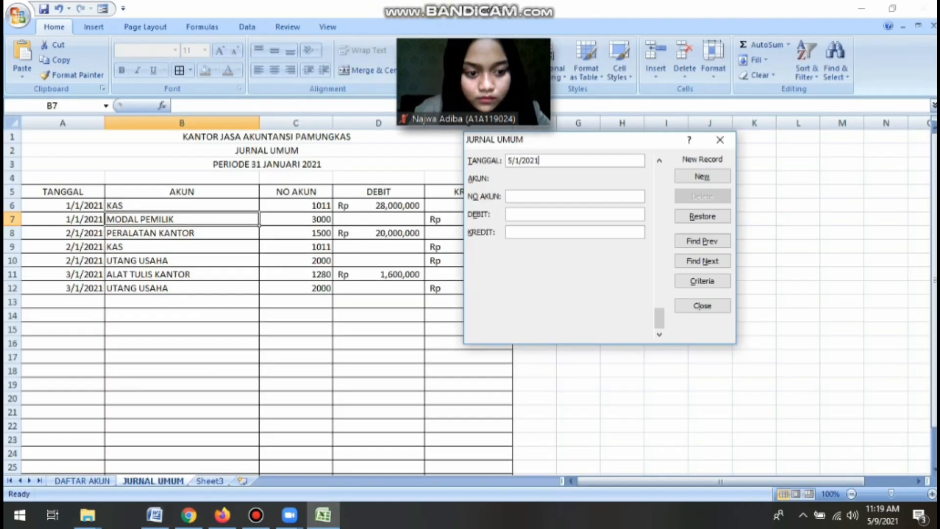
{"action": "key", "text": "Tab"}
{"action": "type", "text": "1300"}
{"action": "key", "text": "Tab"}
{"action": "type", "text": "3600000"}
{"action": "key", "text": "Return"}
Add a journal record dated 5/1/2021 for account 1300 with a credit of 3600000.
{"action": "type", "text": "5/1/2021"}
{"action": "key", "text": "Tab"}
{"action": "type", "text": "1300"}
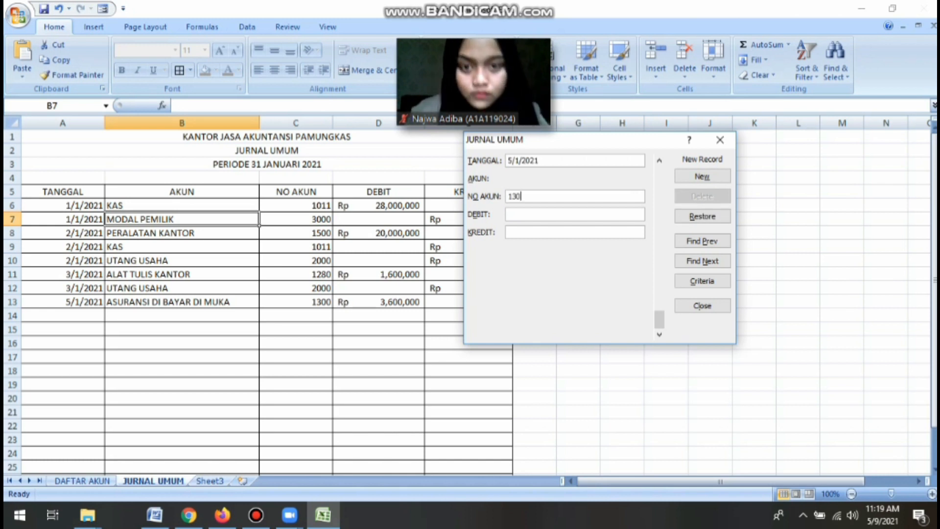
{"action": "key", "text": "Tab"}
{"action": "key", "text": "Tab"}
{"action": "type", "text": "3600000"}
{"action": "key", "text": "Return"}
Correct the account number of the 5/1/2021 credit record to 1011.
{"action": "key", "text": "Up"}
{"action": "key", "text": "BackSpace"}
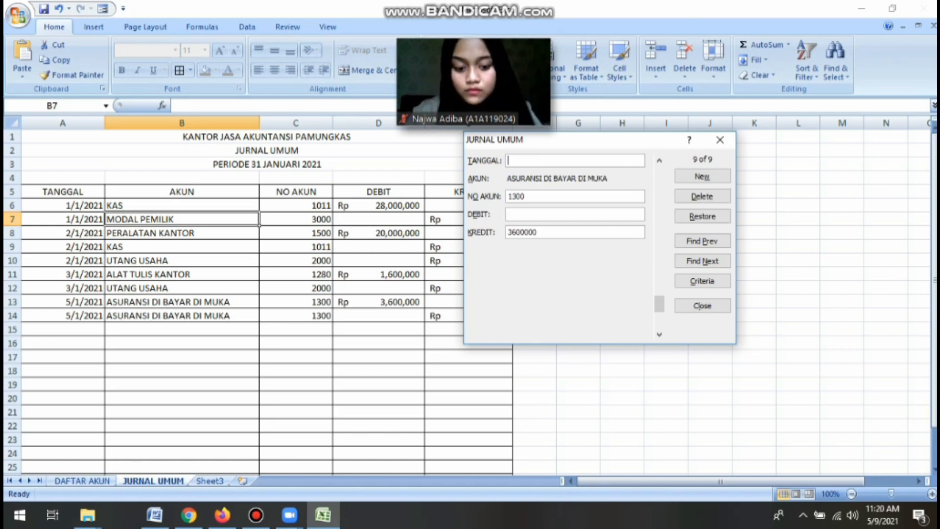
{"action": "type", "text": "1011"}
{"action": "key", "text": "Return"}
Consult the Word document and record the 12/1/2021 invoice, debiting account 1210 and crediting account 4000 with 7600000.
{"action": "key", "text": "alt+Tab"}
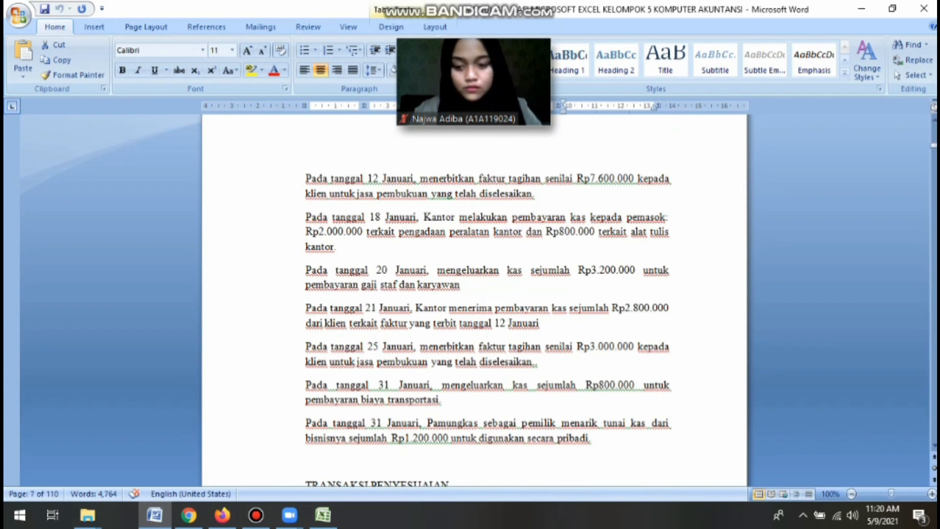
{"action": "key", "text": "alt+Tab"}
{"action": "type", "text": "12/1/2021"}
{"action": "key", "text": "Tab"}
{"action": "type", "text": "1210"}
{"action": "key", "text": "Tab"}
{"action": "type", "text": "7600000"}
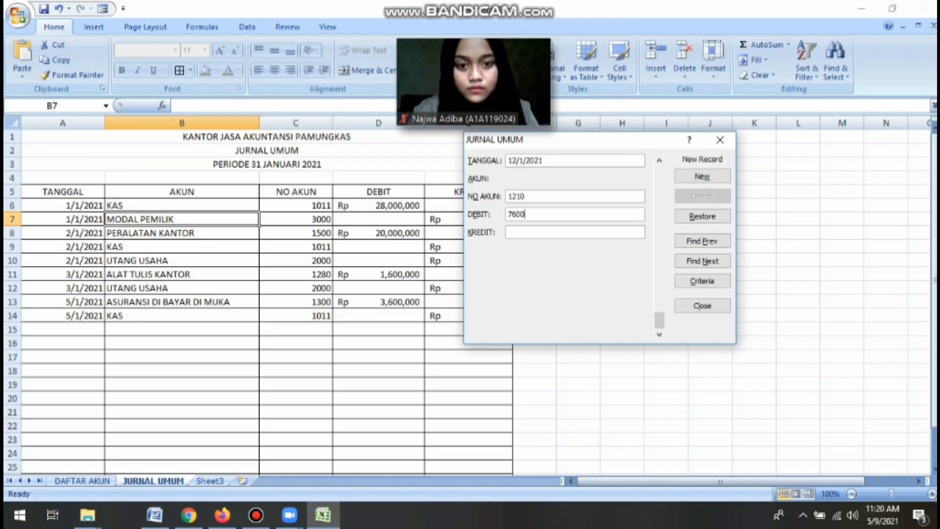
{"action": "key", "text": "Return"}
{"action": "type", "text": "12/1/20217600000"}
{"action": "key", "text": "Return"}
Record the 18/1/2021 supplier payment, debiting account 2000 and crediting account 1011 with 2800000.
{"action": "type", "text": "182000"}
{"action": "key", "text": "Tab"}
{"action": "type", "text": "2800000"}
{"action": "key", "text": "Return"}
{"action": "type", "text": "11011"}
{"action": "key", "text": "Tab"}
{"action": "key", "text": "Tab"}
{"action": "type", "text": "2800000"}
{"action": "key", "text": "Return"}
Add a journal record dated 20/1/2021 for account 7250 with a debit of 3200000.
{"action": "type", "text": "20/1/2021"}
{"action": "key", "text": "Tab"}
{"action": "type", "text": "7250"}
{"action": "key", "text": "Tab"}
{"action": "type", "text": "3200000"}
{"action": "key", "text": "Return"}
Add a journal record dated 20/1/2021 for account 1011 with a credit of 3200000.
{"action": "type", "text": "20/1/201011"}
{"action": "key", "text": "Tab"}
{"action": "key", "text": "Tab"}
{"action": "type", "text": "3200000"}
{"action": "key", "text": "Return"}
Consult the Word document and add a 21/1/2021 record for account 1011 with a debit of 2800000.
{"action": "key", "text": "alt+Tab"}
{"action": "key", "text": "alt+Tab"}
{"action": "type", "text": "21/1/2021"}
{"action": "key", "text": "alt+Tab"}
{"action": "key", "text": "alt+Tab"}
{"action": "key", "text": "Tab"}
{"action": "type", "text": "2800000"}
{"action": "key", "text": "Return"}
Add a journal record dated 21/1/2021 for account 1210 with a credit of 2800000.
{"action": "type", "text": "21/1/202"}
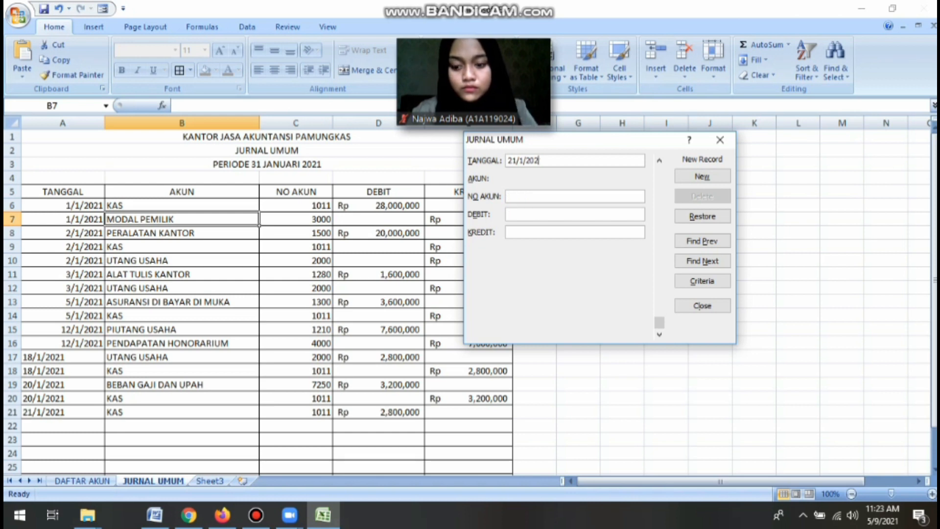
{"action": "key", "text": "Tab"}
{"action": "type", "text": "1210"}
{"action": "key", "text": "Tab"}
{"action": "key", "text": "Tab"}
{"action": "type", "text": "2800000"}
{"action": "key", "text": "Return"}
Consult the Word document and add a 25/1/2021 record for account 1210 with a debit of 3000000.
{"action": "key", "text": "alt+Tab"}
{"action": "key", "text": "alt+Tab"}
{"action": "type", "text": "25/1/2021"}
{"action": "key", "text": "Tab"}
{"action": "type", "text": "1210"}
{"action": "key", "text": "Tab"}
{"action": "type", "text": "3000000"}
{"action": "key", "text": "Return"}
Add a journal record dated 25/1/2021 for account 4000 with a credit of 3000000.
{"action": "type", "text": "25/1/2021"}
{"action": "key", "text": "Tab"}
{"action": "type", "text": "4000"}
{"action": "key", "text": "Return"}
Check the transport payment in the Word document and add a 31/1/2021 record for account 6300 with a debit of 800000.
{"action": "key", "text": "alt+Tab"}
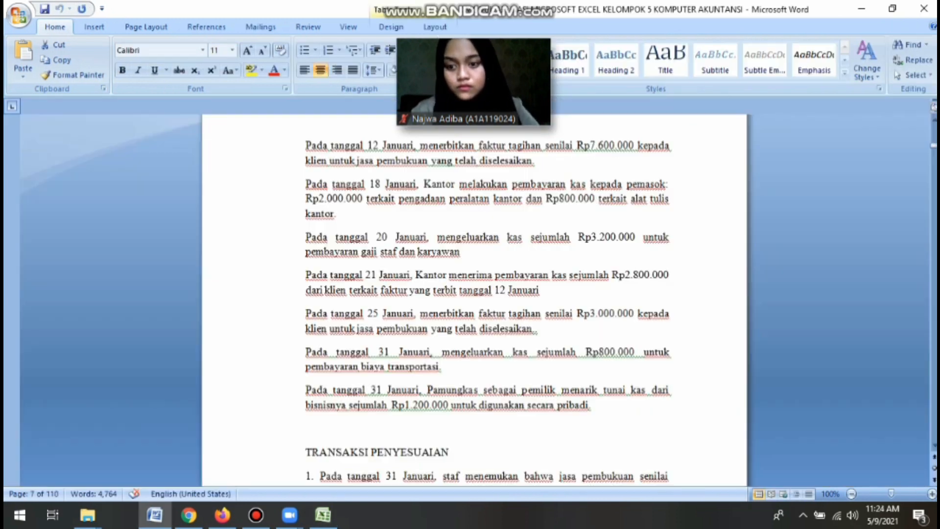
{"action": "key", "text": "alt+Tab"}
{"action": "type", "text": "6300"}
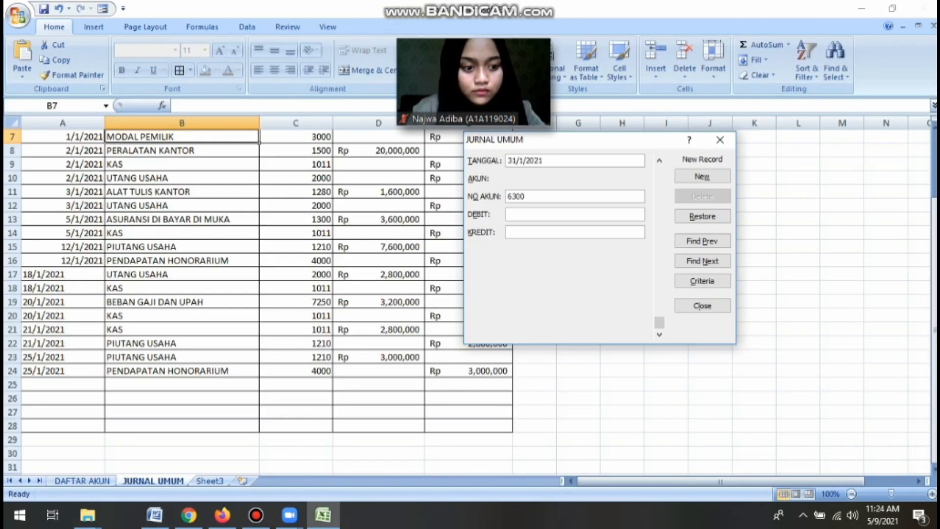
{"action": "key", "text": "Tab"}
{"action": "type", "text": "800000"}
{"action": "key", "text": "Return"}
Add a journal record dated 31/1/2021 for account 1011 with a credit of 800000.
{"action": "type", "text": "31/1/2021"}
{"action": "key", "text": "Tab"}
{"action": "type", "text": "1011"}
{"action": "key", "text": "Tab"}
{"action": "key", "text": "Tab"}
{"action": "type", "text": "800000"}
{"action": "key", "text": "Return"}
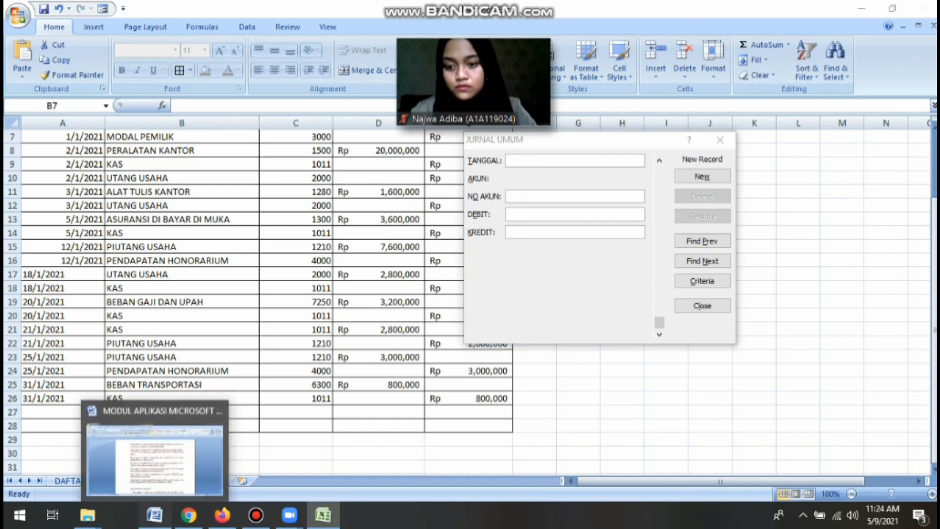
Add a journal record dated 31/1/2021 for account 3060 with a debit of 1200000.
{"action": "type", "text": "31/1/2021"}
{"action": "key", "text": "Tab"}
{"action": "type", "text": "3060"}
{"action": "key", "text": "Tab"}
{"action": "type", "text": "201"}
{"action": "key", "text": "BackSpace"}
{"action": "key", "text": "BackSpace"}
{"action": "key", "text": "BackSpace"}
{"action": "type", "text": "1200000"}
{"action": "key", "text": "Return"}
Add a journal record dated 31/1/2021 for account 1011 with a credit of 1200000.
{"action": "type", "text": "31/1/2021"}
{"action": "key", "text": "Tab"}
{"action": "type", "text": "1011"}
{"action": "key", "text": "Tab"}
{"action": "key", "text": "Tab"}
{"action": "type", "text": "1200000"}
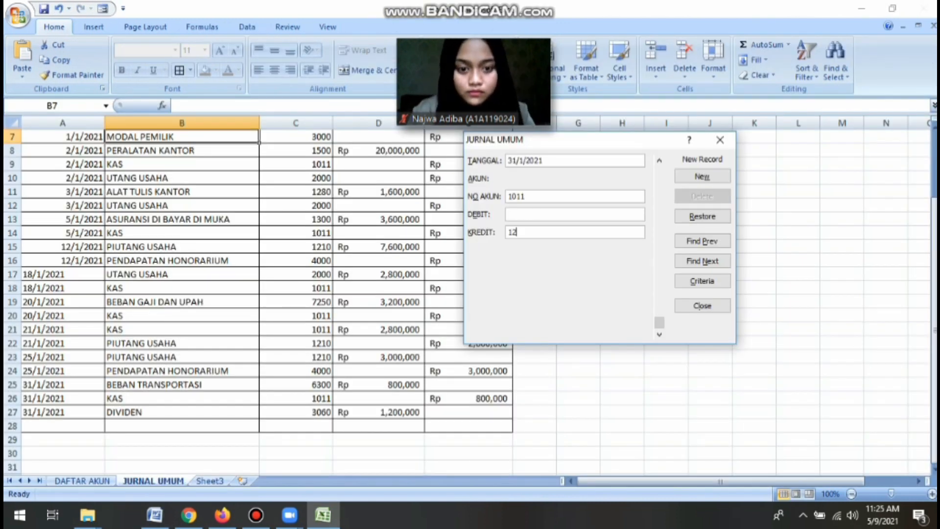
{"action": "key", "text": "Return"}
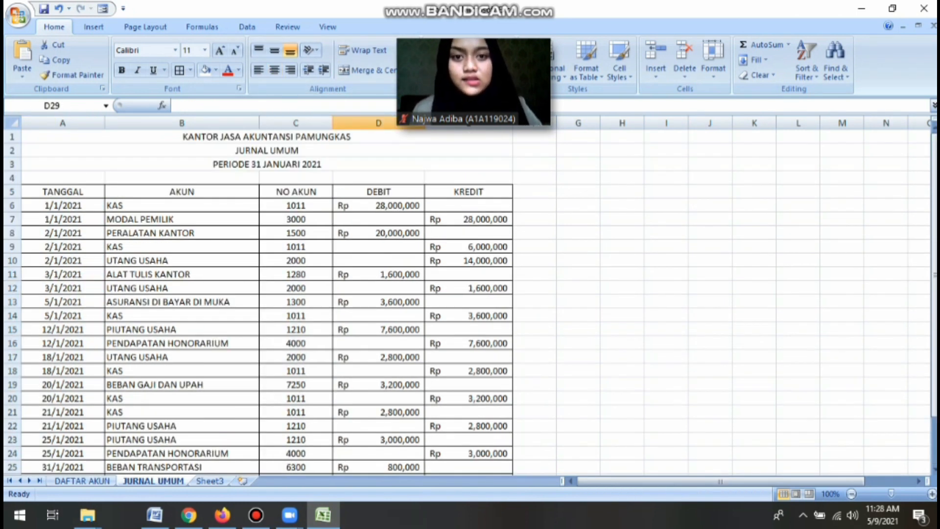
Total the debit amounts of all journal entries in cell D29 of the TOTAL row with a SUM formula.
{"action": "scroll", "coordinate": [267, 304], "scroll_direction": "down", "scroll_amount": 4}
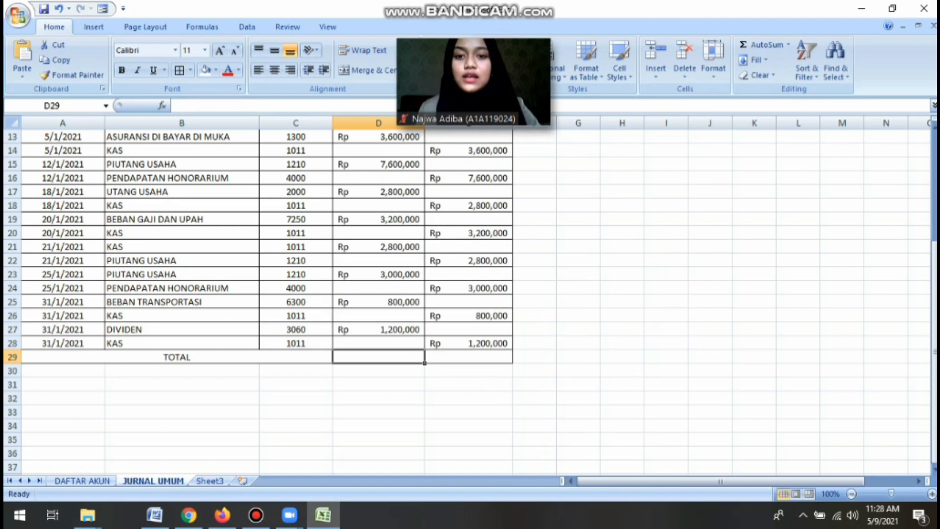
{"action": "scroll", "coordinate": [267, 304], "scroll_direction": "up", "scroll_amount": 3}
{"action": "scroll", "coordinate": [267, 303], "scroll_direction": "up", "scroll_amount": 1}
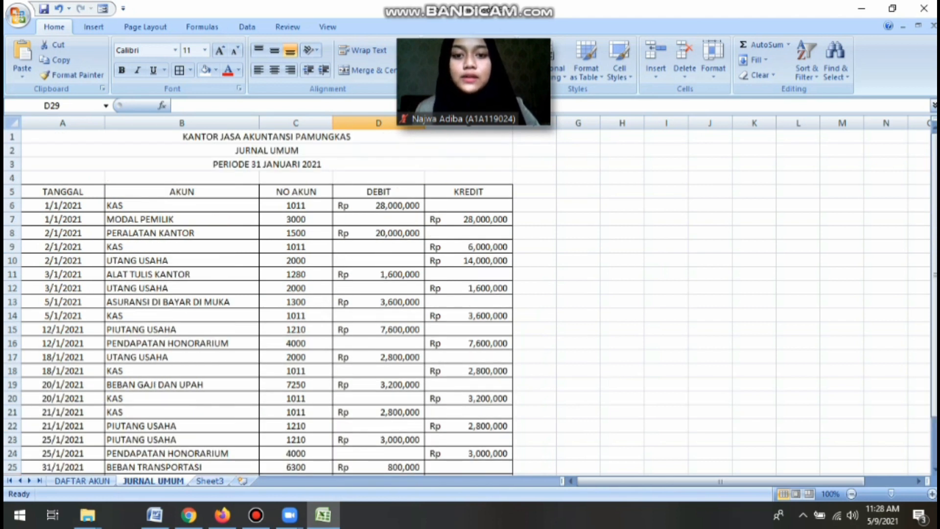
{"action": "scroll", "coordinate": [267, 303], "scroll_direction": "down", "scroll_amount": 5}
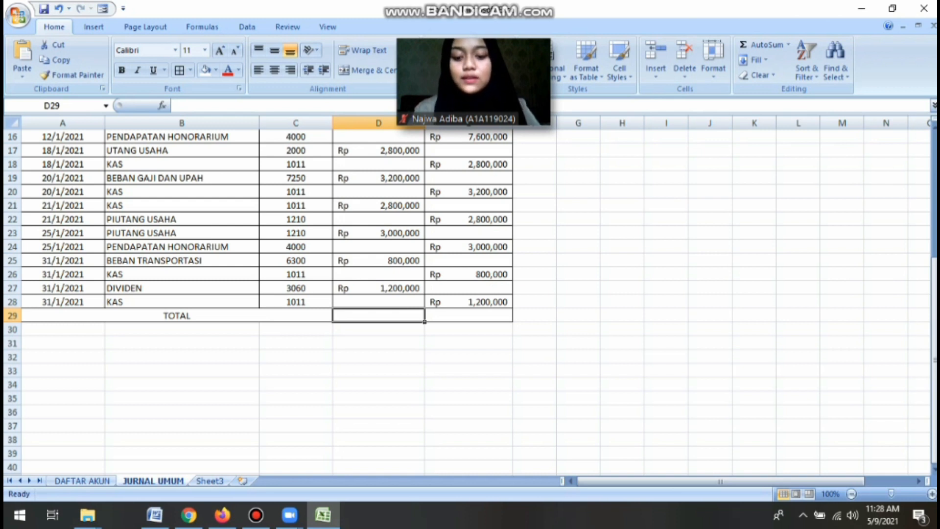
{"action": "type", "text": "=SUM("}
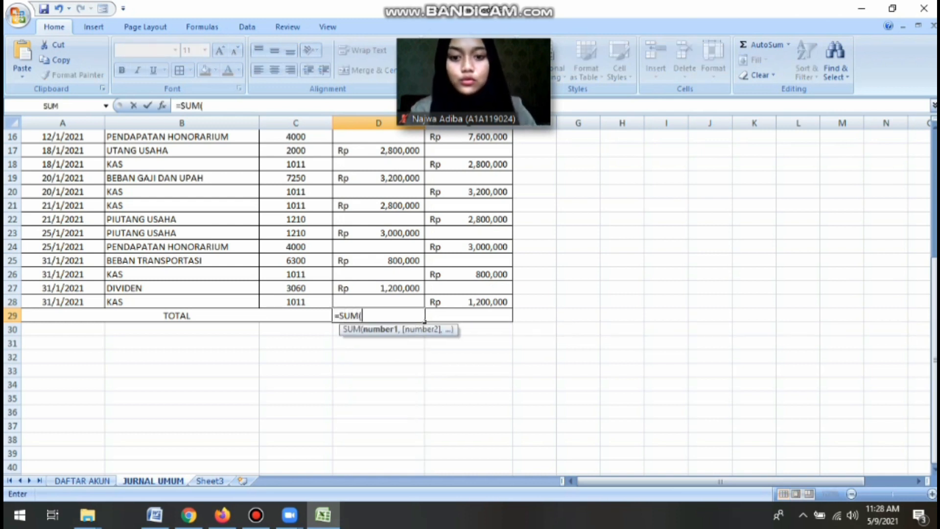
{"action": "scroll", "coordinate": [424, 321], "scroll_direction": "up", "scroll_amount": 5}
{"action": "left_click_drag", "start_coordinate": [378, 205], "coordinate": [424, 439]}
{"action": "type", "text": ")"}
{"action": "key", "text": "Return"}
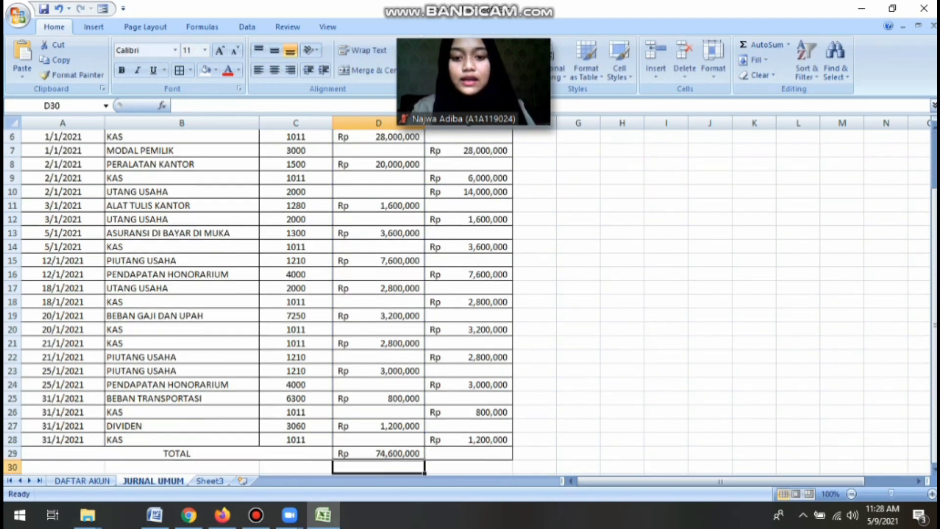
Total the credit amounts in cell E29 of the TOTAL row with =SUM(E7:E28).
{"action": "left_click", "coordinate": [469, 453]}
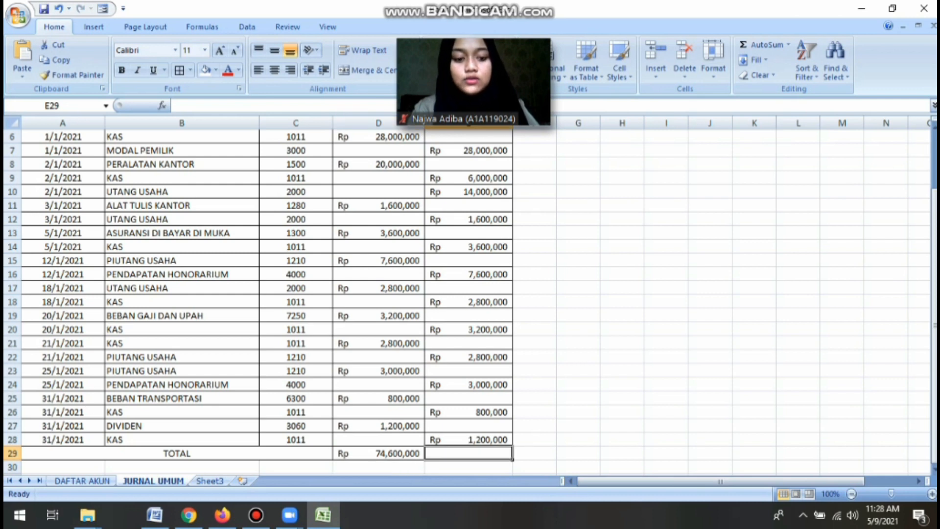
{"action": "type", "text": "=S"}
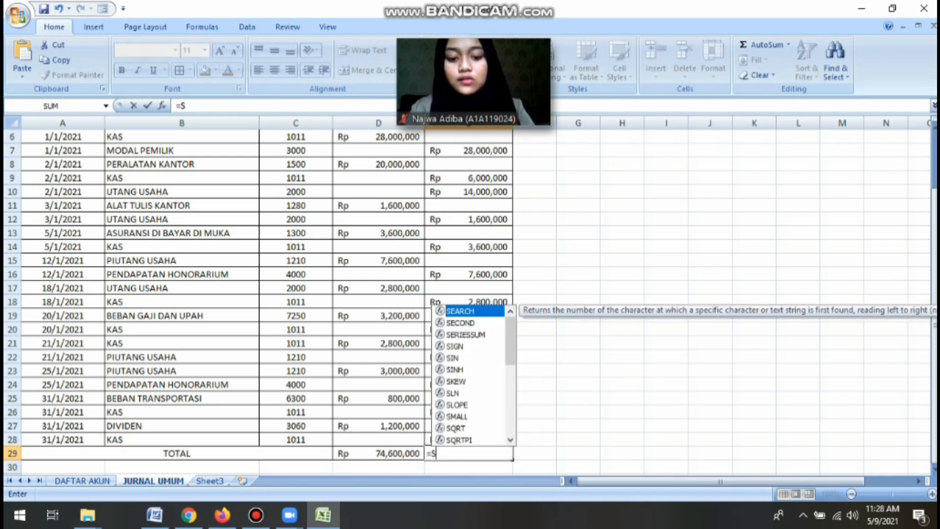
{"action": "type", "text": "UM("}
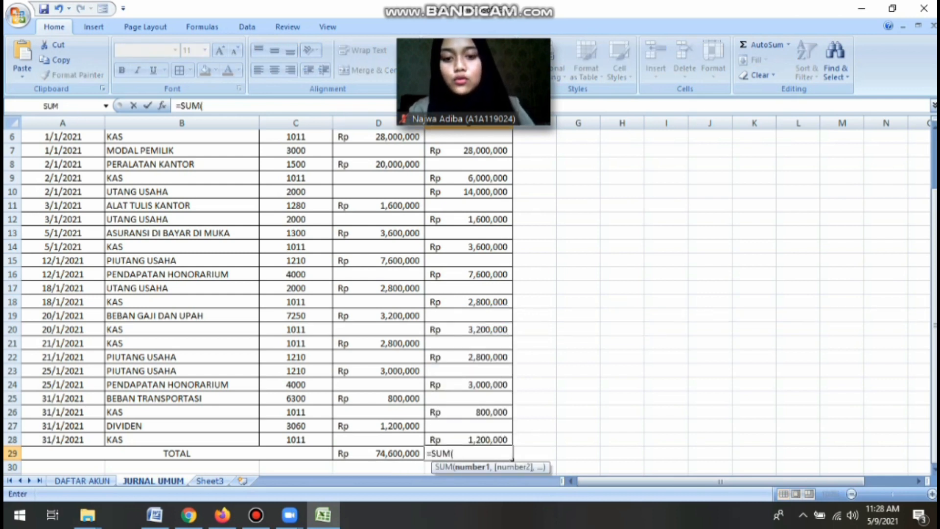
{"action": "scroll", "coordinate": [264, 294], "scroll_direction": "up", "scroll_amount": 2}
{"action": "left_click_drag", "start_coordinate": [469, 219], "coordinate": [469, 439]}
{"action": "type", "text": ")"}
{"action": "key", "text": "Return"}
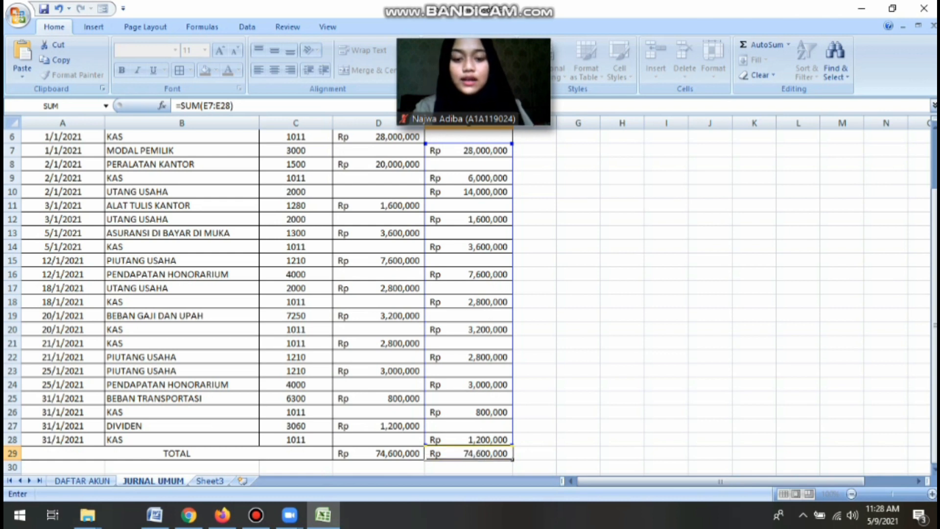
{"action": "scroll", "coordinate": [264, 293], "scroll_direction": "down", "scroll_amount": 2}
{"action": "scroll", "coordinate": [265, 294], "scroll_direction": "up", "scroll_amount": 4}
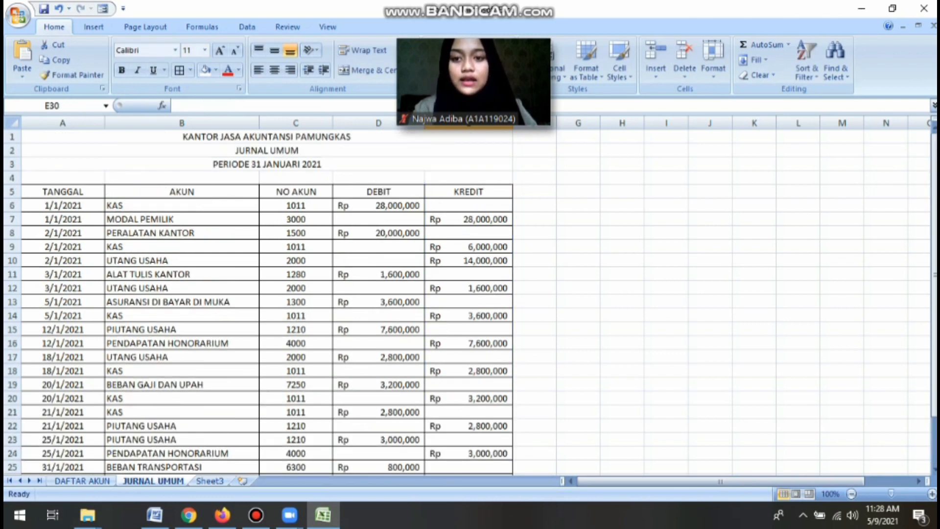
{"action": "scroll", "coordinate": [264, 293], "scroll_direction": "down", "scroll_amount": 2}
{"action": "scroll", "coordinate": [265, 294], "scroll_direction": "up", "scroll_amount": 2}
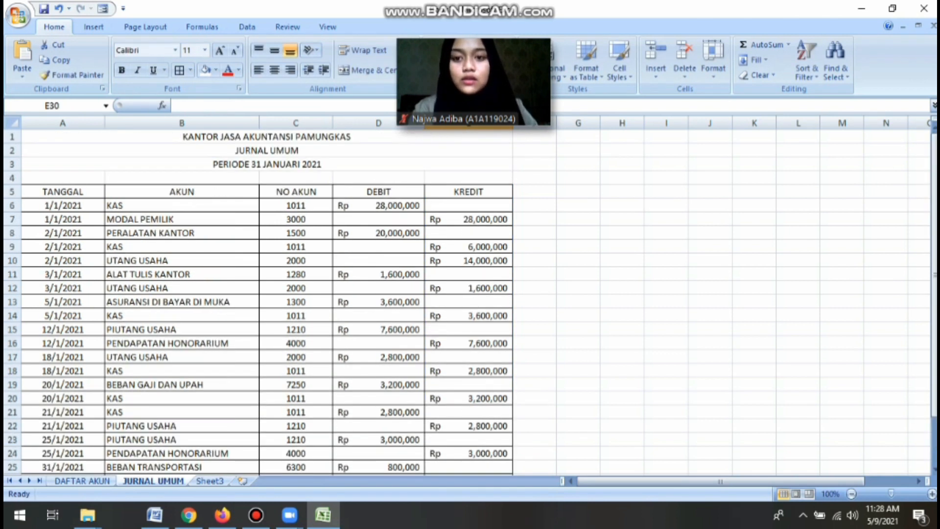
{"action": "scroll", "coordinate": [264, 294], "scroll_direction": "down", "scroll_amount": 2}
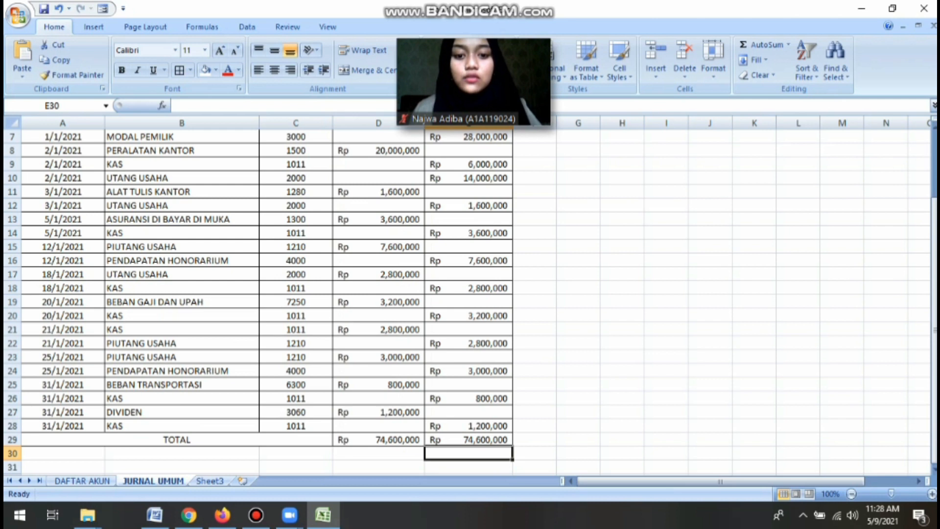
{"action": "scroll", "coordinate": [264, 293], "scroll_direction": "up", "scroll_amount": 1}
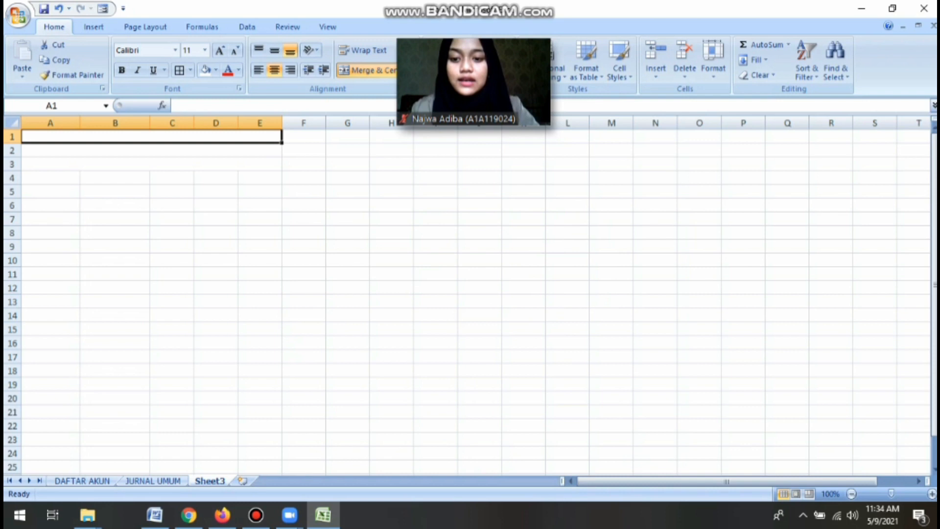
Rename the Sheet3 worksheet as BB KAS.
{"action": "right_click", "coordinate": [209, 481]}
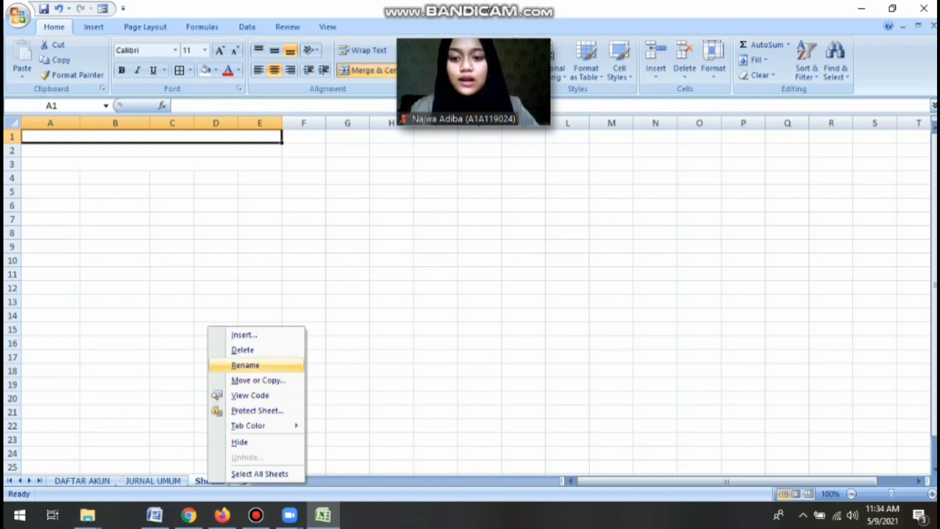
{"action": "left_click", "coordinate": [245, 365]}
{"action": "type", "text": "BB"}
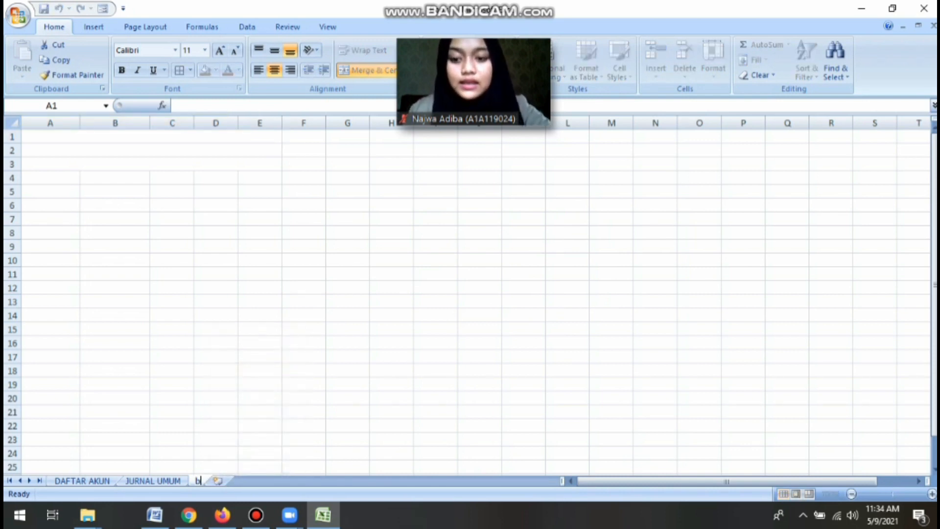
{"action": "key", "text": "Caps_Lock"}
{"action": "type", "text": "KAS"}
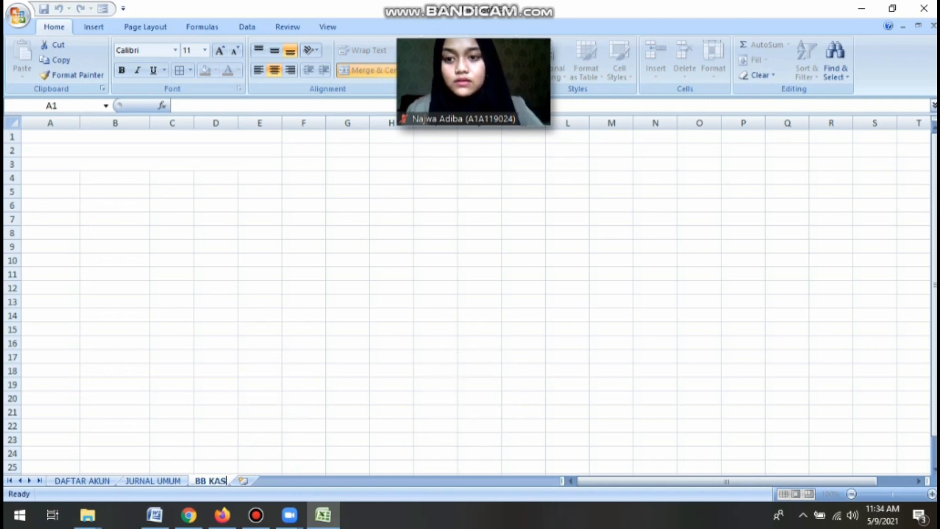
{"action": "left_click", "coordinate": [260, 178]}
Copy the JURNAL UMUM headings and journal entries through row 28 and paste them into the BB KAS sheet at A1.
{"action": "left_click", "coordinate": [153, 481]}
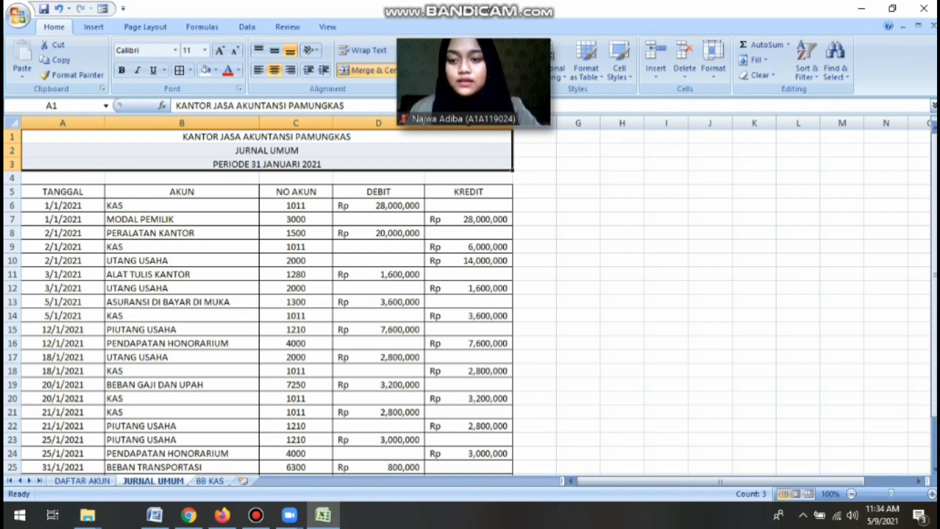
{"action": "left_click_drag", "start_coordinate": [512, 168], "coordinate": [512, 441]}
{"action": "key", "text": "ctrl+c"}
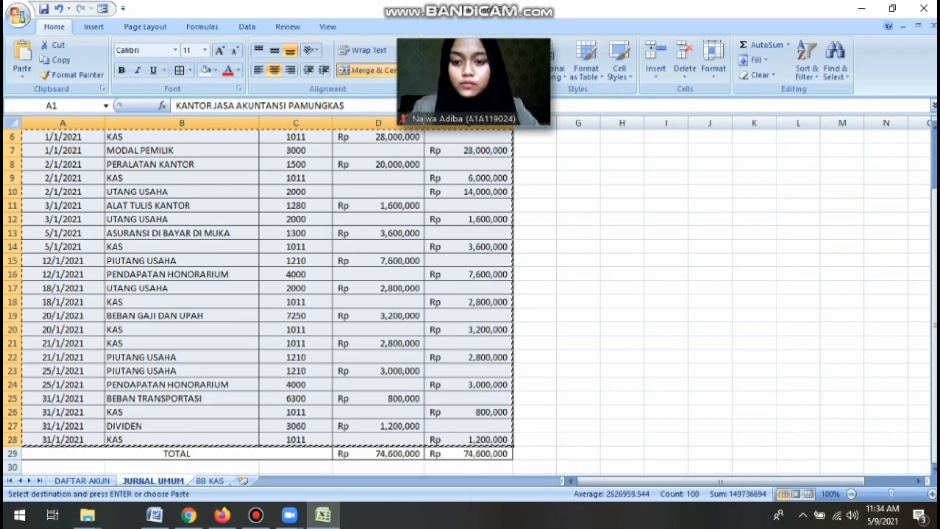
{"action": "left_click", "coordinate": [209, 480]}
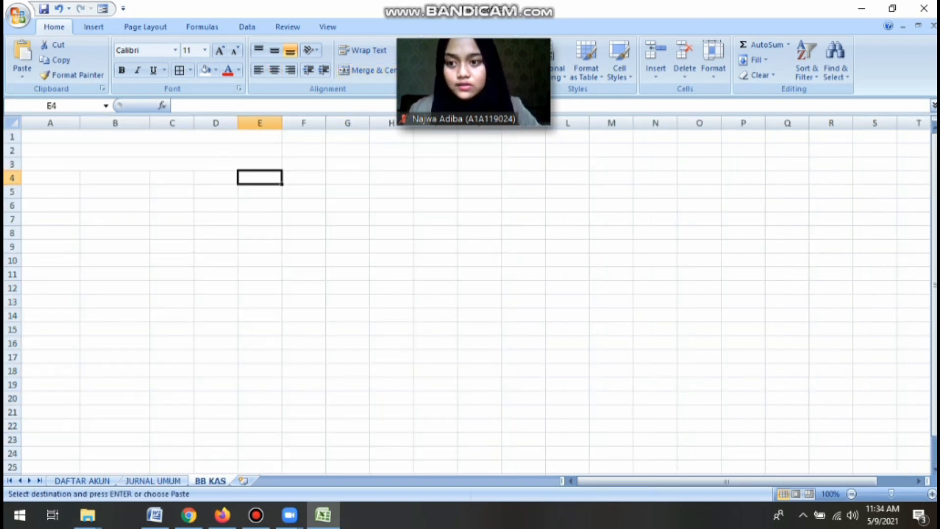
{"action": "left_click", "coordinate": [152, 136]}
{"action": "key", "text": "ctrl+v"}
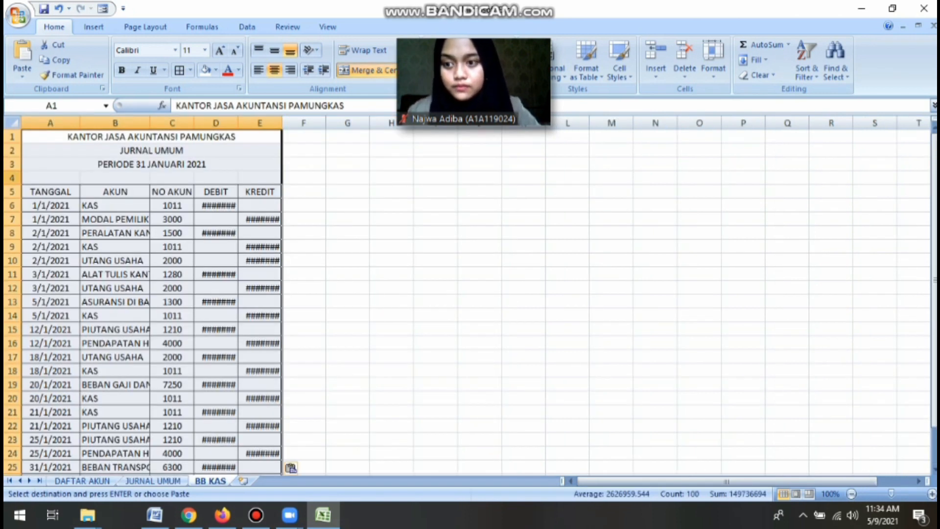
Insert a blank row at row 4 of BB KAS, then enter BUKU BESAR as the title in A2 and KAS in A5.
{"action": "right_click", "coordinate": [9, 178]}
{"action": "left_click", "coordinate": [42, 248]}
{"action": "left_click", "coordinate": [152, 151]}
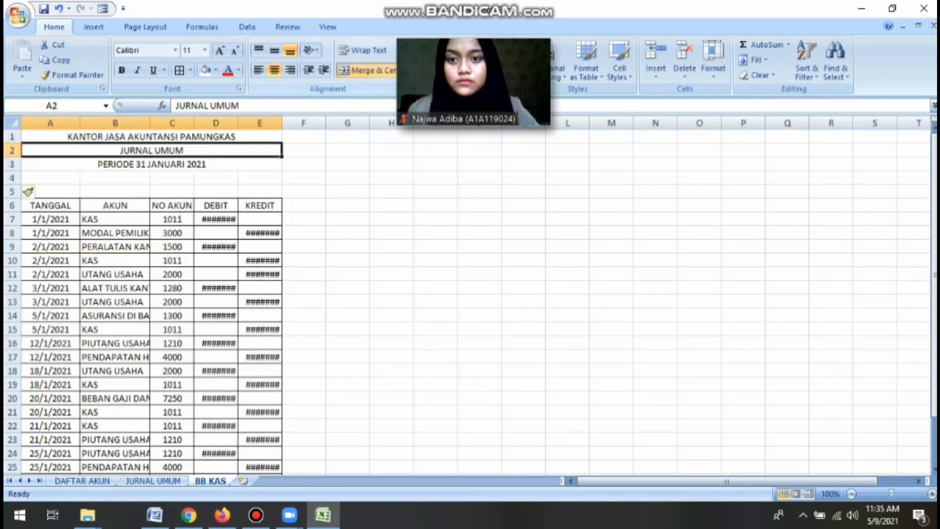
{"action": "type", "text": "BUKU"}
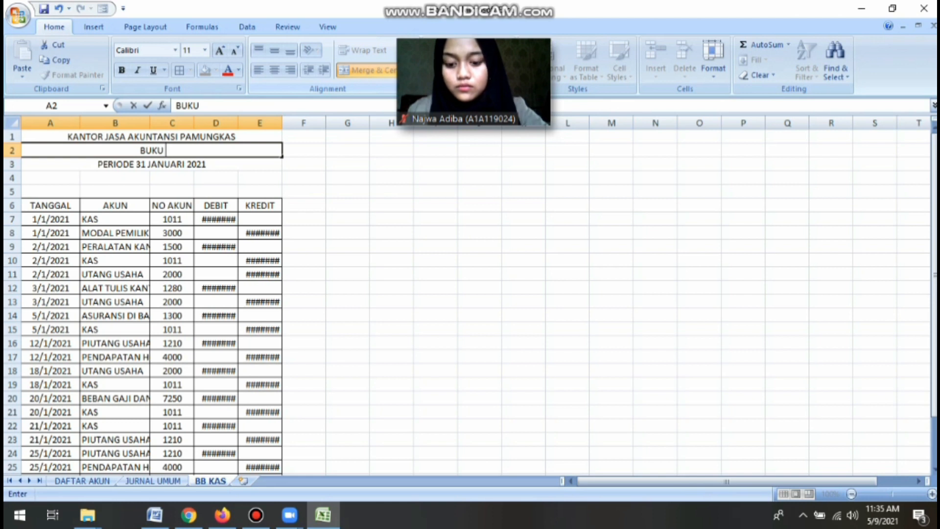
{"action": "type", "text": " BESAR"}
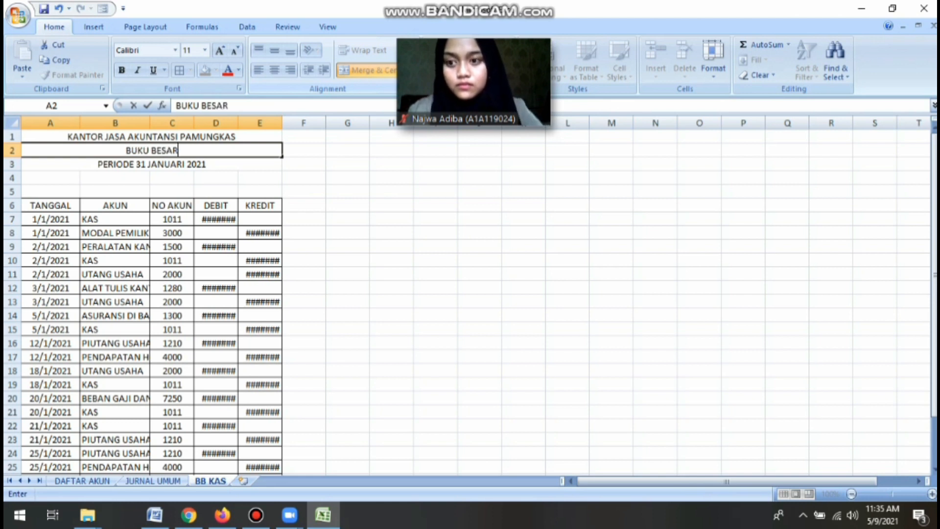
{"action": "left_click", "coordinate": [51, 191]}
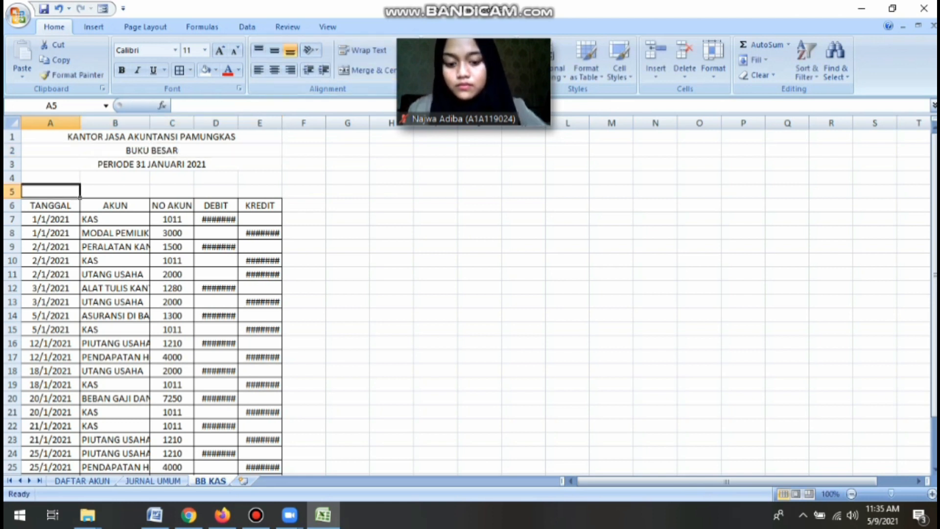
{"action": "type", "text": "KAS"}
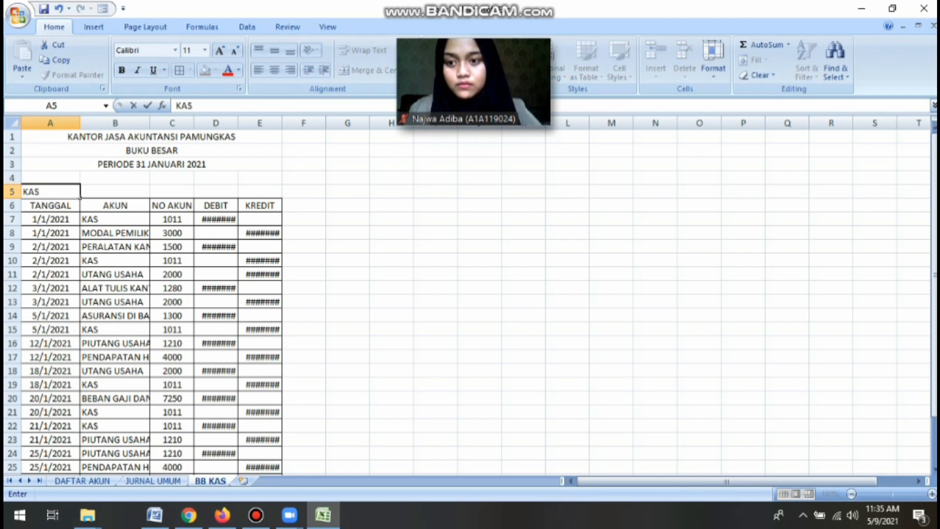
Widen the AKUN, DEBIT and KREDIT columns on the BB KAS sheet so the account names and amounts fit.
{"action": "left_click", "coordinate": [143, 123]}
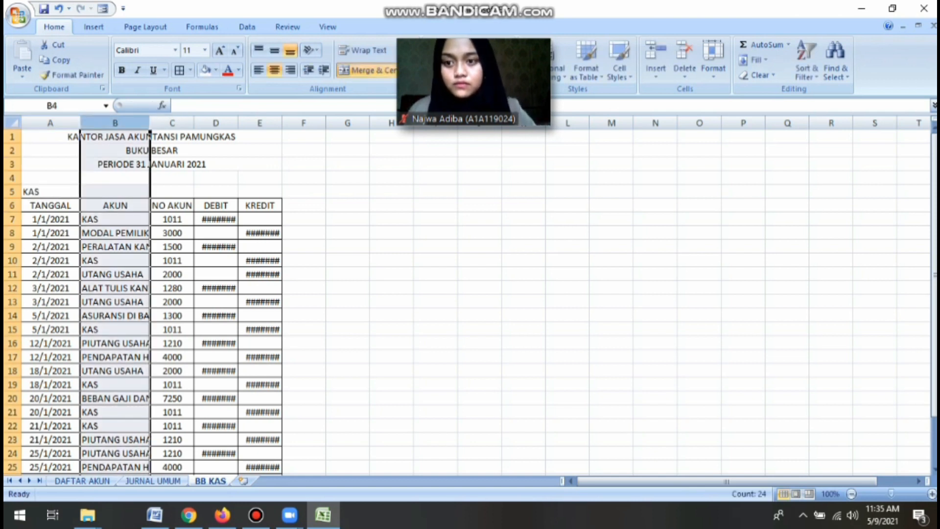
{"action": "left_click", "coordinate": [143, 164]}
{"action": "left_click_drag", "start_coordinate": [149, 123], "coordinate": [226, 123]}
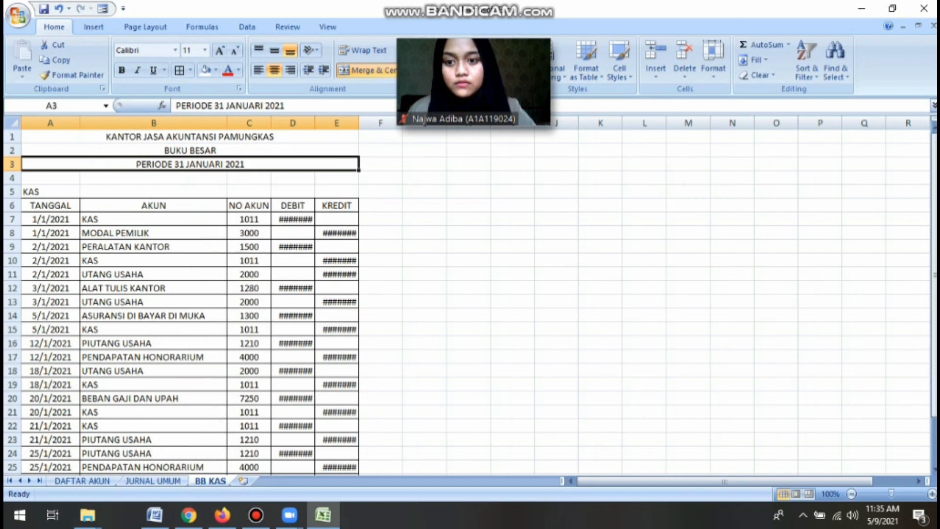
{"action": "left_click_drag", "start_coordinate": [314, 123], "coordinate": [455, 122]}
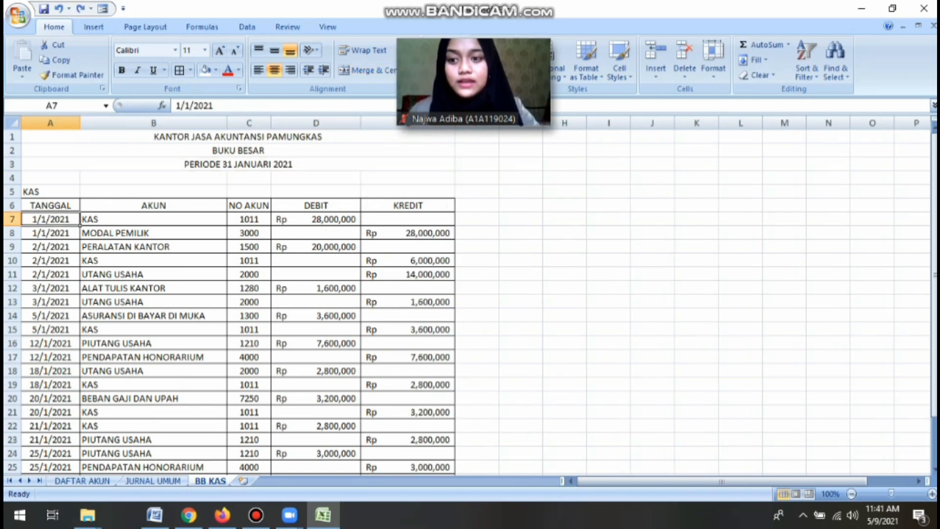
Apply a filter to the journal entries in A7:E29 and show only the KAS rows of the AKUN column.
{"action": "left_click_drag", "start_coordinate": [78, 223], "coordinate": [456, 405]}
{"action": "scroll", "coordinate": [455, 406], "scroll_direction": "up", "scroll_amount": 3}
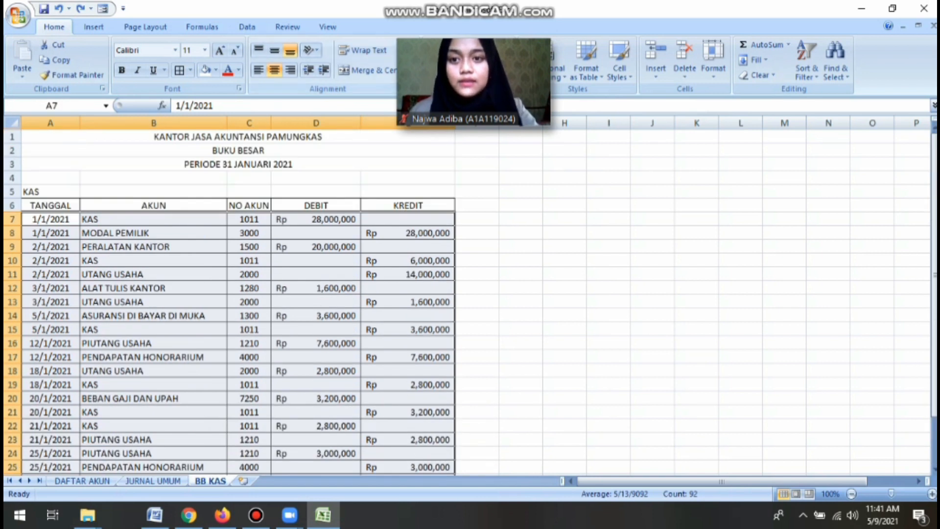
{"action": "left_click", "coordinate": [247, 27]}
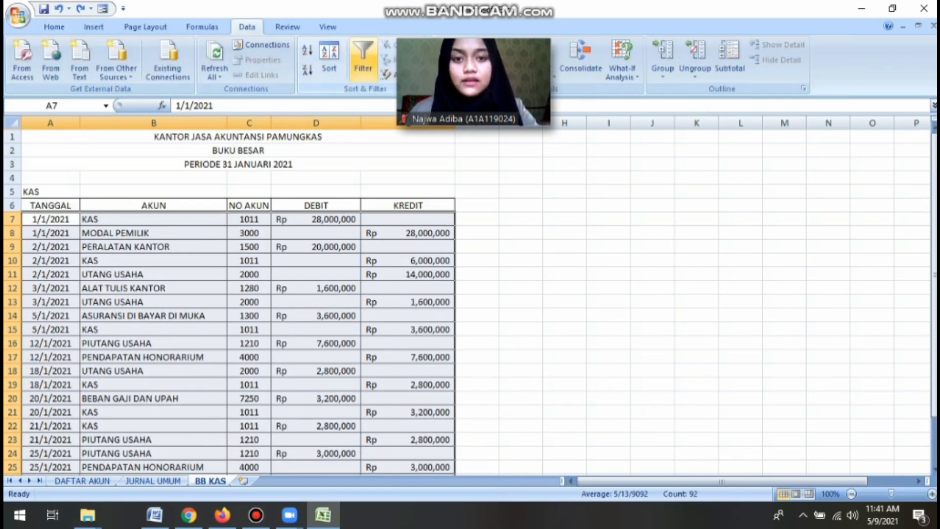
{"action": "left_click", "coordinate": [362, 61]}
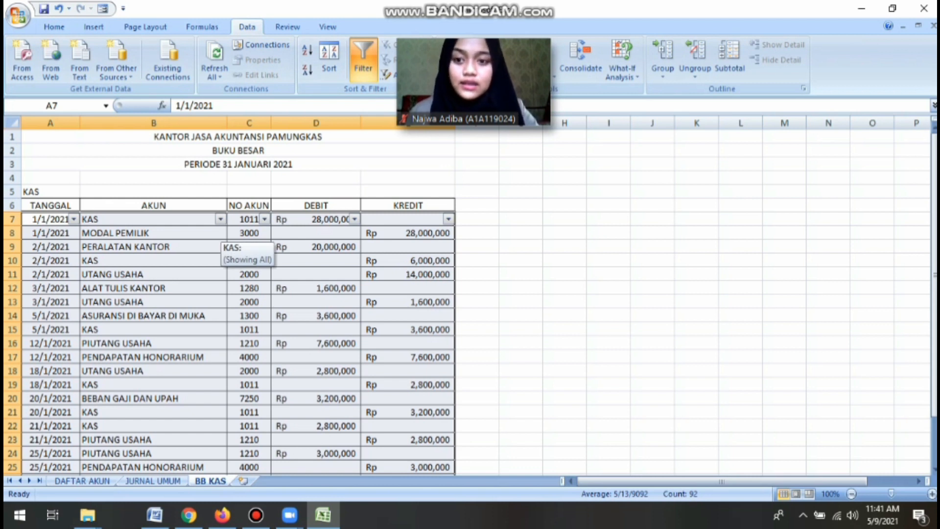
{"action": "left_click", "coordinate": [220, 219]}
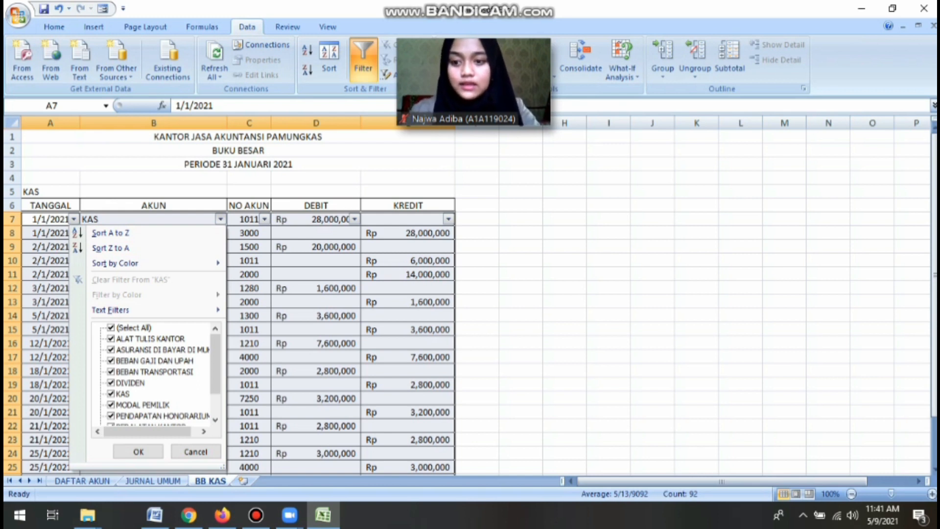
{"action": "left_click", "coordinate": [111, 327]}
{"action": "left_click", "coordinate": [111, 393]}
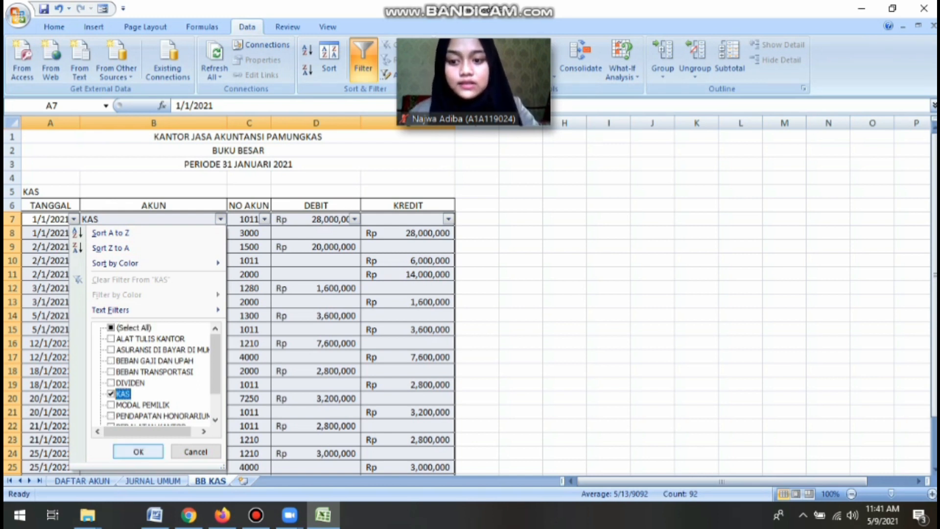
{"action": "left_click", "coordinate": [138, 451]}
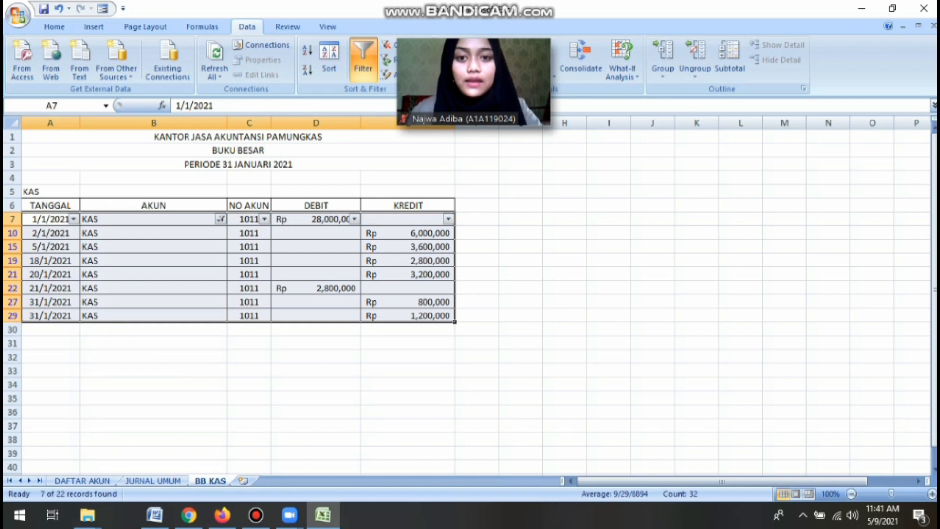
Add all borders to cells A30:E30 beneath the filtered KAS entries.
{"action": "left_click", "coordinate": [51, 330]}
{"action": "left_click_drag", "start_coordinate": [51, 329], "coordinate": [406, 329]}
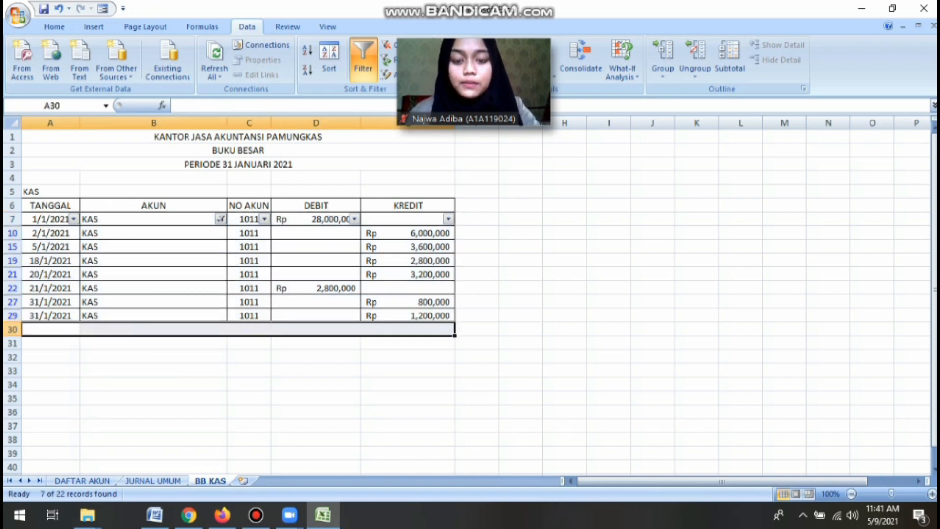
{"action": "left_click", "coordinate": [54, 26]}
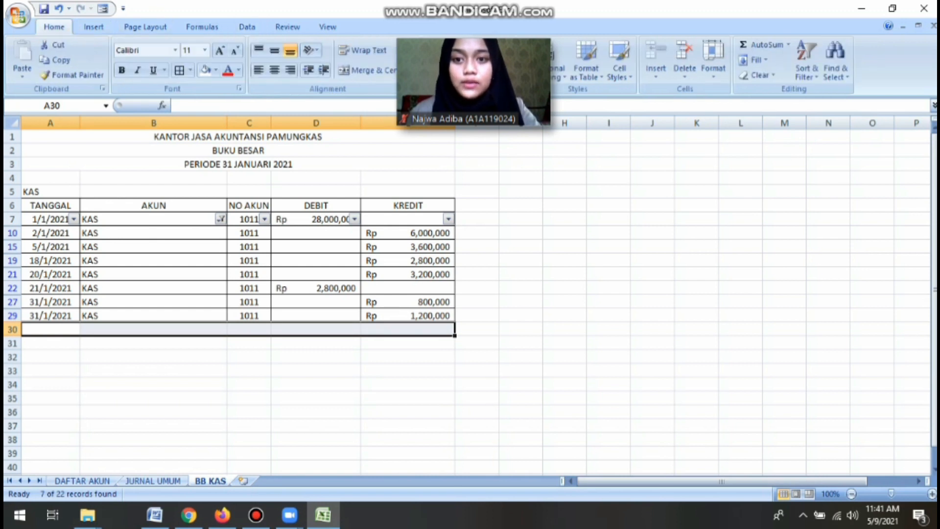
{"action": "left_click", "coordinate": [179, 70]}
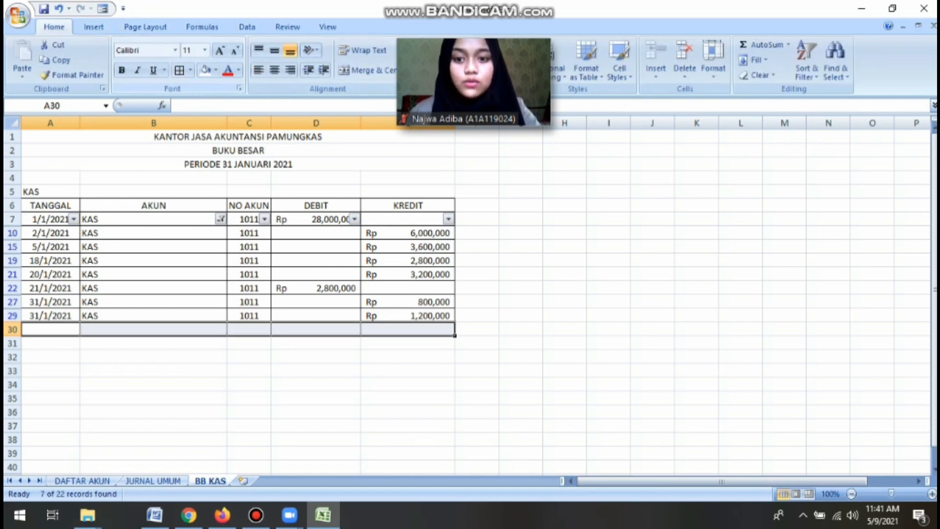
{"action": "left_click", "coordinate": [316, 344]}
Merge and center cells A30:C30 and enter TOTAL as the label.
{"action": "left_click_drag", "start_coordinate": [50, 329], "coordinate": [249, 329]}
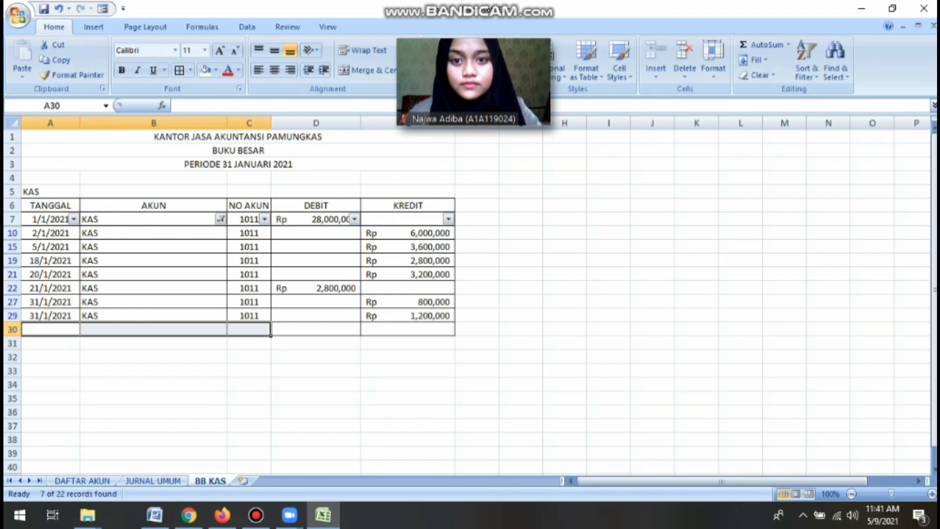
{"action": "left_click", "coordinate": [368, 70]}
{"action": "type", "text": "TOTAL"}
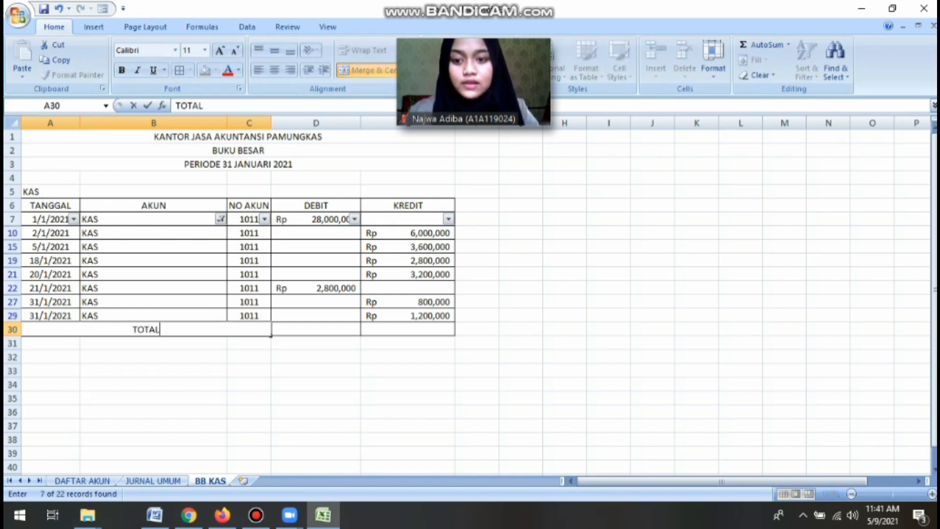
{"action": "key", "text": "Return"}
Total the KAS debits in D30 with the formula =SUM(D7+D22).
{"action": "left_click", "coordinate": [316, 329]}
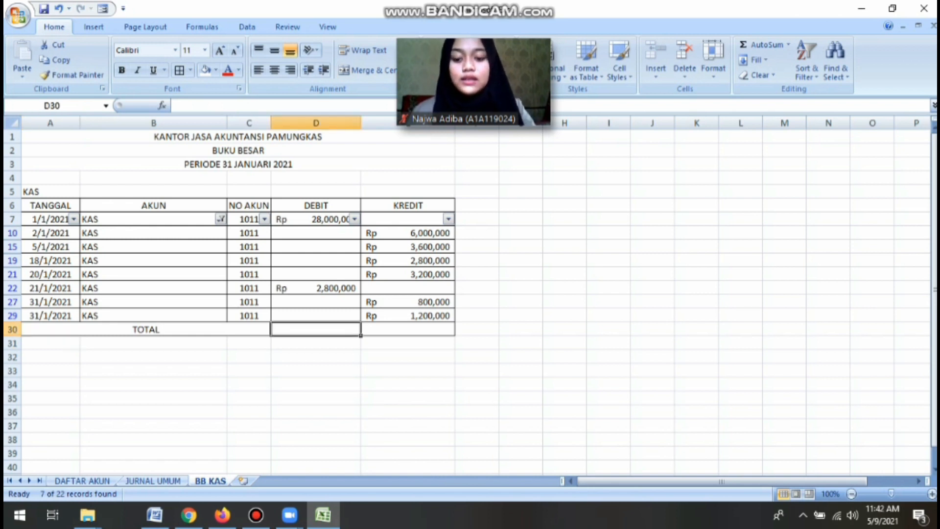
{"action": "type", "text": "=SUM("}
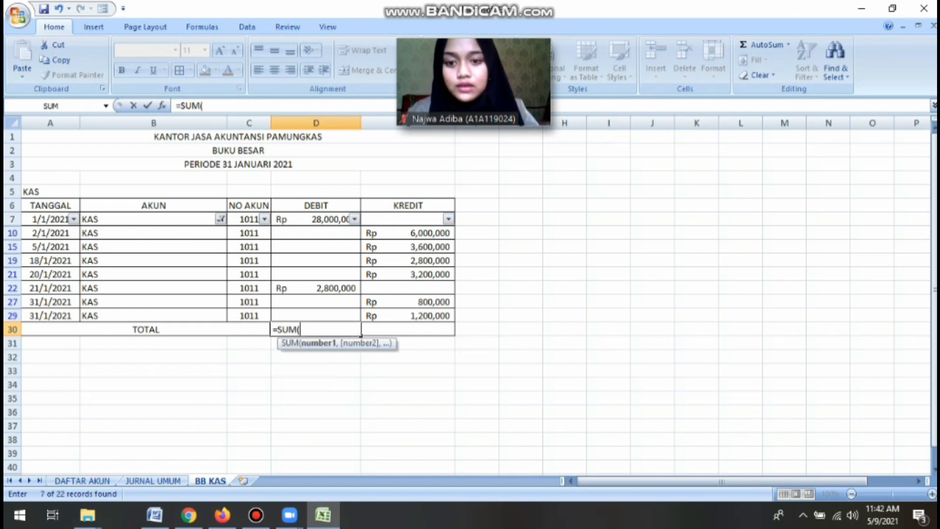
{"action": "type", "text": "D7+"}
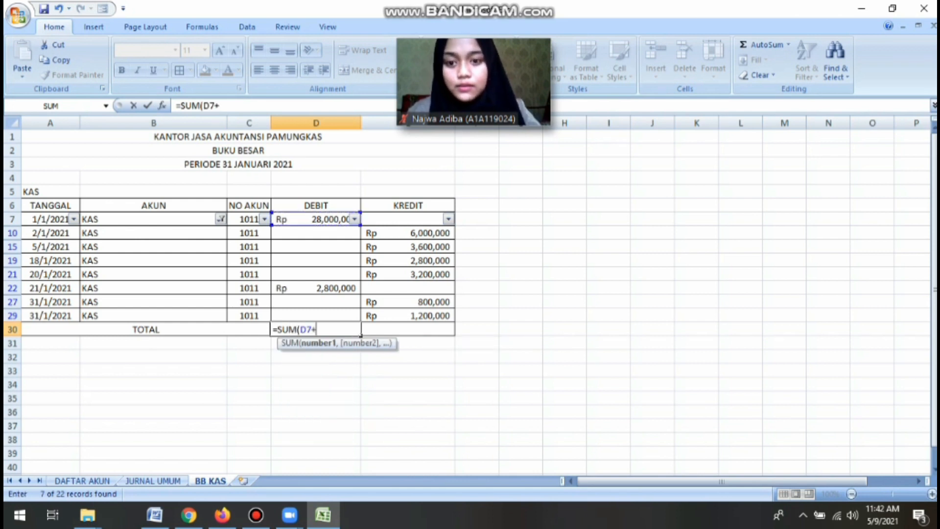
{"action": "type", "text": "D22+"}
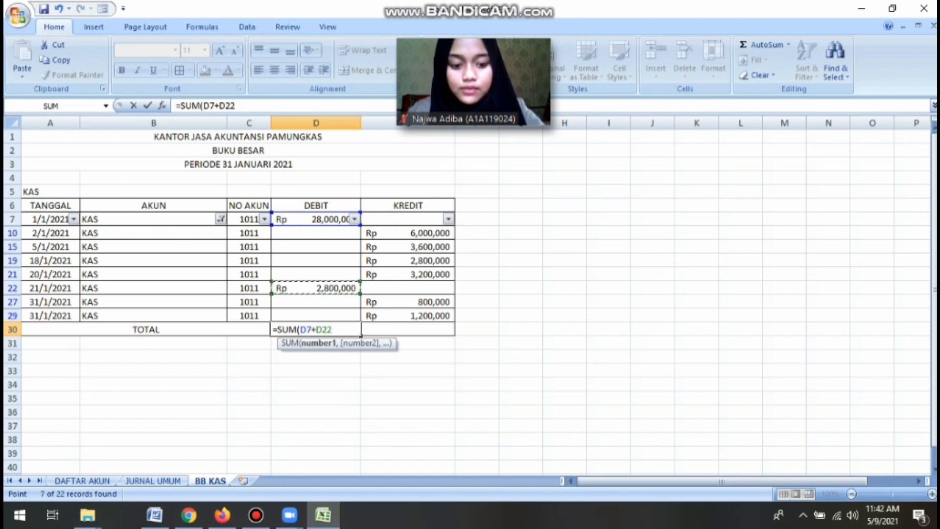
{"action": "key", "text": "BackSpace"}
{"action": "type", "text": ")"}
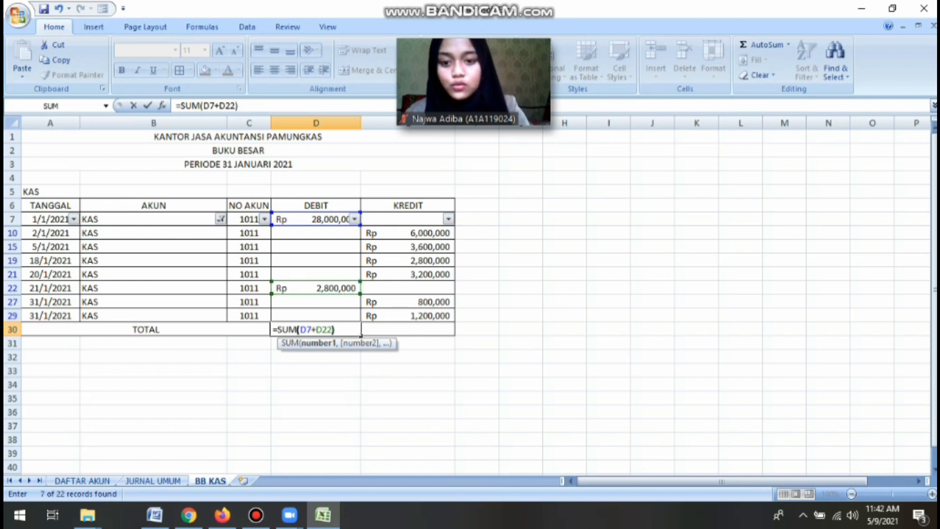
{"action": "key", "text": "Return"}
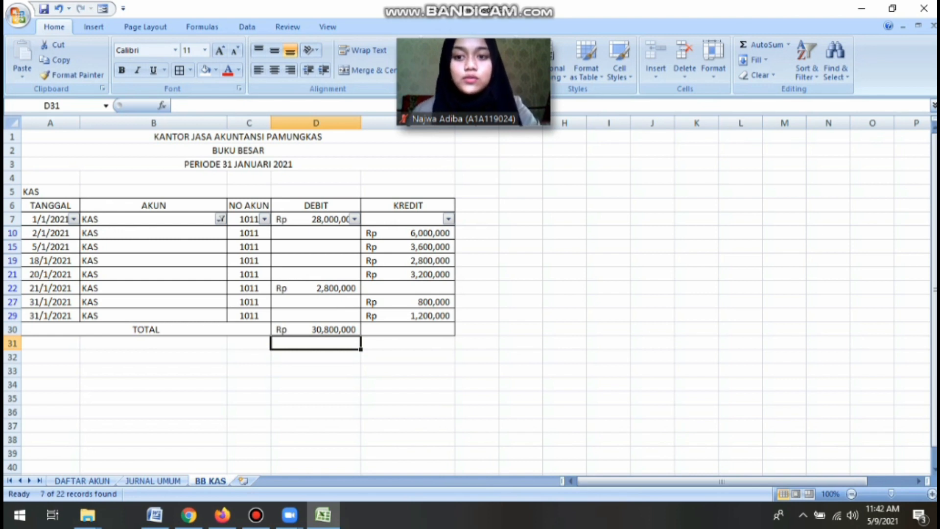
Total the KAS credits in E30 with the formula =SUM(E10+E15+E19+E21+E27+E29).
{"action": "left_click", "coordinate": [408, 329]}
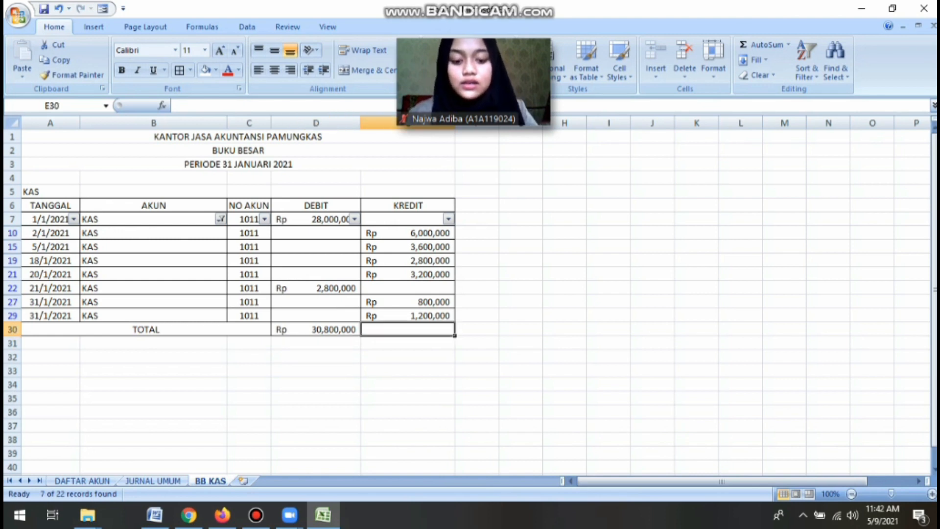
{"action": "type", "text": "=S"}
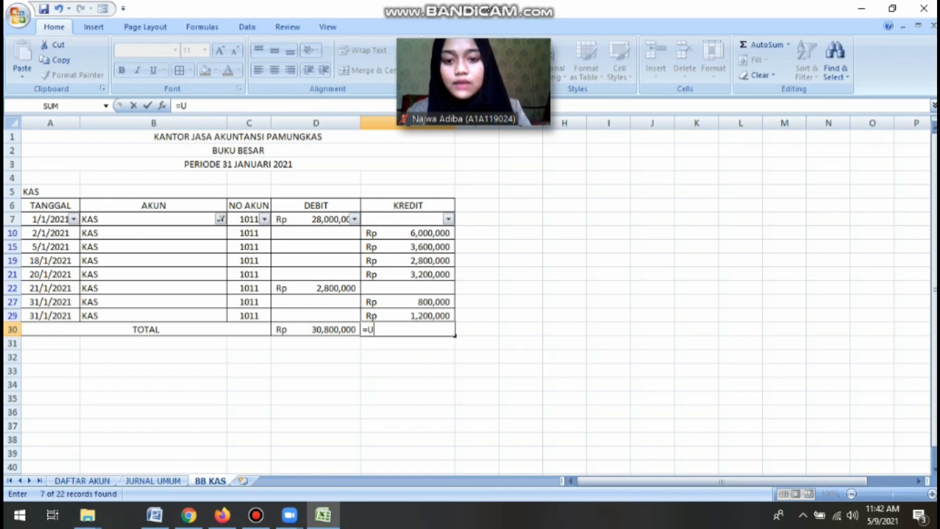
{"action": "type", "text": "UM("}
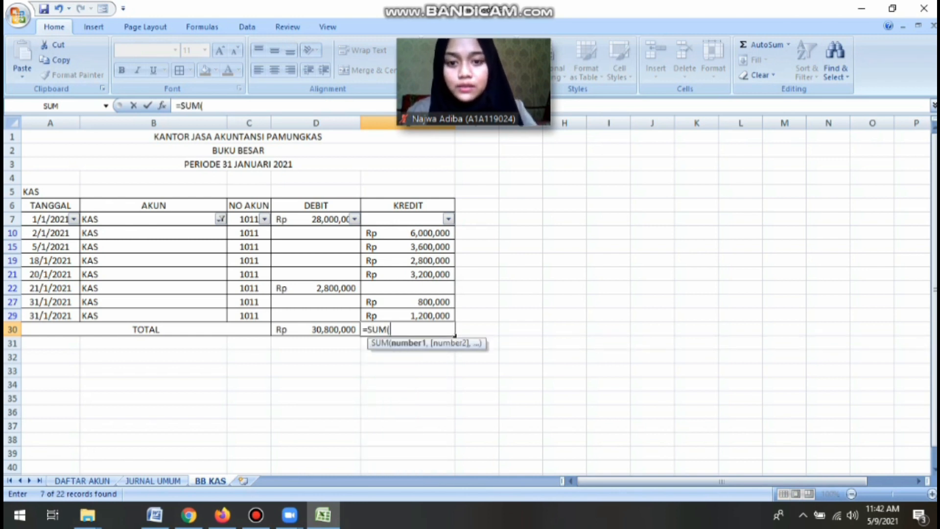
{"action": "left_click", "coordinate": [407, 233]}
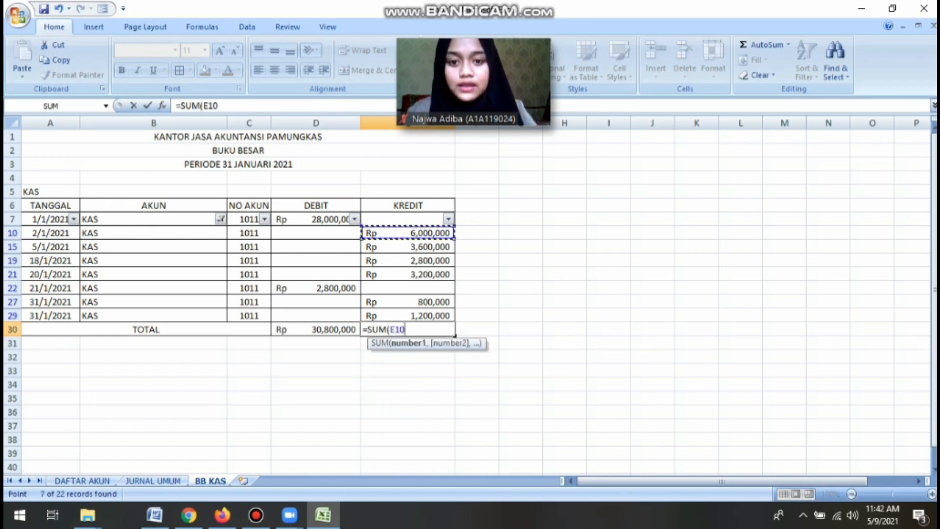
{"action": "type", "text": "+"}
{"action": "left_click", "coordinate": [407, 247]}
{"action": "type", "text": "+"}
{"action": "left_click", "coordinate": [408, 261]}
{"action": "type", "text": "+"}
{"action": "left_click", "coordinate": [407, 274]}
{"action": "type", "text": "+"}
{"action": "left_click", "coordinate": [408, 302]}
{"action": "type", "text": "+"}
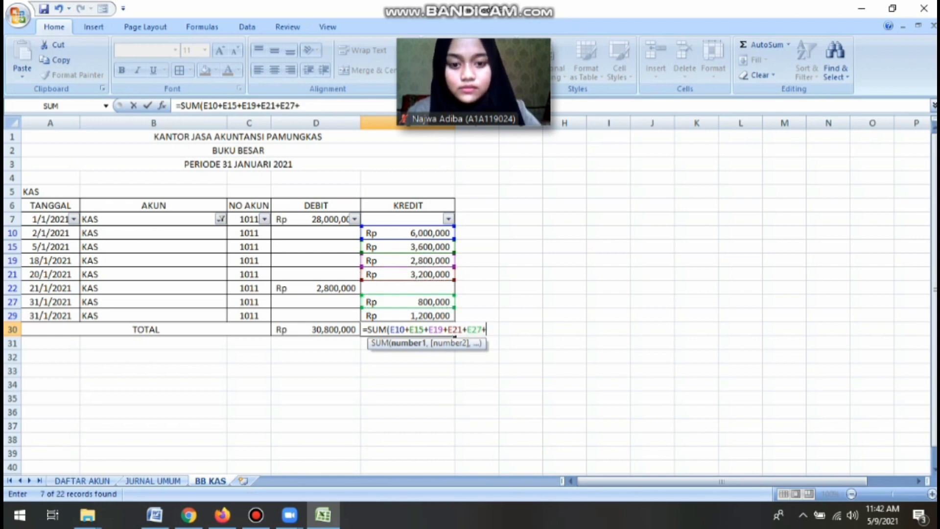
{"action": "left_click", "coordinate": [408, 315]}
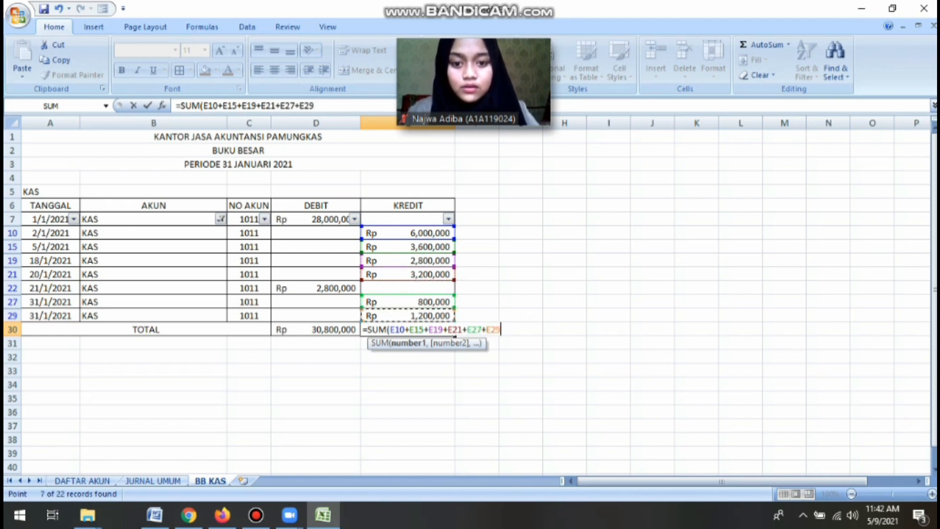
{"action": "type", "text": ")"}
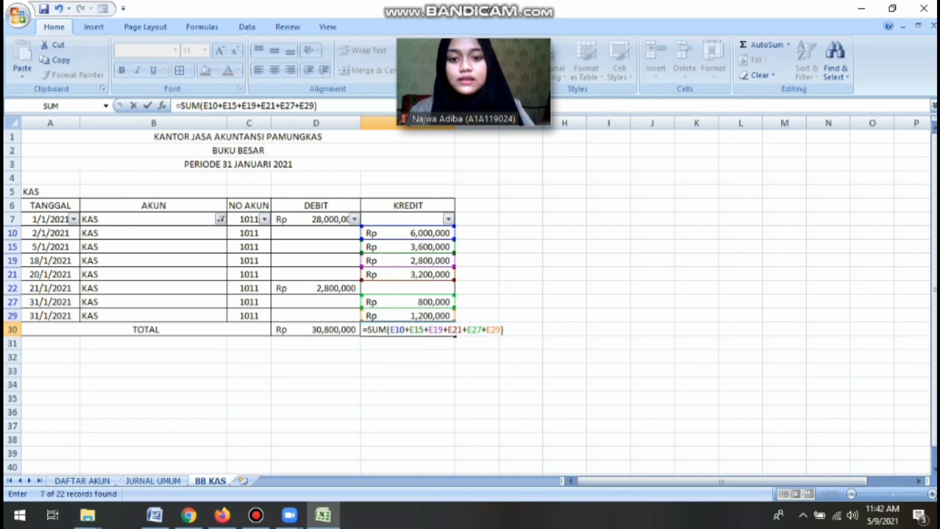
{"action": "key", "text": "Return"}
{"action": "left_click", "coordinate": [408, 357]}
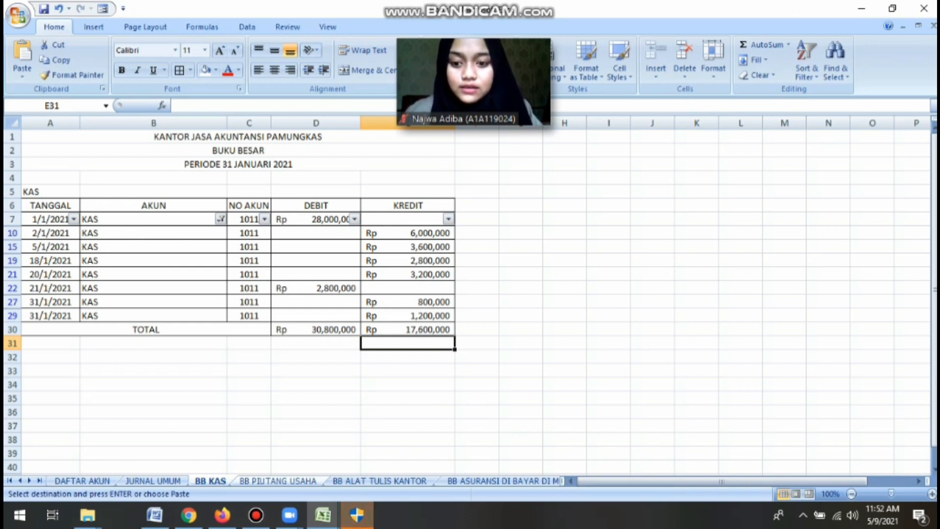
Review the other account ledger sheets from BB PIUTANG USAHA through BB BEBAN GAJI DAN UPAH.
{"action": "key", "text": "ctrl+Page_Down"}
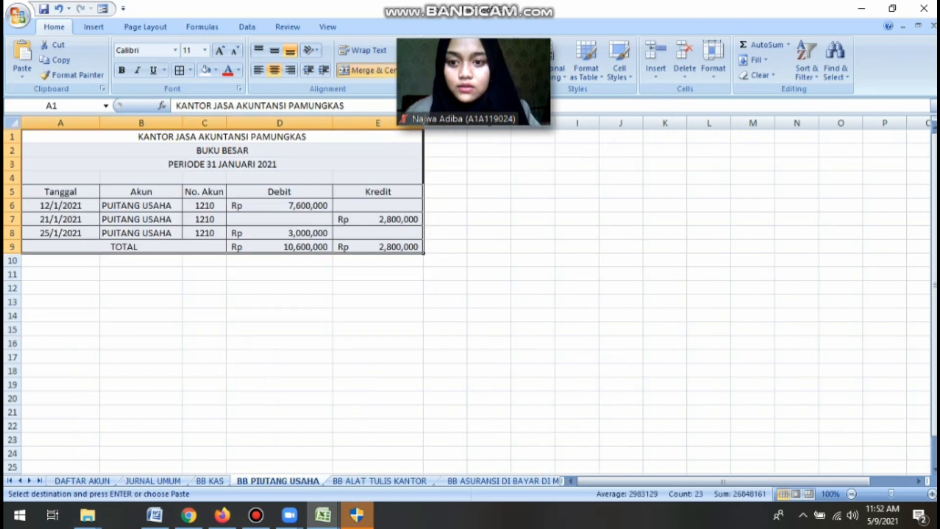
{"action": "key", "text": "ctrl+Page_Down"}
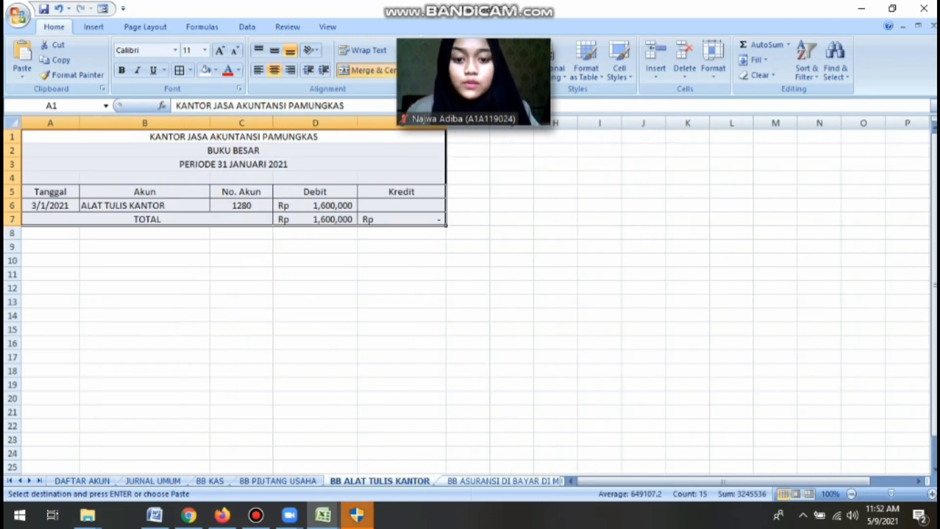
{"action": "key", "text": "ctrl+Page_Down"}
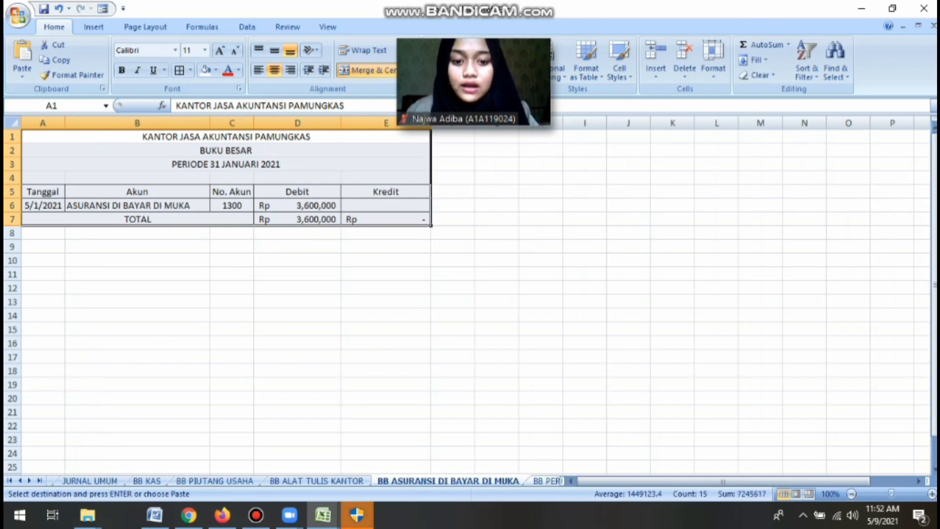
{"action": "key", "text": "ctrl+Page_Down"}
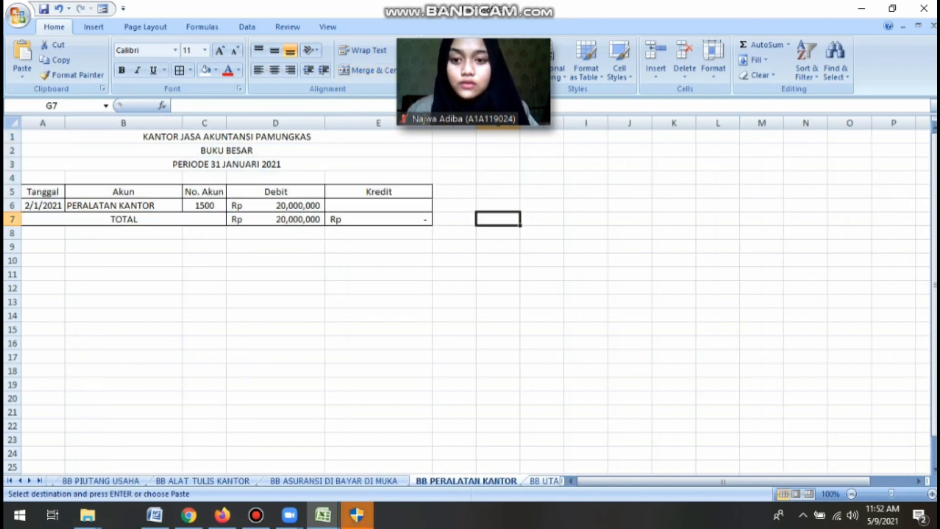
{"action": "key", "text": "ctrl+Page_Down"}
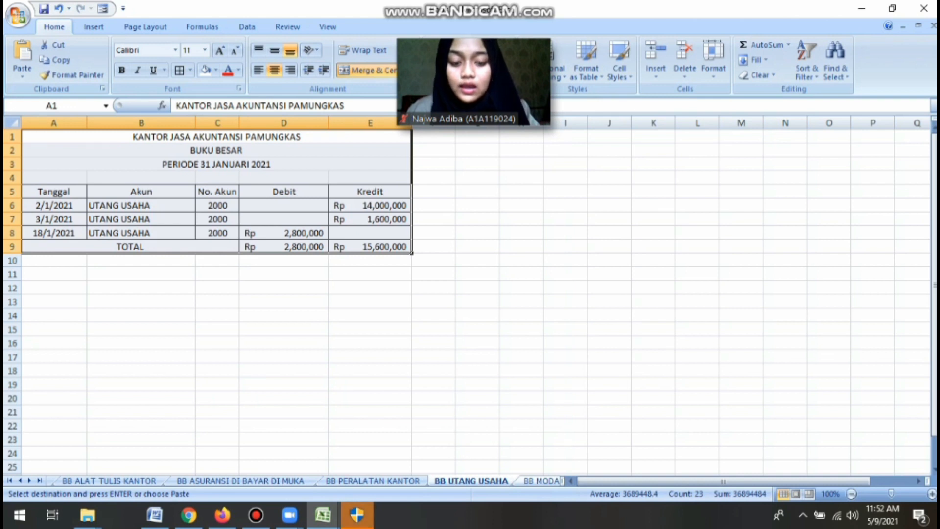
{"action": "key", "text": "ctrl+Page_Down"}
{"action": "key", "text": "ctrl+Page_Down"}
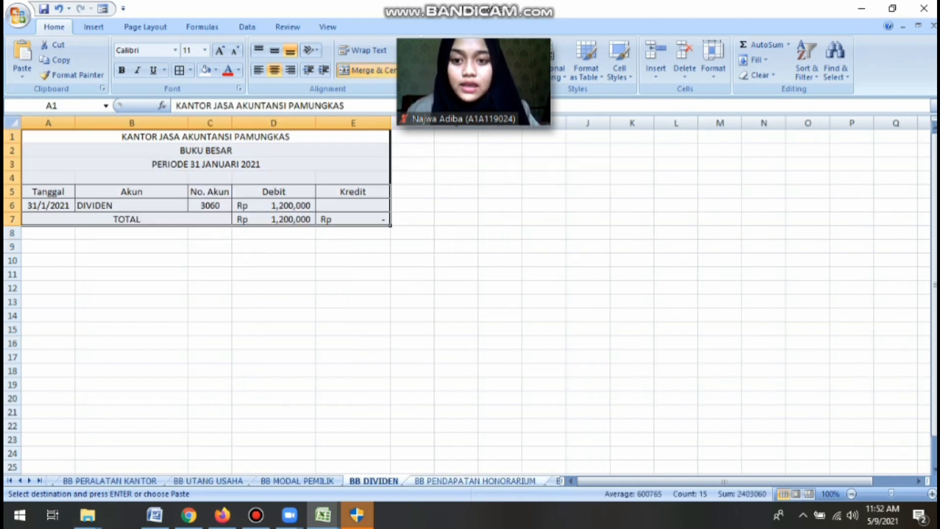
{"action": "key", "text": "ctrl+Page_Down"}
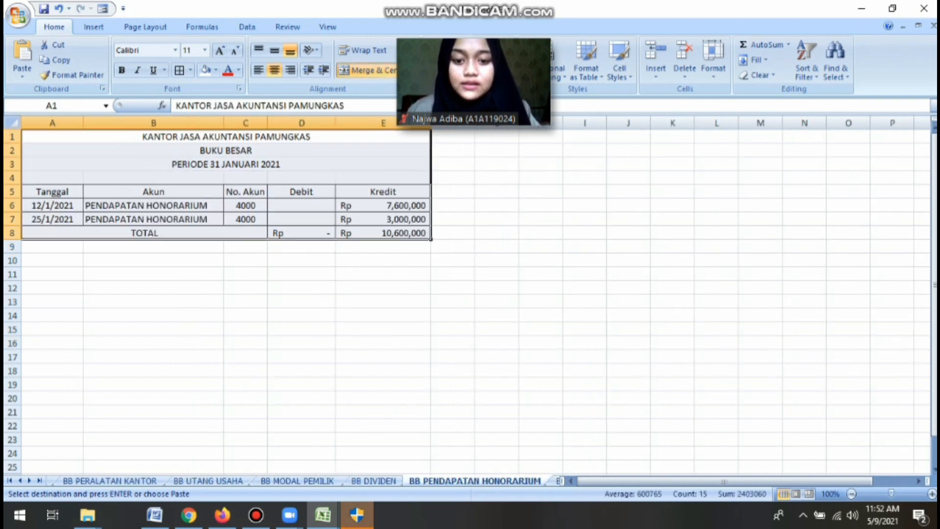
{"action": "key", "text": "ctrl+Page_Down"}
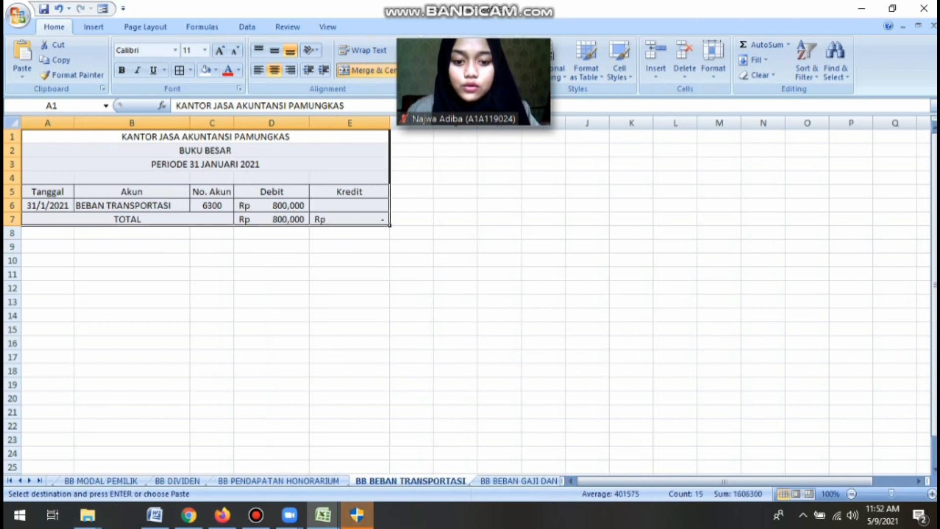
{"action": "key", "text": "ctrl+Page_Down"}
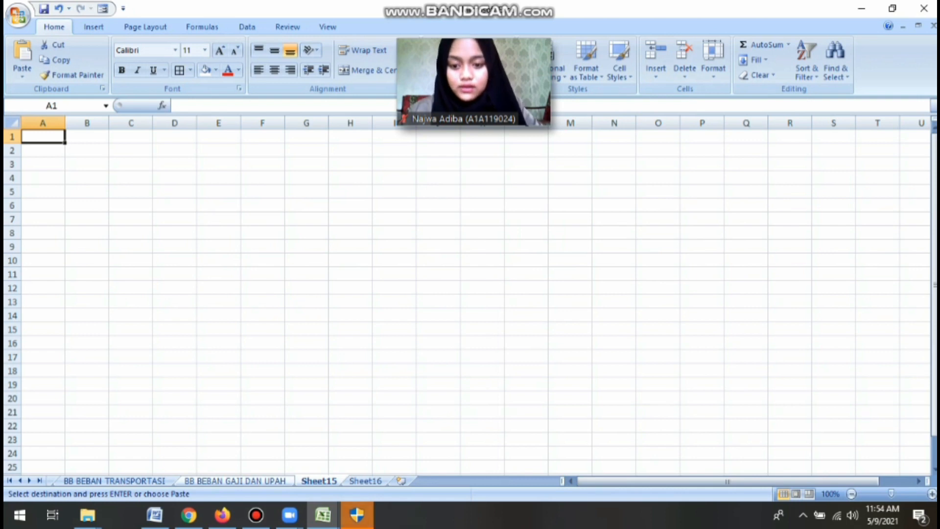
Rename Sheet15 as NERACA SALDO.
{"action": "right_click", "coordinate": [318, 480]}
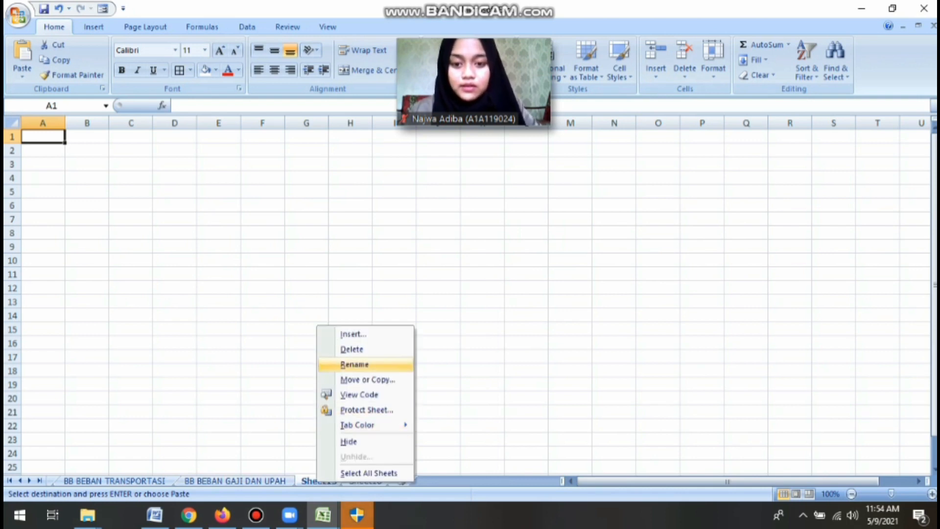
{"action": "left_click", "coordinate": [355, 365]}
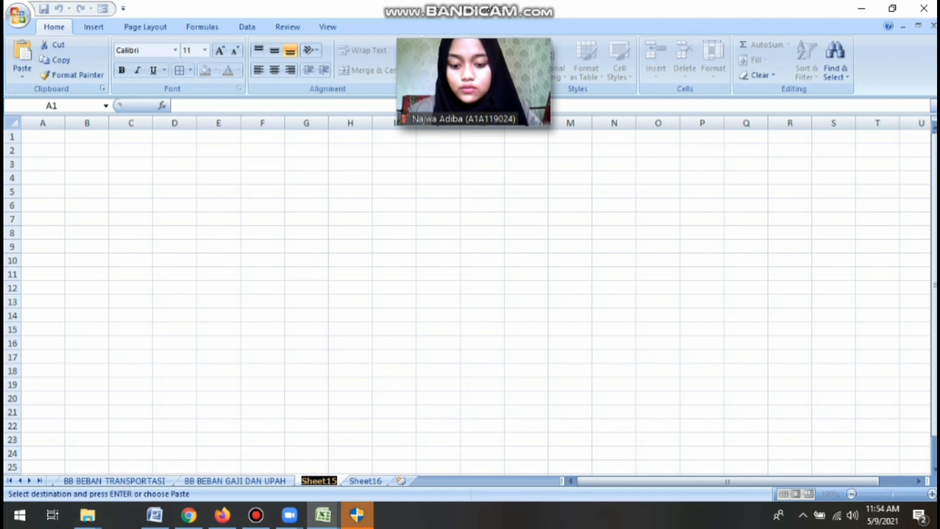
{"action": "type", "text": "NERACA SALDO"}
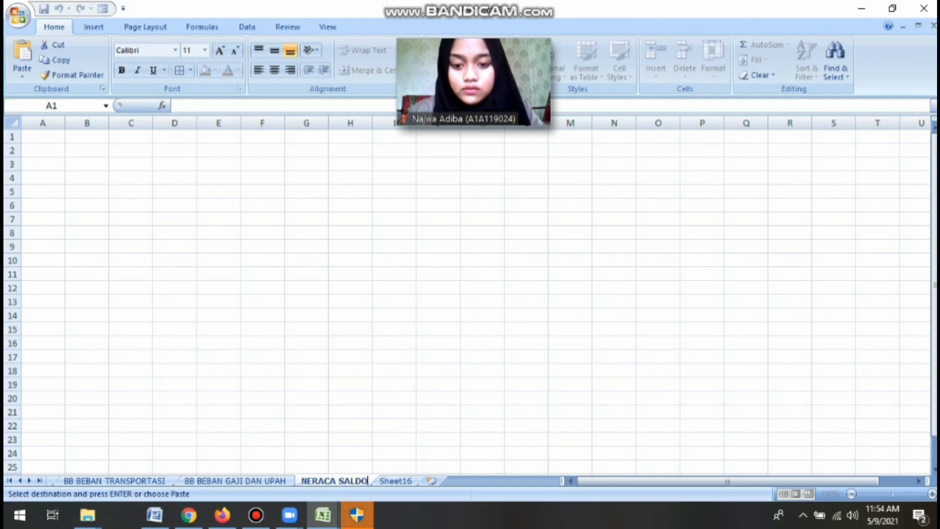
{"action": "key", "text": "Return"}
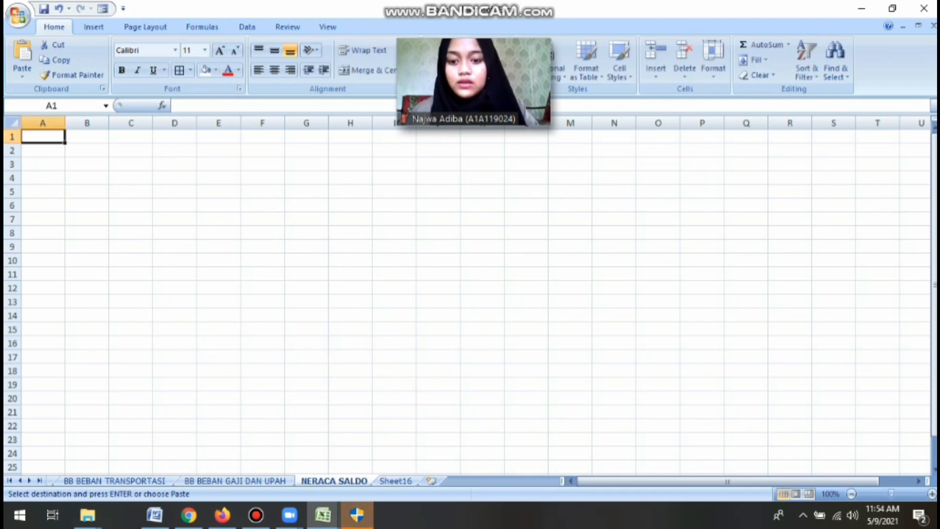
Copy the three-line title block A1:A3 from BB BEBAN GAJI DAN UPAH to the start of the NERACA SALDO sheet.
{"action": "key", "text": "ctrl+Page_Up"}
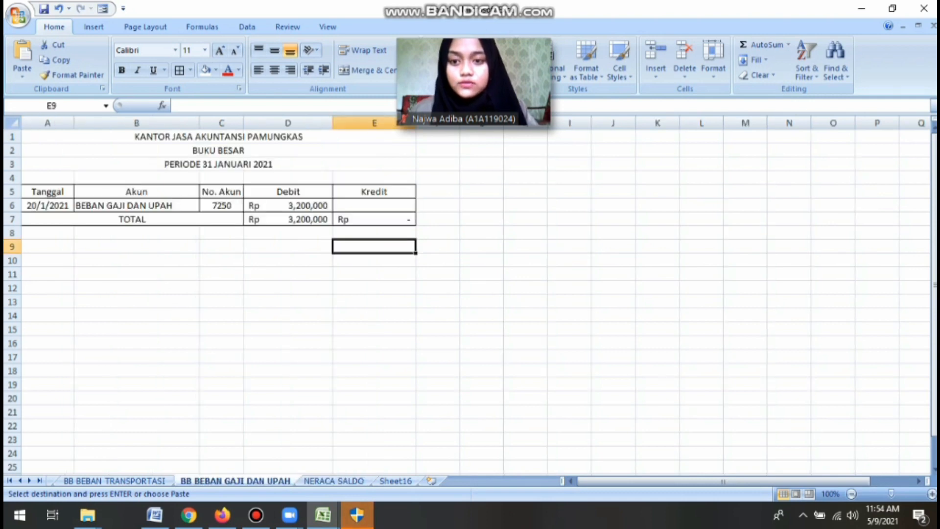
{"action": "key", "text": "ctrl+Home"}
{"action": "key", "text": "shift+Down"}
{"action": "key", "text": "shift+Down"}
{"action": "key", "text": "ctrl+c"}
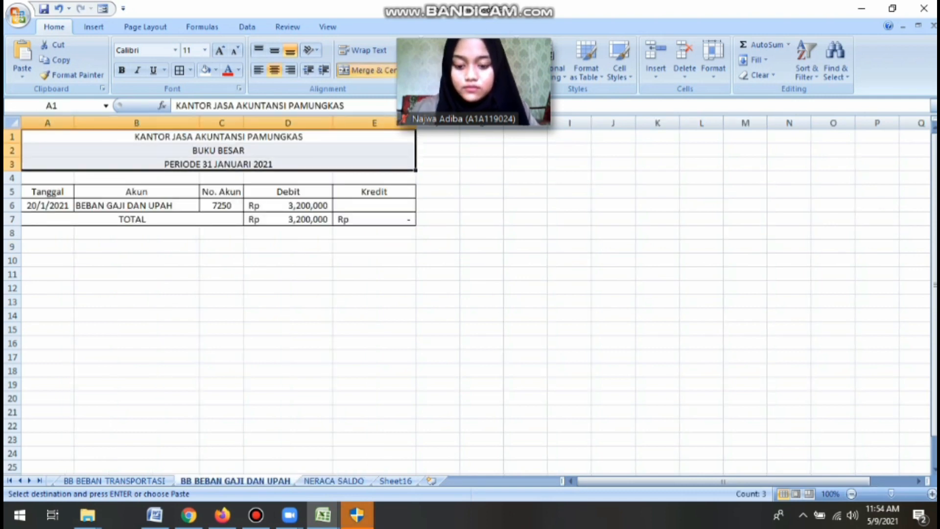
{"action": "key", "text": "ctrl+Page_Down"}
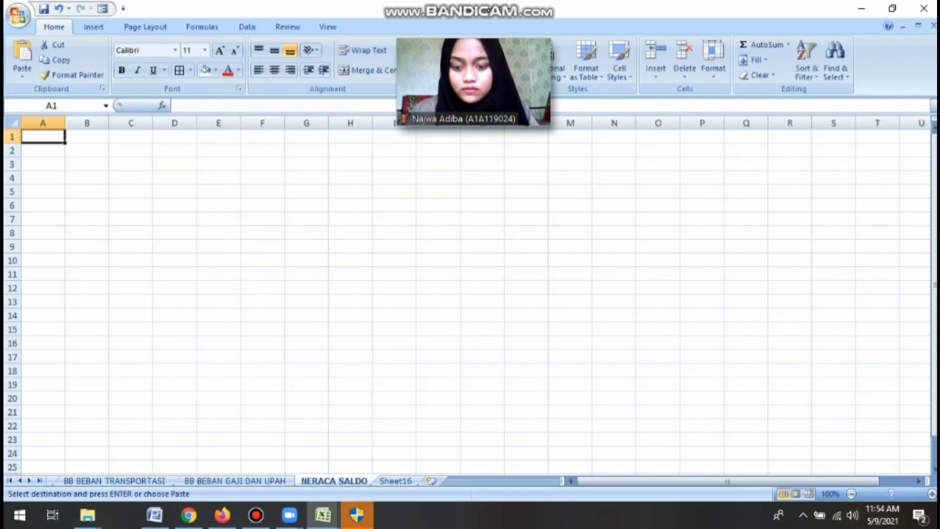
{"action": "key", "text": "ctrl+v"}
Replace the second title line of the NERACA SALDO sheet with NERACA SALDO.
{"action": "key", "text": "Down"}
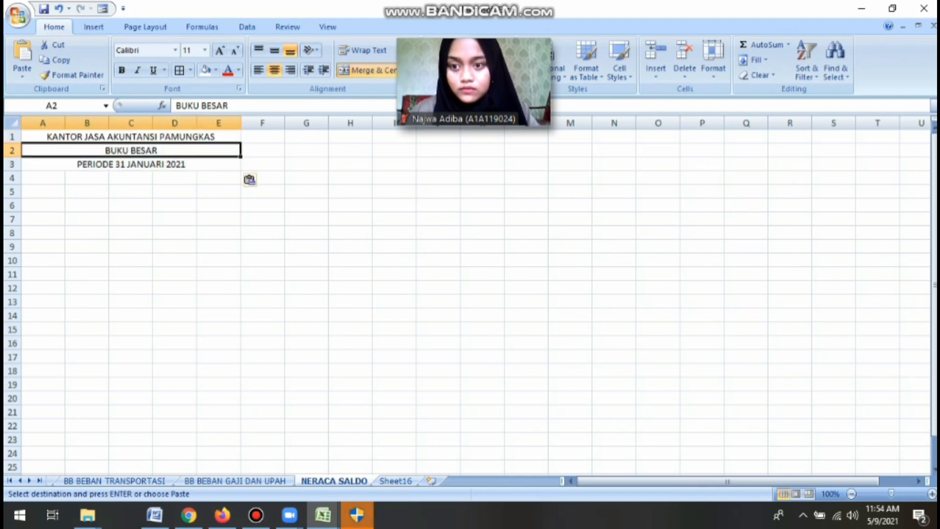
{"action": "type", "text": "NERACA SALDO"}
{"action": "left_click", "coordinate": [87, 192]}
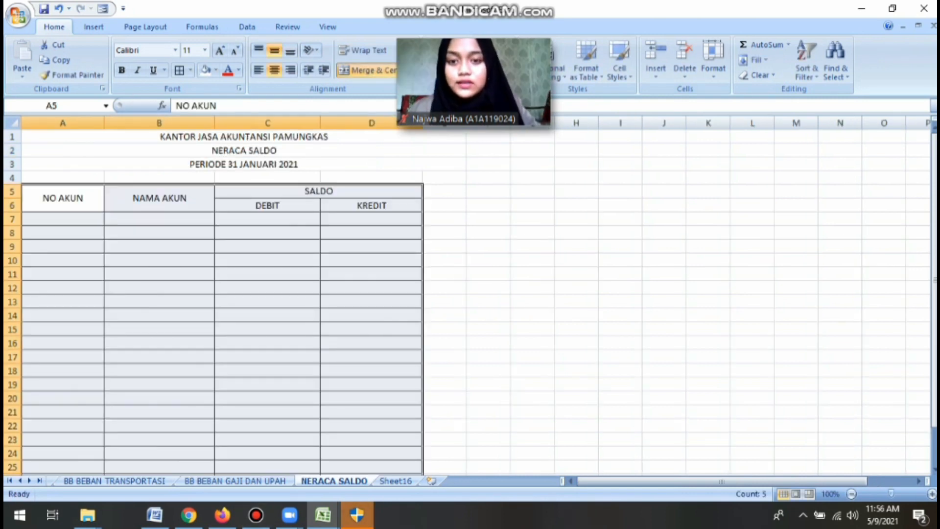
Copy the account numbers and names in DAFTAR AKUN A6:B22 into NERACA SALDO from A7 and widen column B to fit the names.
{"action": "scroll", "coordinate": [221, 294], "scroll_direction": "down", "scroll_amount": 1}
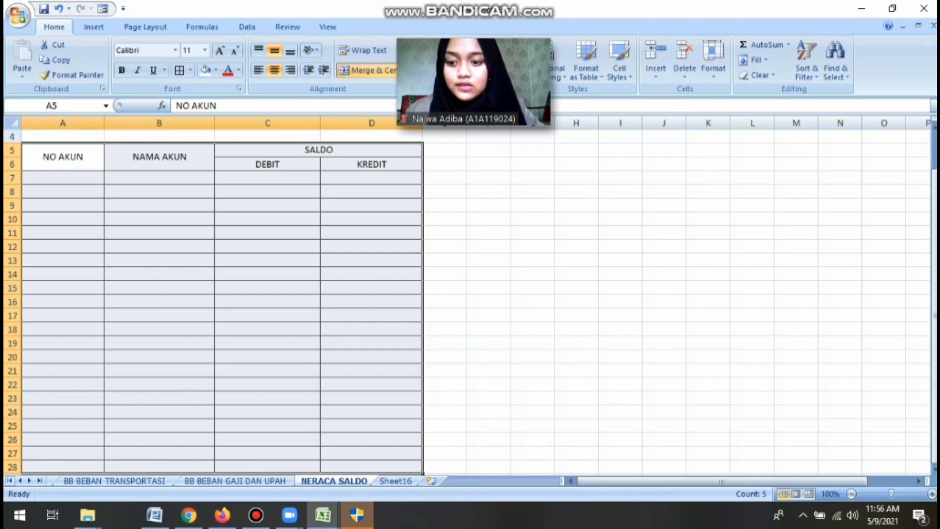
{"action": "left_click", "coordinate": [9, 481]}
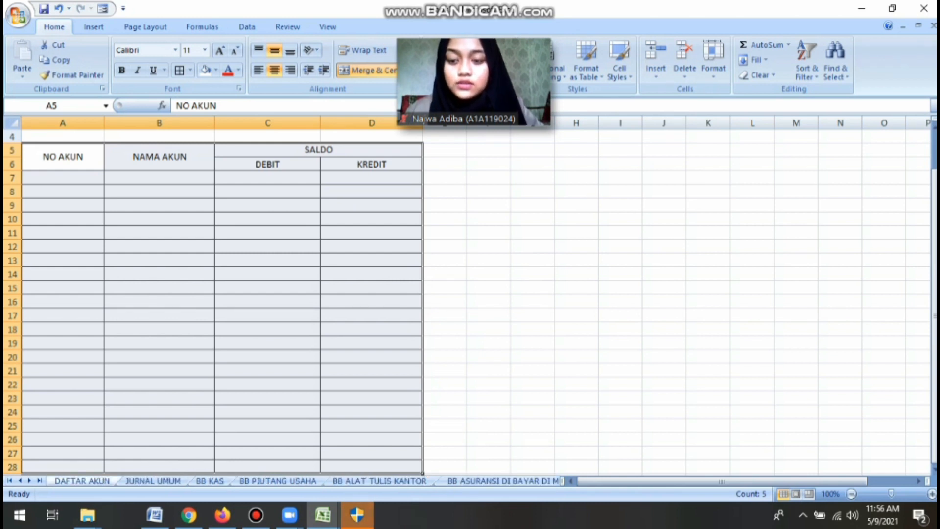
{"action": "left_click", "coordinate": [82, 481]}
{"action": "left_click_drag", "start_coordinate": [130, 214], "coordinate": [342, 445]}
{"action": "key", "text": "ctrl+c"}
{"action": "left_click", "coordinate": [39, 481]}
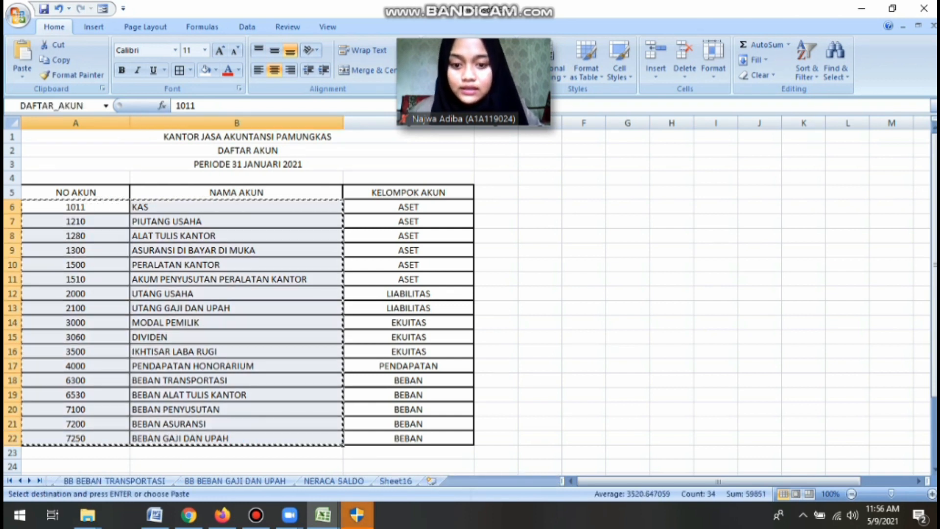
{"action": "left_click", "coordinate": [334, 481]}
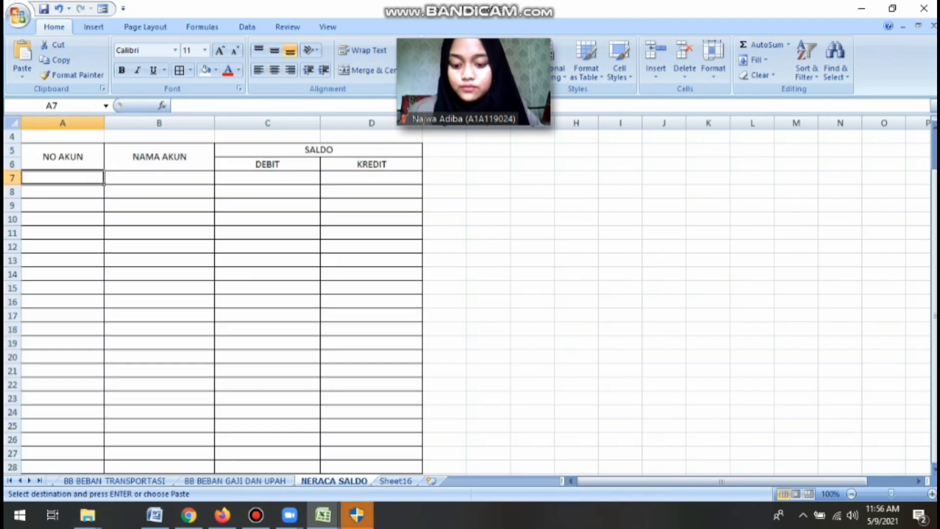
{"action": "key", "text": "ctrl+v"}
{"action": "left_click_drag", "start_coordinate": [214, 123], "coordinate": [294, 123]}
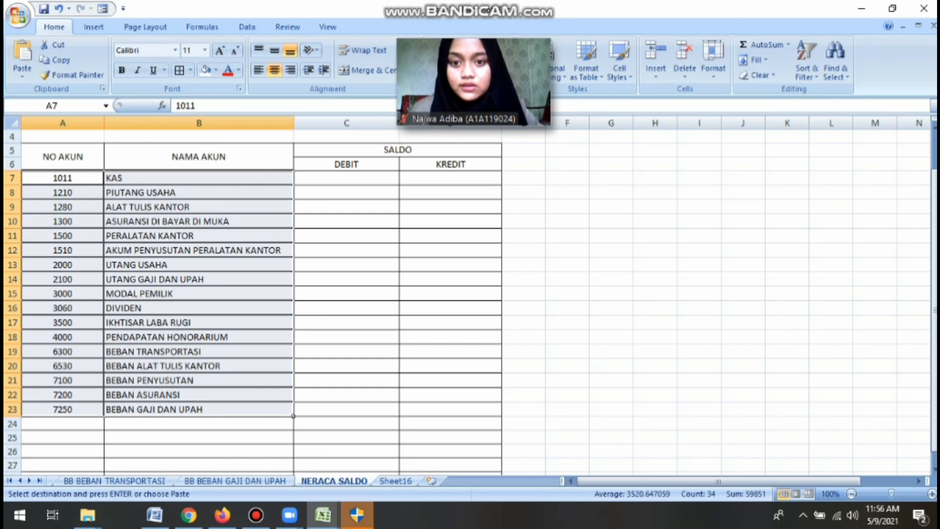
Enter the KAS debit balance in C7 of NERACA SALDO with the formula ='BB KAS'!D30-'BB KAS'!E30.
{"action": "left_click", "coordinate": [346, 178]}
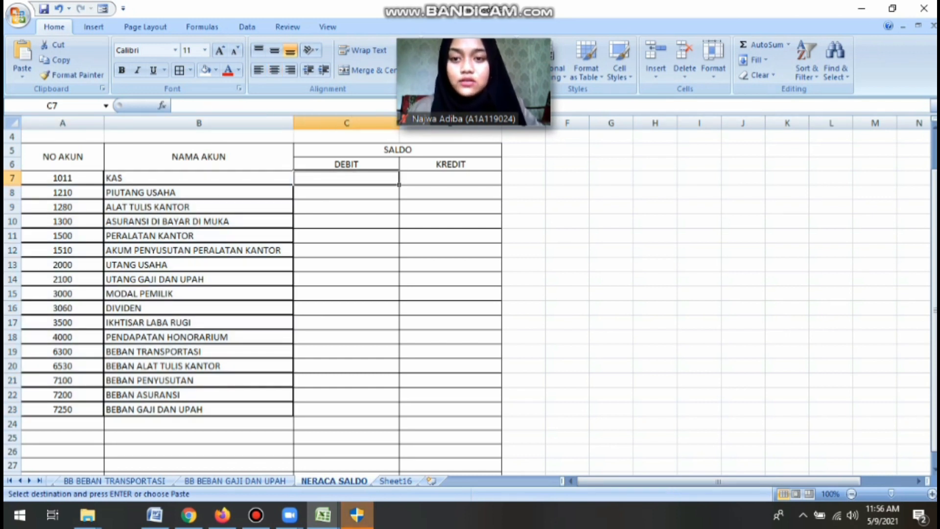
{"action": "scroll", "coordinate": [465, 294], "scroll_direction": "up", "scroll_amount": 1}
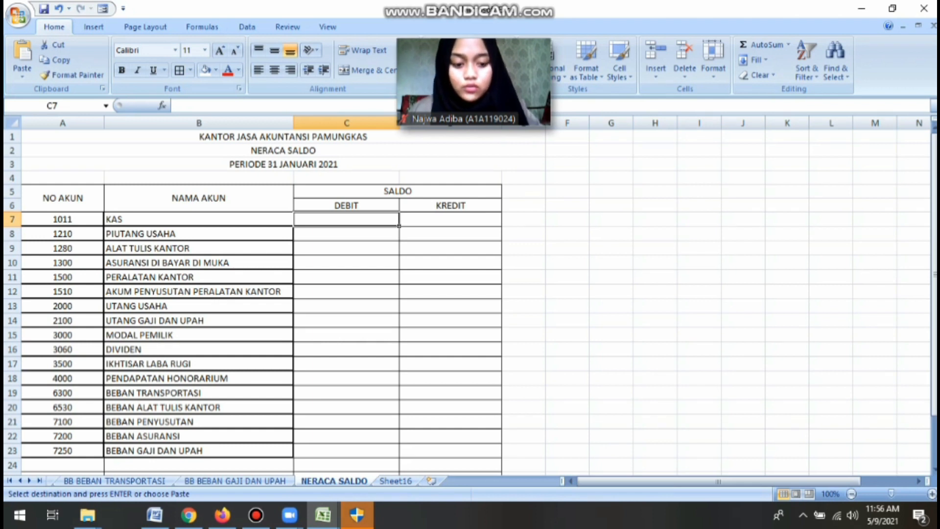
{"action": "type", "text": "="}
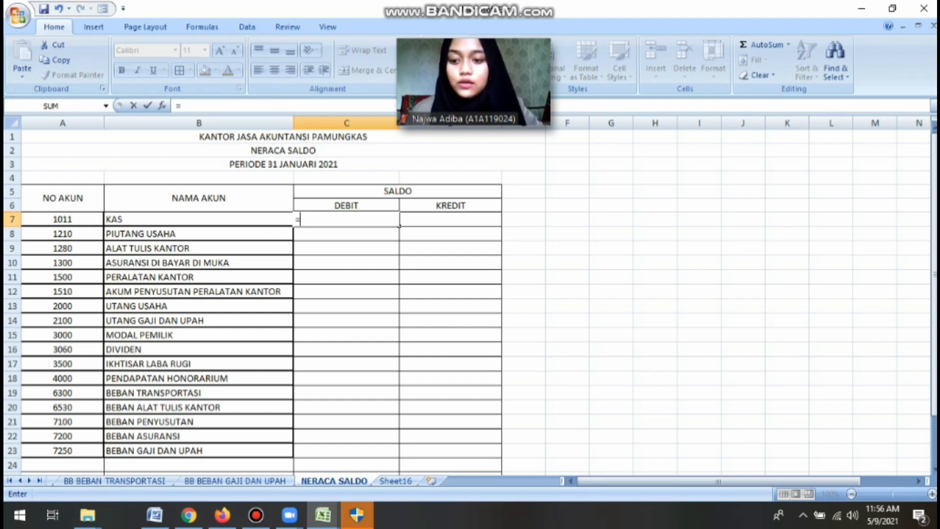
{"action": "left_click", "coordinate": [9, 480]}
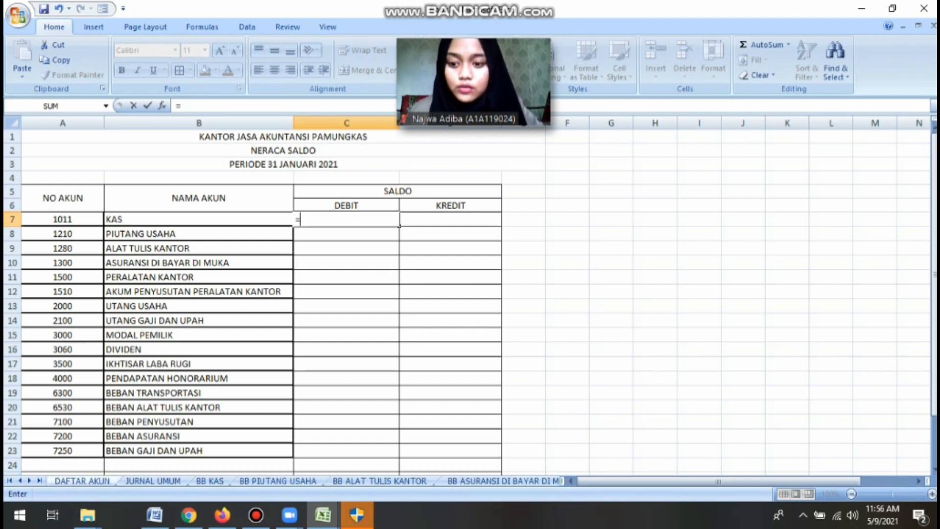
{"action": "left_click", "coordinate": [211, 480]}
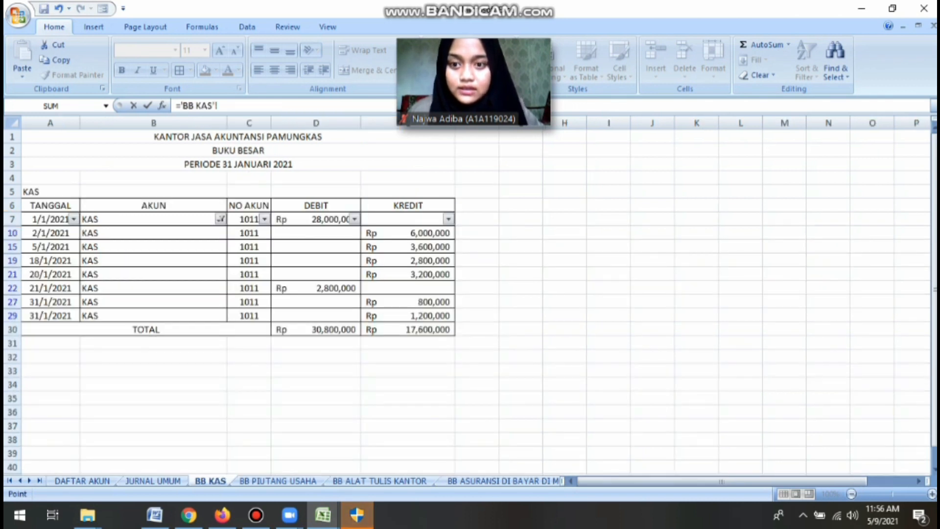
{"action": "left_click", "coordinate": [316, 329]}
{"action": "type", "text": "-"}
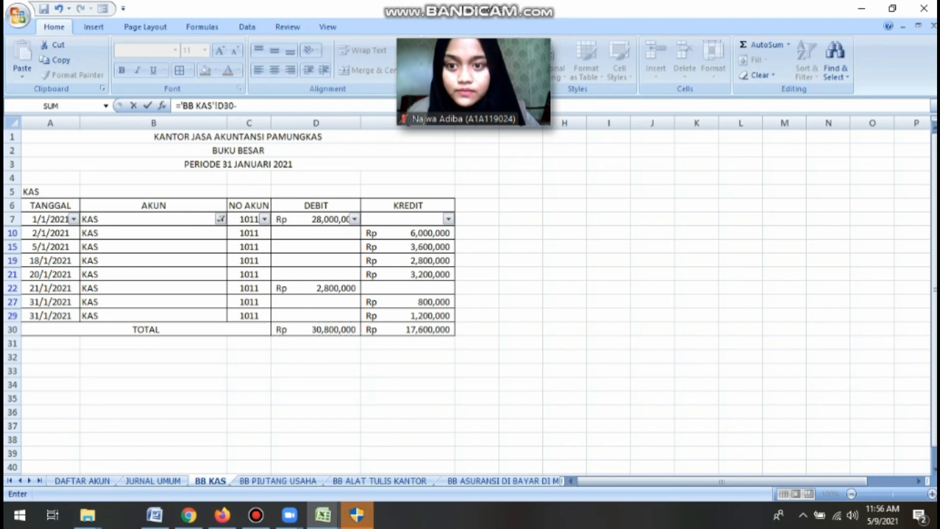
{"action": "left_click", "coordinate": [407, 330]}
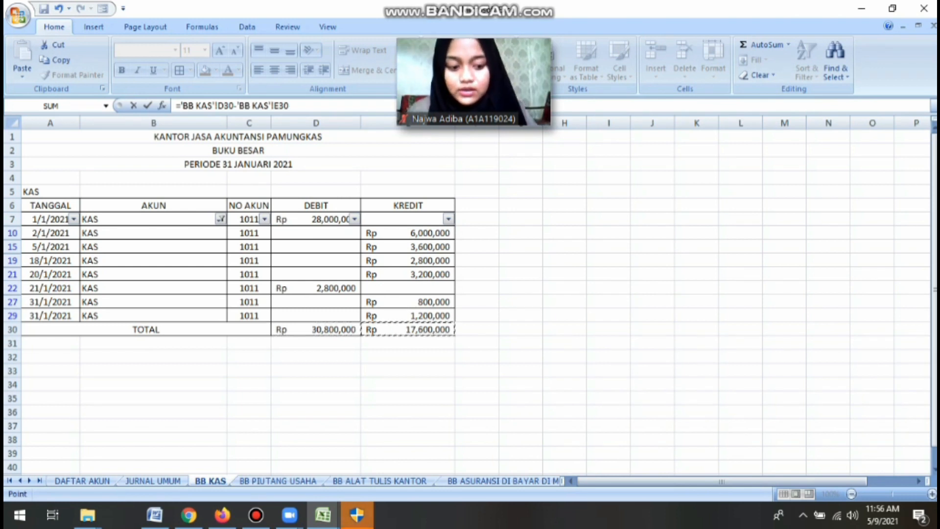
{"action": "key", "text": "Return"}
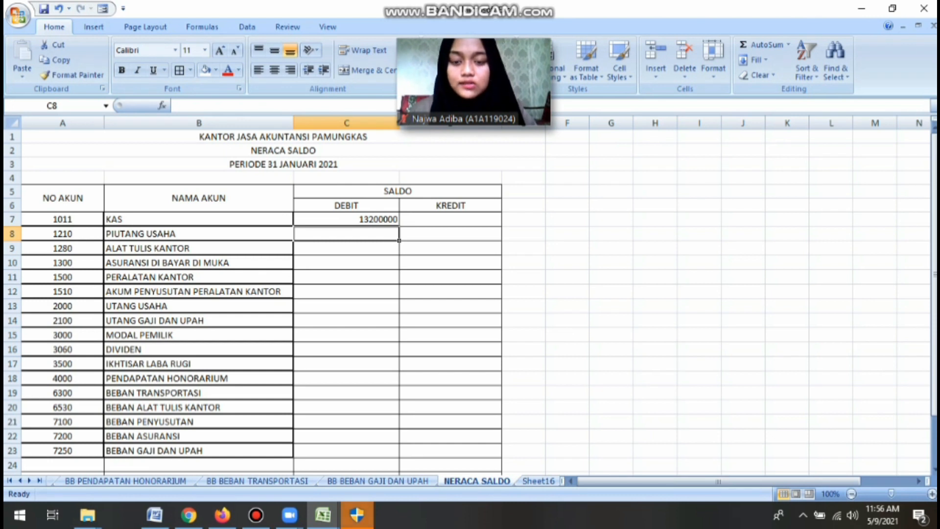
{"action": "left_click", "coordinate": [346, 219]}
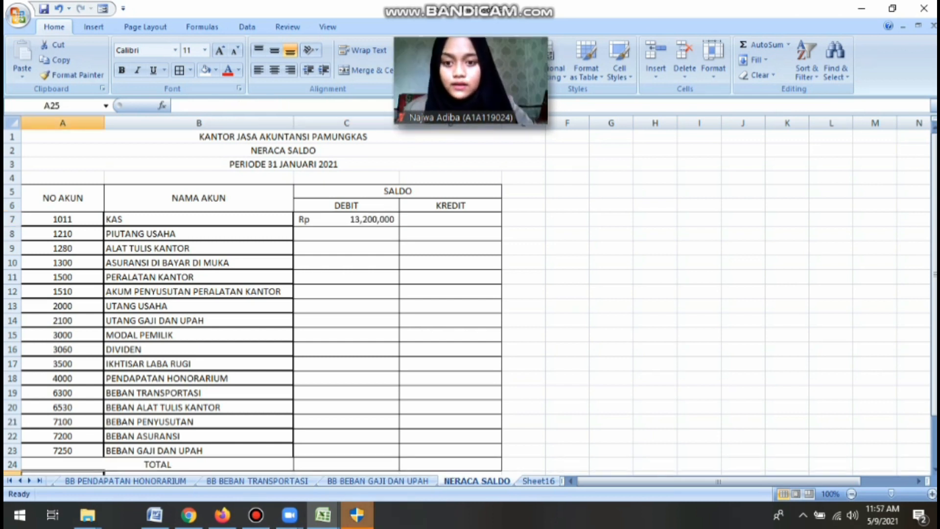
{"action": "left_click", "coordinate": [346, 234]}
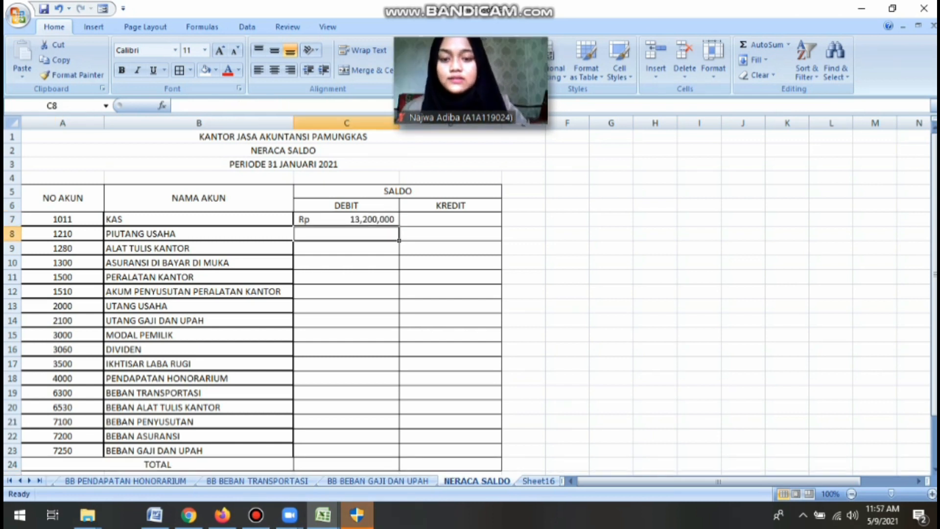
{"action": "scroll", "coordinate": [470, 301], "scroll_direction": "down", "scroll_amount": 2}
{"action": "scroll", "coordinate": [470, 301], "scroll_direction": "up", "scroll_amount": 2}
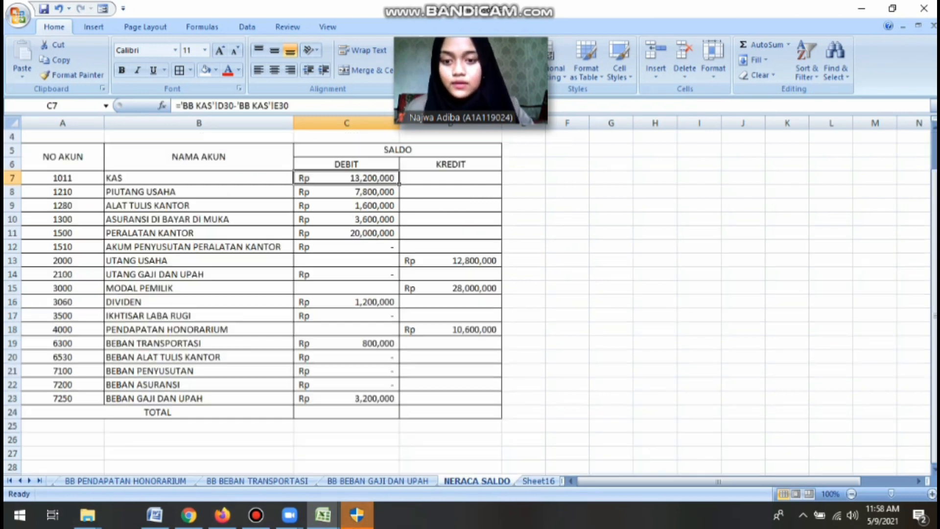
Total the DEBIT column of the trial balance in C24 with the formula =SUM(C7:C23).
{"action": "scroll", "coordinate": [470, 301], "scroll_direction": "up", "scroll_amount": 1}
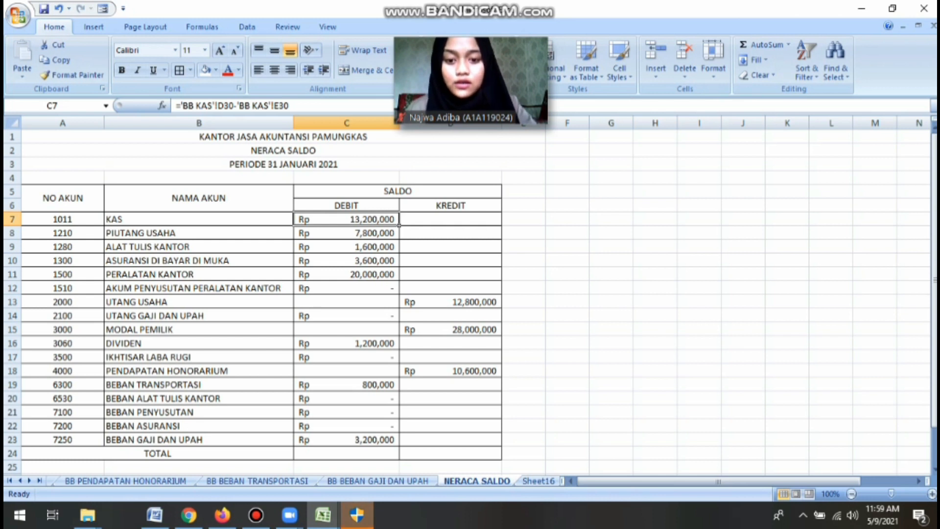
{"action": "left_click", "coordinate": [346, 454]}
{"action": "type", "text": "=SUM"}
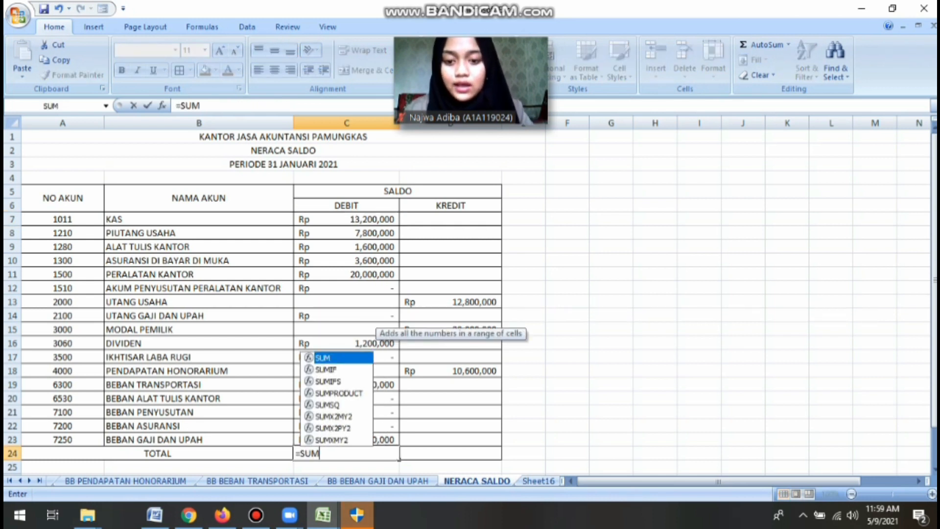
{"action": "type", "text": "("}
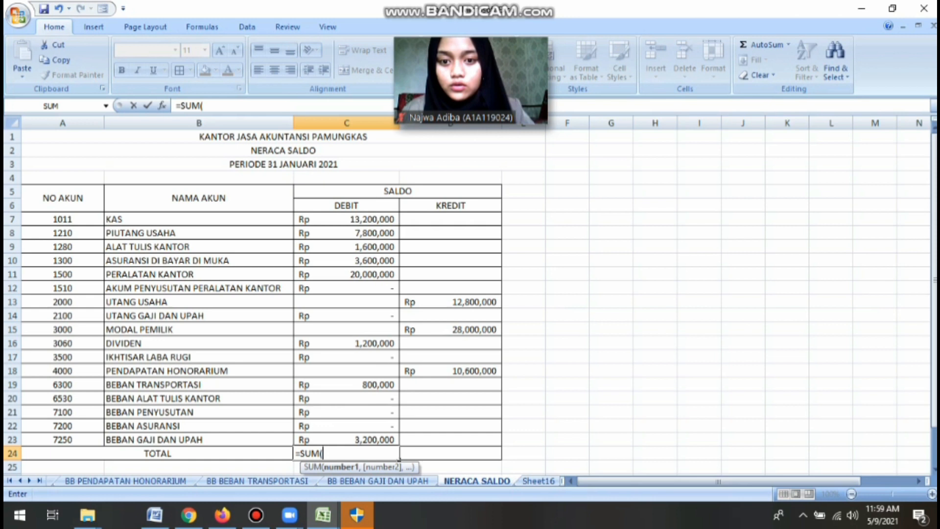
{"action": "left_click_drag", "start_coordinate": [392, 219], "coordinate": [399, 447]}
{"action": "type", "text": ")"}
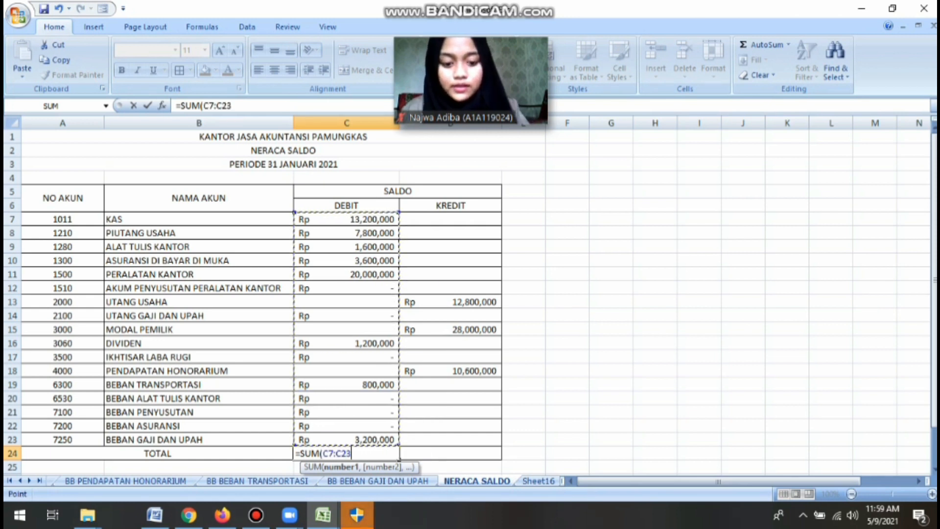
{"action": "key", "text": "Return"}
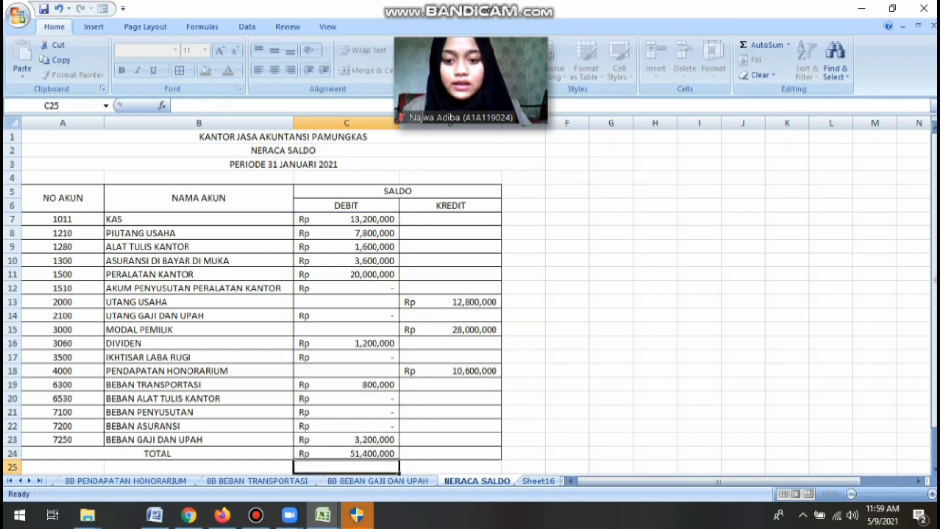
Total the KREDIT column of the trial balance in D24 with the formula =SUM(D13:D18).
{"action": "left_click", "coordinate": [451, 453]}
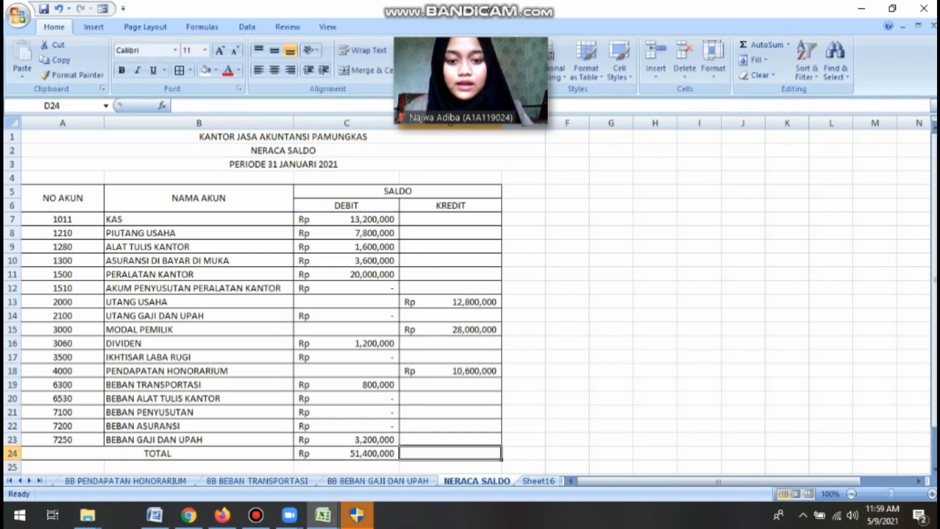
{"action": "type", "text": "=SUM("}
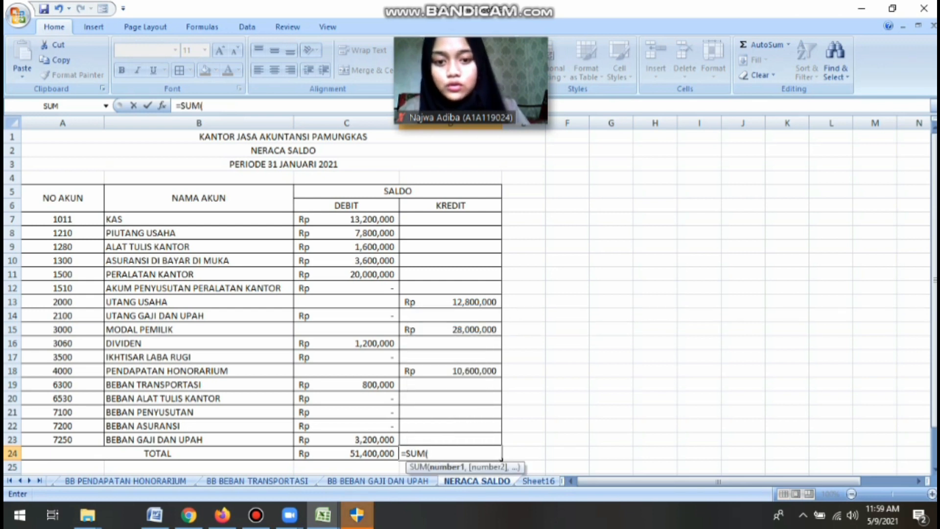
{"action": "left_click", "coordinate": [450, 302]}
{"action": "left_click_drag", "start_coordinate": [451, 302], "coordinate": [488, 371]}
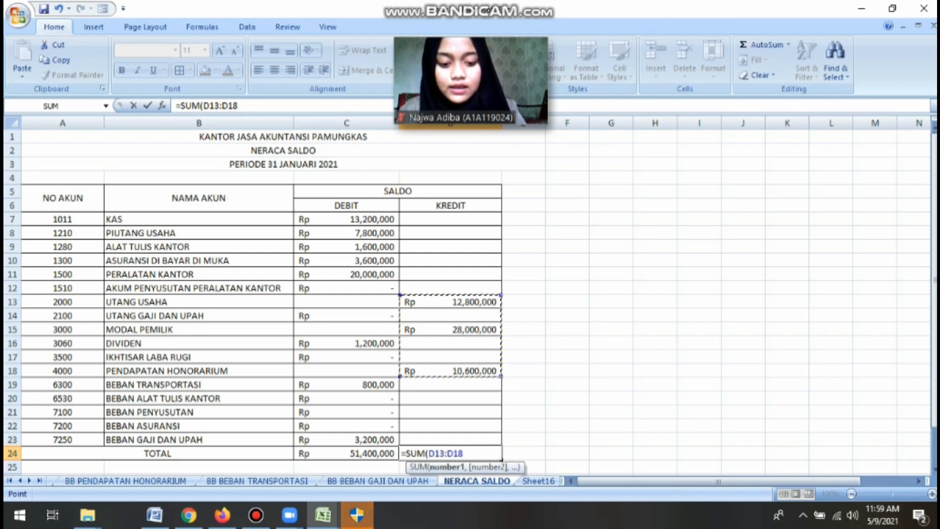
{"action": "type", "text": ")"}
{"action": "key", "text": "Return"}
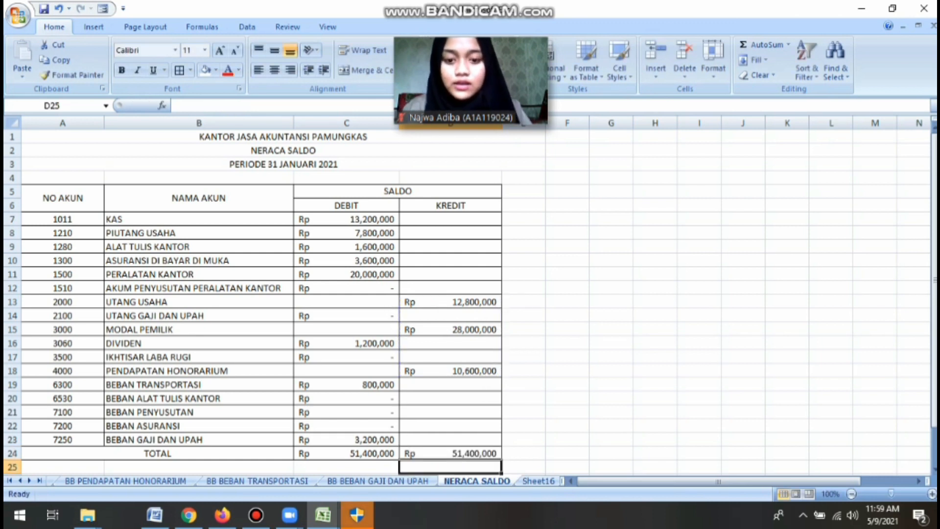
{"action": "left_click", "coordinate": [347, 453]}
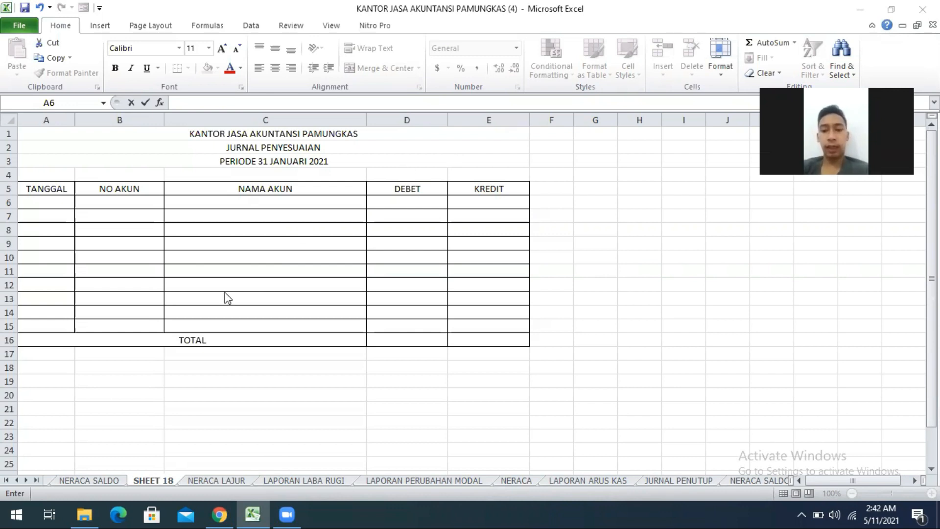
Rename the SHEET 18 worksheet as JURNAL PENYESUAIAN.
{"action": "right_click", "coordinate": [148, 481]}
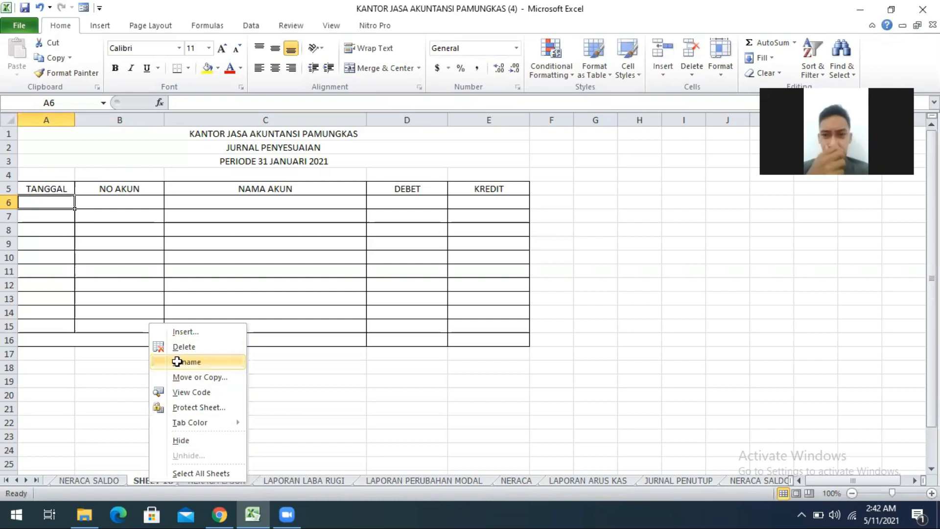
{"action": "left_click", "coordinate": [178, 362]}
{"action": "type", "text": "JU"}
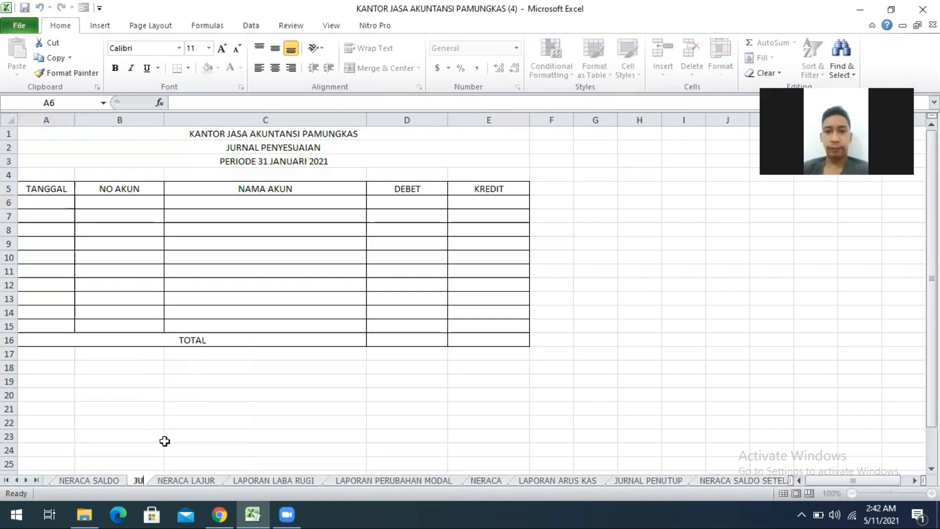
{"action": "type", "text": "RNAL PE"}
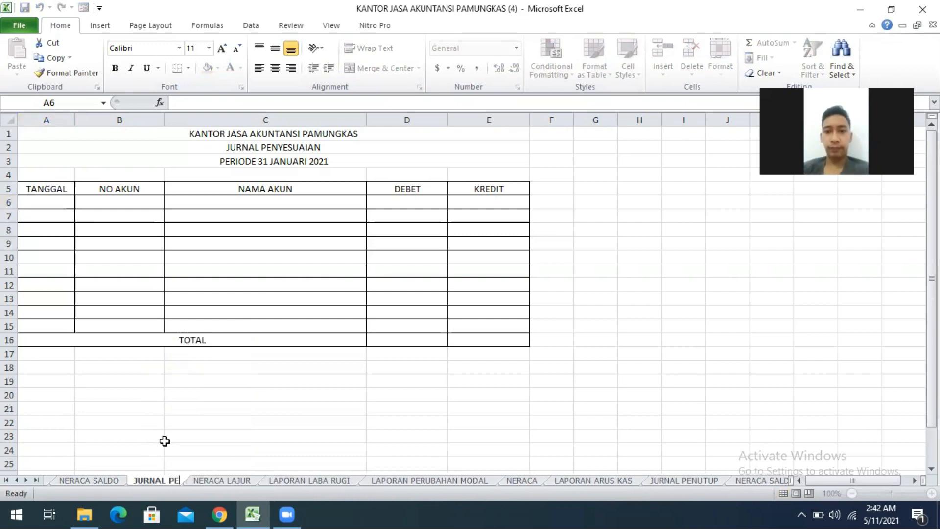
{"action": "type", "text": "NYESUAIAN"}
{"action": "key", "text": "Return"}
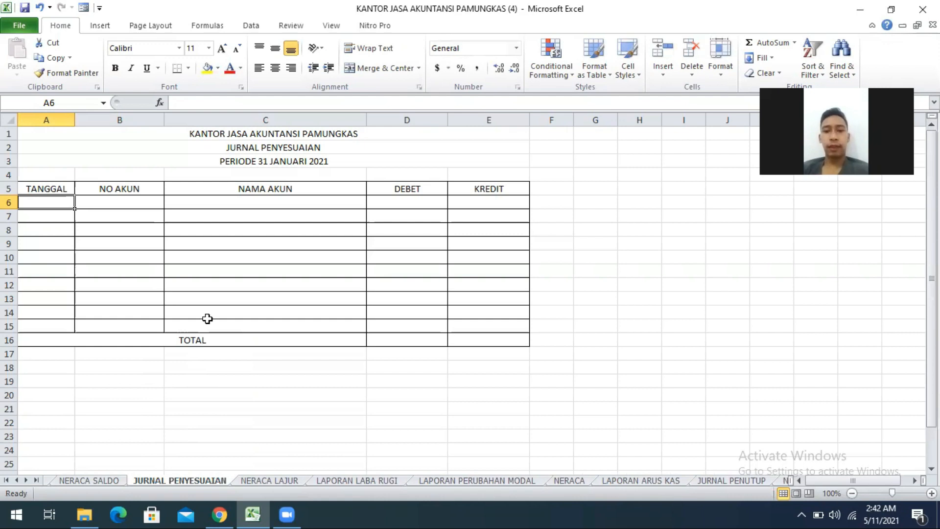
Start a VLOOKUP function in C6 of the NAMA AKUN column with B6 as its lookup value.
{"action": "left_click", "coordinate": [222, 206]}
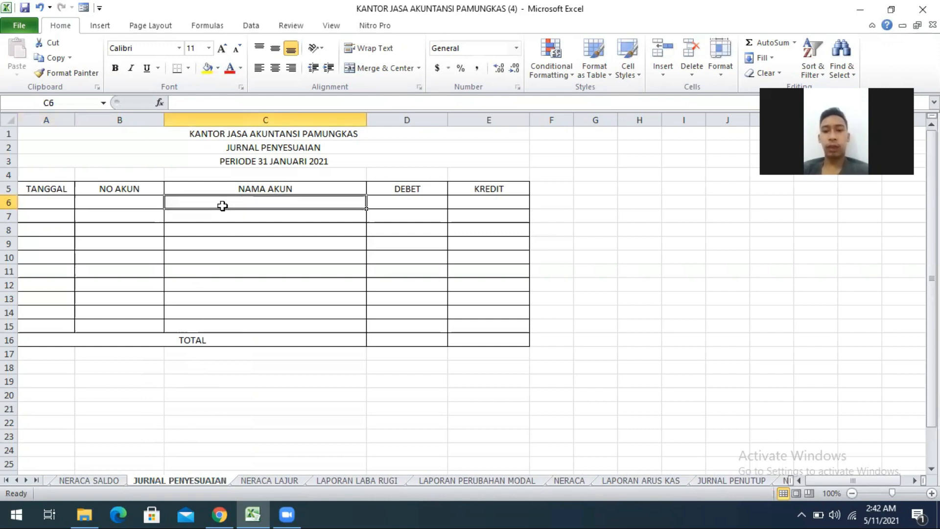
{"action": "type", "text": "=VLOOKUP"}
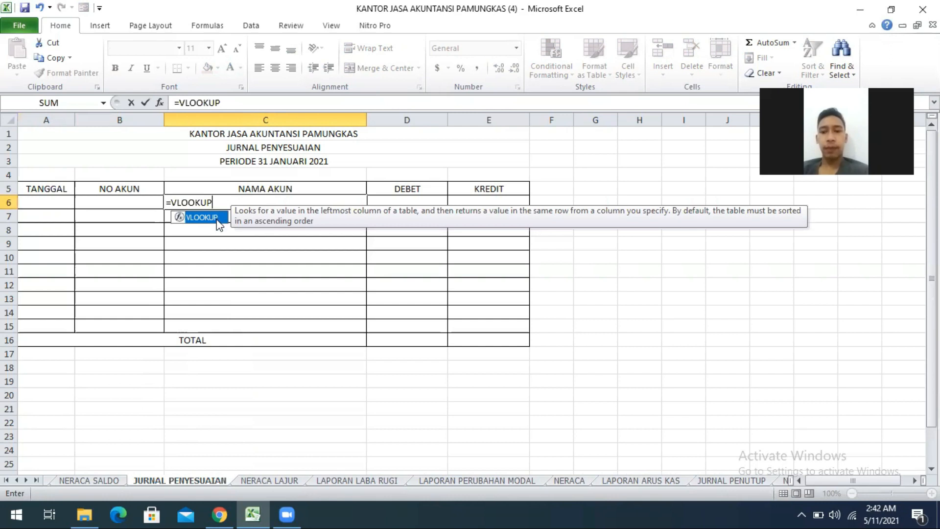
{"action": "double_click", "coordinate": [217, 217]}
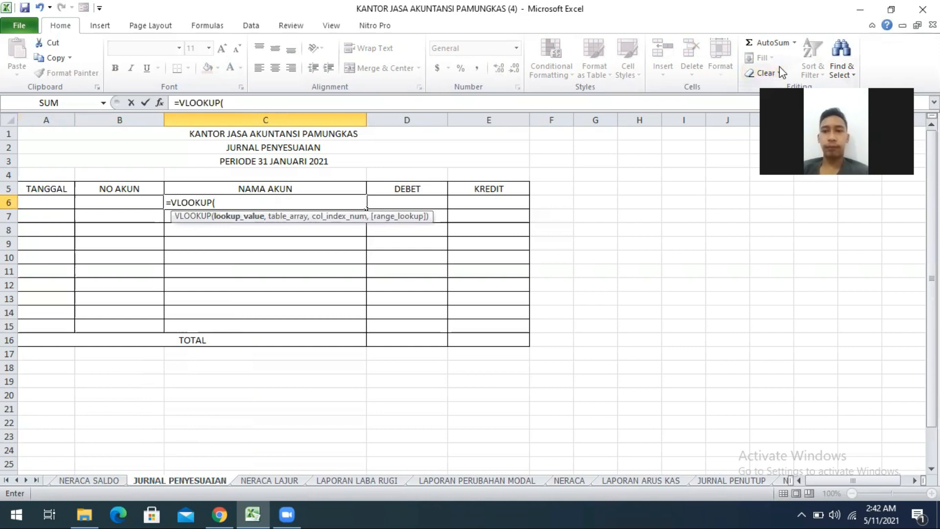
{"action": "left_click", "coordinate": [794, 42]}
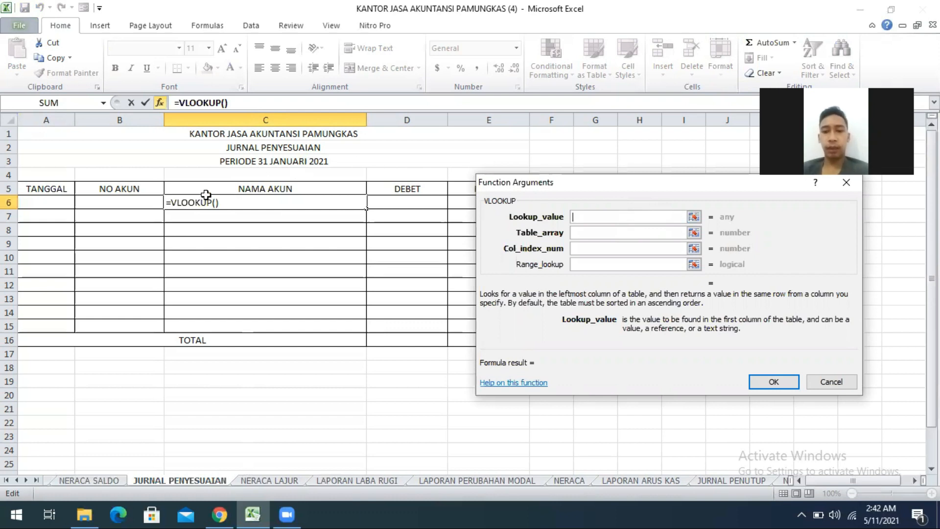
{"action": "left_click", "coordinate": [151, 202]}
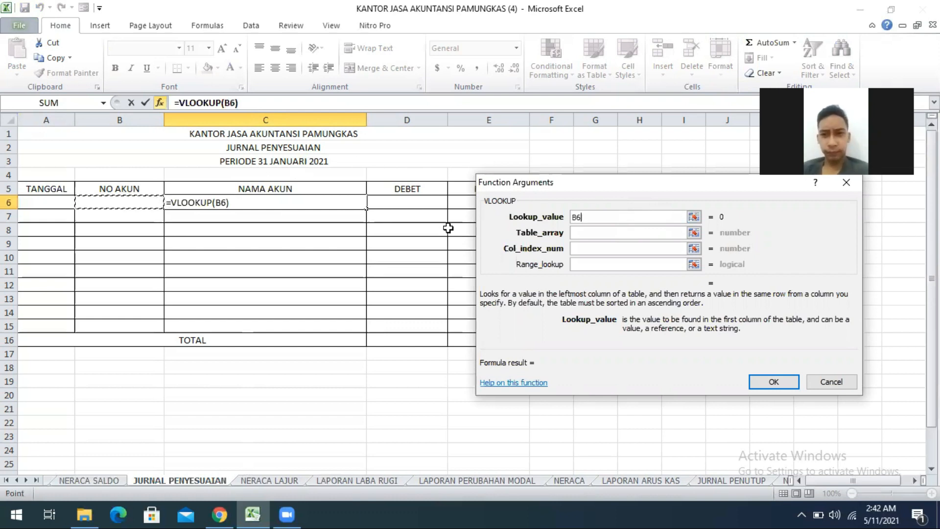
Set the VLOOKUP table array to the named range DAFTARAKUN.
{"action": "left_click", "coordinate": [587, 231]}
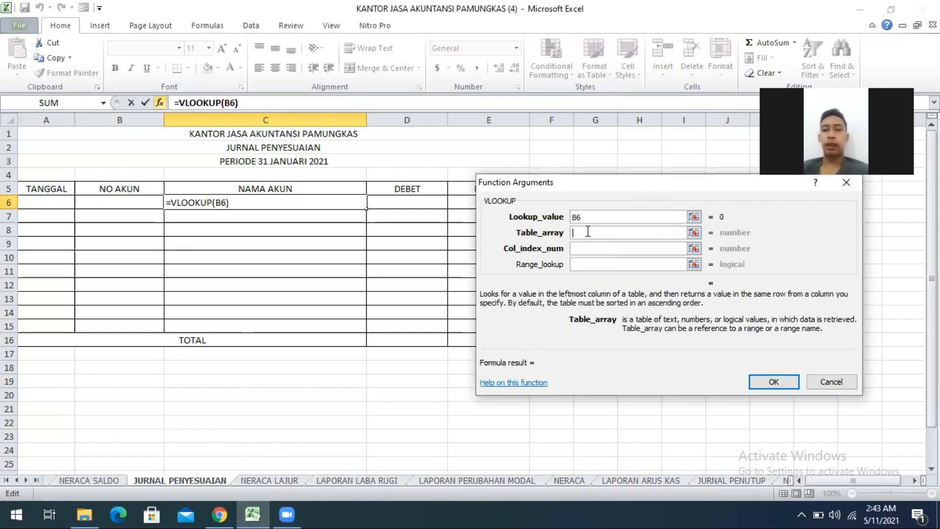
{"action": "type", "text": "DAFTTAR"}
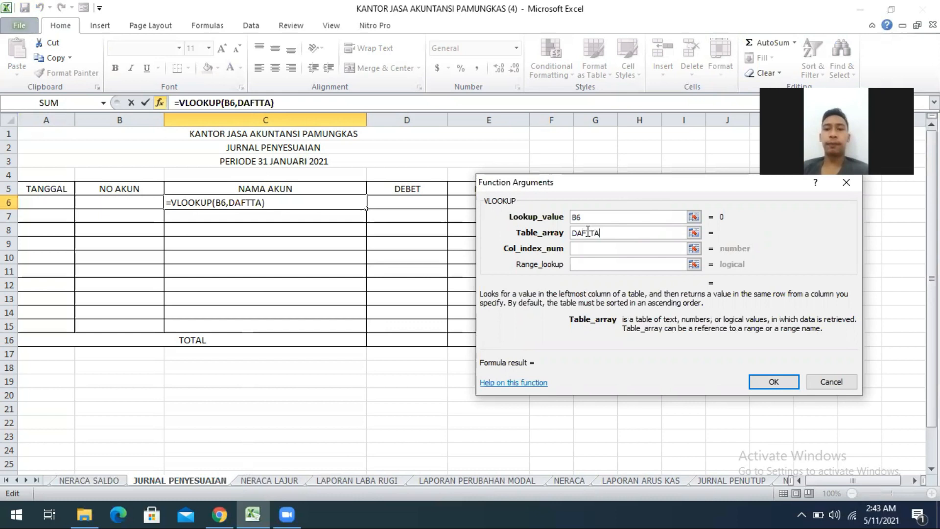
{"action": "key", "text": "BackSpace"}
{"action": "key", "text": "BackSpace"}
{"action": "key", "text": "BackSpace"}
{"action": "type", "text": "ARAK"}
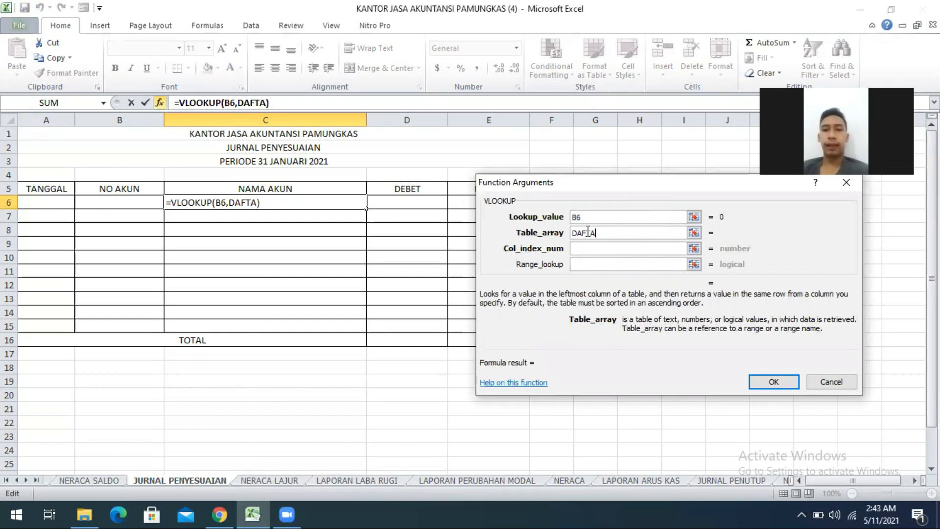
{"action": "type", "text": "UN"}
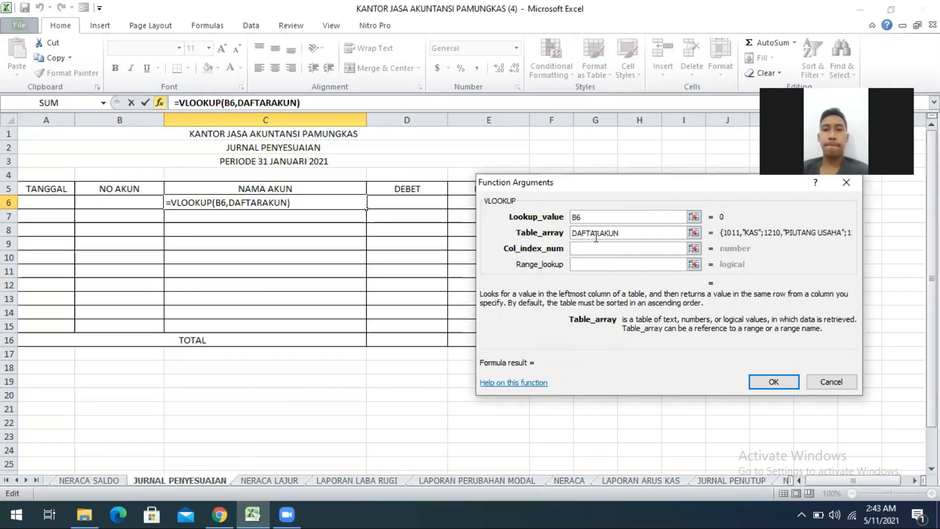
Complete the C6 VLOOKUP with column index 2 and range lookup FALSE.
{"action": "left_click", "coordinate": [603, 249]}
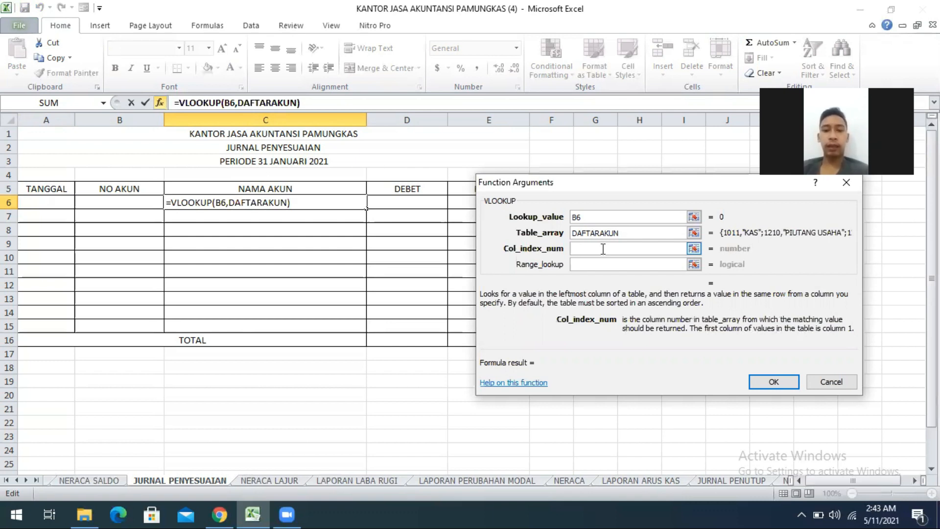
{"action": "type", "text": "2"}
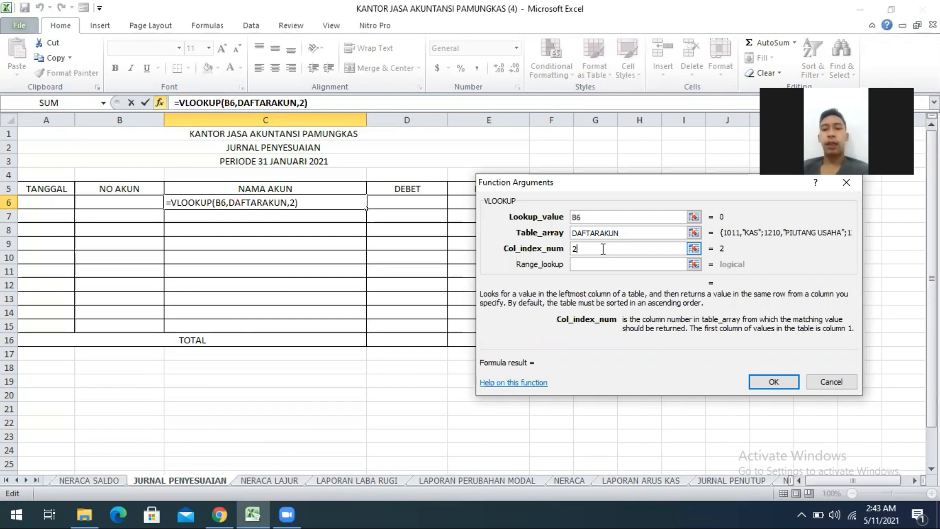
{"action": "left_click", "coordinate": [602, 264]}
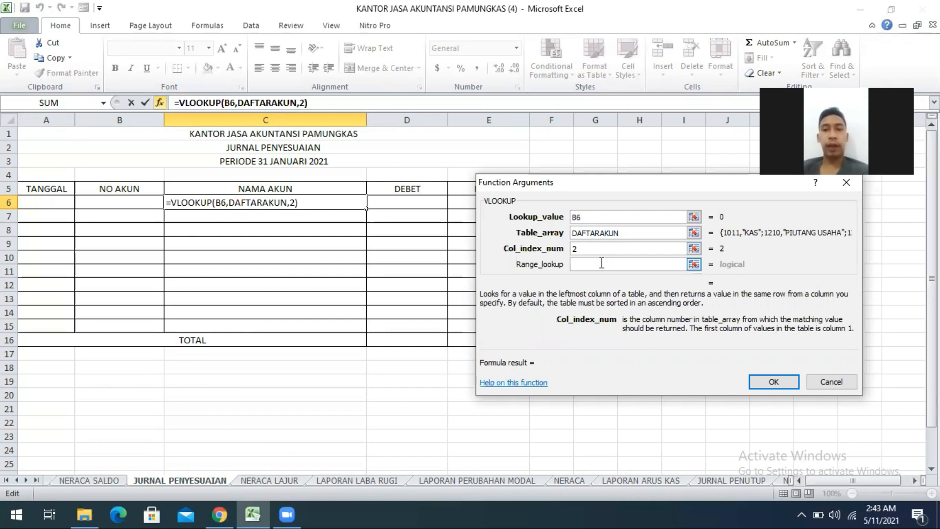
{"action": "left_click", "coordinate": [602, 263]}
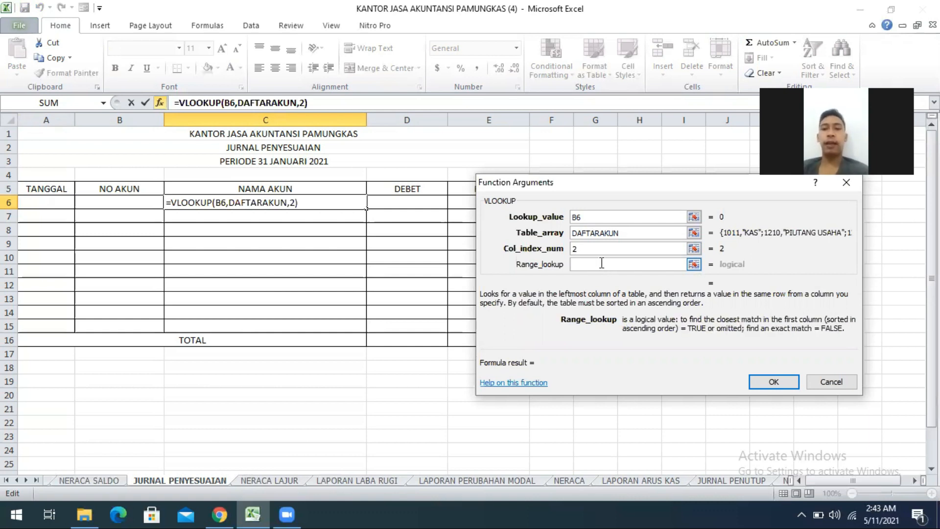
{"action": "type", "text": "FALSE"}
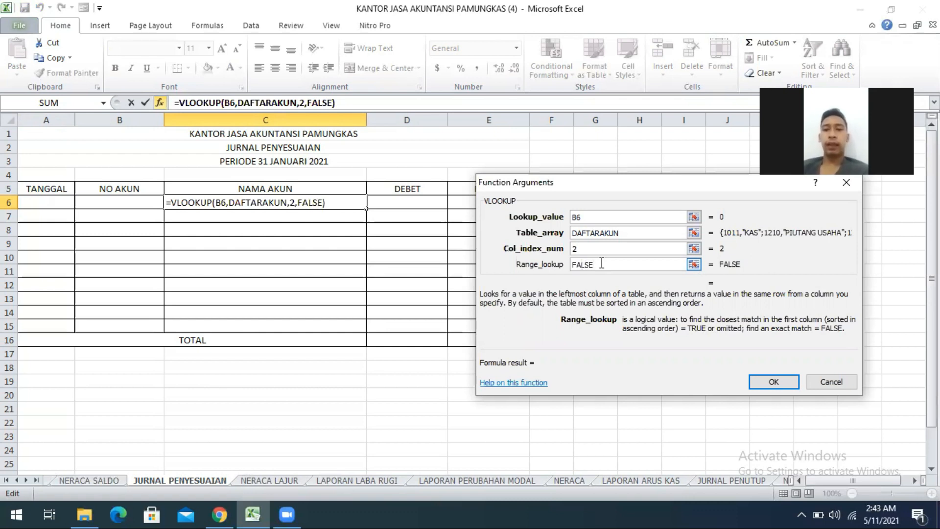
{"action": "left_click", "coordinate": [777, 381]}
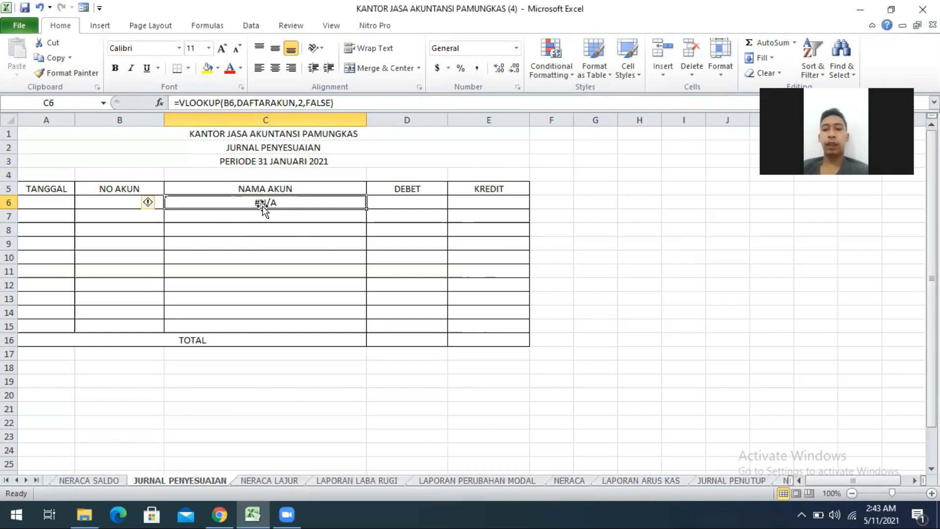
Record the first adjusting entry through the data form with TANGGAL 31/1/2021, NO AKUN 1210 and DEBET 2600000.
{"action": "left_click", "coordinate": [85, 7]}
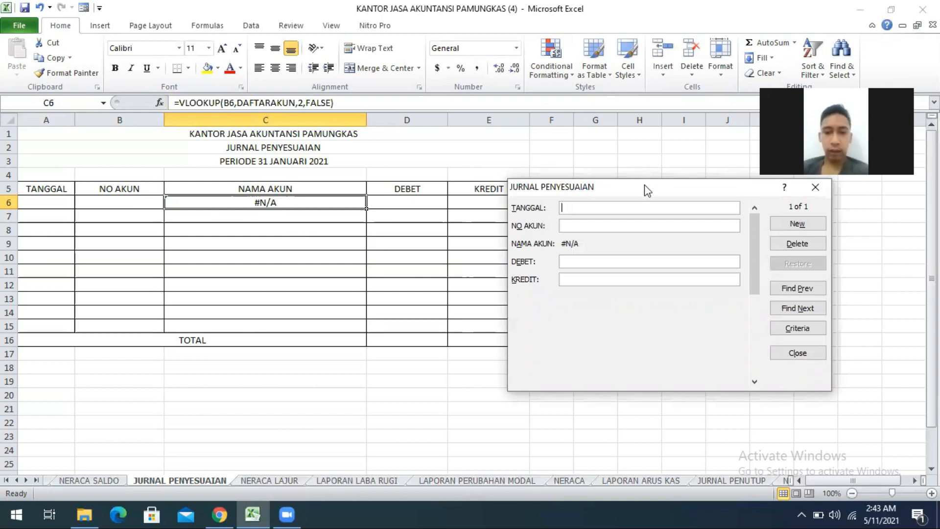
{"action": "left_click_drag", "start_coordinate": [630, 184], "coordinate": [607, 184]}
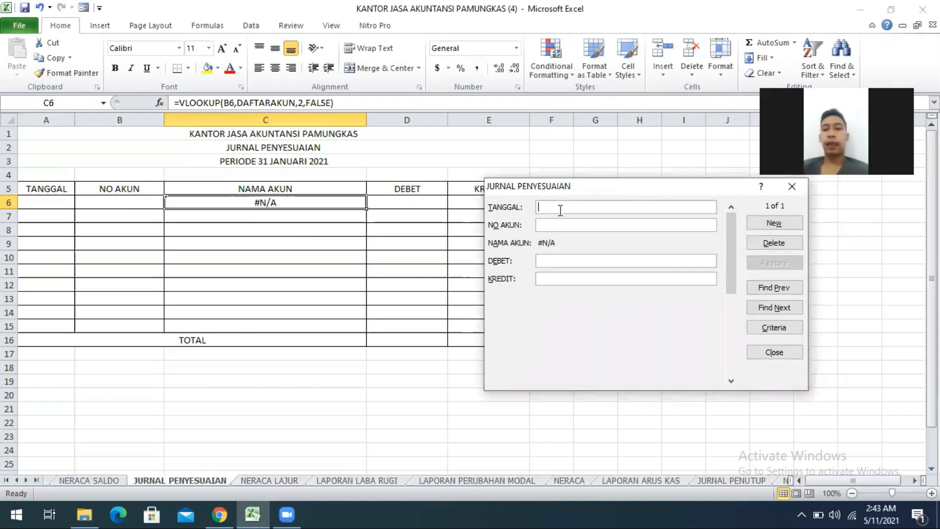
{"action": "type", "text": "3"}
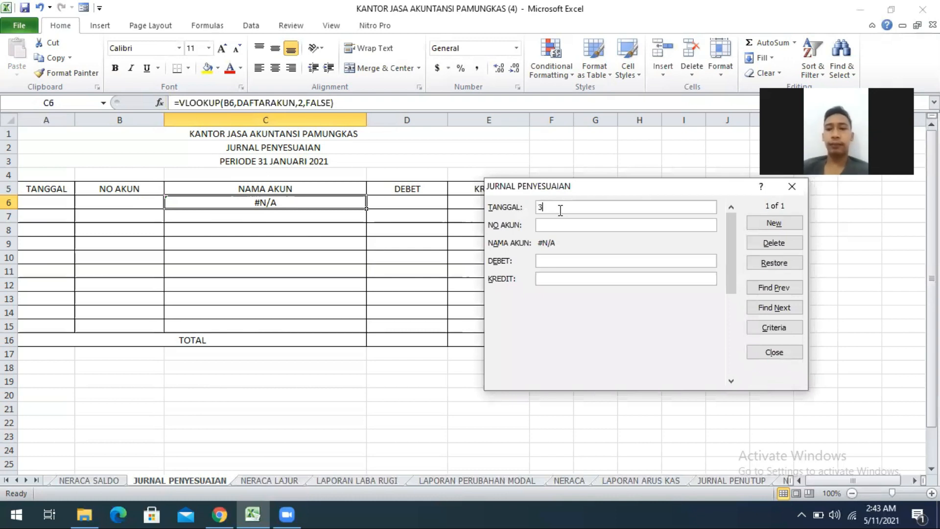
{"action": "type", "text": "1/1/"}
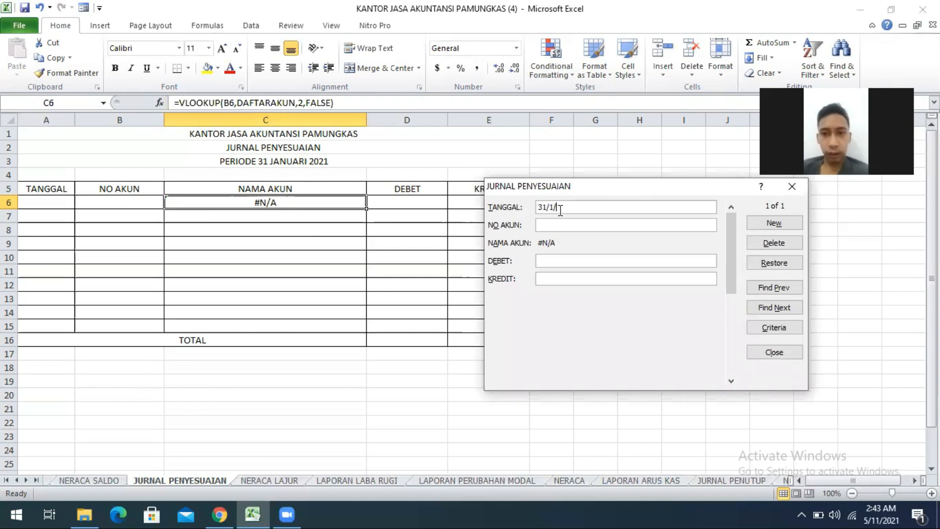
{"action": "type", "text": "202"}
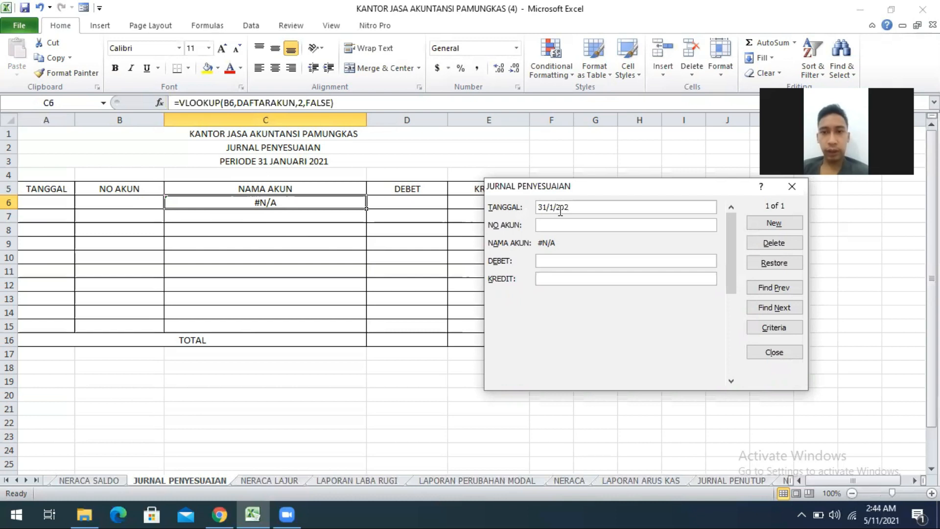
{"action": "type", "text": "1"}
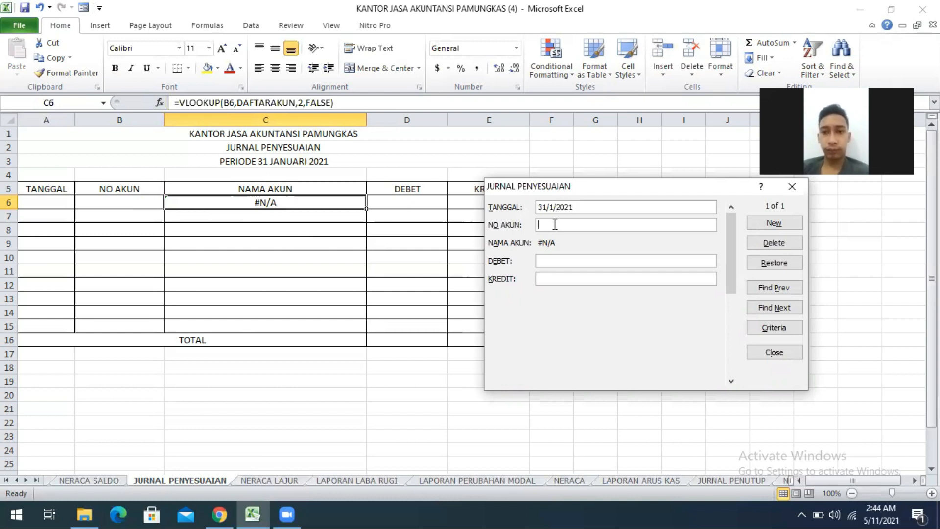
{"action": "left_click", "coordinate": [555, 225]}
{"action": "type", "text": "1210"}
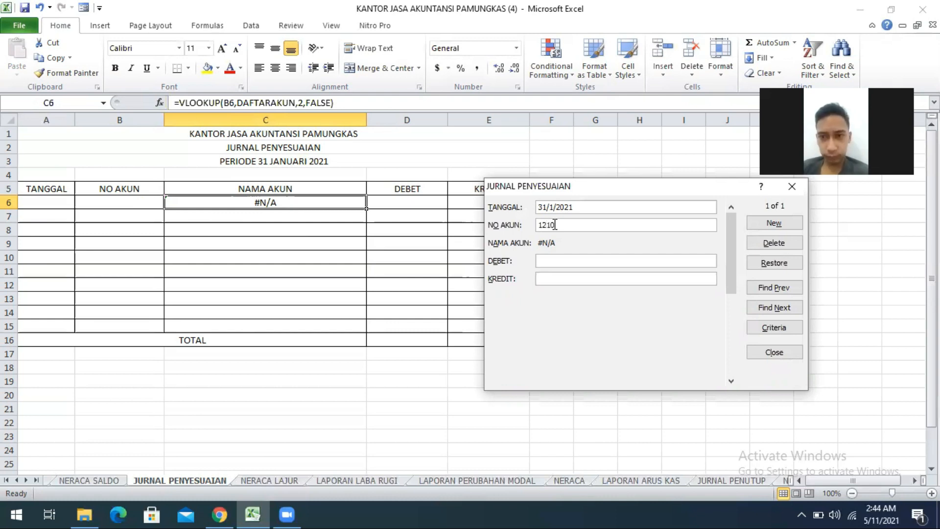
{"action": "left_click", "coordinate": [567, 259]}
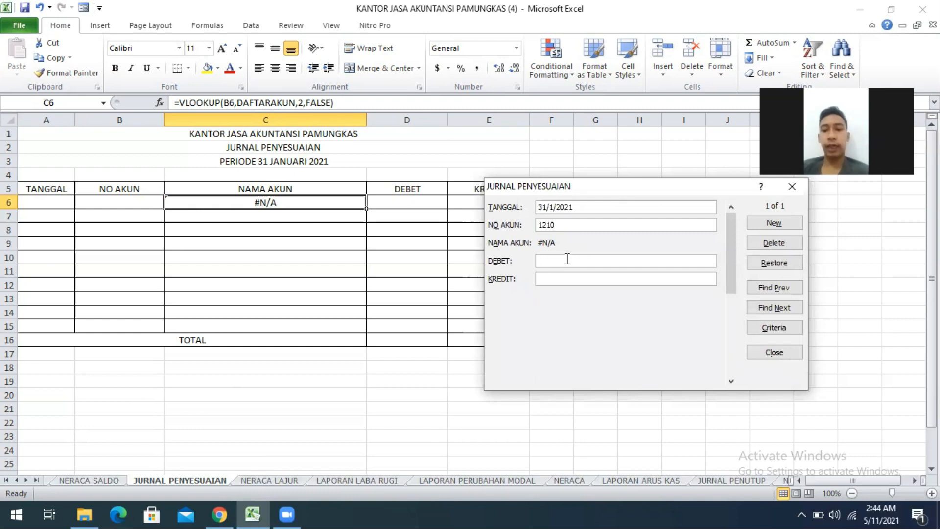
{"action": "type", "text": "26"}
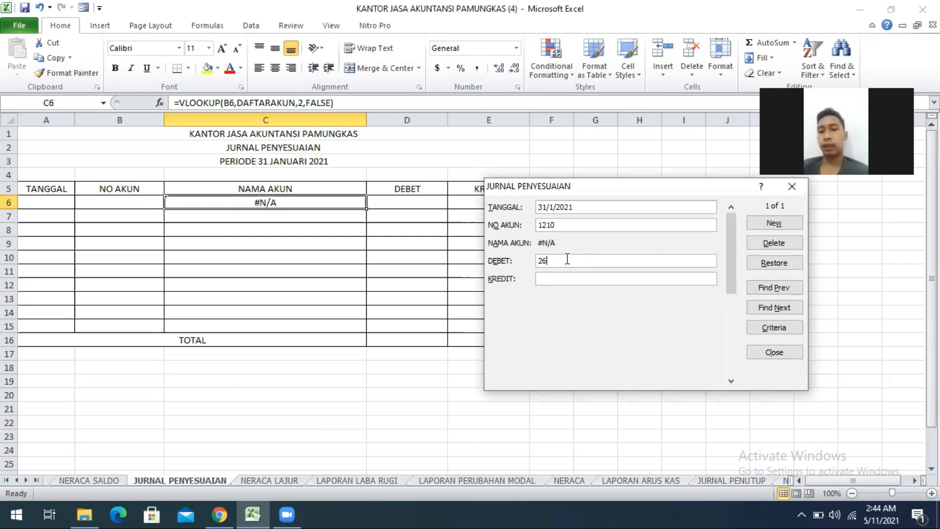
{"action": "type", "text": "00000"}
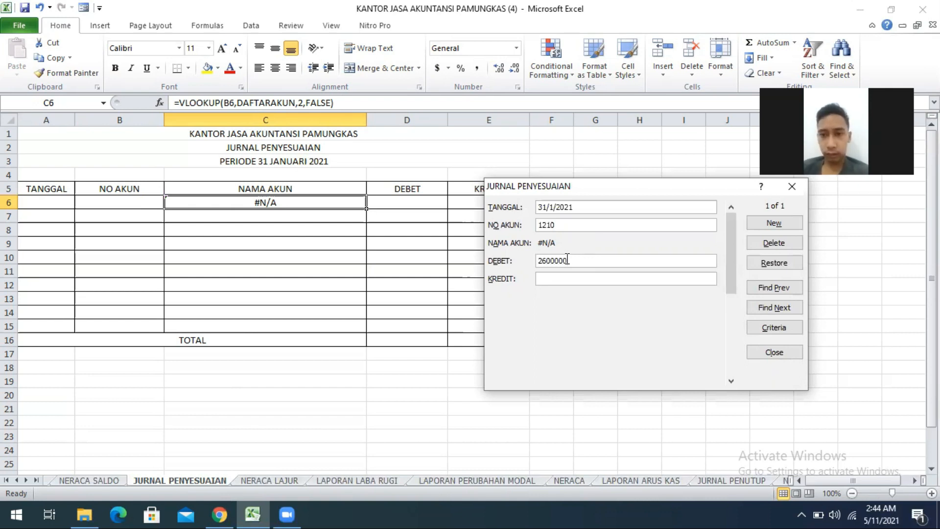
{"action": "left_click", "coordinate": [763, 226]}
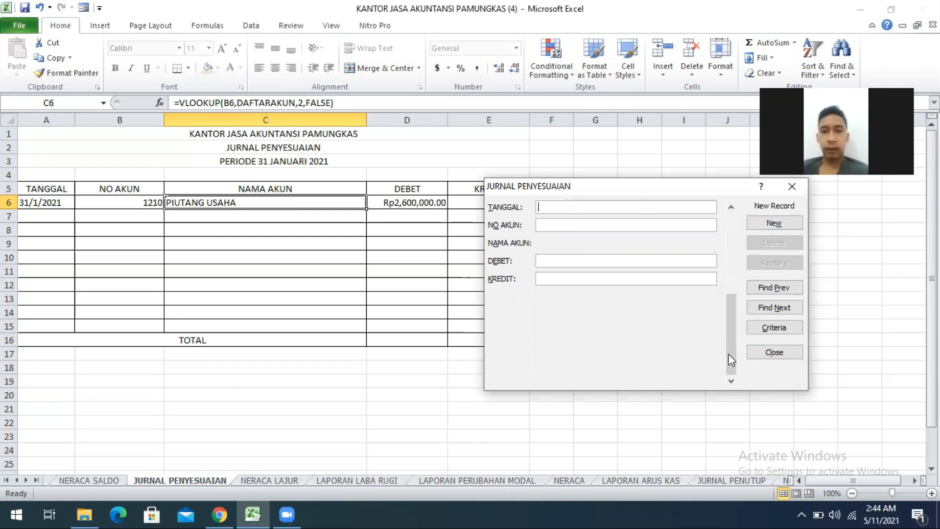
{"action": "left_click", "coordinate": [754, 352]}
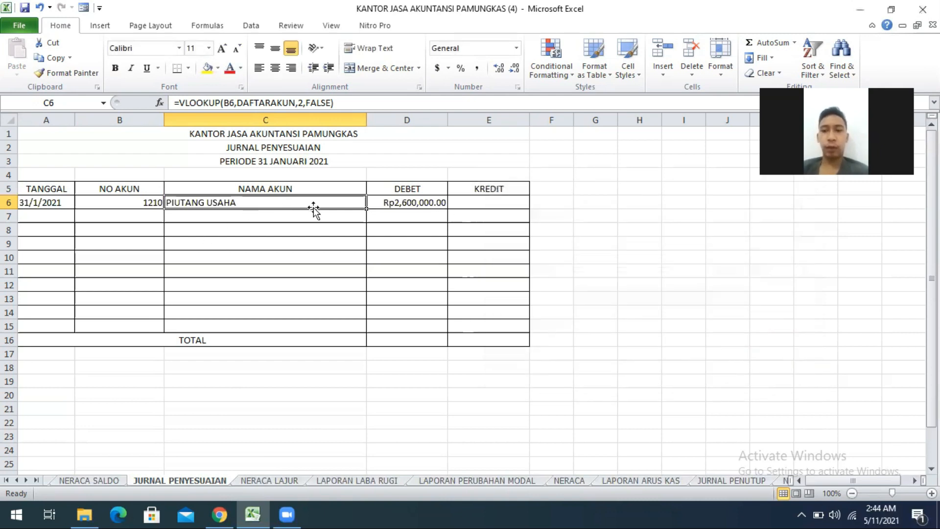
{"action": "left_click", "coordinate": [281, 220]}
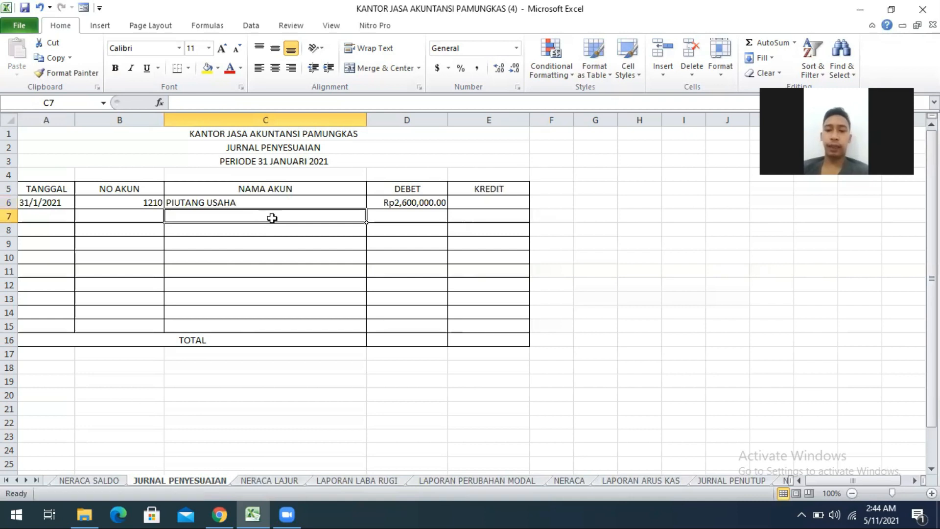
{"action": "type", "text": "=VLO"}
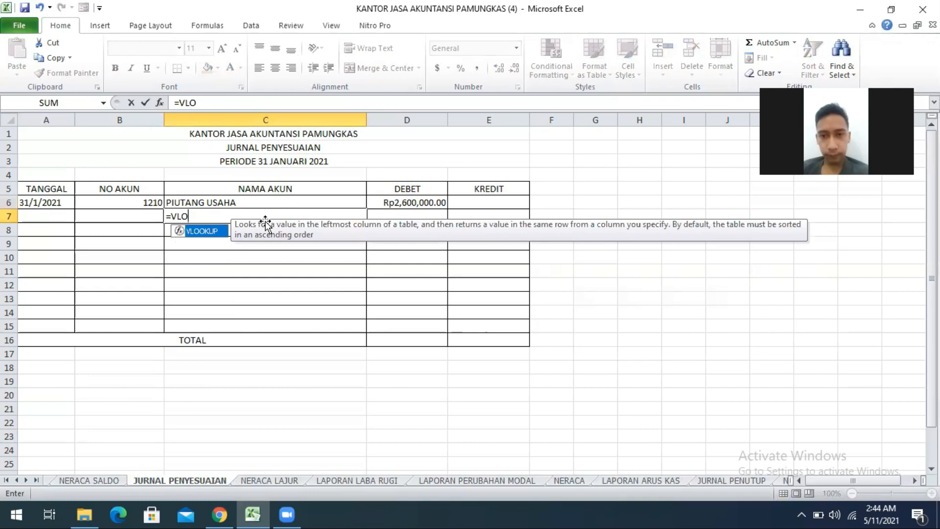
{"action": "left_click", "coordinate": [268, 219]}
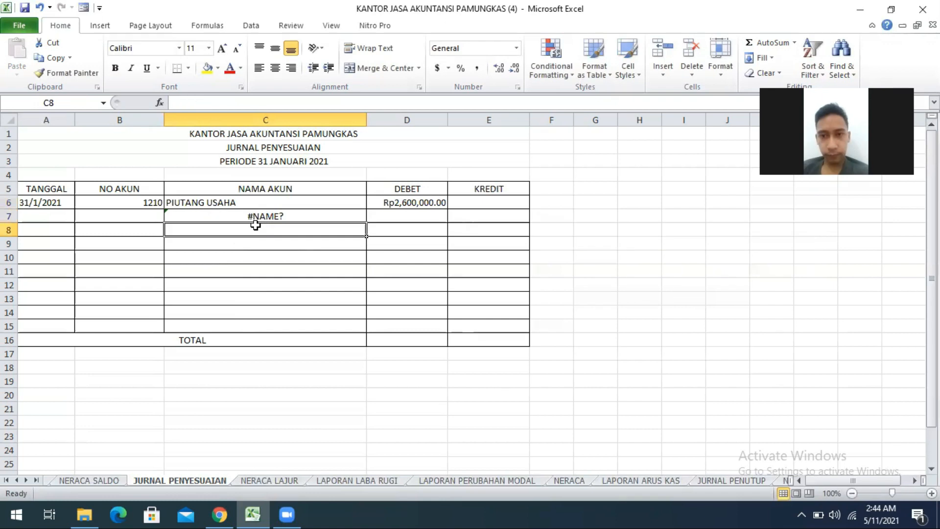
{"action": "key", "text": "BackSpace"}
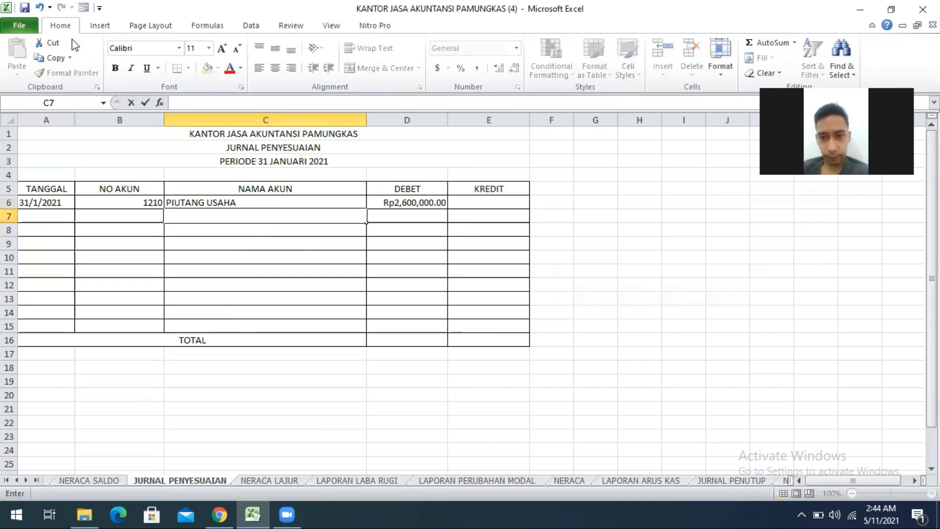
Record the second adjusting entry through the data form with TANGGAL 31/1/2021, NO AKUN 4000 and KREDIT 2600000.
{"action": "left_click", "coordinate": [177, 203]}
{"action": "left_click", "coordinate": [203, 219]}
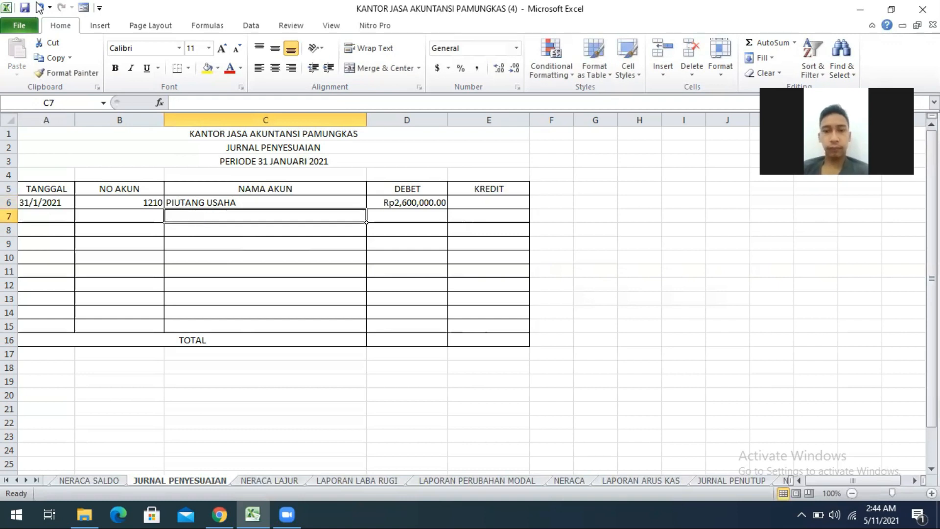
{"action": "left_click", "coordinate": [84, 8]}
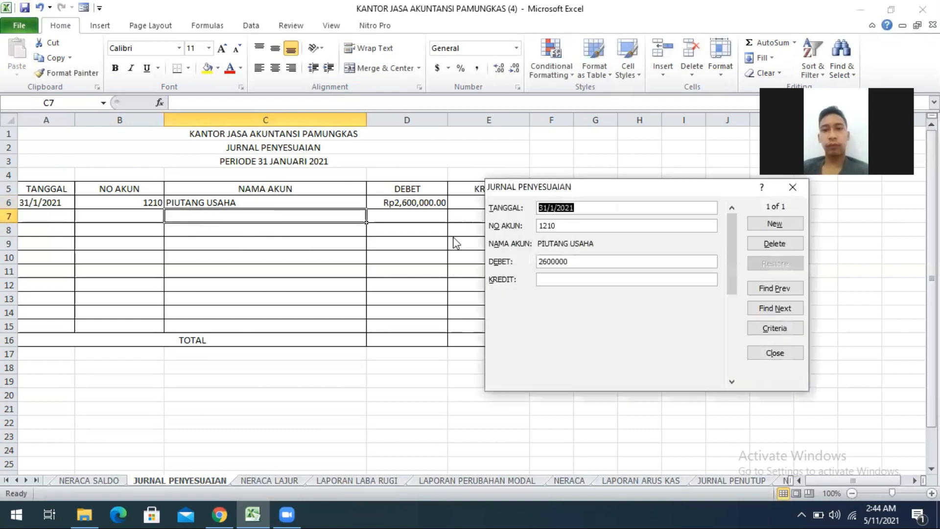
{"action": "left_click", "coordinate": [768, 224]}
{"action": "type", "text": "31"}
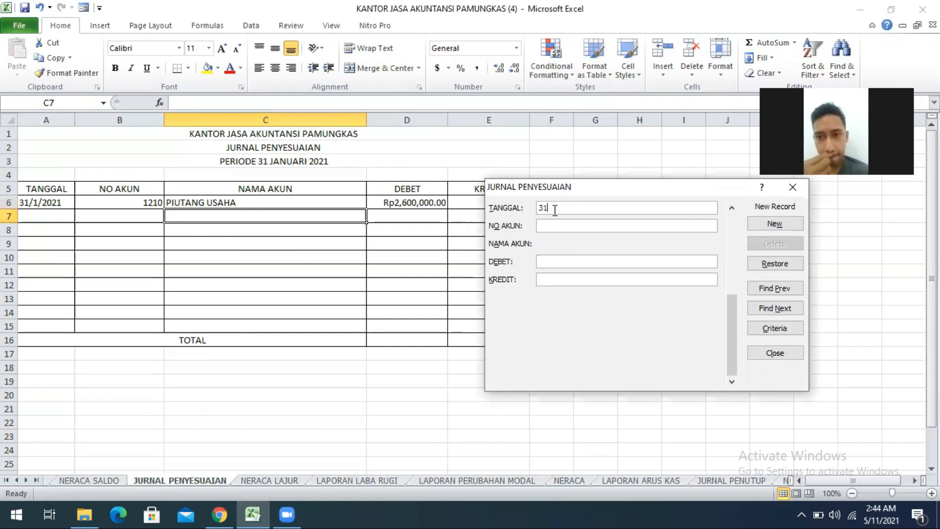
{"action": "type", "text": "/1/2021"}
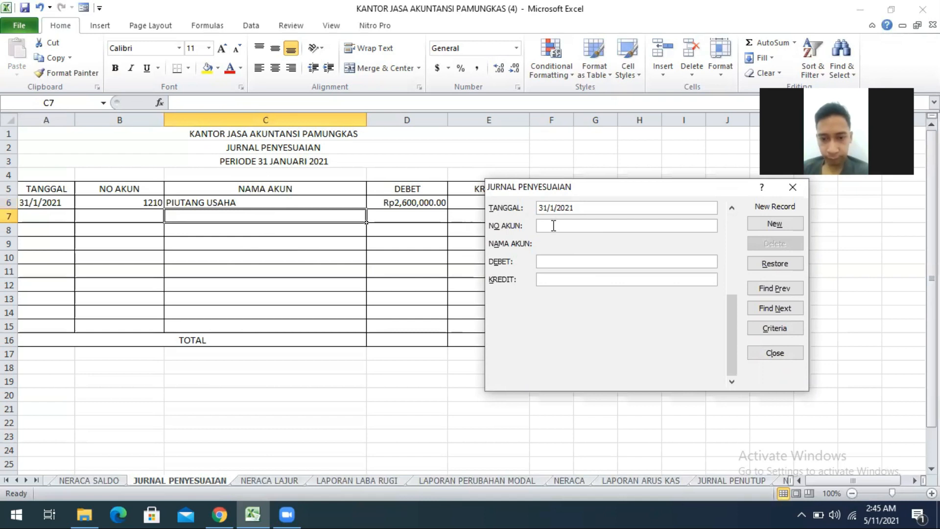
{"action": "left_click", "coordinate": [553, 226]}
{"action": "type", "text": "4000"}
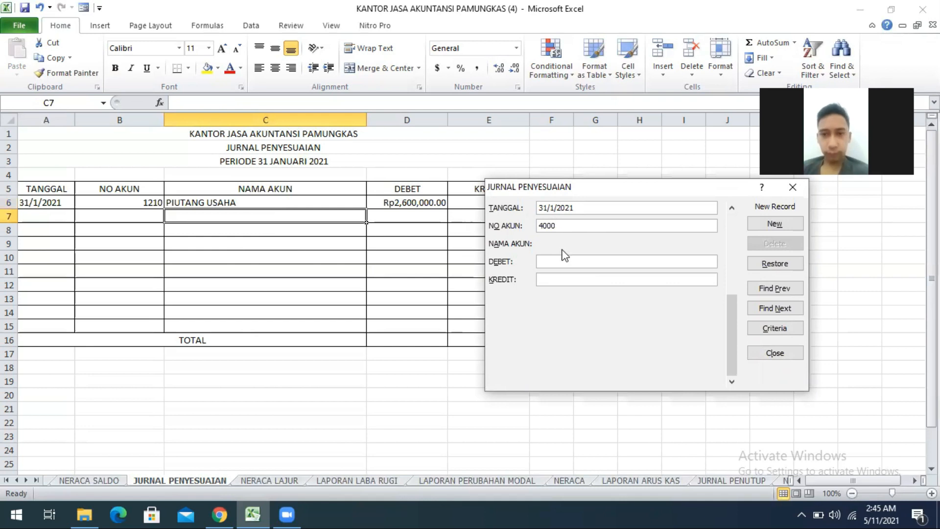
{"action": "left_click", "coordinate": [563, 279]}
{"action": "type", "text": "2"}
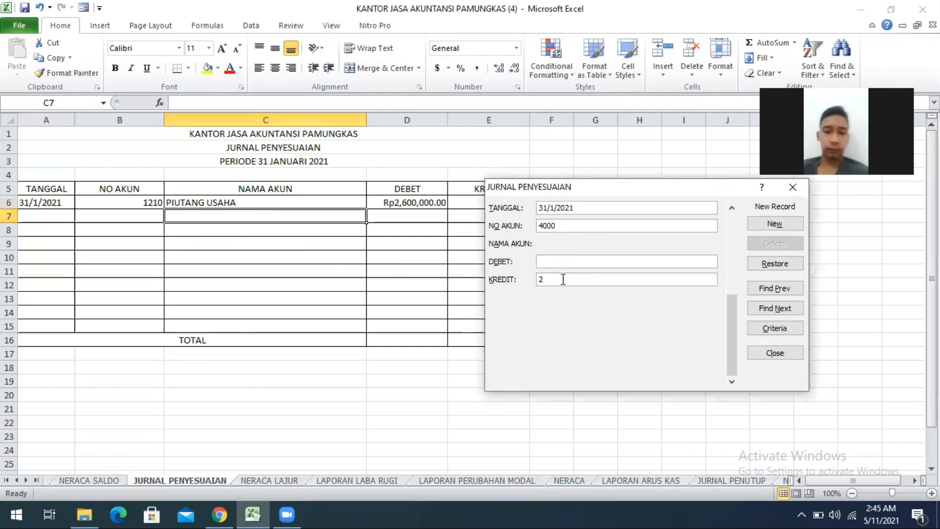
{"action": "type", "text": "600000"}
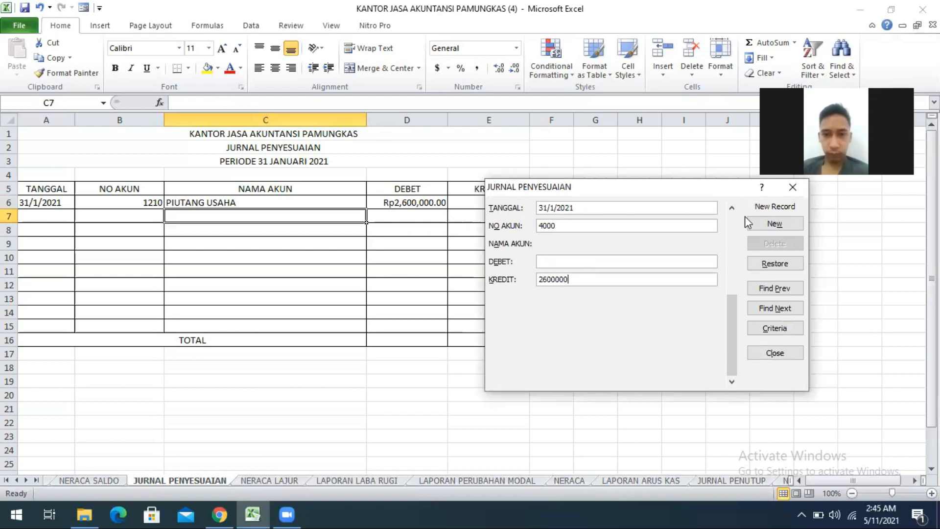
{"action": "left_click", "coordinate": [759, 225]}
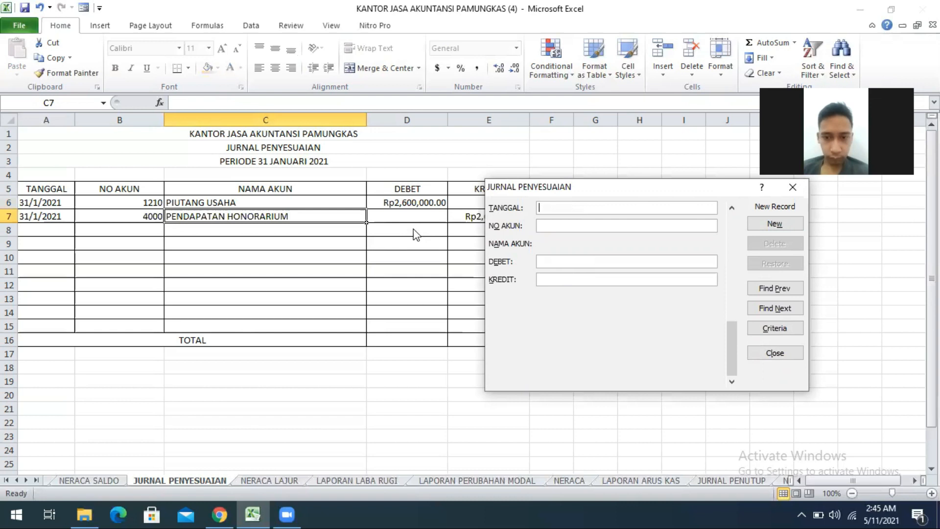
{"action": "left_click", "coordinate": [770, 353]}
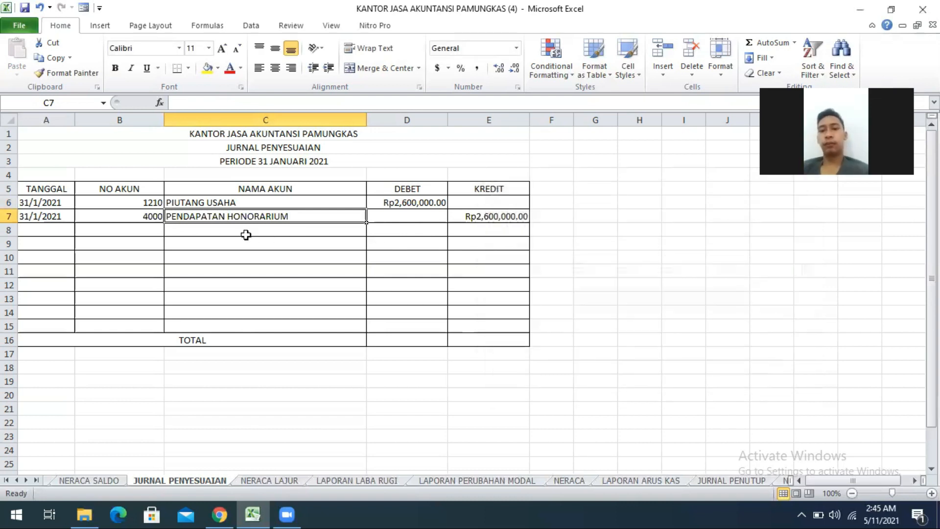
Record the third adjusting entry through the data form with TANGGAL 31/1/2021, NO AKUN 7100 and DEBET 400000.
{"action": "left_click", "coordinate": [246, 234]}
{"action": "left_click", "coordinate": [83, 9]}
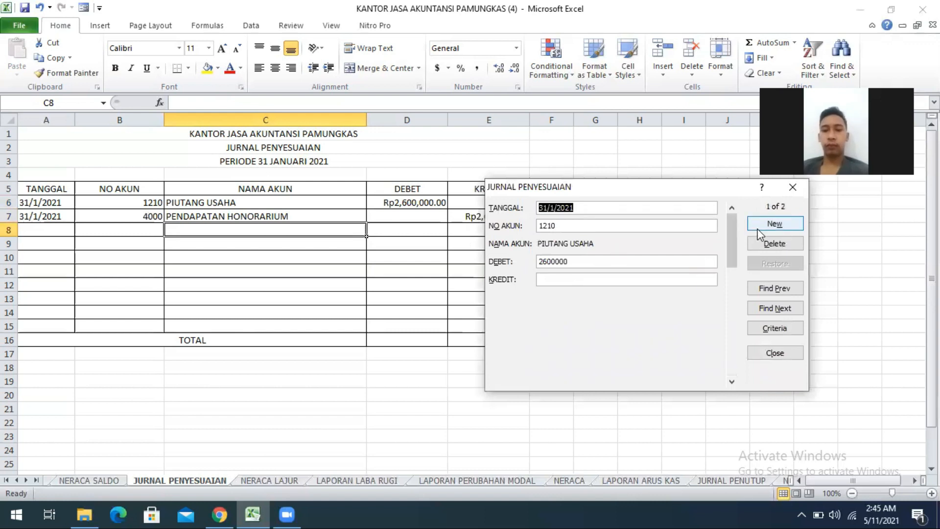
{"action": "left_click", "coordinate": [770, 223]}
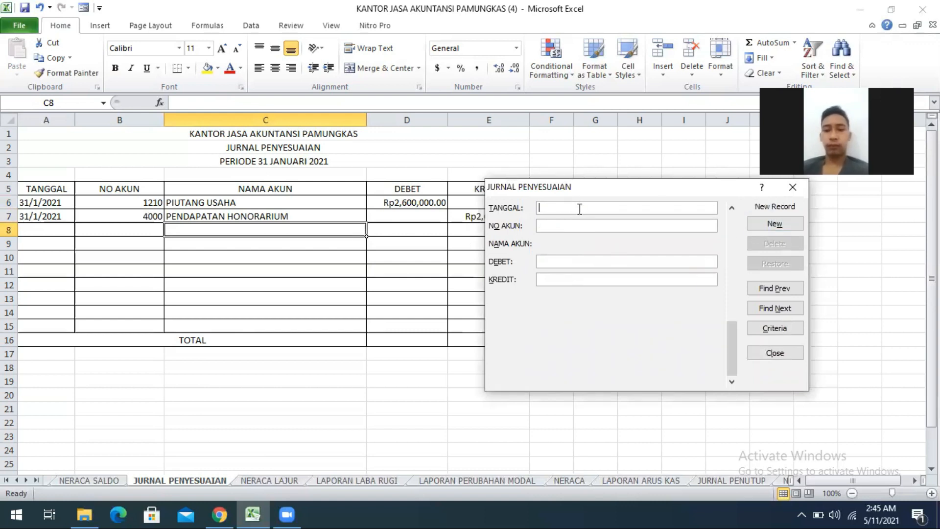
{"action": "type", "text": "31/1"}
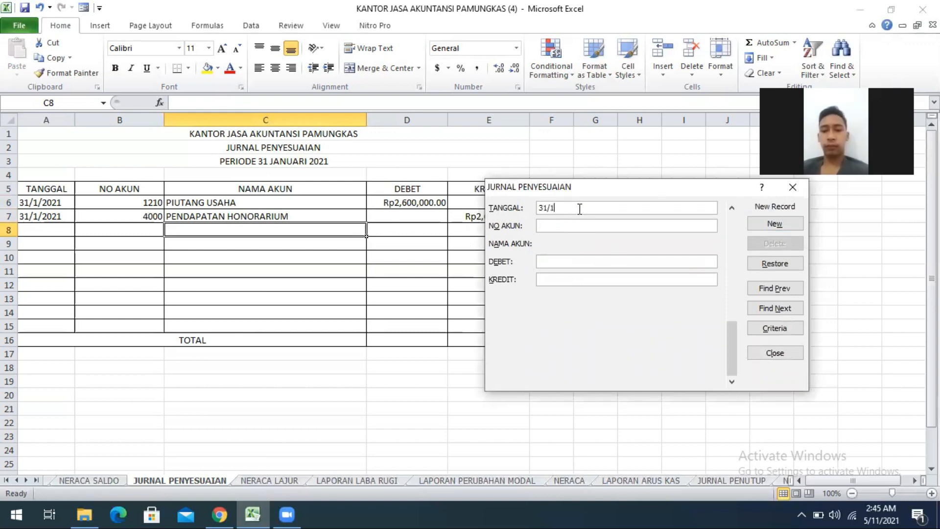
{"action": "type", "text": "/2021"}
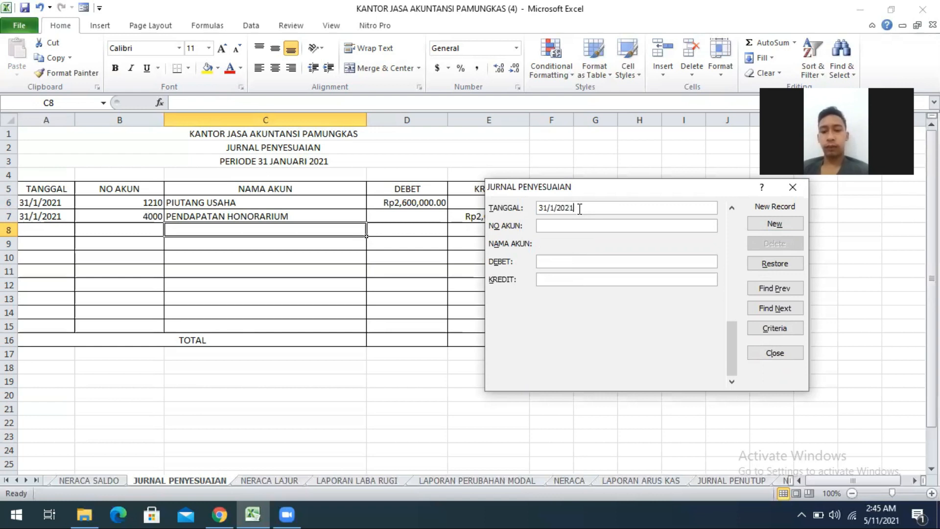
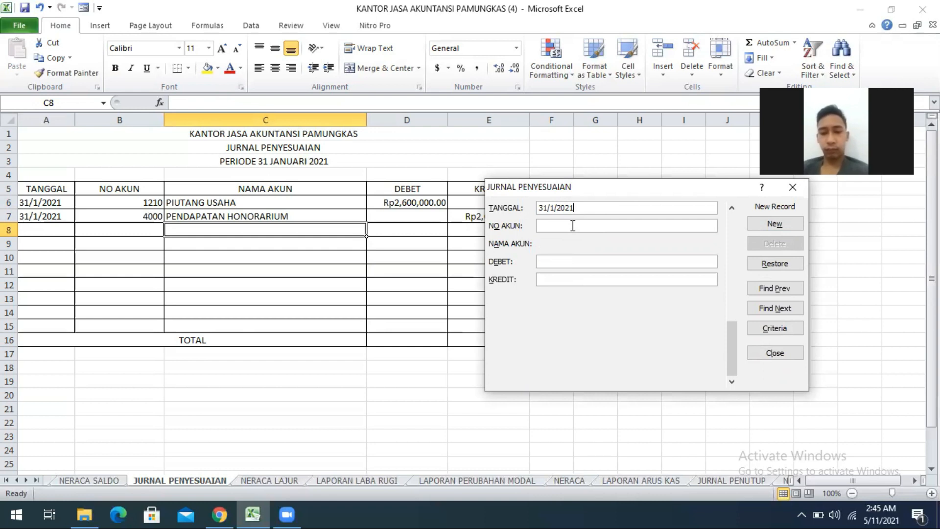
{"action": "left_click", "coordinate": [573, 225]}
{"action": "type", "text": "7100"}
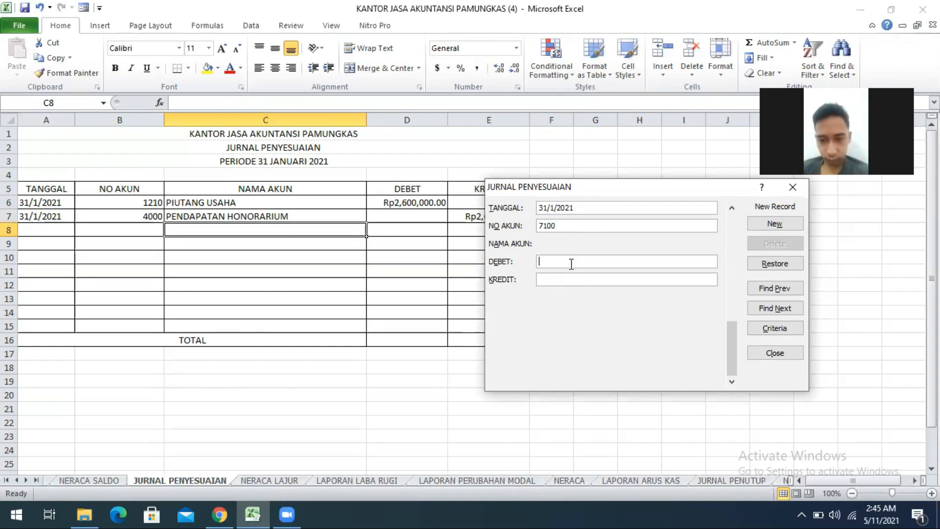
{"action": "type", "text": "400000"}
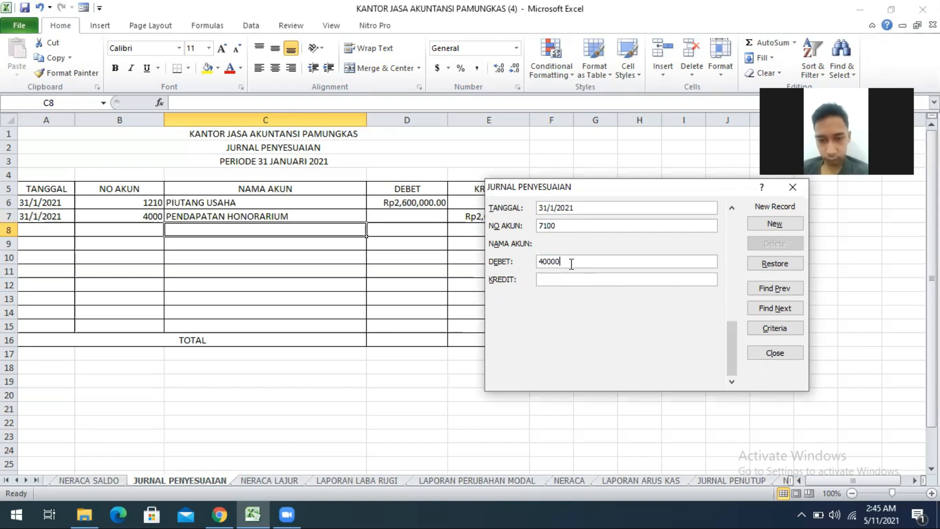
{"action": "left_click", "coordinate": [788, 218]}
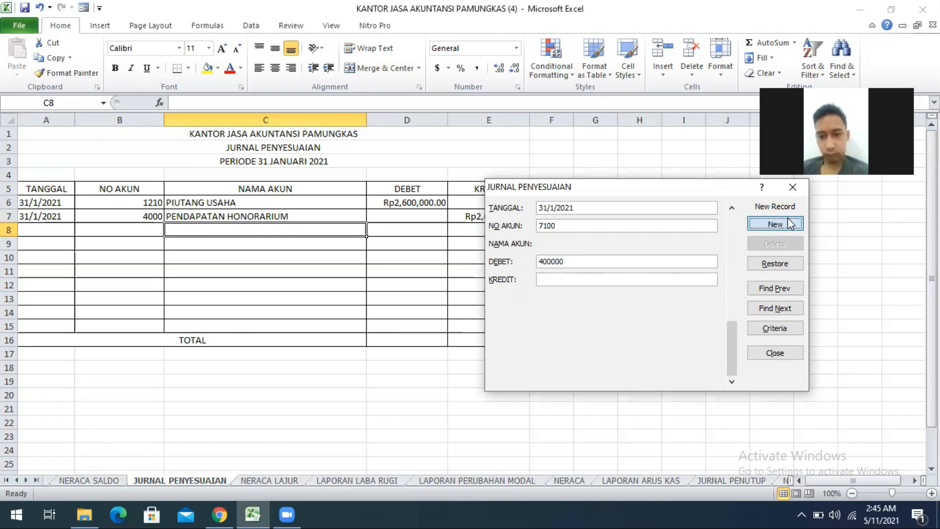
{"action": "left_click", "coordinate": [774, 352]}
Add the fourth adjusting entry with the data form: TANGGAL 31/1/2021, NO AKUN 1510 and KREDIT 400000.
{"action": "left_click", "coordinate": [176, 244]}
{"action": "left_click", "coordinate": [83, 8]}
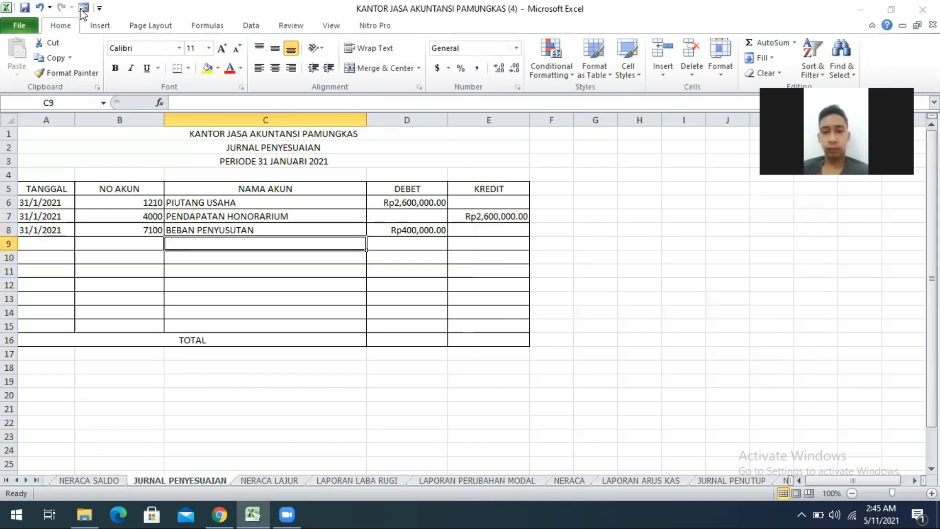
{"action": "left_click", "coordinate": [784, 228]}
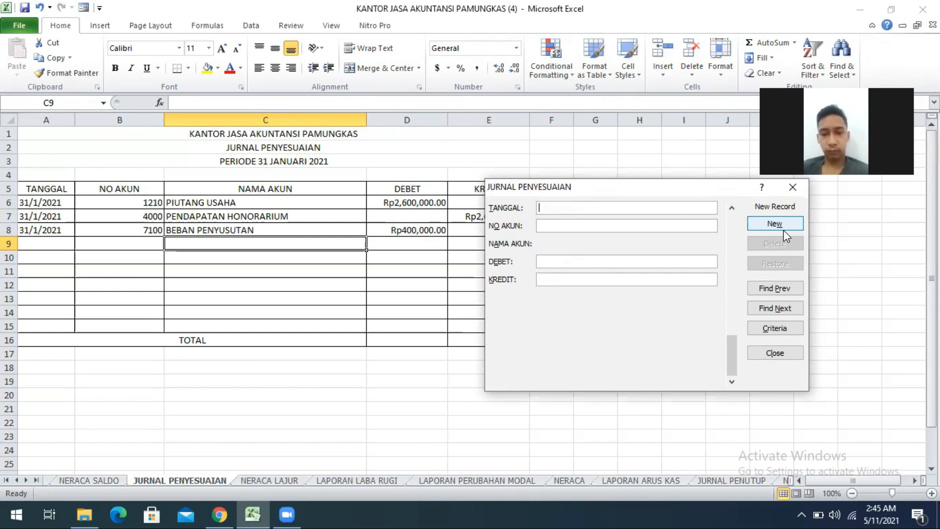
{"action": "type", "text": "31"}
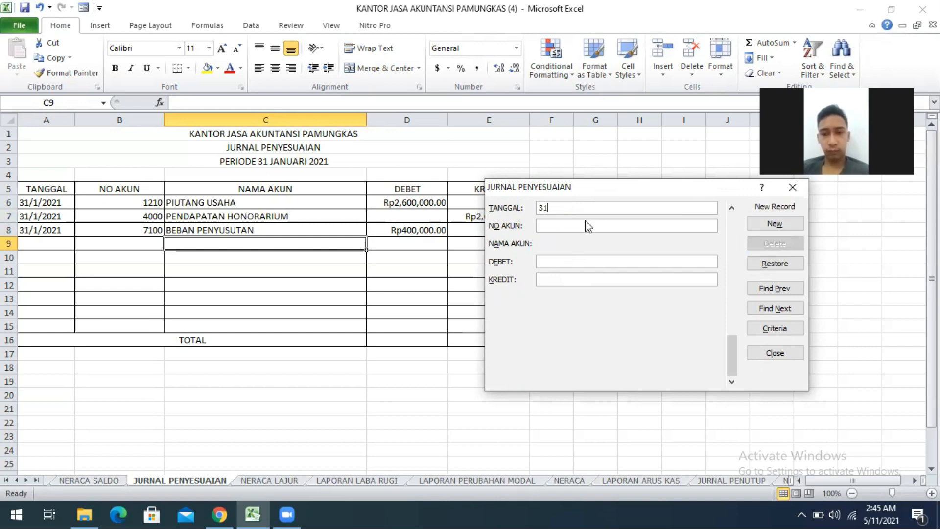
{"action": "type", "text": "/1/2021"}
{"action": "type", "text": "1"}
{"action": "type", "text": "510"}
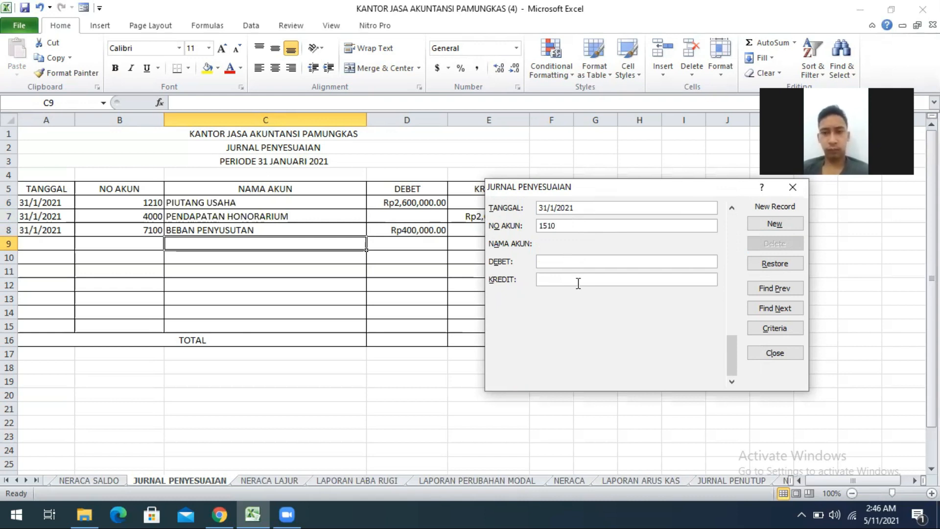
{"action": "type", "text": "400000"}
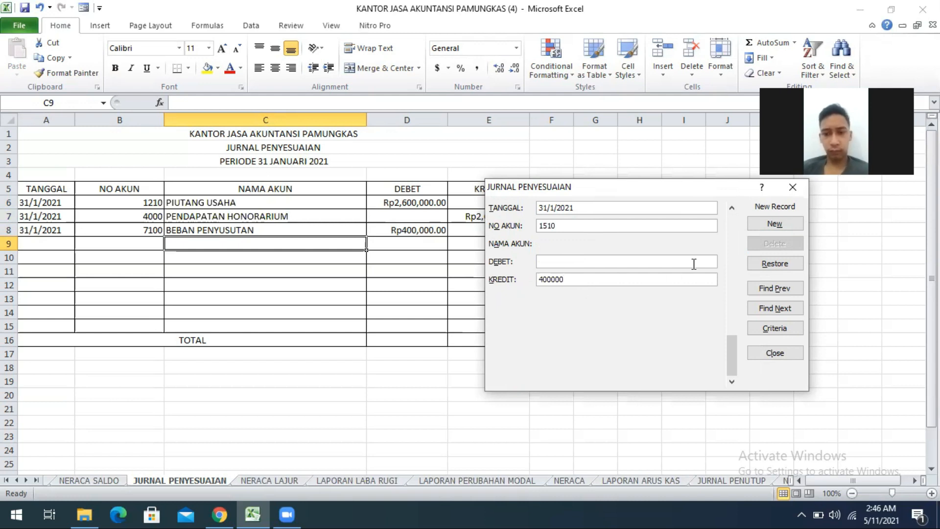
{"action": "left_click", "coordinate": [760, 222]}
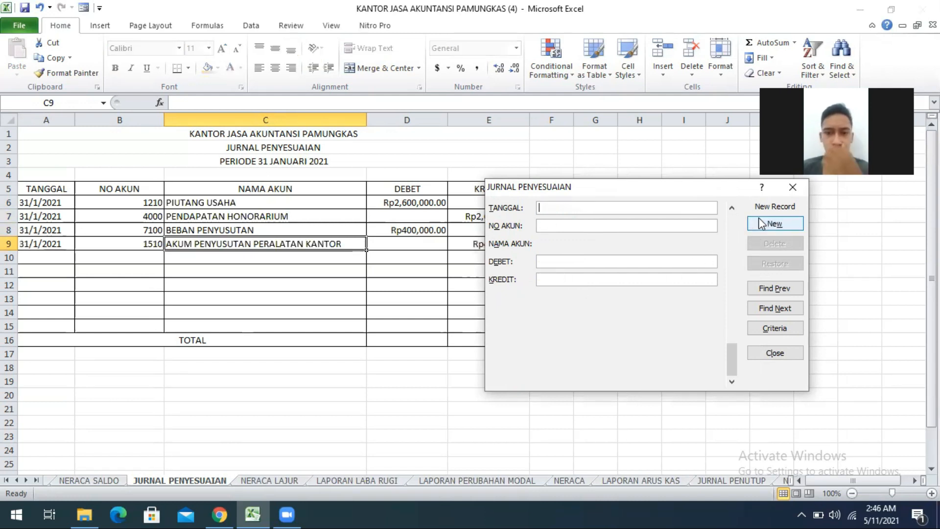
{"action": "left_click", "coordinate": [773, 354]}
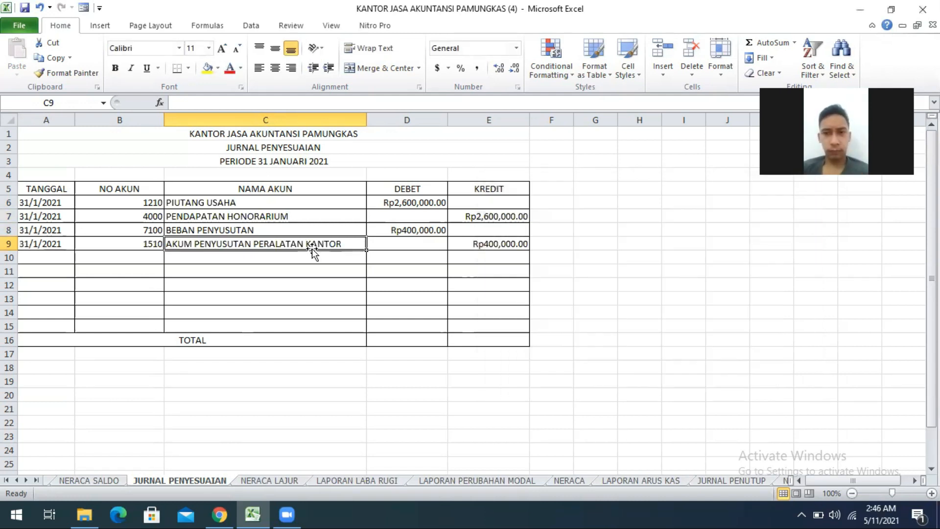
Add the fifth adjusting entry with the data form: TANGGAL 31/1/2021, NO AKUN 7200 and DEBET 300000.
{"action": "left_click", "coordinate": [270, 259]}
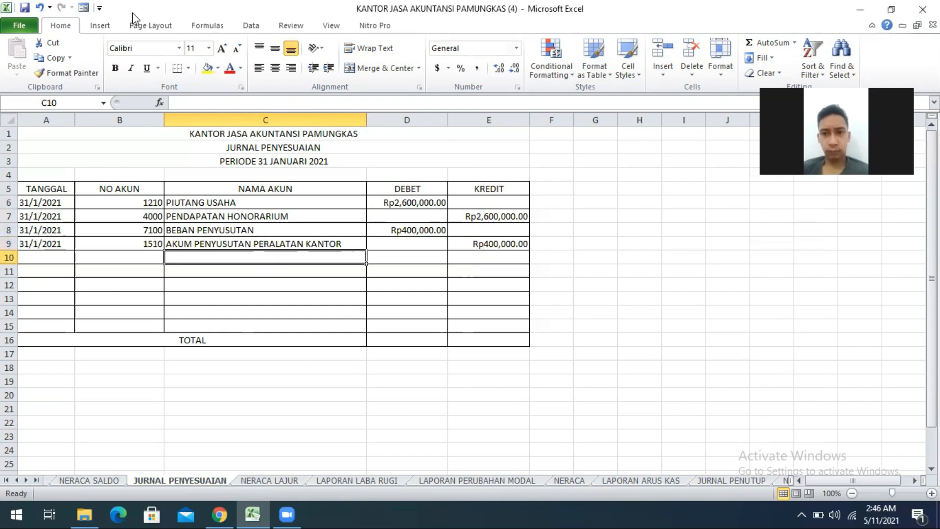
{"action": "left_click", "coordinate": [84, 8]}
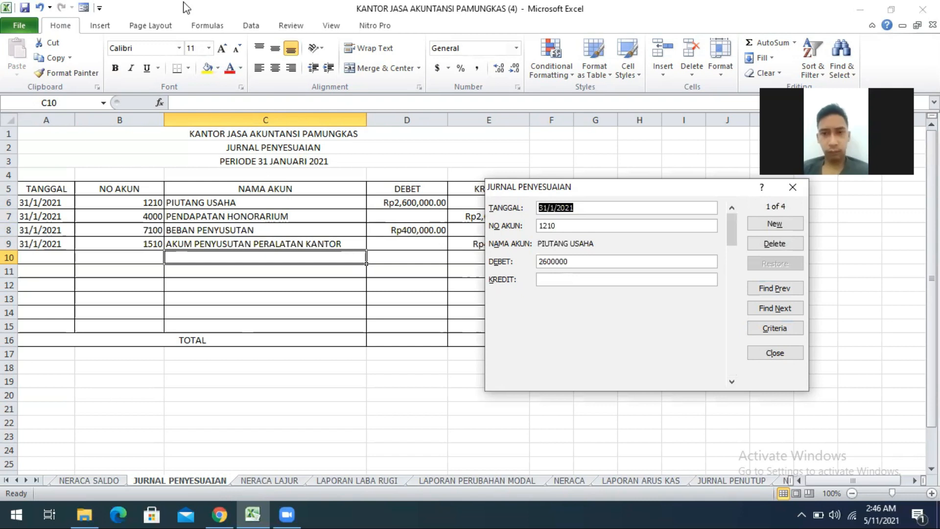
{"action": "left_click", "coordinate": [775, 220]}
{"action": "type", "text": "31/1/"}
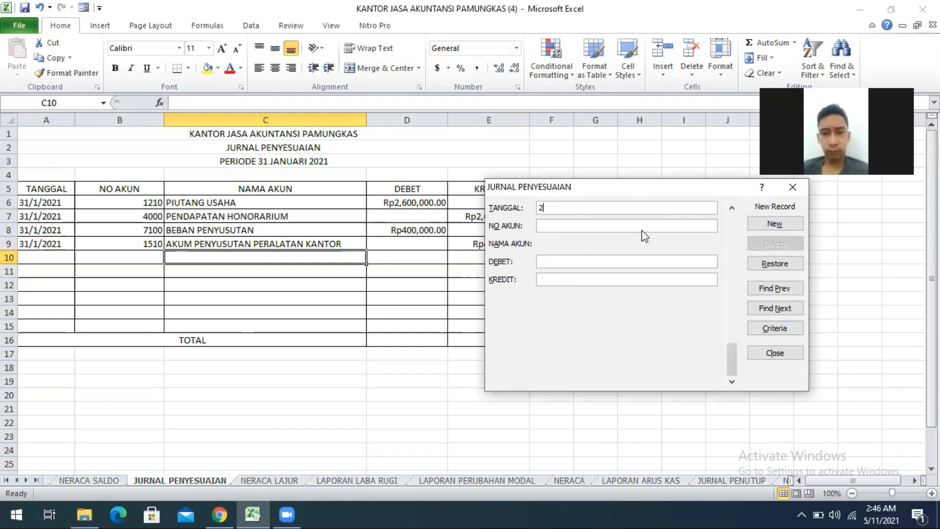
{"action": "type", "text": "20217"}
{"action": "key", "text": "BackSpace"}
{"action": "type", "text": "72"}
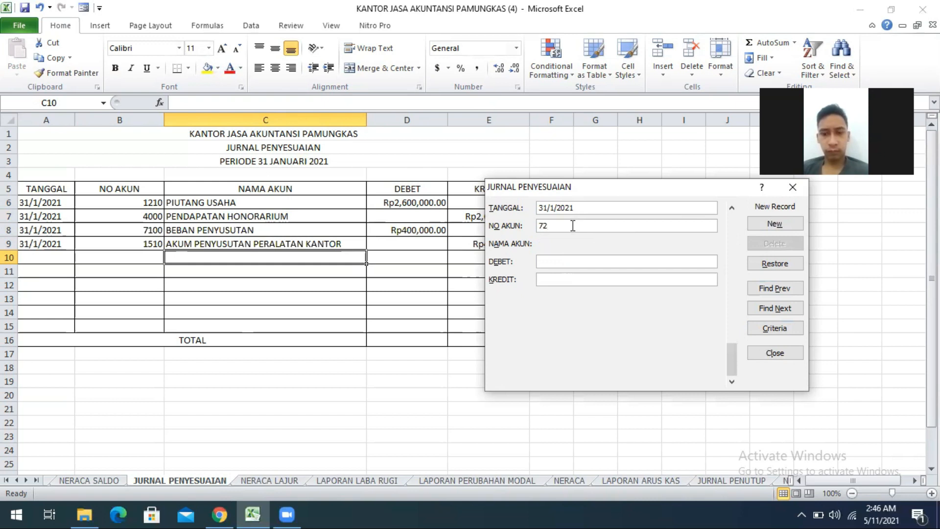
{"action": "type", "text": "00"}
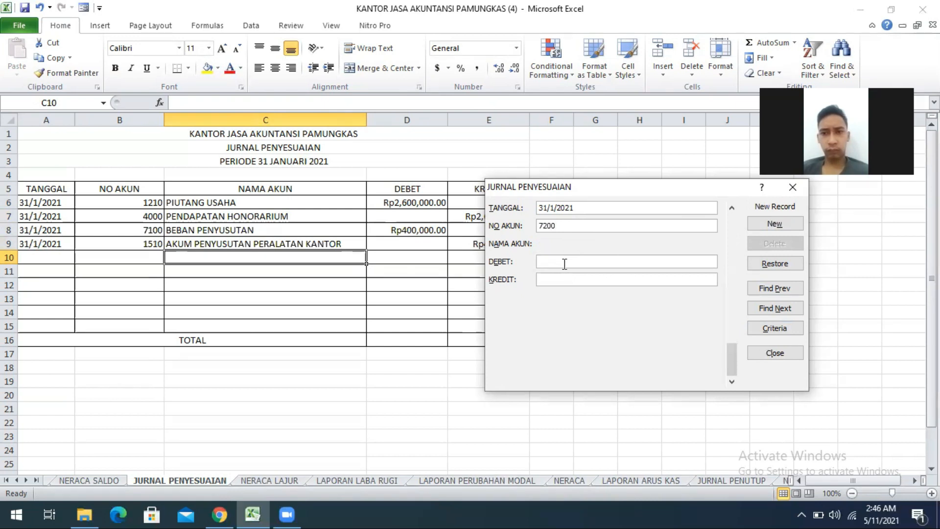
{"action": "type", "text": "300000"}
{"action": "left_click", "coordinate": [772, 221]}
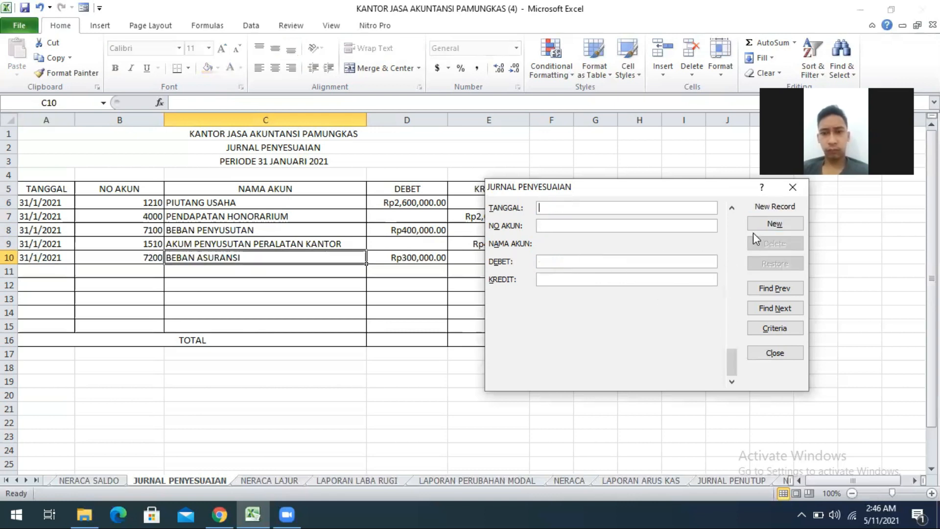
{"action": "left_click", "coordinate": [775, 353]}
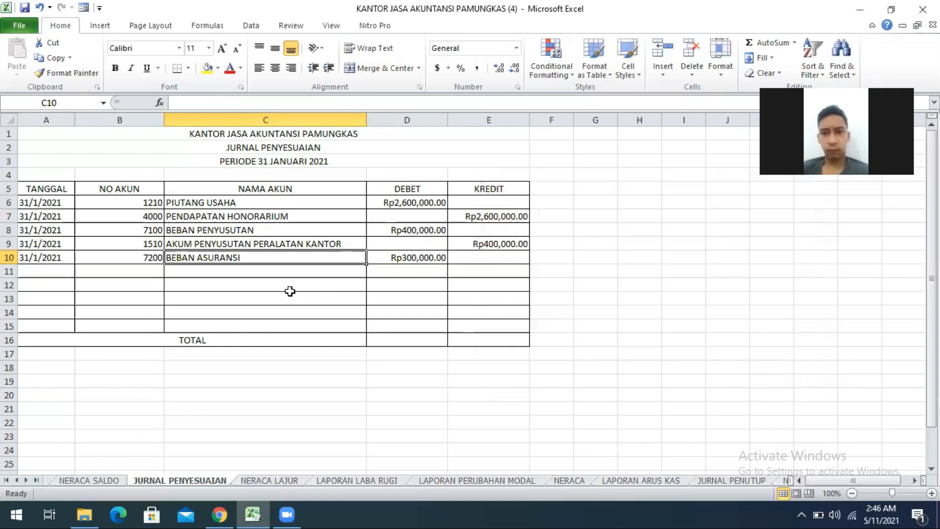
Add the sixth adjusting entry with the data form: TANGGAL 31/1/2021, NO AKUN 1300 and KREDIT 300000.
{"action": "left_click", "coordinate": [230, 273]}
{"action": "left_click", "coordinate": [84, 8]}
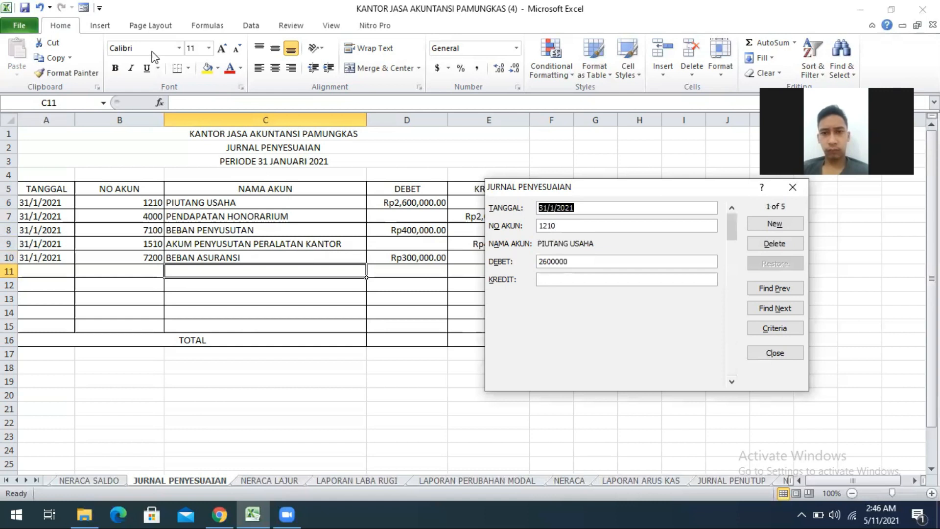
{"action": "left_click", "coordinate": [754, 224]}
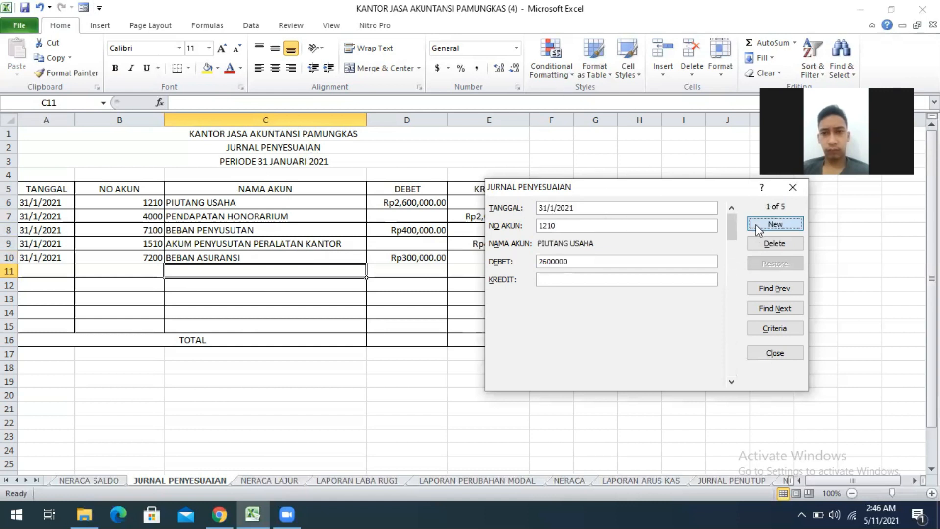
{"action": "type", "text": "31/"}
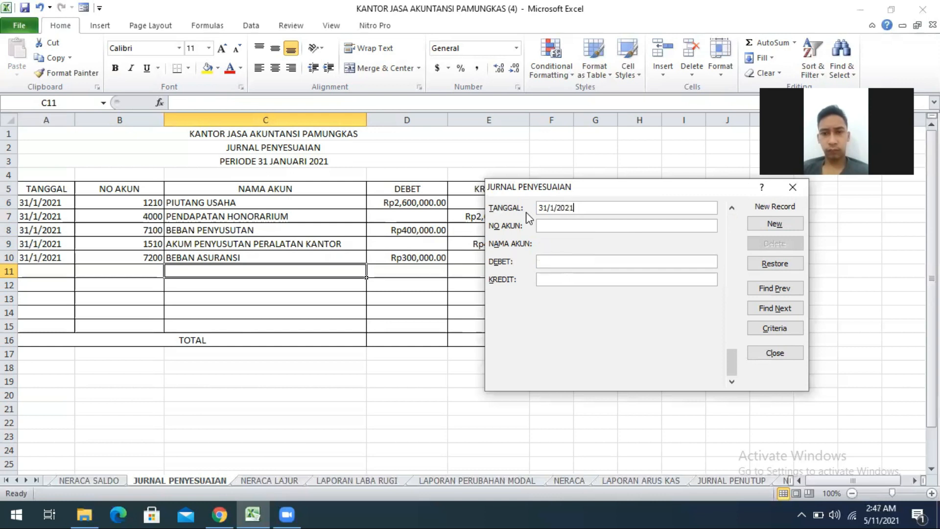
{"action": "left_click", "coordinate": [547, 228]}
{"action": "type", "text": "1300"}
{"action": "left_click", "coordinate": [557, 275]}
{"action": "type", "text": "300000"}
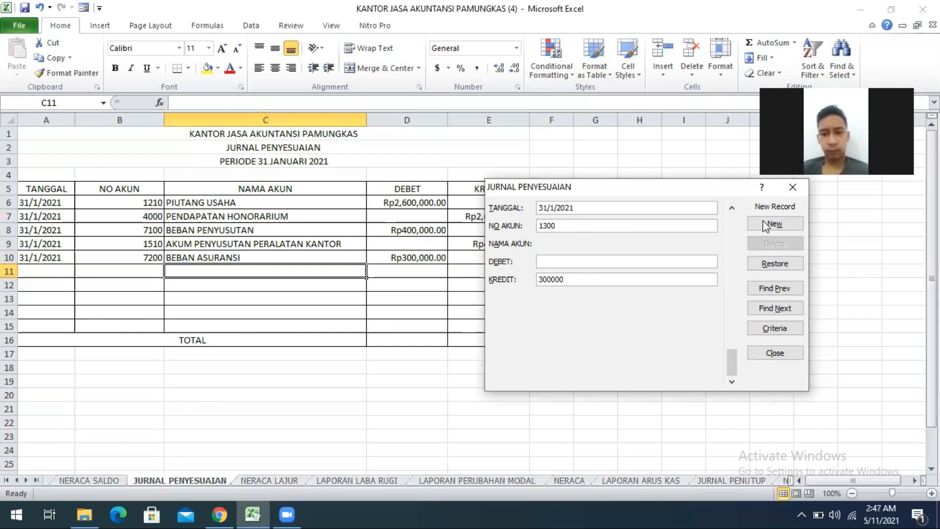
{"action": "left_click", "coordinate": [763, 222]}
{"action": "left_click", "coordinate": [775, 352]}
Record the seventh adjusting entry through the data form with TANGGAL 31/1/2021, NO AKUN 6530 and DEBET 1400000.
{"action": "left_click", "coordinate": [212, 286]}
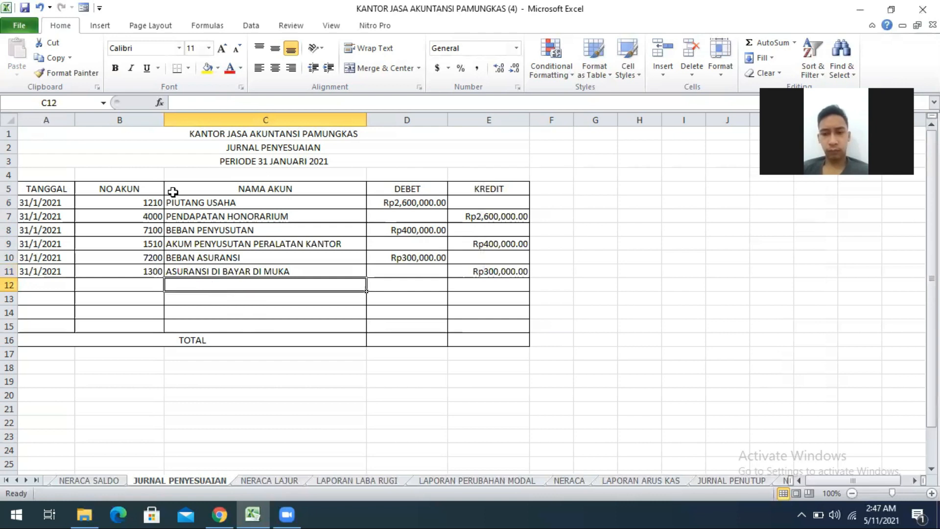
{"action": "left_click", "coordinate": [87, 6]}
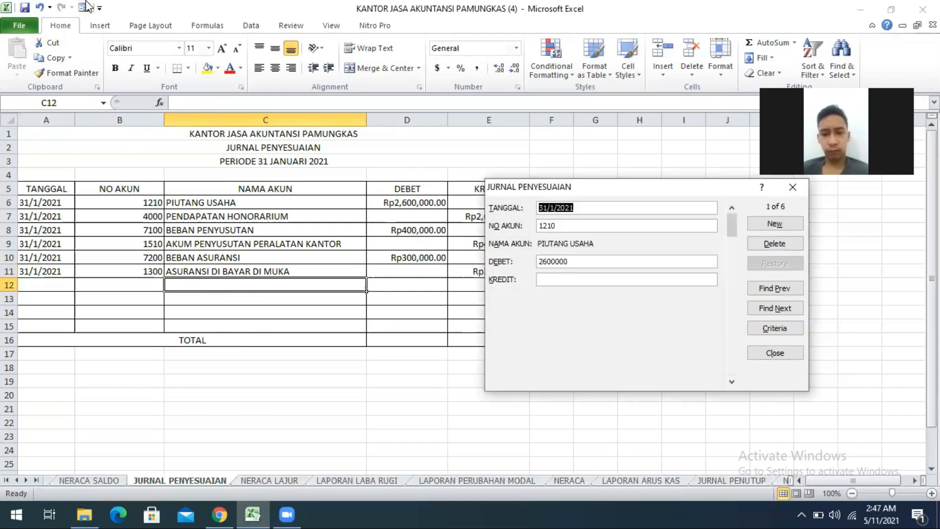
{"action": "left_click", "coordinate": [766, 224]}
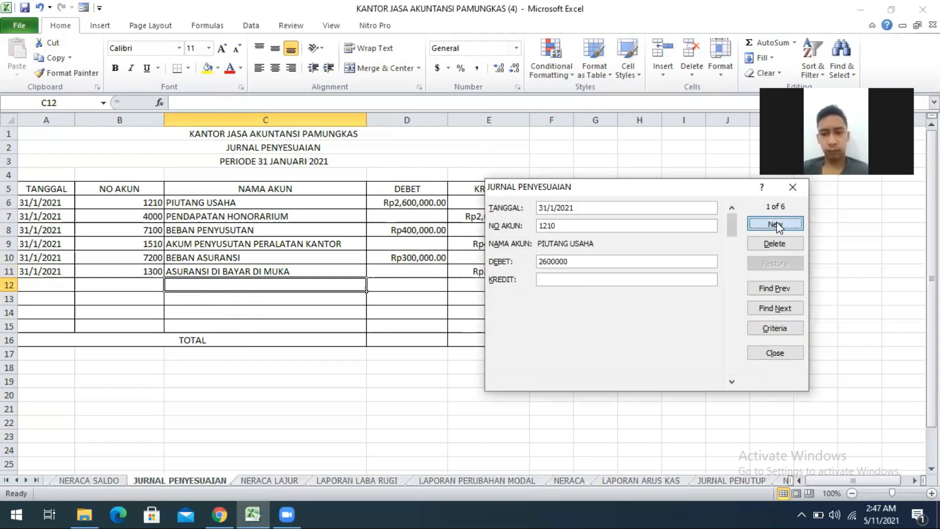
{"action": "type", "text": "2"}
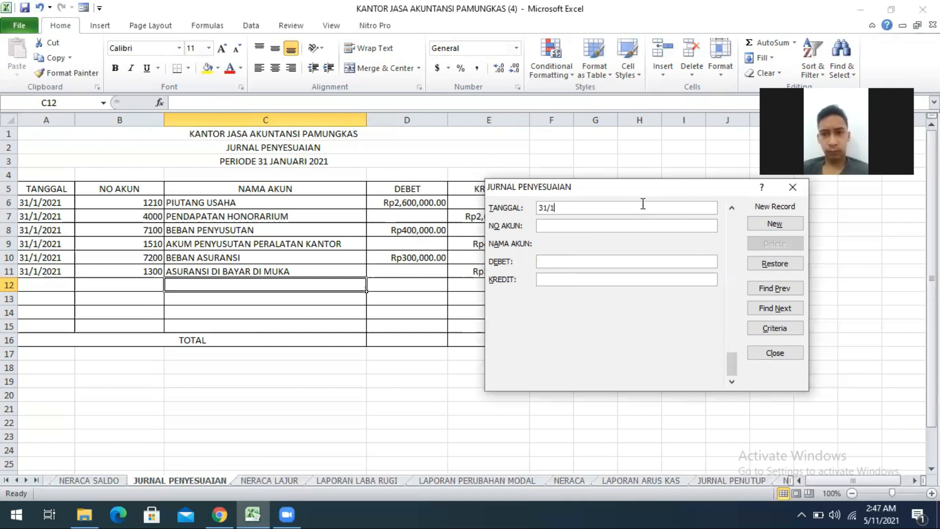
{"action": "type", "text": "1/1/2021"}
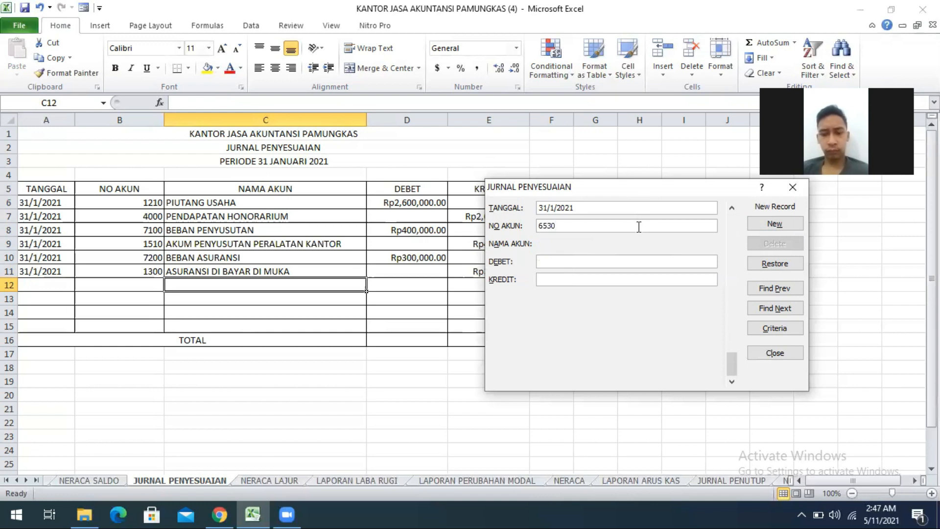
{"action": "left_click", "coordinate": [593, 261]}
{"action": "type", "text": "14--"}
{"action": "key", "text": "BackSpace"}
{"action": "type", "text": "00000"}
{"action": "left_click", "coordinate": [774, 223]}
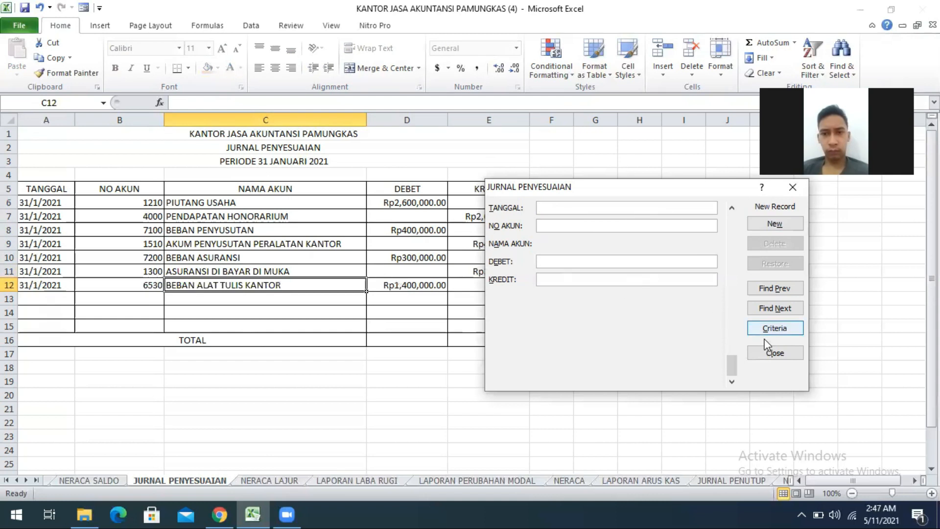
{"action": "left_click", "coordinate": [775, 353]}
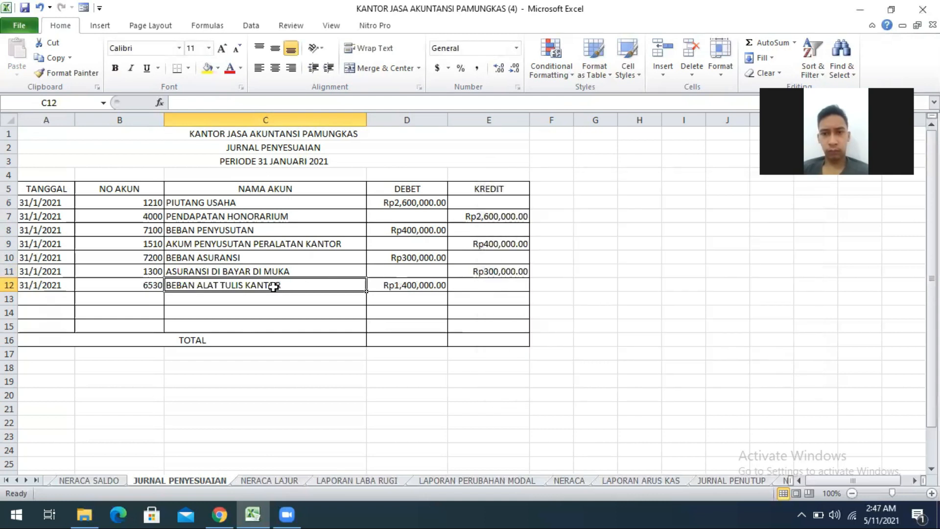
Add the eighth adjusting entry with the data form: TANGGAL 31/1/2021, NO AKUN 1280 and KREDIT 1400000.
{"action": "left_click", "coordinate": [268, 298]}
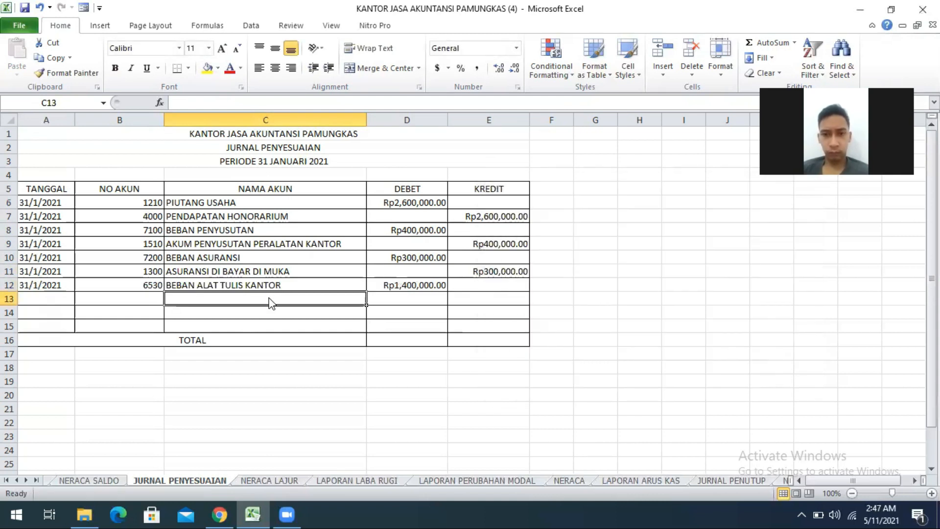
{"action": "left_click", "coordinate": [86, 9]}
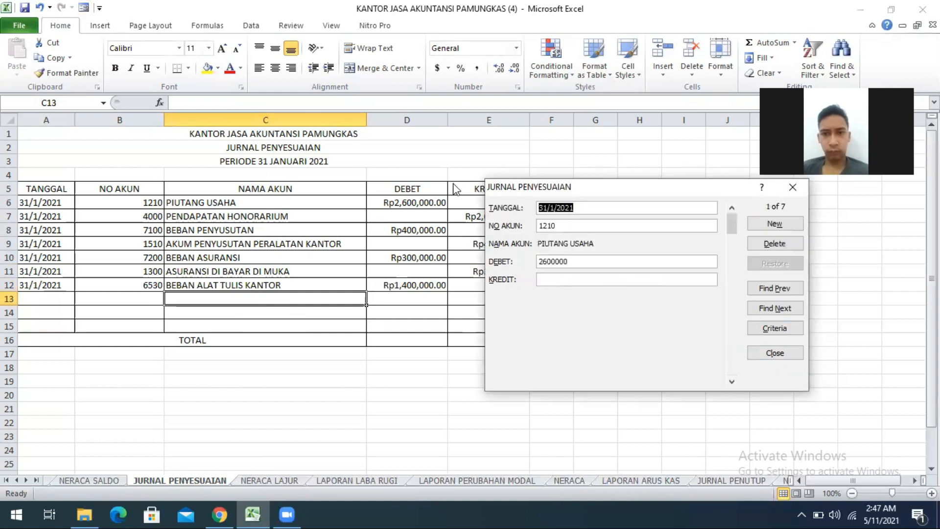
{"action": "key", "text": "Return"}
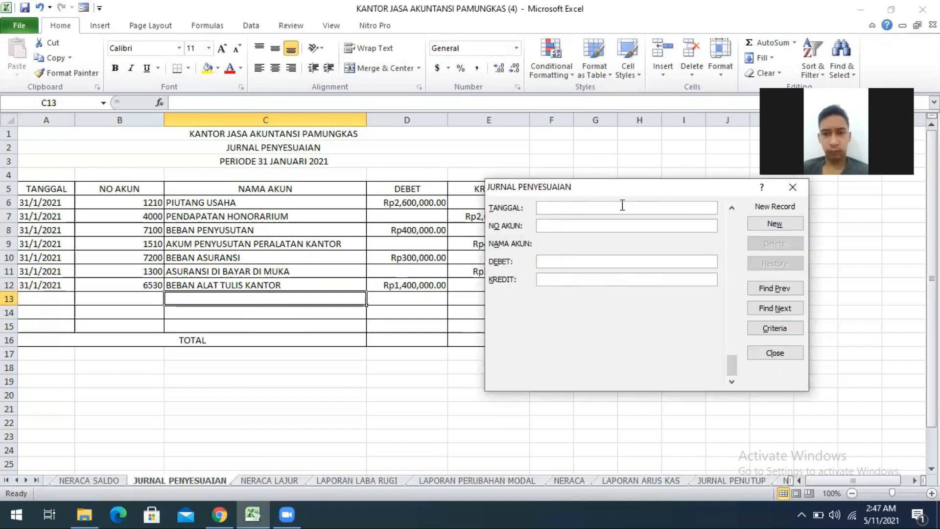
{"action": "type", "text": "31/"}
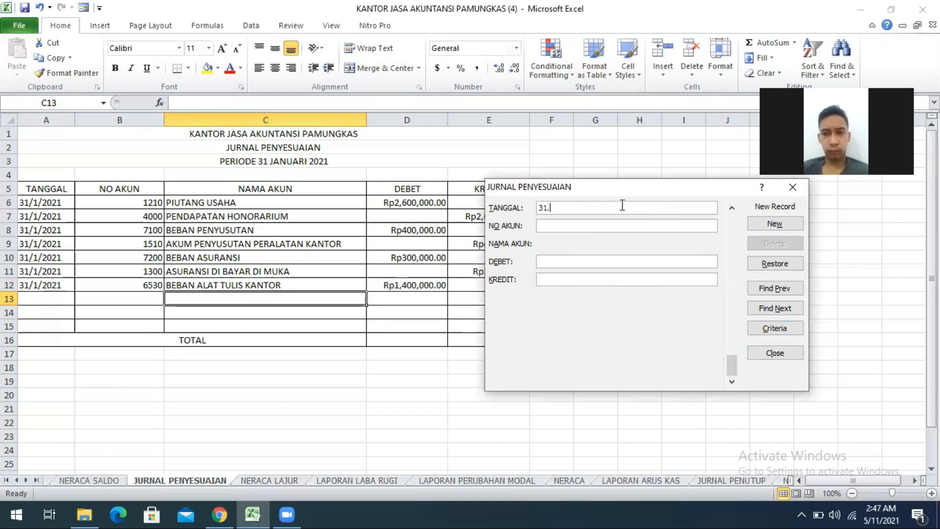
{"action": "type", "text": "1/20"}
{"action": "key", "text": "BackSpace"}
{"action": "key", "text": "BackSpace"}
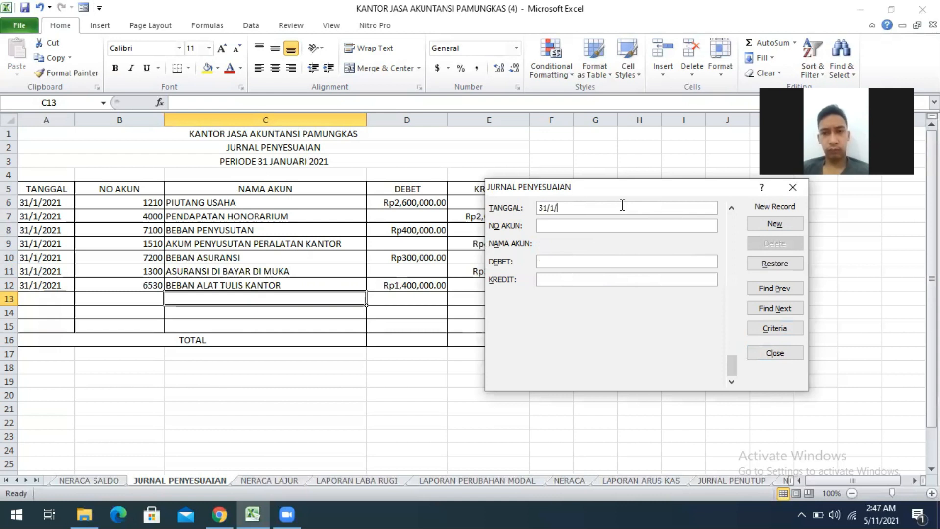
{"action": "type", "text": "2021"}
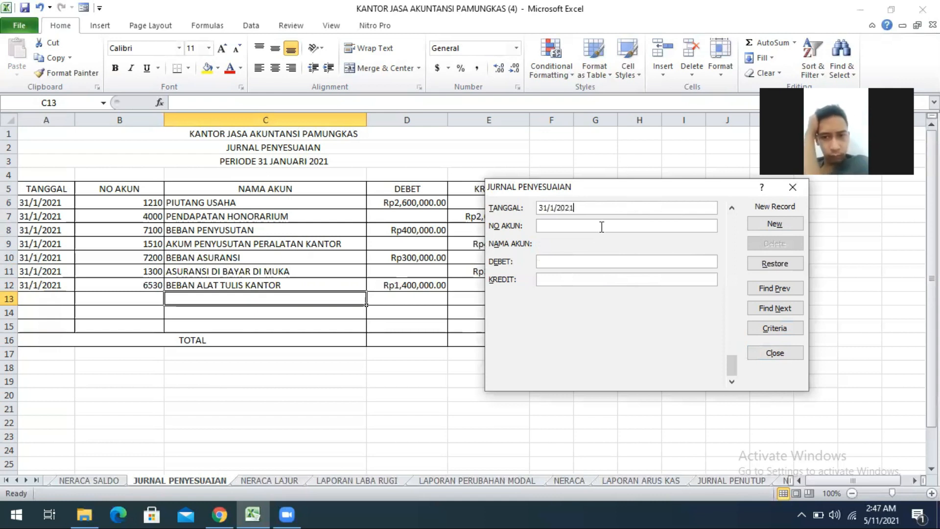
{"action": "type", "text": "1280"}
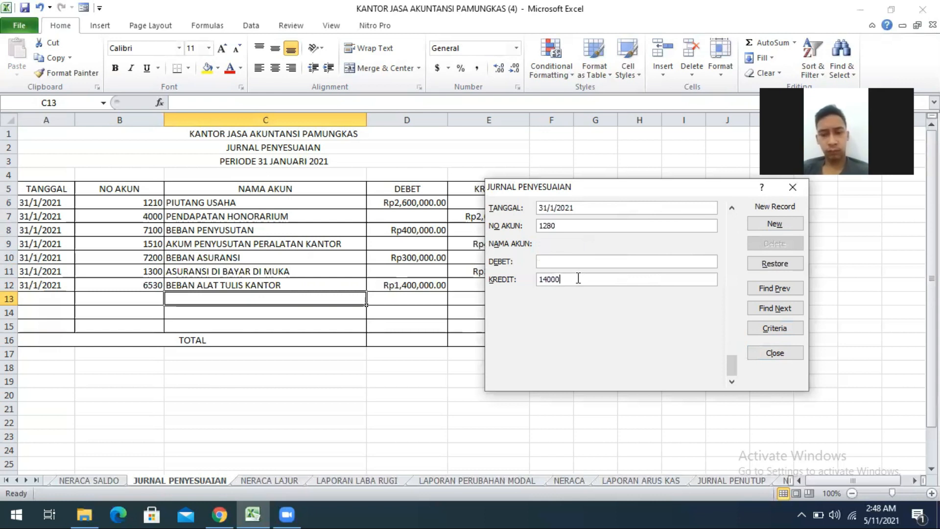
{"action": "left_click", "coordinate": [773, 223]}
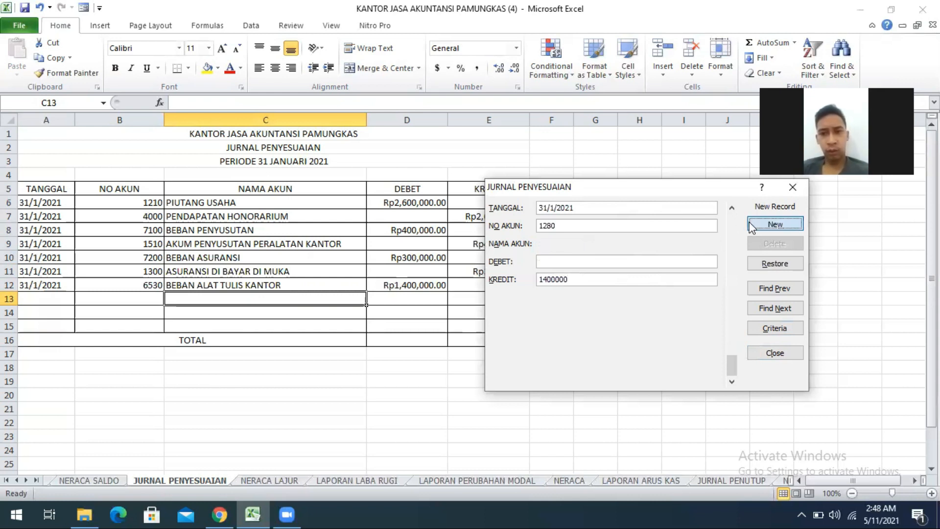
{"action": "left_click", "coordinate": [771, 356]}
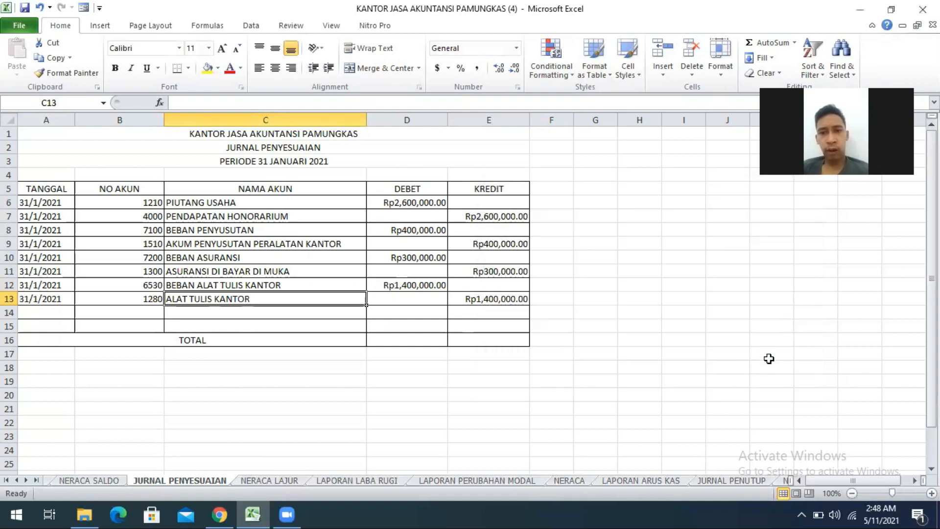
Record the ninth adjusting entry through the data form with TANGGAL 31/1/2021, NO AKUN 7250 and DEBET 1000000.
{"action": "left_click", "coordinate": [283, 311]}
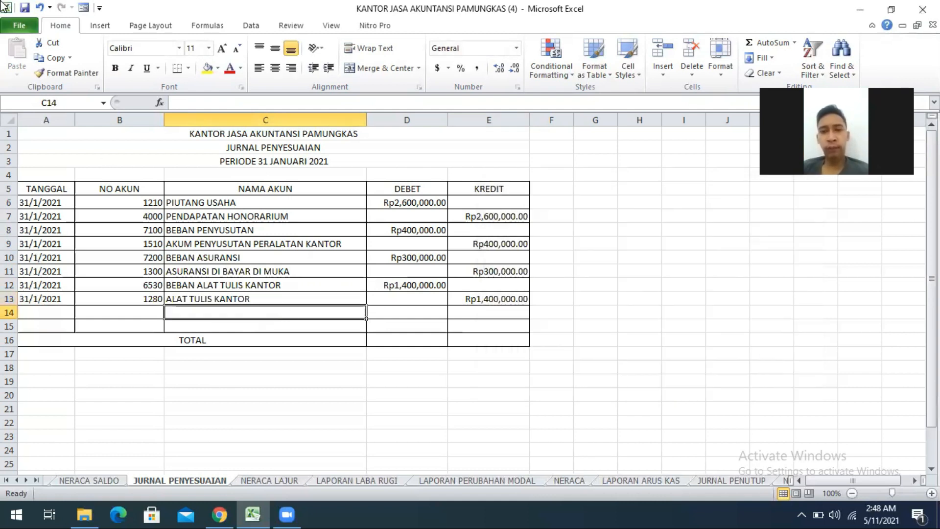
{"action": "left_click", "coordinate": [83, 8]}
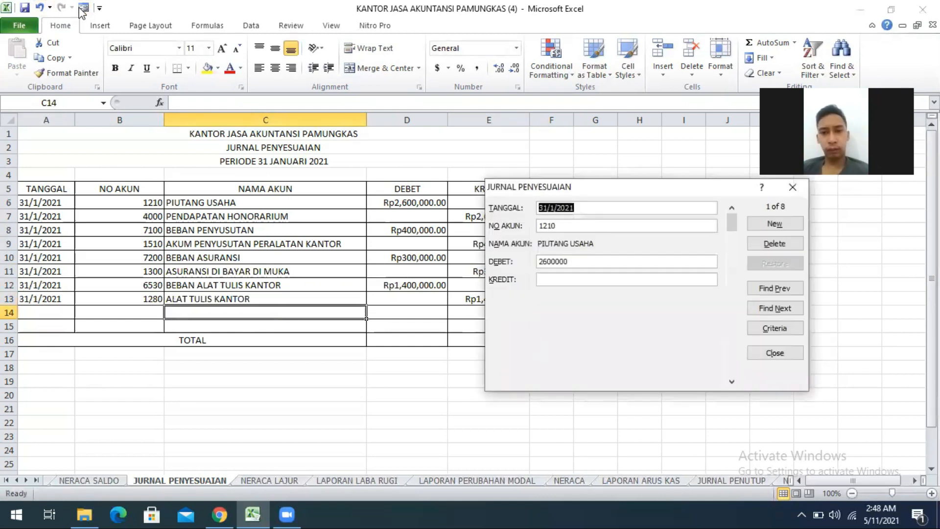
{"action": "left_click", "coordinate": [762, 225]}
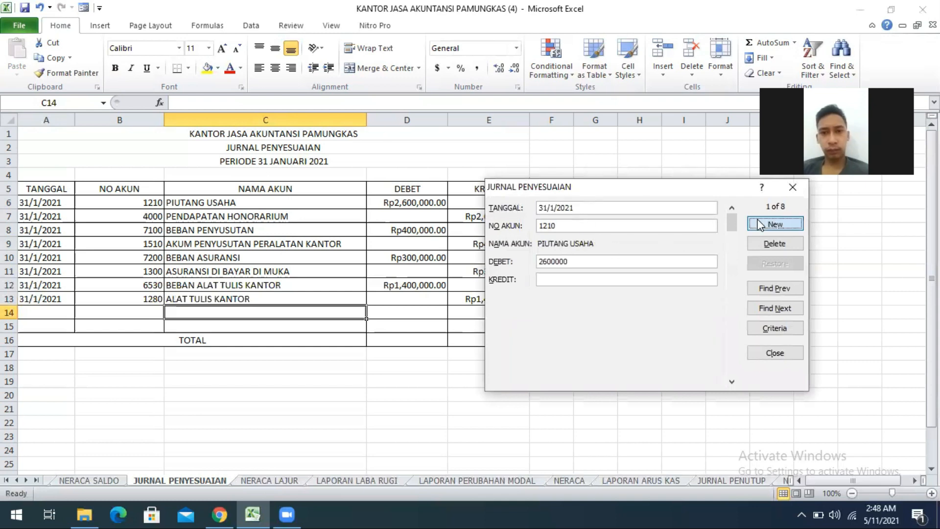
{"action": "type", "text": "31/"}
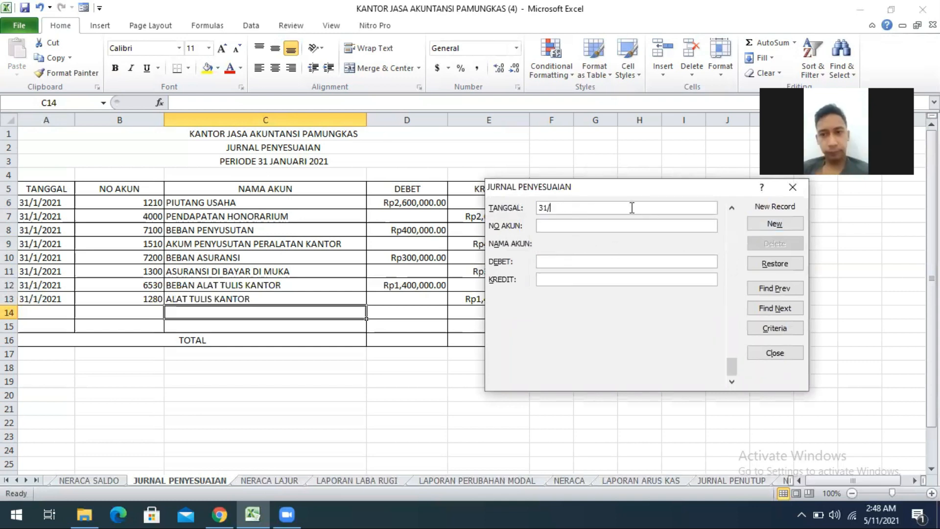
{"action": "type", "text": "1/2021"}
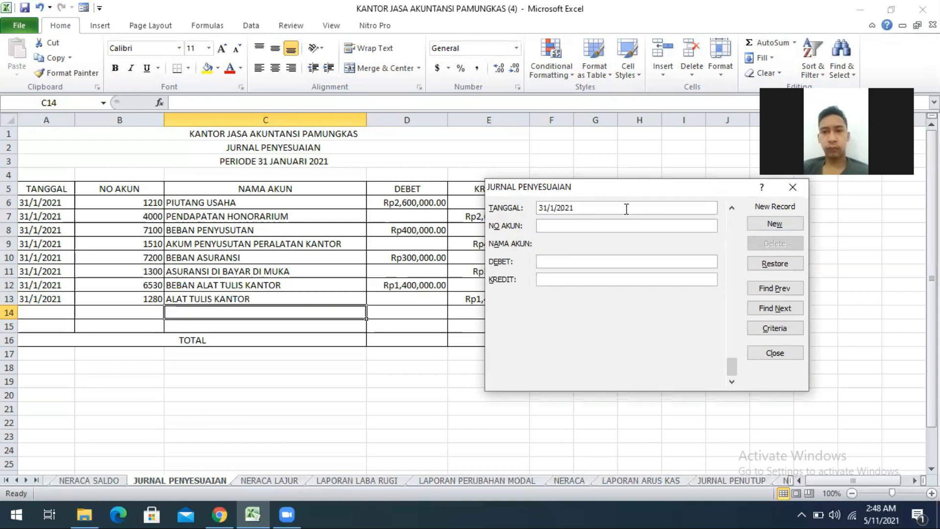
{"action": "left_click", "coordinate": [624, 228]}
{"action": "type", "text": "7250"}
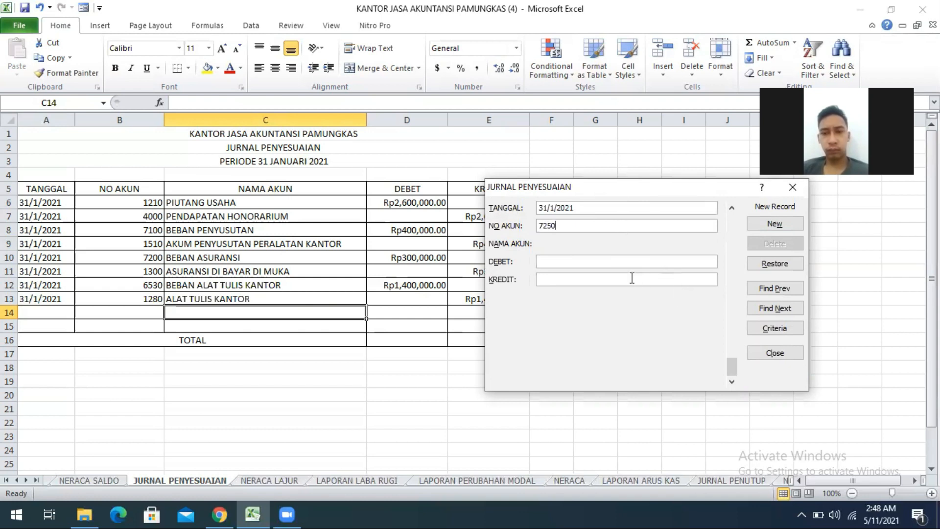
{"action": "left_click", "coordinate": [564, 259]}
{"action": "type", "text": "1000000"}
{"action": "left_click", "coordinate": [753, 227]}
{"action": "left_click", "coordinate": [772, 353]}
Add the tenth adjusting entry with the data form: TANGGAL 31/1/2021, NO AKUN 21001 and KREDIT 1000000.
{"action": "left_click", "coordinate": [84, 8]}
{"action": "left_click", "coordinate": [778, 226]}
{"action": "type", "text": "2"}
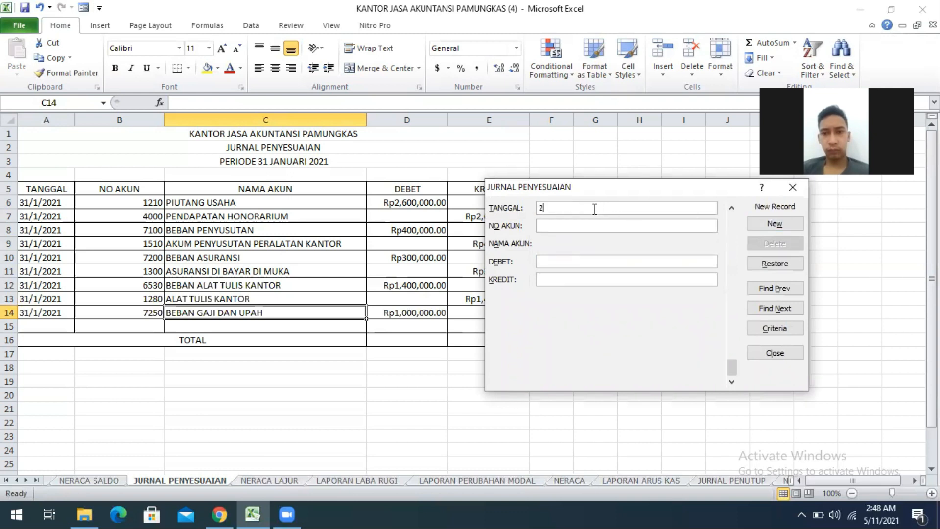
{"action": "type", "text": "1/1/202"}
{"action": "type", "text": "2100"}
{"action": "type", "text": "10"}
{"action": "type", "text": "00000"}
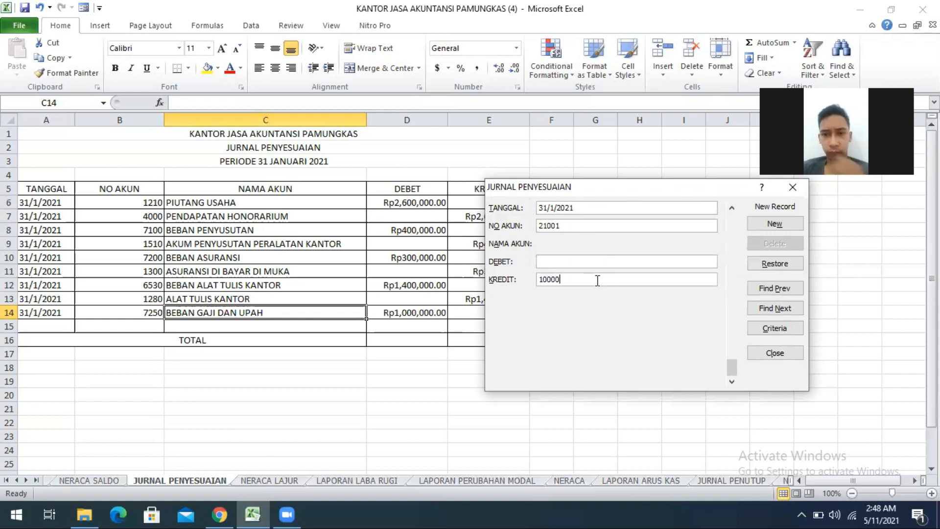
{"action": "left_click", "coordinate": [753, 227]}
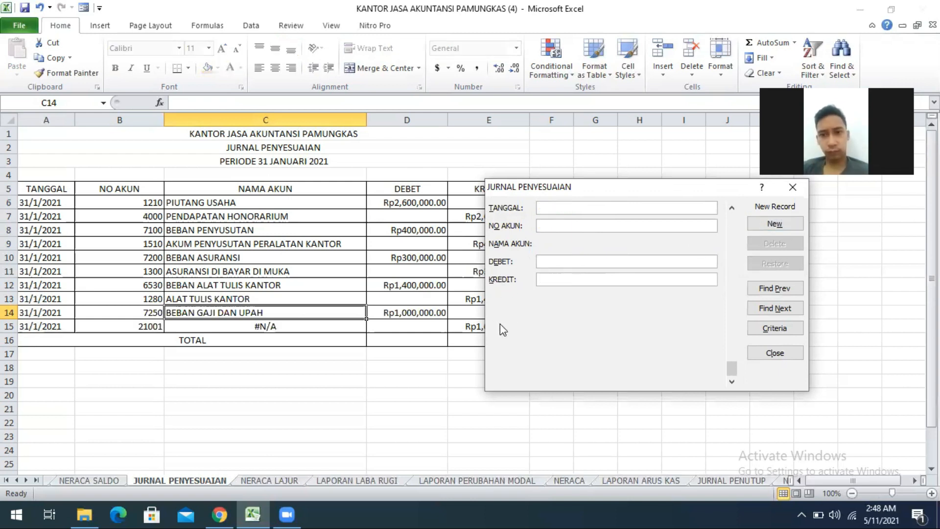
{"action": "left_click", "coordinate": [766, 352]}
Try to reopen the data form from the tenth entry's NAMA AKUN cell, C15.
{"action": "left_click", "coordinate": [289, 335]}
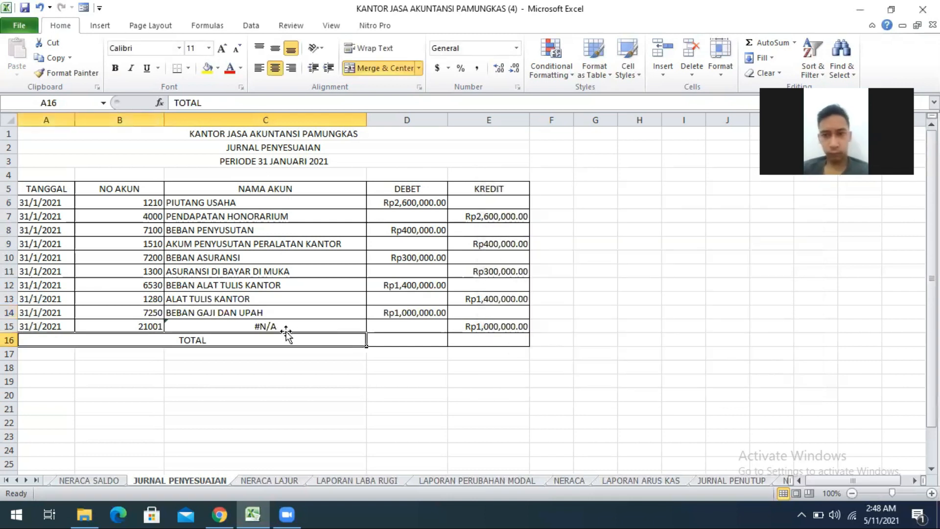
{"action": "left_click", "coordinate": [245, 325]}
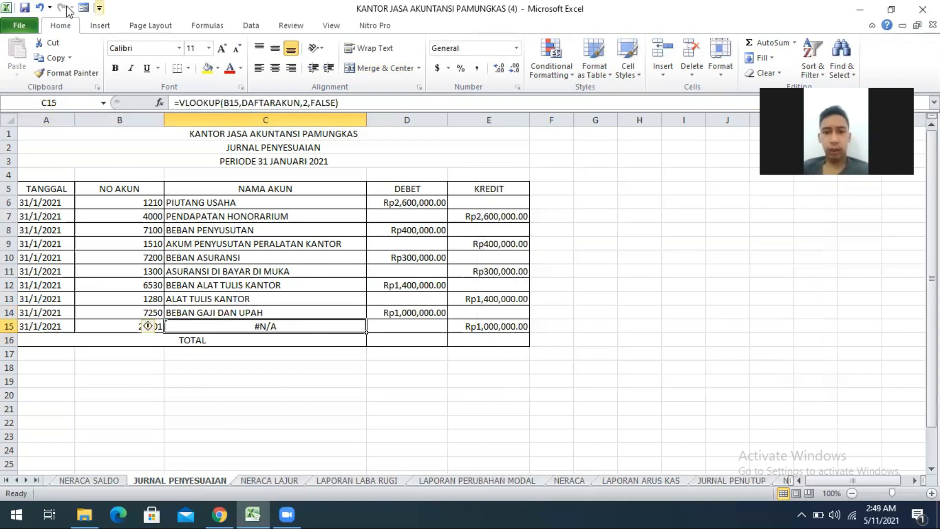
{"action": "left_click", "coordinate": [85, 9]}
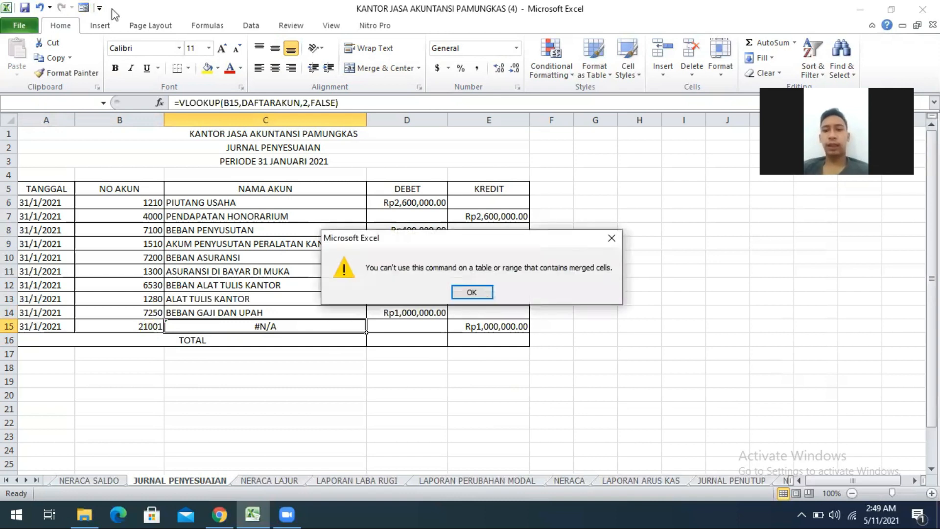
{"action": "left_click", "coordinate": [607, 236]}
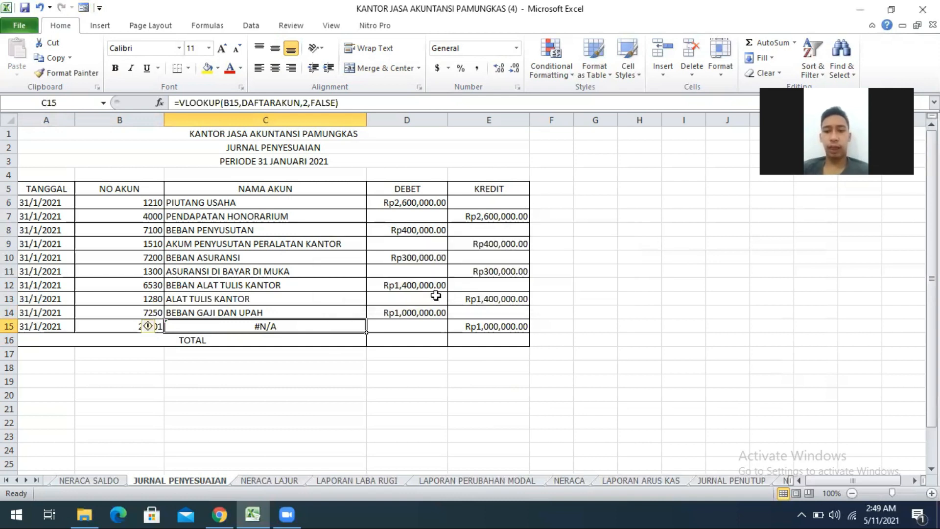
Total the DEBET column of the JURNAL PENYESUAIAN sheet in D16 with =SUM(D6:D14).
{"action": "left_click", "coordinate": [410, 336]}
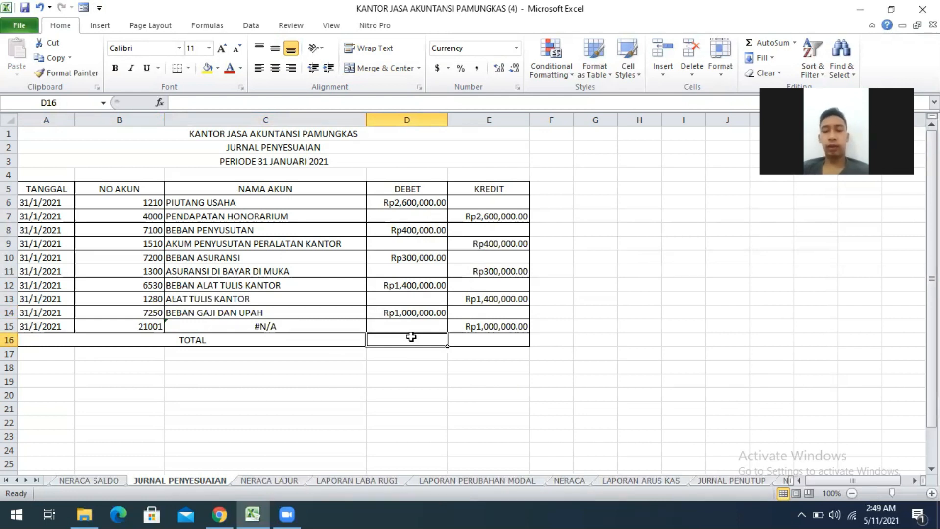
{"action": "type", "text": "=SUM"}
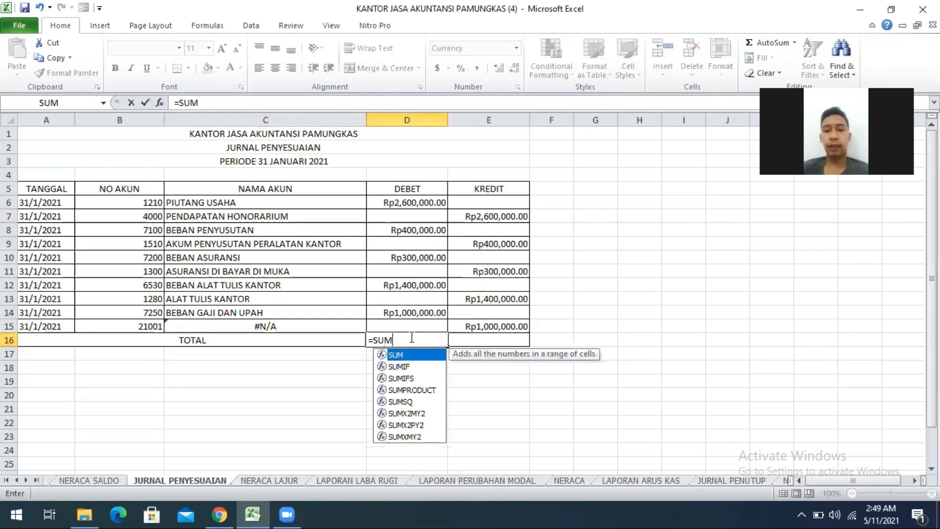
{"action": "type", "text": "("}
{"action": "left_click", "coordinate": [399, 205]}
{"action": "left_click_drag", "start_coordinate": [398, 206], "coordinate": [398, 312]}
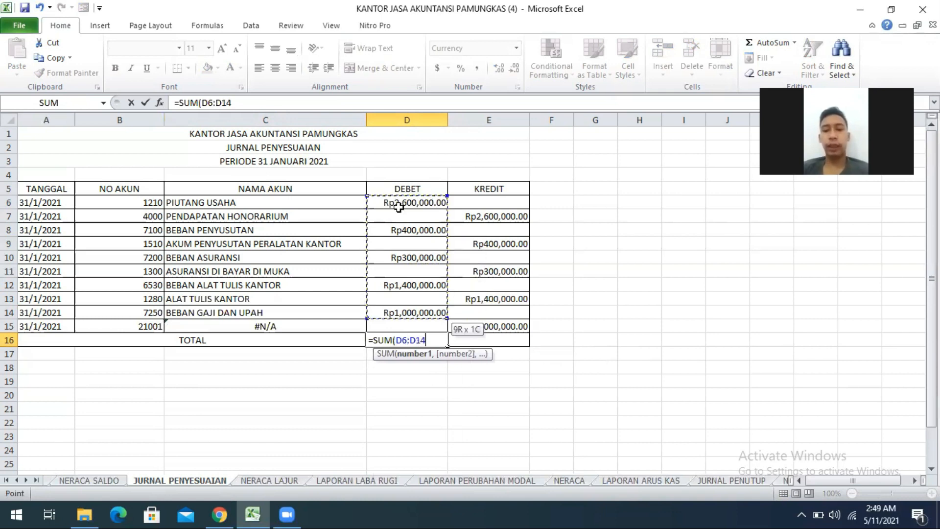
{"action": "type", "text": ")"}
{"action": "key", "text": "Return"}
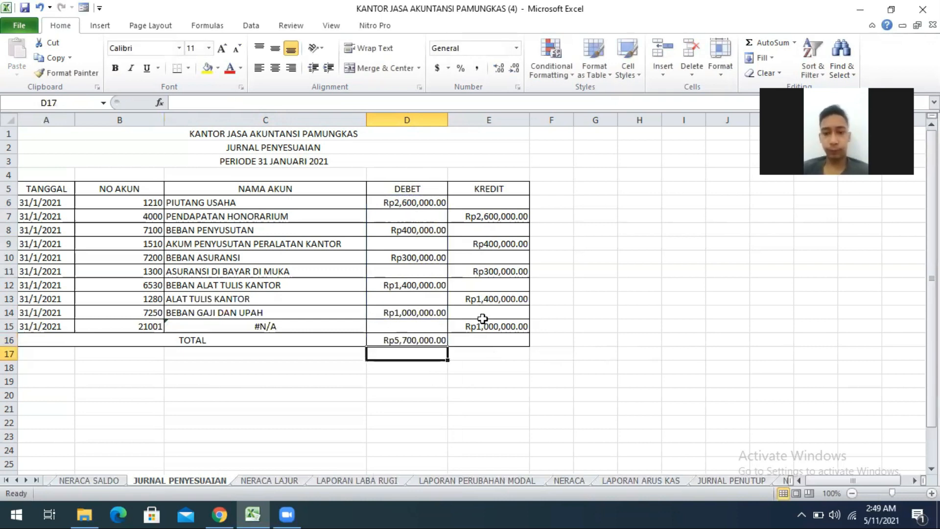
{"action": "left_click", "coordinate": [438, 339]}
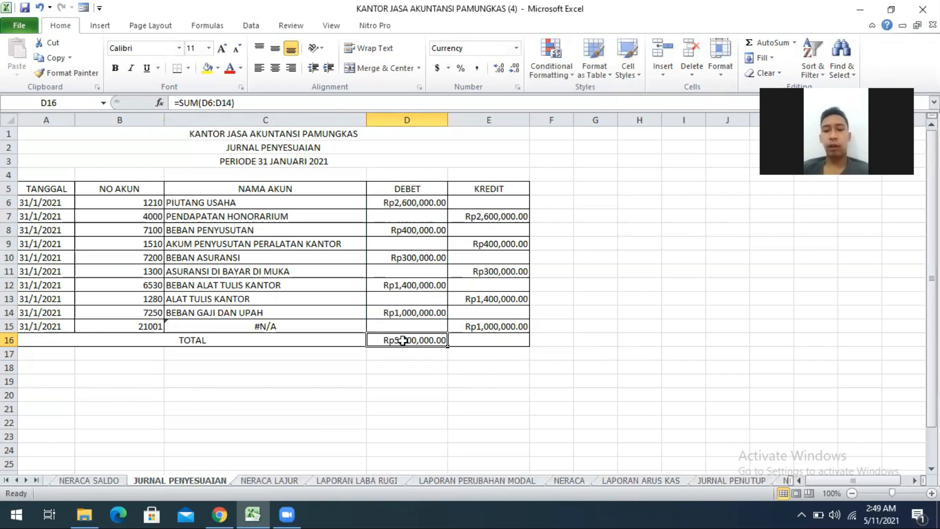
Total the KREDIT column of the adjusting journal in E16 with =SUM(E7:E15).
{"action": "left_click", "coordinate": [469, 338]}
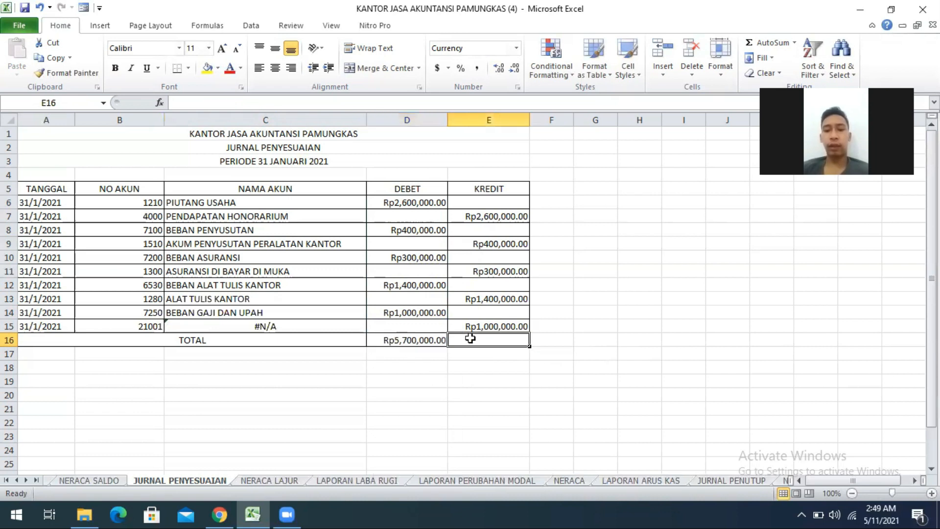
{"action": "type", "text": "=SSUM"}
{"action": "key", "text": "BackSpace"}
{"action": "key", "text": "BackSpace"}
{"action": "key", "text": "BackSpace"}
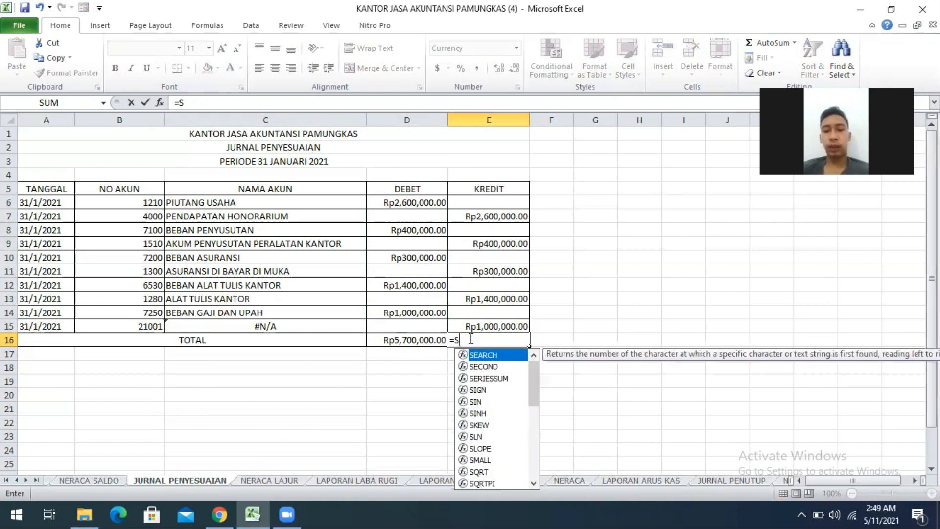
{"action": "type", "text": "UM"}
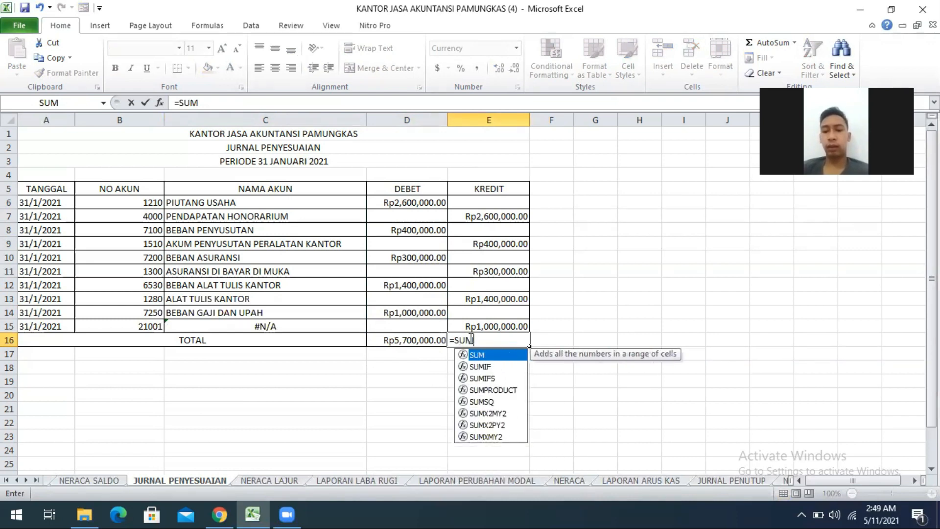
{"action": "type", "text": "("}
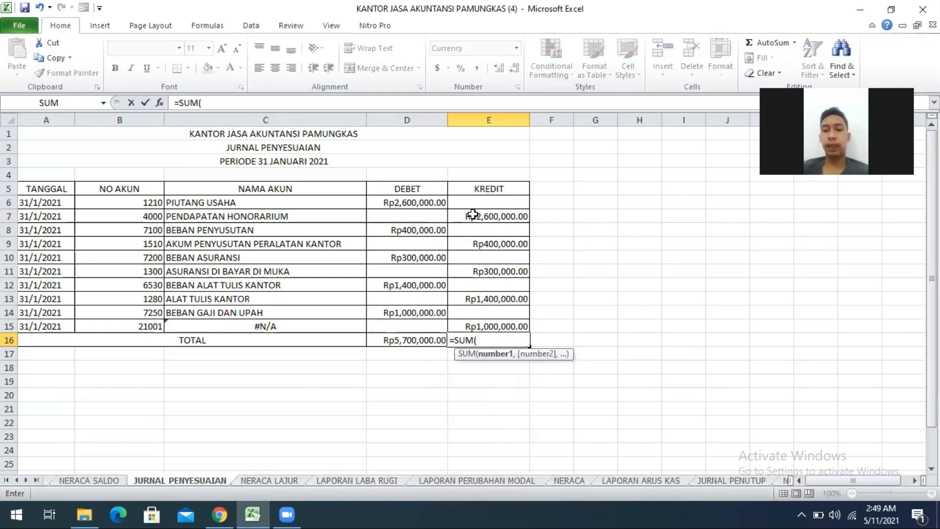
{"action": "left_click_drag", "start_coordinate": [473, 214], "coordinate": [472, 313]}
{"action": "key", "text": "shift+Down"}
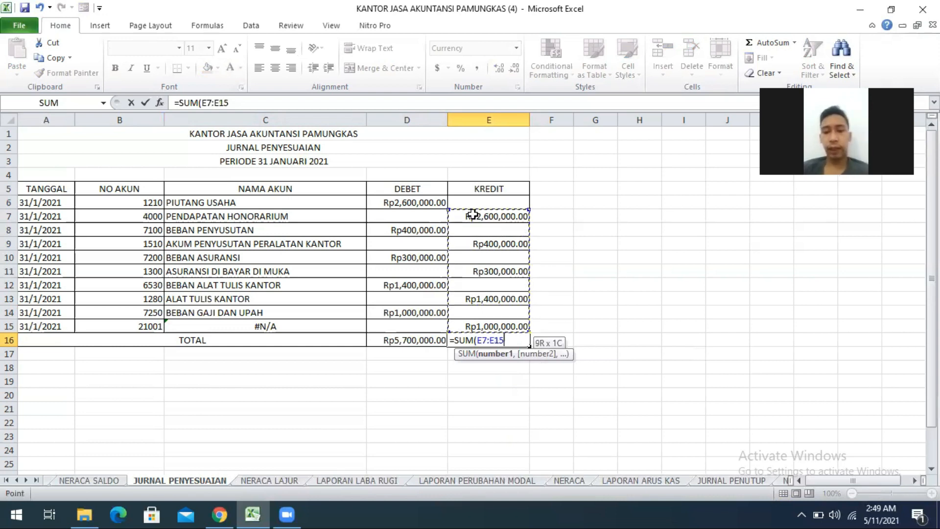
{"action": "type", "text": "0"}
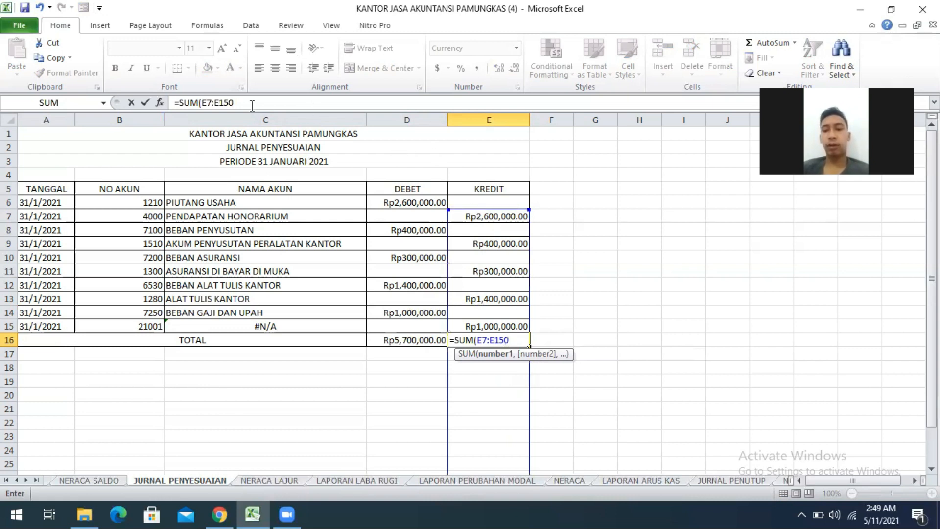
{"action": "key", "text": "BackSpace"}
{"action": "type", "text": ")"}
{"action": "key", "text": "Return"}
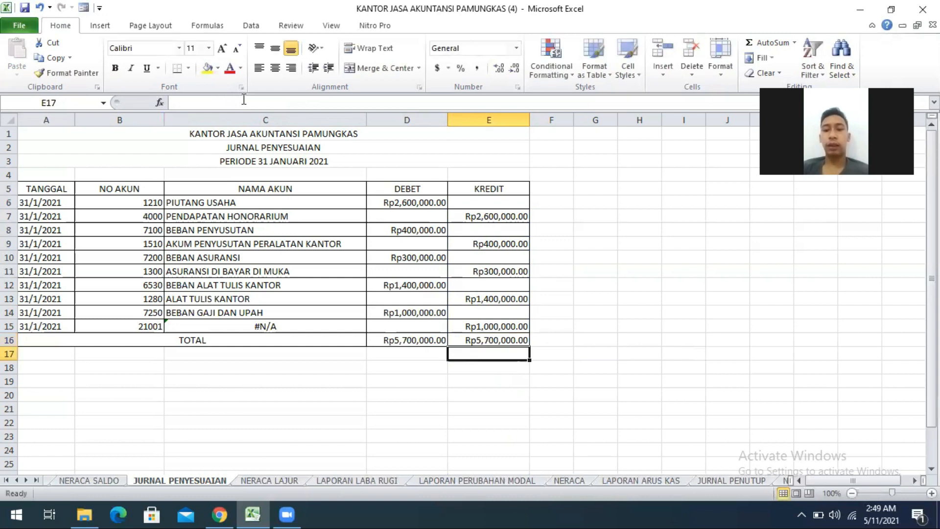
{"action": "left_click", "coordinate": [468, 342]}
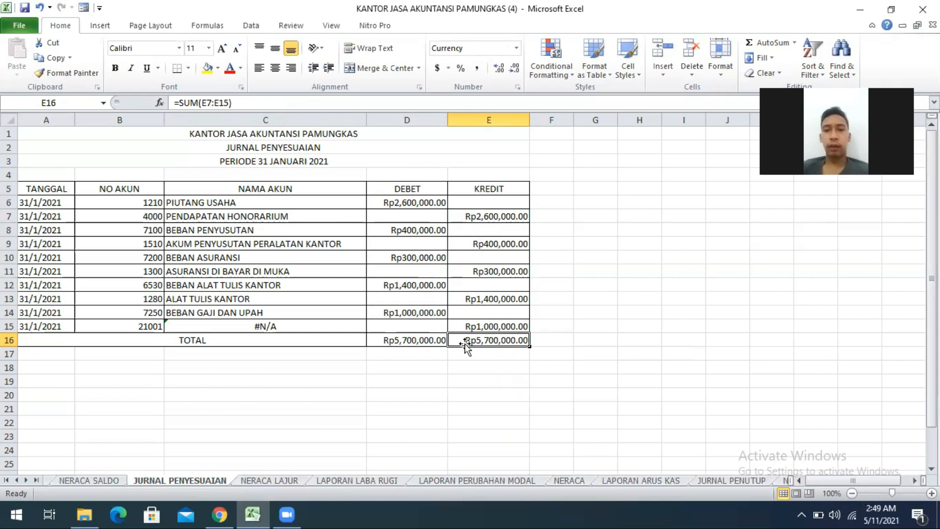
{"action": "left_click", "coordinate": [428, 357]}
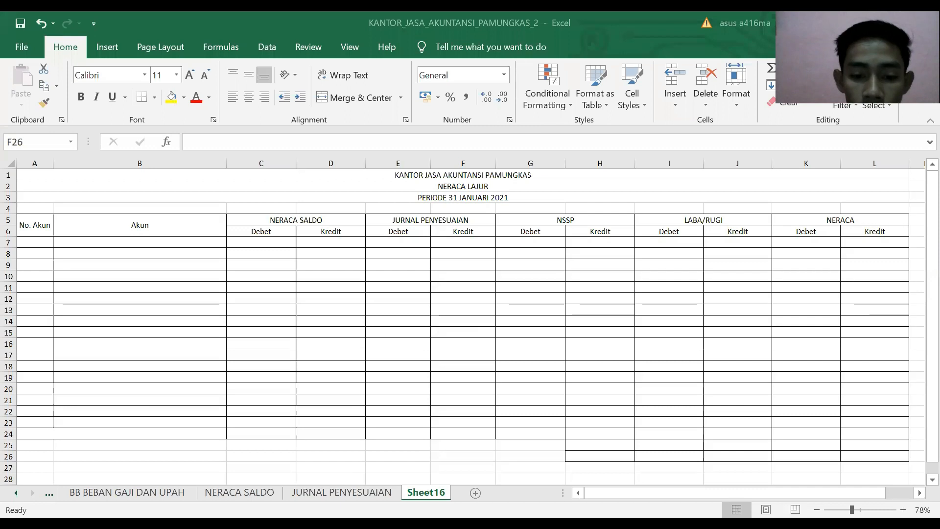
Rename the worksheet Sheet16 as NERACA LAJUR.
{"action": "left_click", "coordinate": [442, 486]}
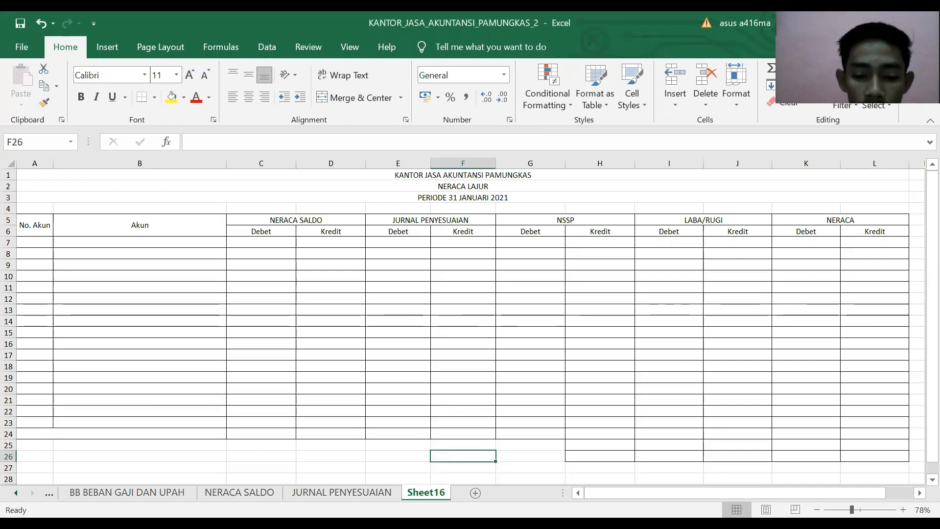
{"action": "double_click", "coordinate": [439, 491]}
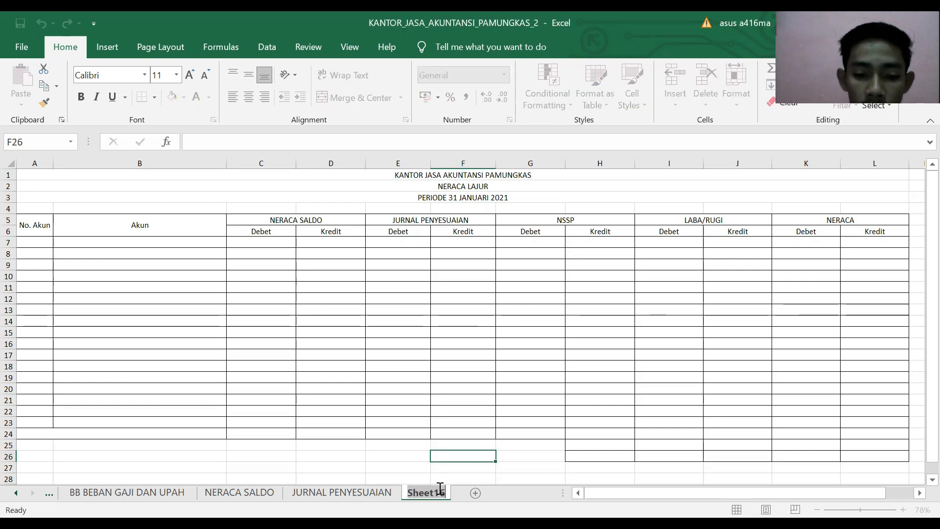
{"action": "key", "text": "BackSpace"}
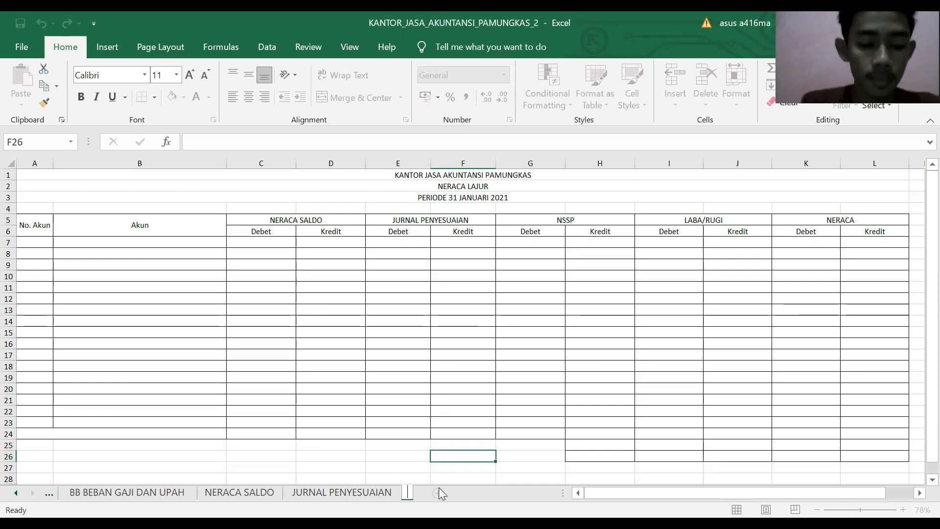
{"action": "type", "text": "NER"}
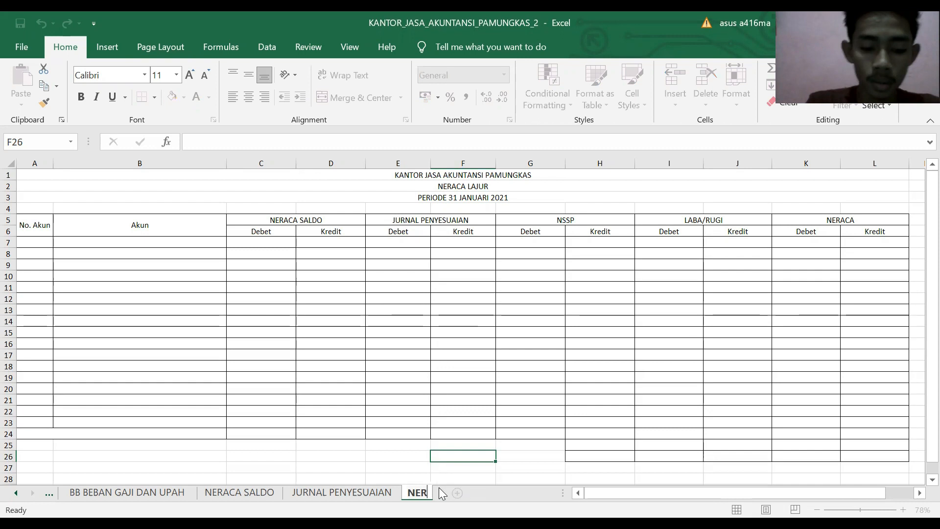
{"action": "type", "text": "ACA LAJUR"}
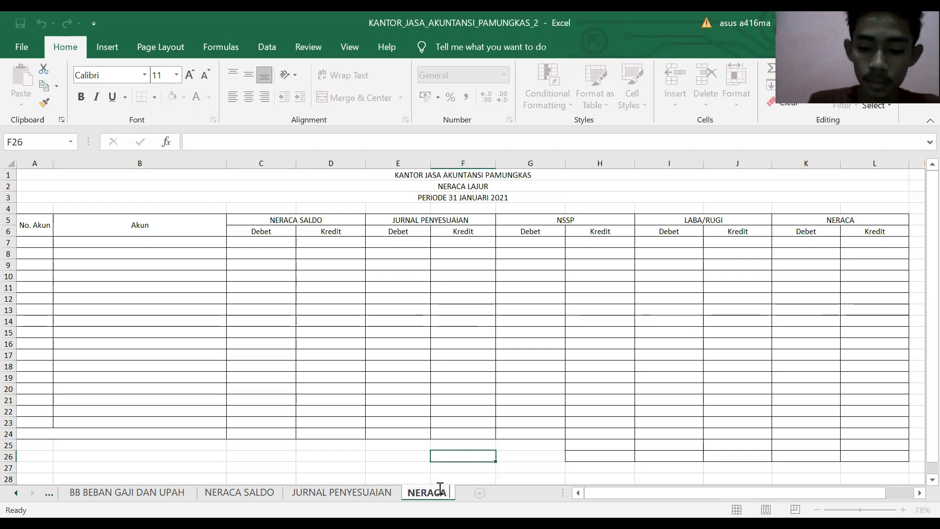
{"action": "left_click", "coordinate": [405, 458]}
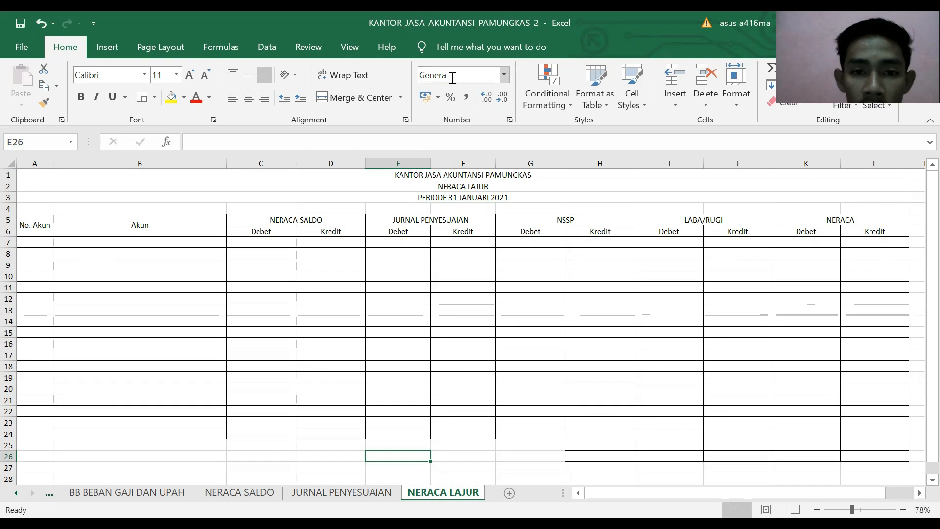
Apply the Accounting number format to the worksheet table's amount cells, C7:L26.
{"action": "left_click", "coordinate": [253, 240]}
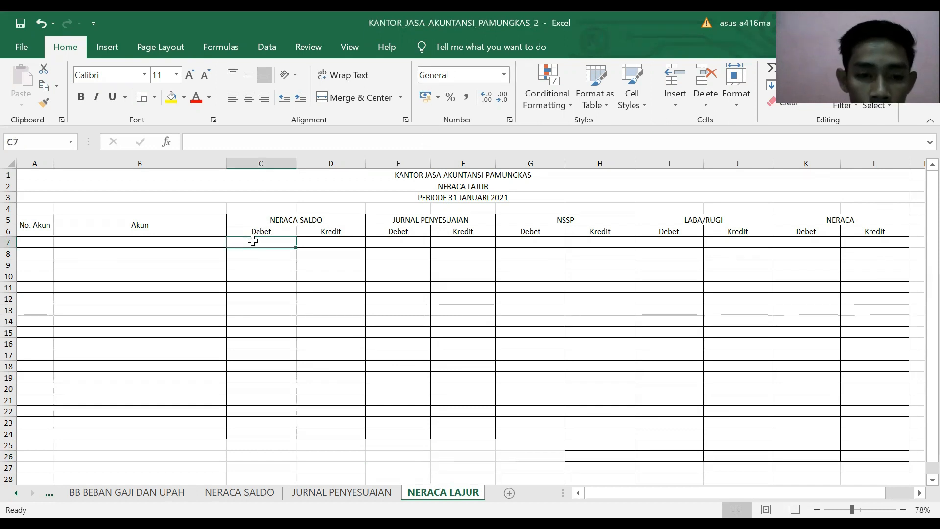
{"action": "left_click_drag", "start_coordinate": [253, 241], "coordinate": [864, 452]}
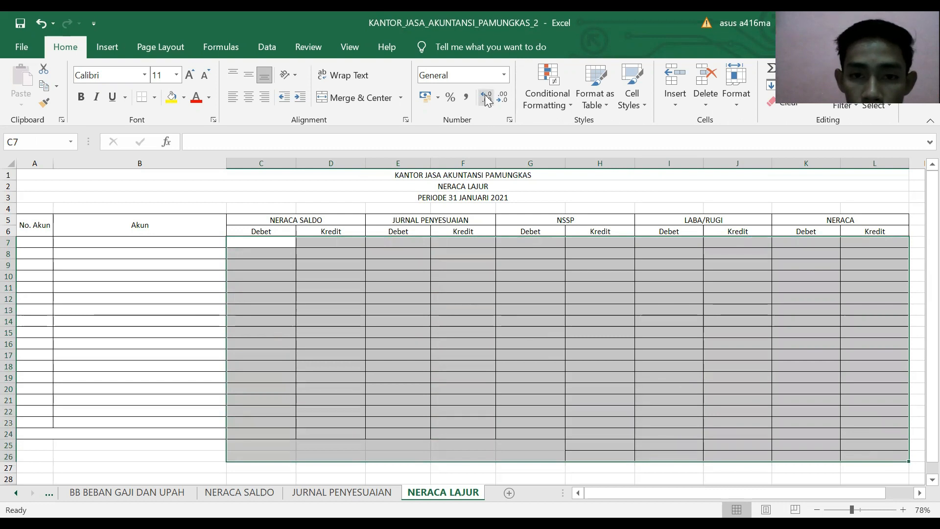
{"action": "left_click", "coordinate": [504, 75]}
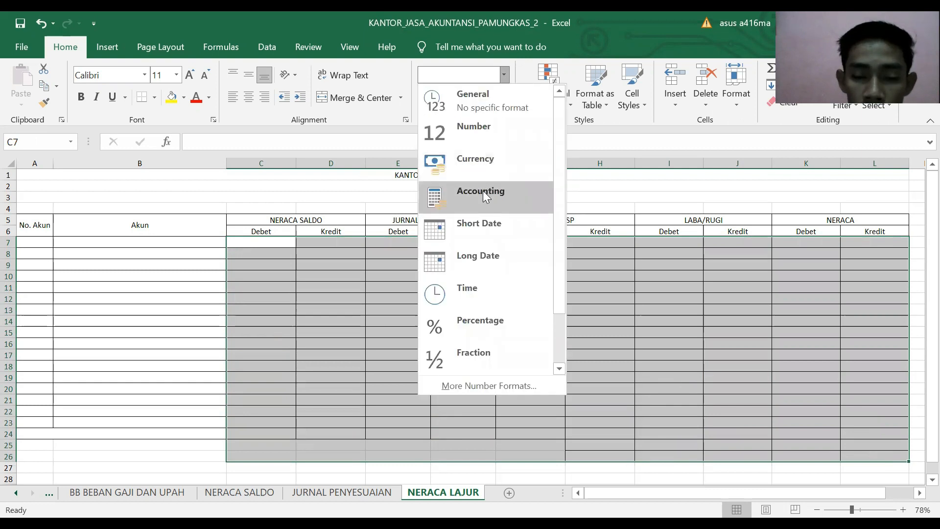
{"action": "left_click", "coordinate": [484, 191]}
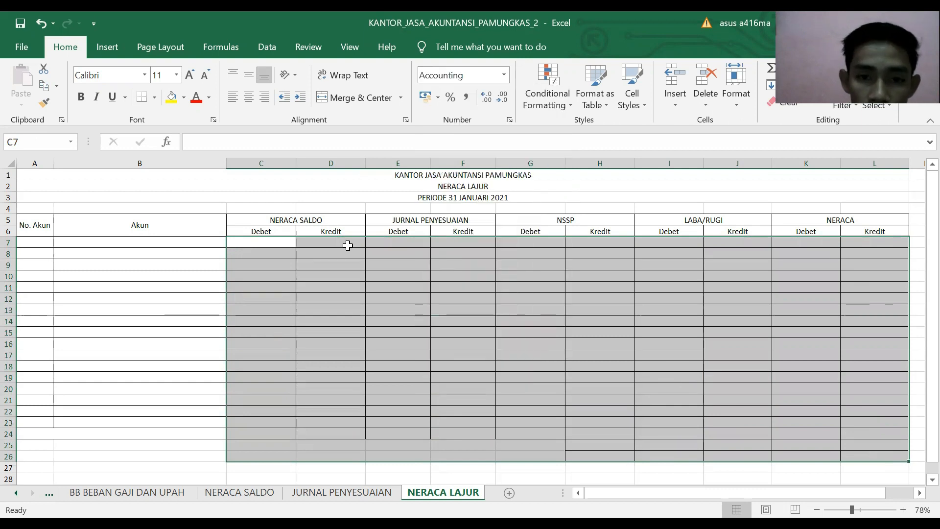
{"action": "left_click", "coordinate": [204, 279]}
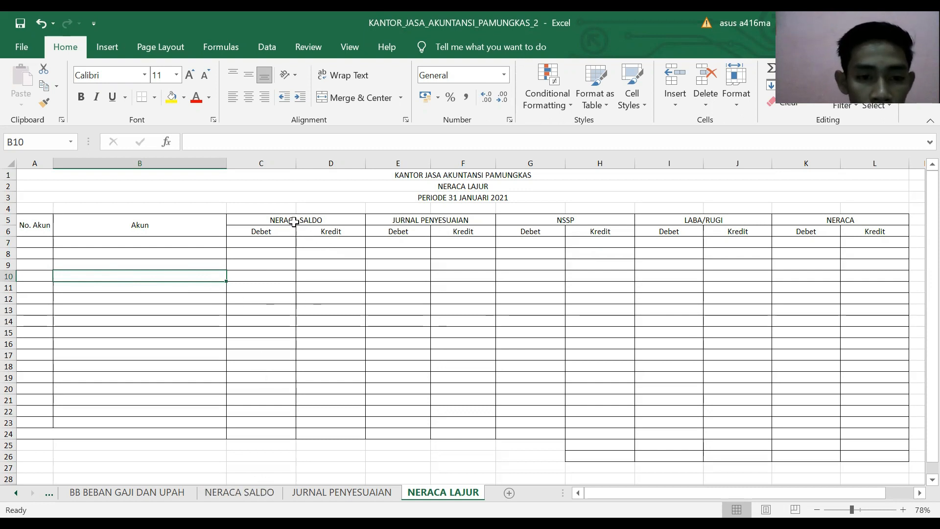
Copy the trial balance accounts, amounts and total row, A7:D24, from the NERACA SALDO sheet.
{"action": "left_click", "coordinate": [240, 492]}
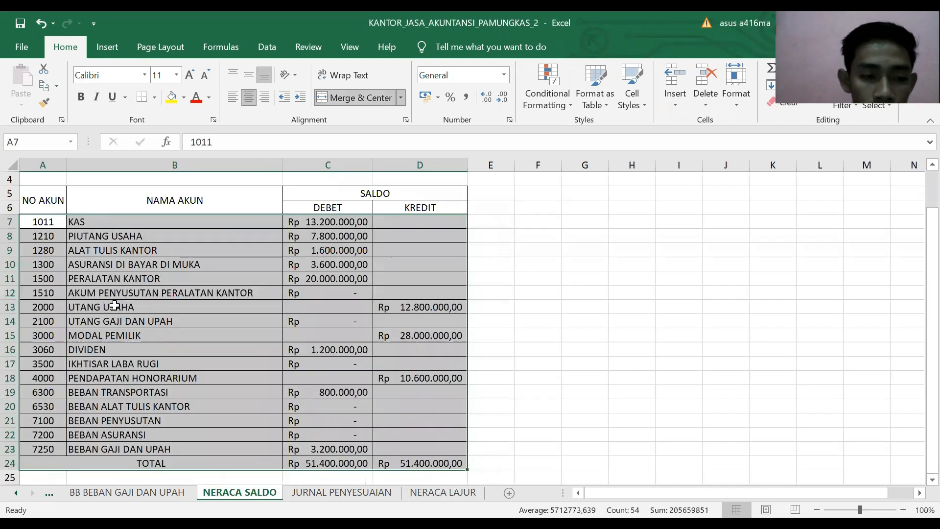
{"action": "left_click", "coordinate": [57, 221]}
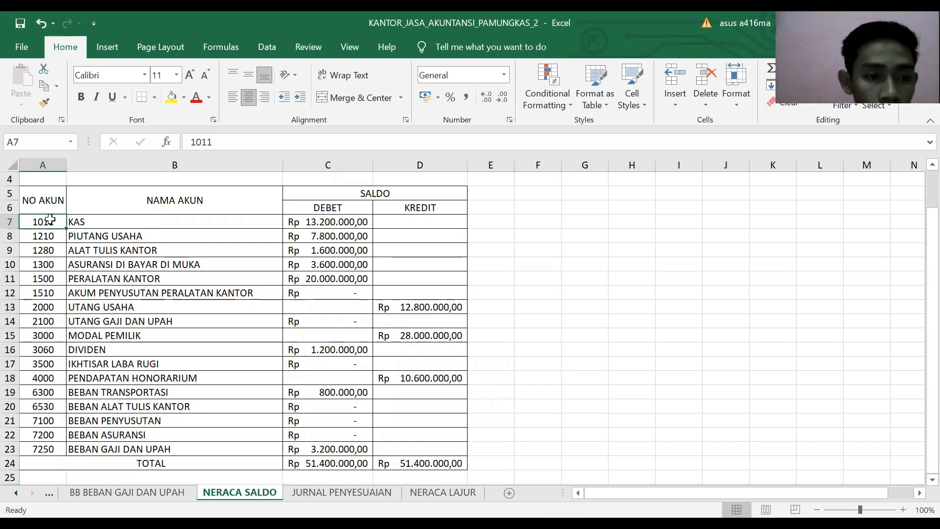
{"action": "left_click_drag", "start_coordinate": [51, 220], "coordinate": [424, 461]}
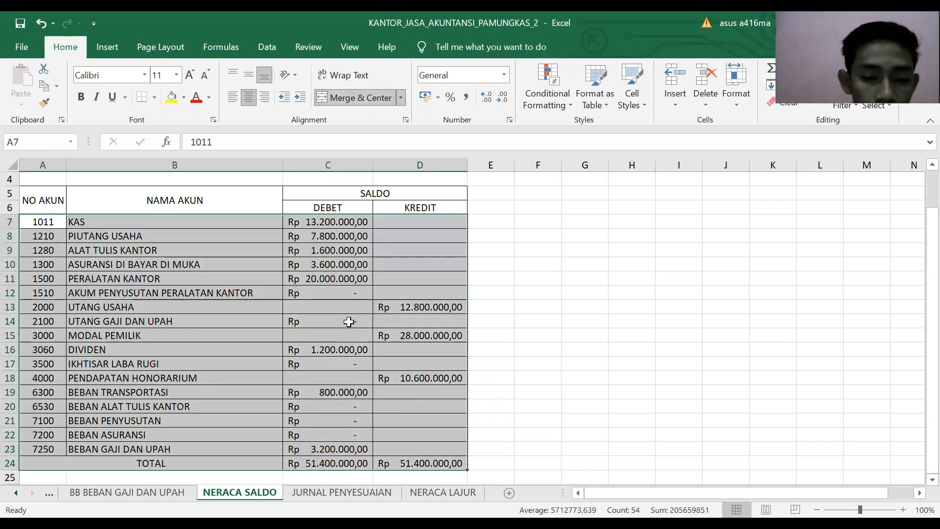
{"action": "right_click", "coordinate": [313, 310]}
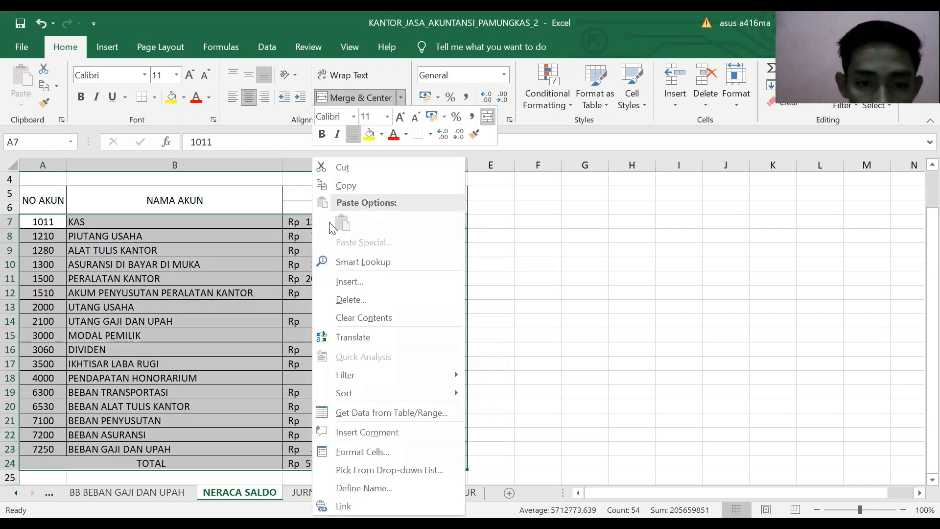
{"action": "left_click", "coordinate": [351, 195]}
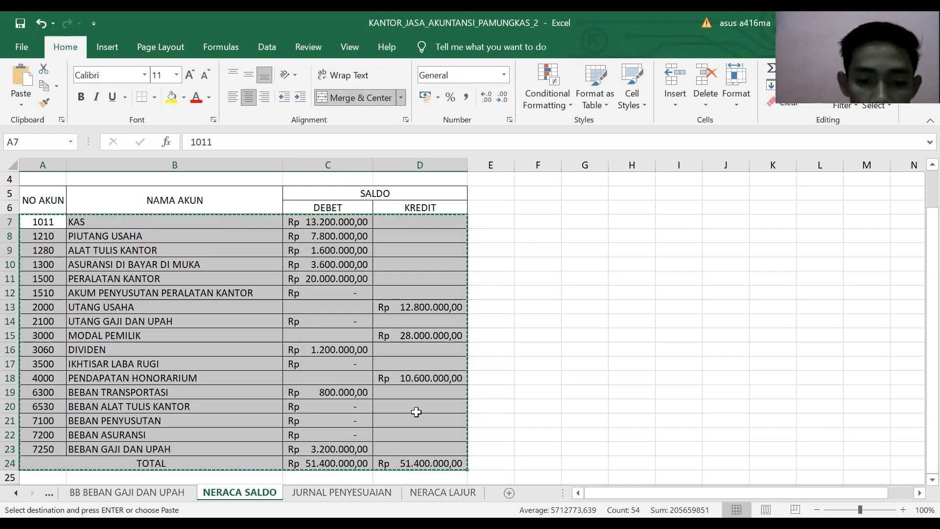
Paste the copied trial balance into the NERACA LAJUR worksheet from A7 as values and number formats.
{"action": "left_click", "coordinate": [441, 493]}
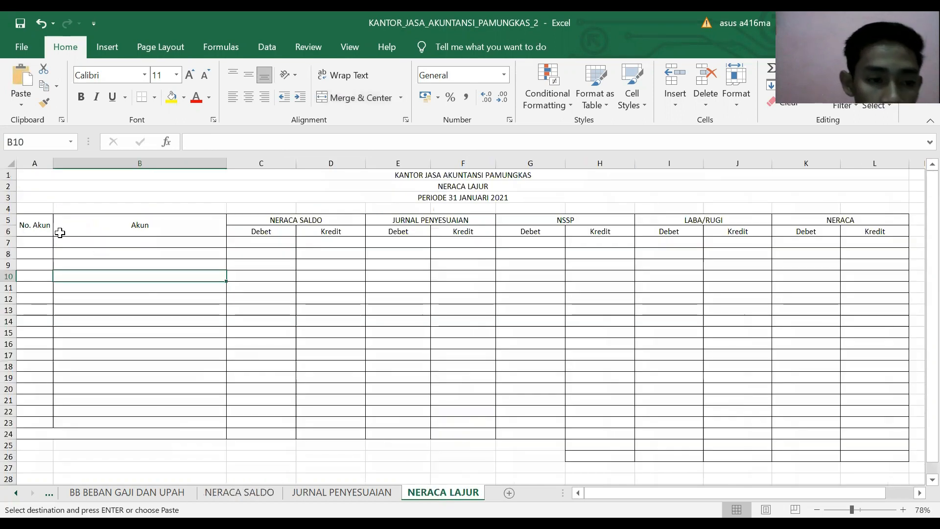
{"action": "left_click", "coordinate": [45, 239]}
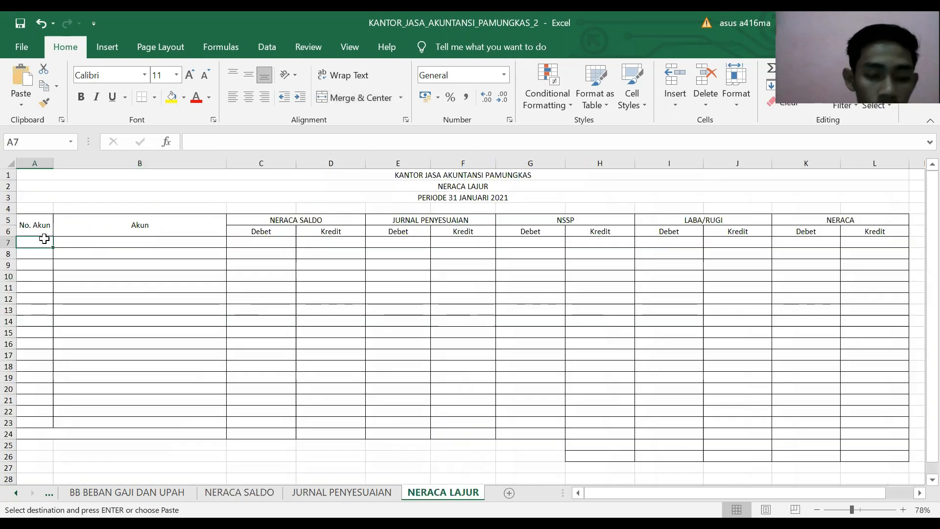
{"action": "right_click", "coordinate": [45, 241]}
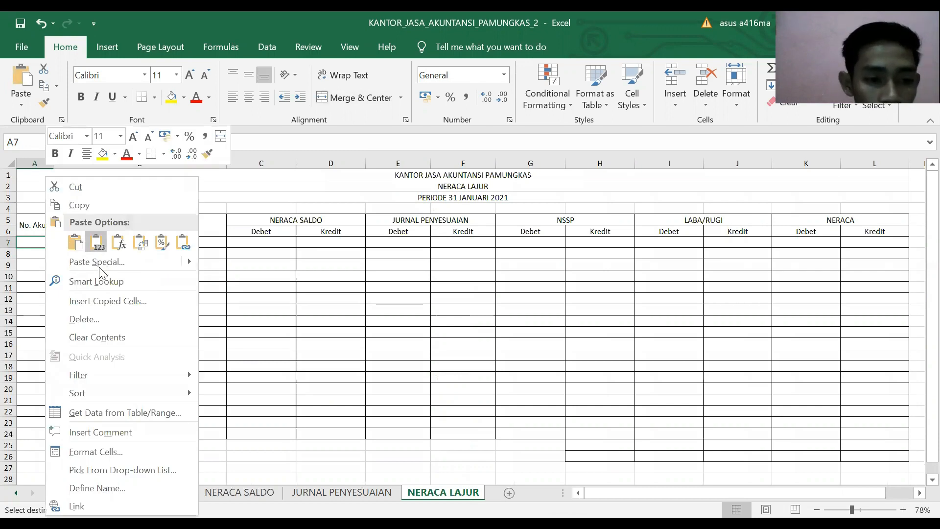
{"action": "left_click", "coordinate": [130, 260]}
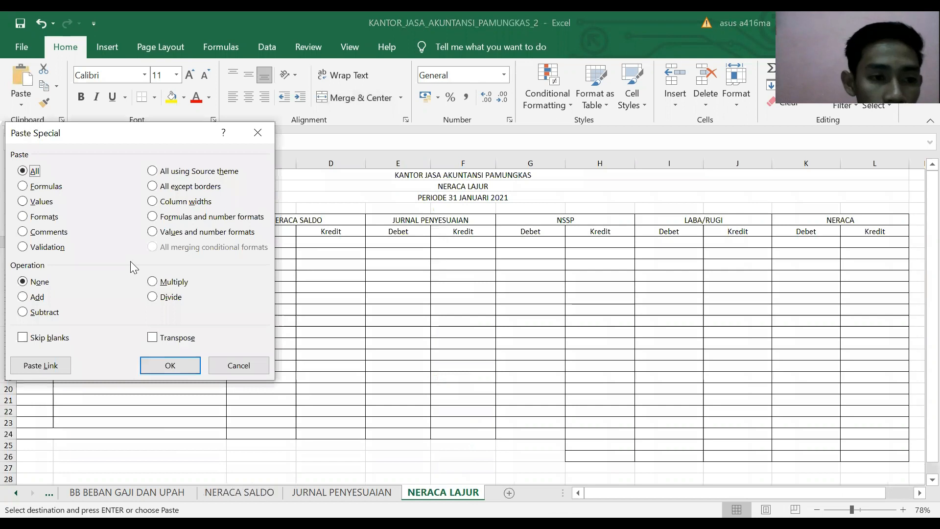
{"action": "left_click", "coordinate": [151, 236]}
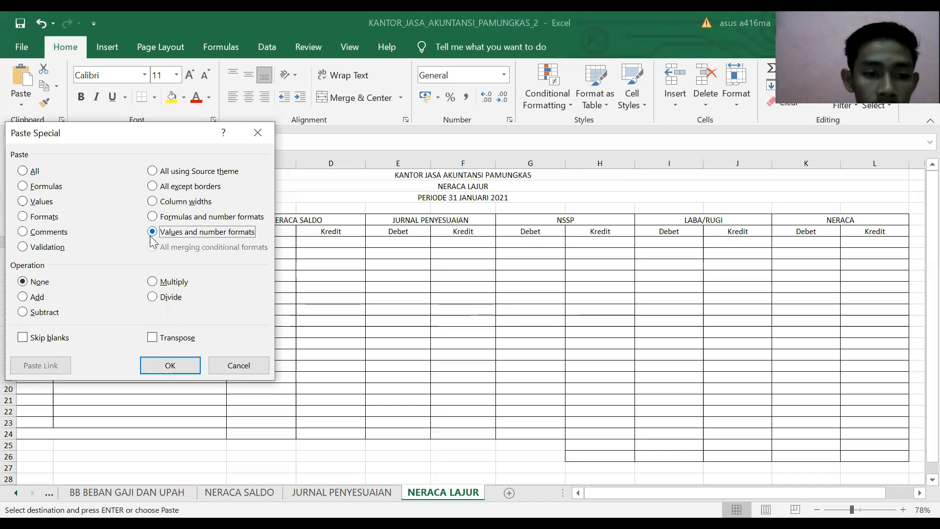
{"action": "left_click", "coordinate": [183, 362]}
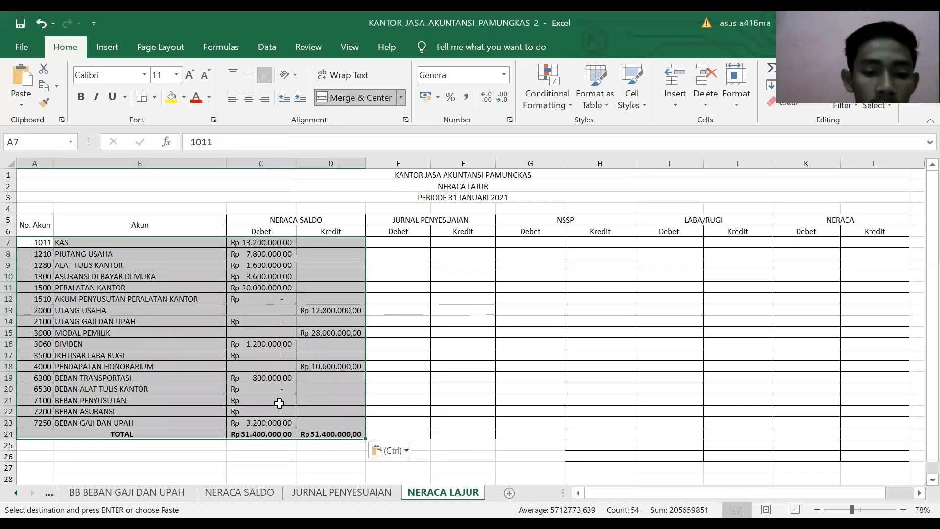
{"action": "left_click", "coordinate": [340, 409]}
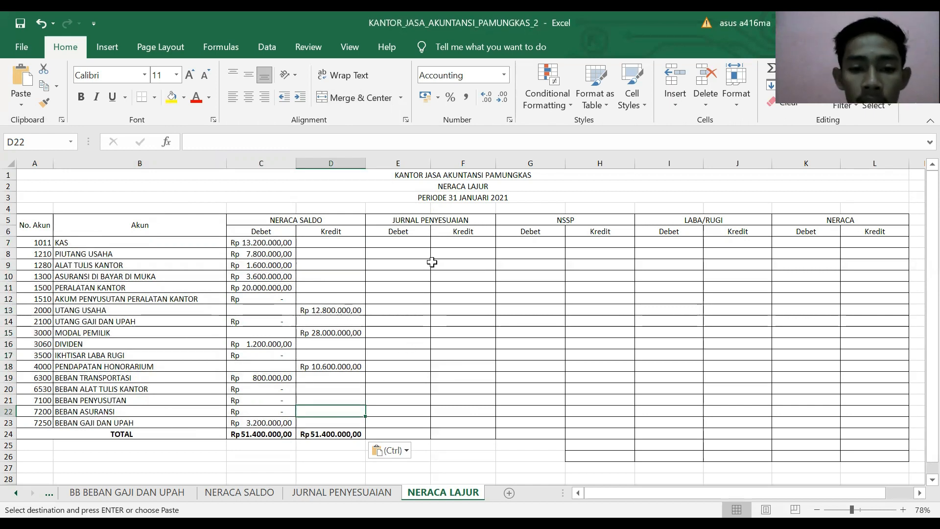
Start a SUMIF formula in the adjusting journal's Debet cell E7, using B6:E15 of the JURNAL PENYESUAIAN sheet as its range.
{"action": "left_click", "coordinate": [400, 240]}
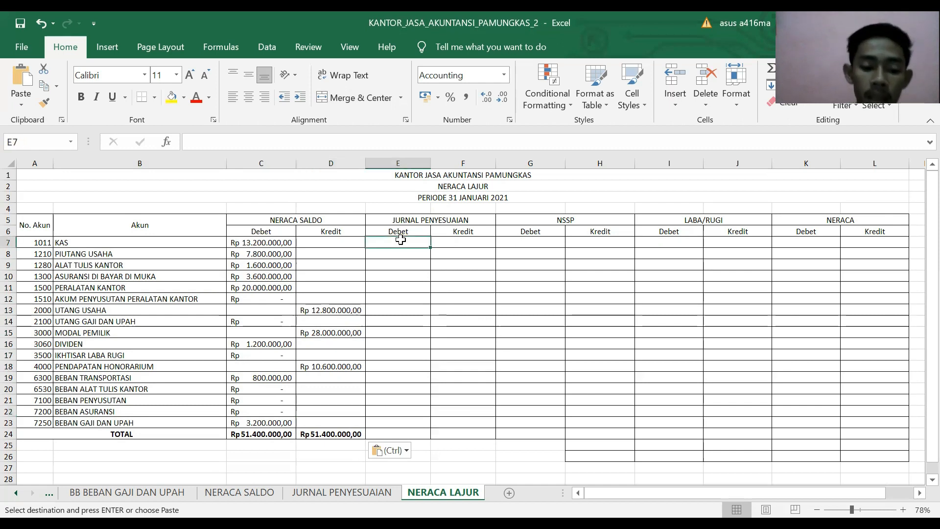
{"action": "type", "text": "="}
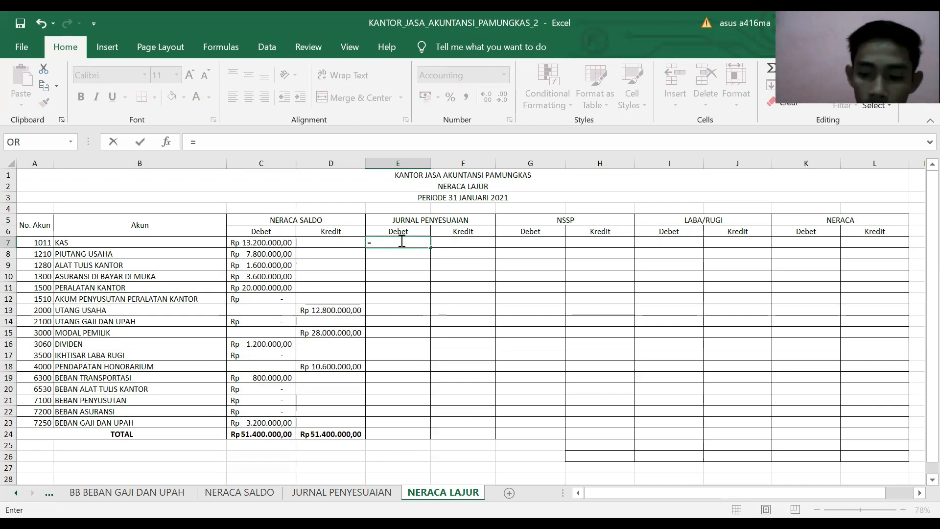
{"action": "type", "text": "SUMIF("}
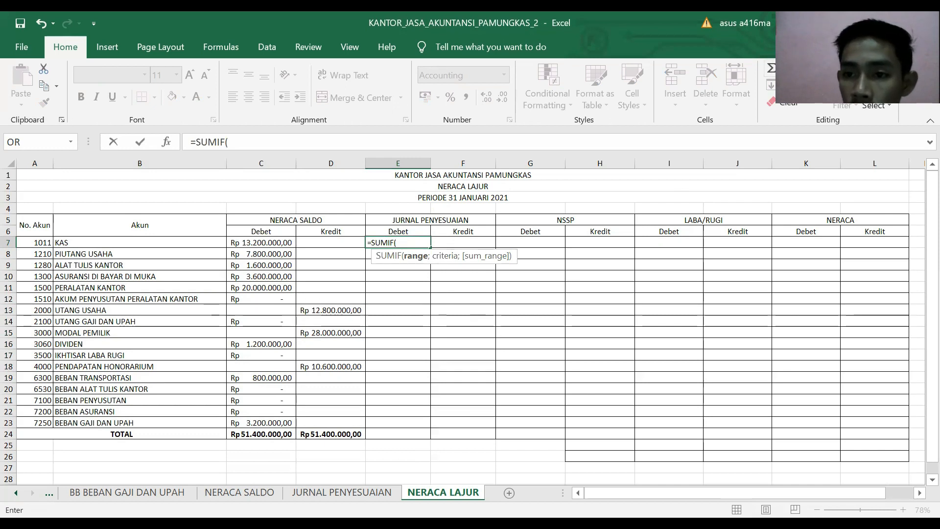
{"action": "left_click", "coordinate": [825, 69]}
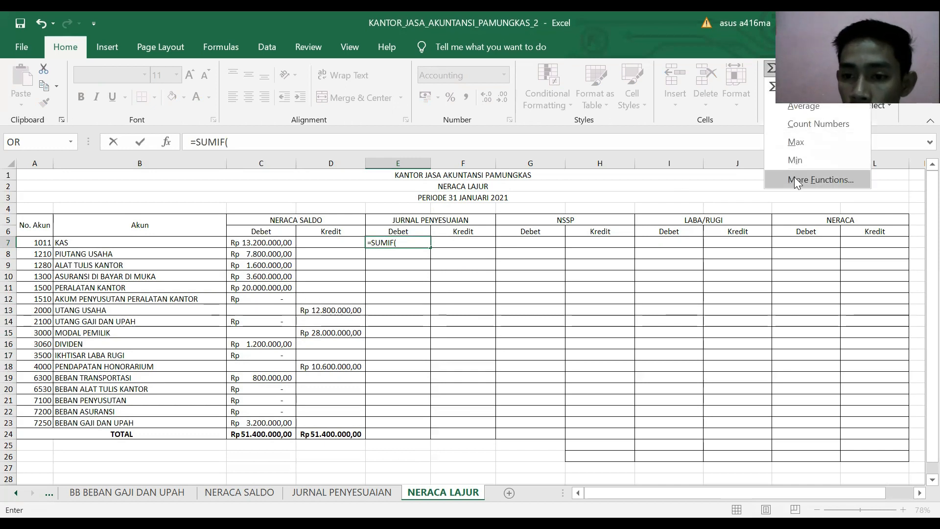
{"action": "left_click", "coordinate": [794, 179]}
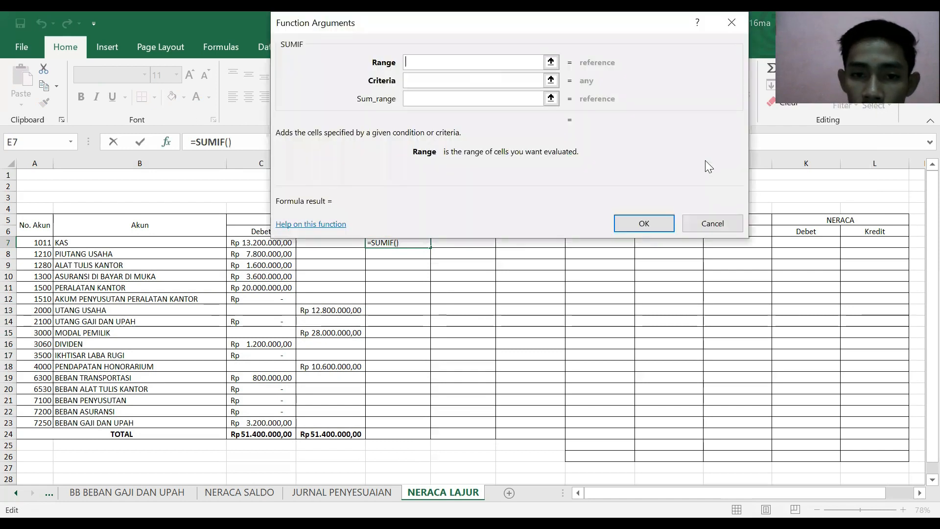
{"action": "left_click_drag", "start_coordinate": [700, 130], "coordinate": [694, 97]}
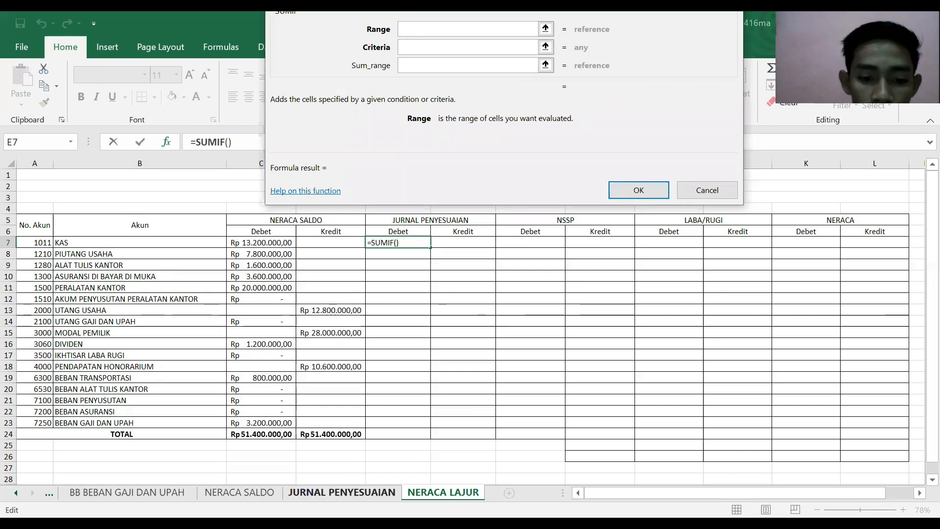
{"action": "left_click", "coordinate": [341, 492]}
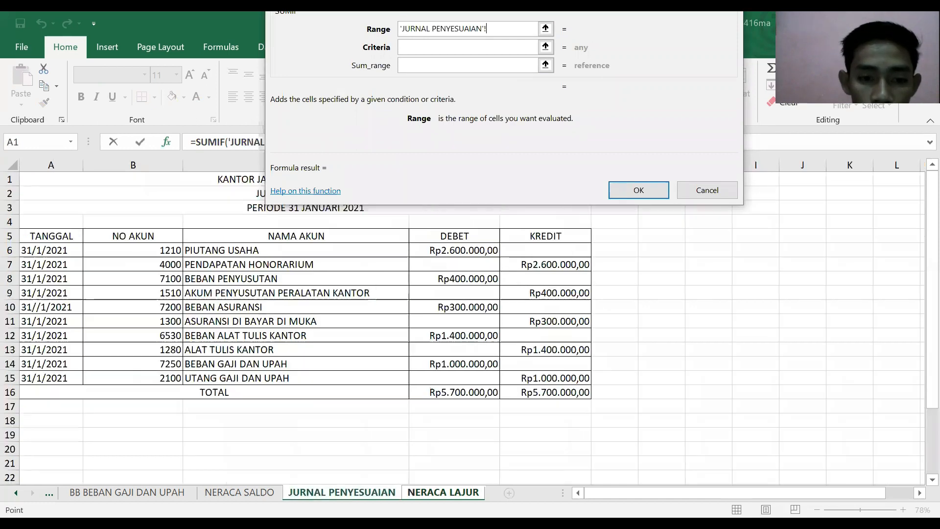
{"action": "left_click", "coordinate": [147, 249]}
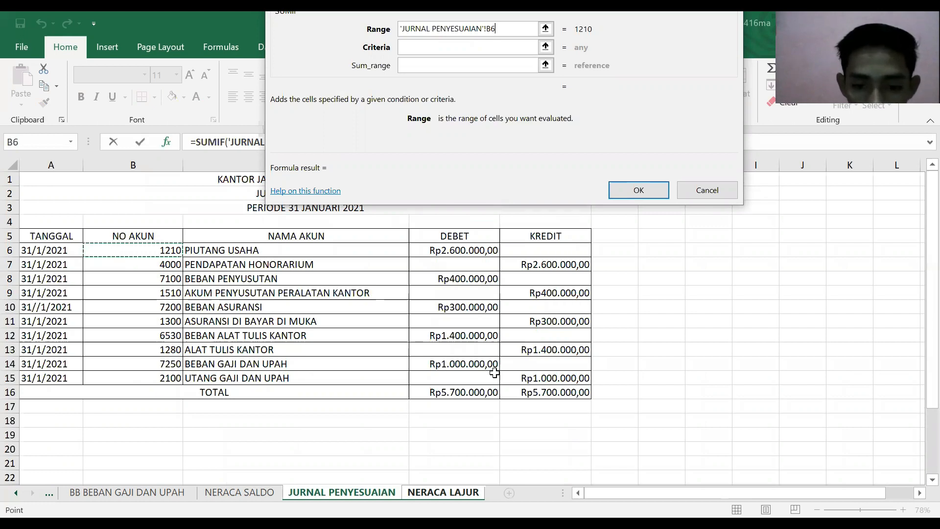
{"action": "left_click", "coordinate": [517, 377], "text": "shift"}
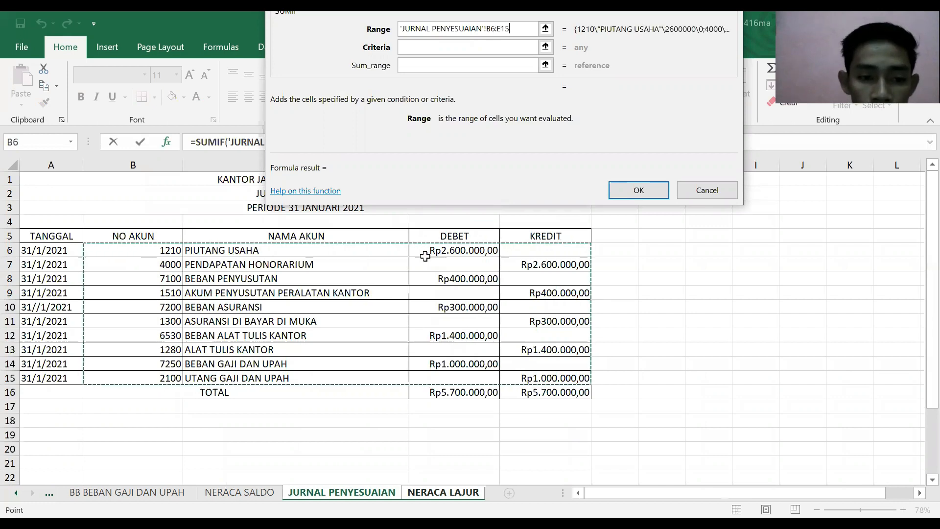
Make the SUMIF range absolute as $B$6:$E$15 and use account number cell A7 as the criteria.
{"action": "left_click", "coordinate": [475, 35]}
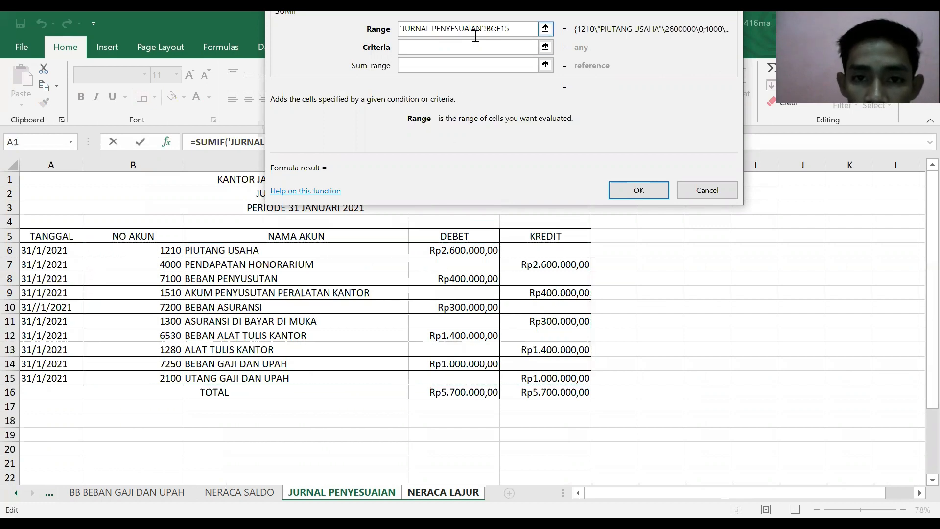
{"action": "type", "text": "$"}
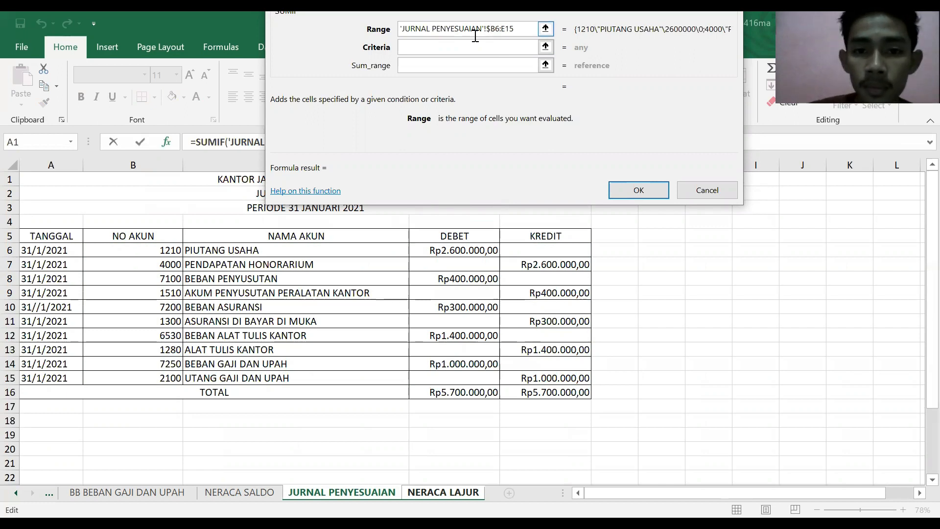
{"action": "key", "text": "Right"}
{"action": "type", "text": "$B"}
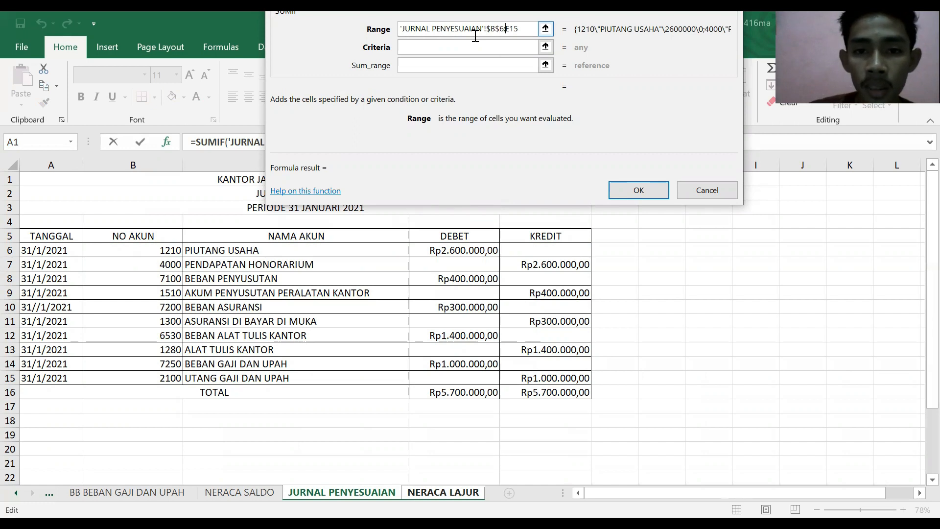
{"action": "type", "text": "$E$"}
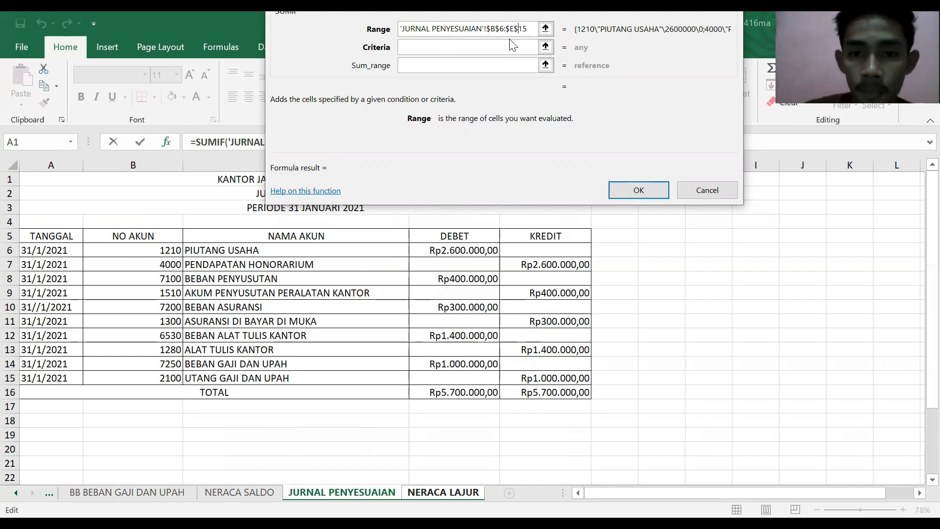
{"action": "left_click", "coordinate": [407, 45]}
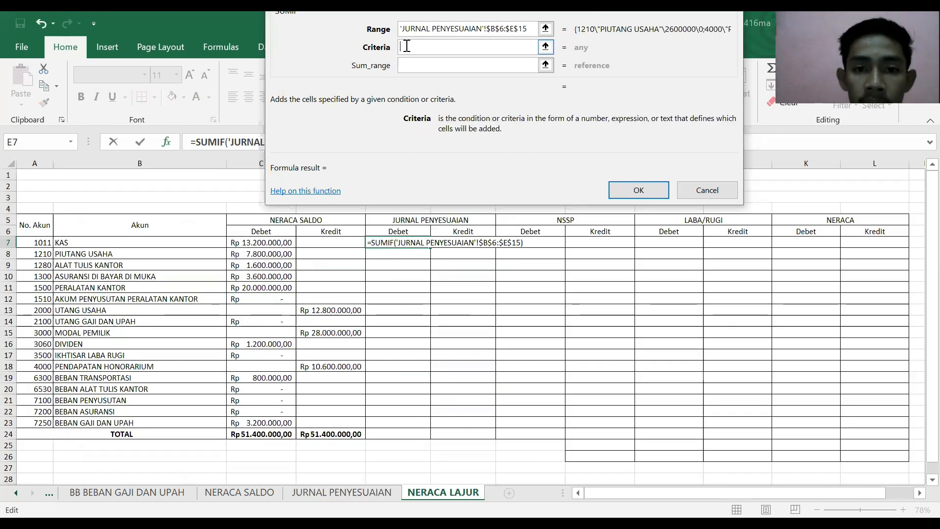
{"action": "left_click", "coordinate": [40, 241]}
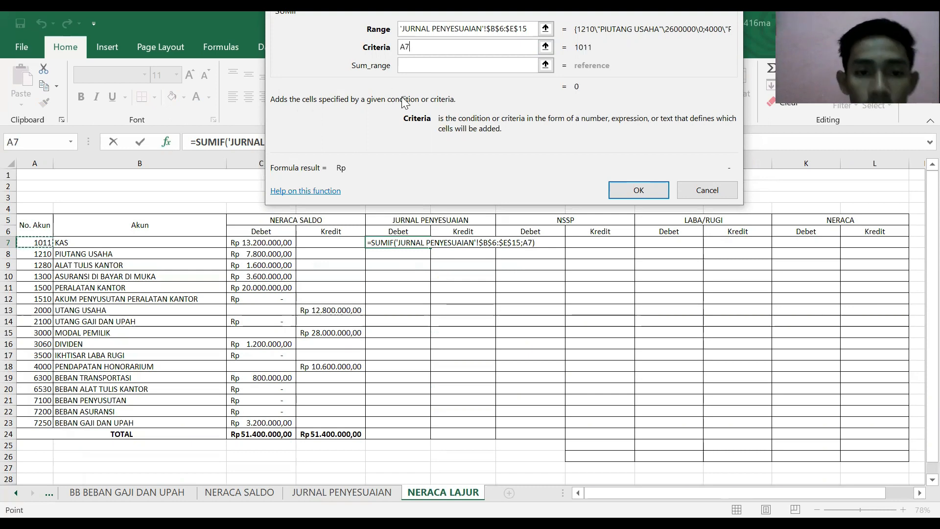
Set the SUMIF sum range to 'JURNAL PENYESUAIAN'!$D$6:$D$15 and fill the E7 formula down to E23.
{"action": "left_click", "coordinate": [416, 64]}
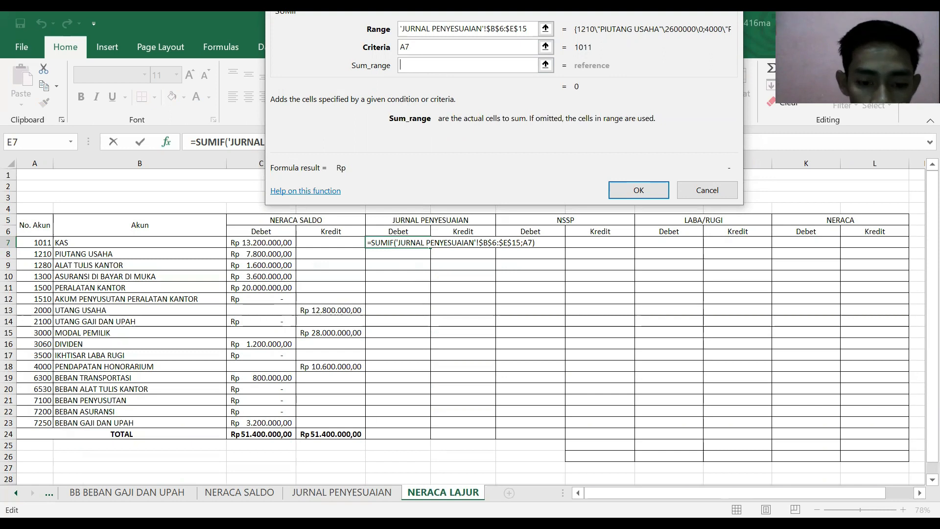
{"action": "left_click", "coordinate": [350, 492]}
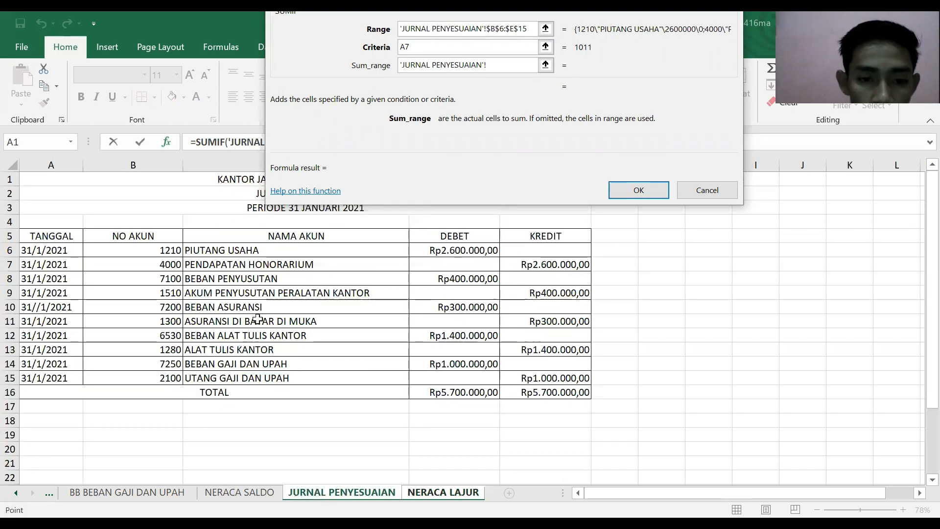
{"action": "left_click", "coordinate": [459, 251]}
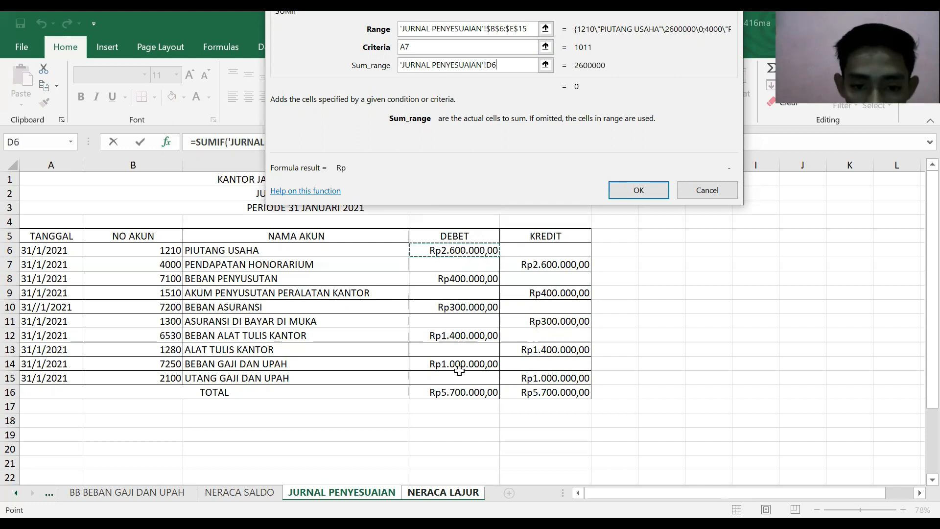
{"action": "left_click", "coordinate": [487, 376], "text": "shift"}
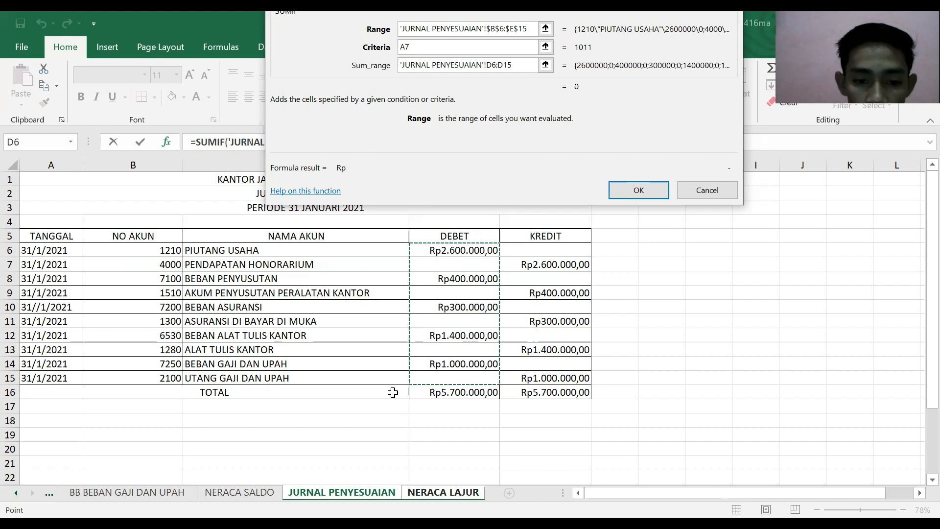
{"action": "left_click", "coordinate": [489, 64]}
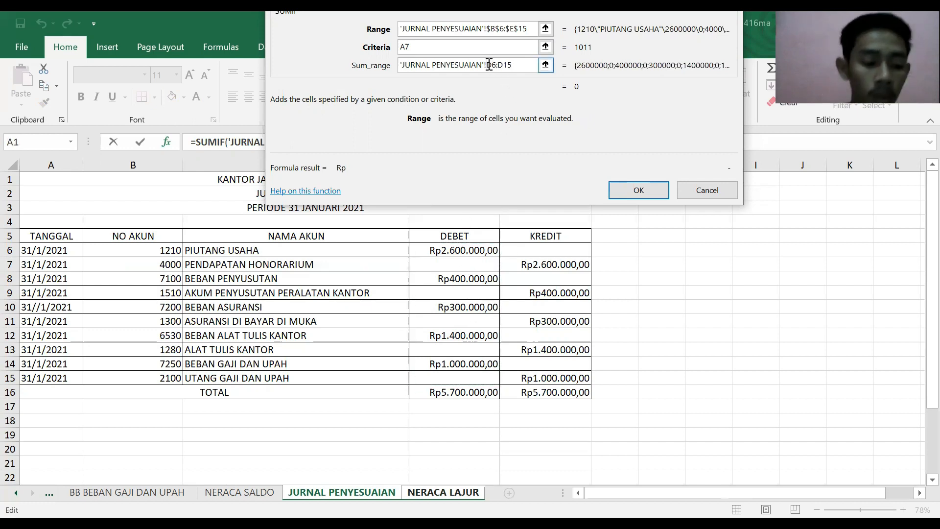
{"action": "type", "text": "$"}
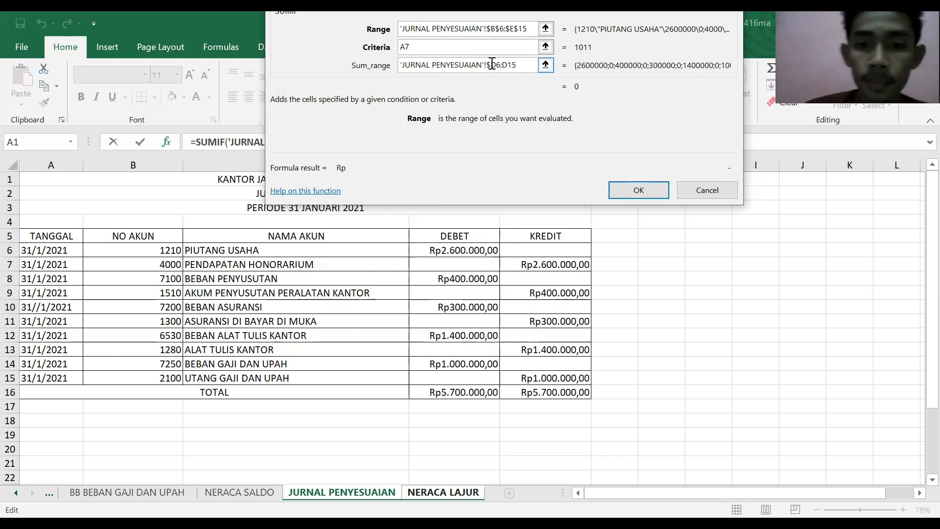
{"action": "left_click", "coordinate": [495, 65]}
{"action": "type", "text": "$"}
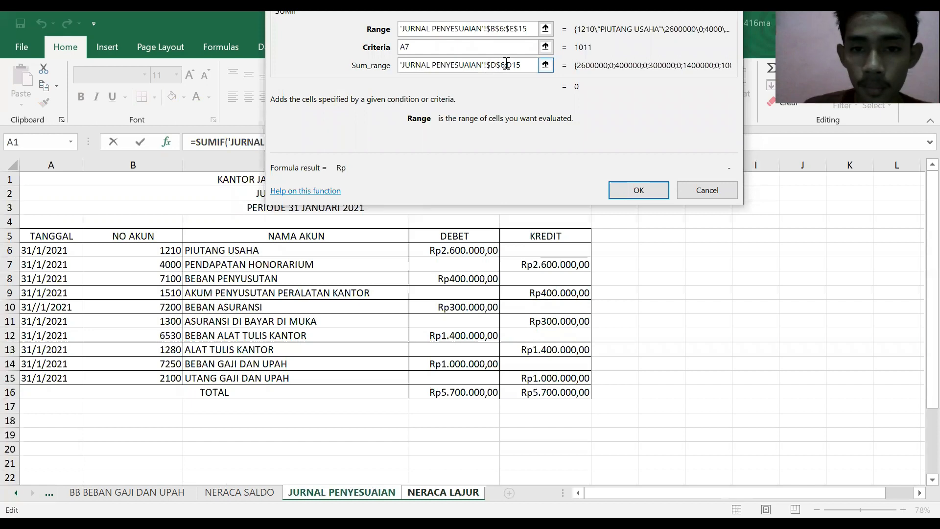
{"action": "left_click", "coordinate": [506, 64]}
{"action": "type", "text": "$D$"}
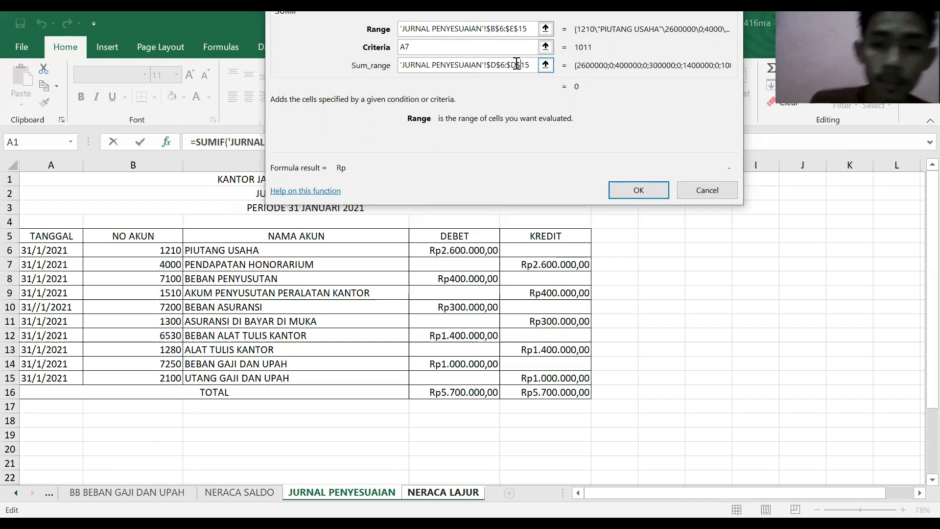
{"action": "left_click", "coordinate": [639, 191]}
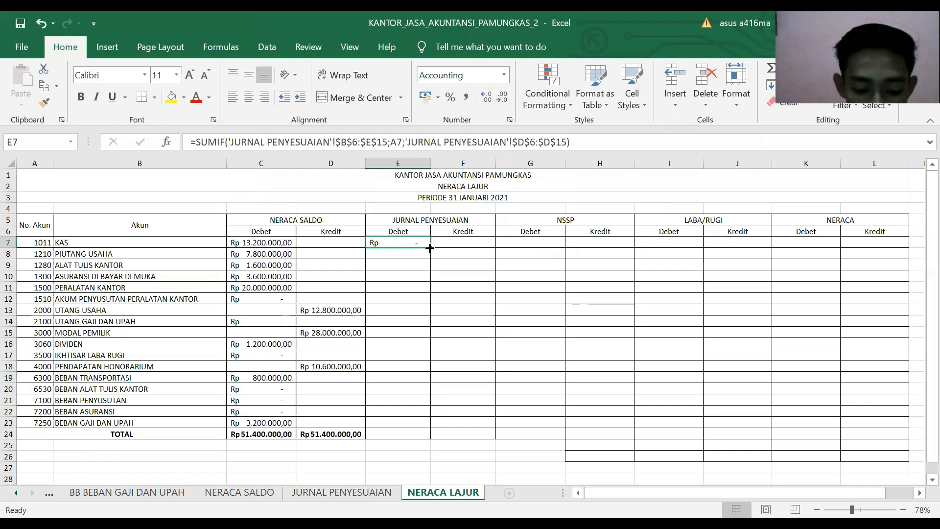
{"action": "left_click_drag", "start_coordinate": [430, 248], "coordinate": [435, 423]}
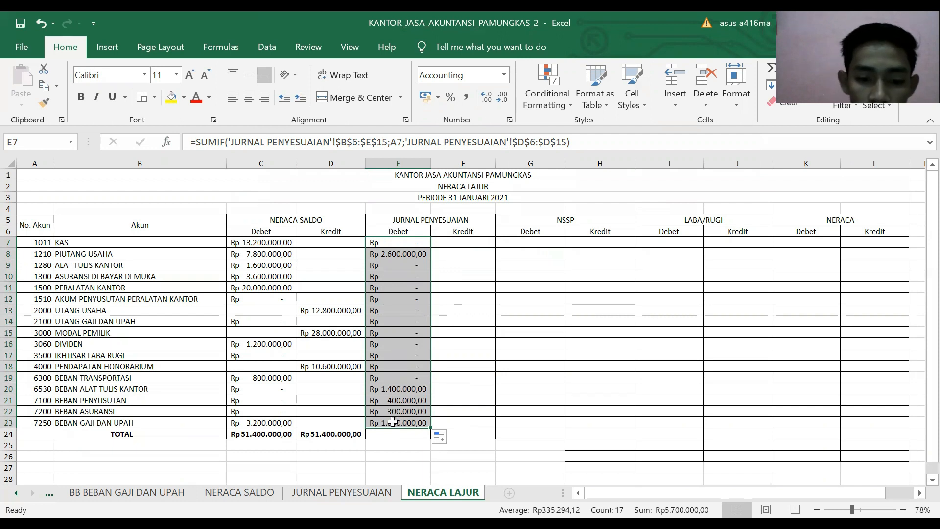
Total the adjusting journal's Debet column in cell E24 with a SUM of E7:E23.
{"action": "left_click", "coordinate": [389, 433]}
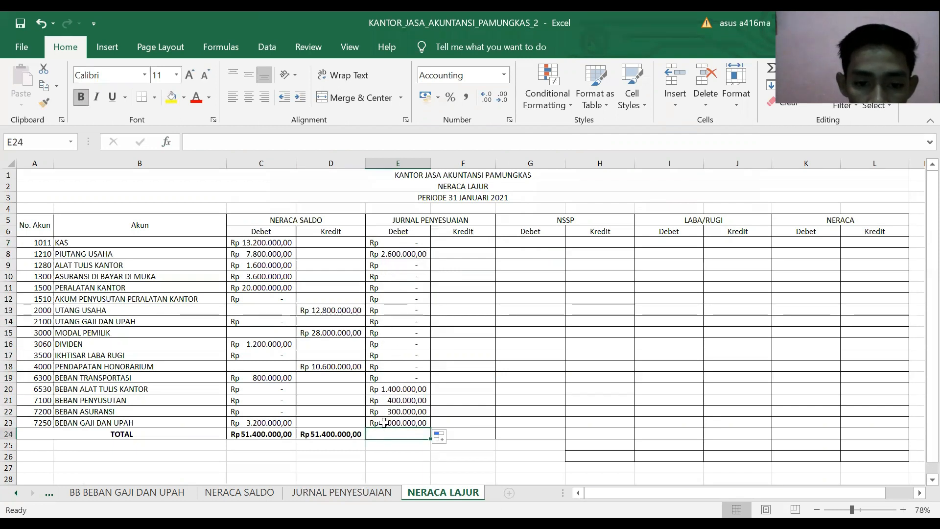
{"action": "type", "text": "="}
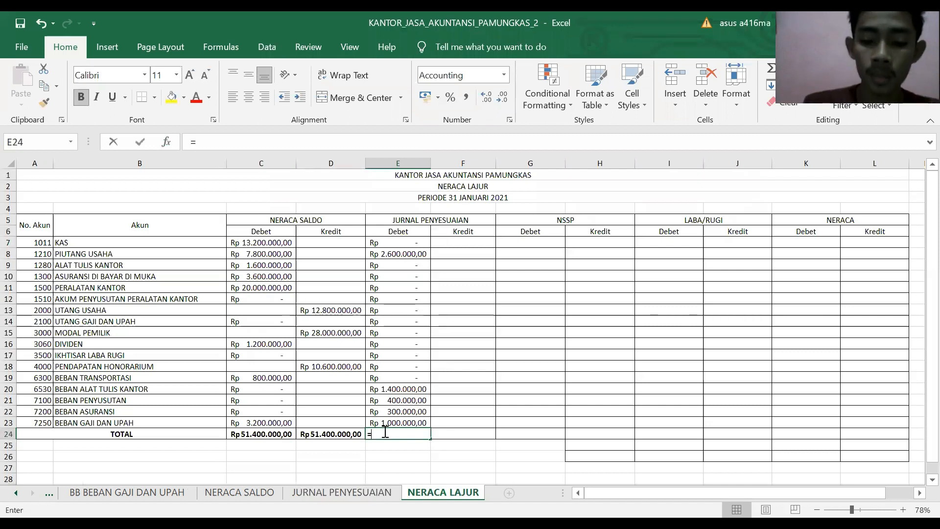
{"action": "type", "text": "sum"}
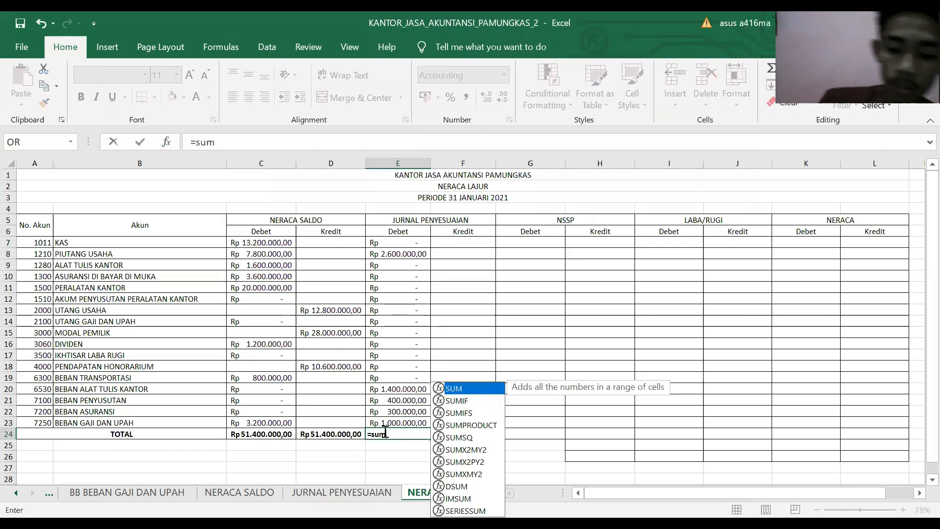
{"action": "type", "text": "("}
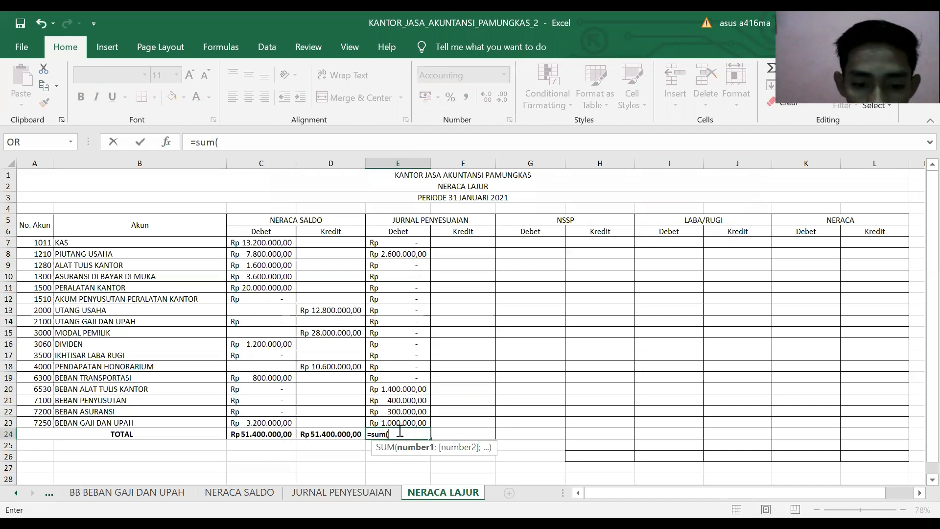
{"action": "left_click", "coordinate": [396, 242]}
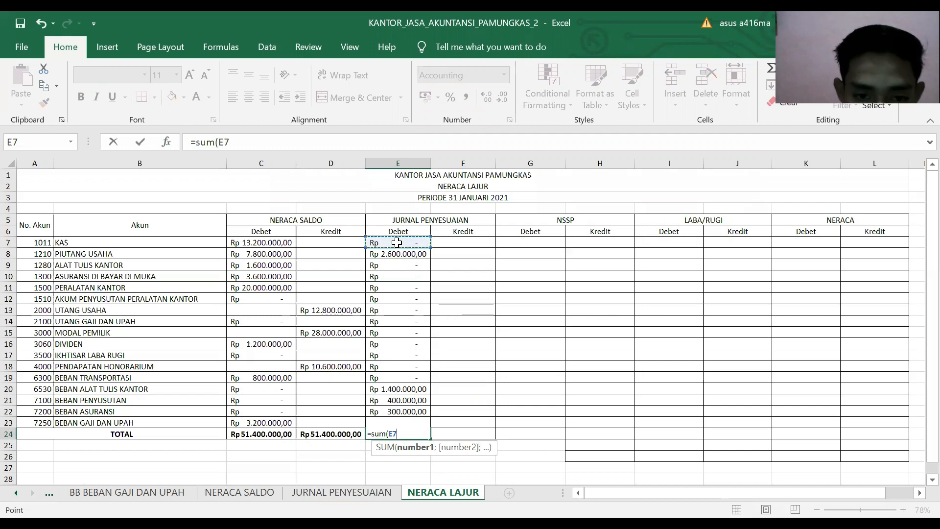
{"action": "left_click", "coordinate": [398, 421], "text": "shift"}
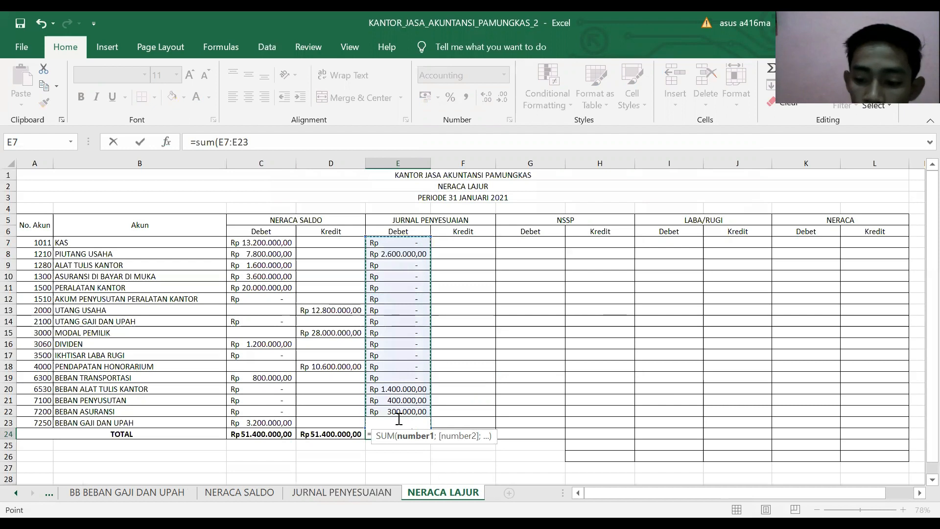
{"action": "key", "text": "Return"}
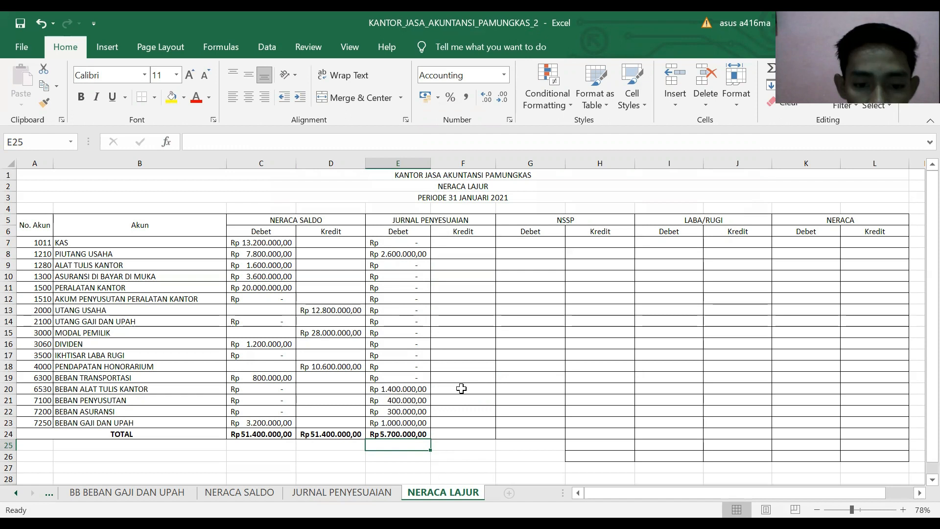
Start a SUMIF formula in the adjusting journal's Kredit cell F7 and open the list of common functions.
{"action": "left_click", "coordinate": [469, 242]}
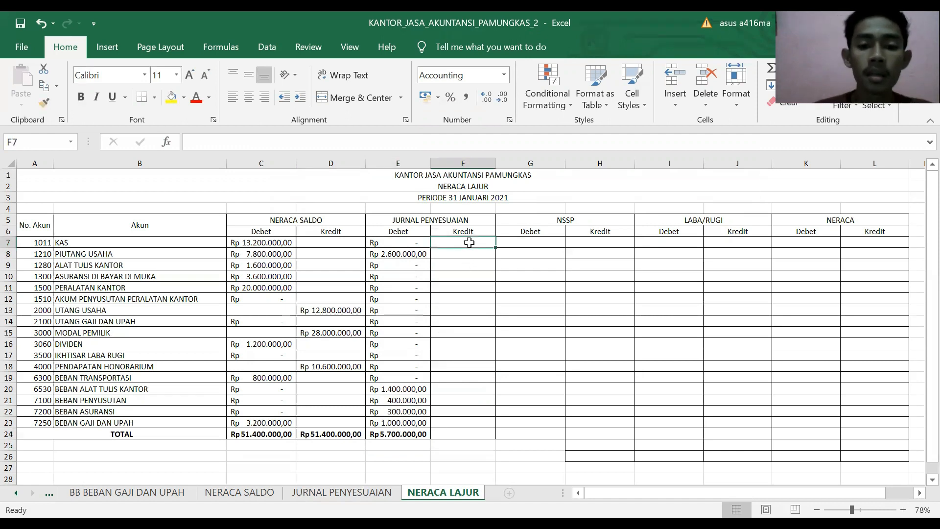
{"action": "type", "text": "="}
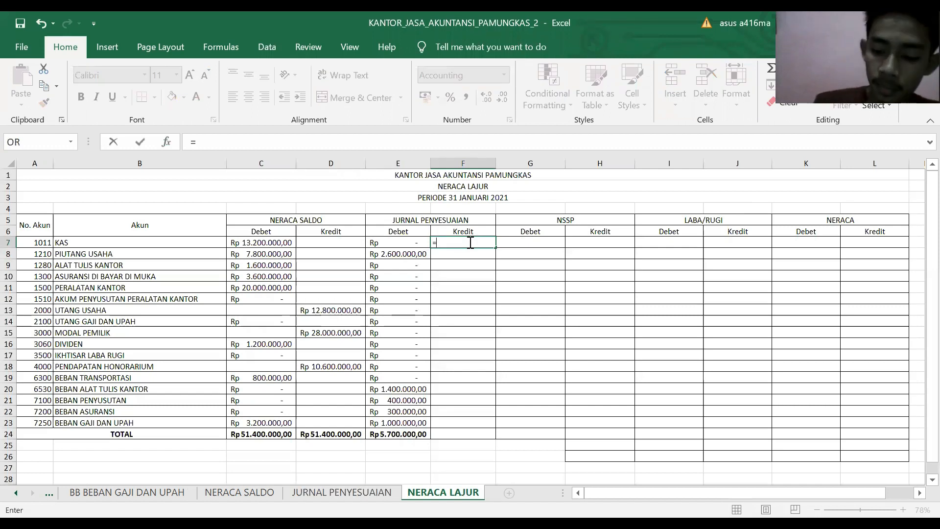
{"action": "type", "text": "sumif("}
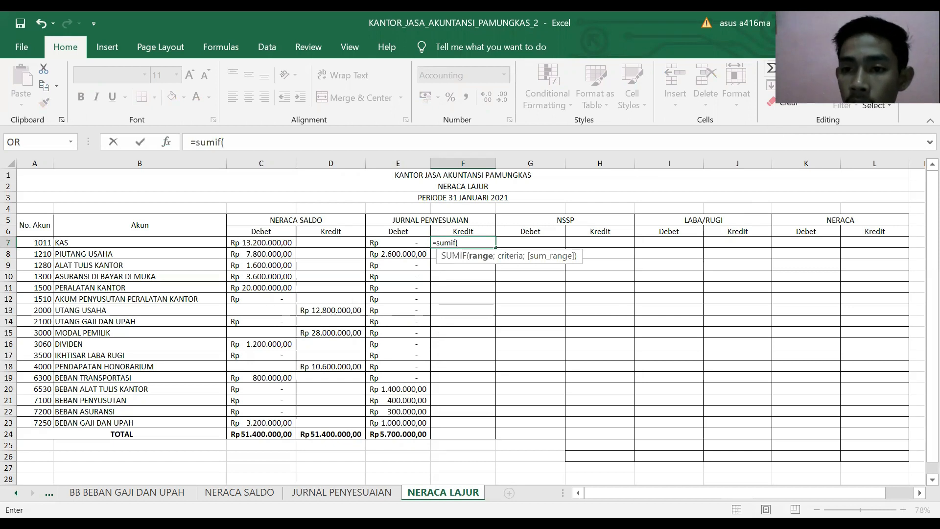
{"action": "left_click", "coordinate": [782, 68]}
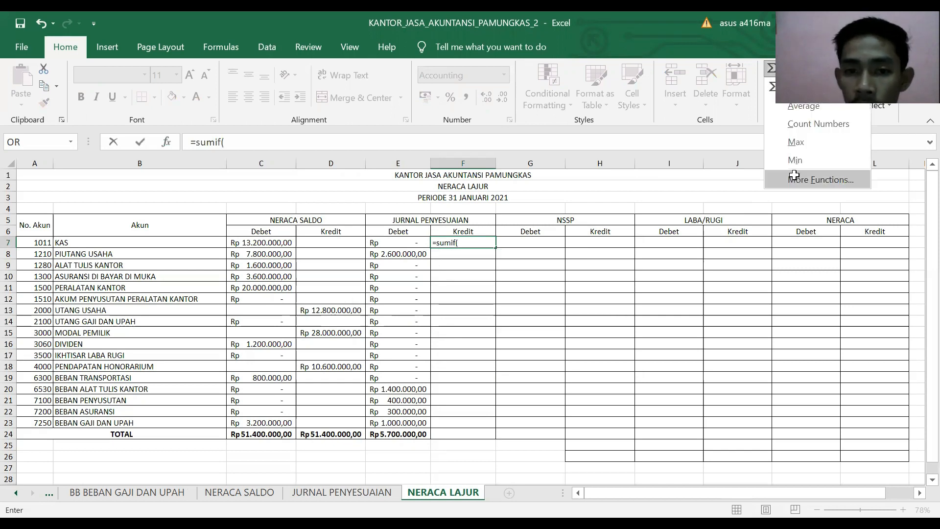
Set the SUMIF range for F7 to the absolute reference 'JURNAL PENYESUAIAN'!$B$6:$E$15.
{"action": "left_click", "coordinate": [795, 177]}
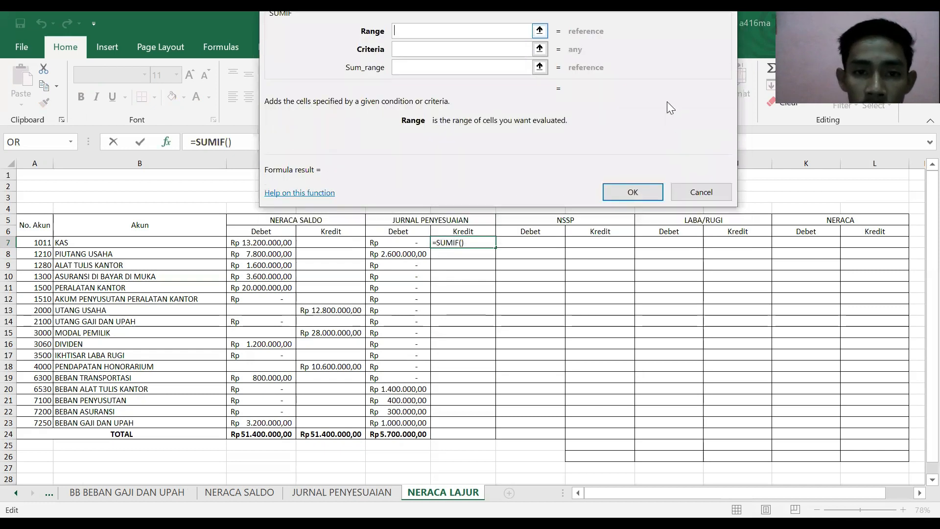
{"action": "left_click", "coordinate": [341, 492]}
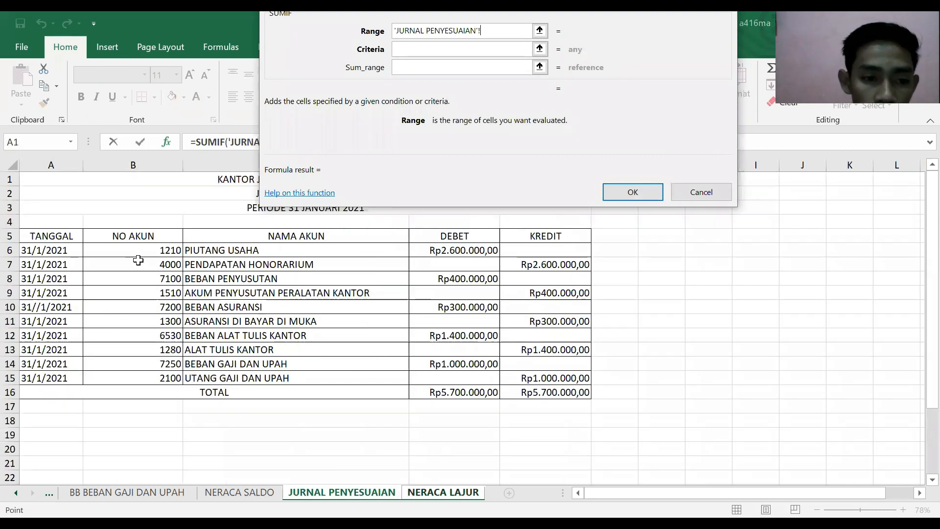
{"action": "left_click", "coordinate": [148, 252]}
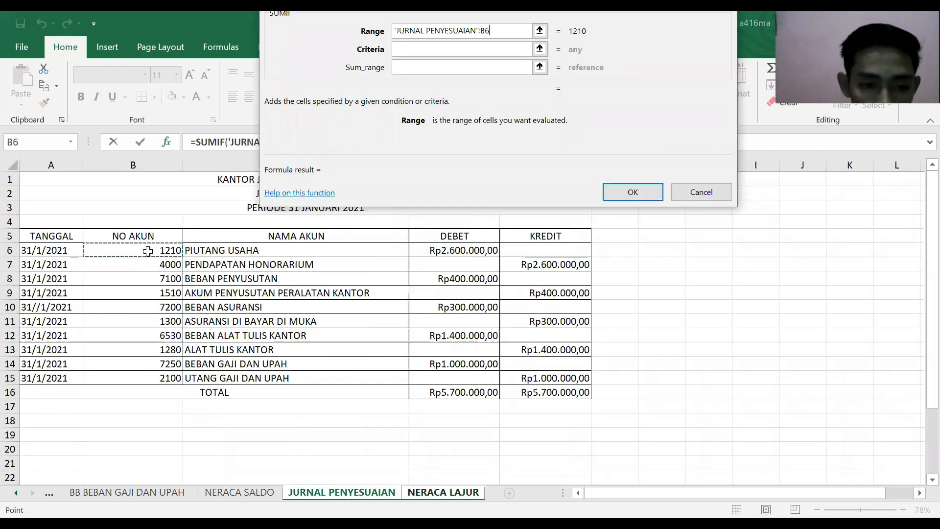
{"action": "left_click", "coordinate": [510, 373], "text": "shift"}
{"action": "left_click", "coordinate": [477, 35]}
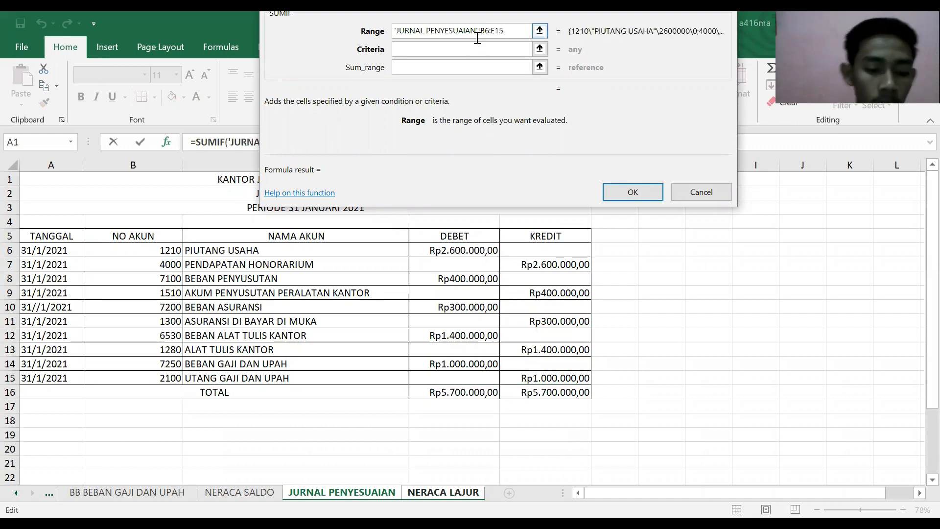
{"action": "type", "text": "$"}
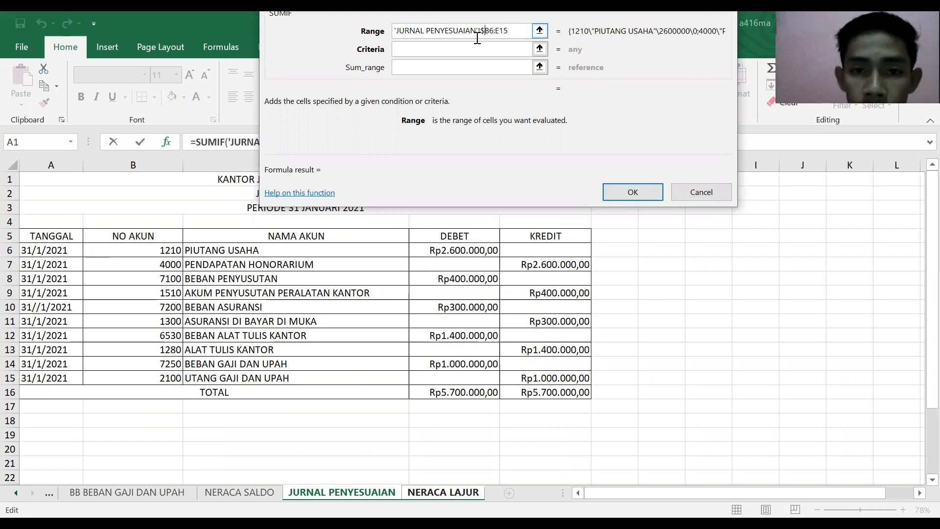
{"action": "key", "text": "Right"}
{"action": "type", "text": "$"}
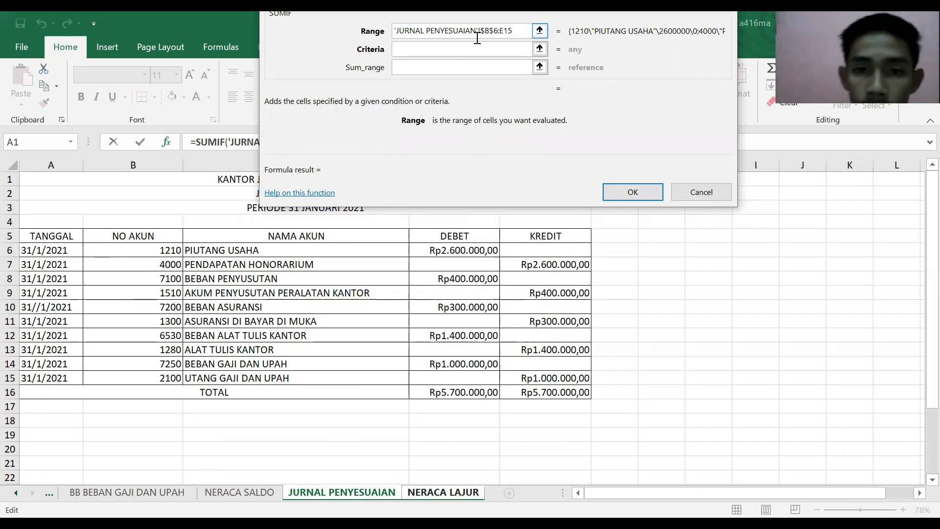
{"action": "key", "text": "Right"}
{"action": "key", "text": "Right"}
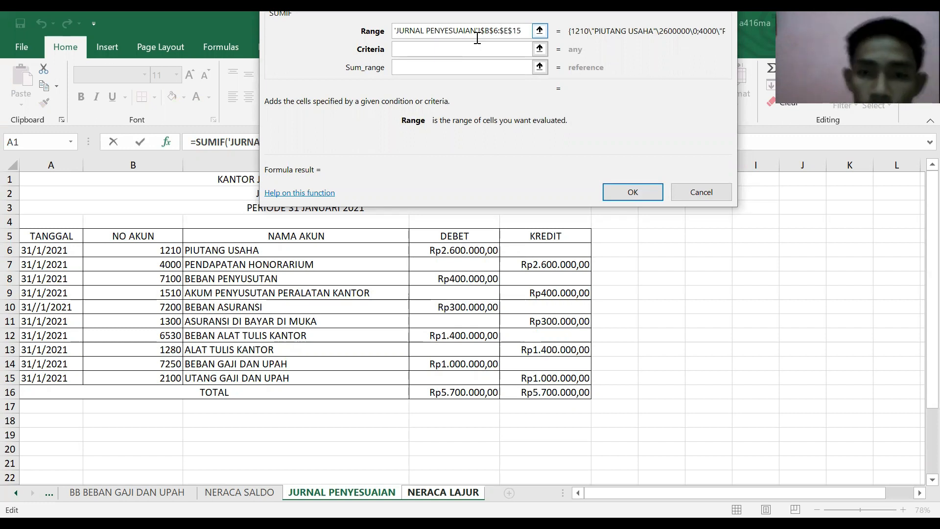
Set the SUMIF criteria to A7 and the sum range to 'JURNAL PENYESUAIAN'!$E$6:$E$15, completing the formula.
{"action": "left_click", "coordinate": [497, 46]}
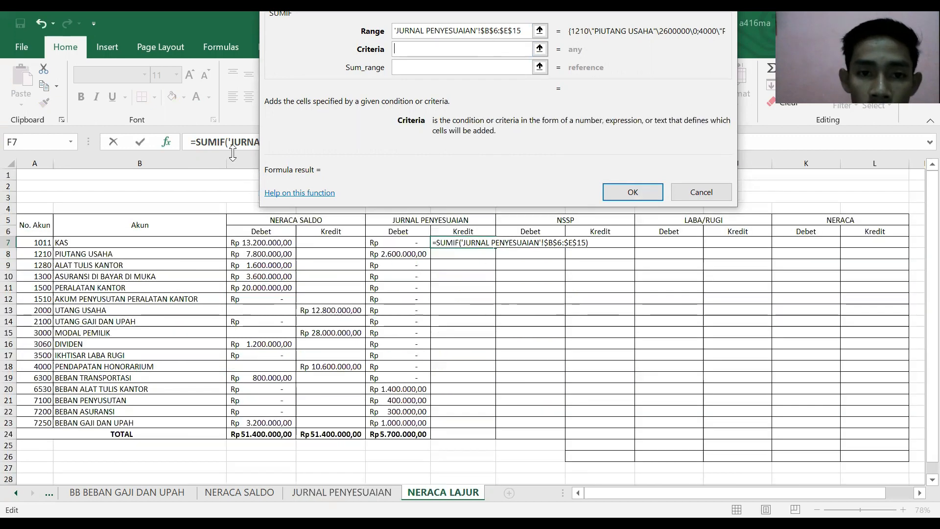
{"action": "left_click", "coordinate": [45, 243]}
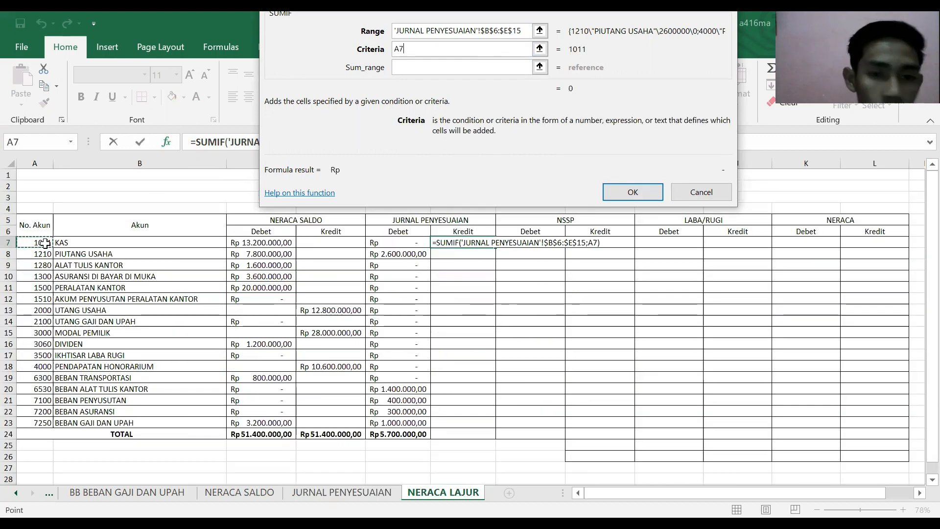
{"action": "left_click", "coordinate": [408, 69]}
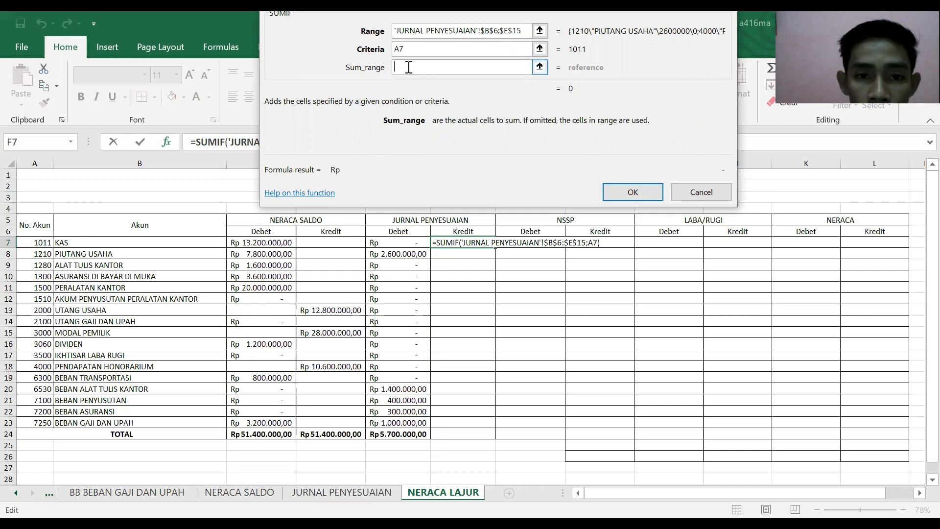
{"action": "left_click", "coordinate": [378, 489]}
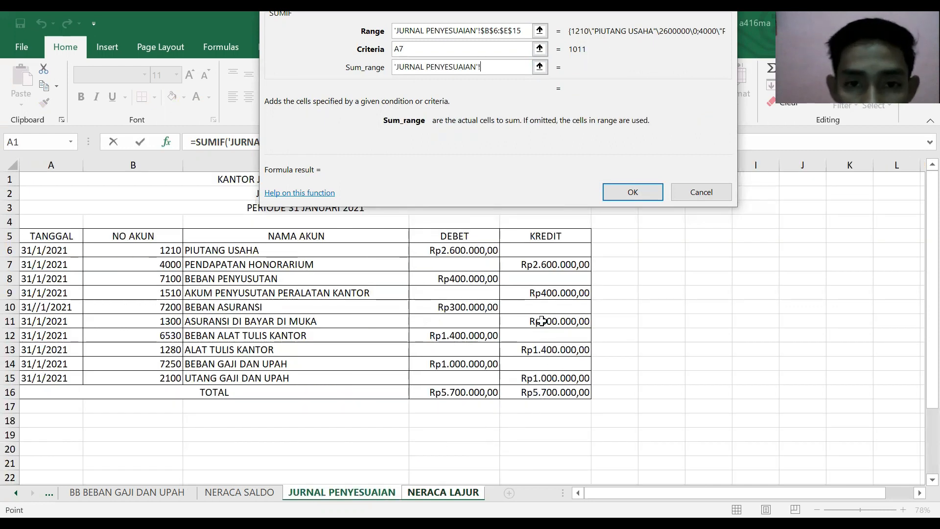
{"action": "left_click", "coordinate": [555, 250]}
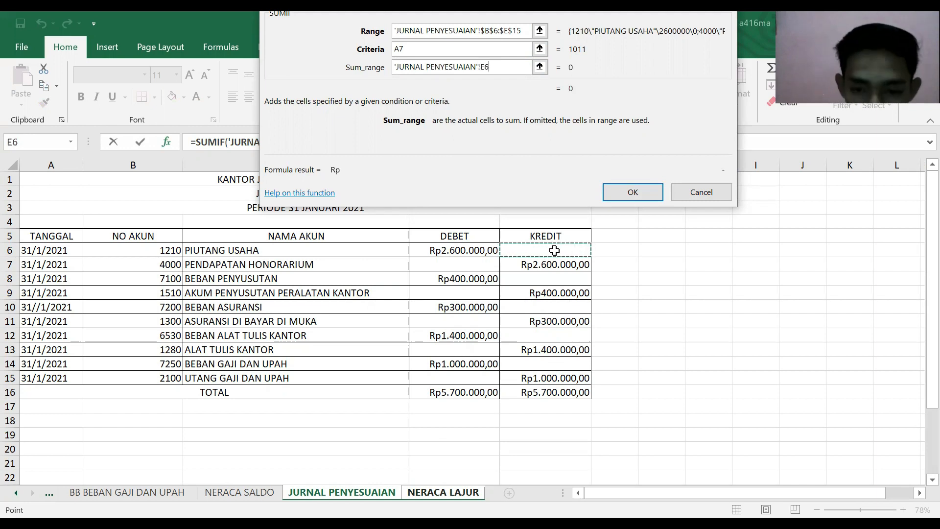
{"action": "left_click_drag", "start_coordinate": [555, 250], "coordinate": [549, 378]}
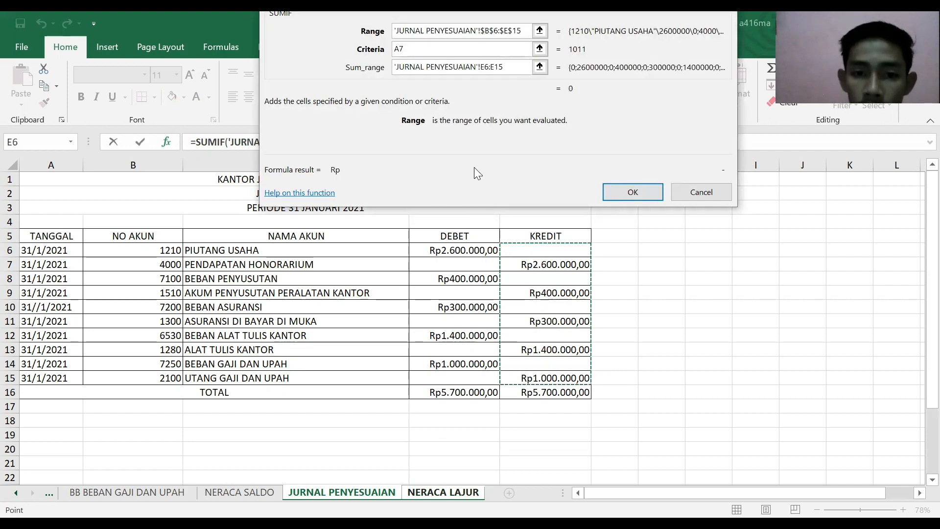
{"action": "left_click", "coordinate": [481, 67]}
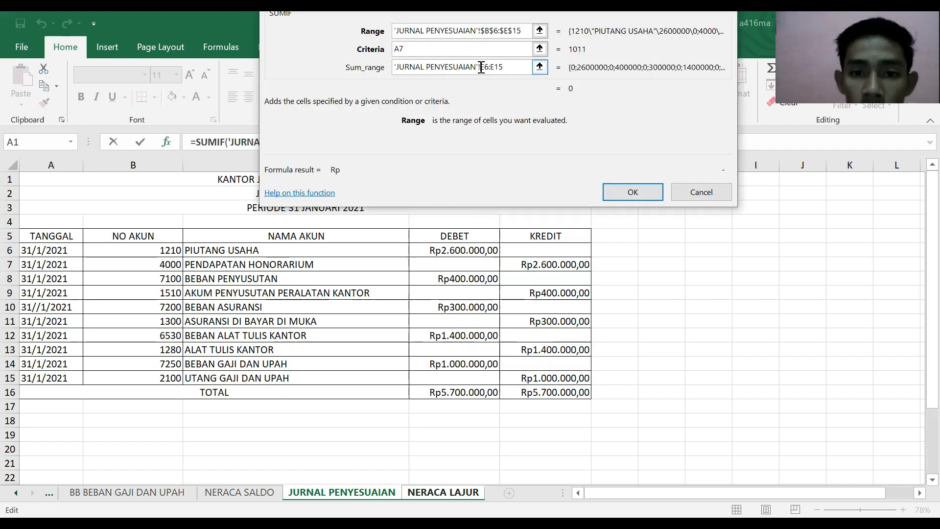
{"action": "type", "text": "$"}
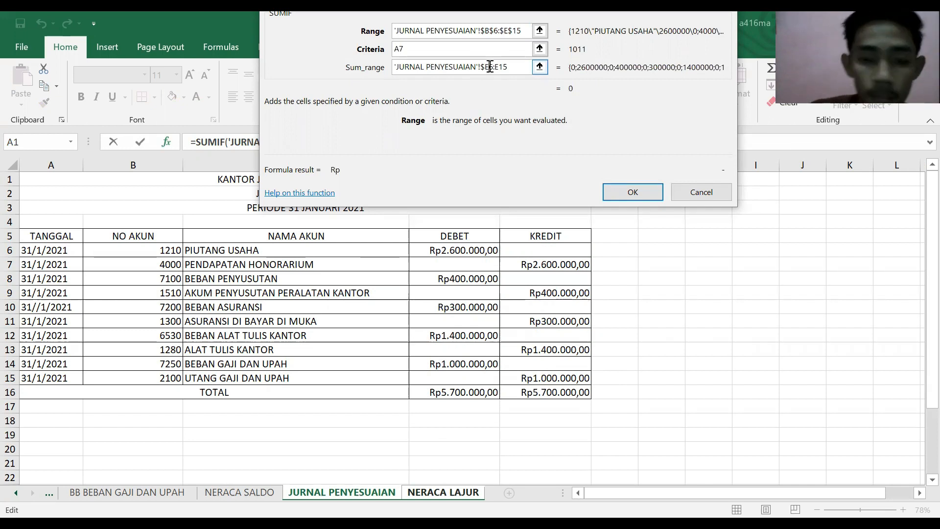
{"action": "left_click", "coordinate": [490, 67]}
{"action": "type", "text": "$"}
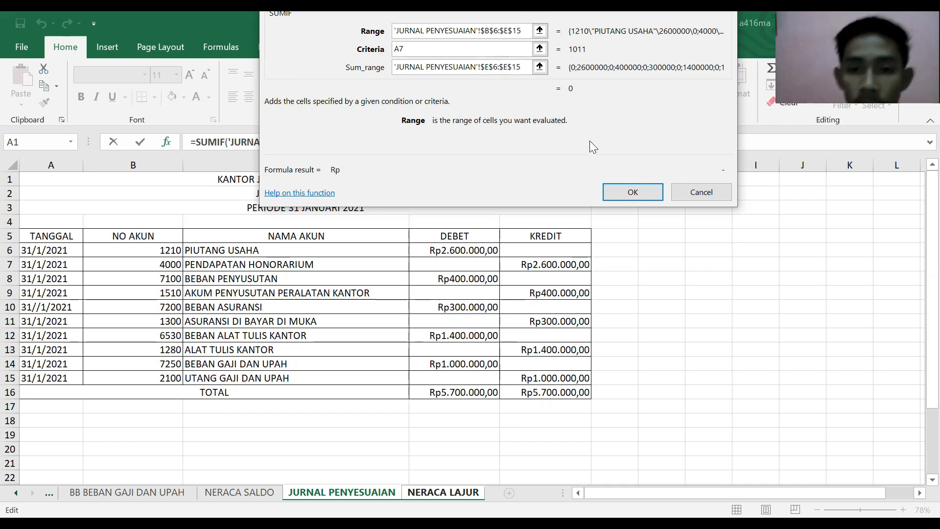
{"action": "left_click", "coordinate": [636, 192]}
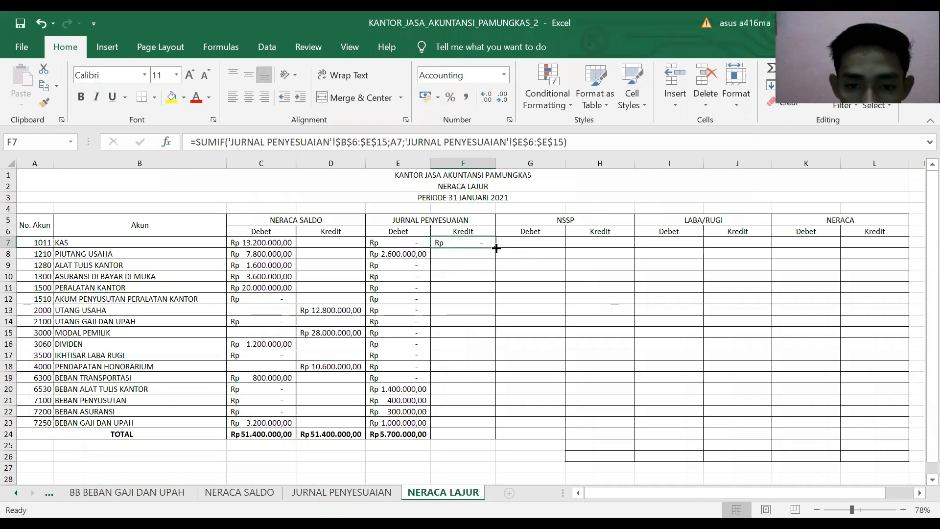
Fill the F7 formula down to F23 and total the adjustment Kredit column in F24 with SUM.
{"action": "left_click_drag", "start_coordinate": [497, 248], "coordinate": [490, 424]}
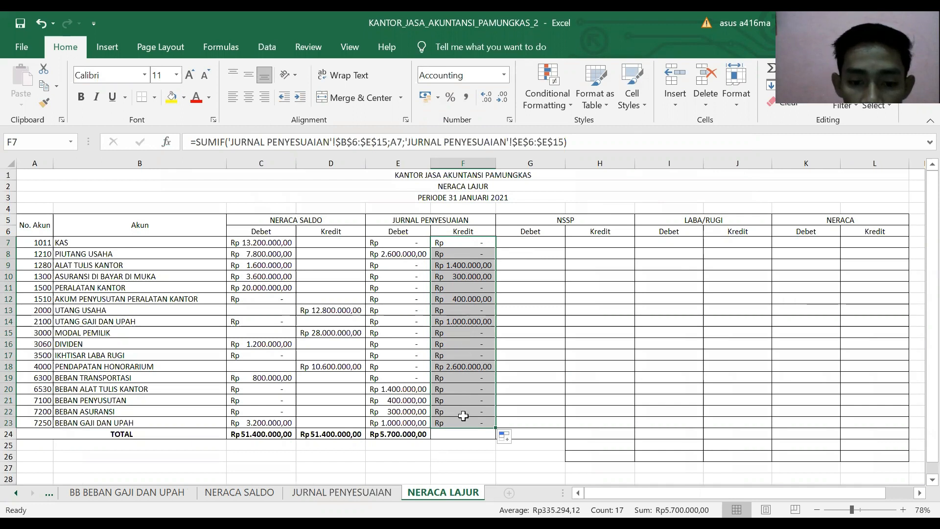
{"action": "left_click", "coordinate": [462, 430]}
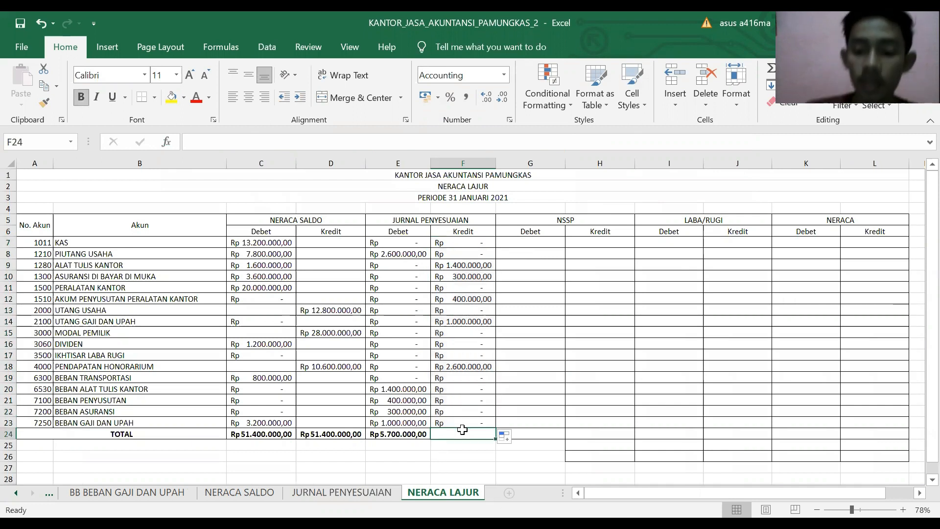
{"action": "type", "text": "="}
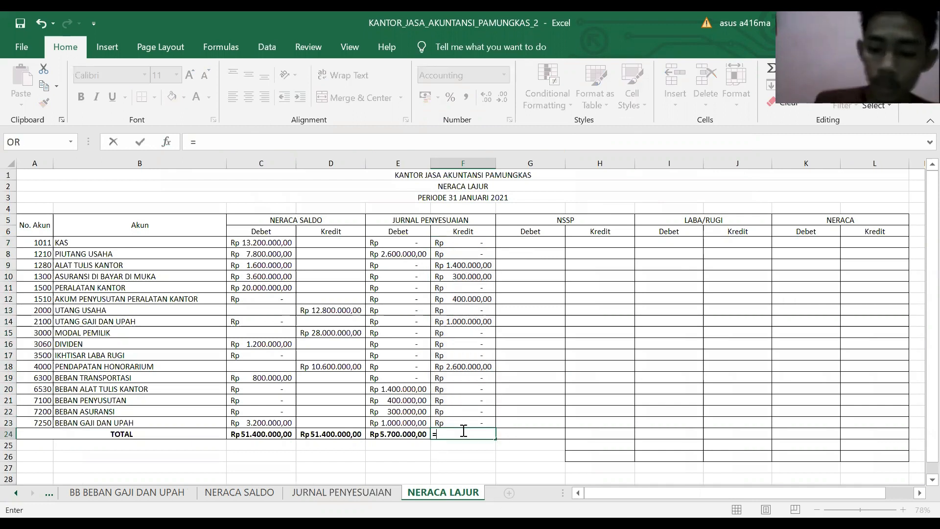
{"action": "type", "text": "sum("}
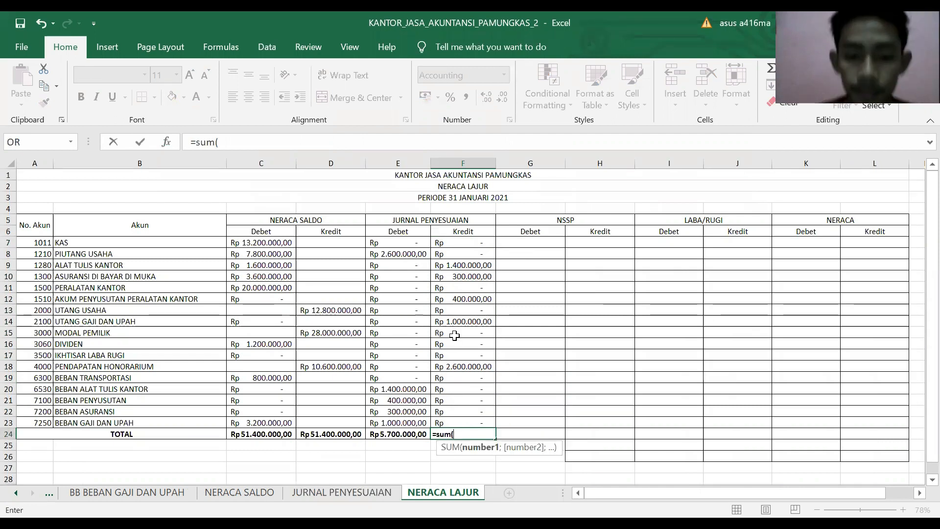
{"action": "left_click", "coordinate": [465, 242]}
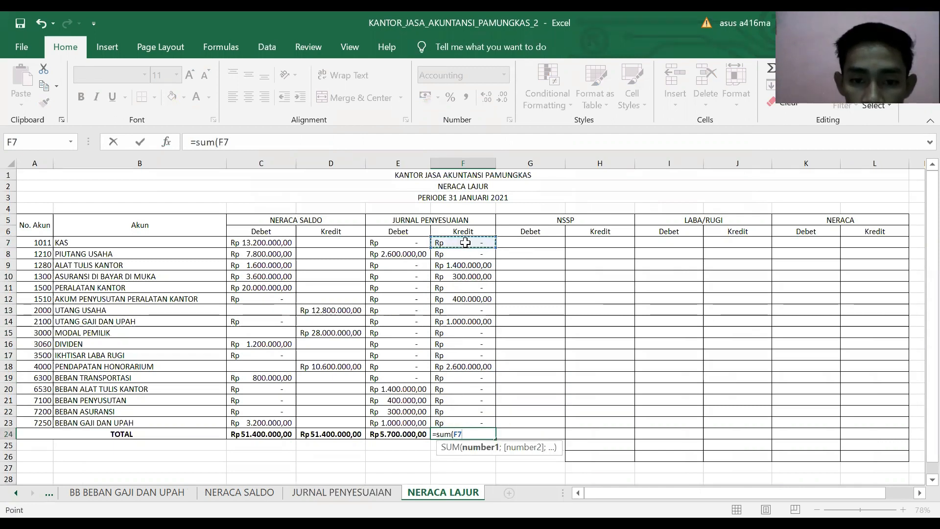
{"action": "left_click_drag", "start_coordinate": [465, 242], "coordinate": [461, 417]}
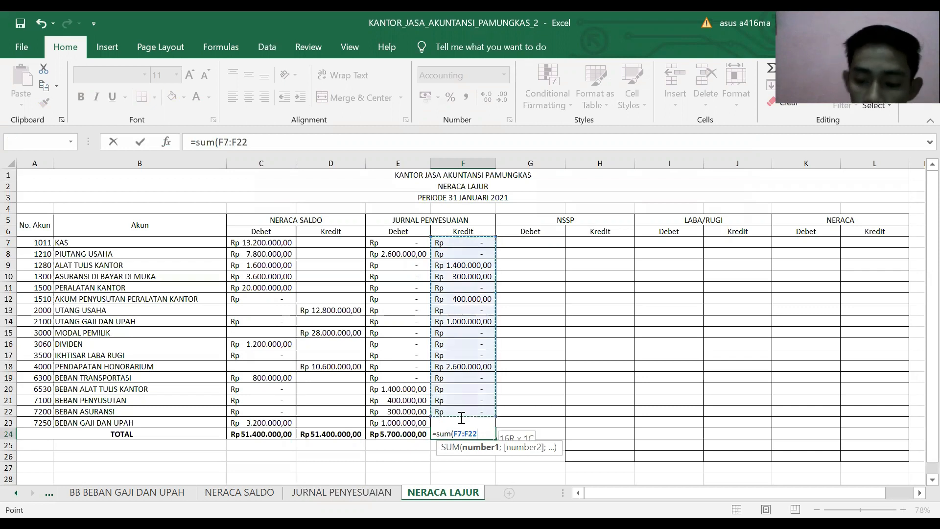
{"action": "key", "text": "Return"}
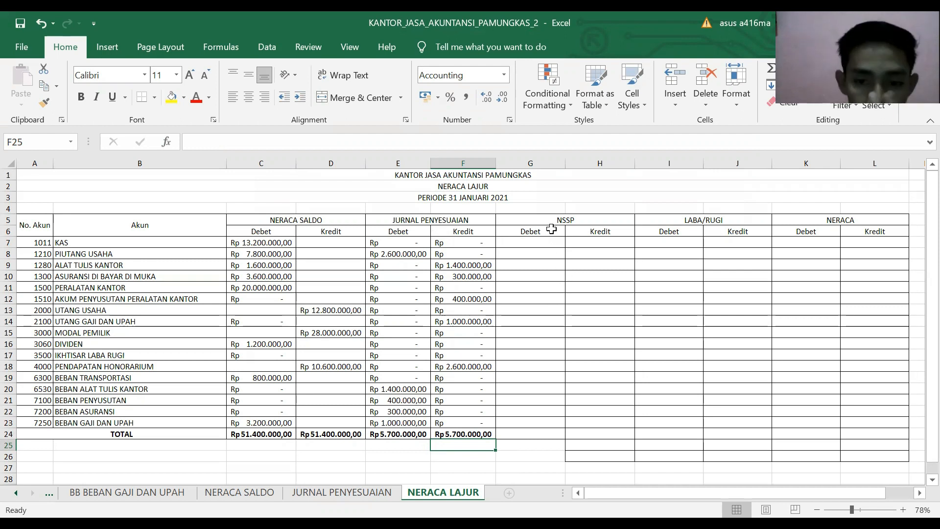
Start an IF formula in G7, the NSSP Debet cell for KAS, and open its function arguments.
{"action": "left_click", "coordinate": [528, 240]}
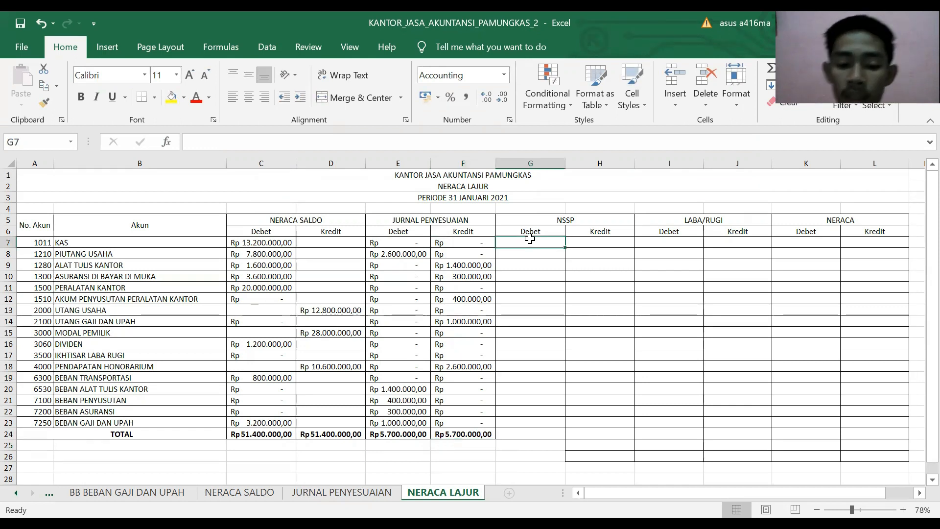
{"action": "type", "text": "="}
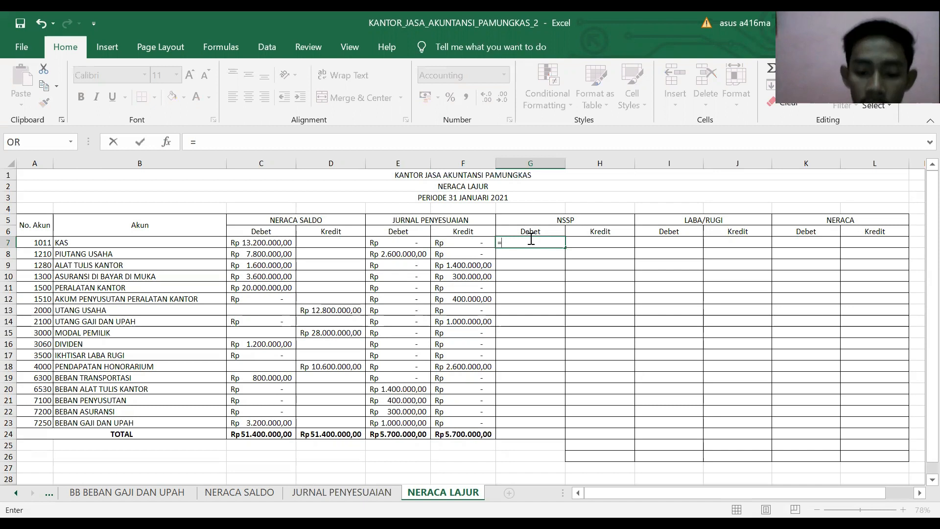
{"action": "type", "text": "if"}
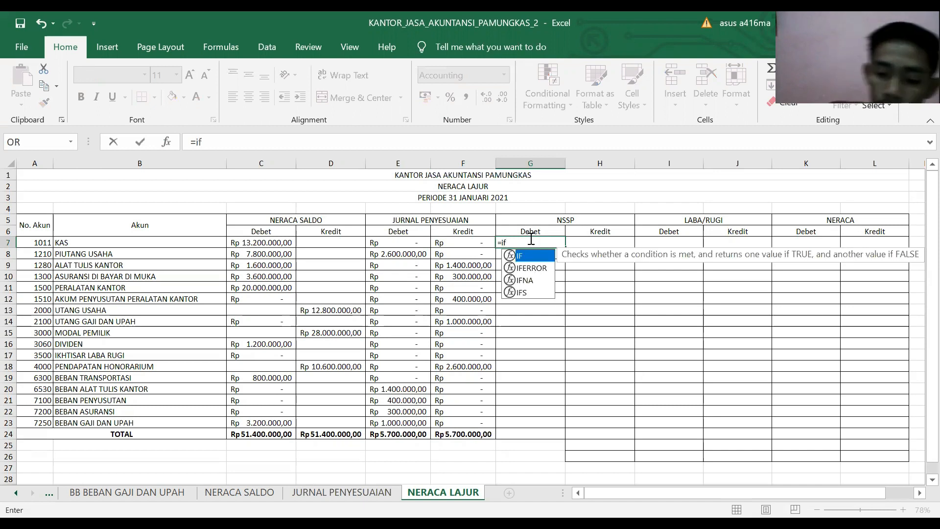
{"action": "type", "text": "("}
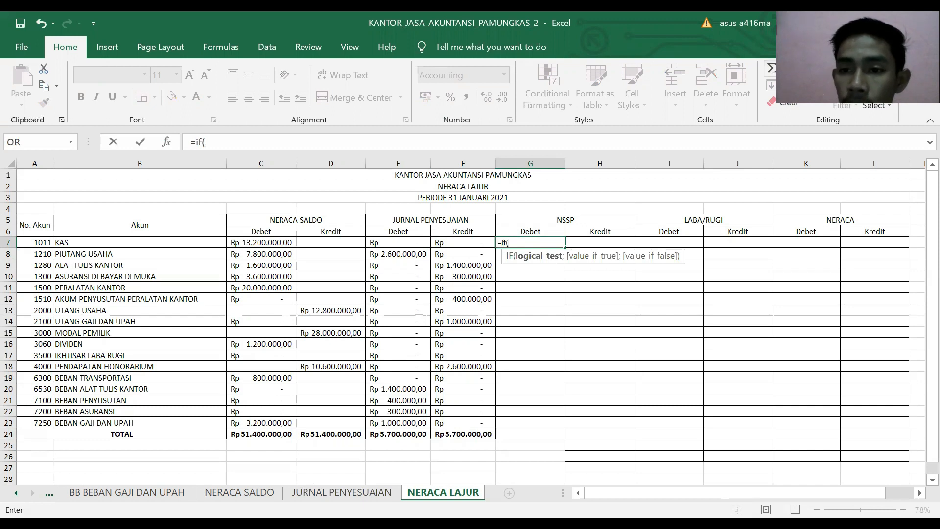
{"action": "left_click", "coordinate": [810, 67]}
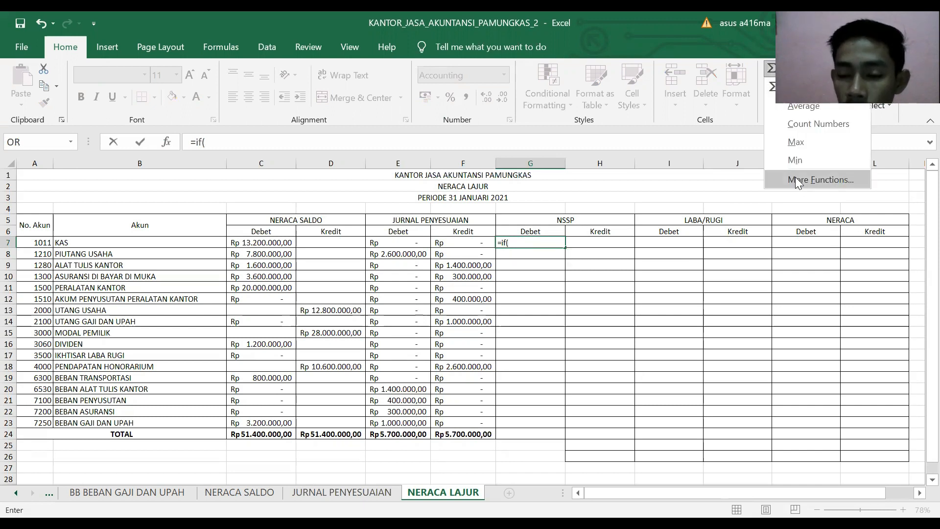
{"action": "left_click", "coordinate": [794, 178]}
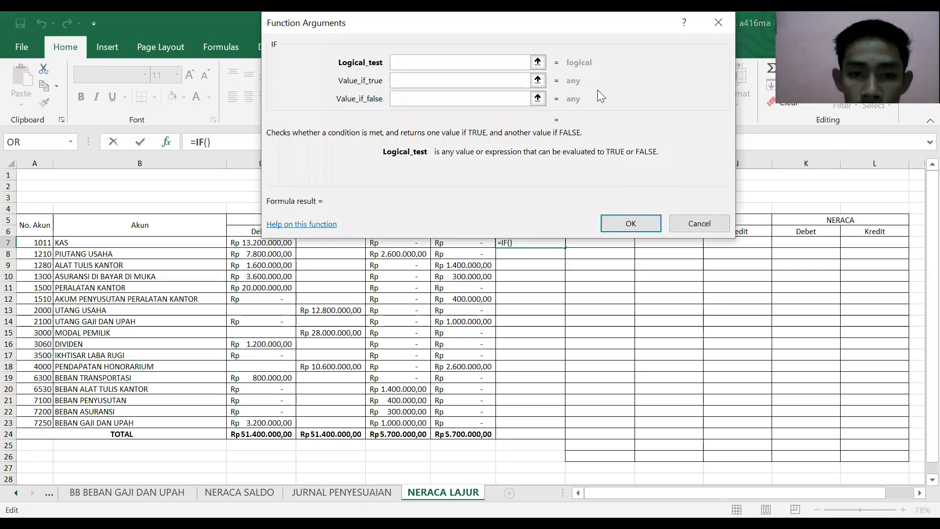
{"action": "left_click_drag", "start_coordinate": [565, 110], "coordinate": [565, 78]}
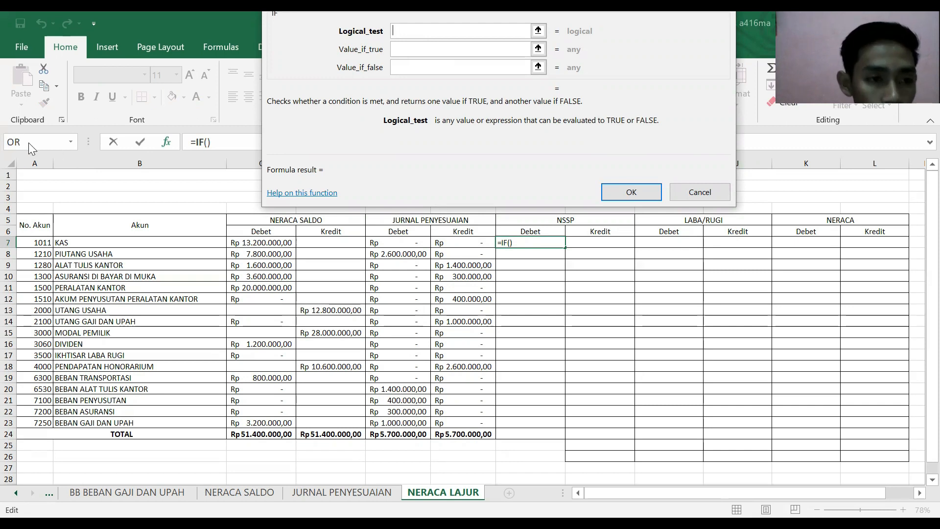
Nest an OR function inside the IF logical test of G7, choosing it from the full function list.
{"action": "left_click", "coordinate": [71, 141]}
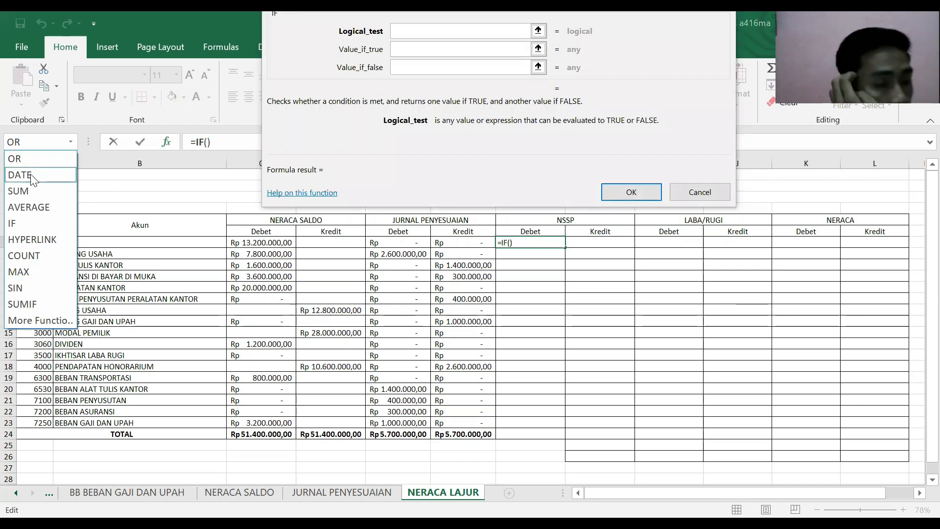
{"action": "left_click", "coordinate": [36, 321]}
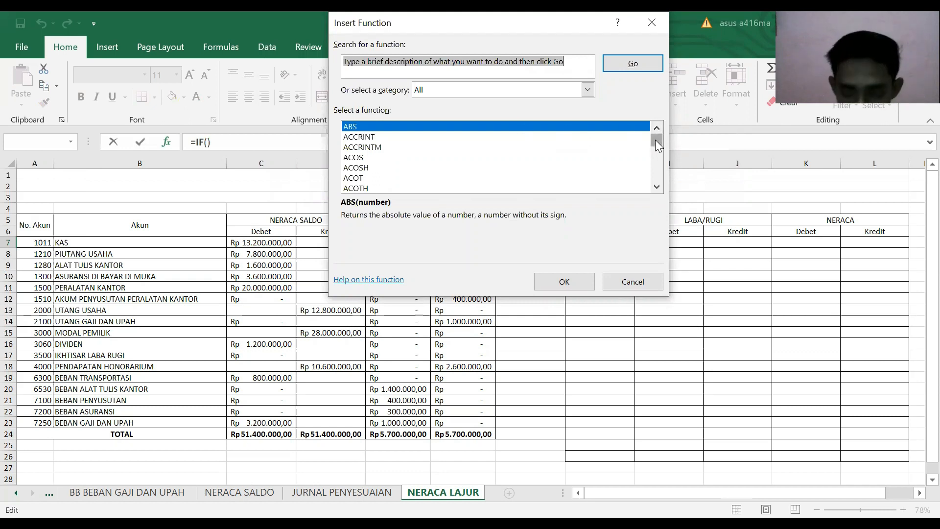
{"action": "left_click_drag", "start_coordinate": [656, 142], "coordinate": [657, 163]}
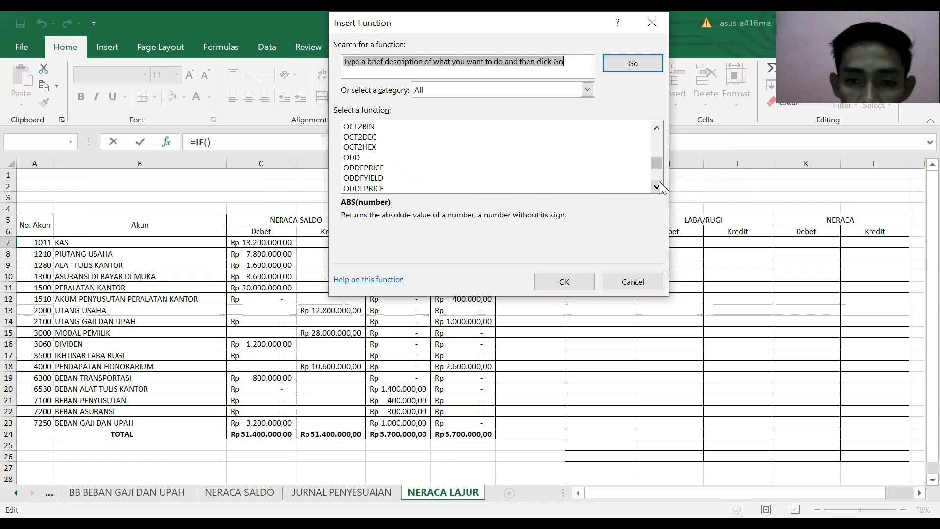
{"action": "scroll", "coordinate": [660, 182], "scroll_direction": "down", "scroll_amount": 5}
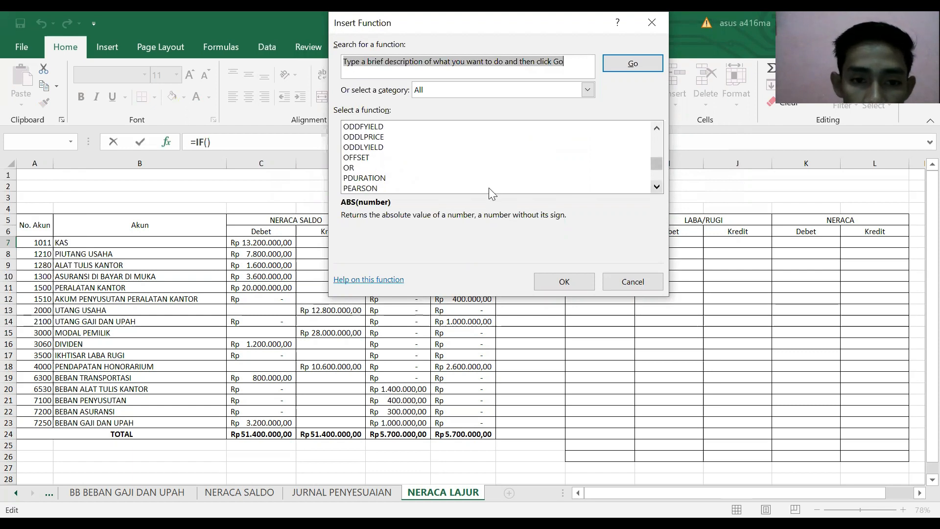
{"action": "left_click", "coordinate": [352, 167]}
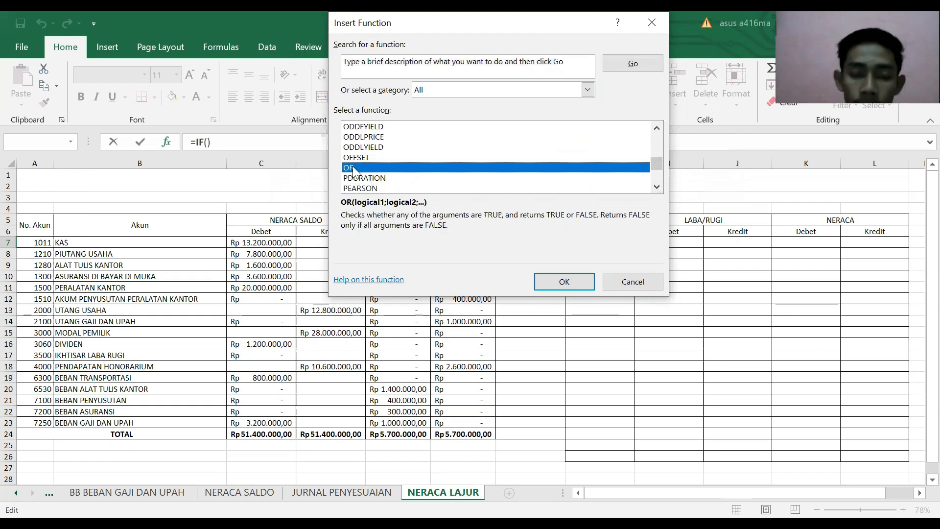
{"action": "left_click", "coordinate": [579, 278]}
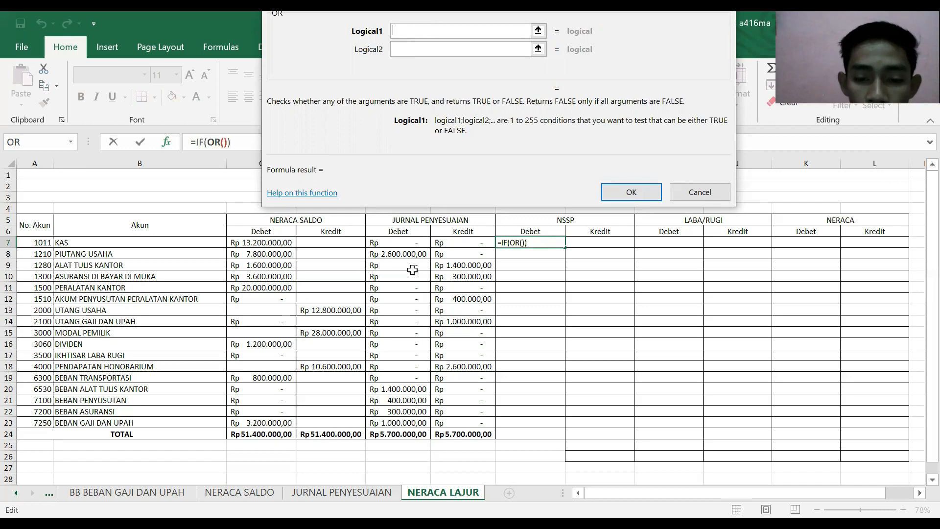
Set the first OR condition in G7 to C7+E7-F7<0.
{"action": "left_click", "coordinate": [274, 243]}
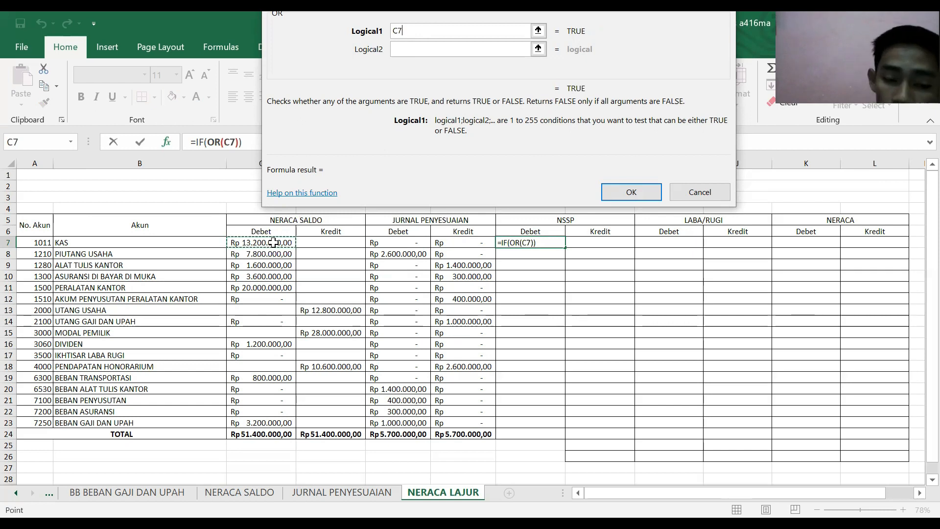
{"action": "type", "text": "+"}
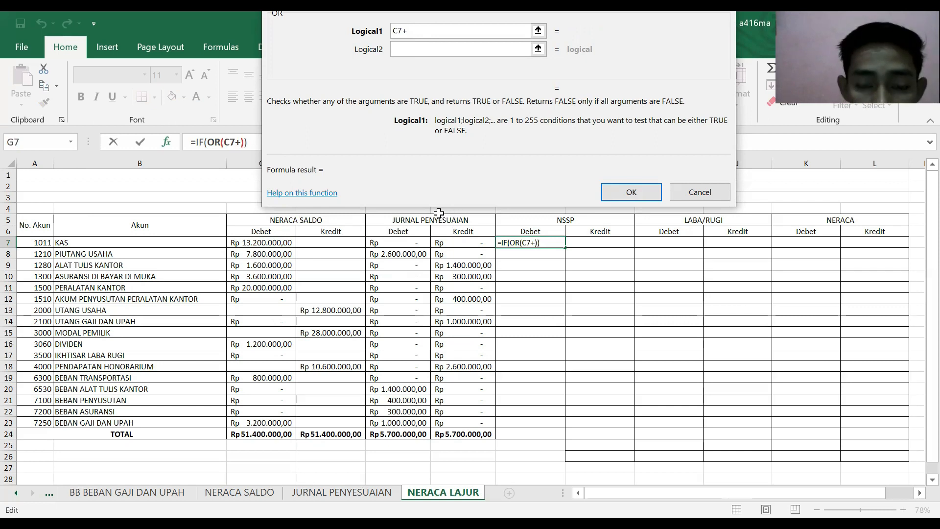
{"action": "left_click", "coordinate": [397, 240]}
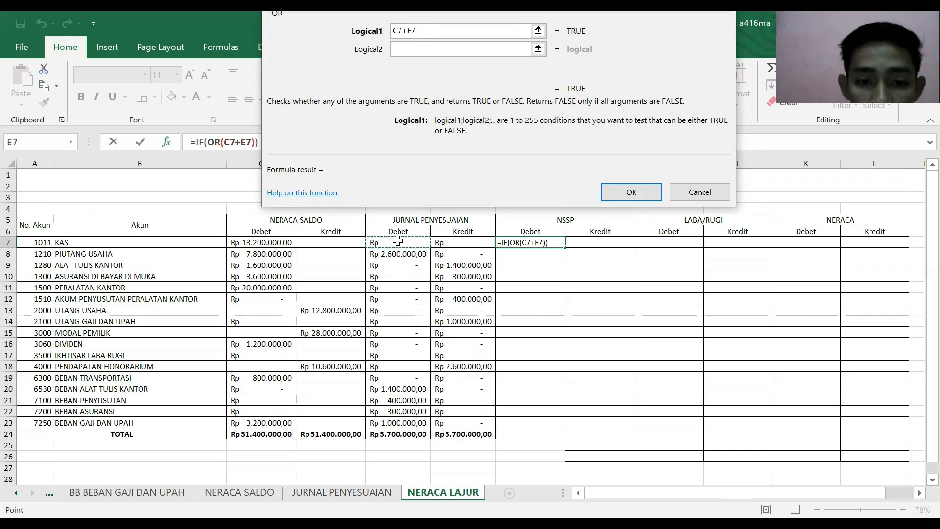
{"action": "type", "text": "-"}
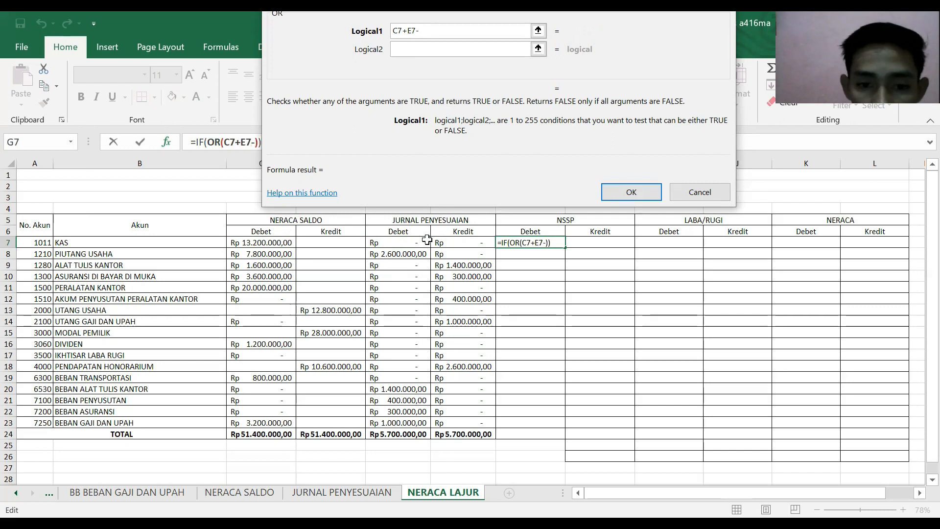
{"action": "left_click", "coordinate": [467, 243]}
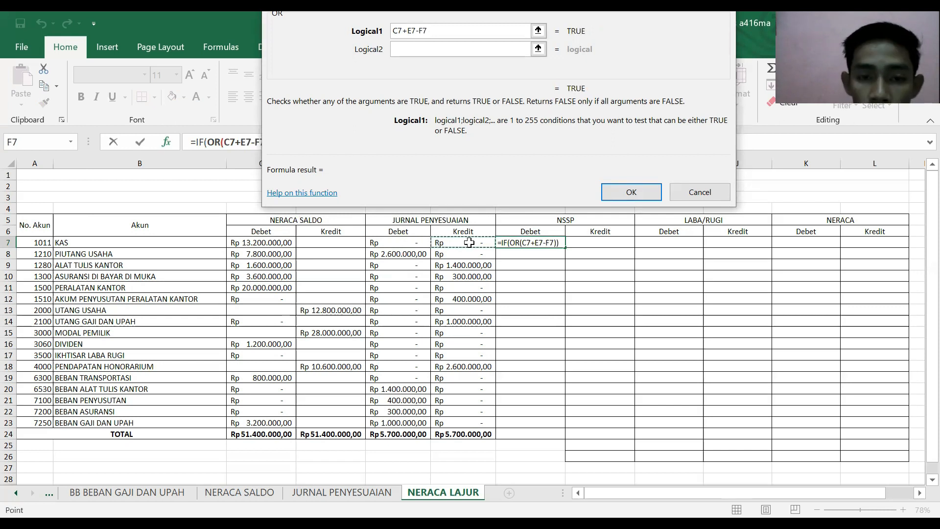
{"action": "type", "text": "<"}
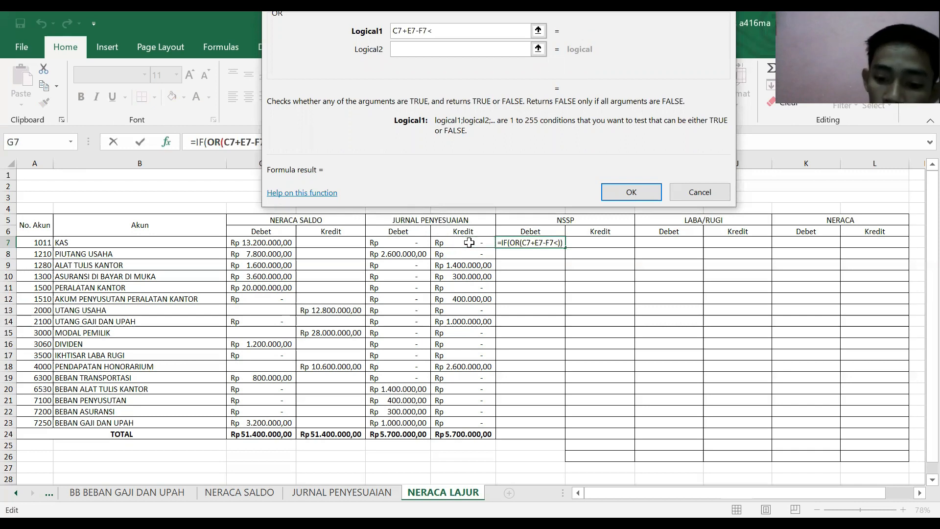
{"action": "type", "text": "0"}
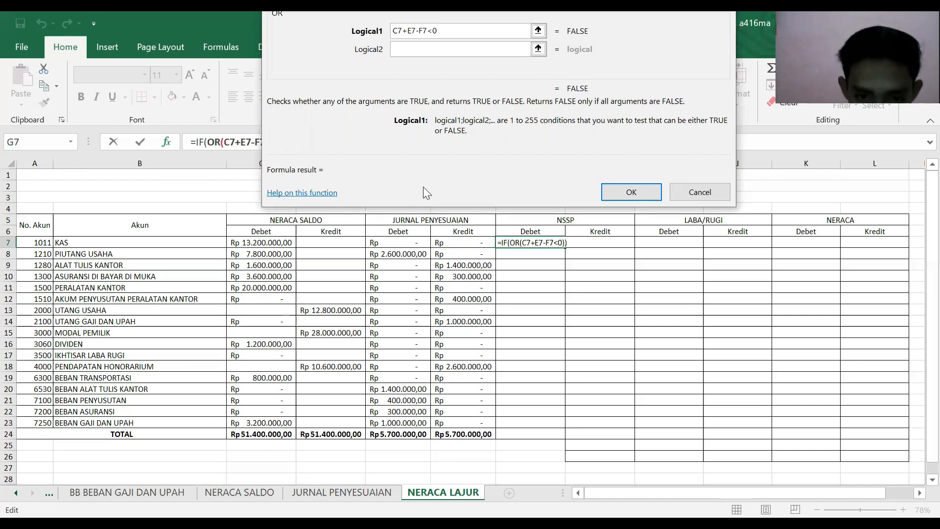
Set the second OR condition to D7<>0 and return to the arguments of the outer IF function.
{"action": "left_click", "coordinate": [411, 48]}
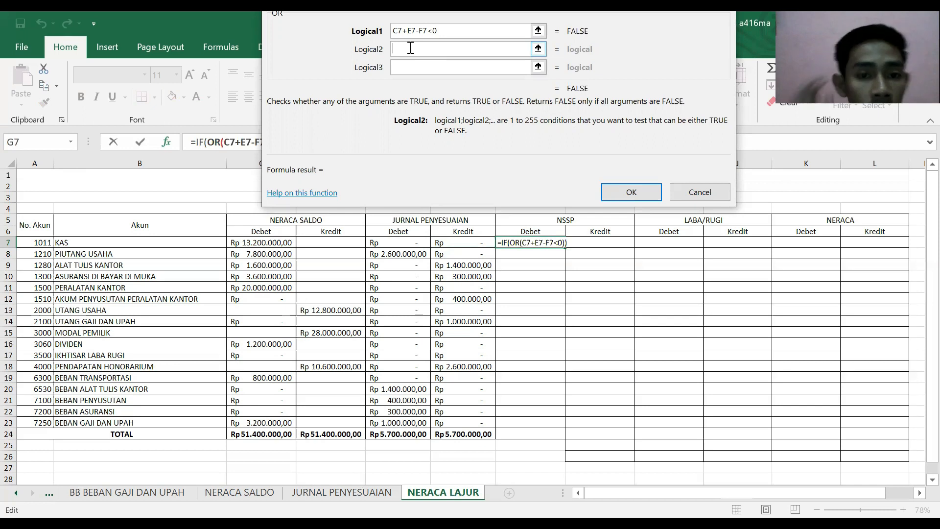
{"action": "left_click", "coordinate": [342, 241]}
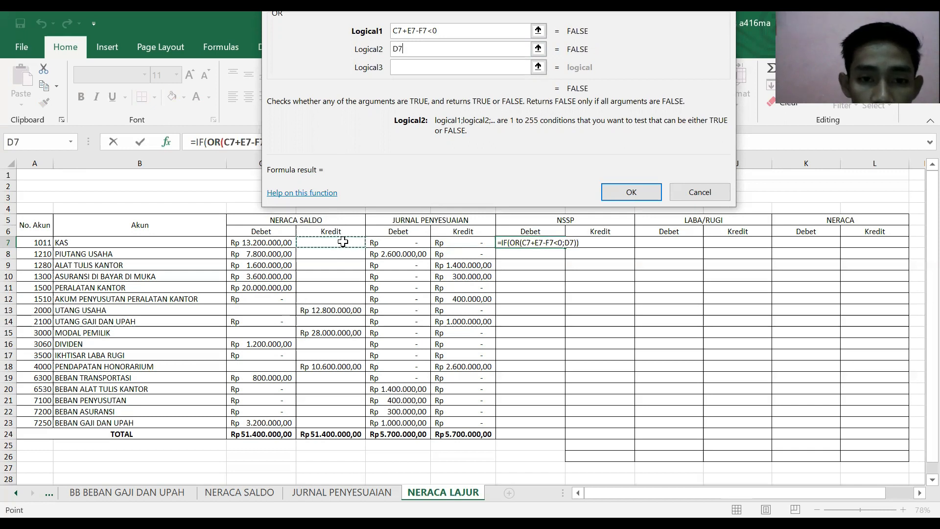
{"action": "type", "text": "<>"}
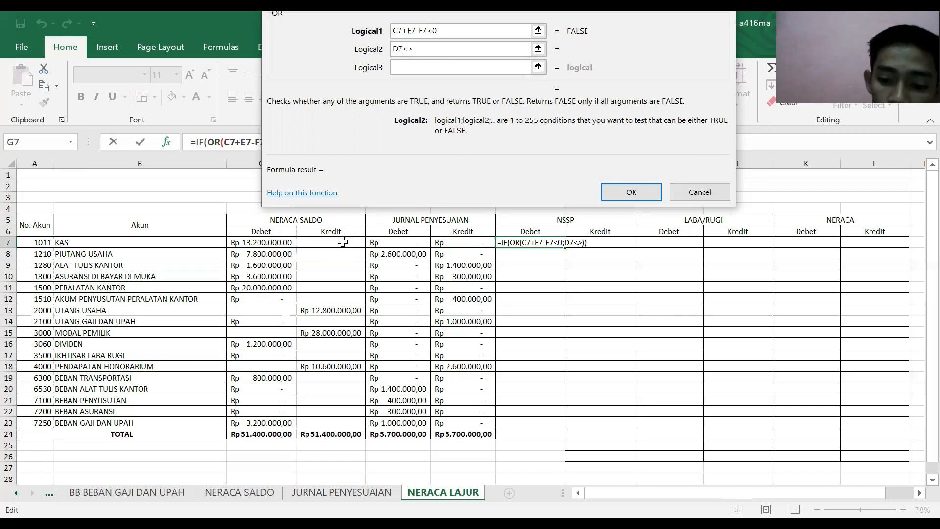
{"action": "type", "text": "0"}
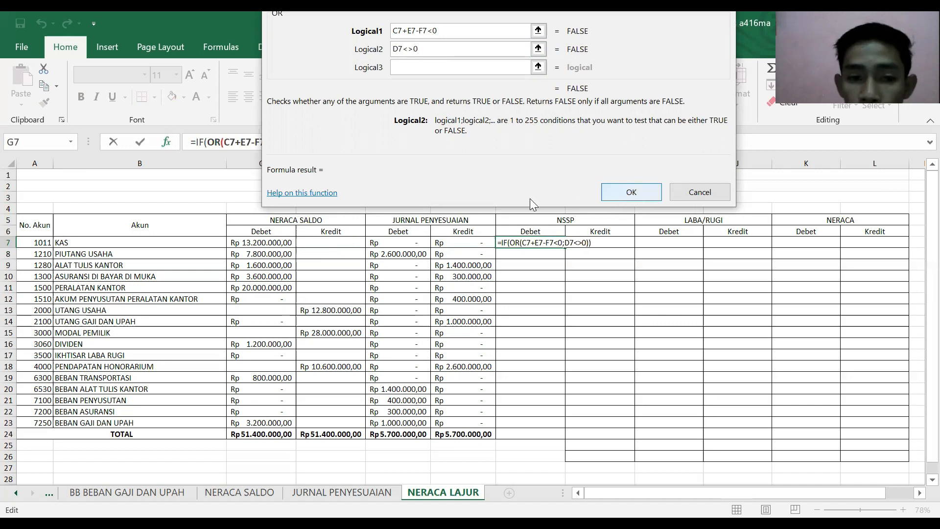
{"action": "left_click", "coordinate": [204, 141]}
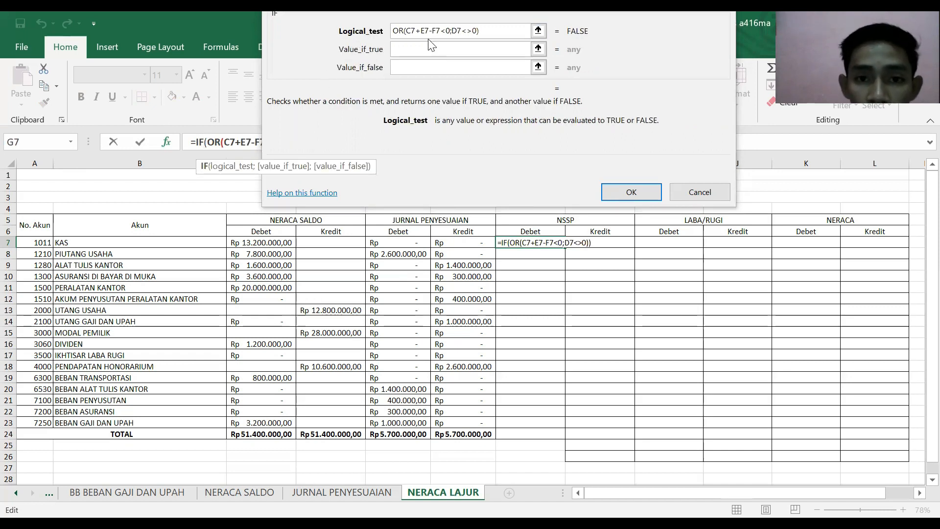
Set the IF value if true to 0 and the value if false to C7+E7-F7, completing the G7 formula.
{"action": "left_click", "coordinate": [403, 48]}
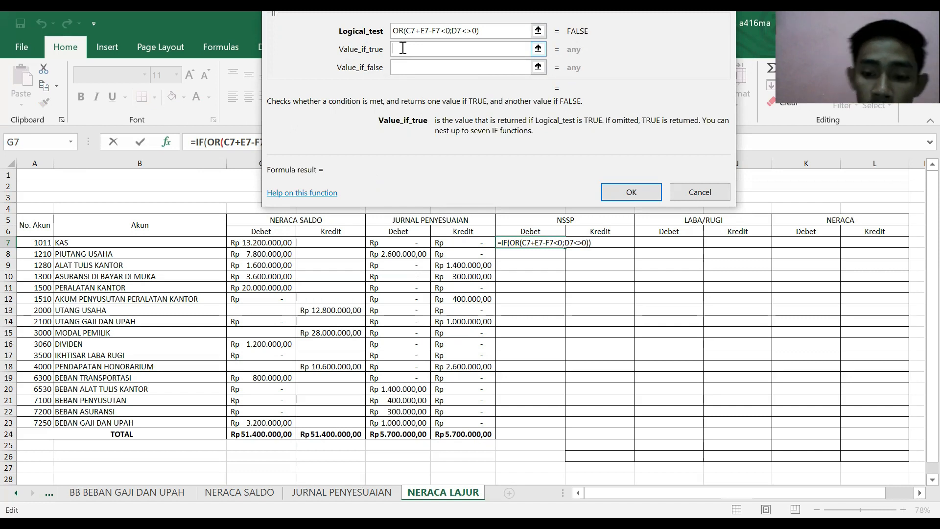
{"action": "type", "text": "0"}
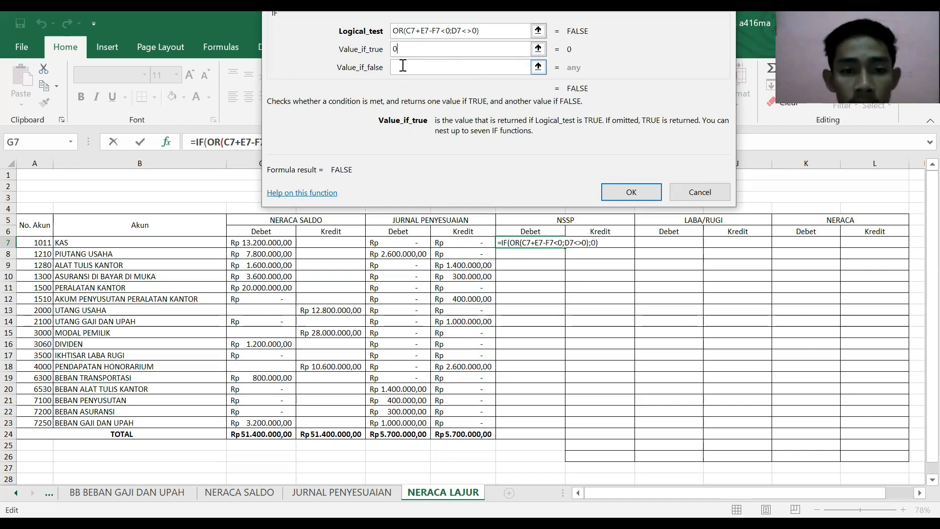
{"action": "left_click", "coordinate": [402, 65]}
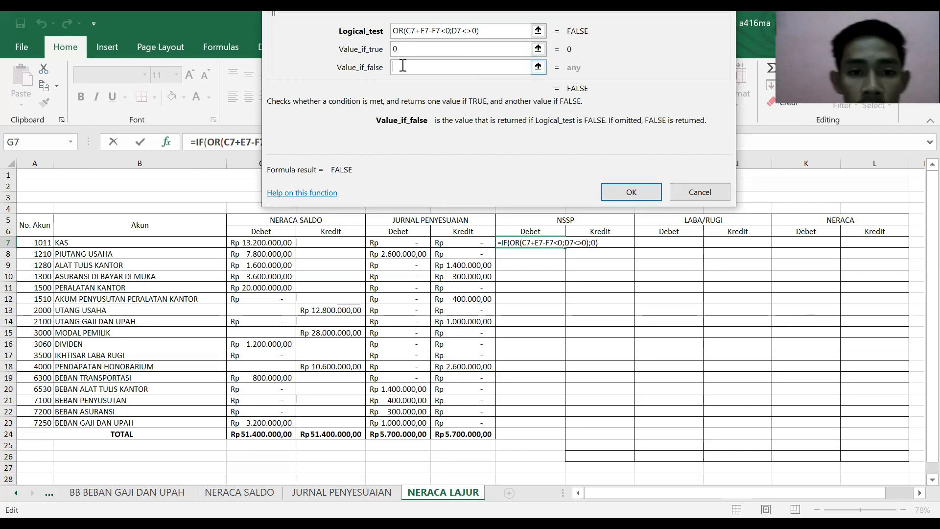
{"action": "left_click", "coordinate": [275, 240]}
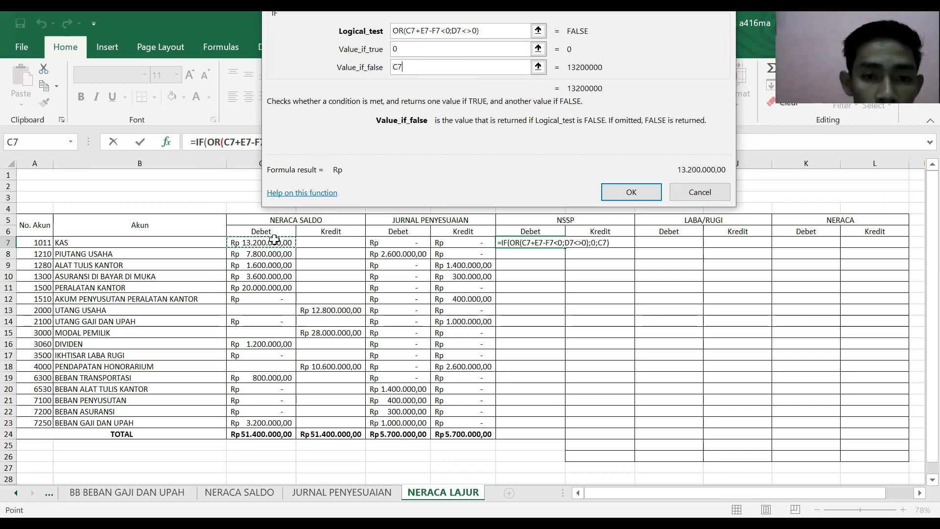
{"action": "type", "text": "+"}
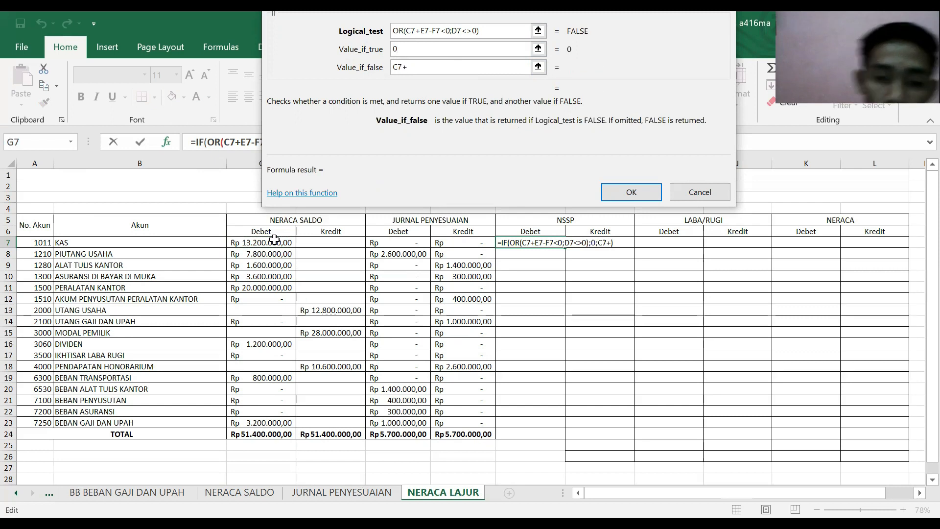
{"action": "left_click", "coordinate": [408, 241]}
{"action": "type", "text": "-"}
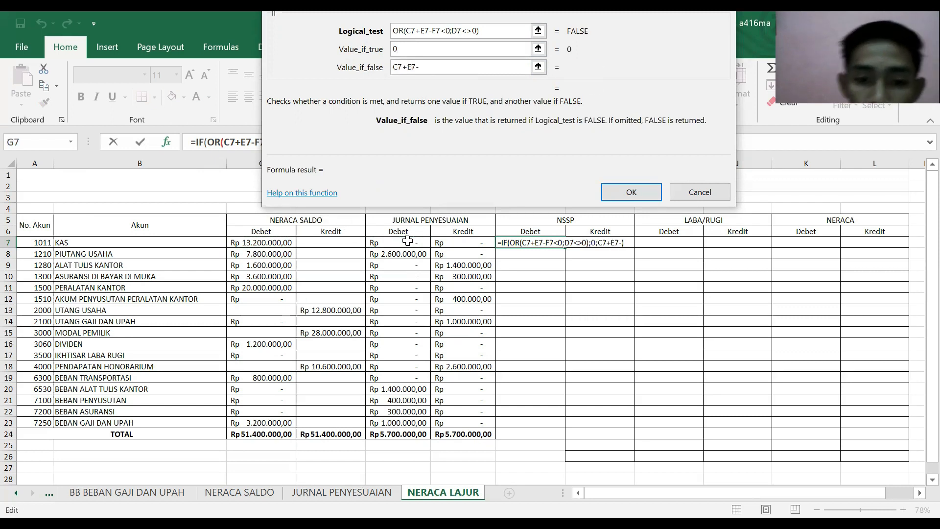
{"action": "left_click", "coordinate": [460, 241]}
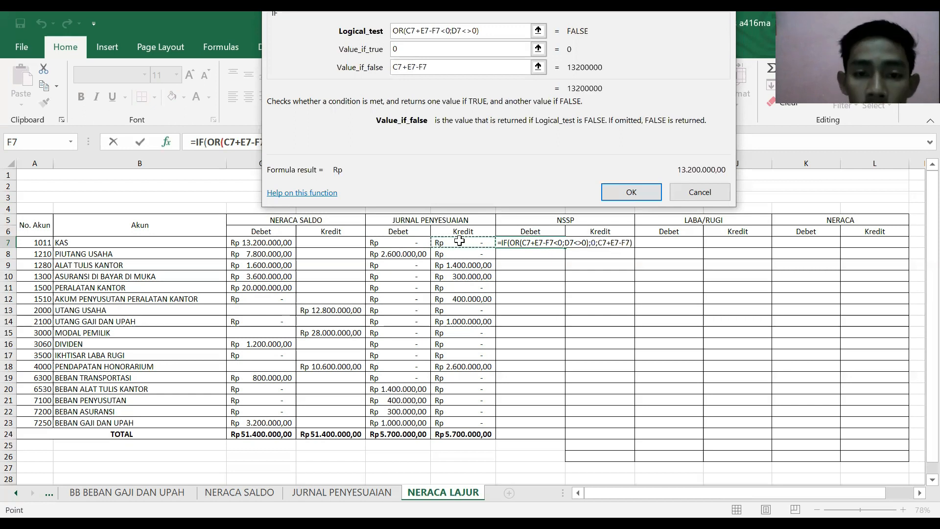
{"action": "left_click", "coordinate": [637, 192]}
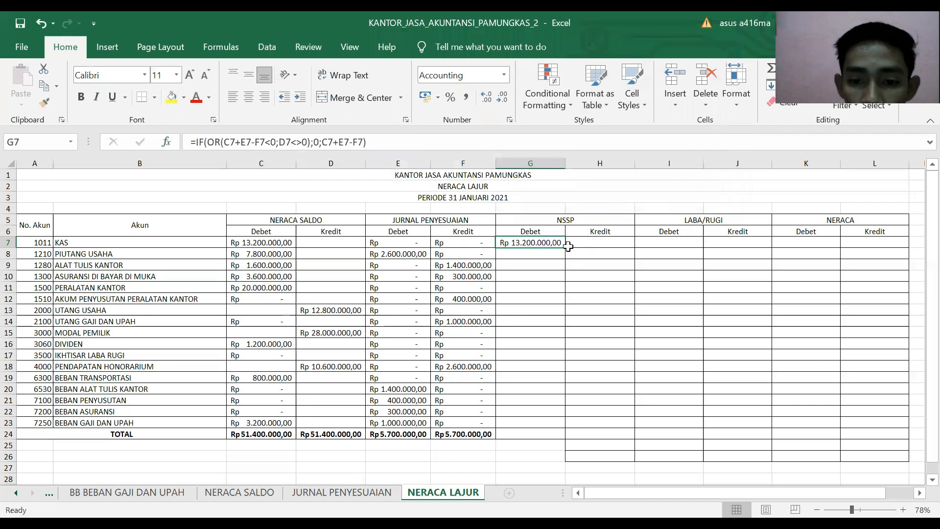
Fill the G7 formula down to G23 and total the NSSP Debet column in G24 with SUM of G7:G23.
{"action": "left_click_drag", "start_coordinate": [565, 247], "coordinate": [560, 424]}
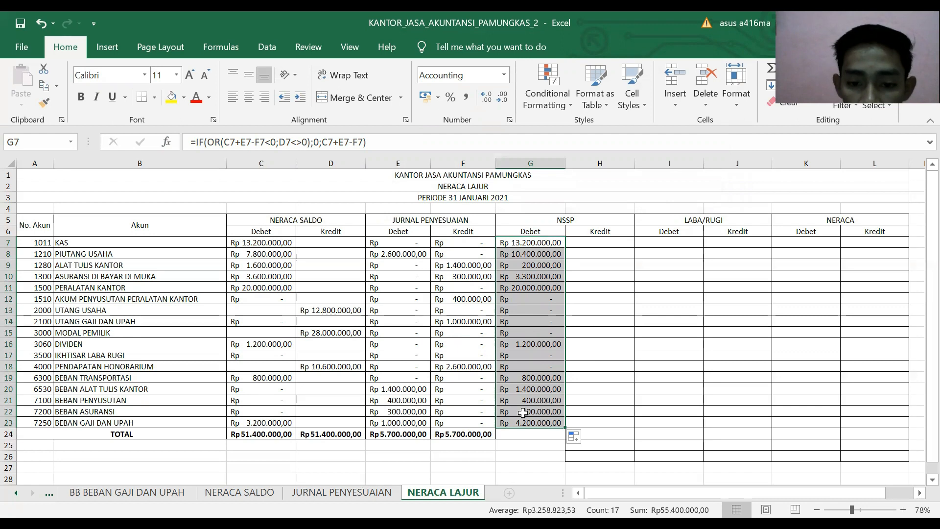
{"action": "left_click", "coordinate": [518, 434]}
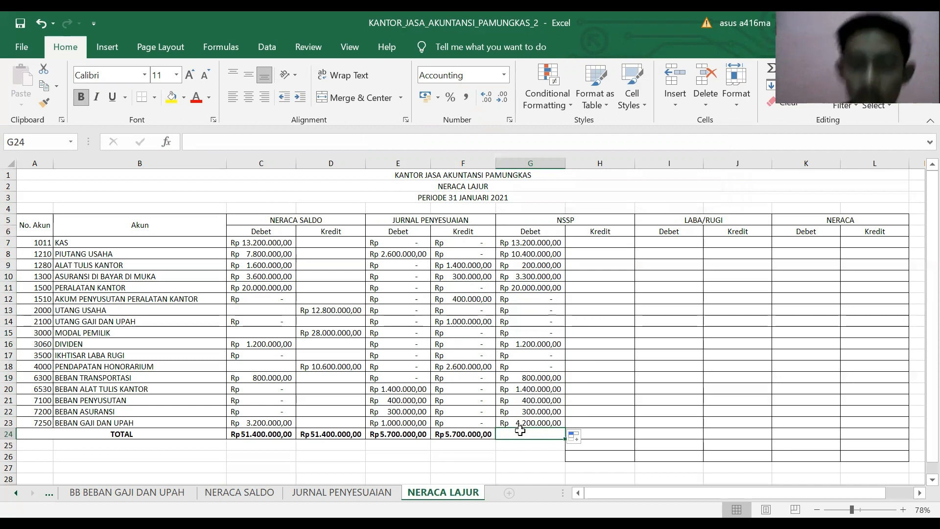
{"action": "type", "text": "="}
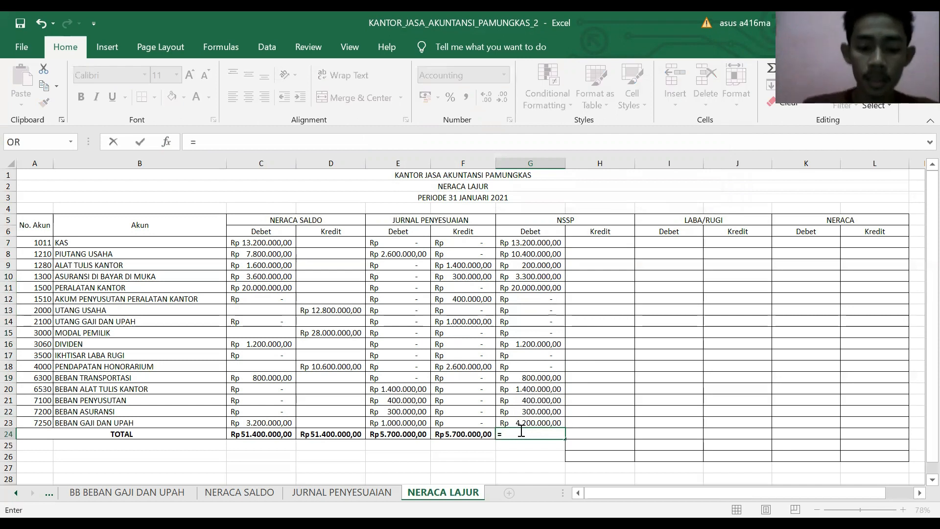
{"action": "type", "text": "sum"}
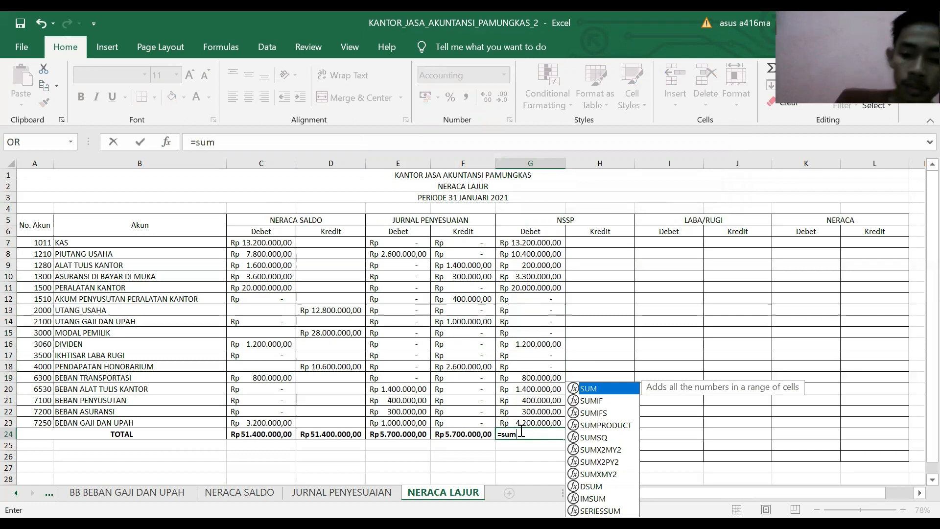
{"action": "type", "text": "("}
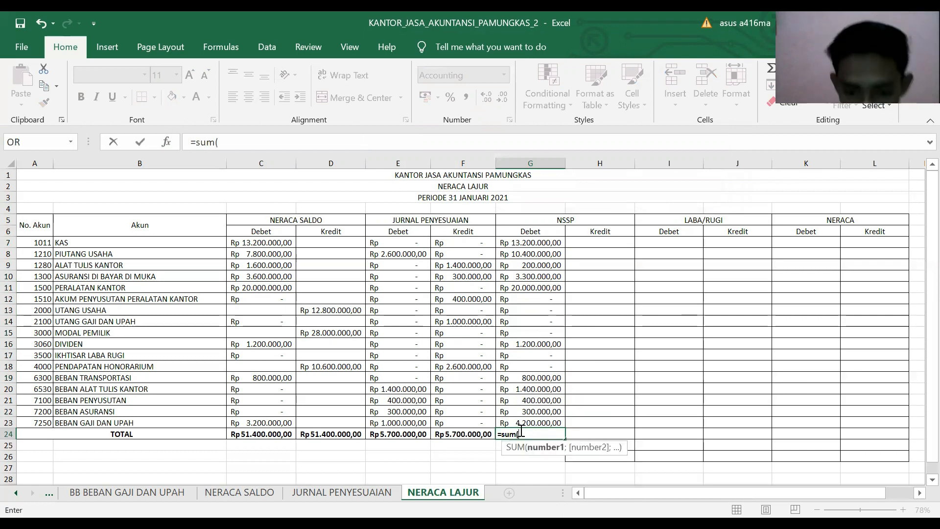
{"action": "left_click", "coordinate": [532, 237]}
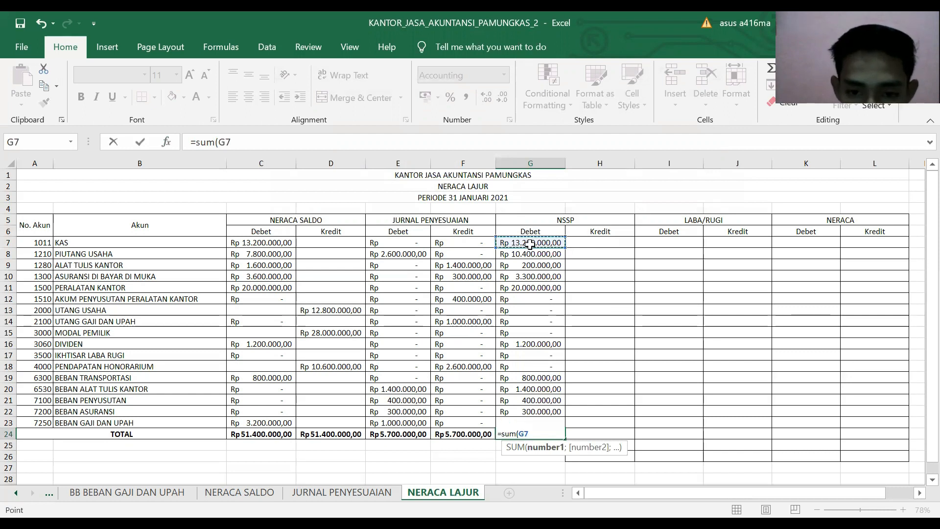
{"action": "left_click", "coordinate": [518, 424], "text": "shift"}
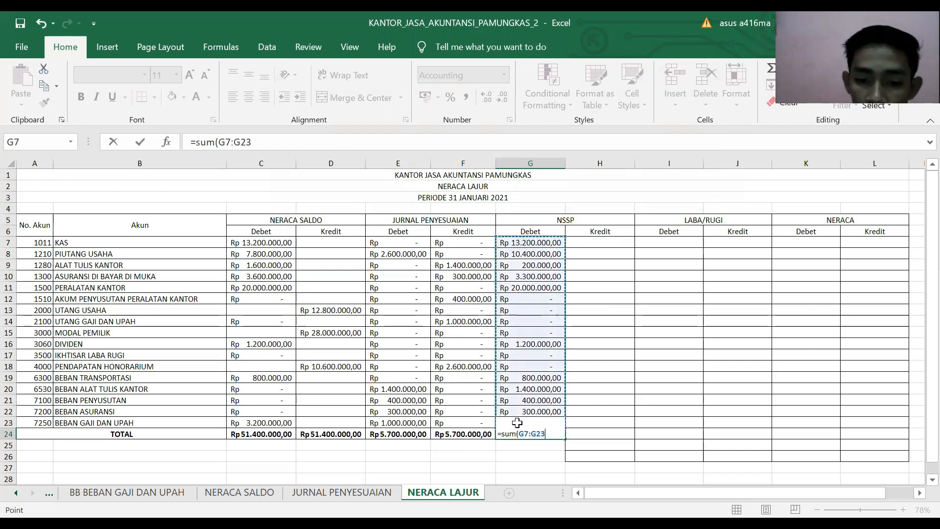
{"action": "key", "text": "Return"}
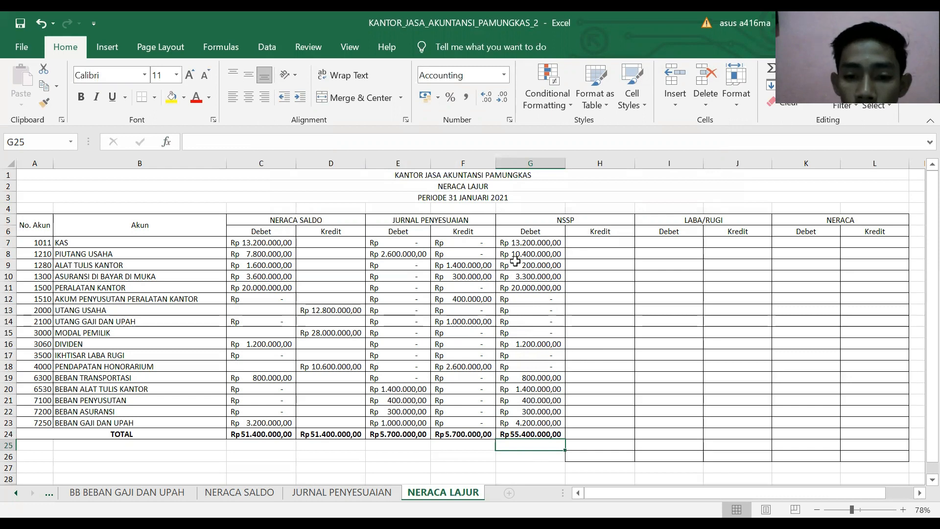
Start an IF formula in H7 with the function arguments dialog and nest an OR function as its logical test.
{"action": "left_click", "coordinate": [599, 242]}
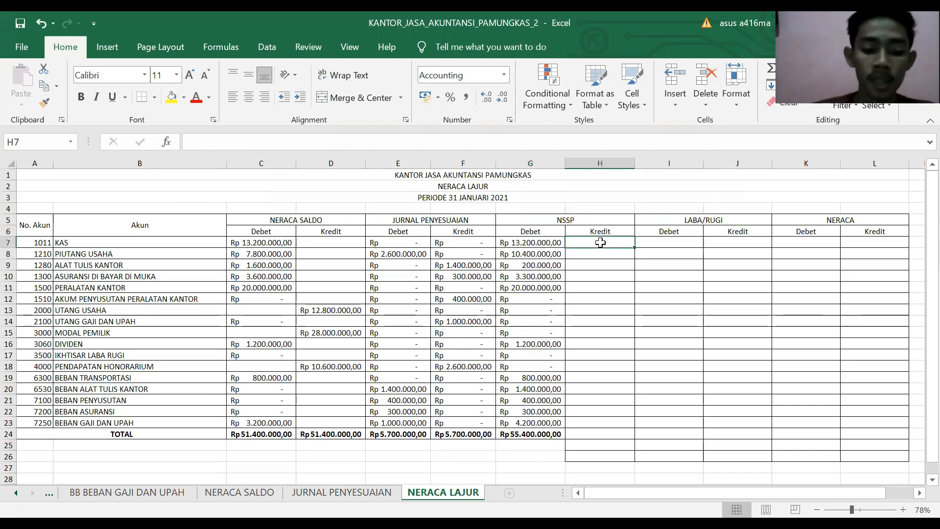
{"action": "type", "text": "="}
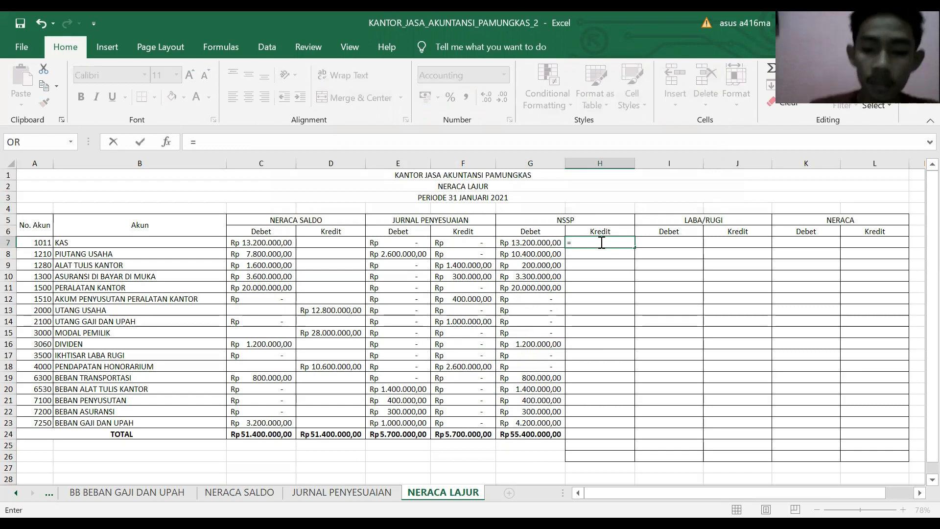
{"action": "type", "text": "if"}
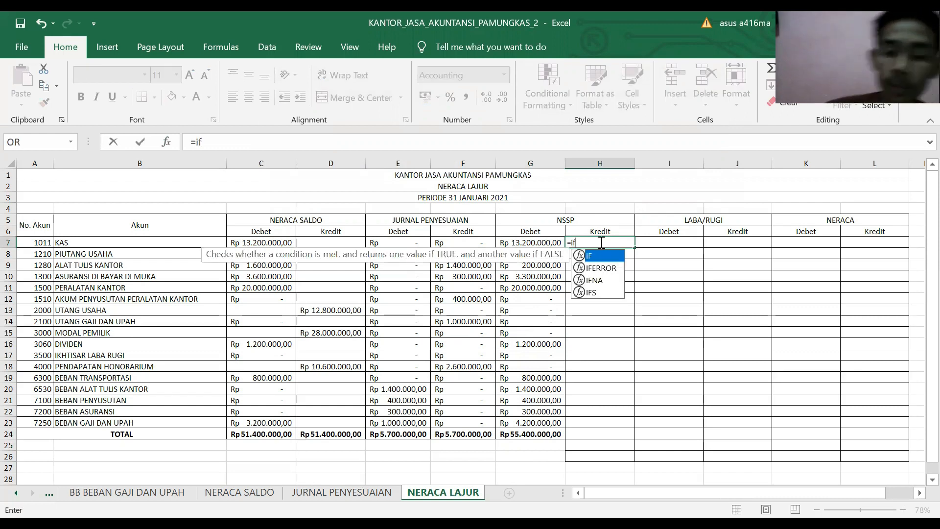
{"action": "type", "text": "("}
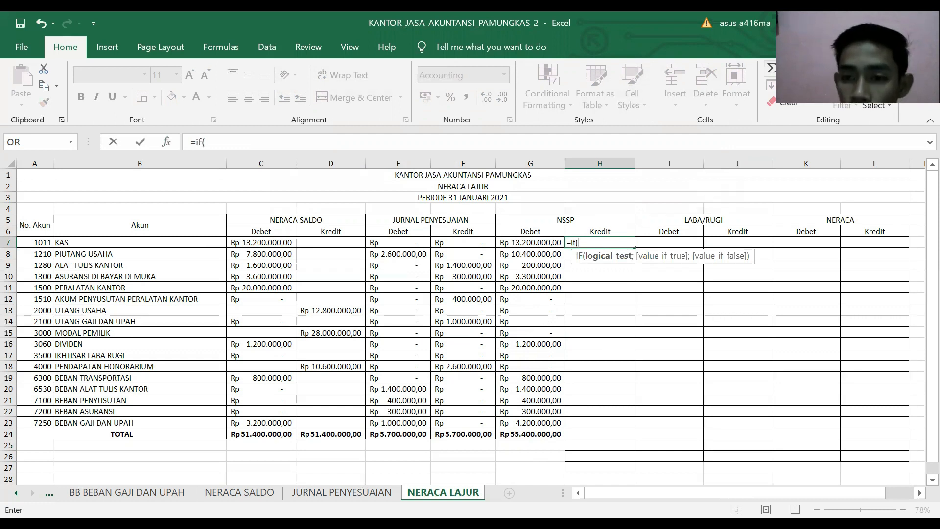
{"action": "left_click", "coordinate": [813, 68]}
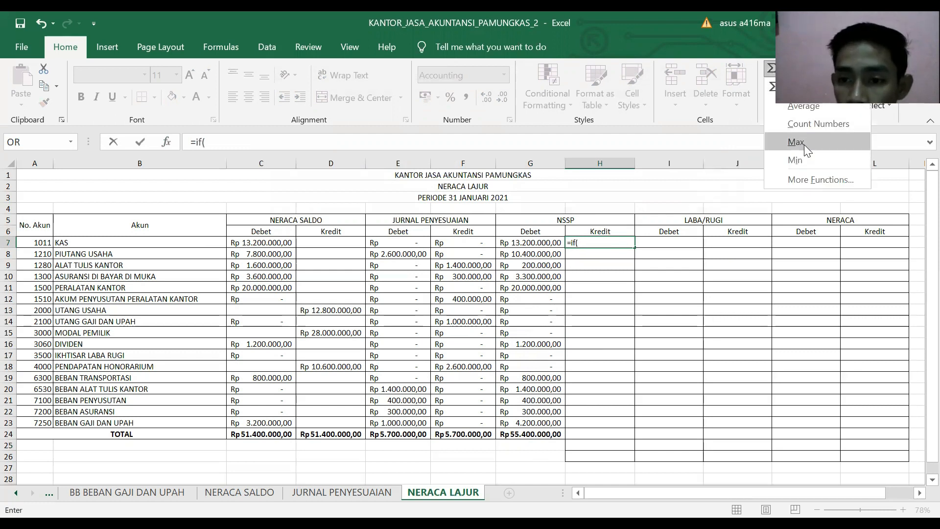
{"action": "left_click", "coordinate": [801, 174]}
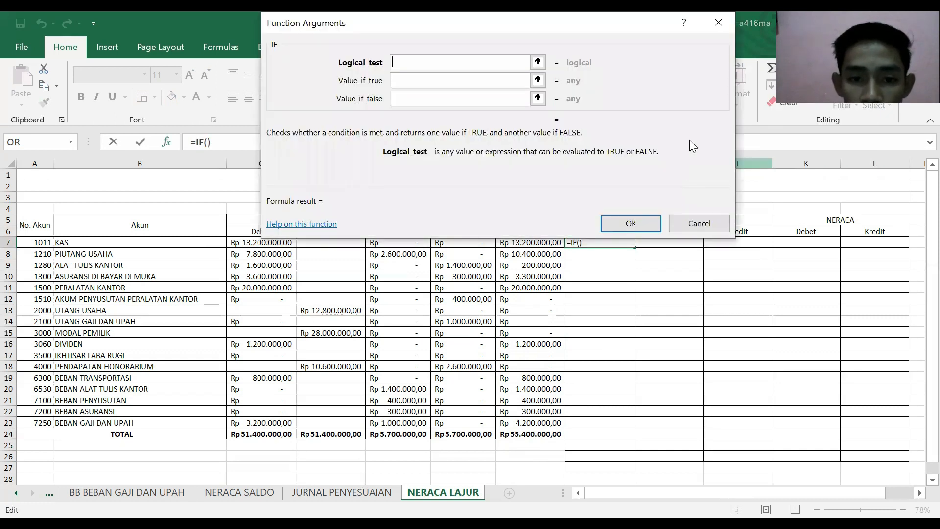
{"action": "left_click_drag", "start_coordinate": [395, 178], "coordinate": [398, 149]}
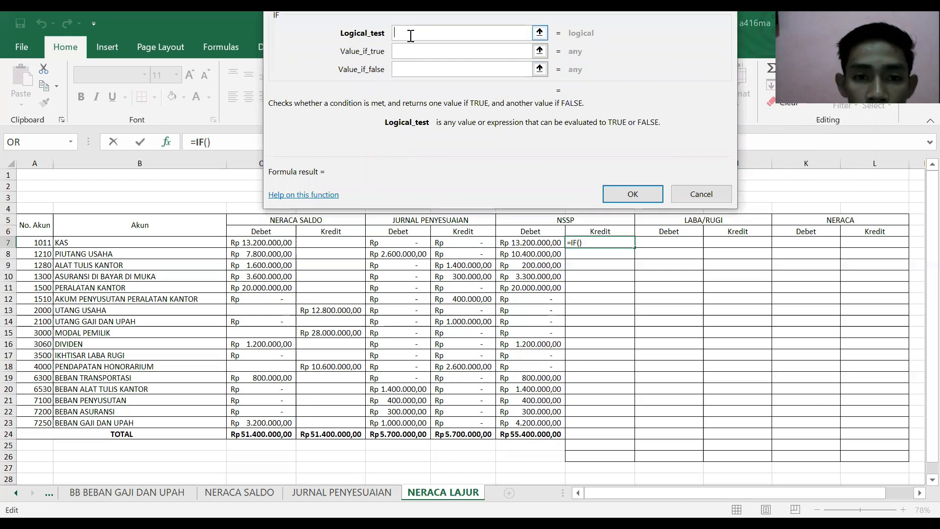
{"action": "left_click", "coordinate": [70, 143]}
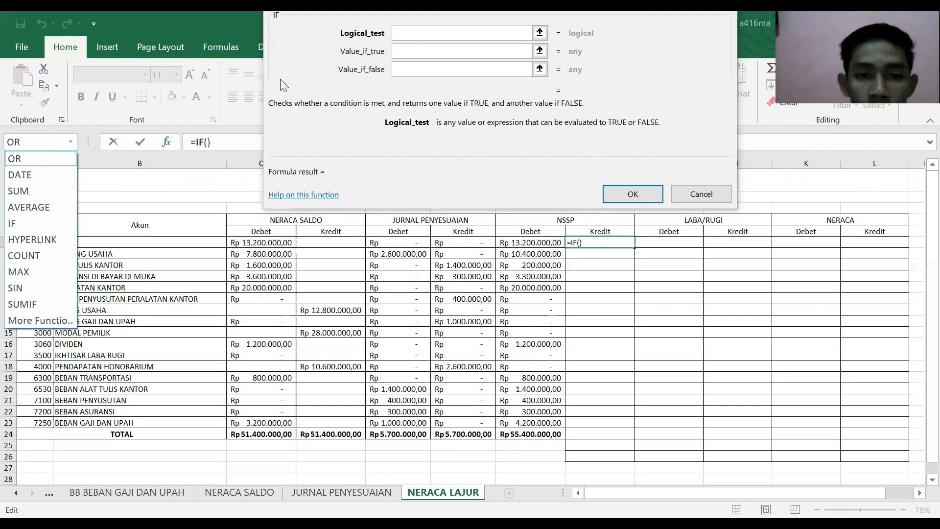
{"action": "left_click", "coordinate": [54, 160]}
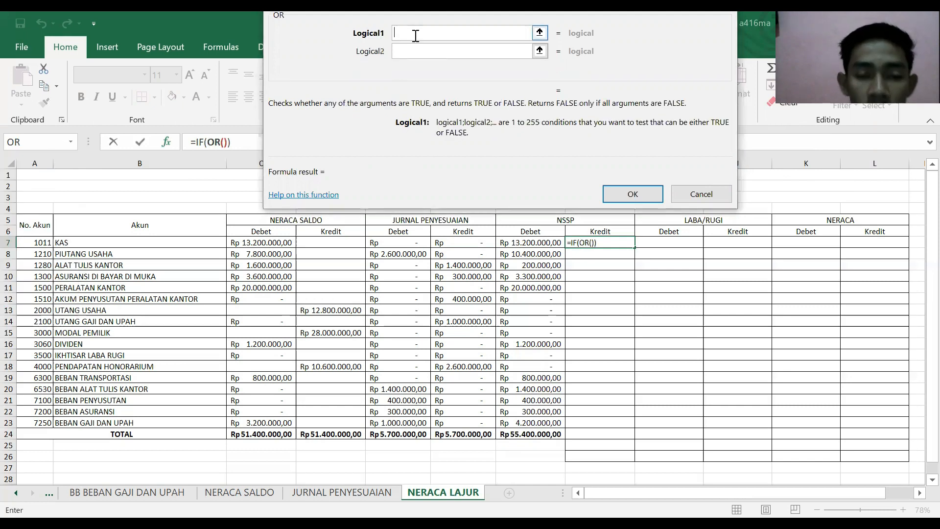
Set the first OR condition in H7 to D7+F7-E7<0.
{"action": "left_click", "coordinate": [332, 241]}
{"action": "type", "text": "+"}
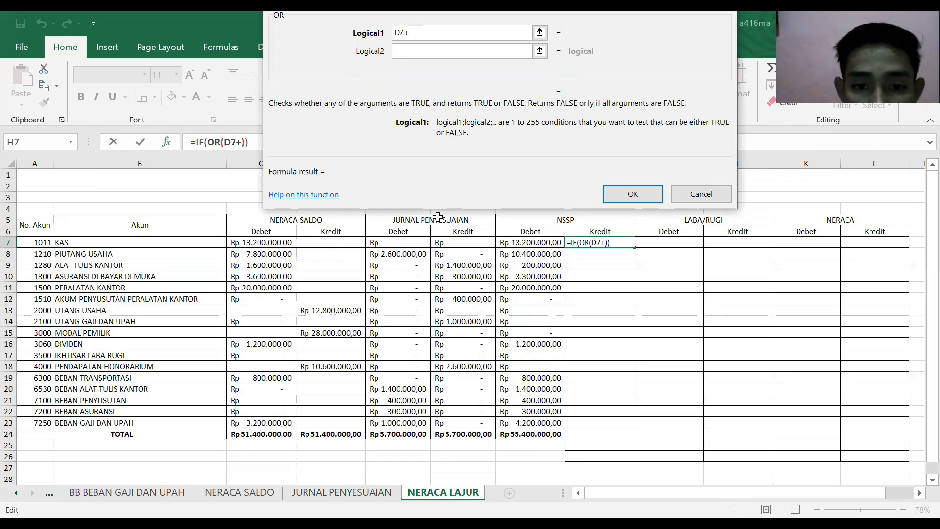
{"action": "left_click", "coordinate": [456, 240]}
{"action": "type", "text": "-"}
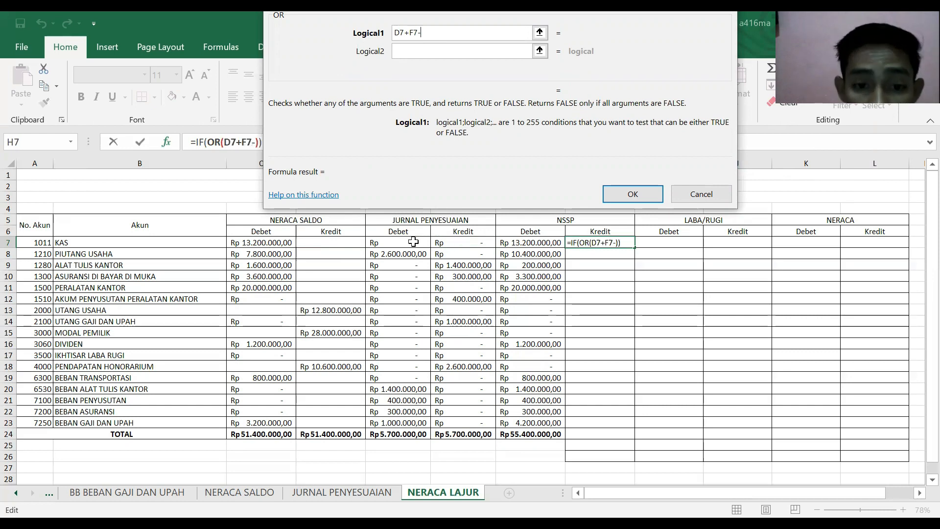
{"action": "left_click", "coordinate": [414, 241]}
{"action": "type", "text": "<0"}
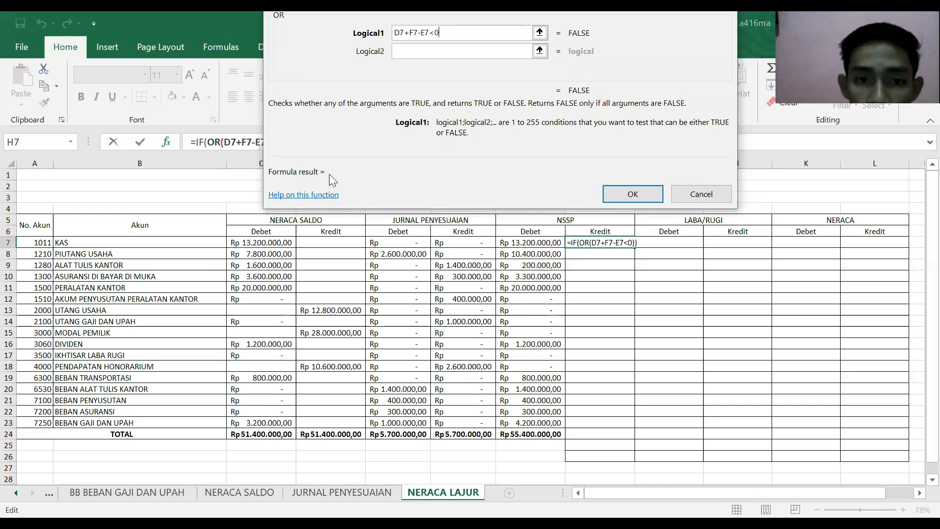
Set the second OR condition to C7<>0 and return to the arguments of the outer IF function.
{"action": "left_click", "coordinate": [411, 51]}
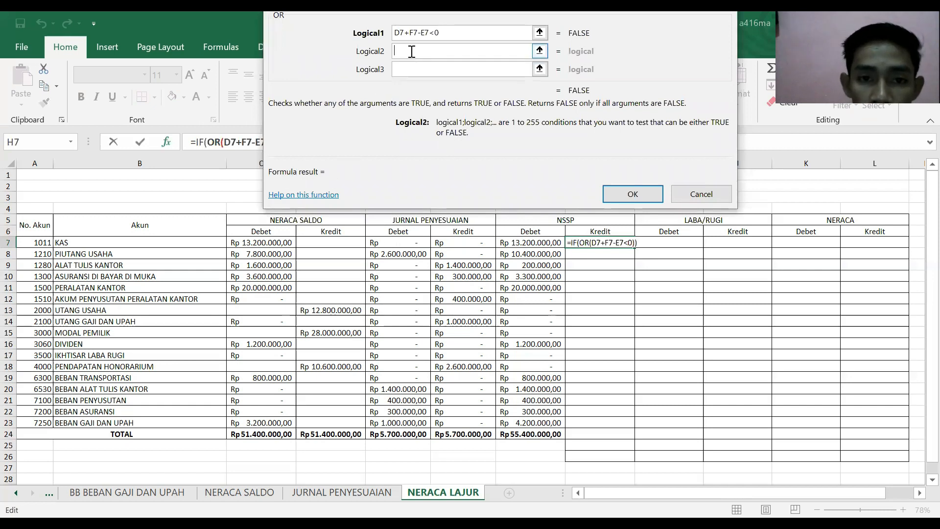
{"action": "left_click", "coordinate": [281, 242]}
{"action": "type", "text": "<>0"}
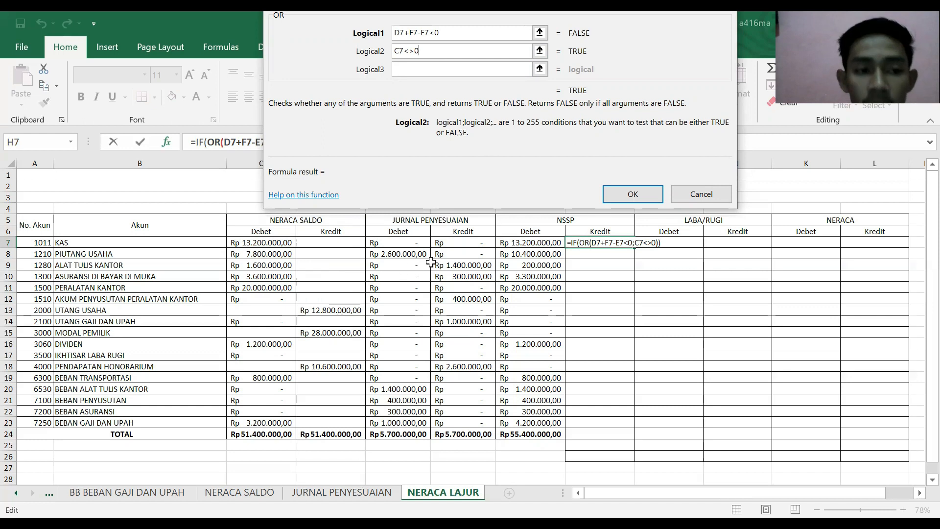
{"action": "left_click", "coordinate": [205, 142]}
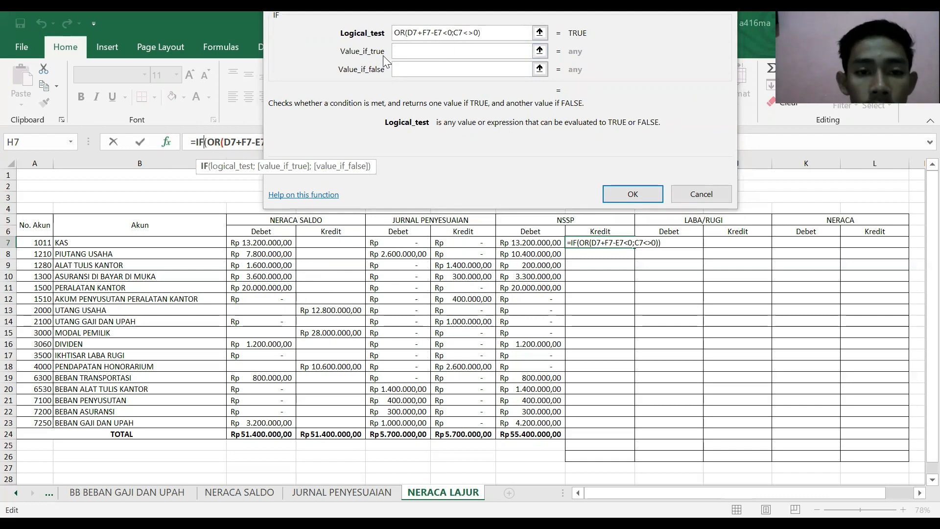
Set the IF value if true to 0 and the value if false to D7+F7-E7, completing the H7 formula.
{"action": "left_click", "coordinate": [399, 49]}
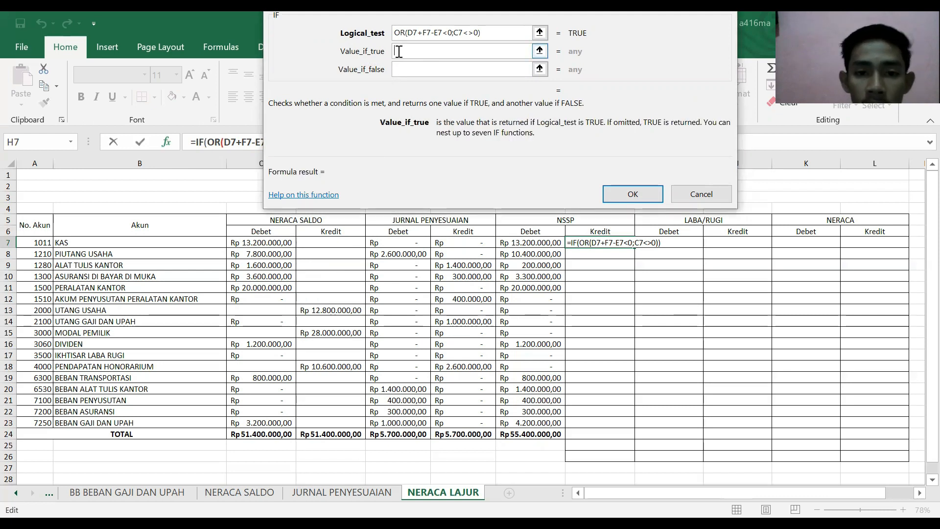
{"action": "type", "text": "0"}
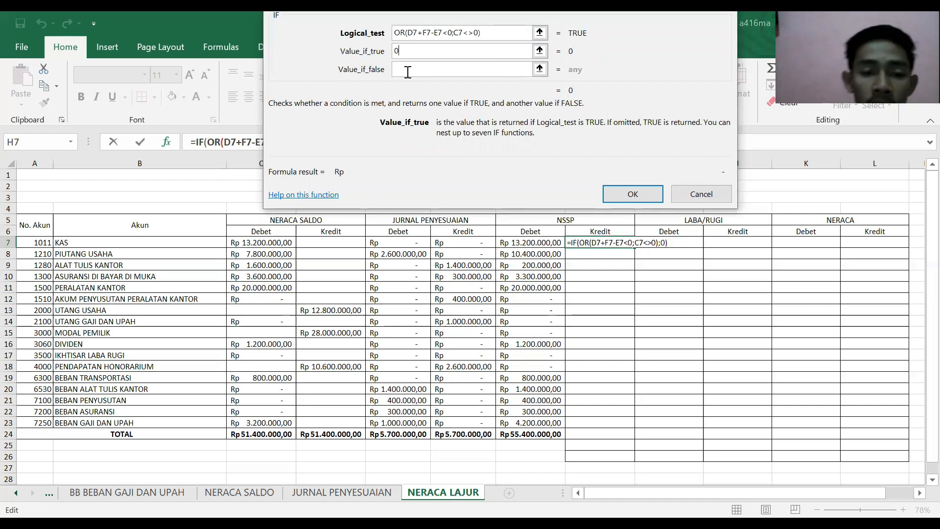
{"action": "left_click", "coordinate": [408, 68]}
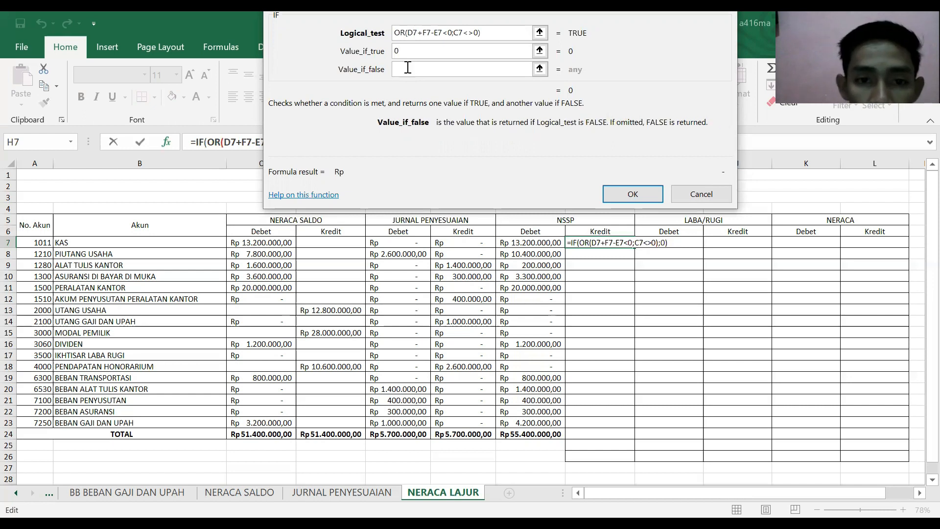
{"action": "left_click", "coordinate": [342, 243]}
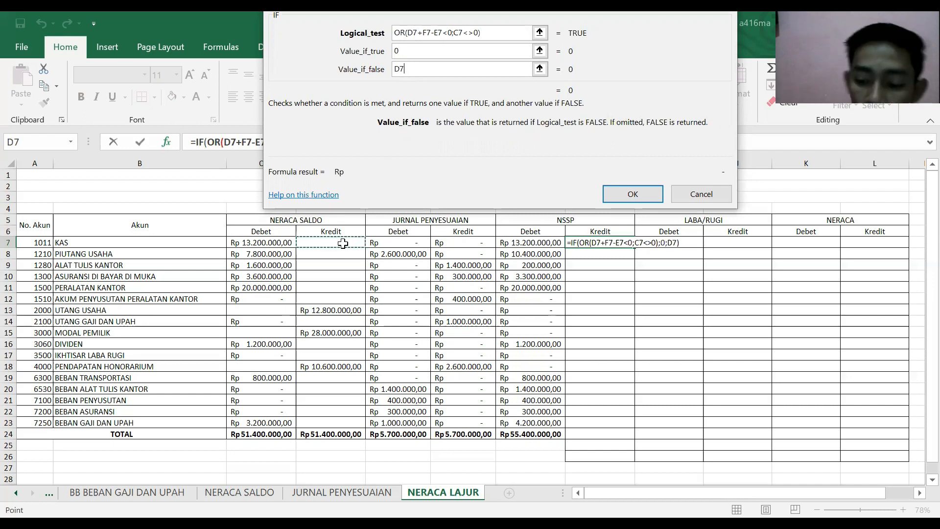
{"action": "type", "text": "+"}
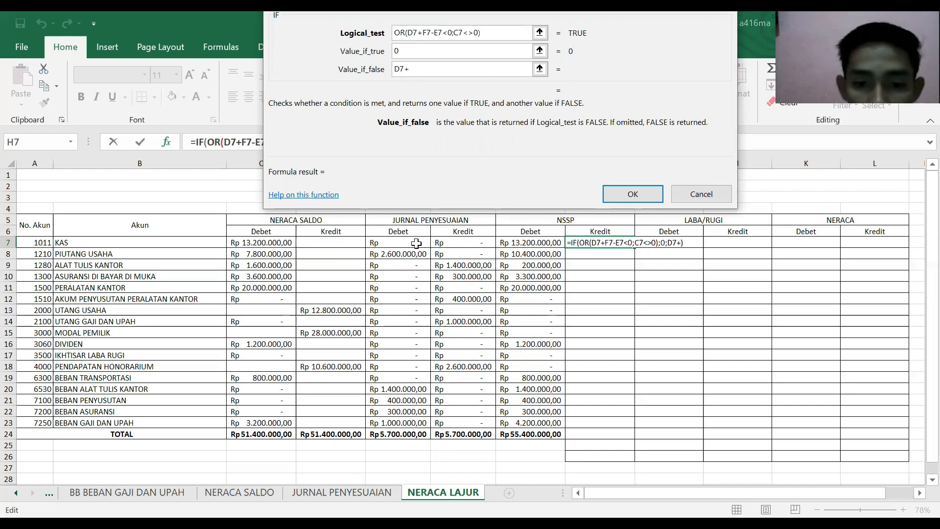
{"action": "left_click", "coordinate": [446, 243]}
{"action": "type", "text": "-"}
{"action": "left_click", "coordinate": [422, 243]}
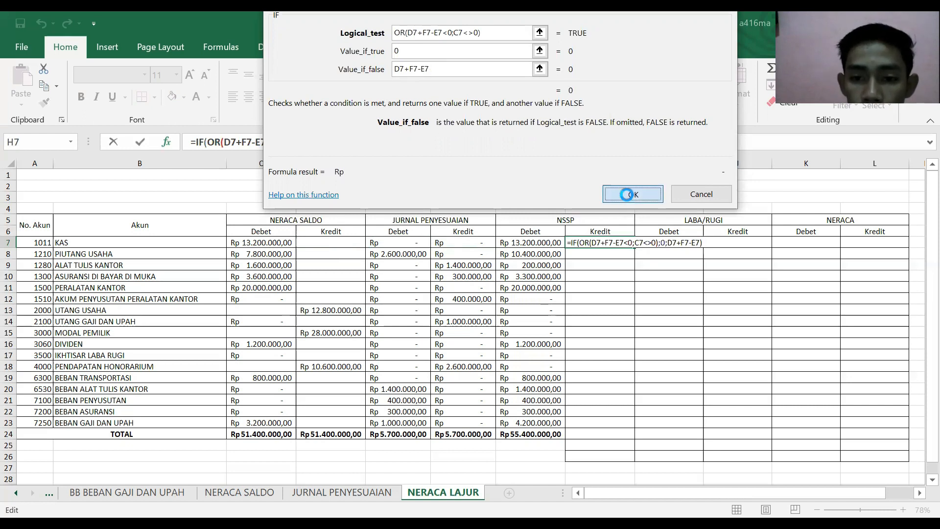
{"action": "left_click", "coordinate": [631, 195]}
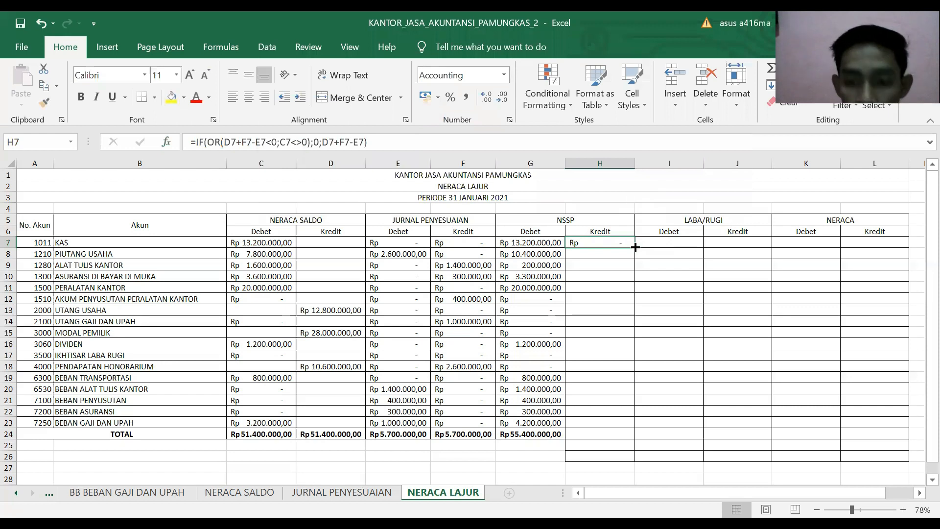
Fill the H7 formula down to H23 and total the NSSP Kredit column in H24 with SUM of H7:H23.
{"action": "left_click_drag", "start_coordinate": [635, 247], "coordinate": [636, 425]}
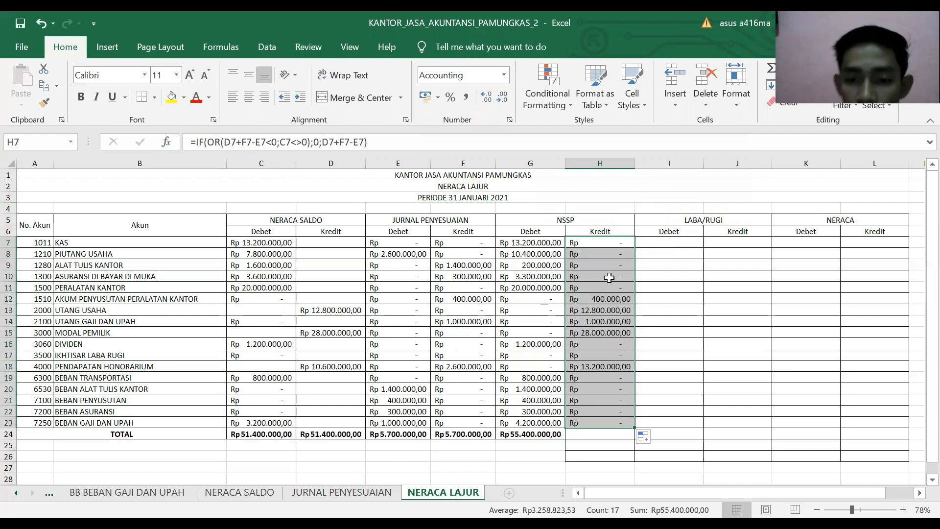
{"action": "left_click", "coordinate": [593, 434]}
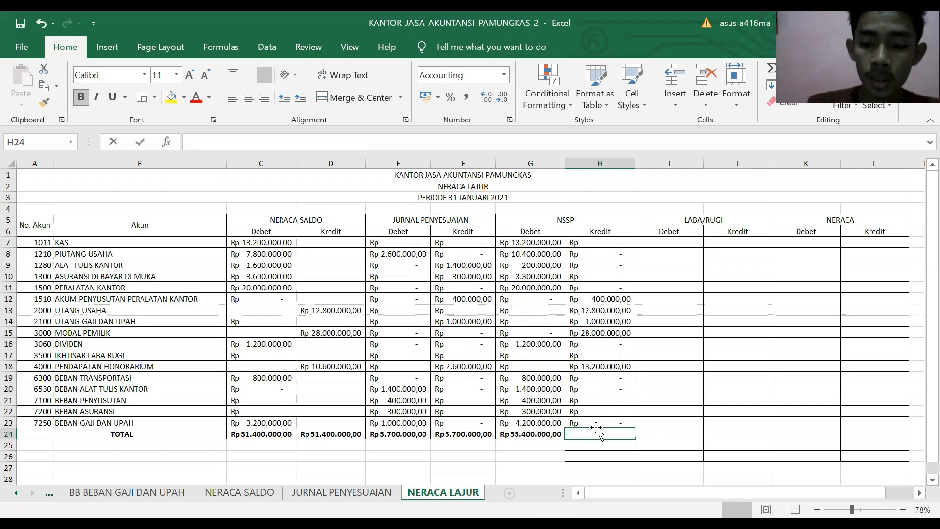
{"action": "type", "text": "="}
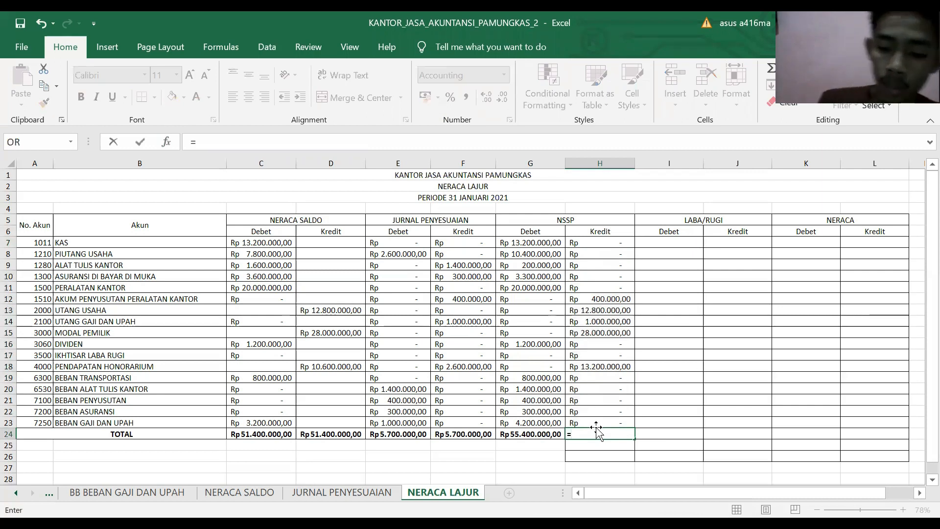
{"action": "type", "text": "sum("}
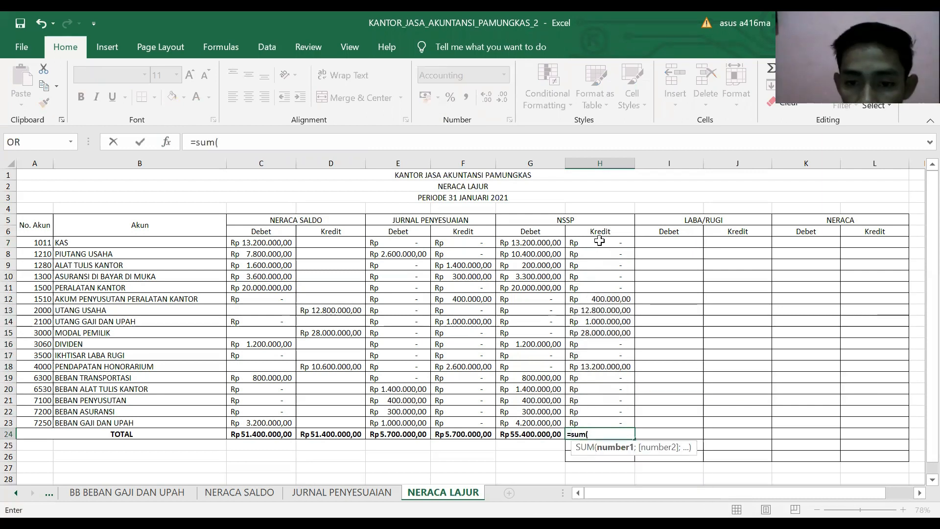
{"action": "left_click", "coordinate": [600, 241]}
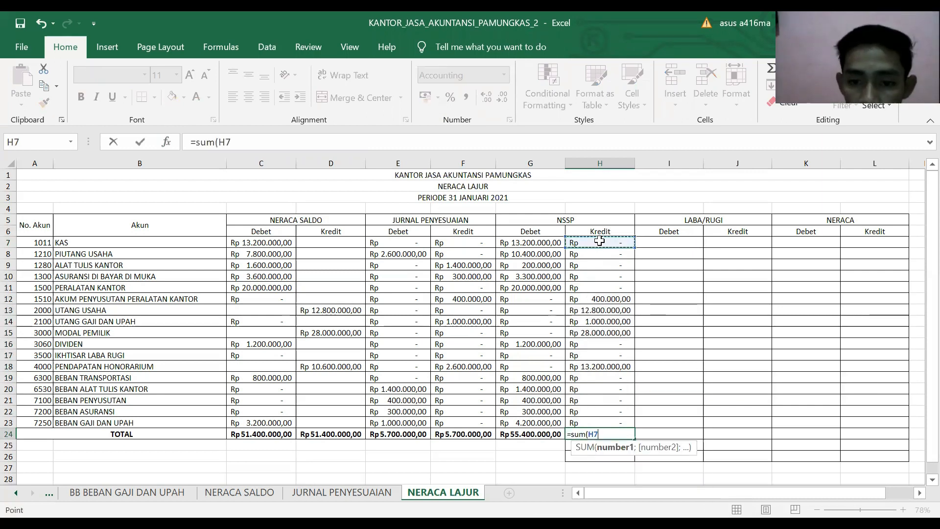
{"action": "left_click", "coordinate": [605, 418], "text": "shift"}
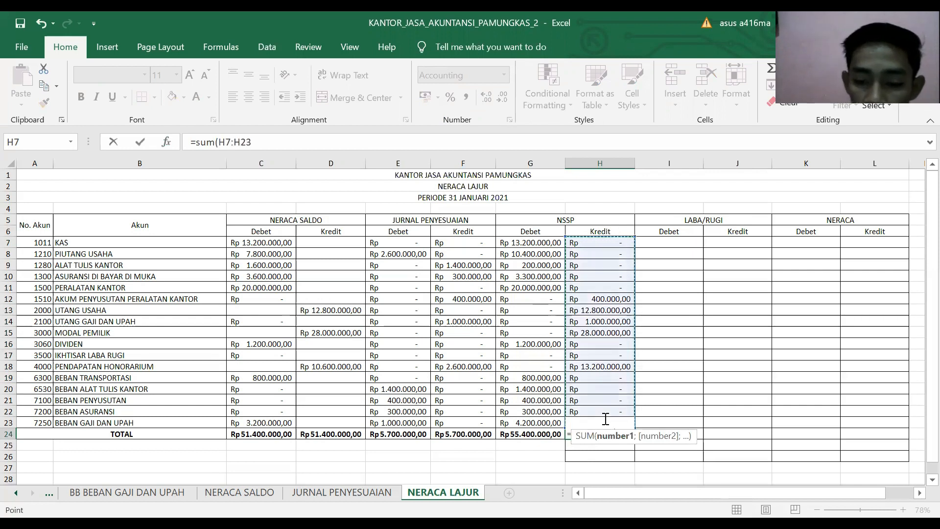
{"action": "key", "text": "Return"}
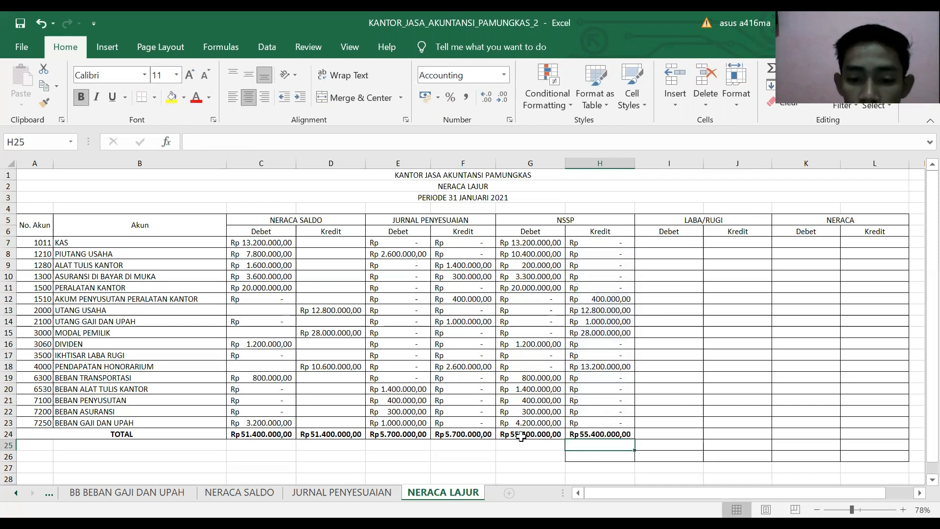
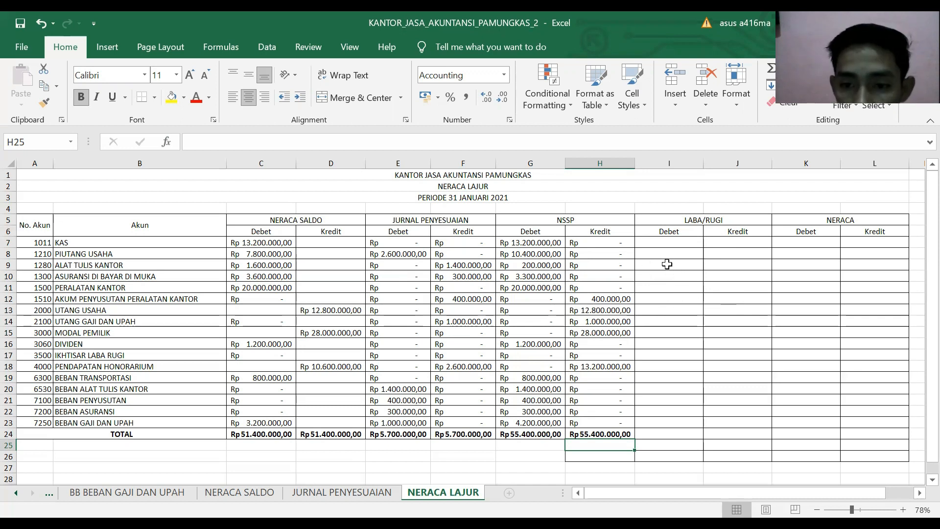
Start an IF function in I7 of the LABA/RUGI Debet column with the logical test A7>=4000.
{"action": "left_click", "coordinate": [665, 243]}
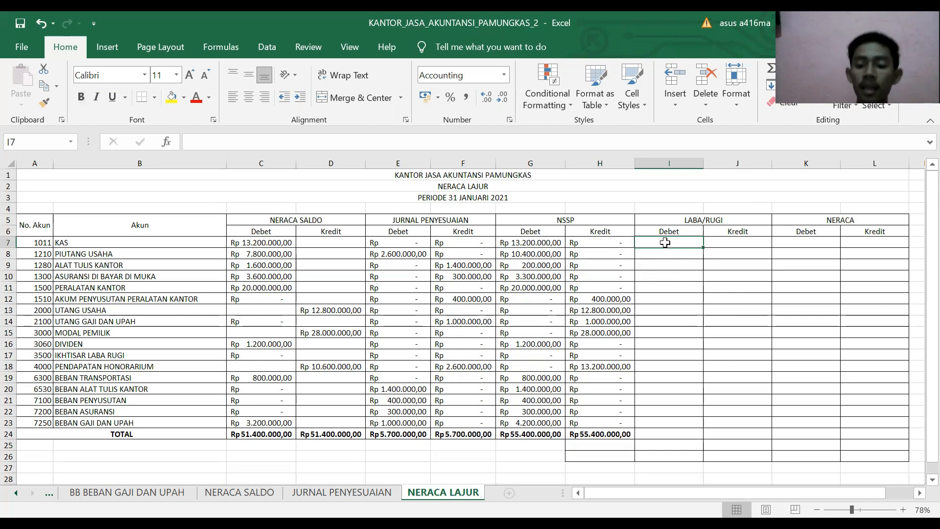
{"action": "type", "text": "="}
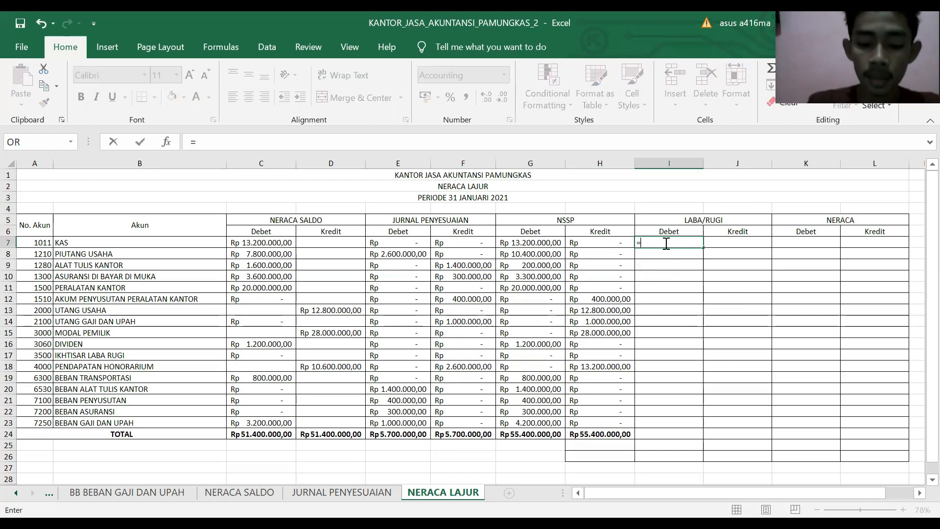
{"action": "type", "text": "if"}
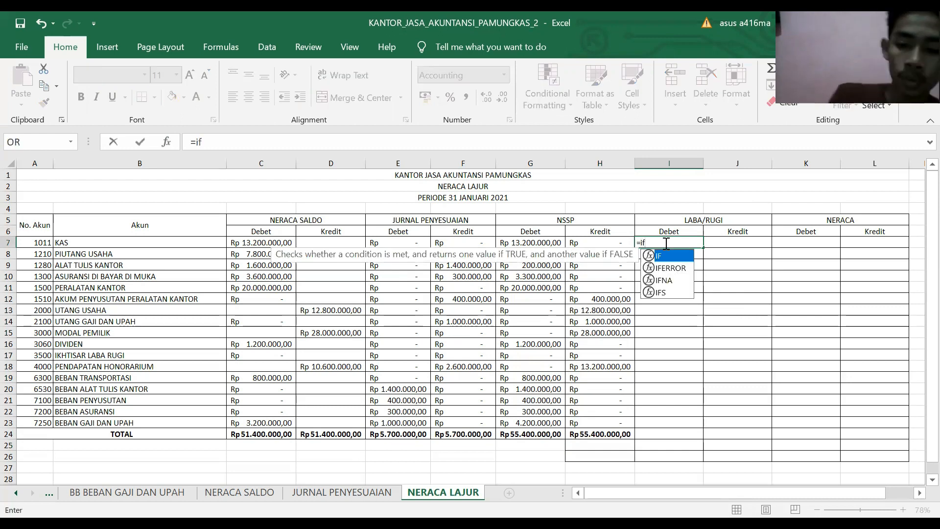
{"action": "type", "text": "("}
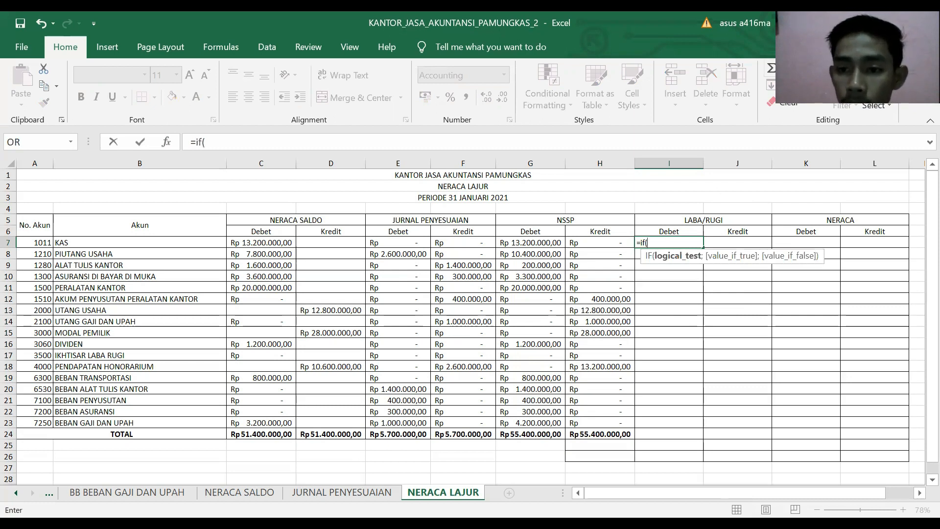
{"action": "left_click", "coordinate": [781, 69]}
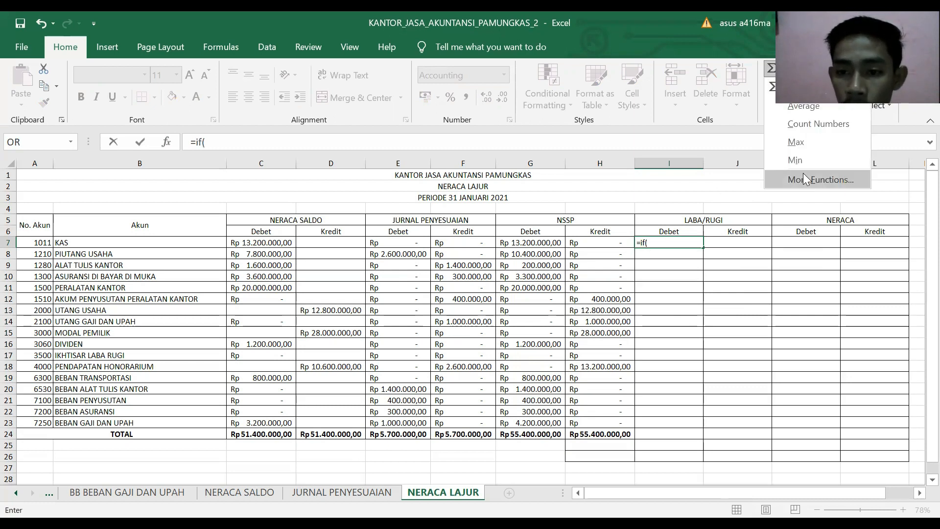
{"action": "left_click", "coordinate": [804, 178]}
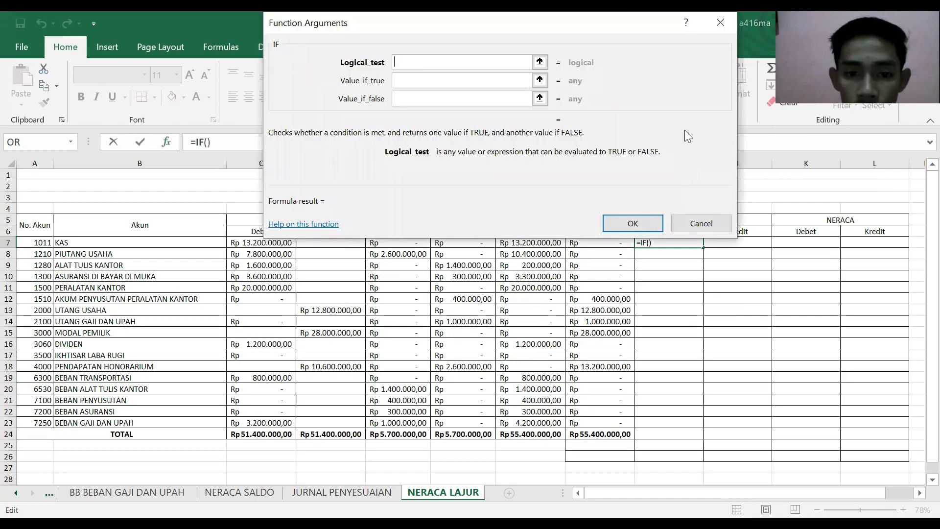
{"action": "left_click_drag", "start_coordinate": [446, 53], "coordinate": [444, 18]}
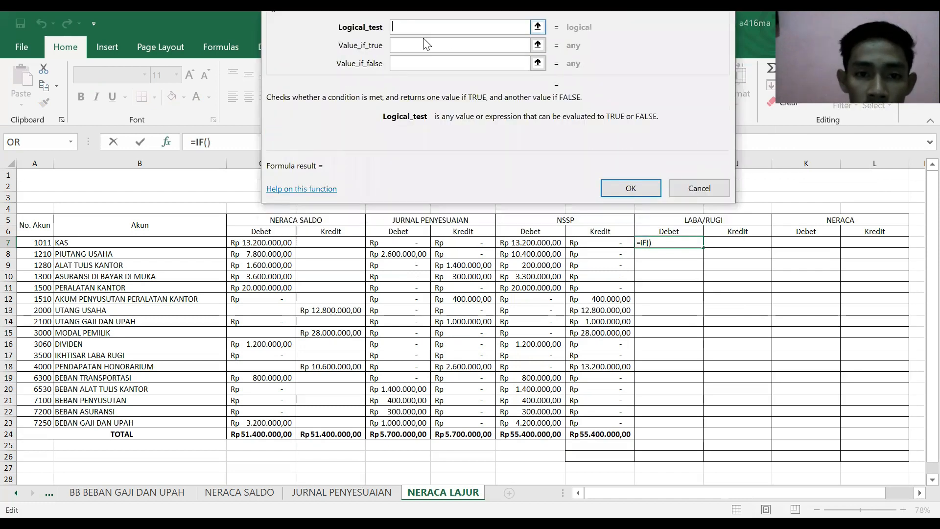
{"action": "left_click", "coordinate": [46, 243]}
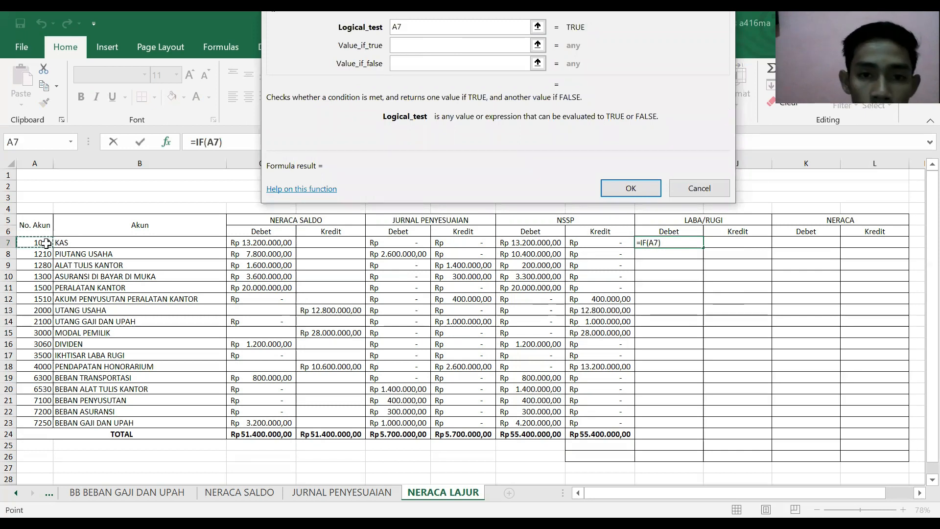
{"action": "type", "text": ">=4000"}
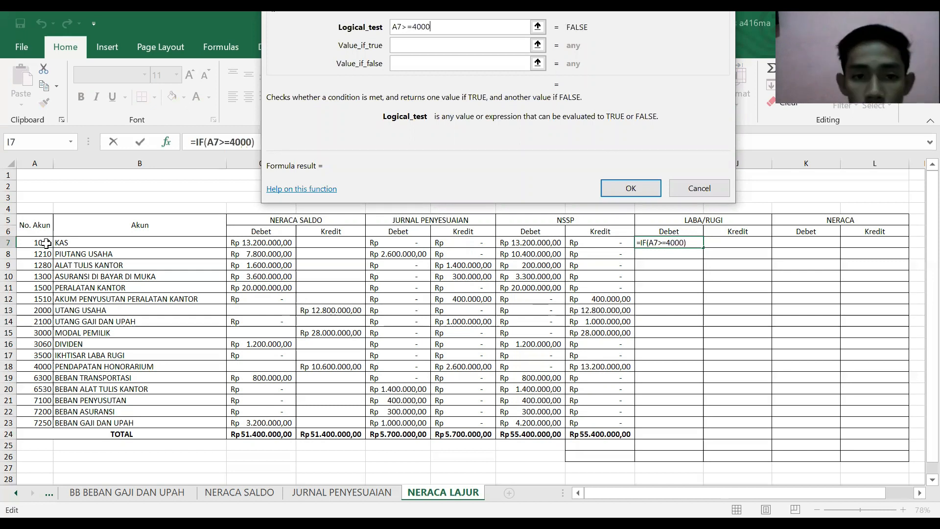
Set the IF value if true to G7 and the value if false to 0, completing the I7 formula.
{"action": "left_click", "coordinate": [400, 44]}
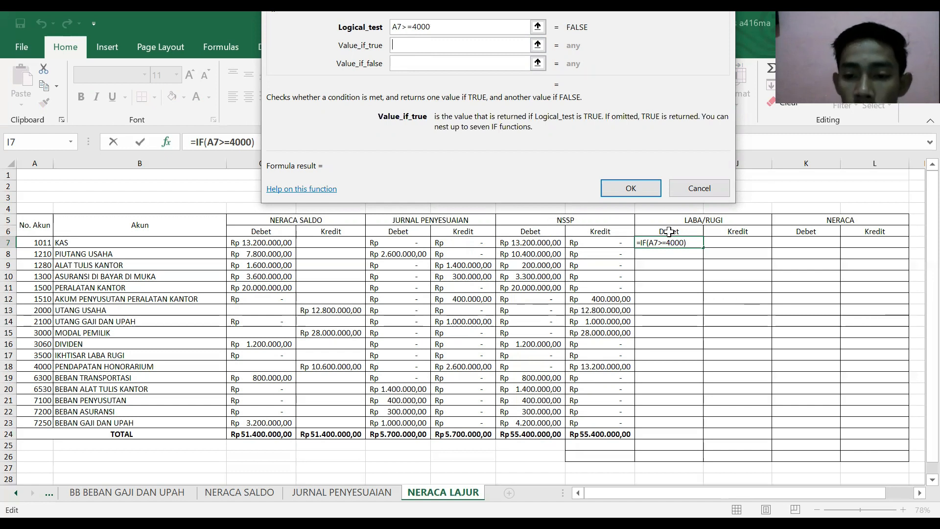
{"action": "left_click", "coordinate": [540, 243]}
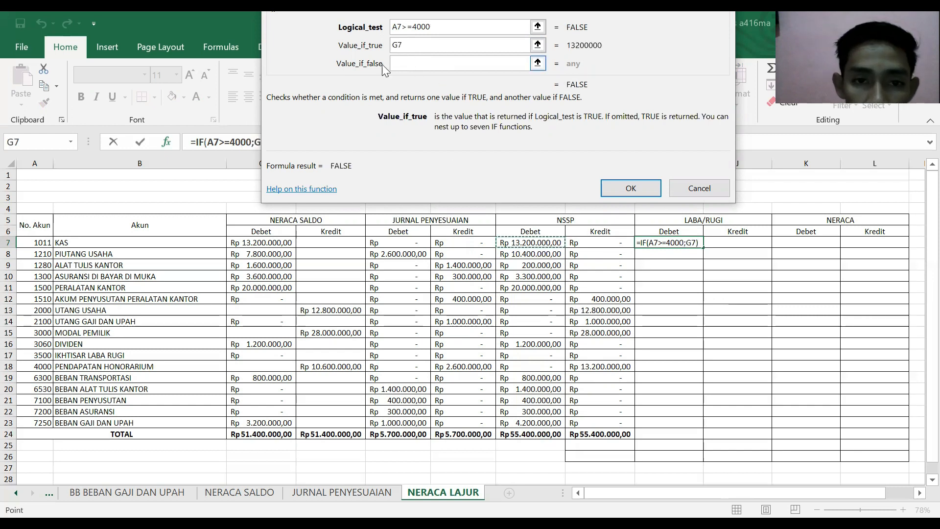
{"action": "left_click", "coordinate": [410, 63]}
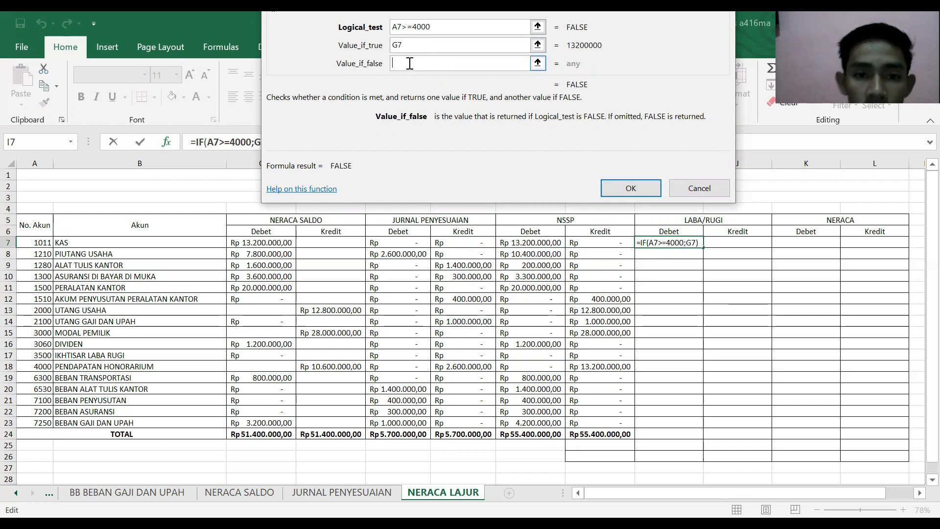
{"action": "type", "text": "0"}
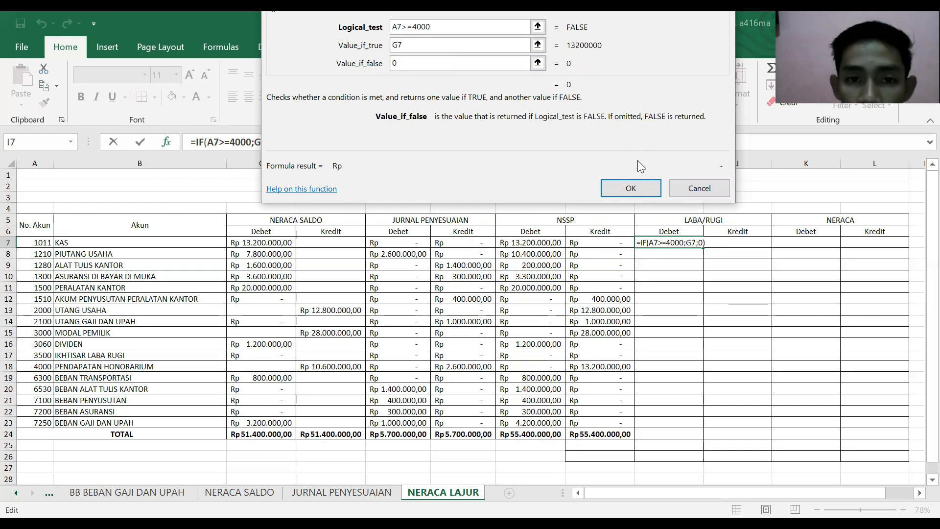
{"action": "left_click", "coordinate": [632, 191]}
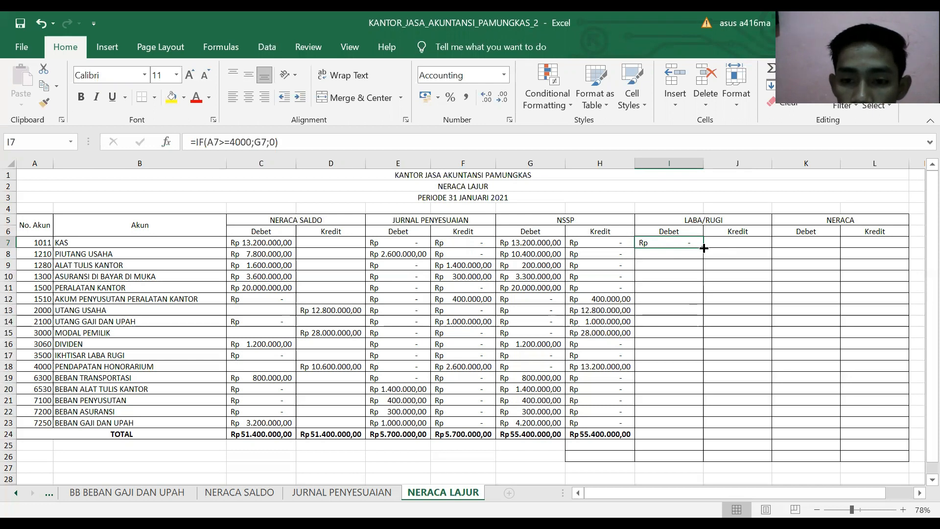
Fill the I7 formula down to I23 and total the LABA/RUGI Debet column in I24 with SUM of I7:I23.
{"action": "left_click_drag", "start_coordinate": [704, 248], "coordinate": [696, 423]}
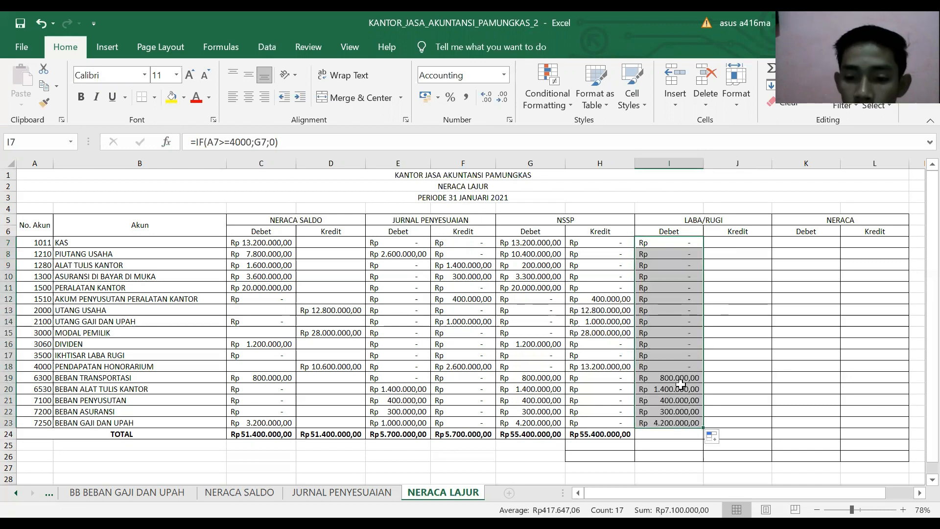
{"action": "left_click", "coordinate": [661, 435]}
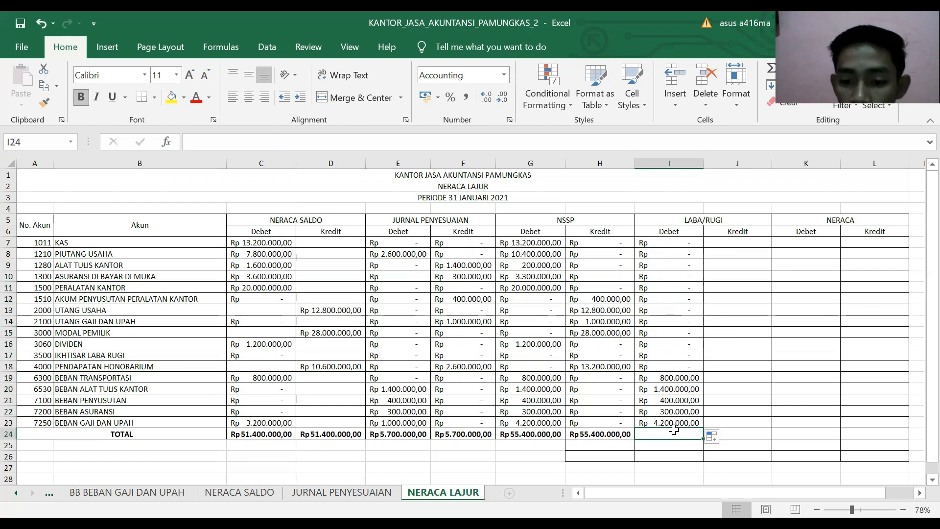
{"action": "type", "text": "="}
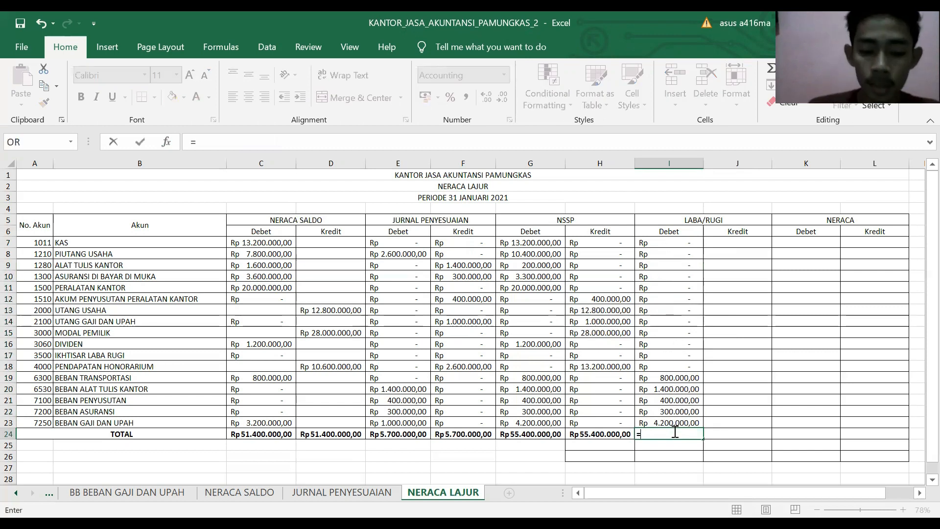
{"action": "type", "text": "sum("}
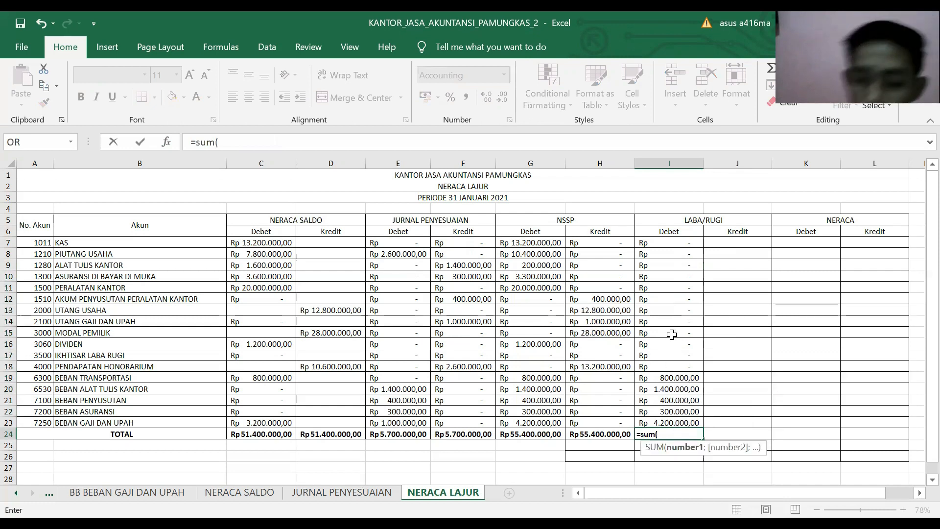
{"action": "left_click", "coordinate": [664, 241]}
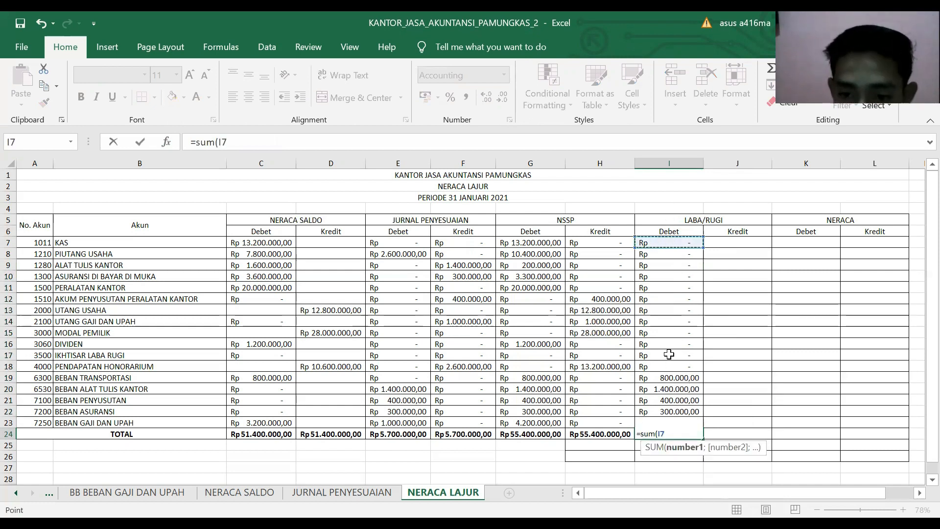
{"action": "left_click", "coordinate": [664, 419], "text": "shift"}
{"action": "key", "text": "Return"}
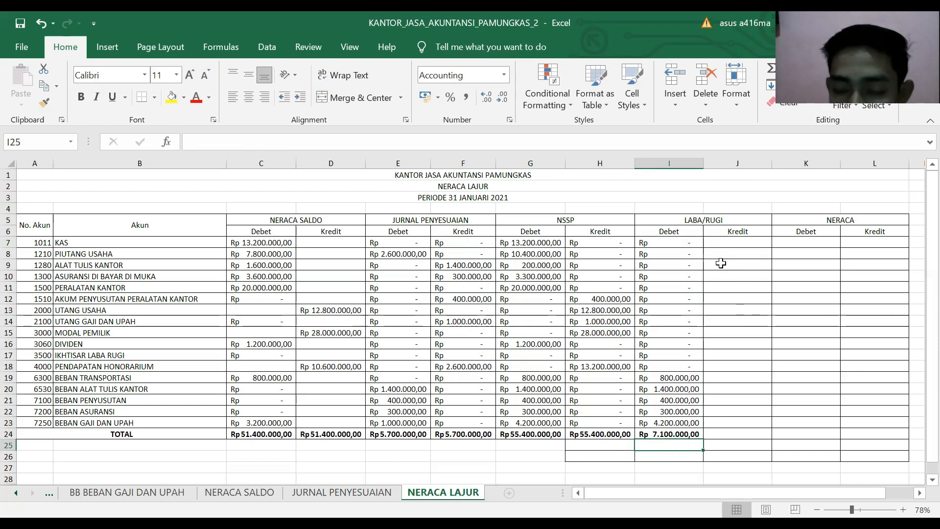
Start an IF function in J7 of the LABA/RUGI Kredit column with the logical test A7>=4000.
{"action": "left_click", "coordinate": [733, 241]}
{"action": "type", "text": "="}
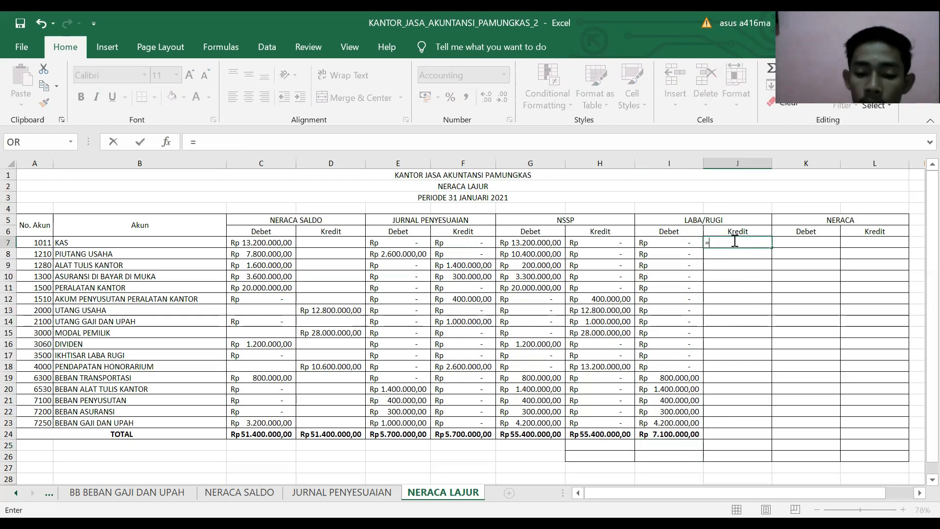
{"action": "type", "text": "if"}
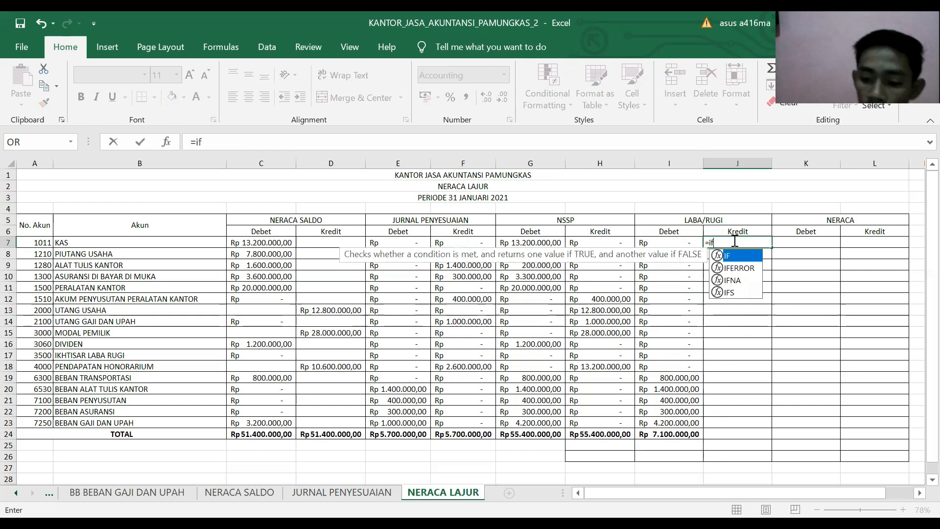
{"action": "type", "text": "("}
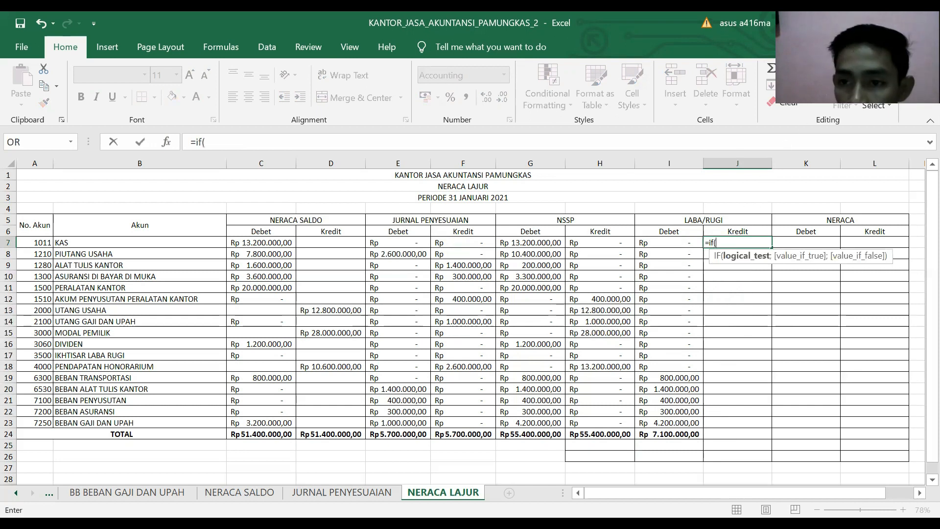
{"action": "left_click", "coordinate": [783, 69]}
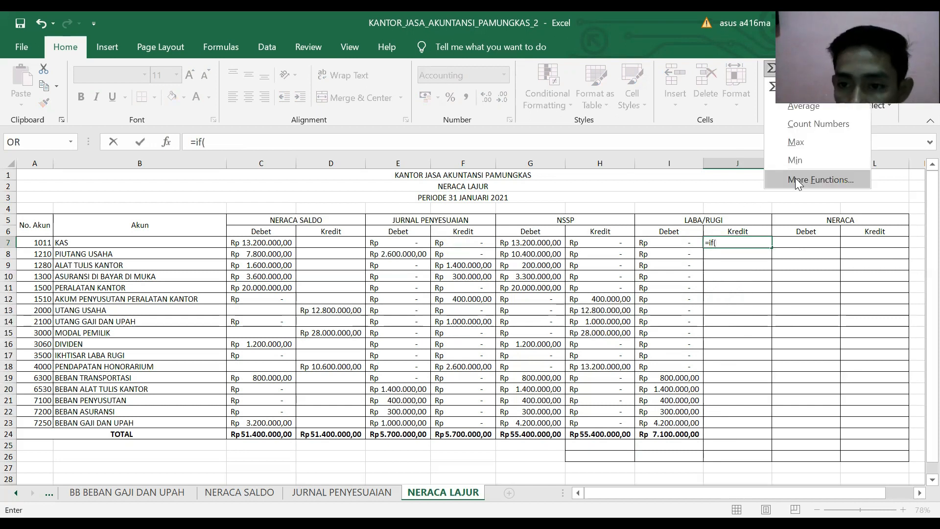
{"action": "left_click", "coordinate": [797, 180]}
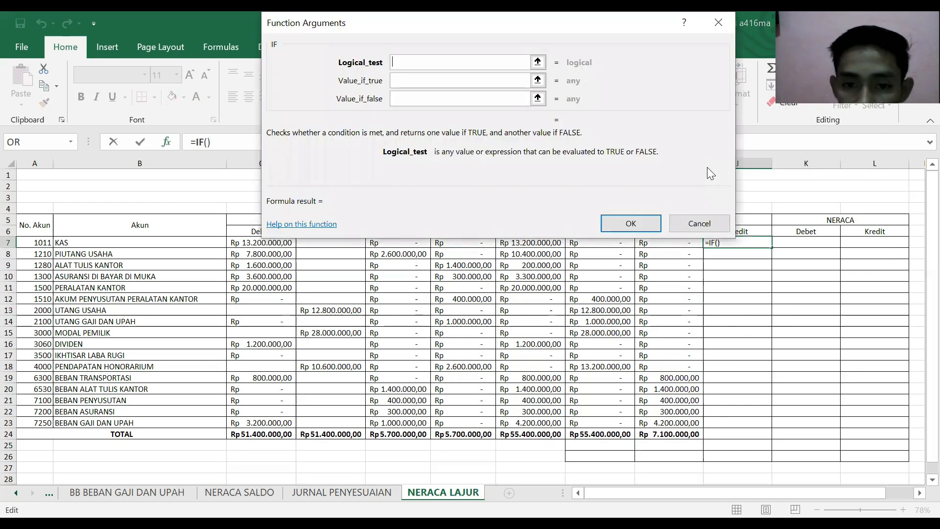
{"action": "left_click_drag", "start_coordinate": [713, 144], "coordinate": [718, 121]}
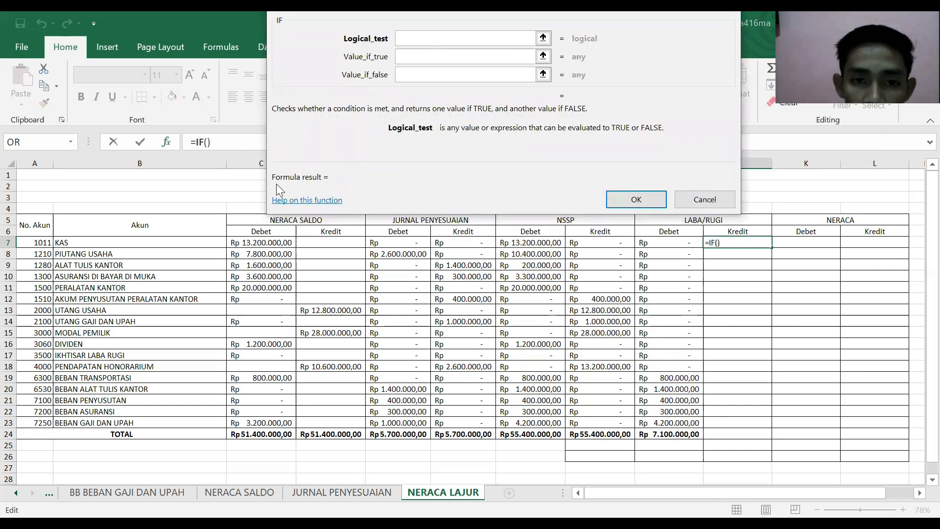
{"action": "left_click", "coordinate": [43, 242]}
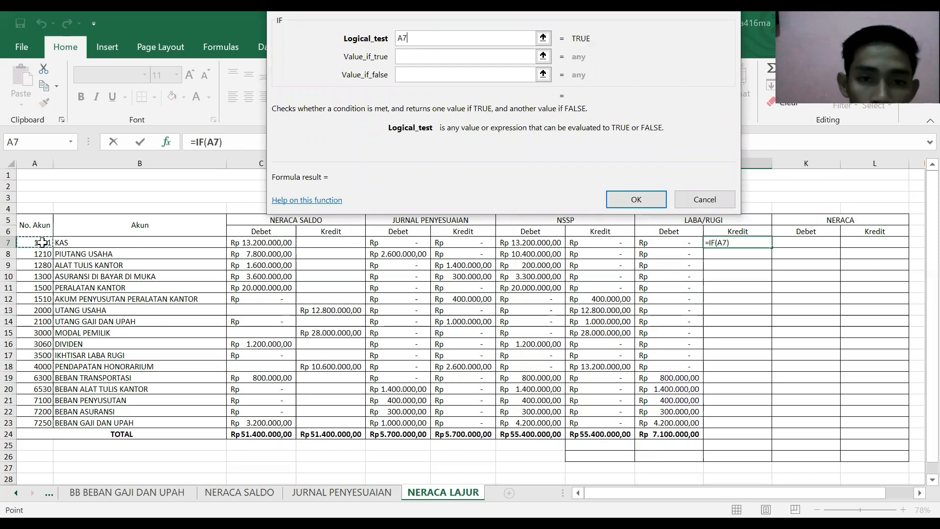
{"action": "type", "text": ">="}
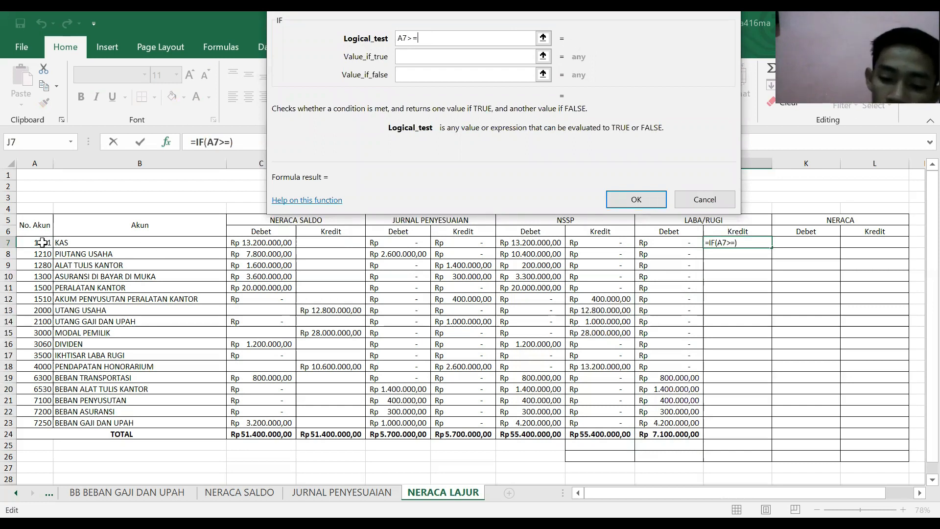
{"action": "type", "text": "4000"}
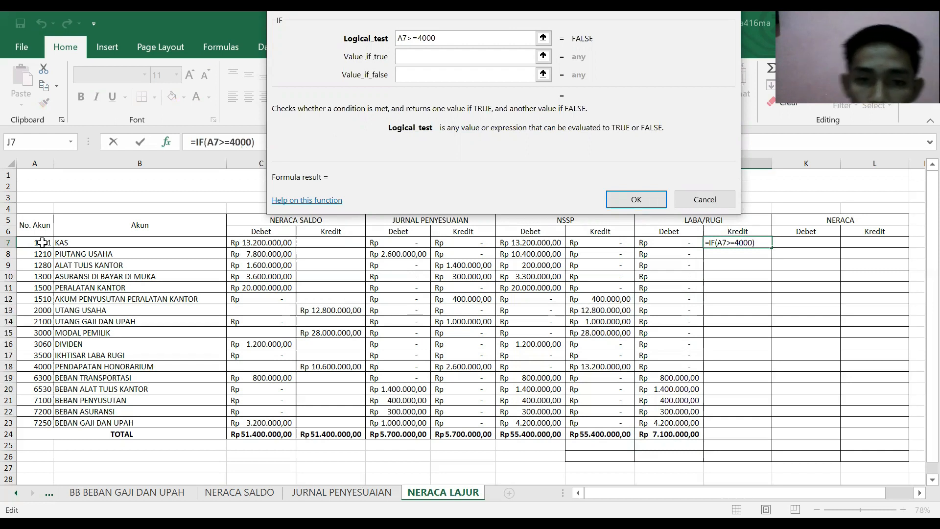
Set the IF value if true to H7 and the value if false to 0, completing the J7 formula.
{"action": "left_click", "coordinate": [413, 57]}
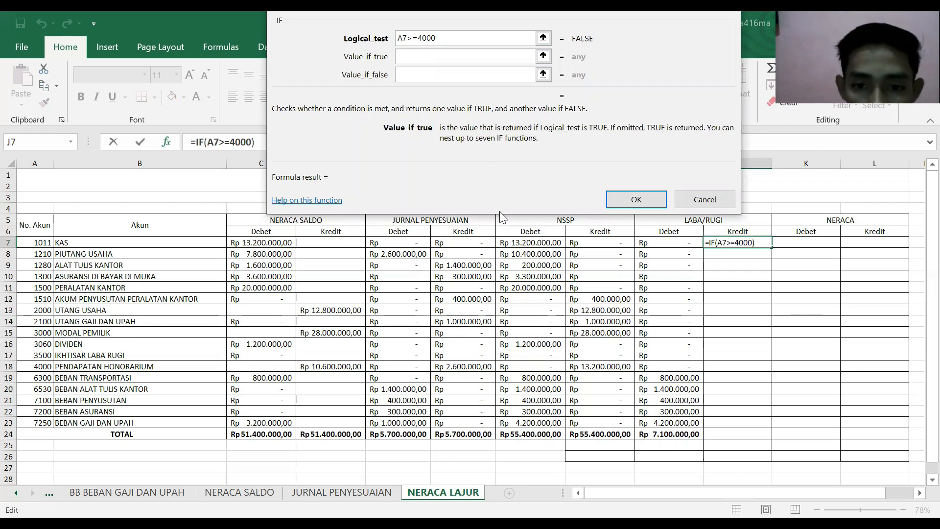
{"action": "left_click", "coordinate": [595, 246]}
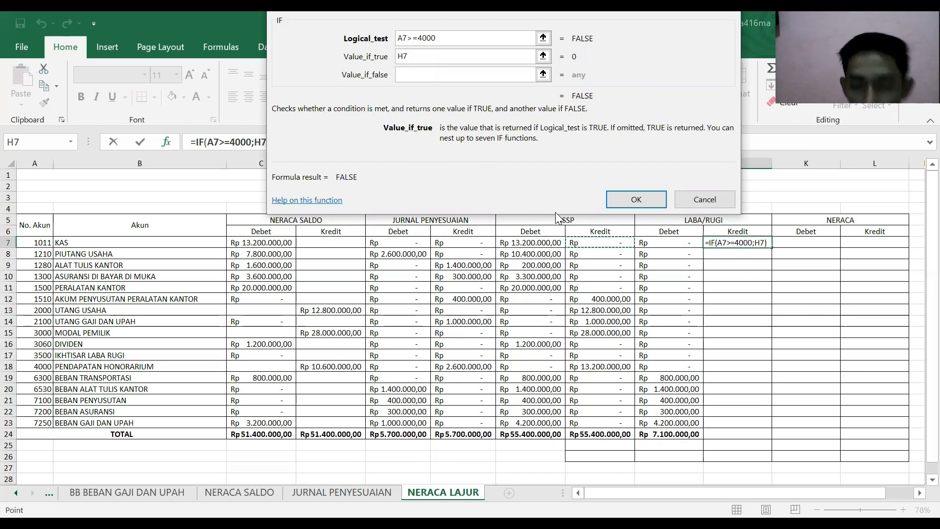
{"action": "left_click", "coordinate": [434, 78]}
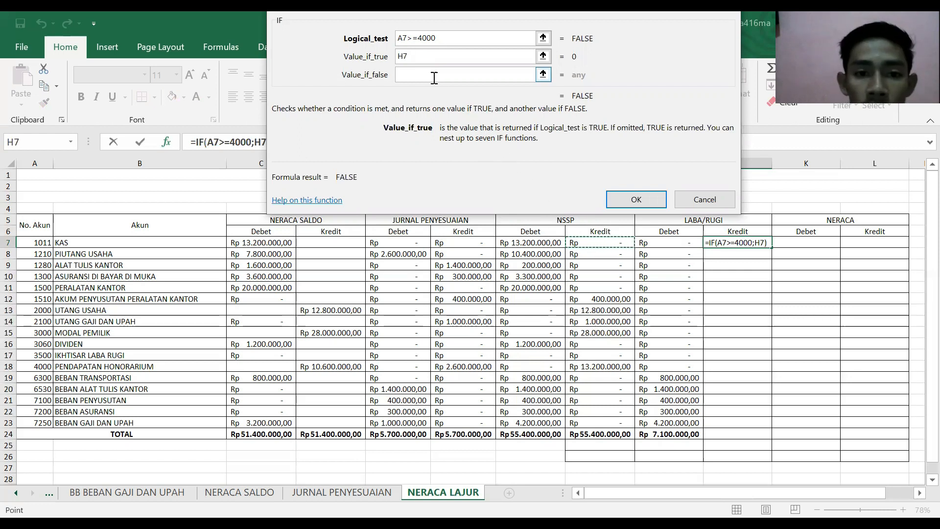
{"action": "left_click", "coordinate": [427, 74]}
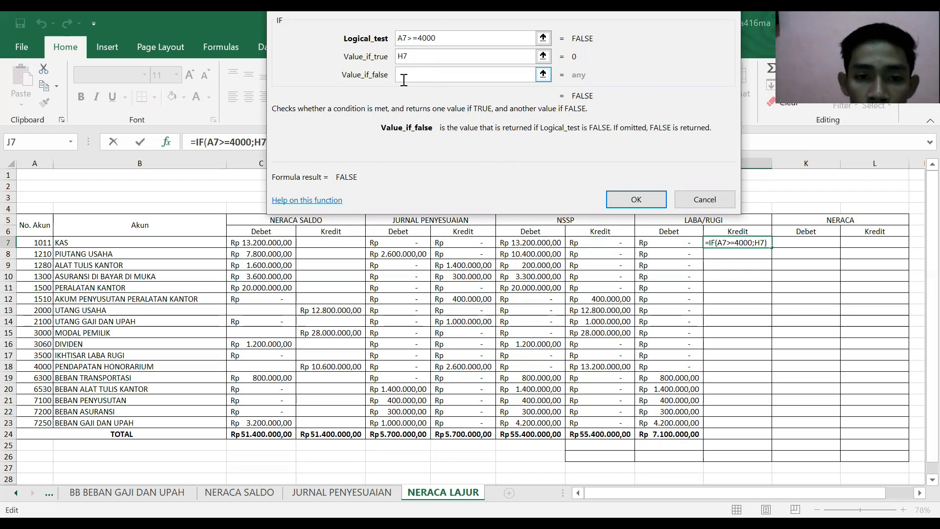
{"action": "type", "text": "0"}
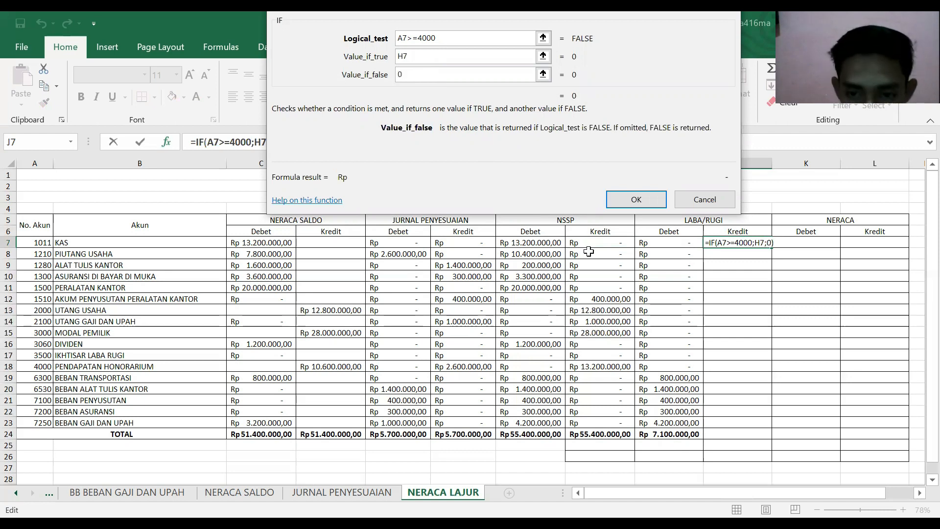
{"action": "left_click", "coordinate": [636, 200]}
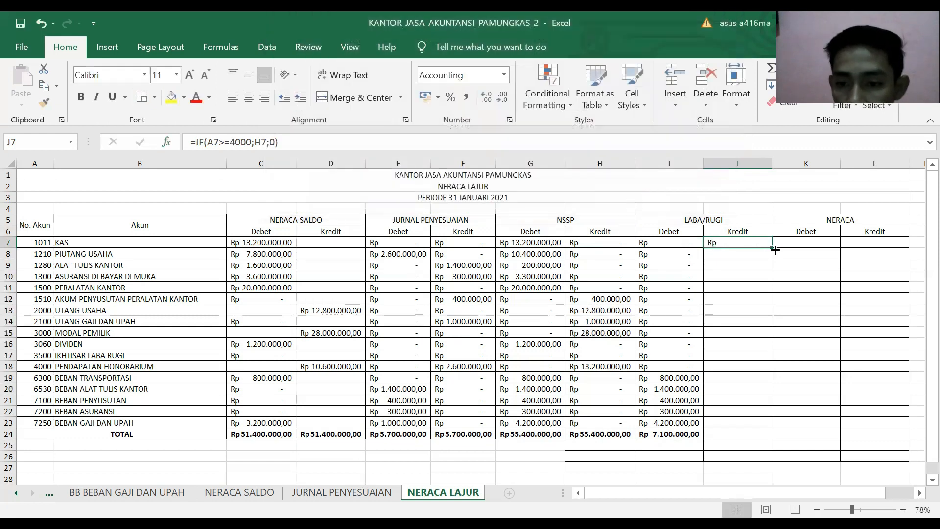
Fill the J7 formula down to J23 and total the LABA/RUGI Kredit column in J24 with SUM of J7:J23.
{"action": "left_click_drag", "start_coordinate": [771, 247], "coordinate": [775, 426]}
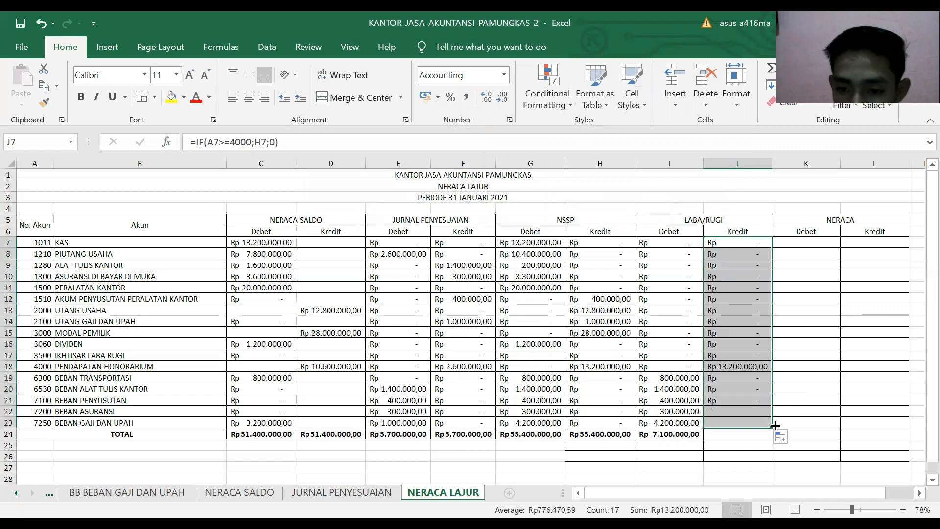
{"action": "left_click", "coordinate": [734, 435]}
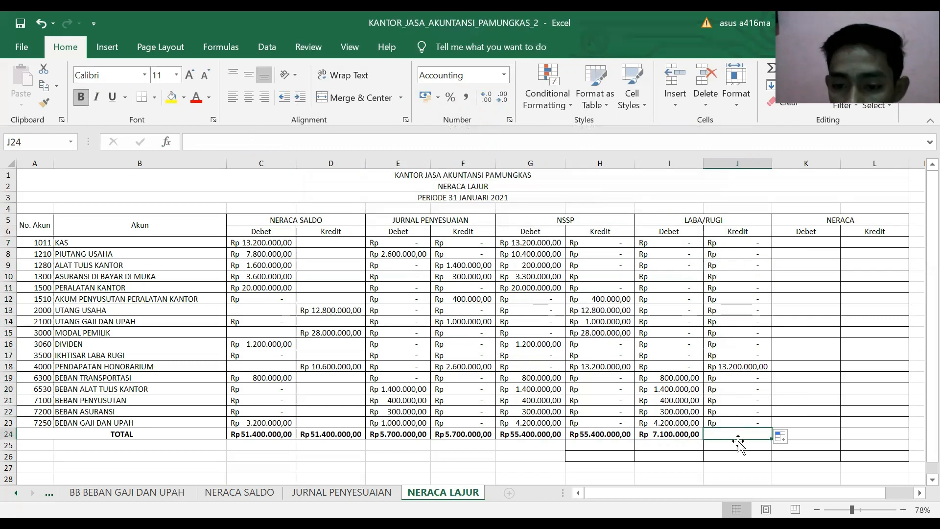
{"action": "type", "text": "="}
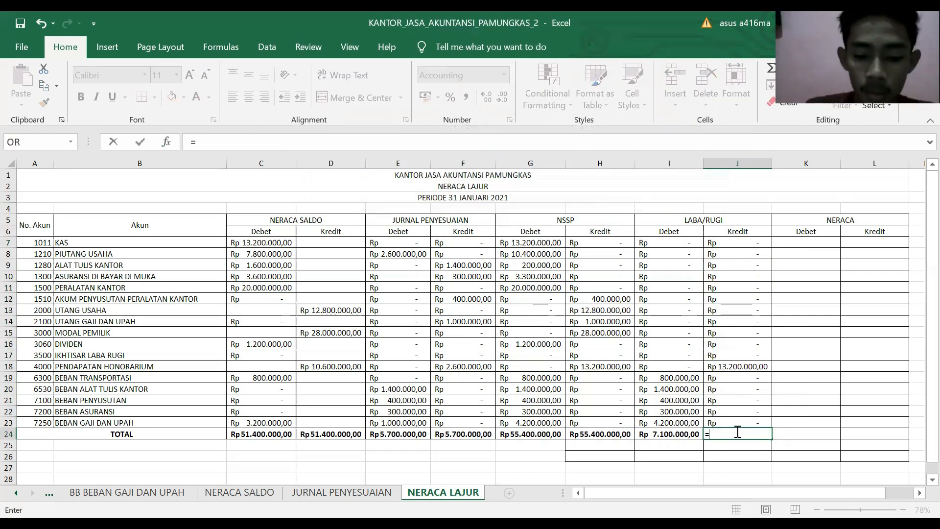
{"action": "type", "text": "sum"}
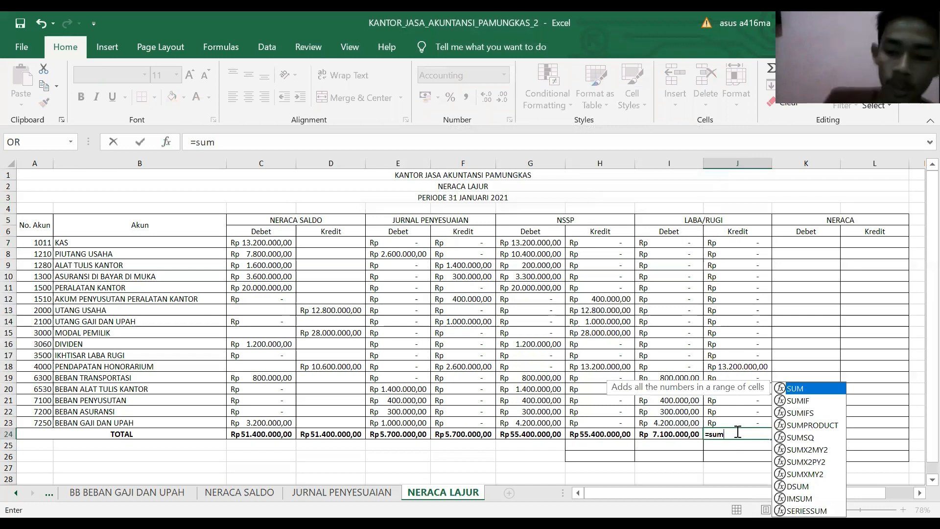
{"action": "type", "text": "("}
{"action": "left_click", "coordinate": [739, 242]}
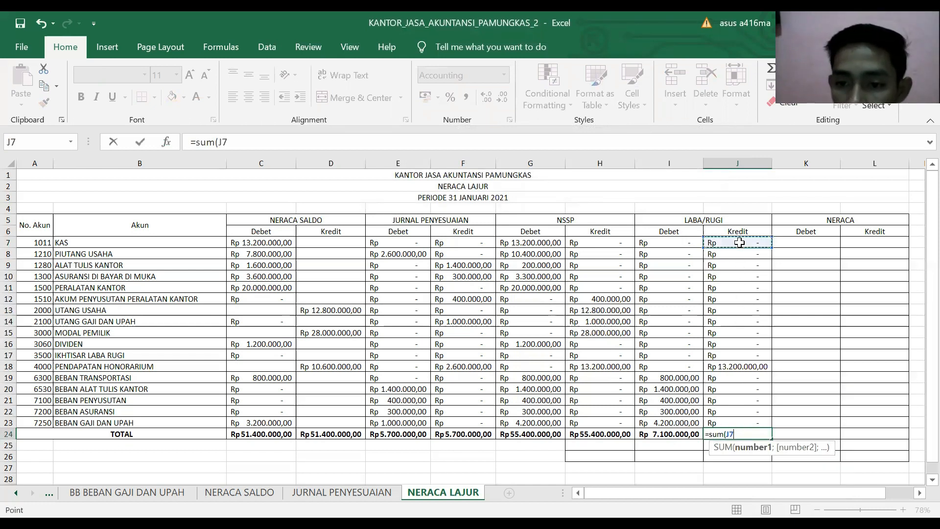
{"action": "left_click", "coordinate": [735, 419], "text": "shift"}
{"action": "key", "text": "Return"}
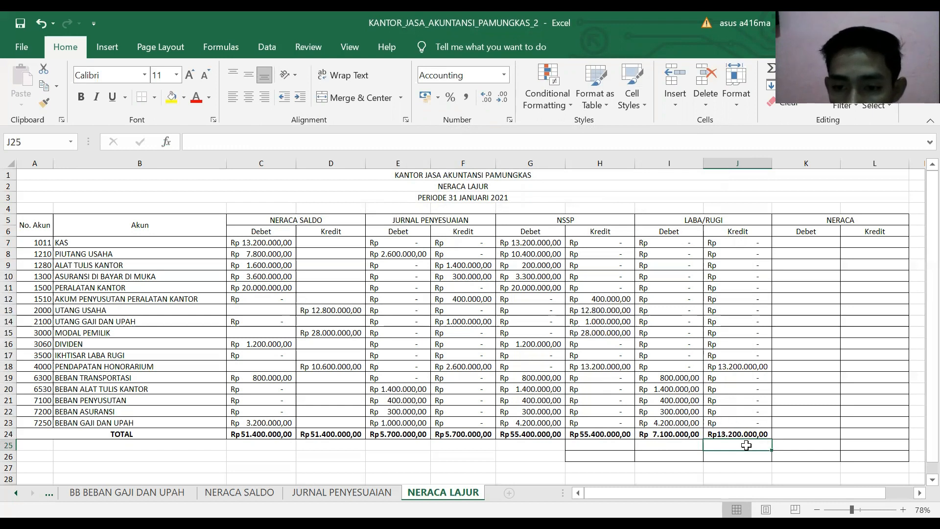
Start an IF function in H25 below the NSSP Kredit total with the logical test J24>I24.
{"action": "left_click", "coordinate": [688, 442]}
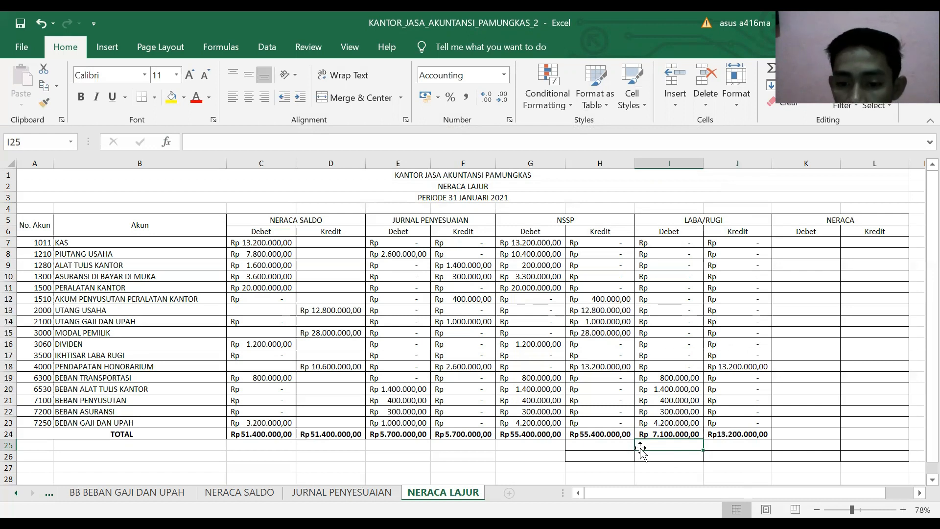
{"action": "left_click", "coordinate": [623, 445]}
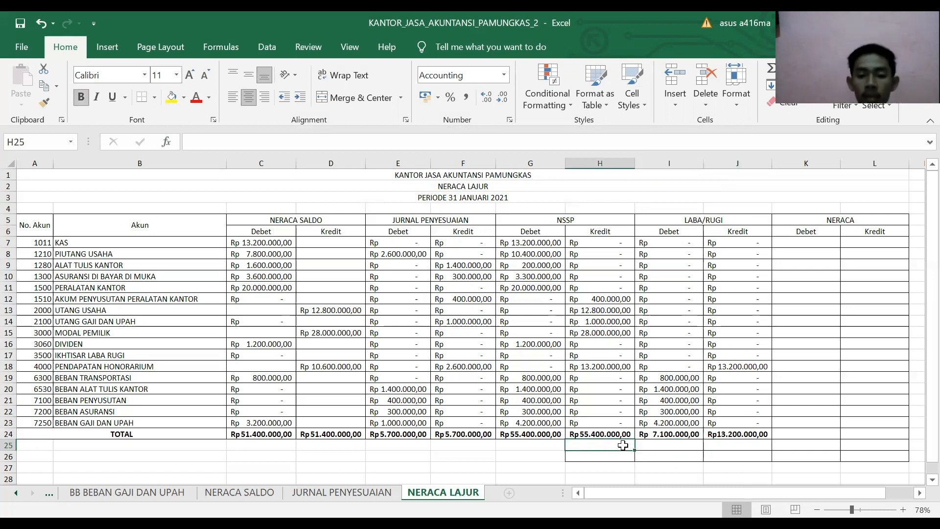
{"action": "type", "text": "="}
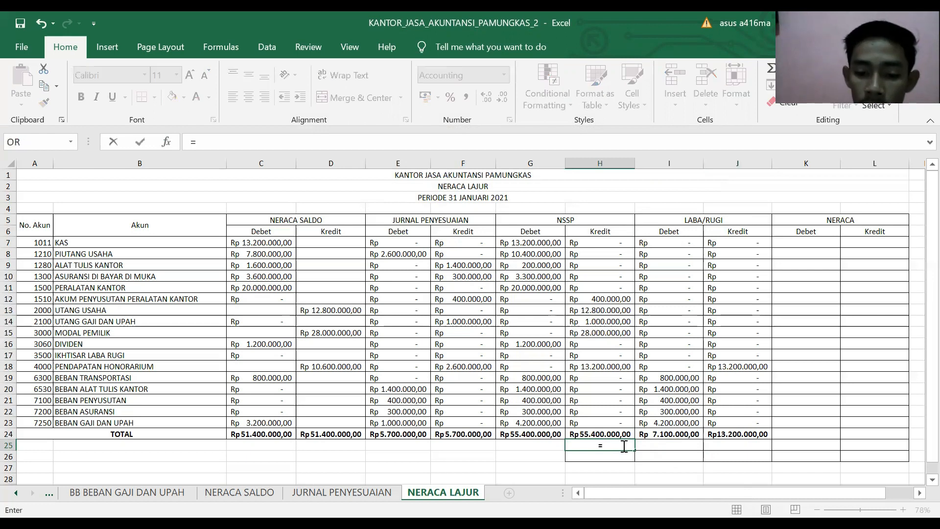
{"action": "type", "text": "if"}
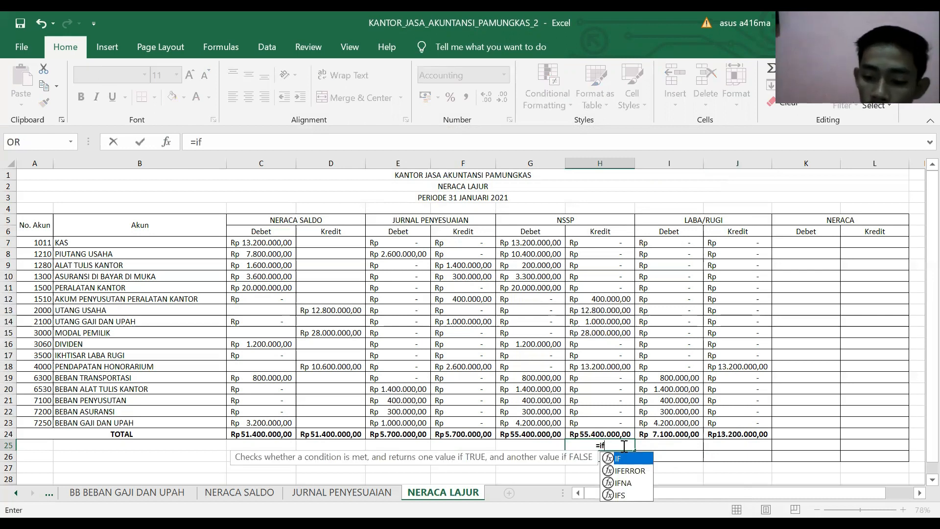
{"action": "type", "text": "("}
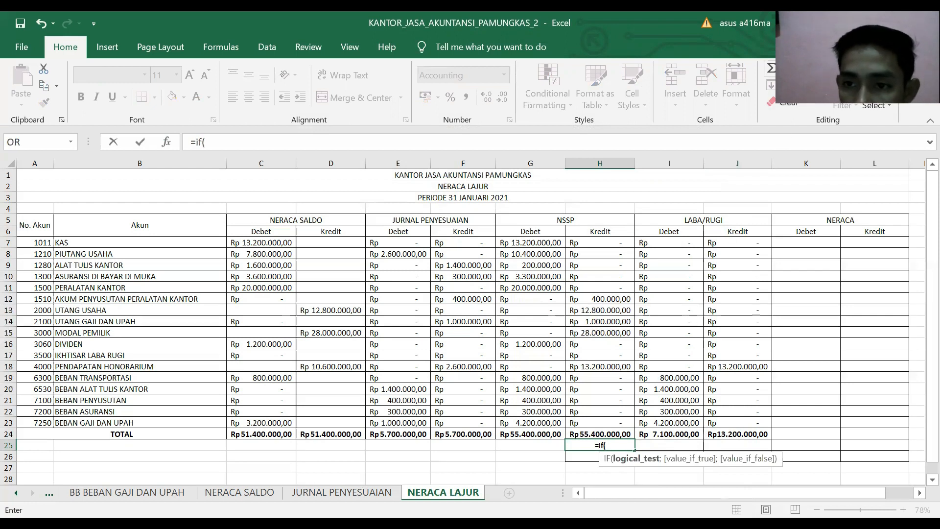
{"action": "left_click", "coordinate": [827, 68]}
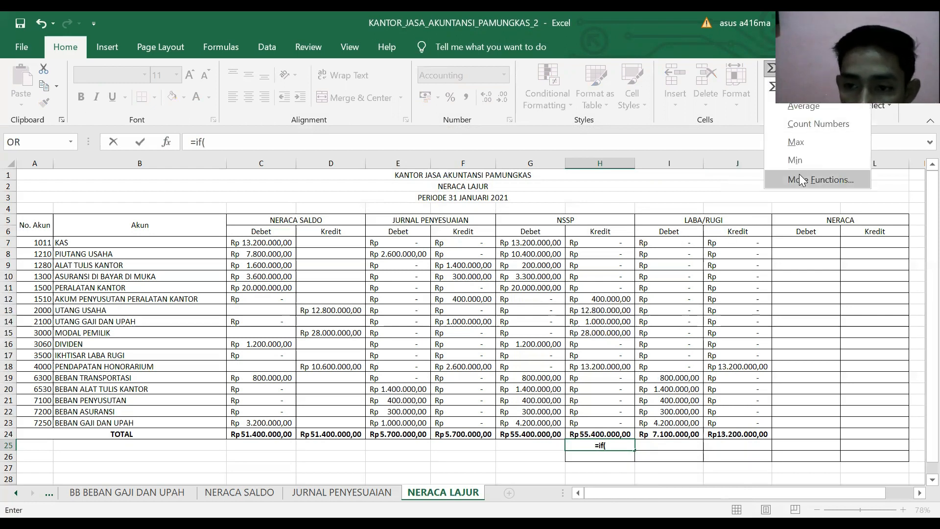
{"action": "left_click", "coordinate": [799, 179]}
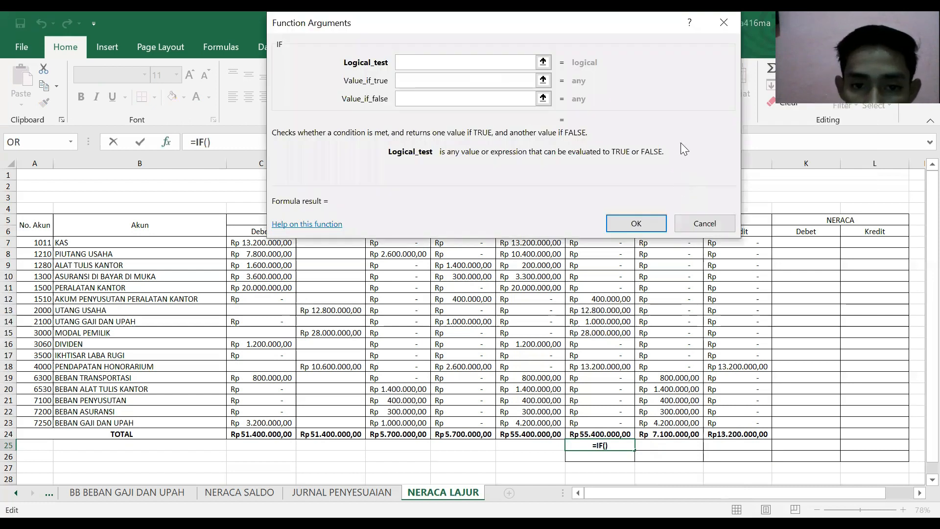
{"action": "left_click_drag", "start_coordinate": [423, 70], "coordinate": [417, 37]}
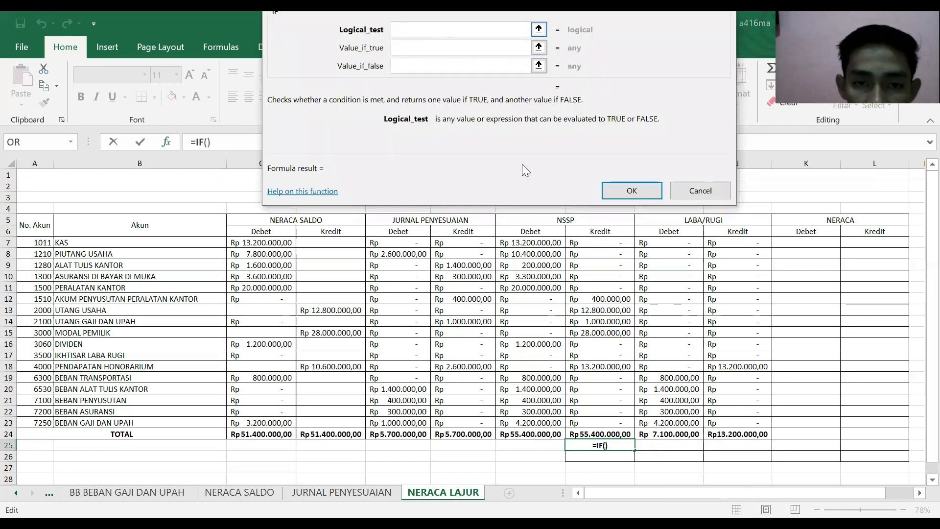
{"action": "left_click", "coordinate": [736, 435]}
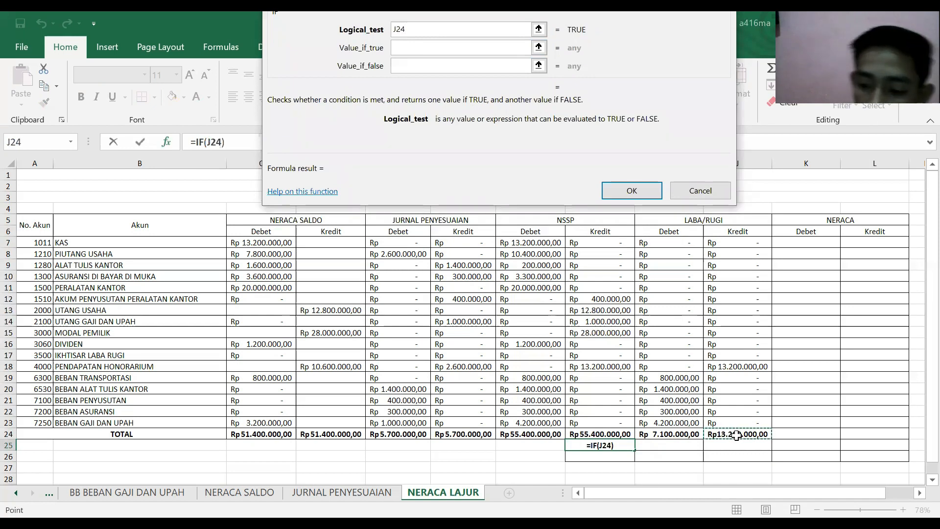
{"action": "type", "text": ">"}
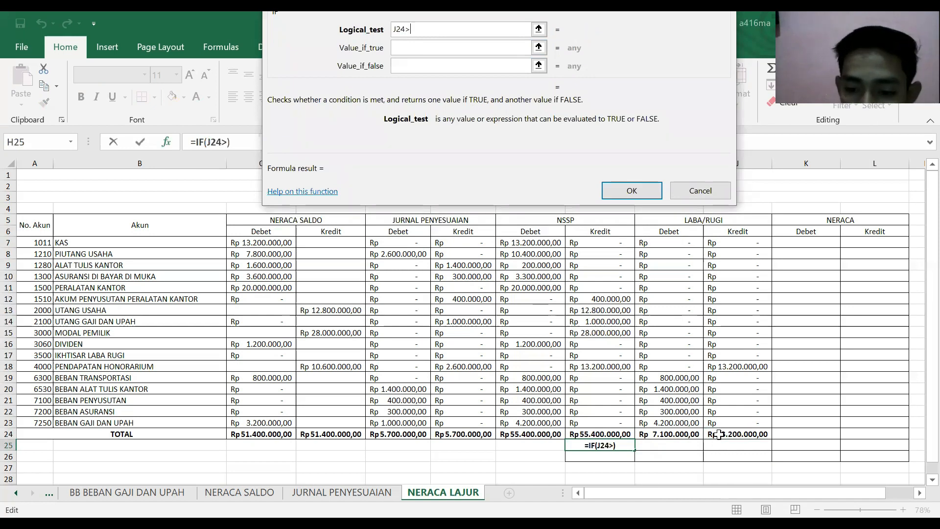
{"action": "left_click", "coordinate": [691, 434]}
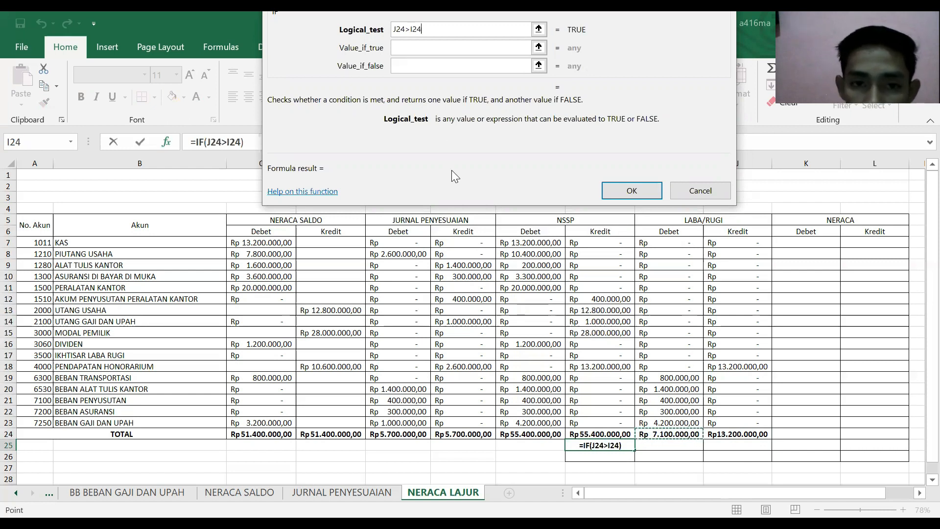
Set the IF value if true to "LABA" and the value if false to "RUGI", completing the H25 formula.
{"action": "left_click", "coordinate": [405, 47]}
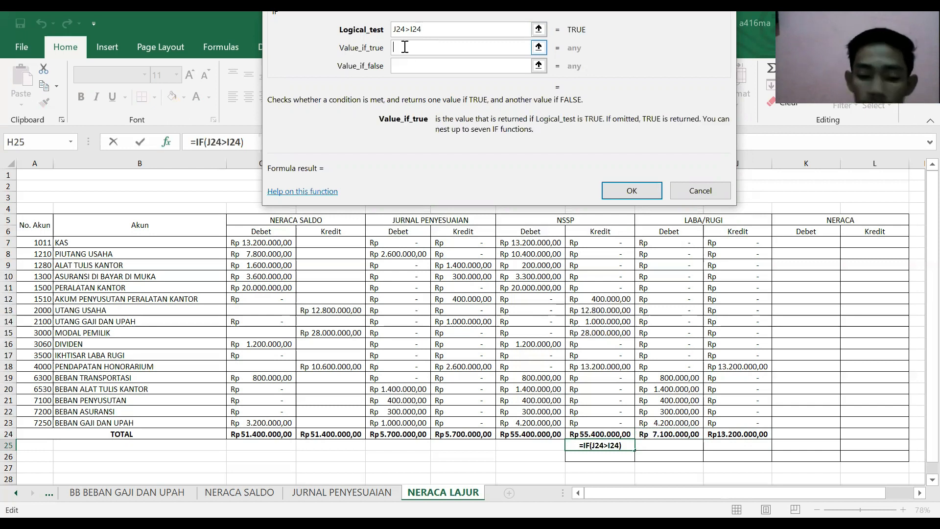
{"action": "type", "text": "\"LABA"}
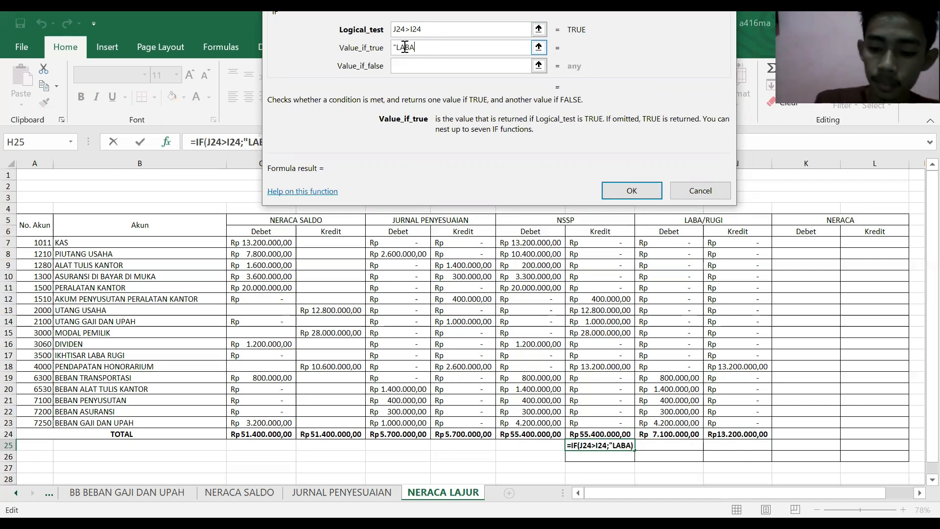
{"action": "type", "text": "\""}
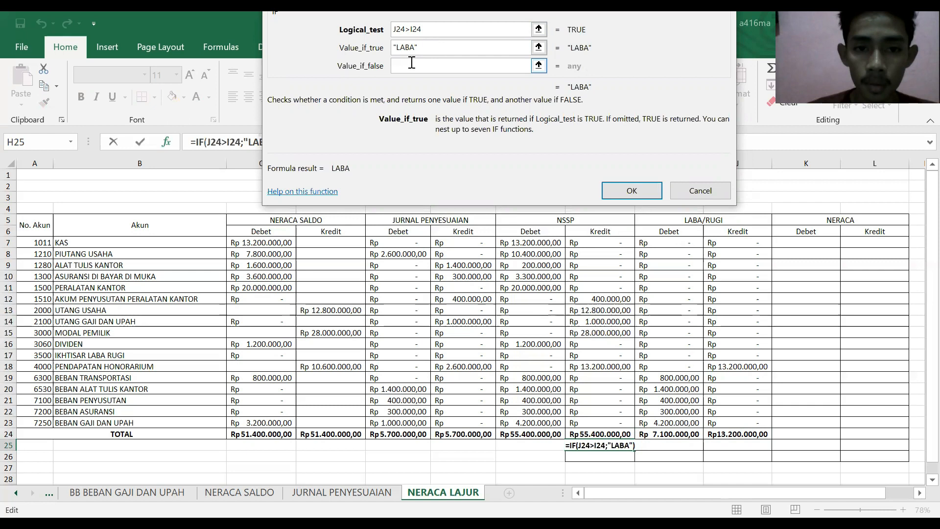
{"action": "left_click", "coordinate": [410, 68]}
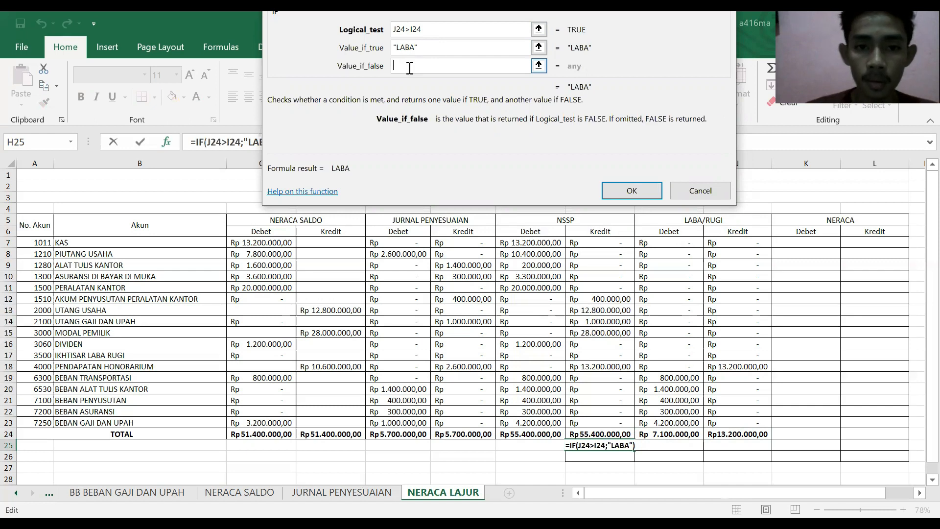
{"action": "type", "text": "\""}
{"action": "type", "text": "RUGI"}
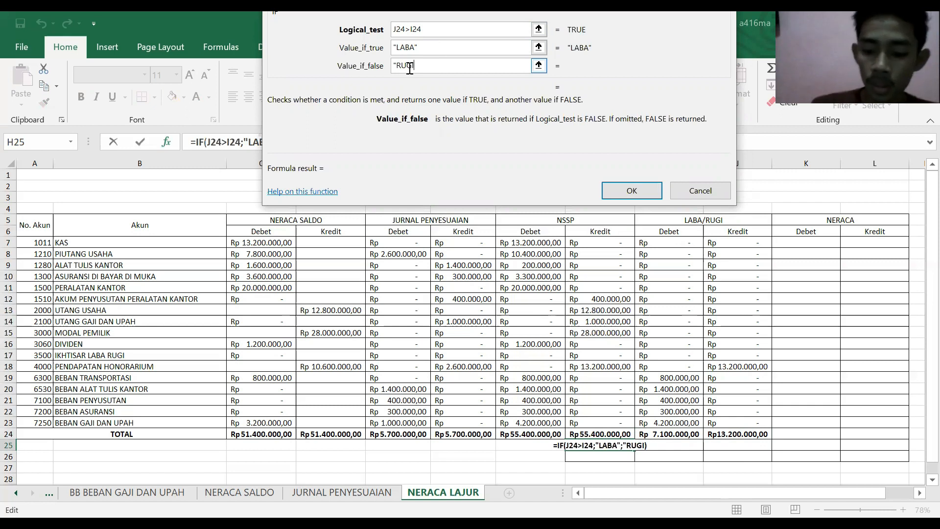
{"action": "type", "text": "\""}
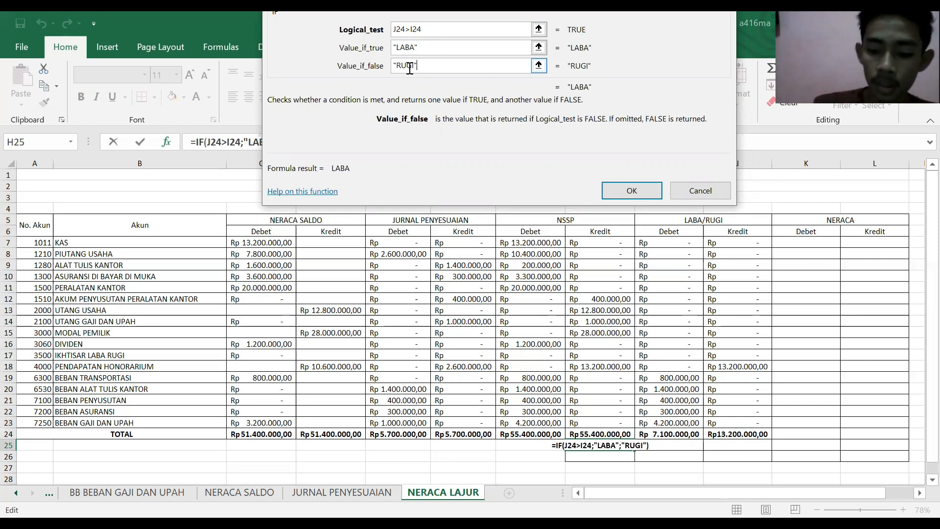
{"action": "left_click", "coordinate": [631, 190]}
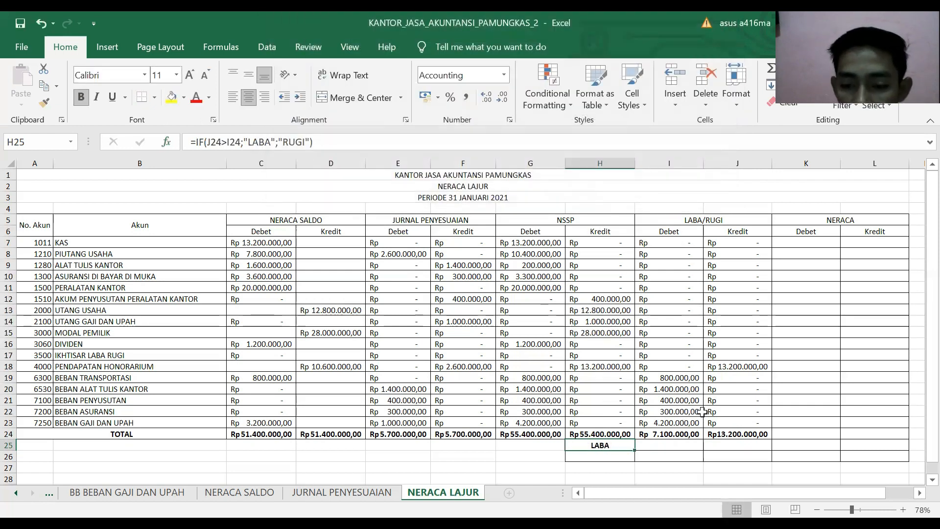
Start an IF function in I25 below the LABA/RUGI Debet total with the logical test J24>I24.
{"action": "left_click", "coordinate": [664, 454]}
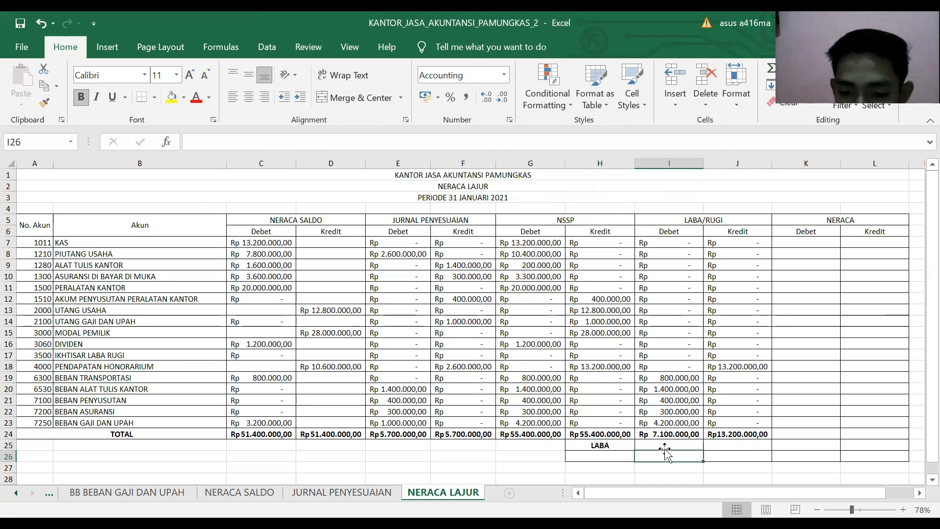
{"action": "left_click", "coordinate": [667, 445]}
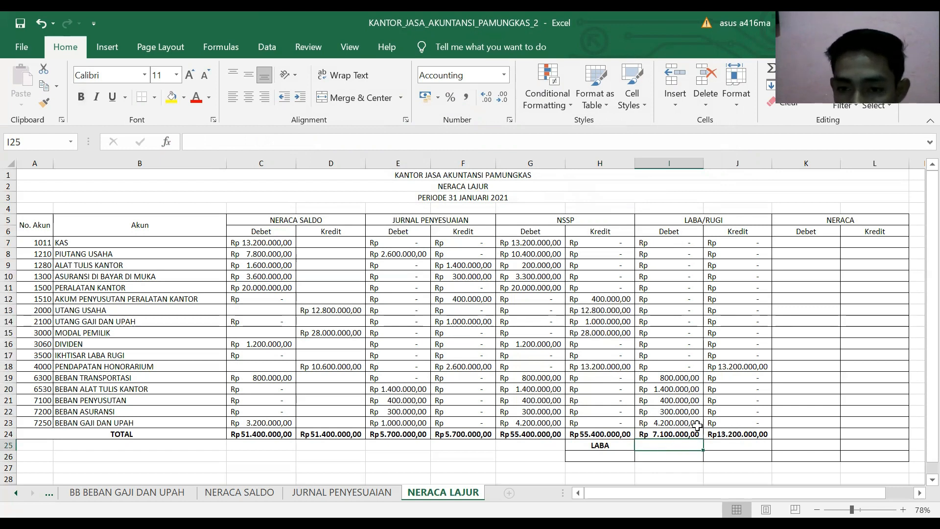
{"action": "type", "text": "="}
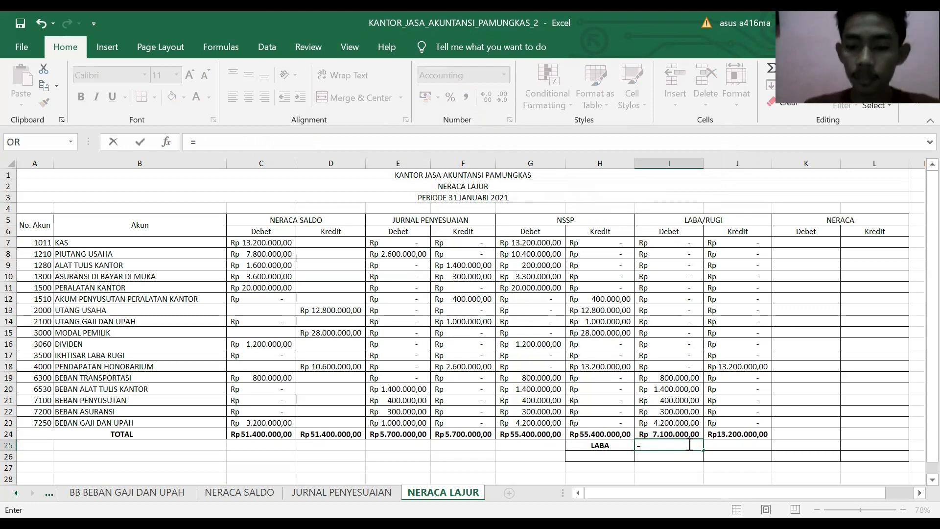
{"action": "type", "text": "IF"}
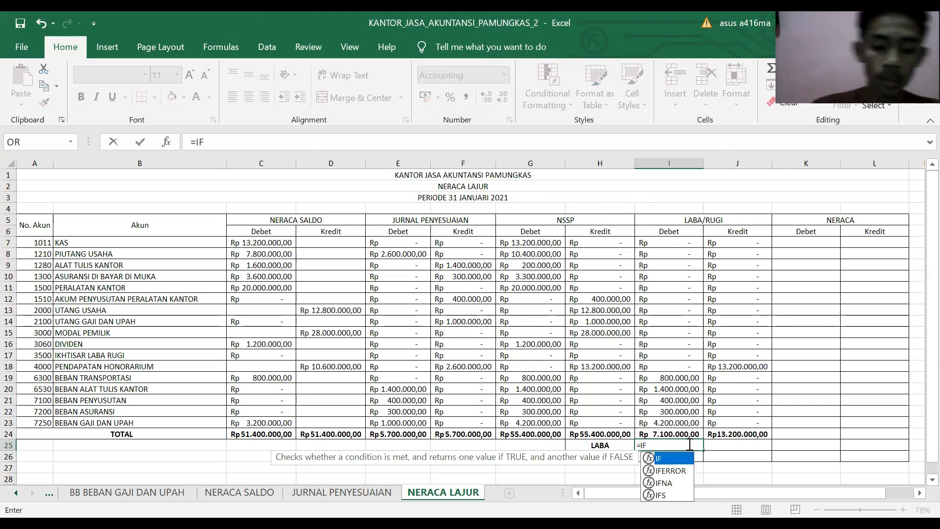
{"action": "type", "text": "("}
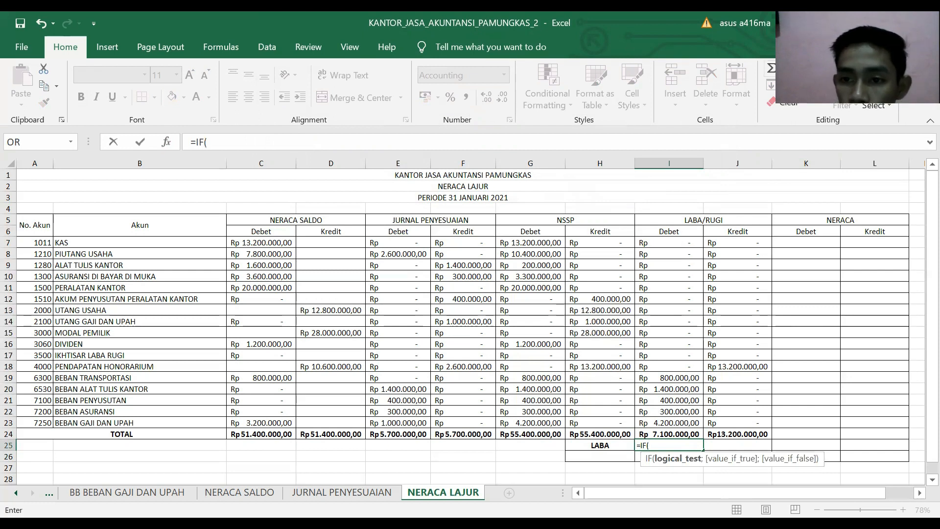
{"action": "left_click", "coordinate": [772, 68]}
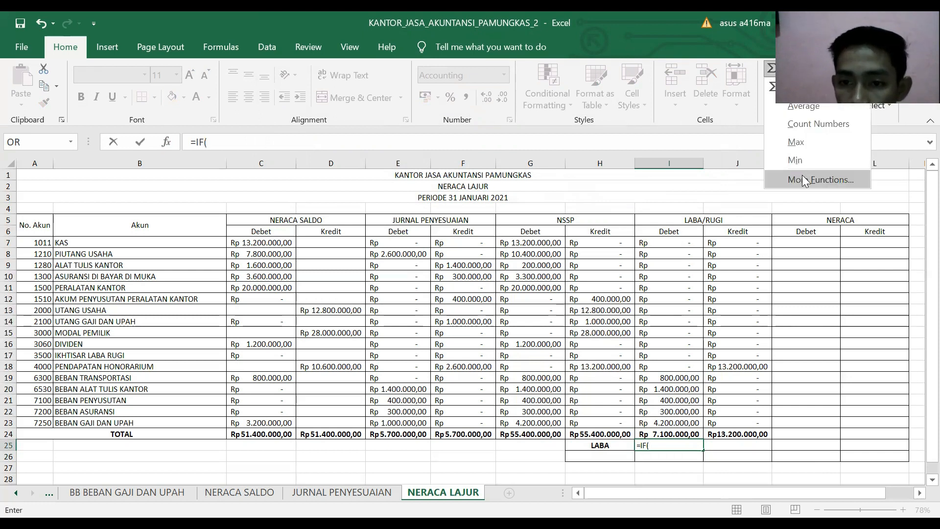
{"action": "left_click", "coordinate": [803, 176]}
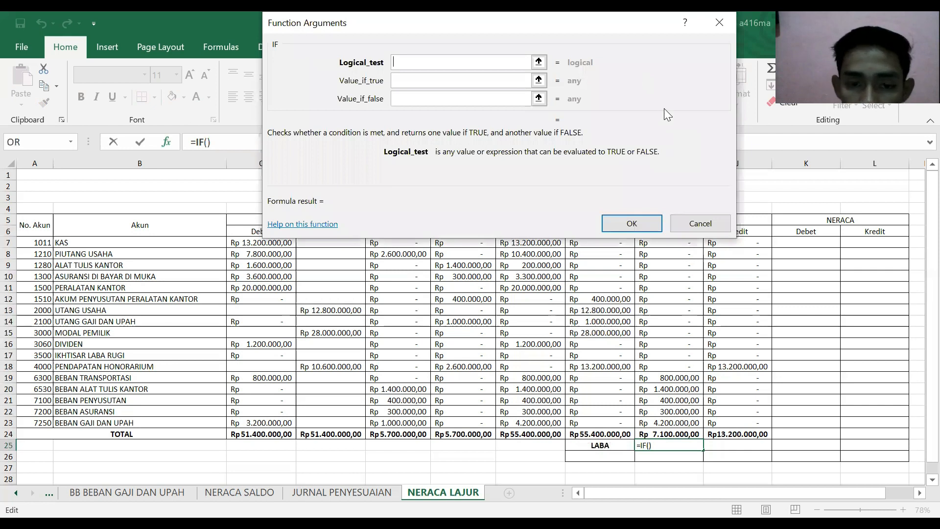
{"action": "left_click_drag", "start_coordinate": [663, 108], "coordinate": [666, 85]}
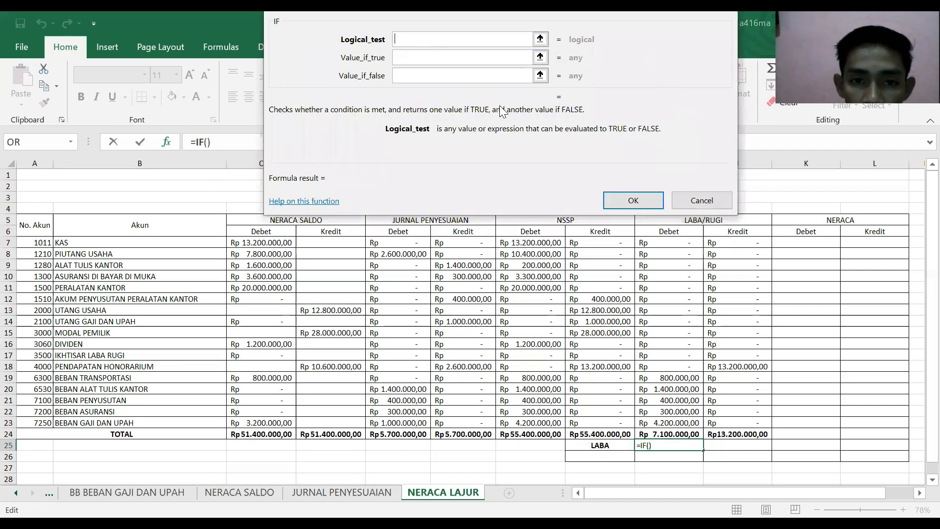
{"action": "left_click", "coordinate": [754, 436]}
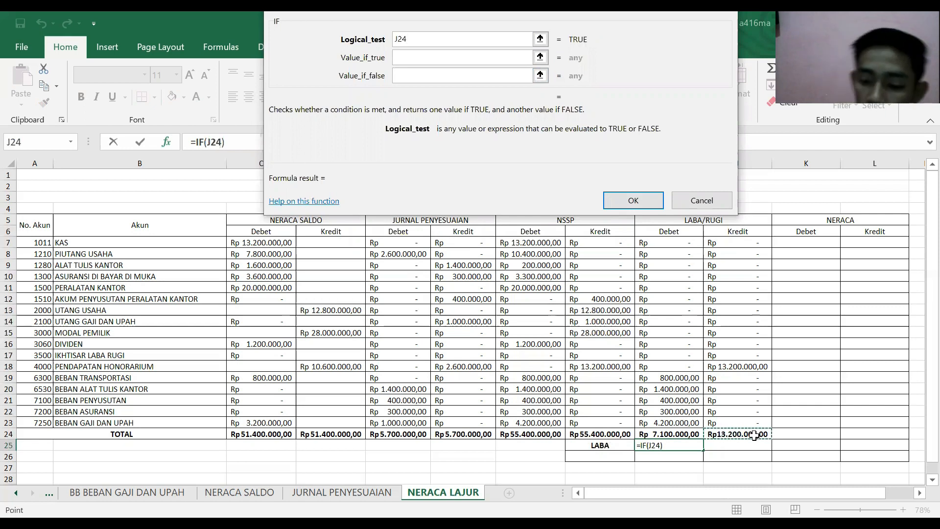
{"action": "type", "text": ">"}
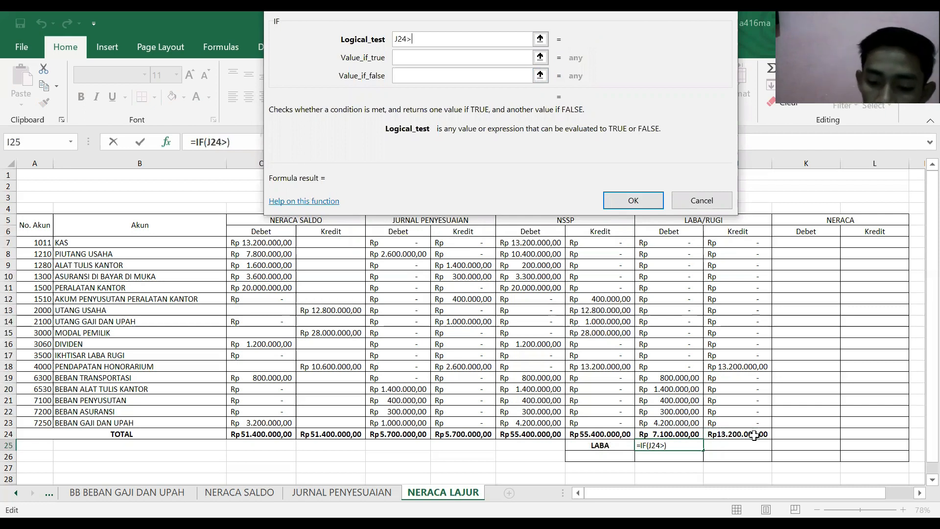
{"action": "left_click", "coordinate": [695, 434]}
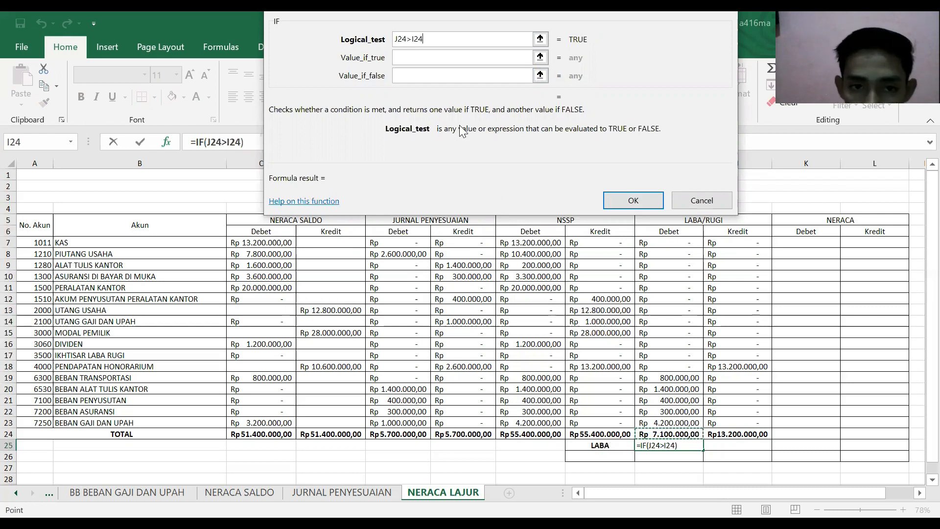
Set the IF value if true to J24-I24 and the value if false to 0, completing the I25 formula.
{"action": "left_click", "coordinate": [432, 56]}
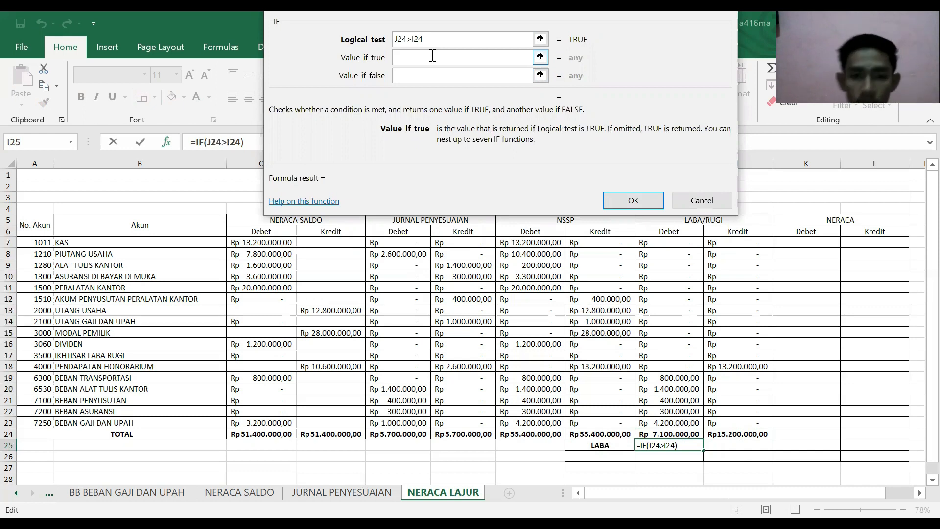
{"action": "left_click", "coordinate": [730, 435]}
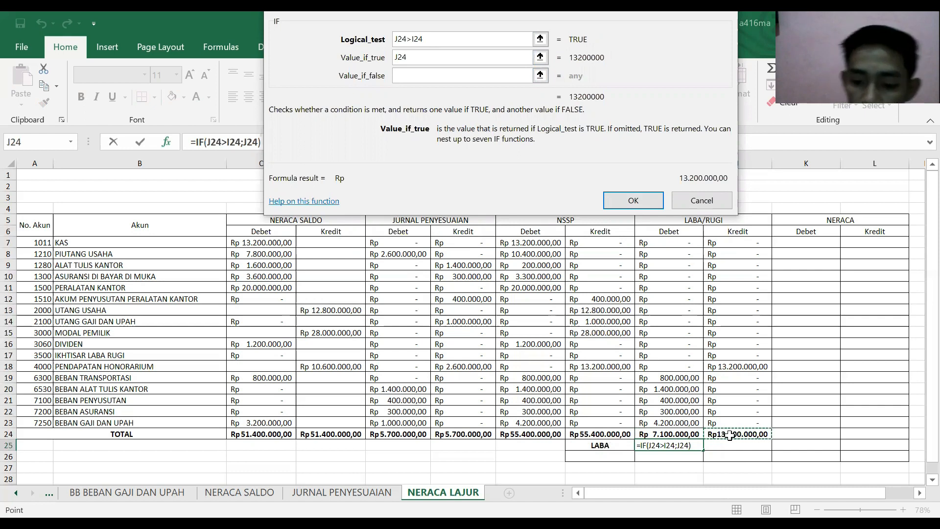
{"action": "type", "text": "-"}
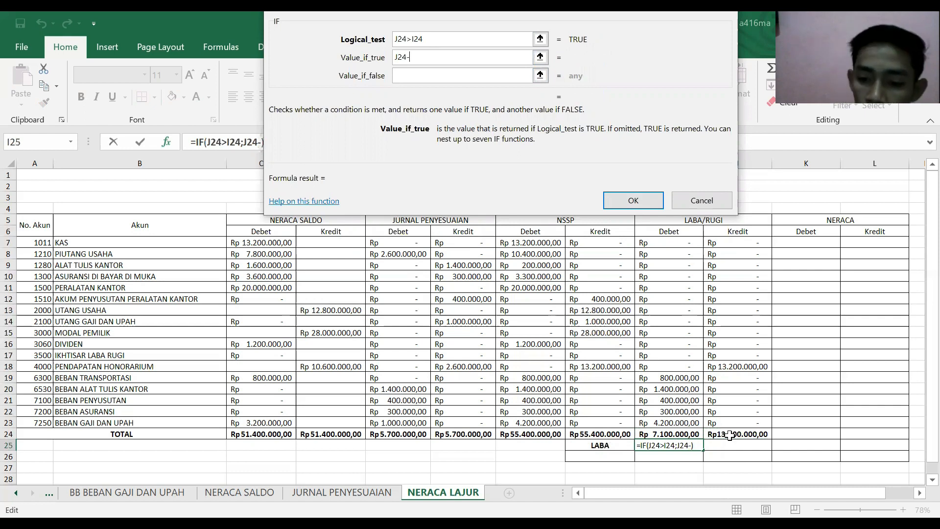
{"action": "left_click", "coordinate": [698, 433]}
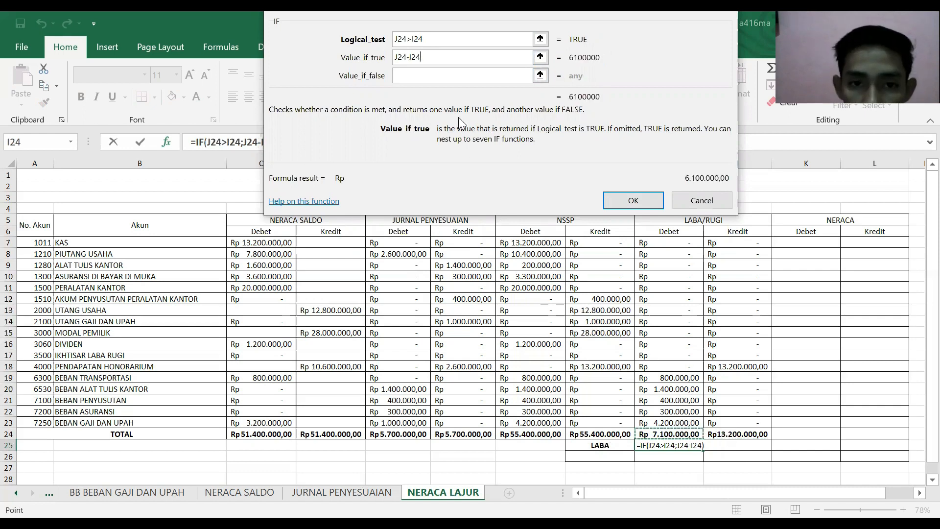
{"action": "left_click", "coordinate": [426, 77]}
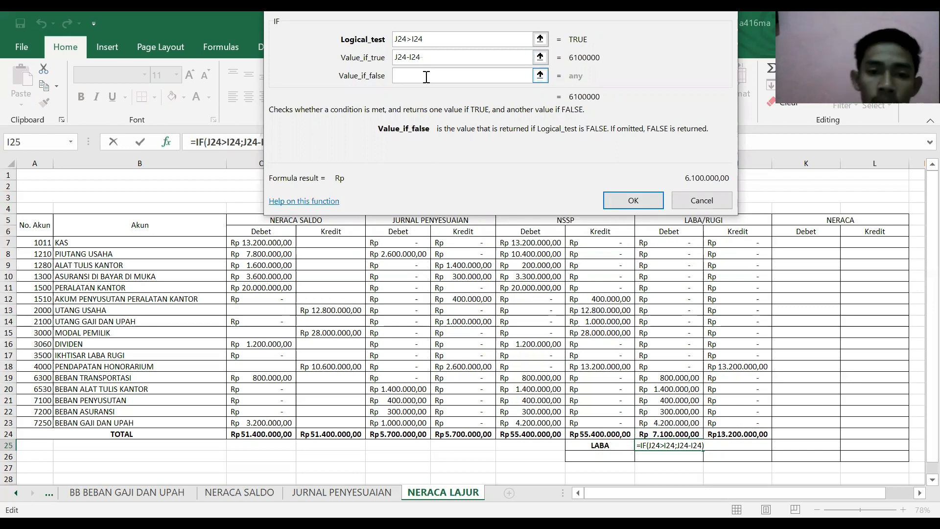
{"action": "type", "text": "0"}
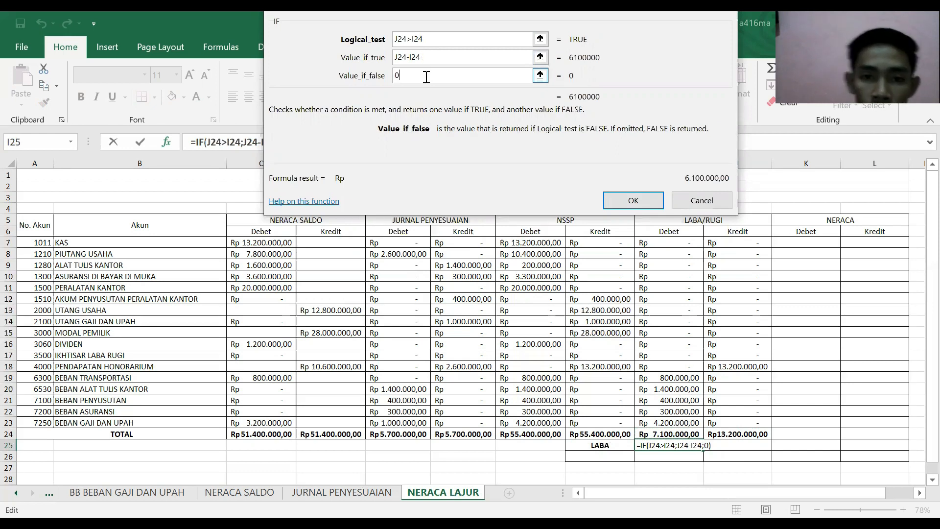
{"action": "left_click", "coordinate": [629, 201]}
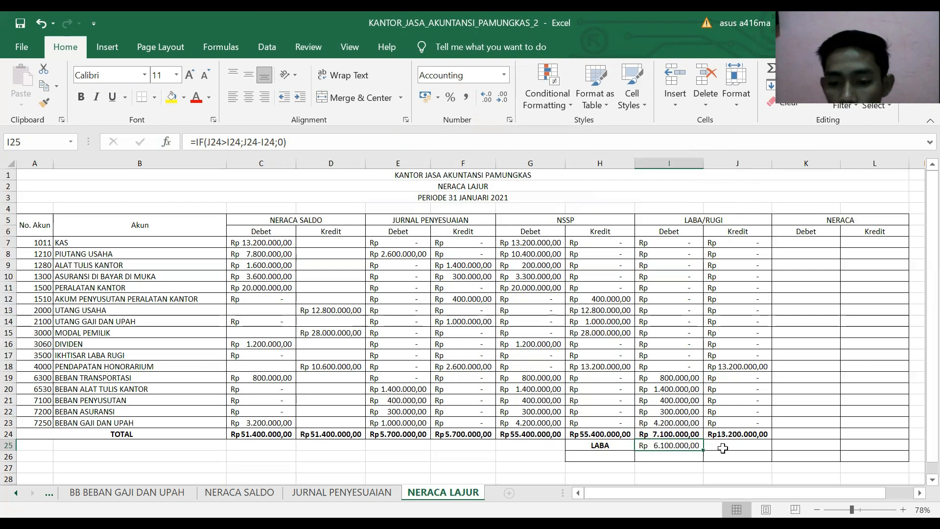
Start an IF function in J25 below the LABA/RUGI Kredit total with the logical test J24<I24.
{"action": "left_click", "coordinate": [724, 447]}
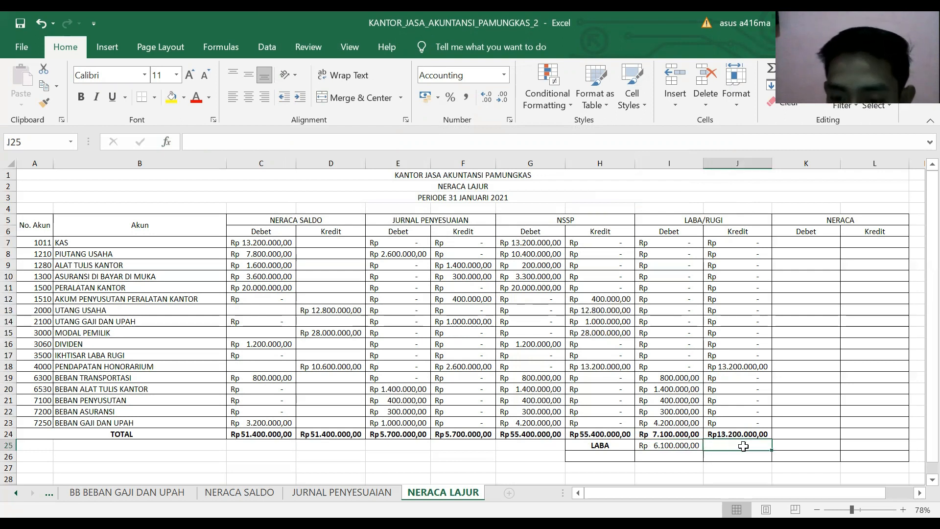
{"action": "type", "text": "="}
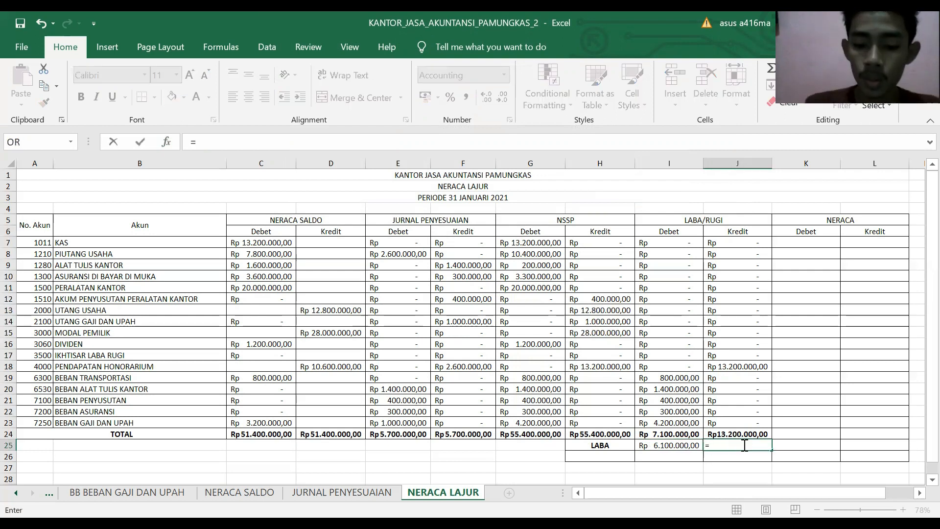
{"action": "type", "text": "if"}
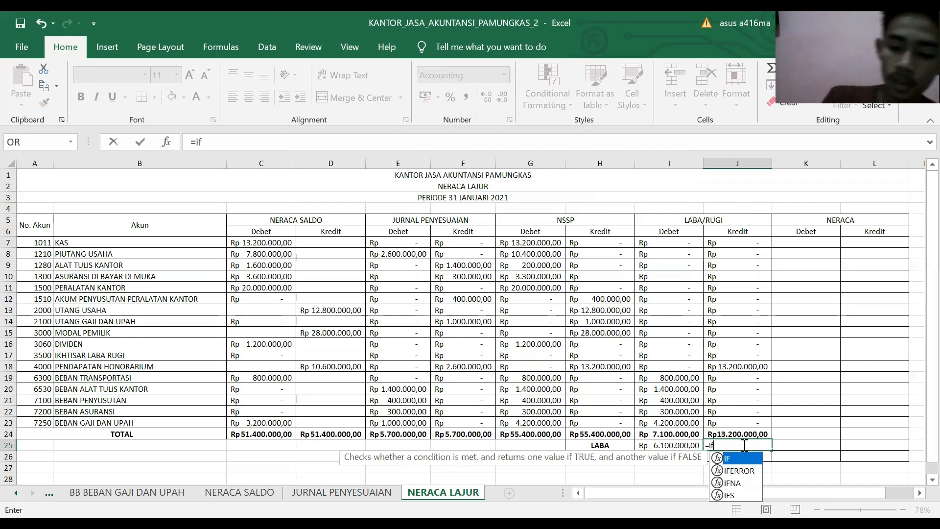
{"action": "type", "text": "("}
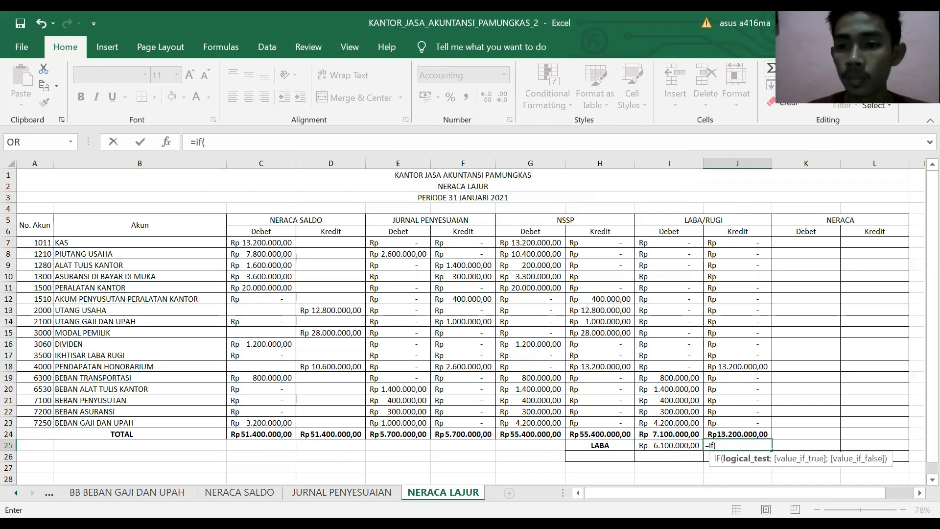
{"action": "left_click", "coordinate": [788, 68]}
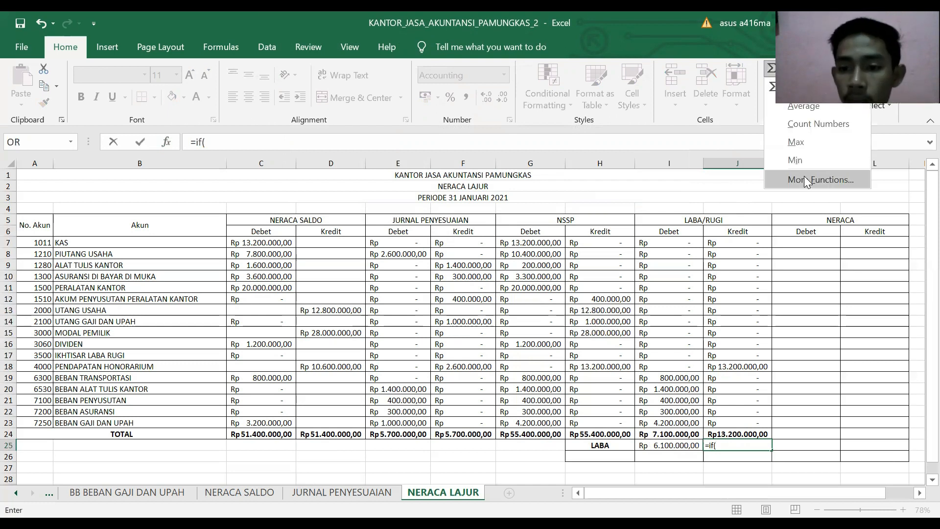
{"action": "left_click", "coordinate": [805, 178]}
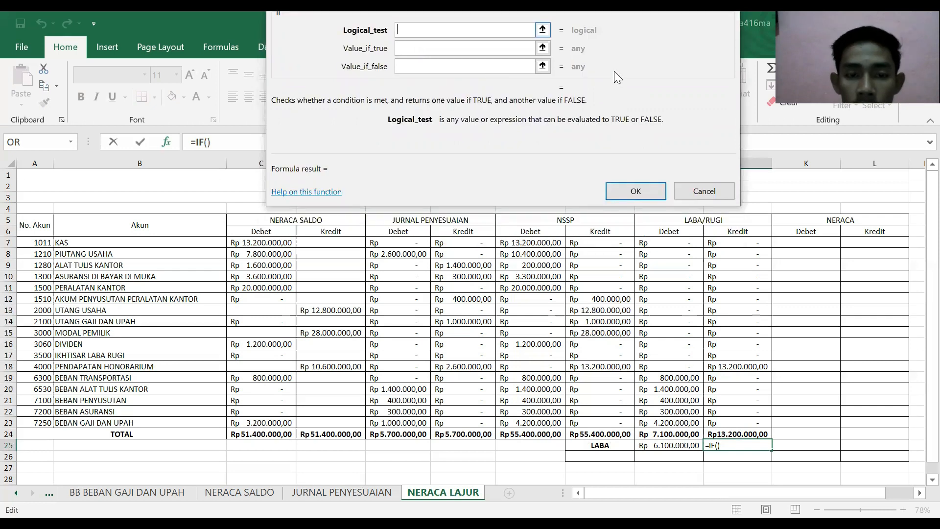
{"action": "left_click", "coordinate": [720, 434]}
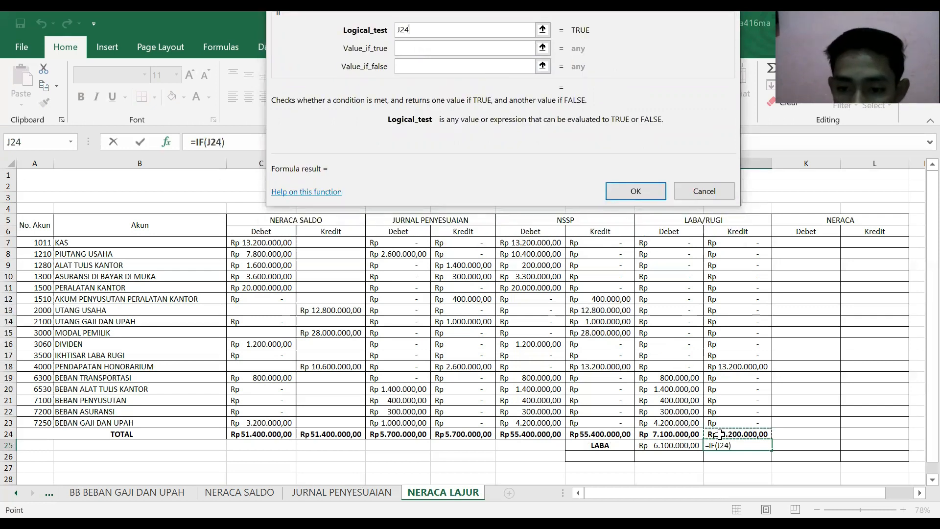
{"action": "type", "text": "<"}
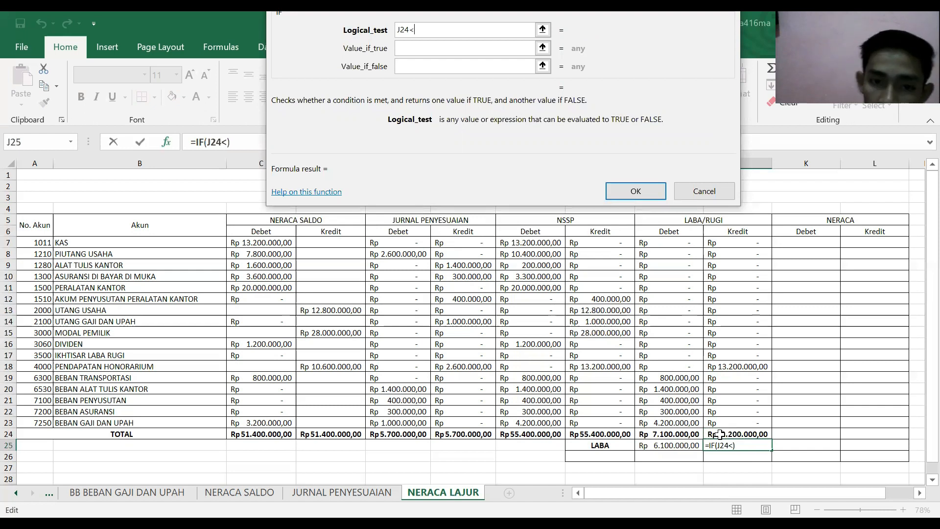
{"action": "left_click", "coordinate": [690, 433]}
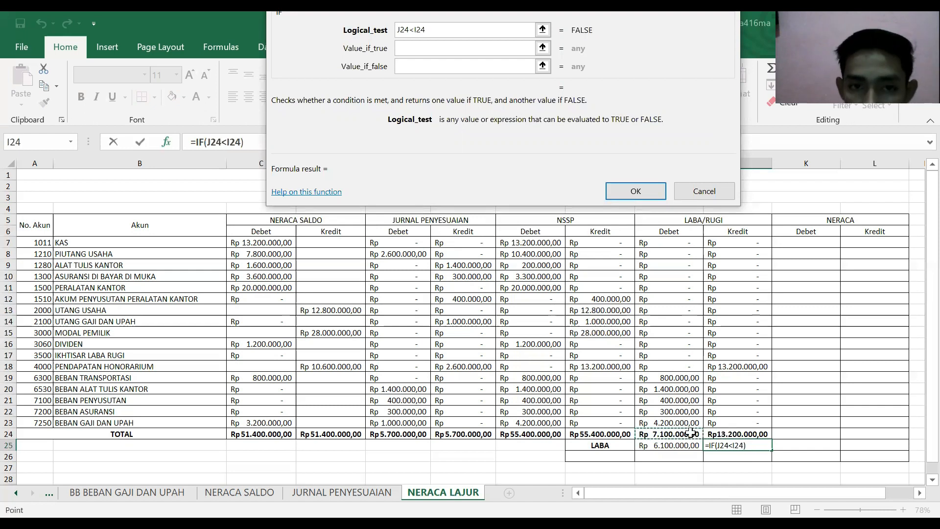
Set the IF value if true to I24-J24 and the value if false to 0, completing the J25 formula.
{"action": "left_click", "coordinate": [454, 49]}
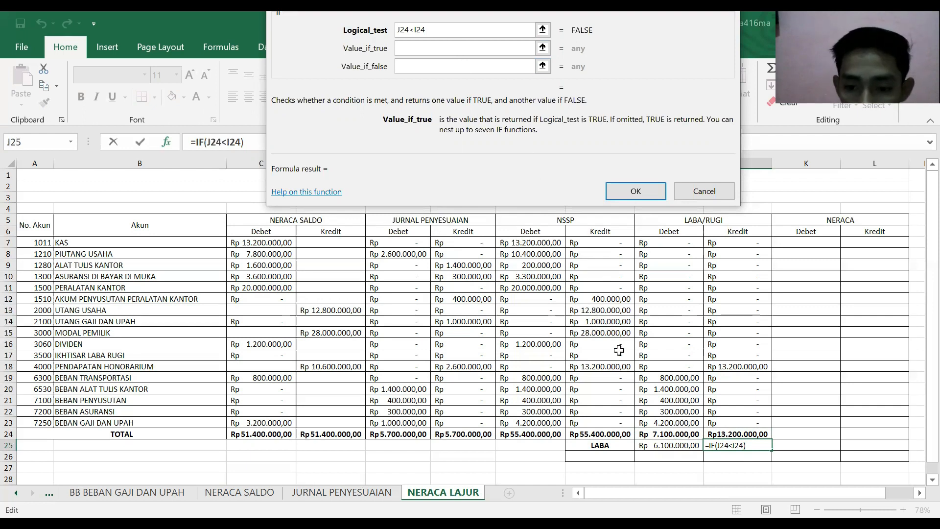
{"action": "left_click", "coordinate": [674, 435]}
{"action": "type", "text": "-"}
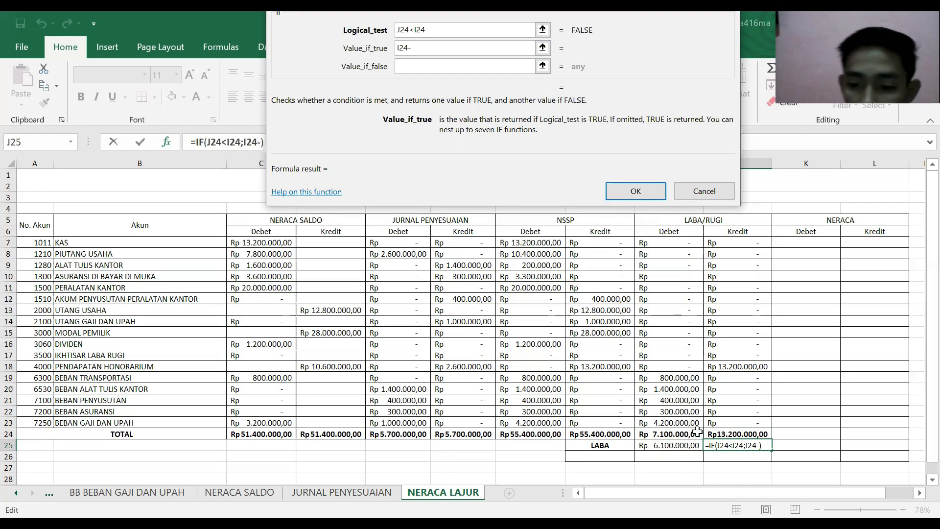
{"action": "left_click", "coordinate": [718, 437]}
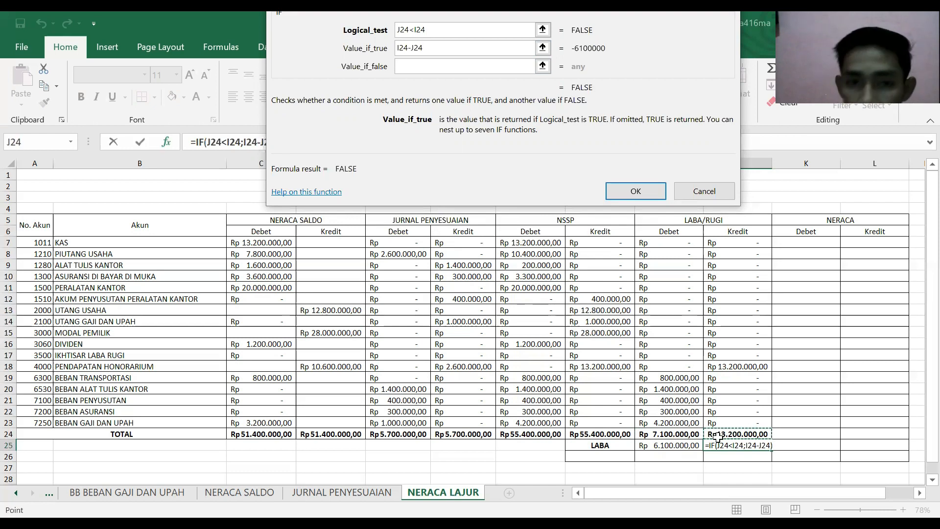
{"action": "left_click", "coordinate": [419, 70]}
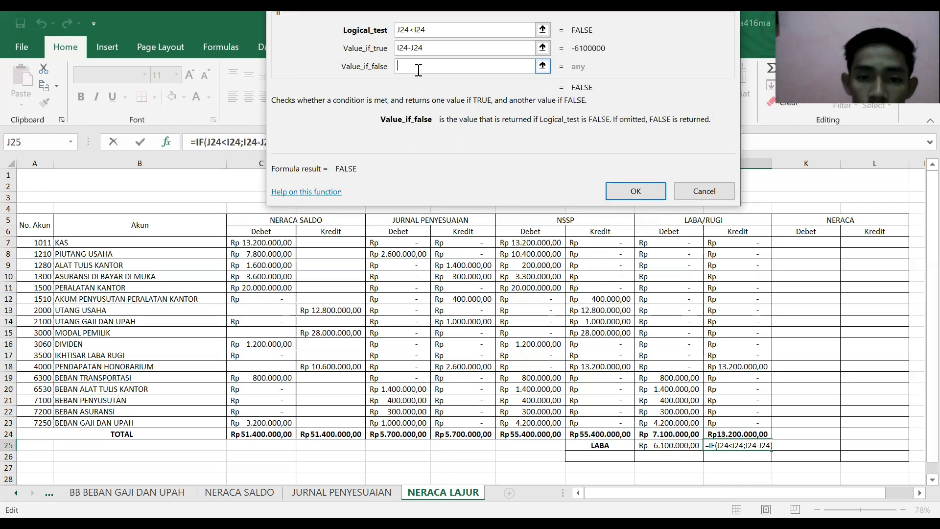
{"action": "type", "text": "0"}
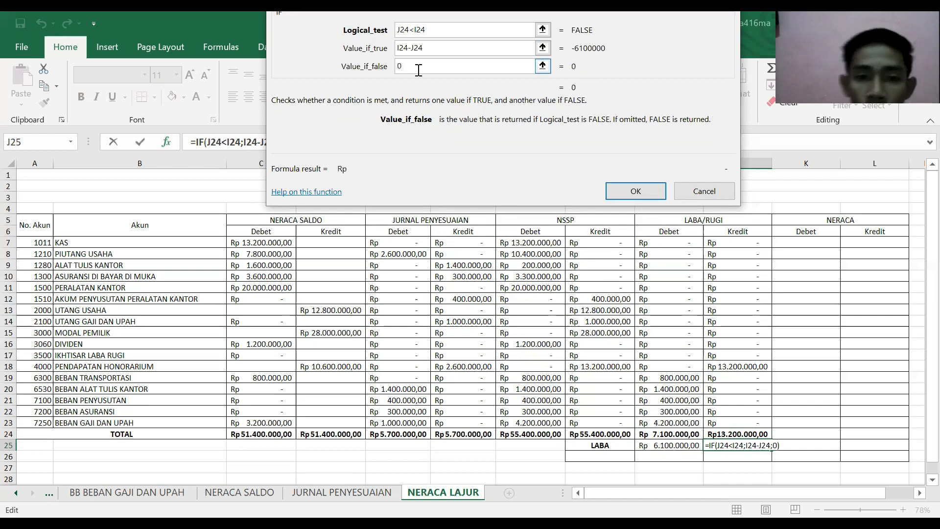
{"action": "left_click", "coordinate": [635, 192]}
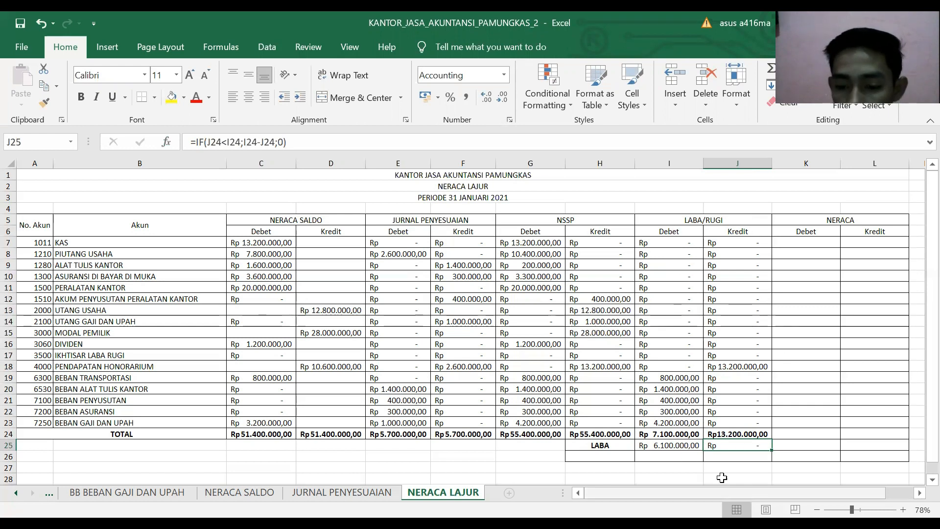
Total the LABA/RUGI Debet column with its profit row in I26 using SUM of I24:I25.
{"action": "left_click", "coordinate": [678, 455]}
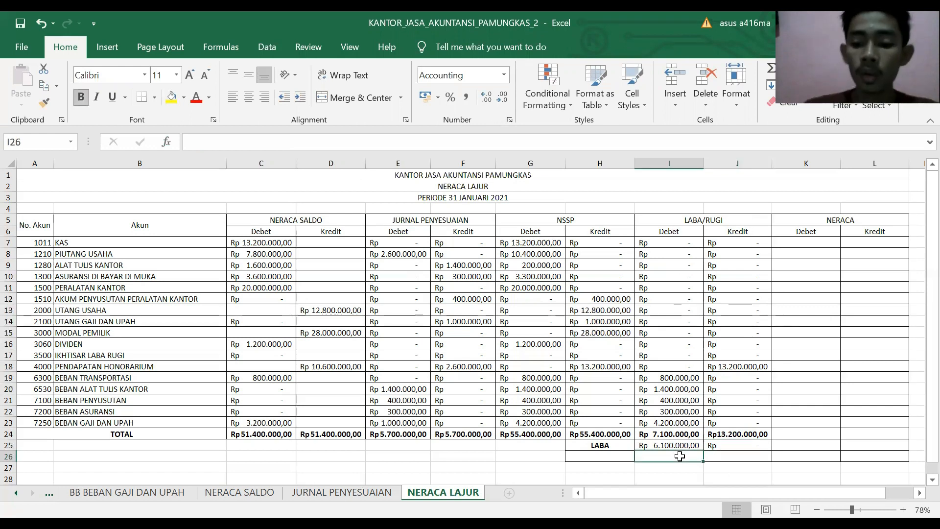
{"action": "type", "text": "="}
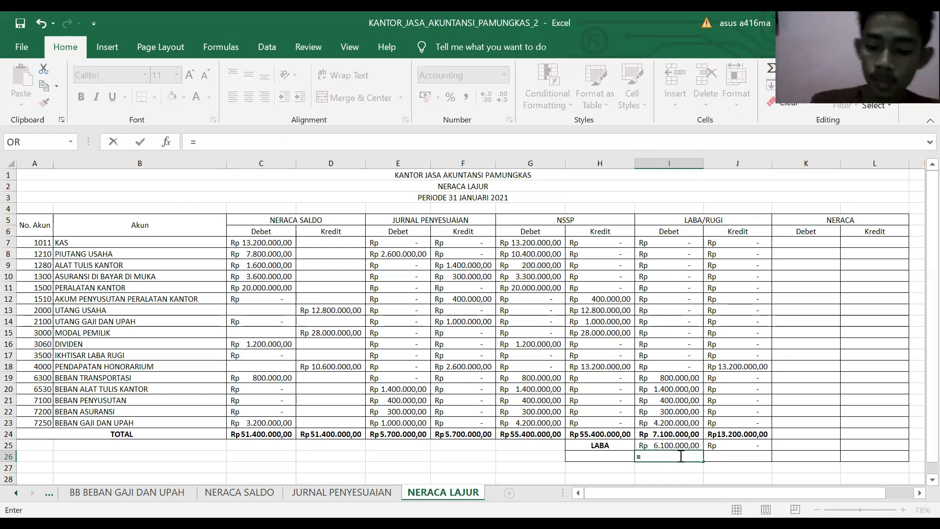
{"action": "type", "text": "sum("}
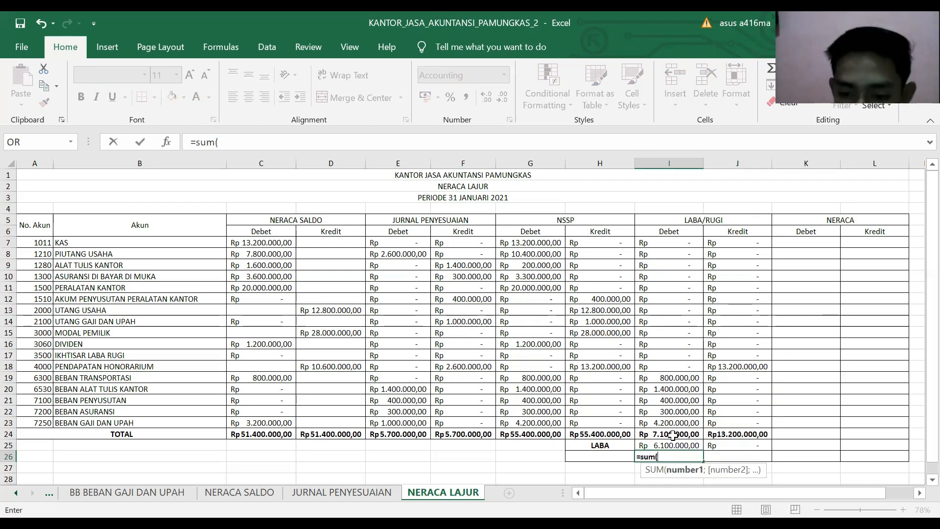
{"action": "left_click", "coordinate": [673, 433]}
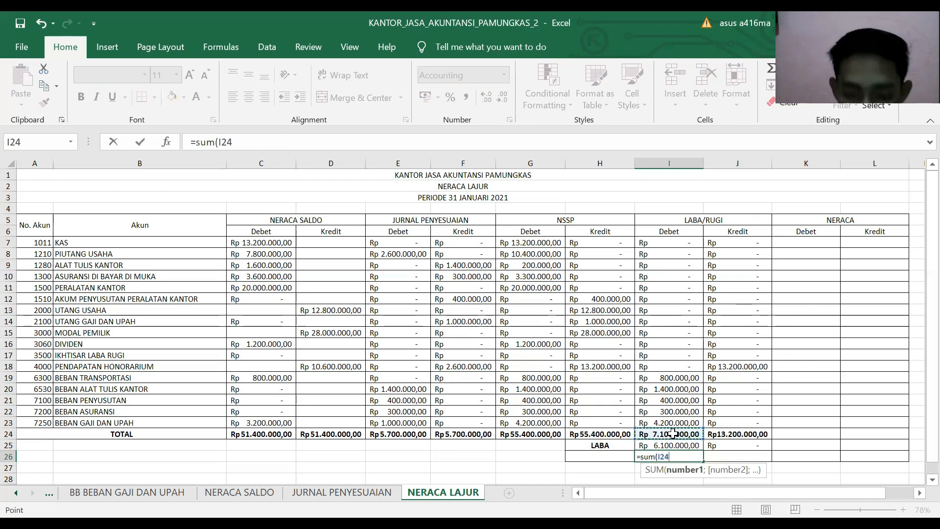
{"action": "mouse_move", "coordinate": [673, 433]}
{"action": "left_mouse_down"}
{"action": "mouse_move", "coordinate": [673, 450]}
{"action": "mouse_move", "coordinate": [674, 441]}
{"action": "left_mouse_up"}
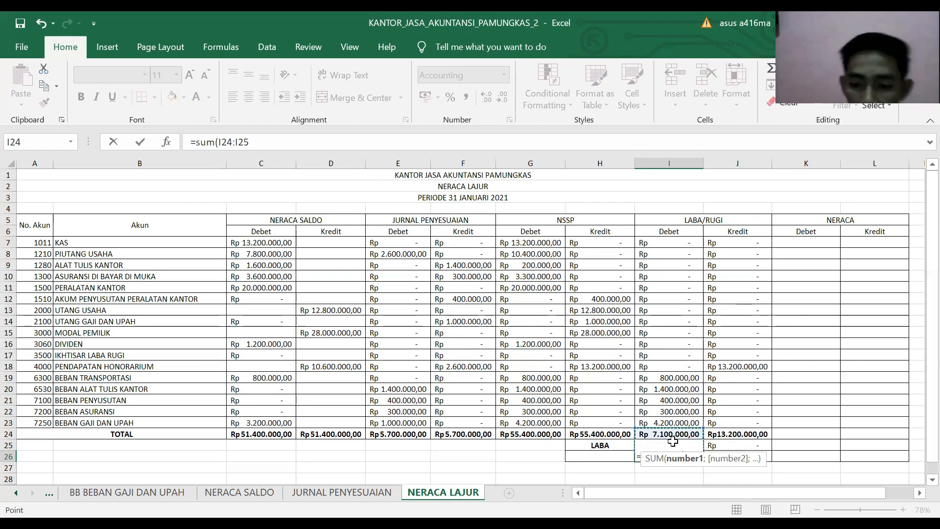
{"action": "key", "text": "Return"}
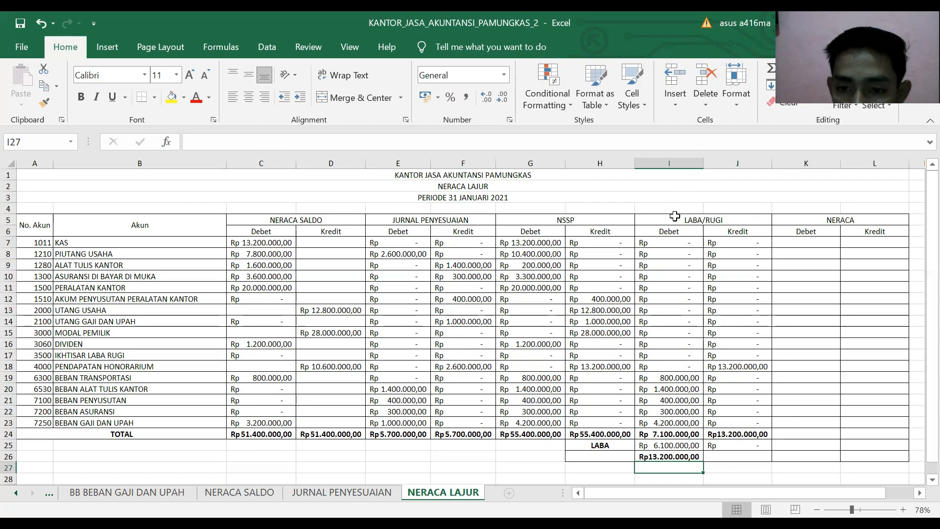
Total the LABA/RUGI Kredit column with its loss row in J26 using SUM of J24:J25.
{"action": "left_click", "coordinate": [723, 454]}
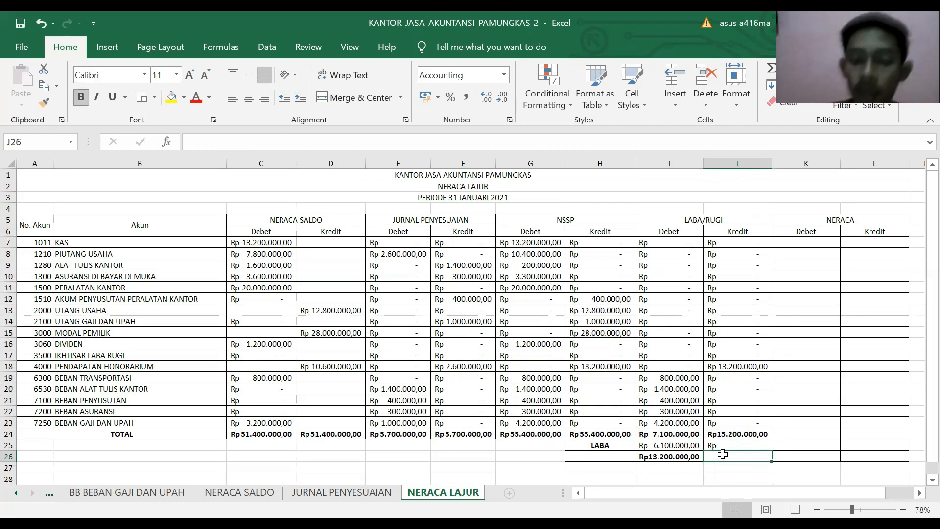
{"action": "type", "text": "="}
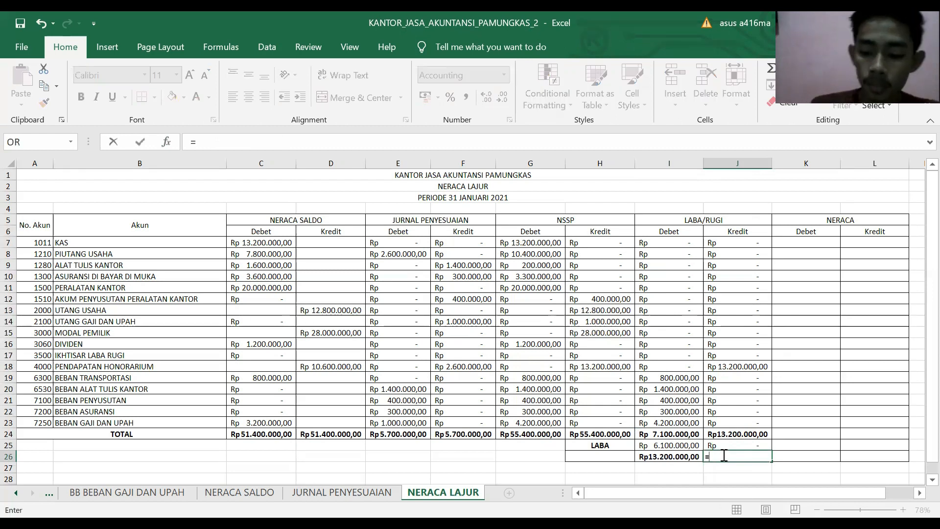
{"action": "type", "text": "sum("}
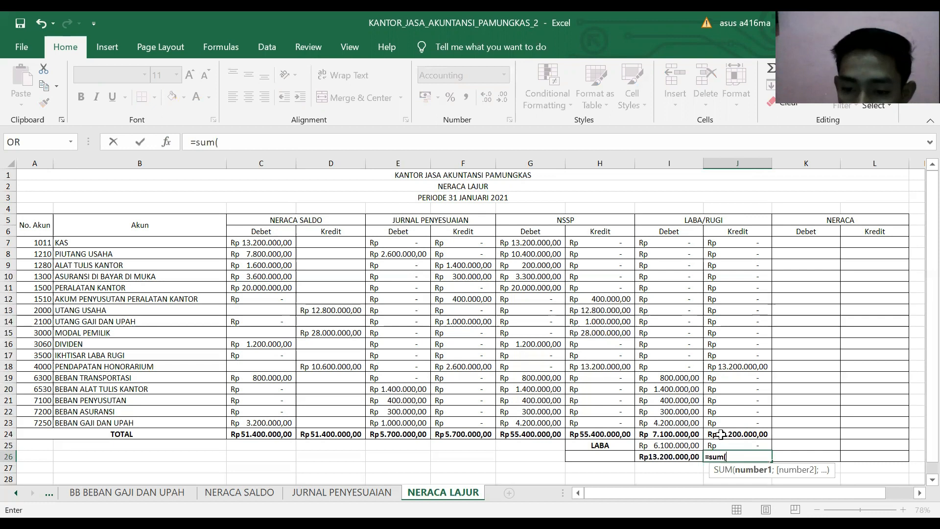
{"action": "left_click", "coordinate": [722, 434]}
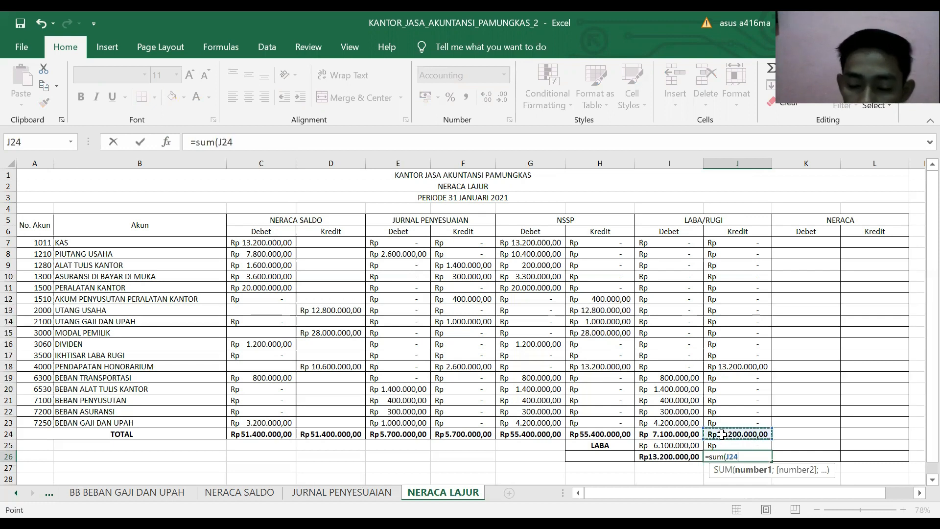
{"action": "left_click_drag", "start_coordinate": [721, 433], "coordinate": [724, 445]}
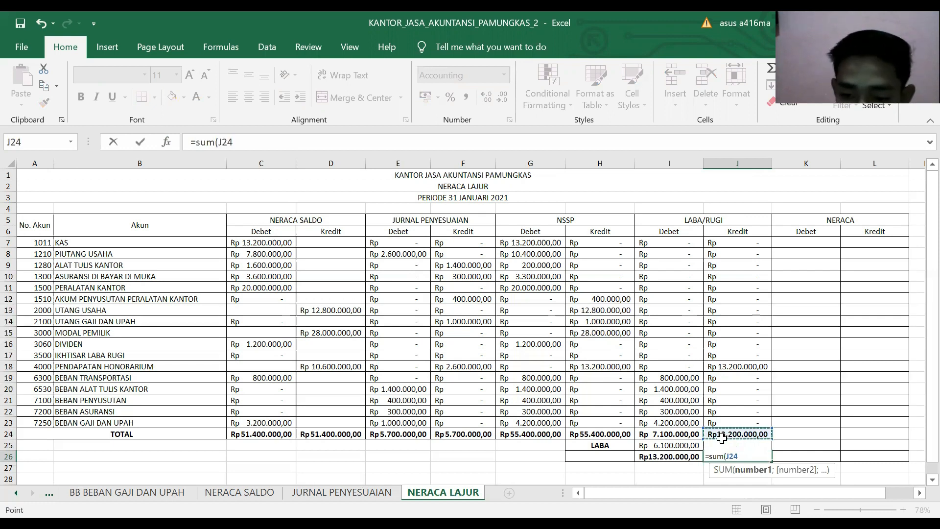
{"action": "key", "text": "Return"}
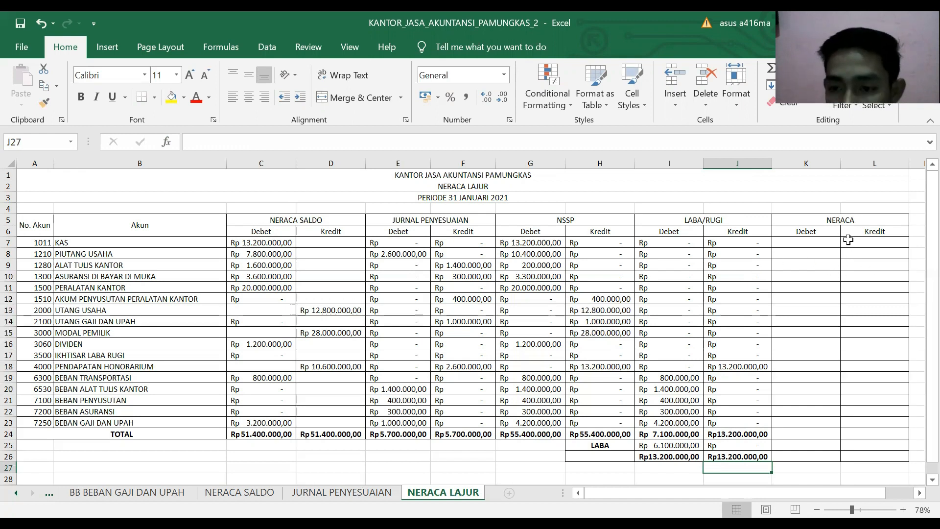
Start an IF function in K7 of the NERACA Debet column with the logical test A7<4000.
{"action": "left_click", "coordinate": [816, 242]}
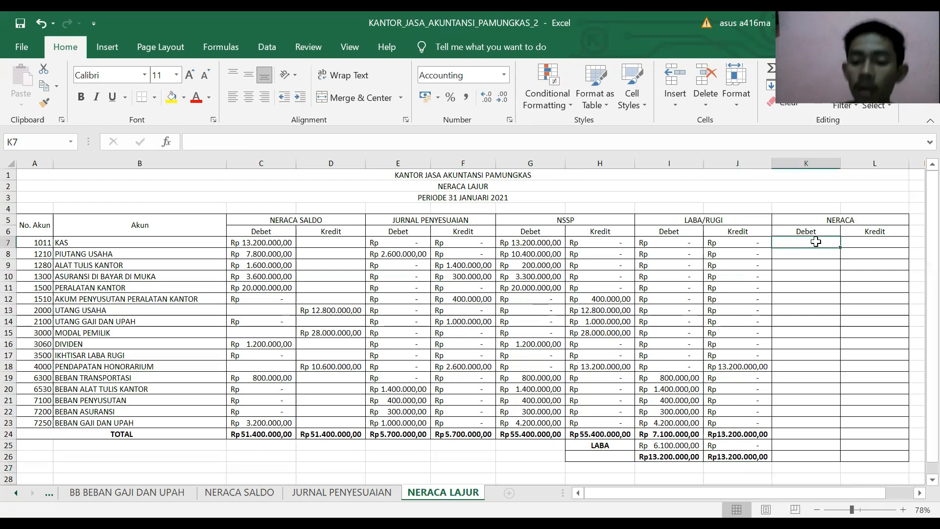
{"action": "type", "text": "="}
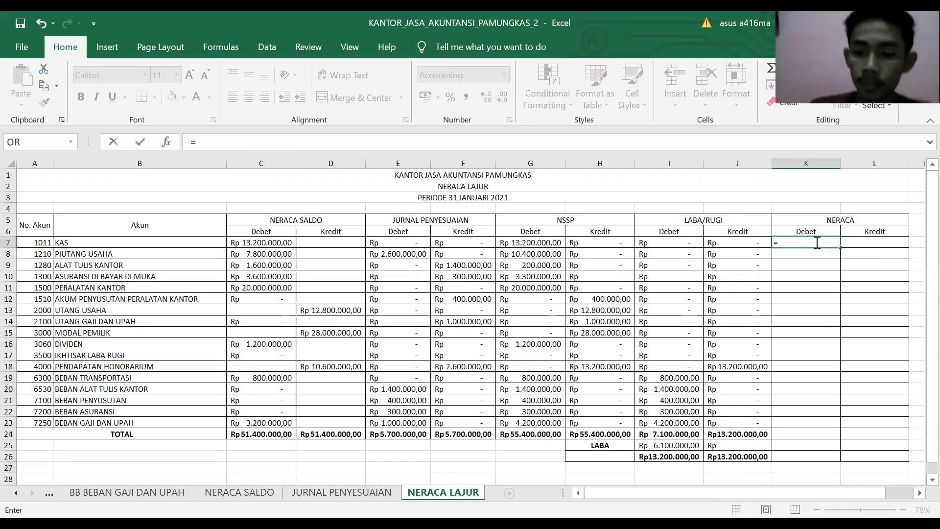
{"action": "type", "text": "if("}
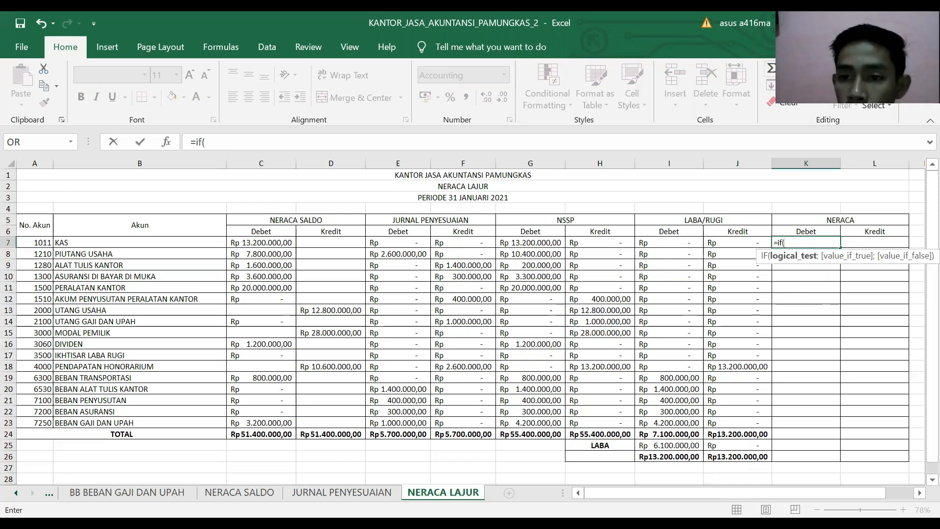
{"action": "left_click", "coordinate": [819, 69]}
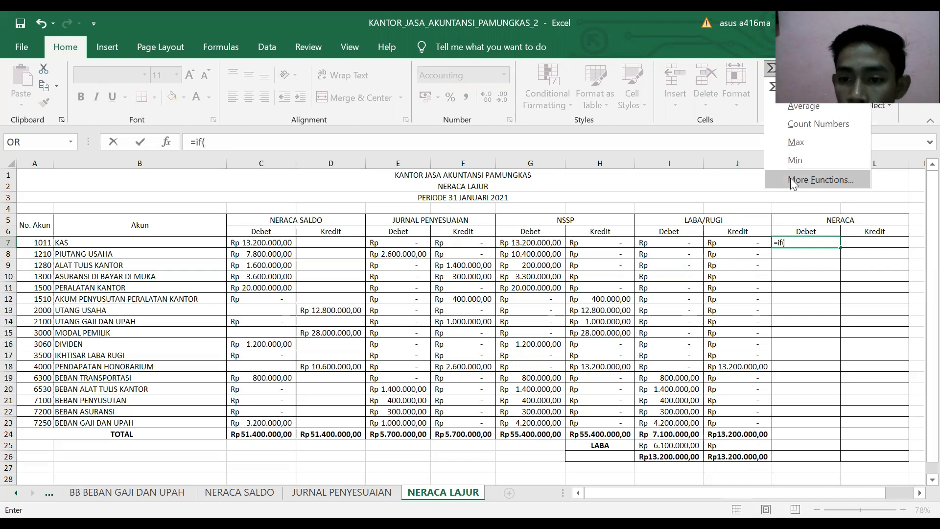
{"action": "left_click", "coordinate": [790, 179]}
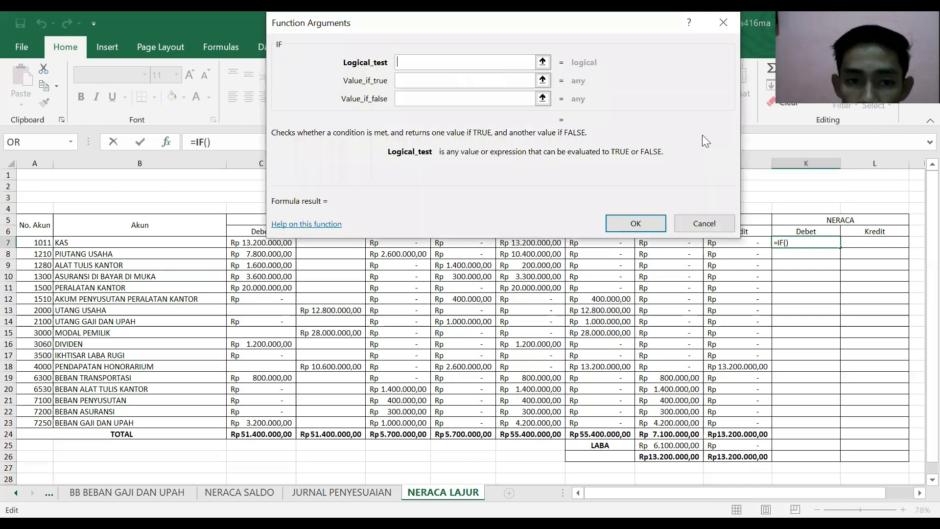
{"action": "left_click_drag", "start_coordinate": [482, 72], "coordinate": [484, 37]}
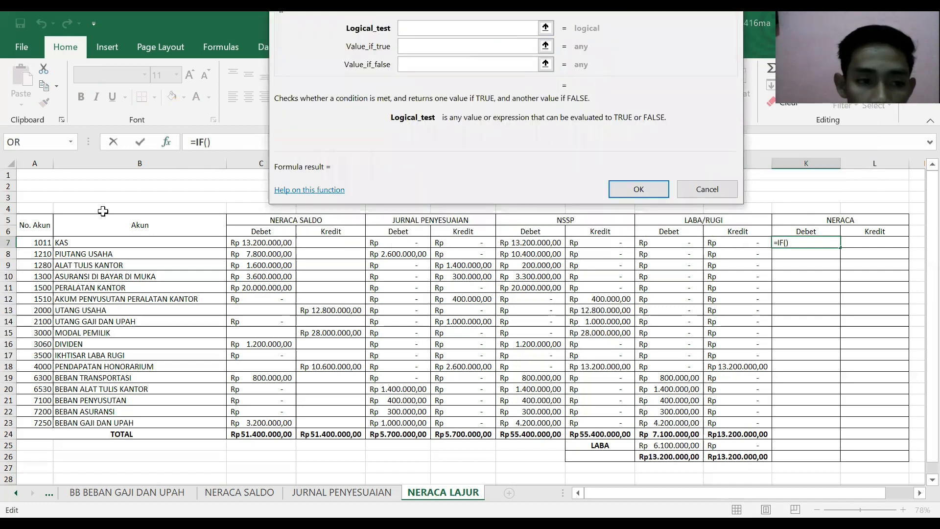
{"action": "left_click", "coordinate": [41, 240]}
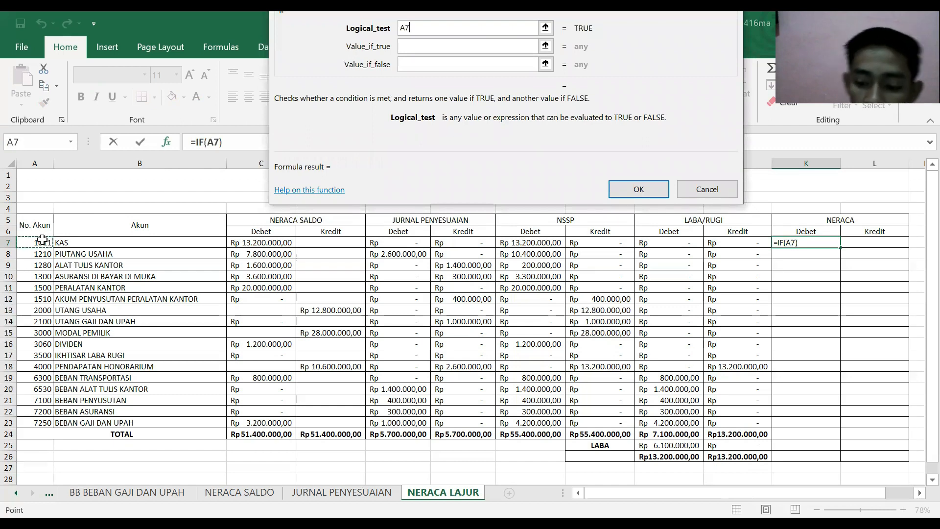
{"action": "type", "text": "<4"}
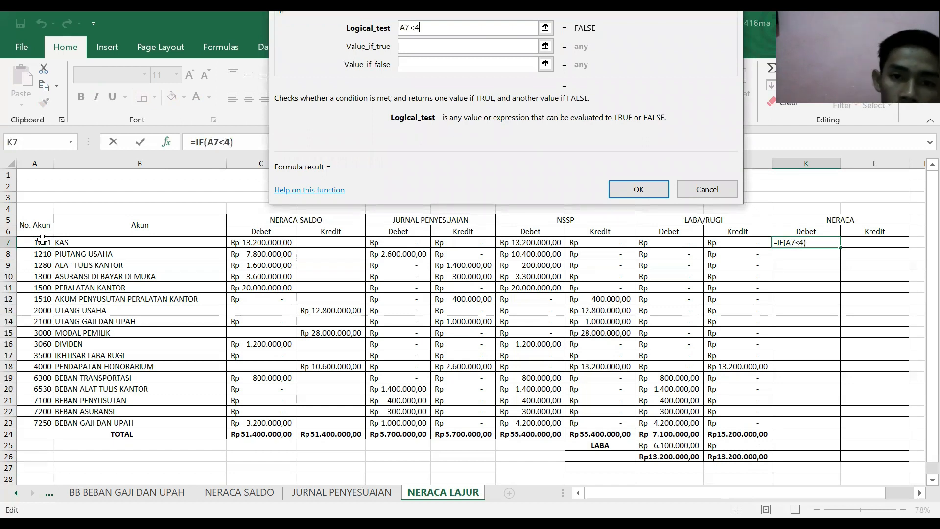
{"action": "type", "text": "000"}
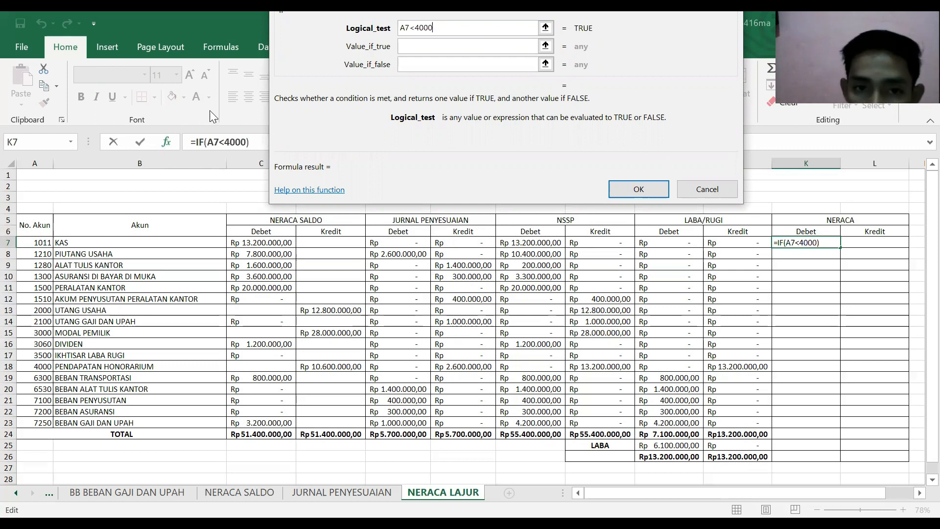
Set the IF value if true to G7 and the value if false to 0, and fill the K7 formula down to K23.
{"action": "left_click", "coordinate": [428, 46]}
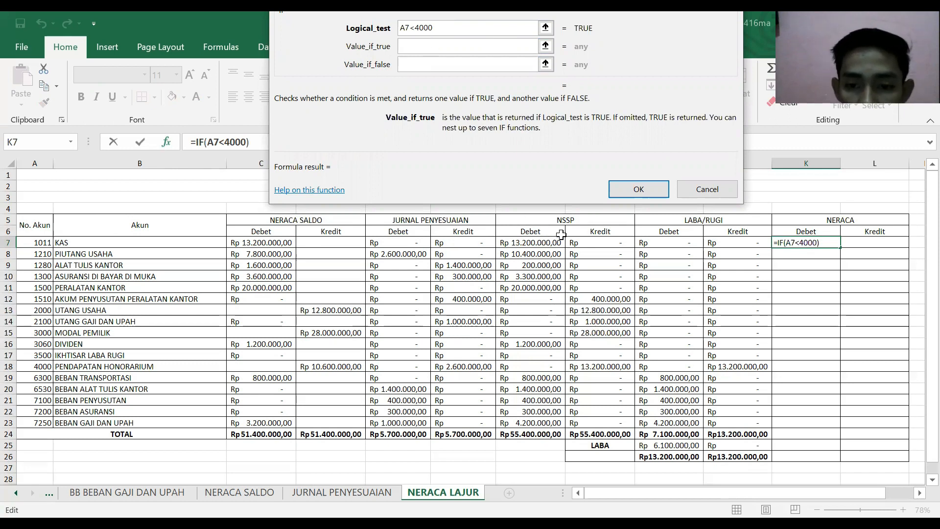
{"action": "left_click", "coordinate": [537, 243]}
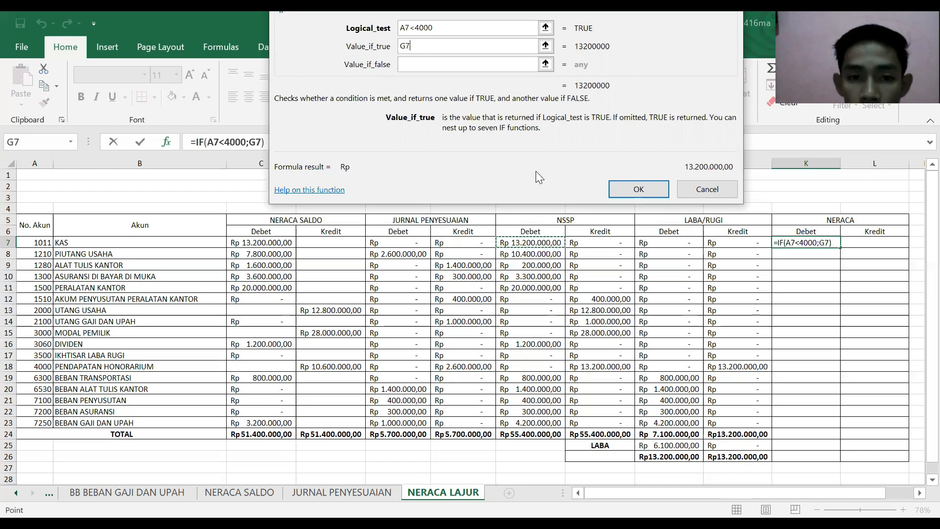
{"action": "left_click", "coordinate": [493, 66]}
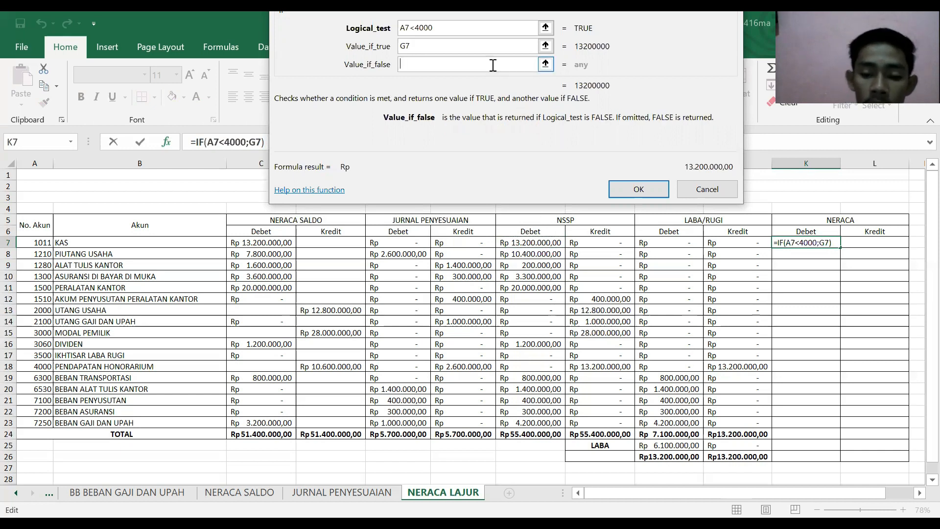
{"action": "type", "text": "0"}
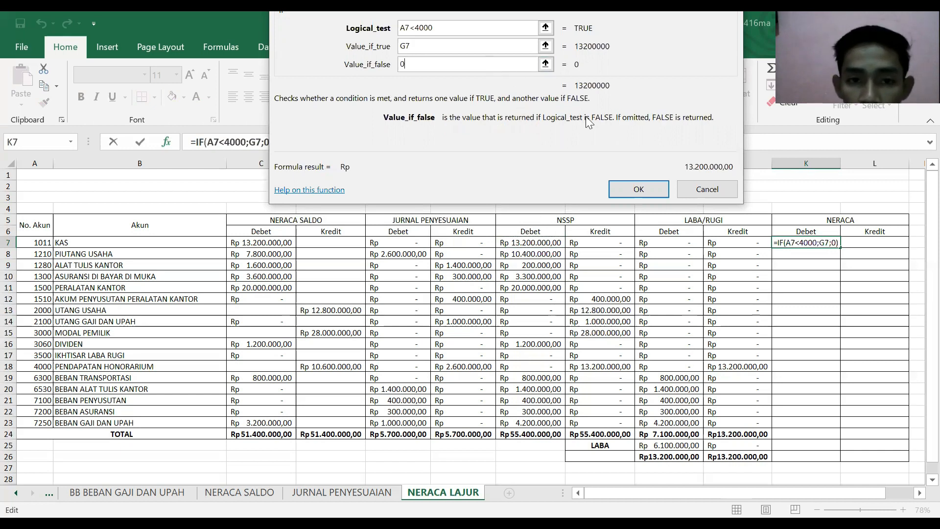
{"action": "left_click", "coordinate": [638, 190]}
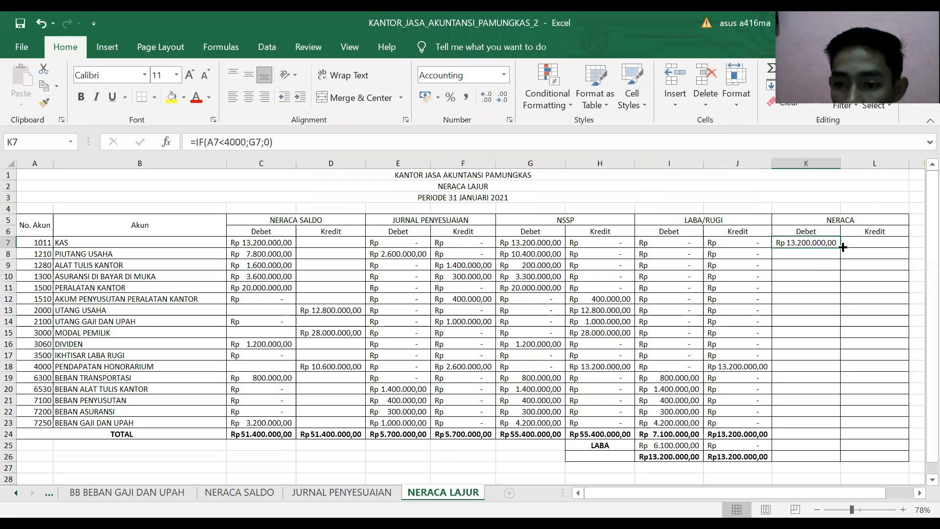
{"action": "left_click_drag", "start_coordinate": [839, 248], "coordinate": [843, 425]}
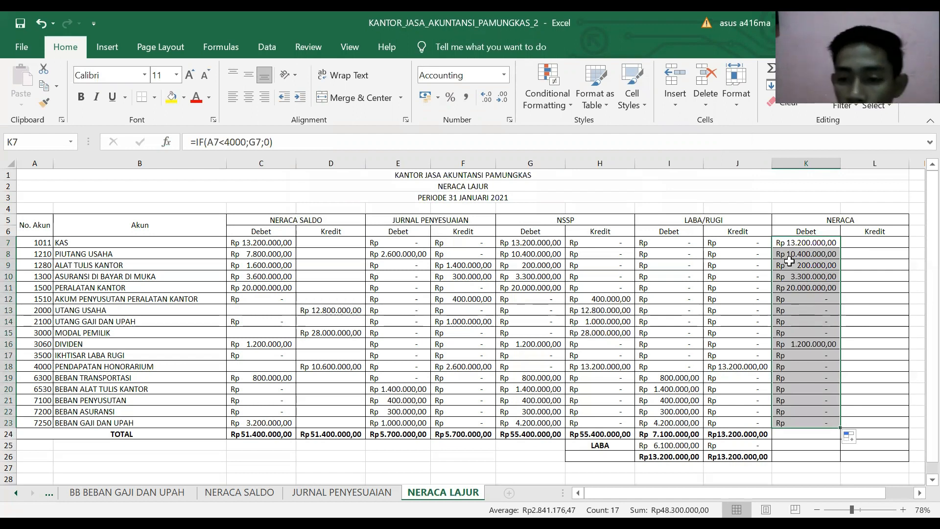
Total the NERACA Debet column in K24 with a SUM formula over the account rows starting at K7.
{"action": "left_click", "coordinate": [800, 432]}
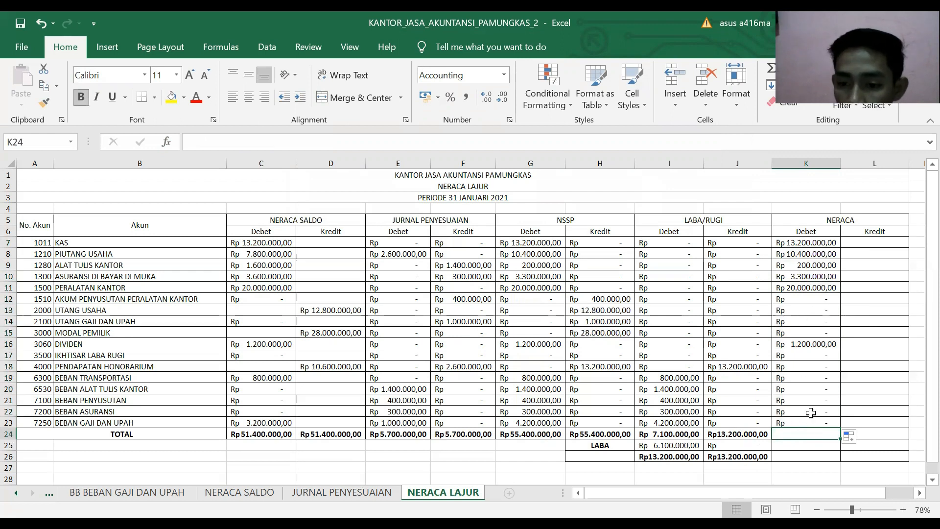
{"action": "type", "text": "="}
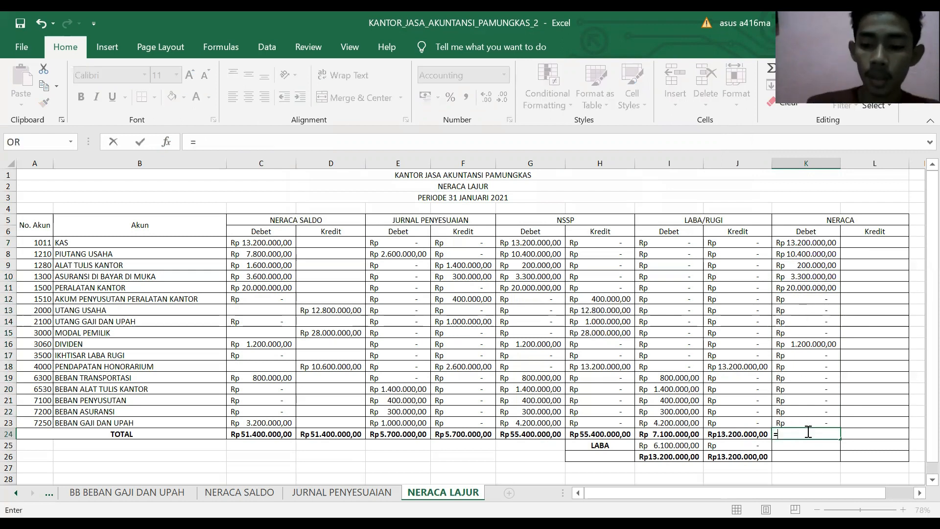
{"action": "type", "text": "sum"}
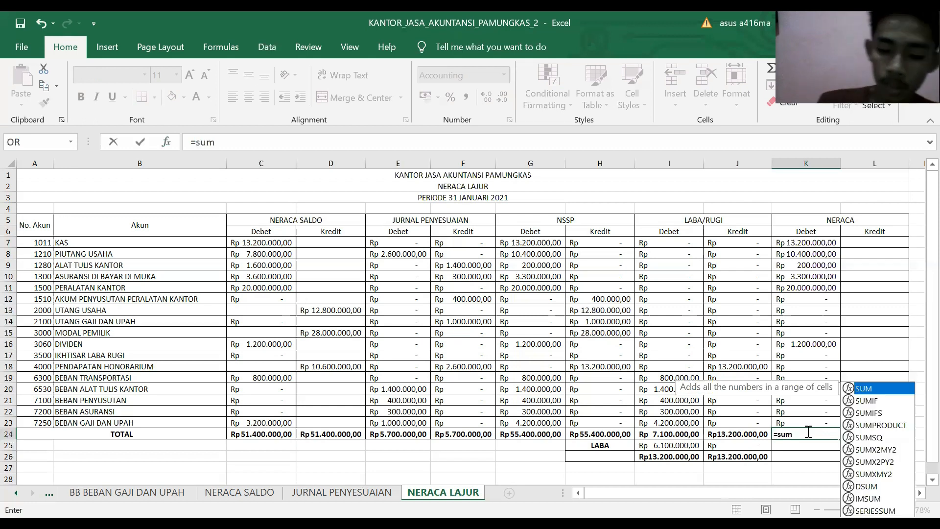
{"action": "type", "text": "("}
{"action": "left_click", "coordinate": [799, 243]}
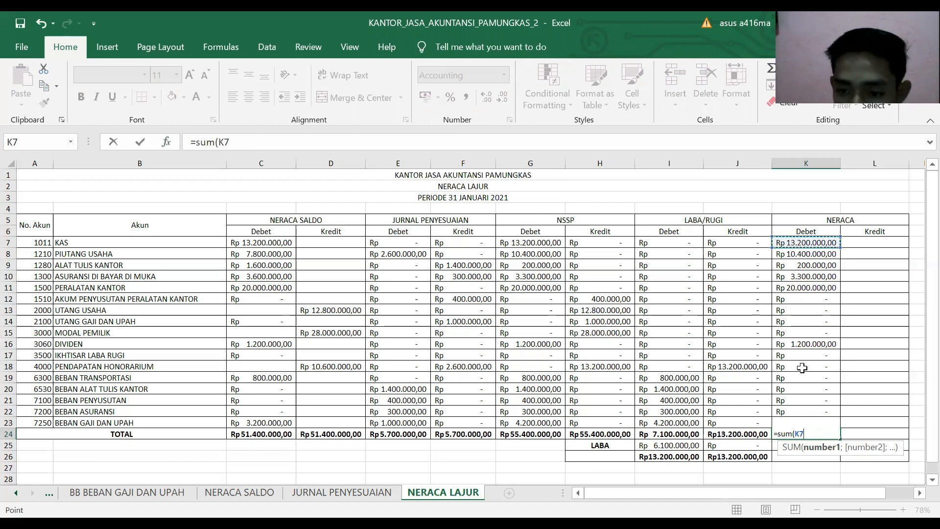
{"action": "left_click", "coordinate": [798, 401], "text": "shift"}
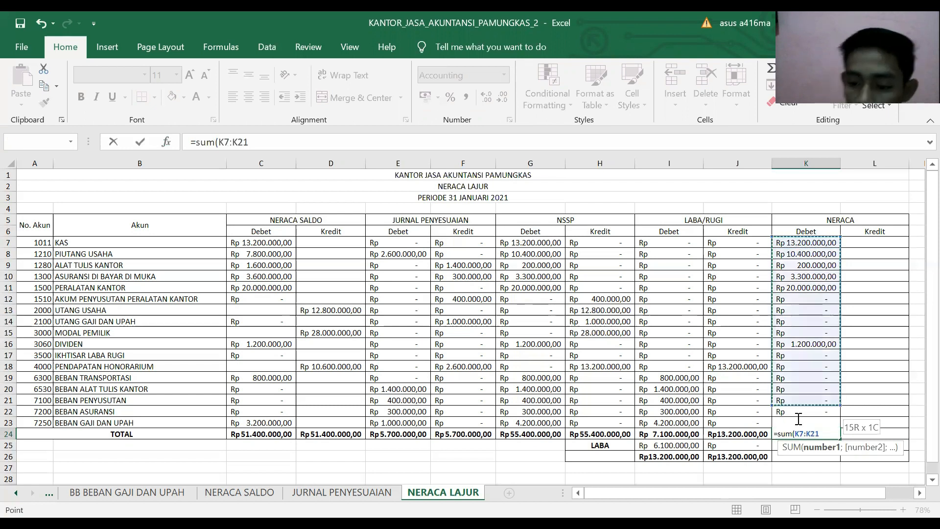
{"action": "key", "text": "Return"}
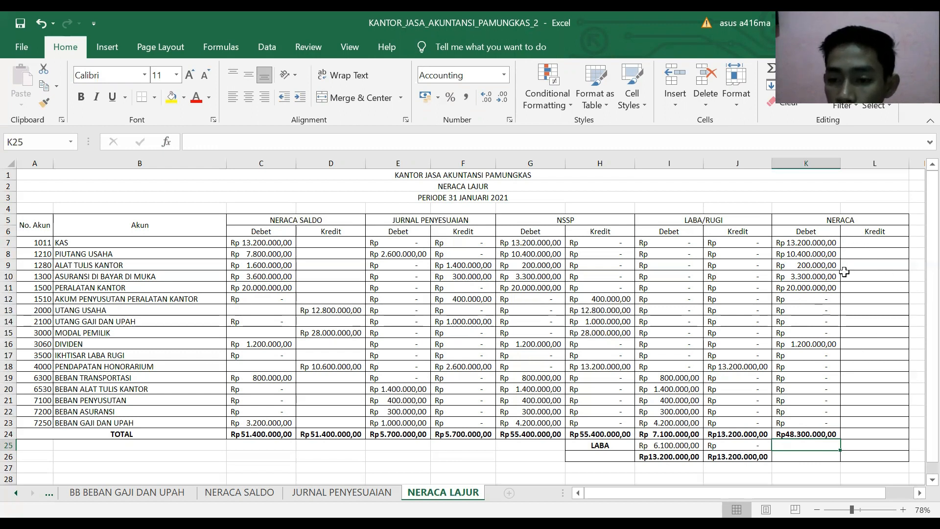
Start an IF function in L7 of the NERACA Kredit column with the logical test A7<4000.
{"action": "left_click", "coordinate": [874, 243]}
{"action": "type", "text": "="}
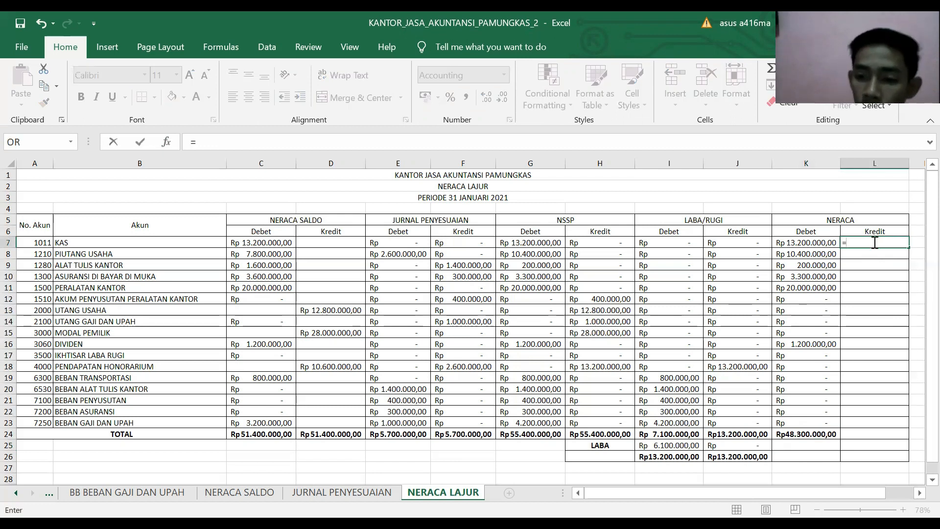
{"action": "type", "text": "if("}
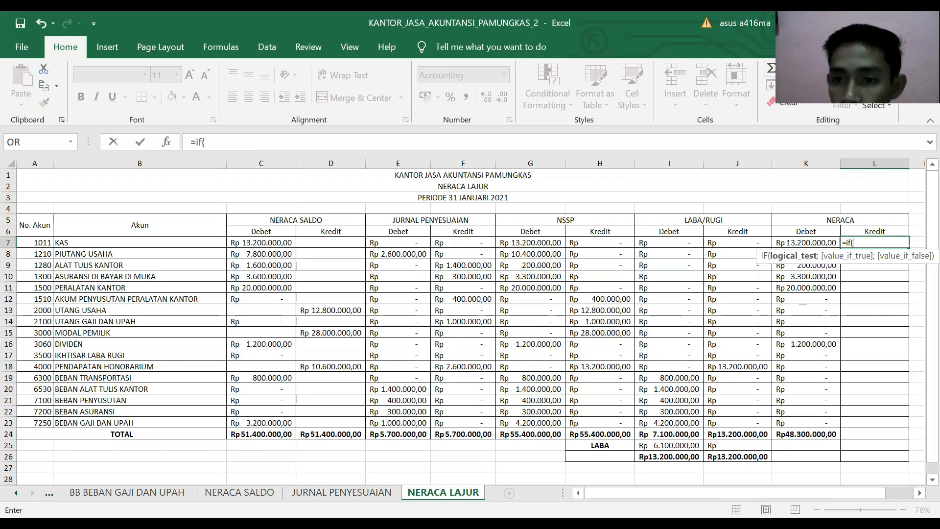
{"action": "left_click", "coordinate": [808, 68]}
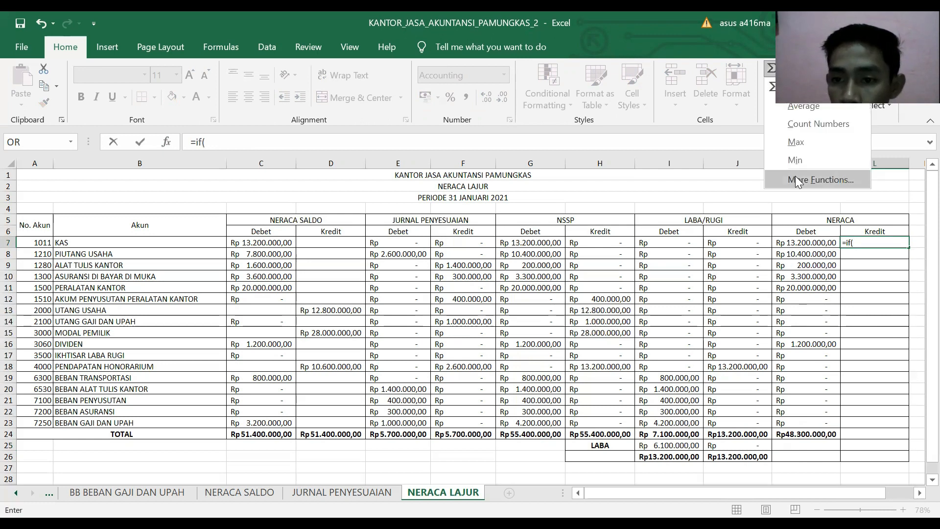
{"action": "left_click", "coordinate": [796, 180]}
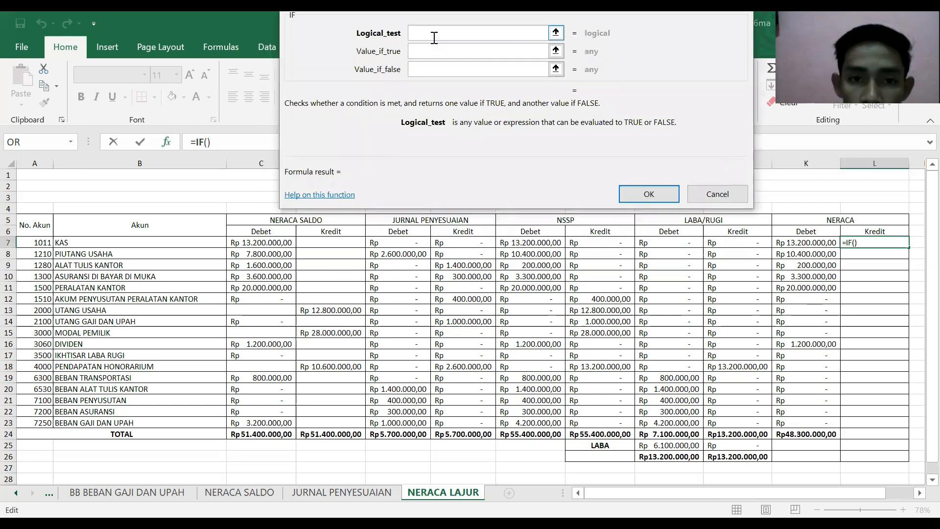
{"action": "left_click", "coordinate": [44, 242]}
{"action": "type", "text": "<4000"}
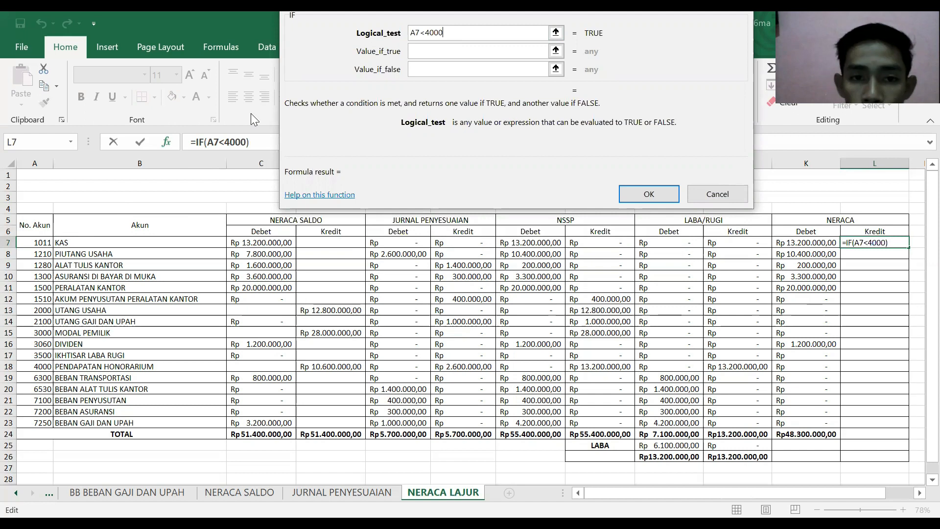
Set the IF value if true to H7 and the value if false to 0, and fill the L7 formula down to L23.
{"action": "left_click", "coordinate": [424, 50]}
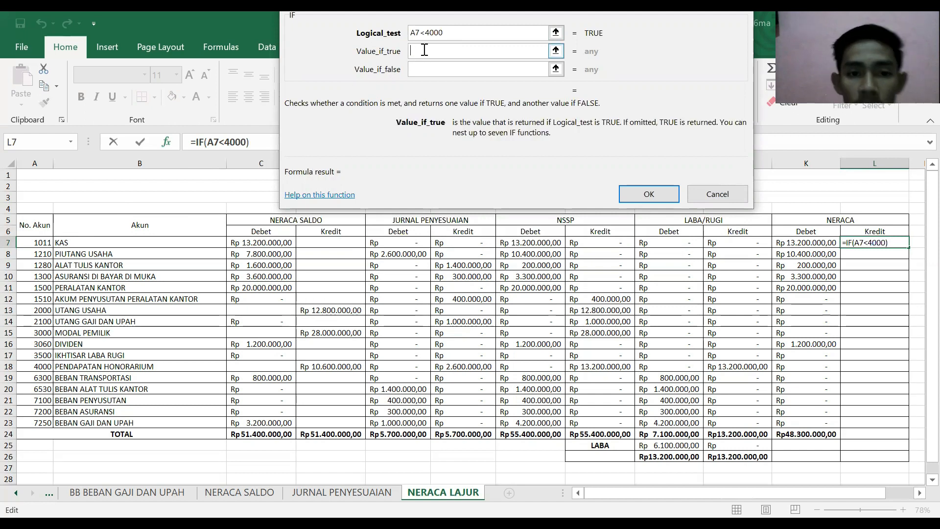
{"action": "left_click", "coordinate": [598, 244]}
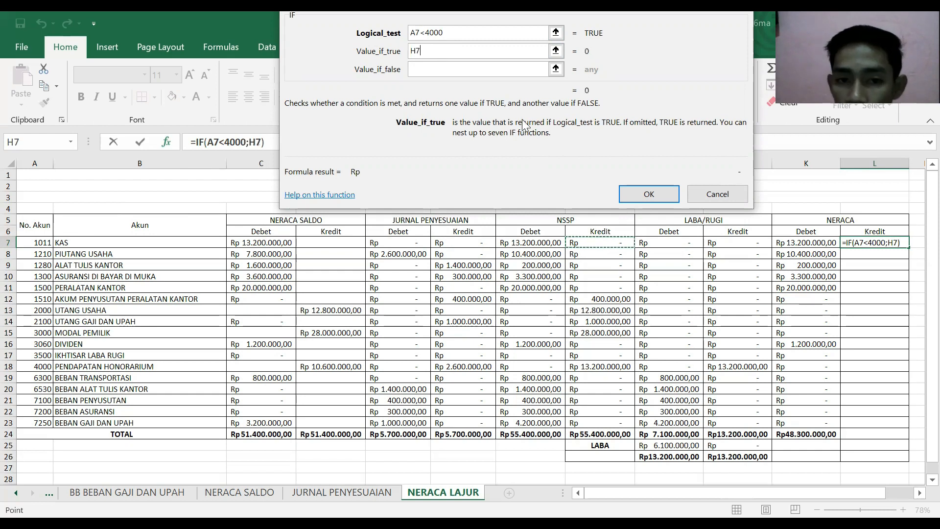
{"action": "left_click", "coordinate": [479, 69]}
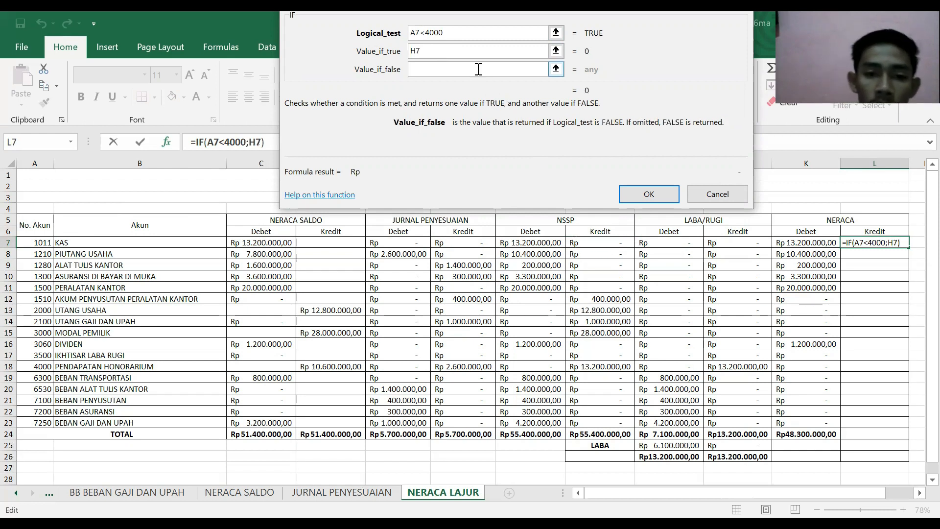
{"action": "type", "text": "0"}
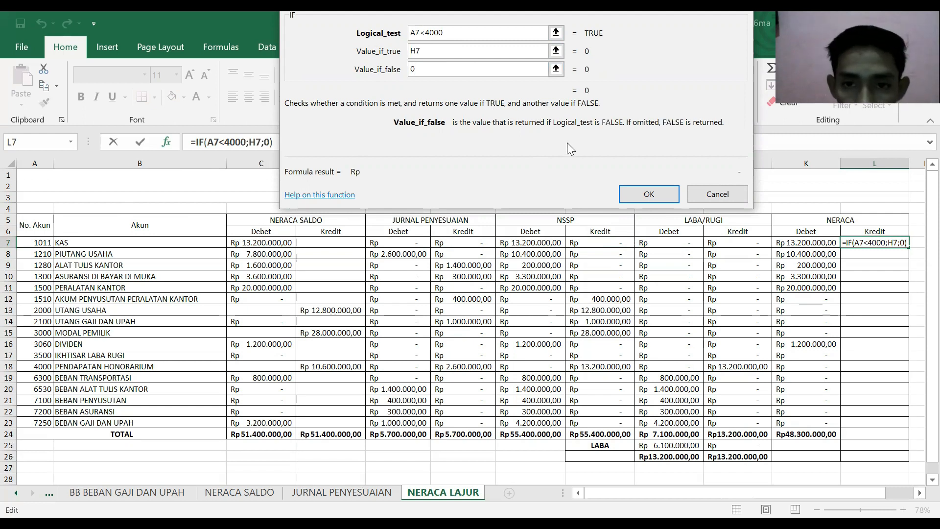
{"action": "left_click", "coordinate": [649, 195]}
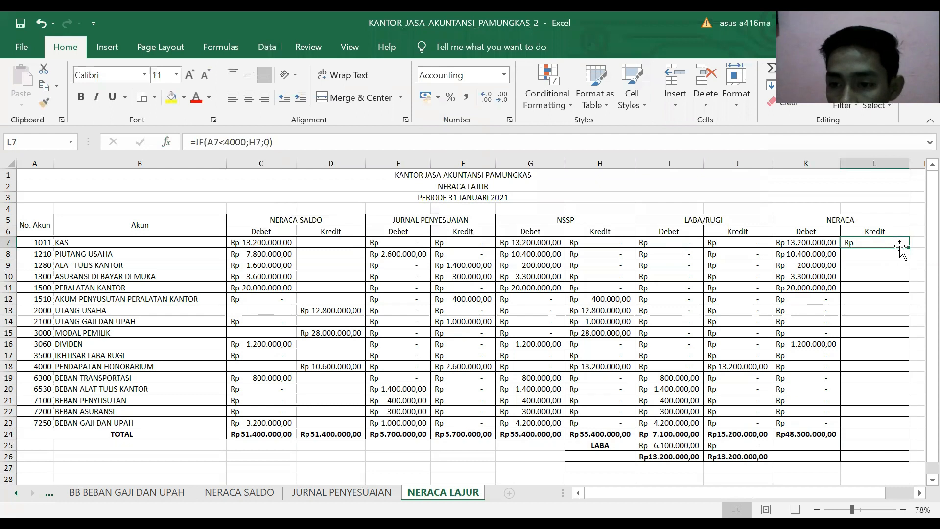
{"action": "left_click_drag", "start_coordinate": [909, 249], "coordinate": [912, 422]}
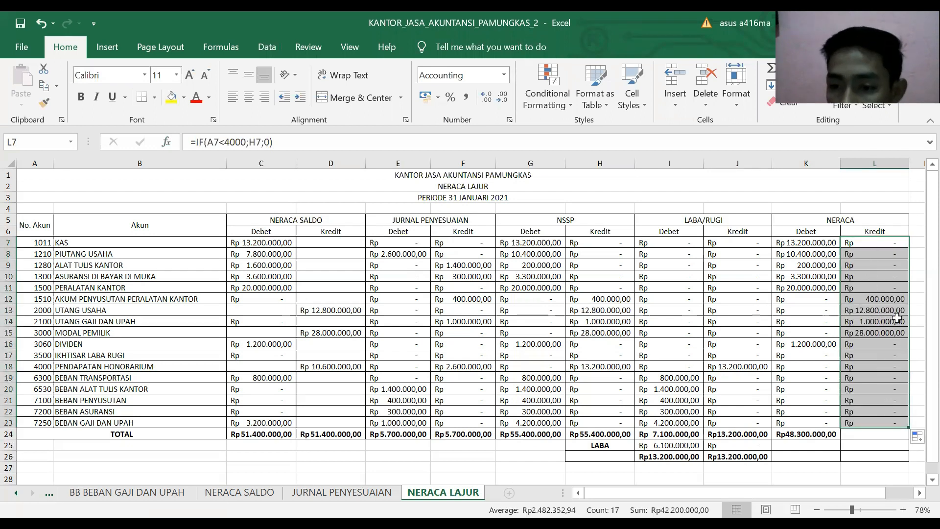
Total the NERACA Kredit column in L24 with a SUM formula over the account rows starting at L7.
{"action": "left_click", "coordinate": [874, 431]}
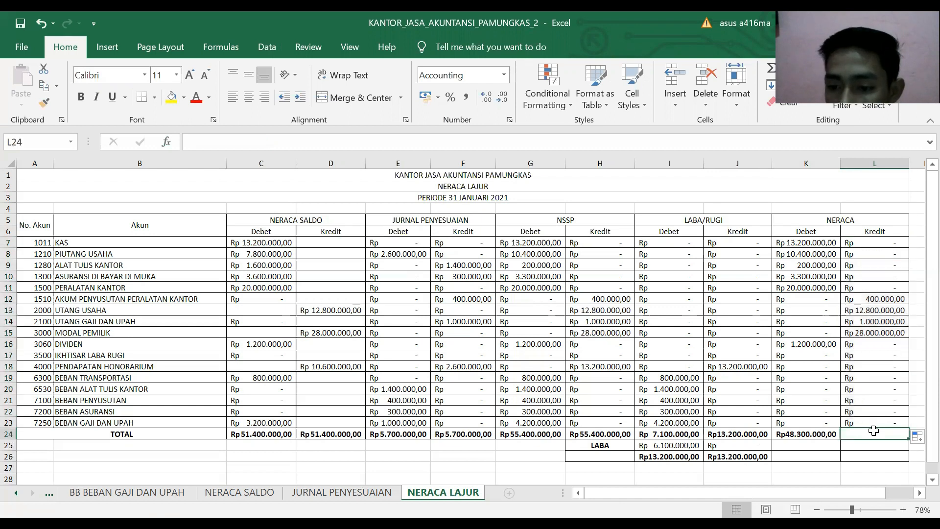
{"action": "type", "text": "="}
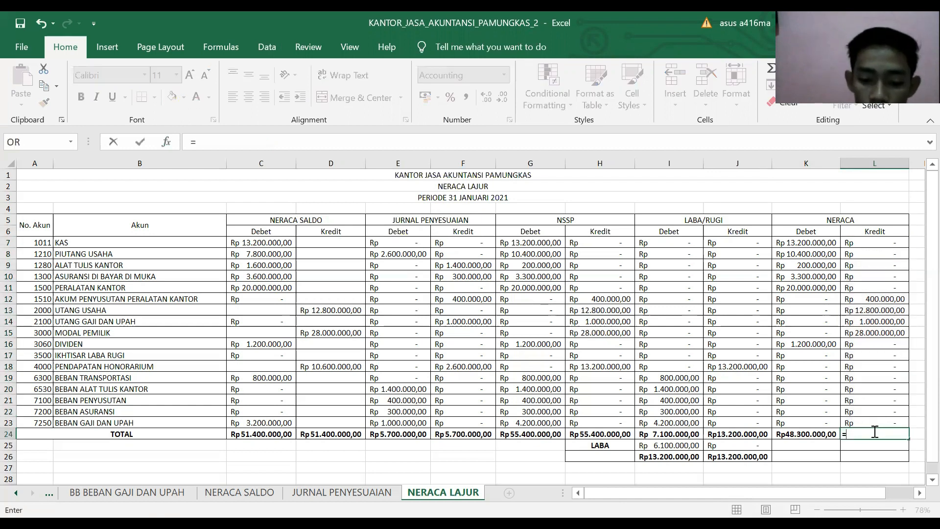
{"action": "type", "text": "sum"}
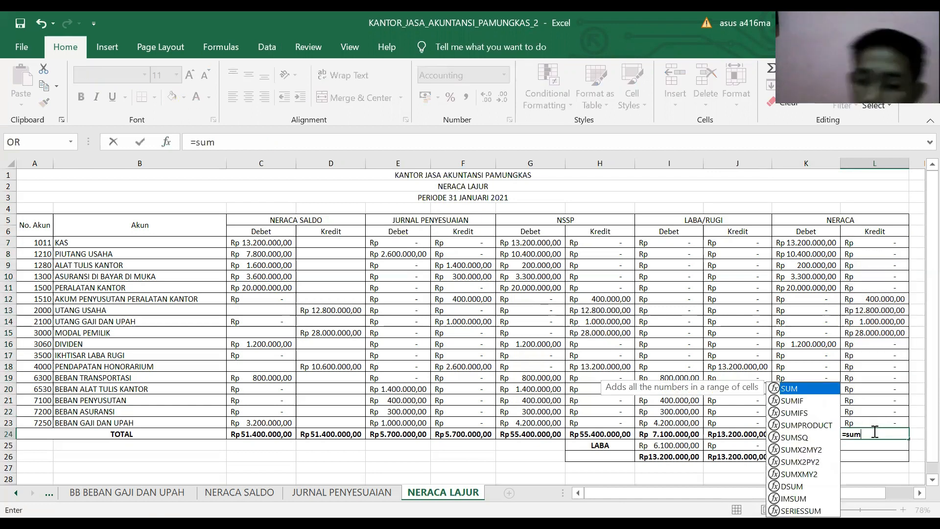
{"action": "type", "text": "("}
{"action": "left_click", "coordinate": [862, 242]}
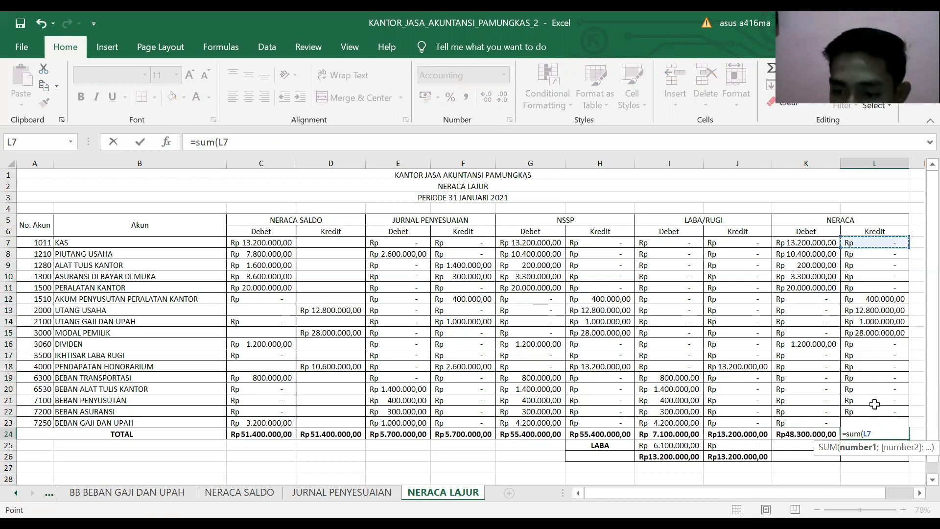
{"action": "left_click", "coordinate": [875, 413], "text": "shift"}
{"action": "left_click_drag", "start_coordinate": [874, 416], "coordinate": [876, 419]}
{"action": "key", "text": "Return"}
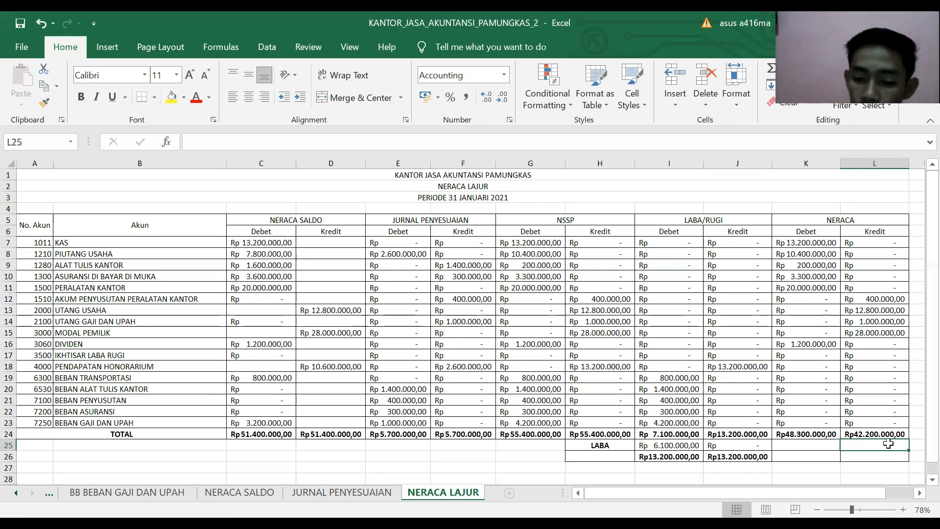
Start an IF function in L25 of the NERACA Kredit column with the logical test K24>L24.
{"action": "type", "text": "=if"}
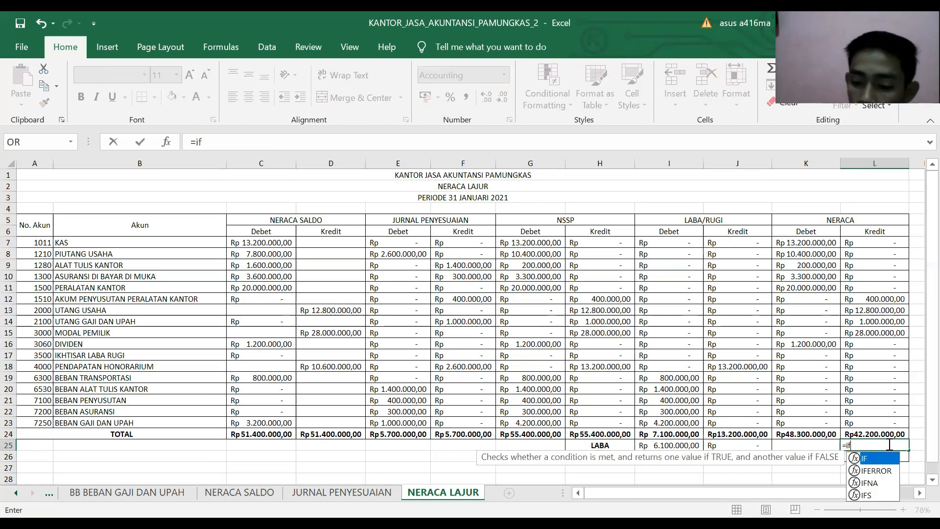
{"action": "type", "text": "("}
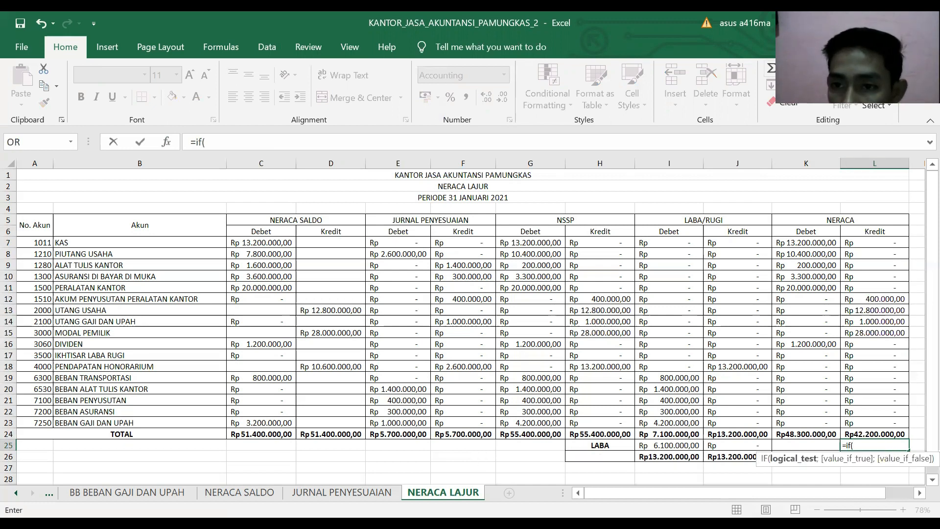
{"action": "left_click", "coordinate": [823, 69]}
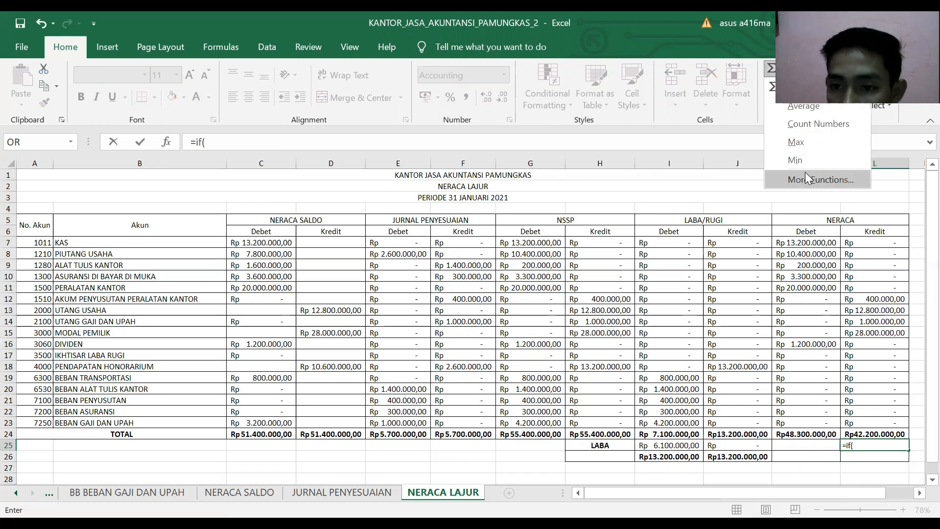
{"action": "left_click", "coordinate": [805, 177]}
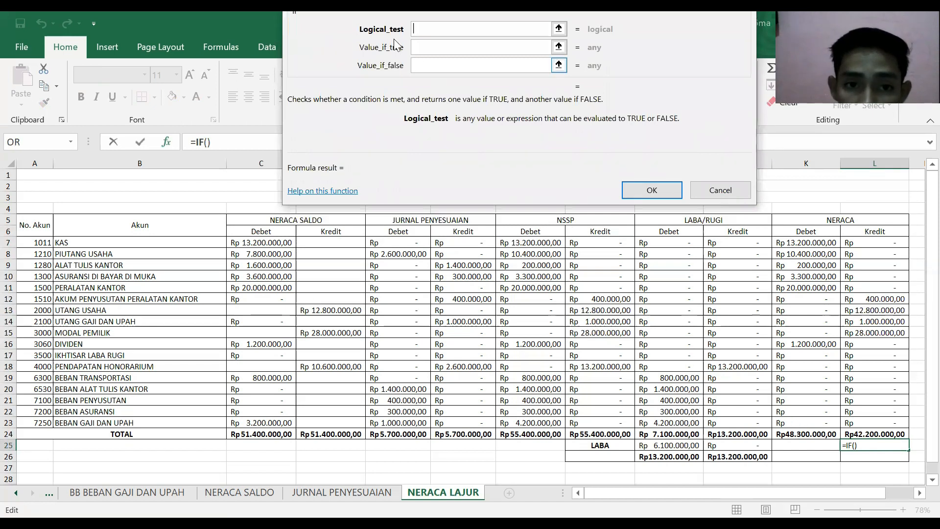
{"action": "left_click", "coordinate": [786, 433]}
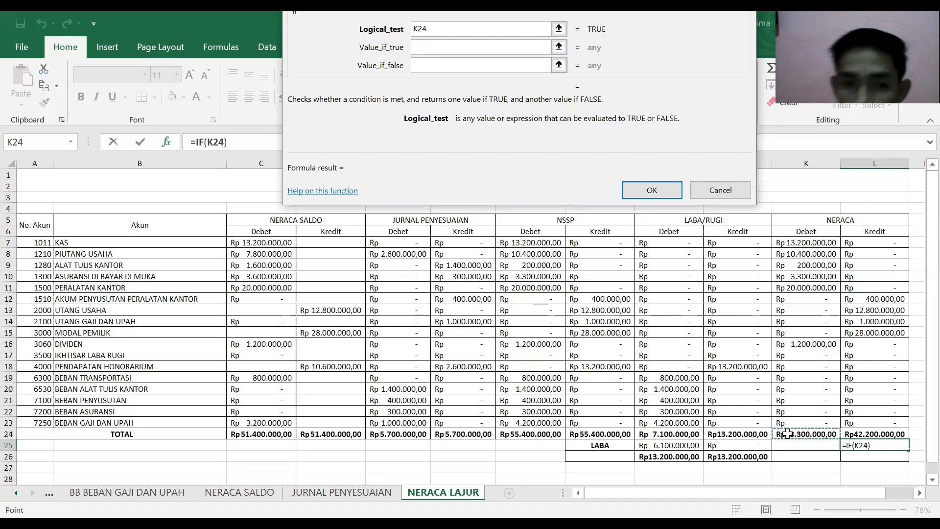
{"action": "type", "text": ">"}
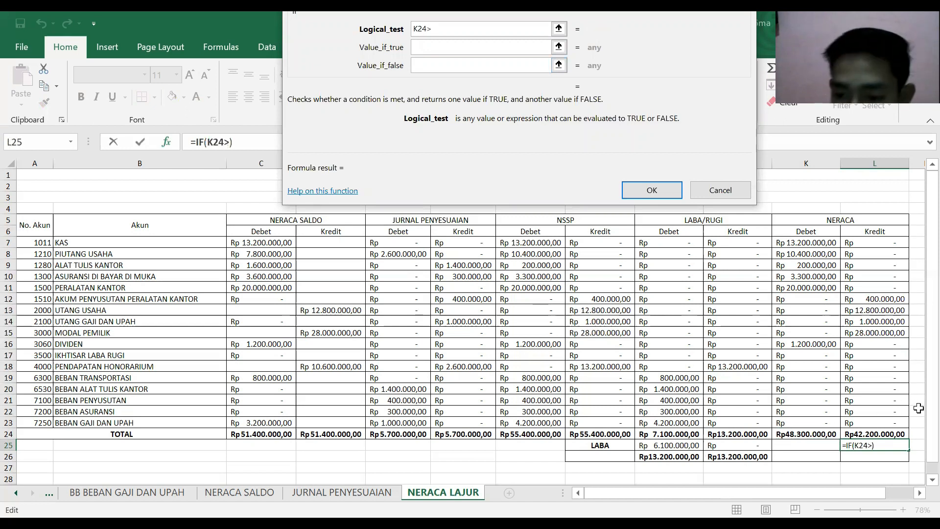
{"action": "left_click", "coordinate": [894, 432]}
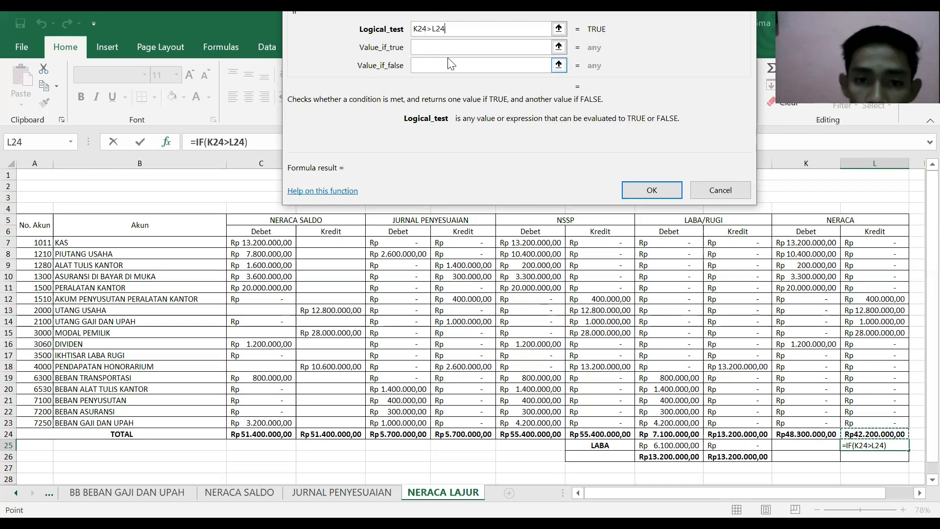
Set the L25 IF function's value if true to K24-L24 and its value if false to 0.
{"action": "left_click", "coordinate": [441, 47]}
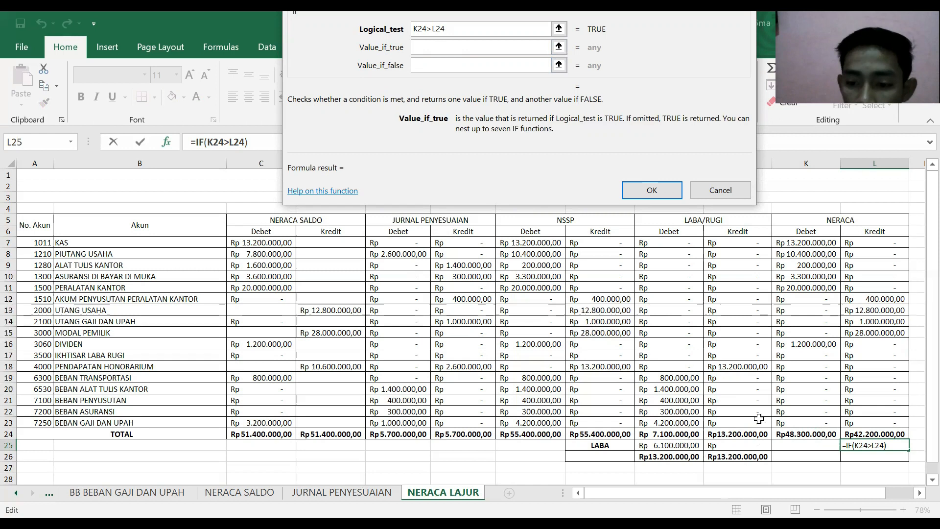
{"action": "left_click", "coordinate": [801, 434]}
{"action": "type", "text": "-"}
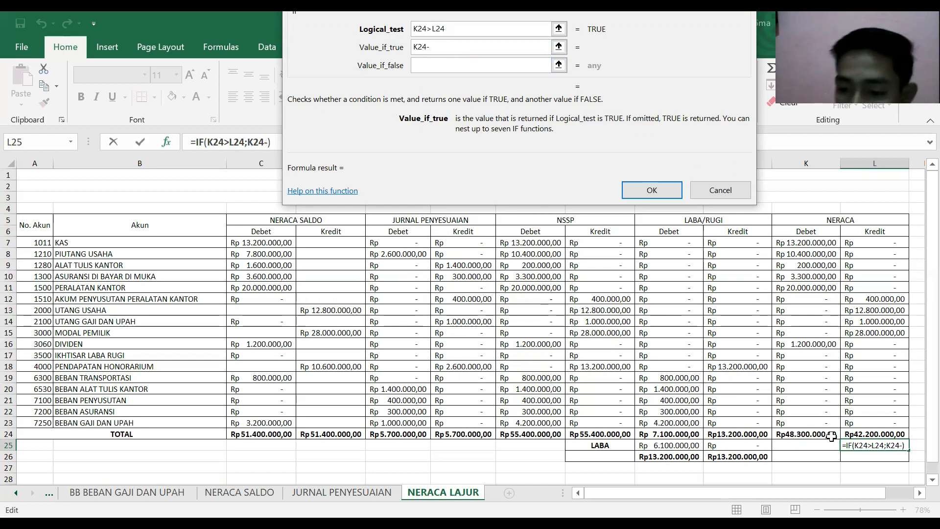
{"action": "left_click", "coordinate": [852, 434]}
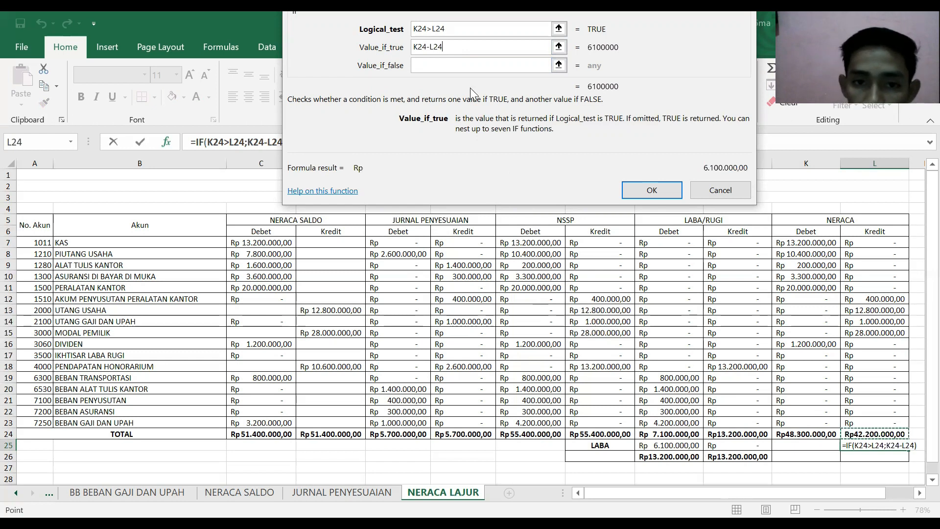
{"action": "left_click", "coordinate": [456, 66]}
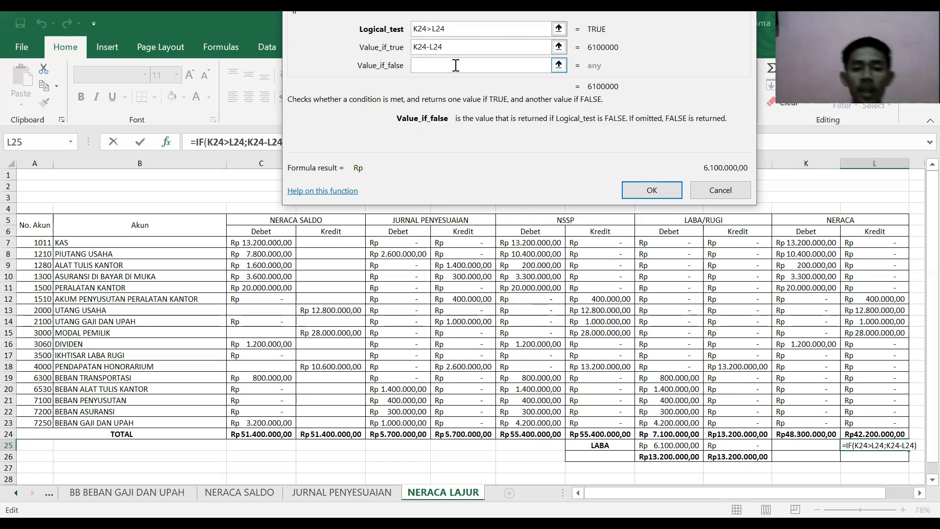
{"action": "type", "text": "0"}
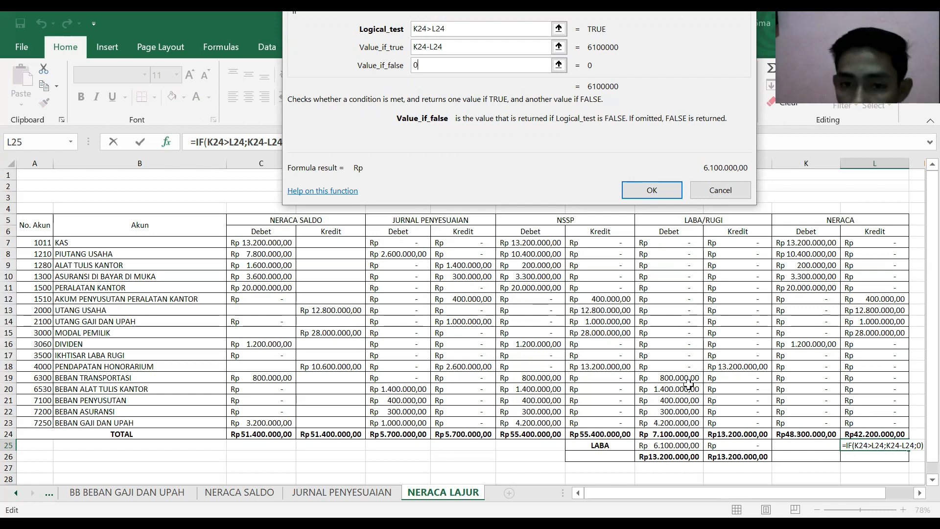
{"action": "left_click", "coordinate": [652, 191]}
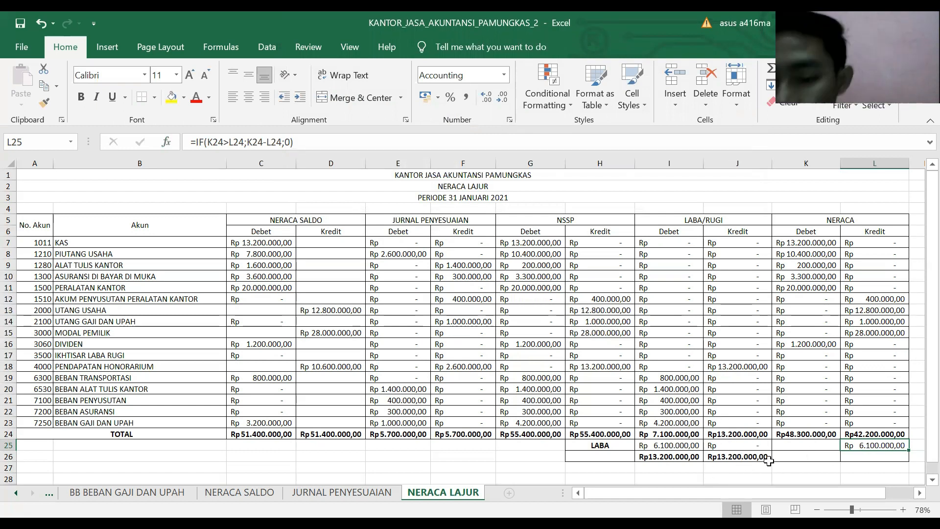
Start an IF function in K25 of the NERACA Debet column with the logical test K24<L24.
{"action": "left_click", "coordinate": [790, 447]}
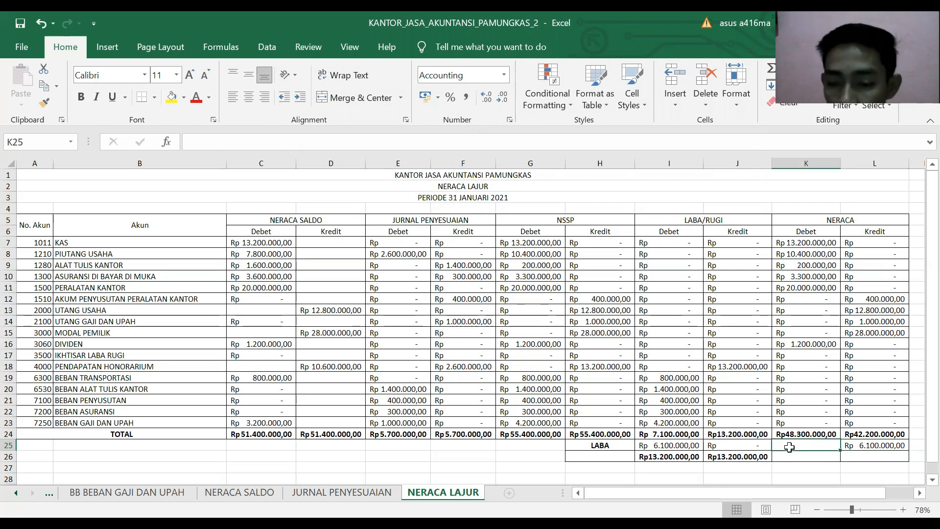
{"action": "type", "text": "="}
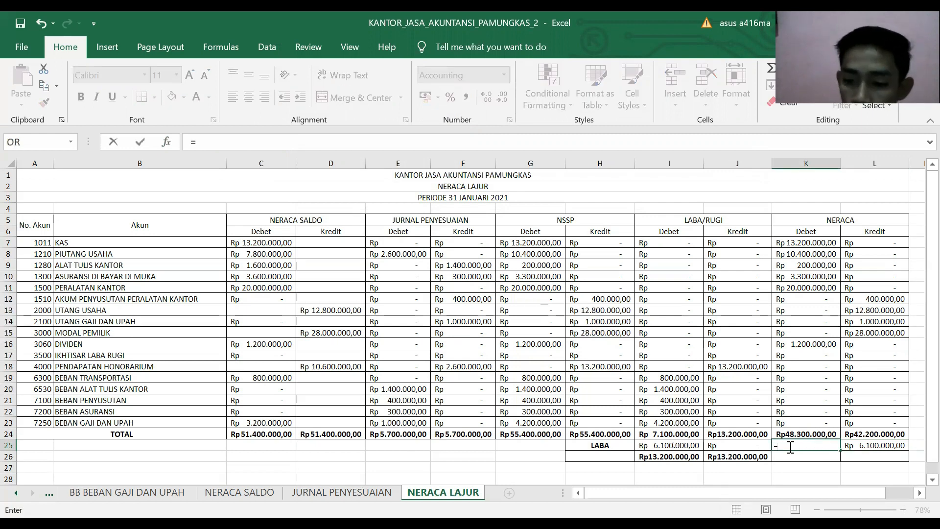
{"action": "type", "text": "if("}
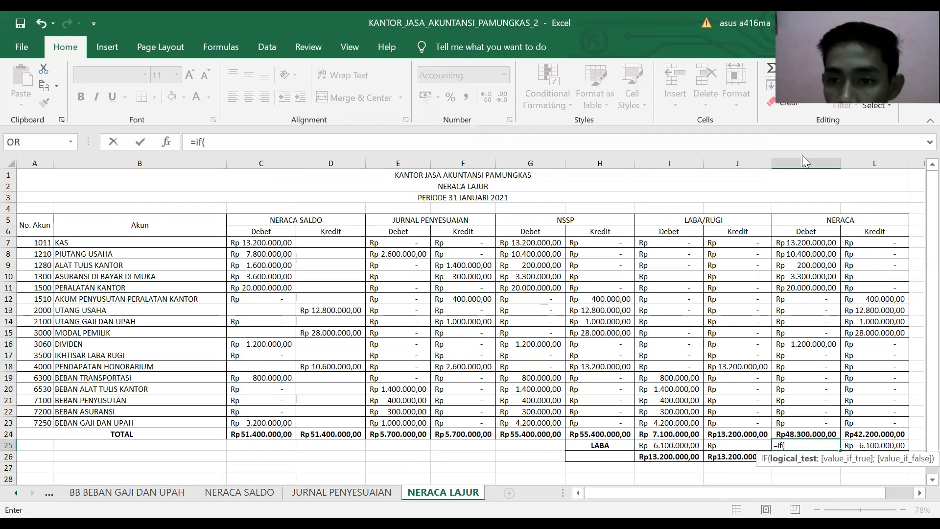
{"action": "left_click", "coordinate": [799, 180]}
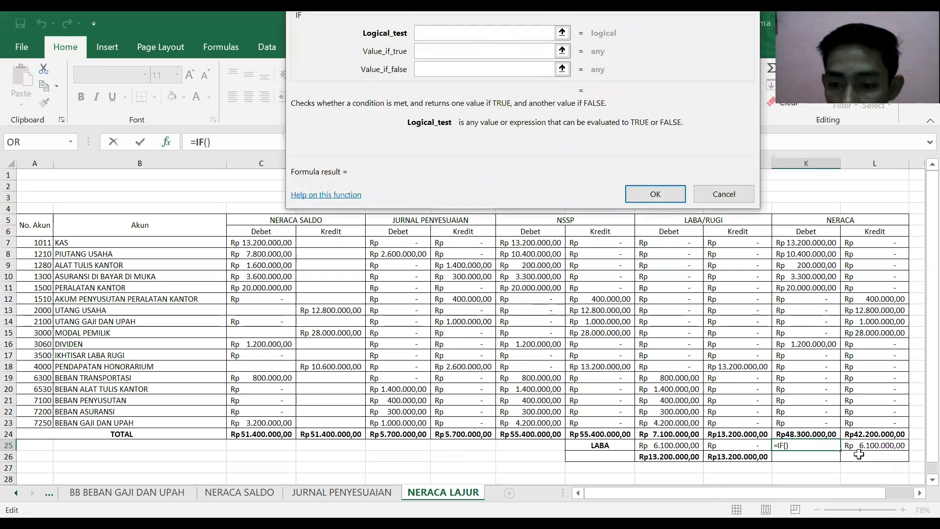
{"action": "left_click", "coordinate": [819, 434]}
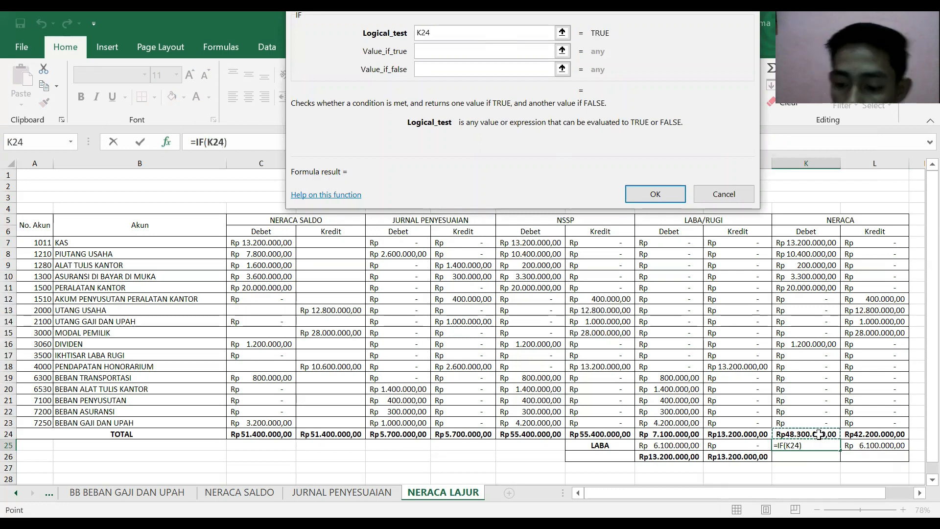
{"action": "type", "text": "<"}
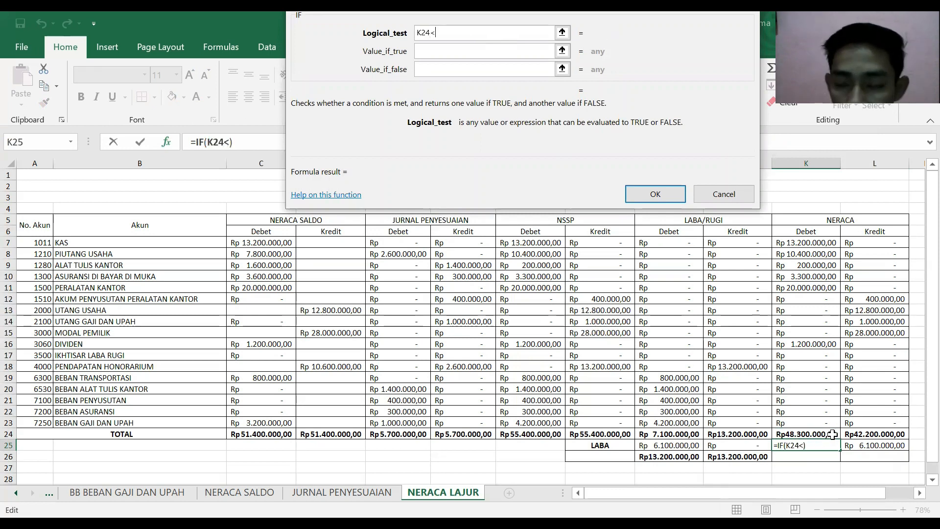
{"action": "left_click", "coordinate": [853, 434]}
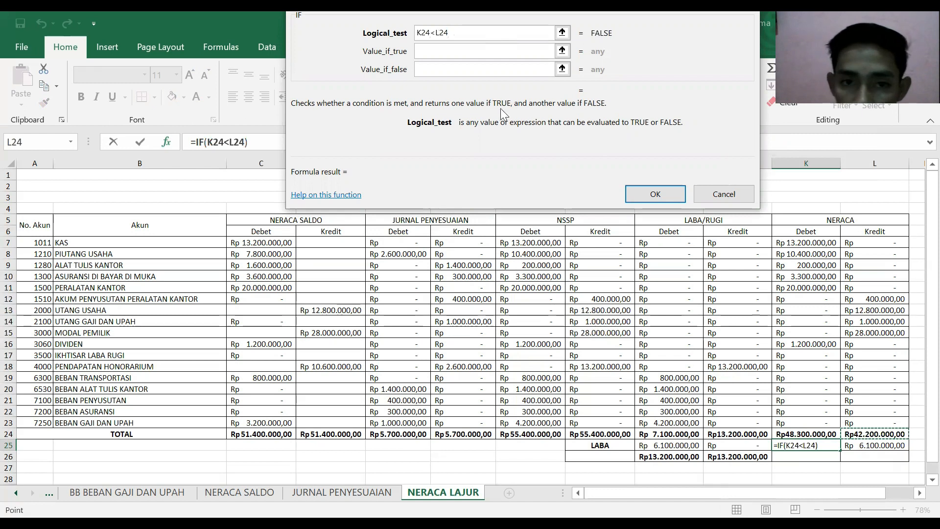
Set the K25 IF function's value if true to L24-K24 and its value if false to 0.
{"action": "left_click", "coordinate": [476, 49]}
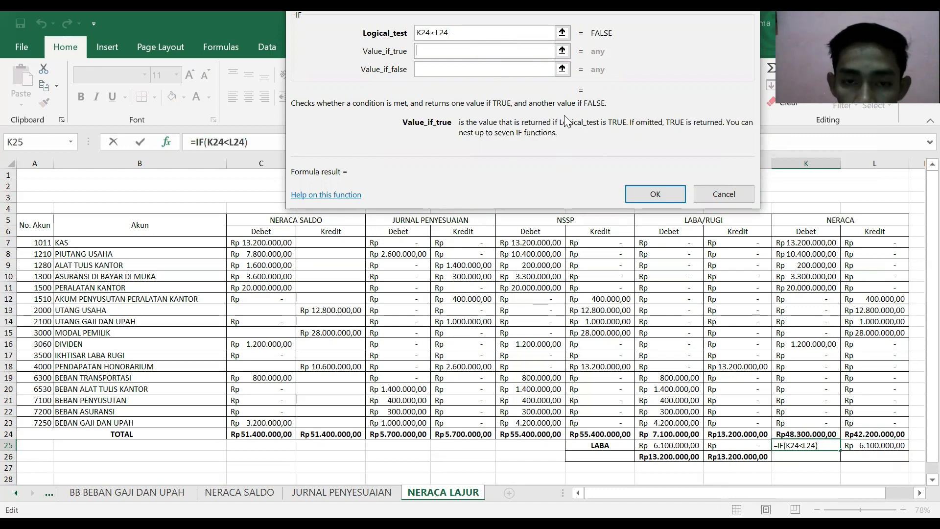
{"action": "left_click", "coordinate": [865, 432]}
{"action": "type", "text": "-"}
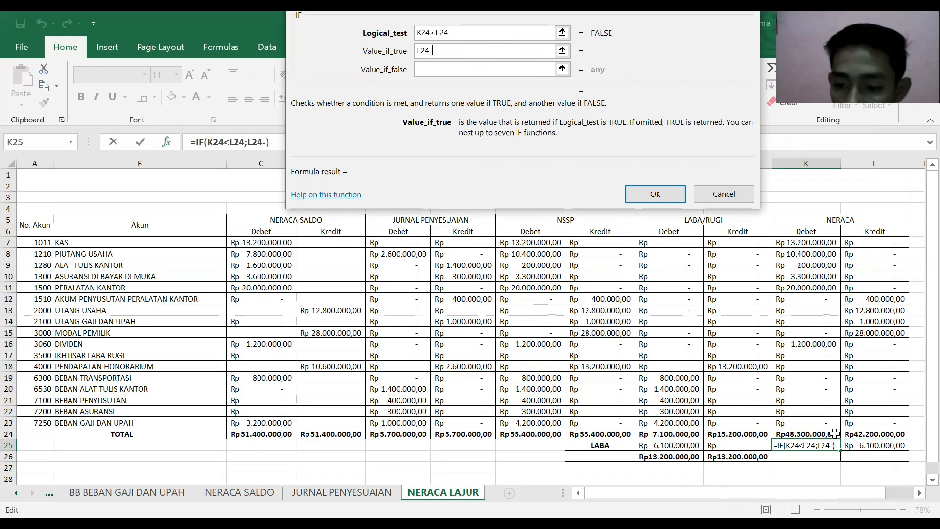
{"action": "left_click", "coordinate": [833, 434]}
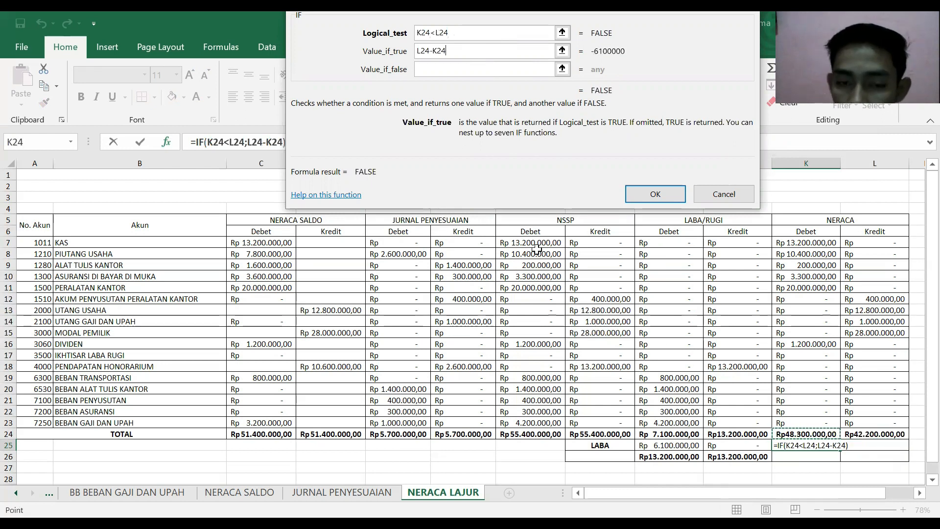
{"action": "left_click", "coordinate": [431, 67]}
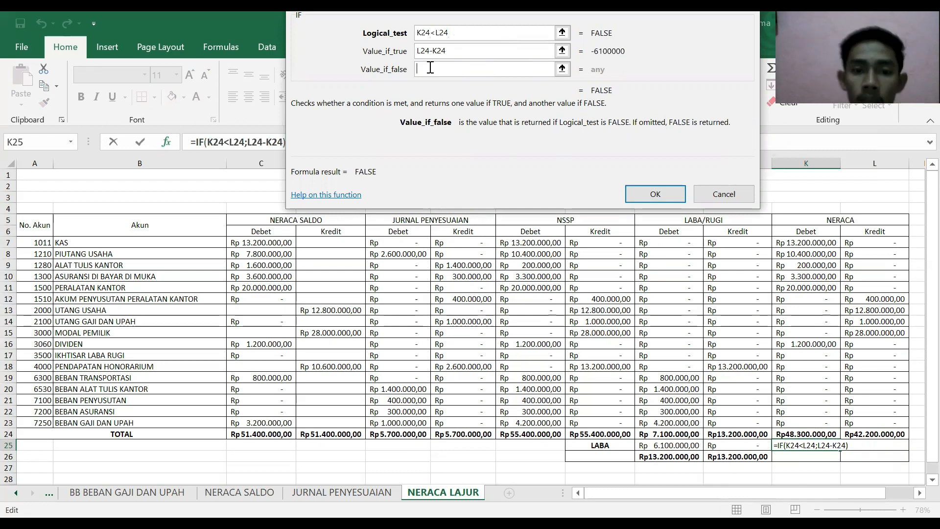
{"action": "type", "text": "0"}
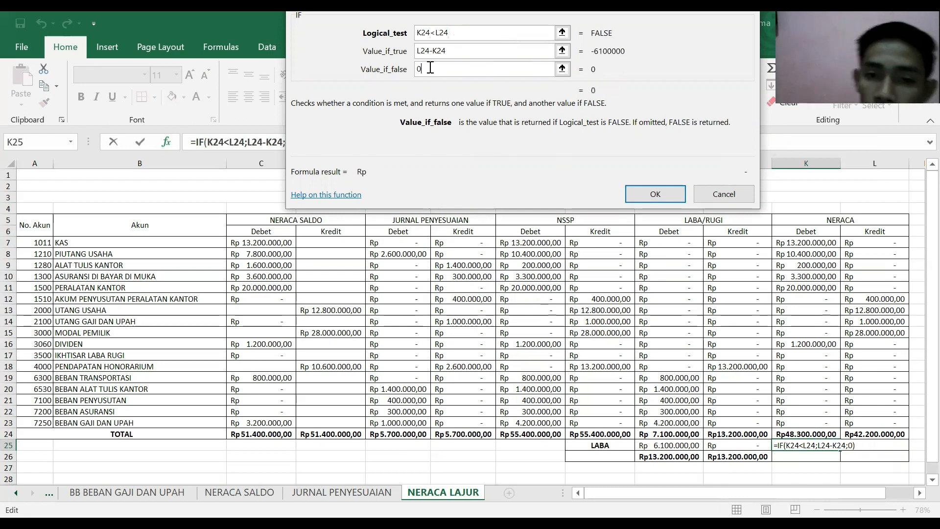
{"action": "left_click", "coordinate": [647, 196]}
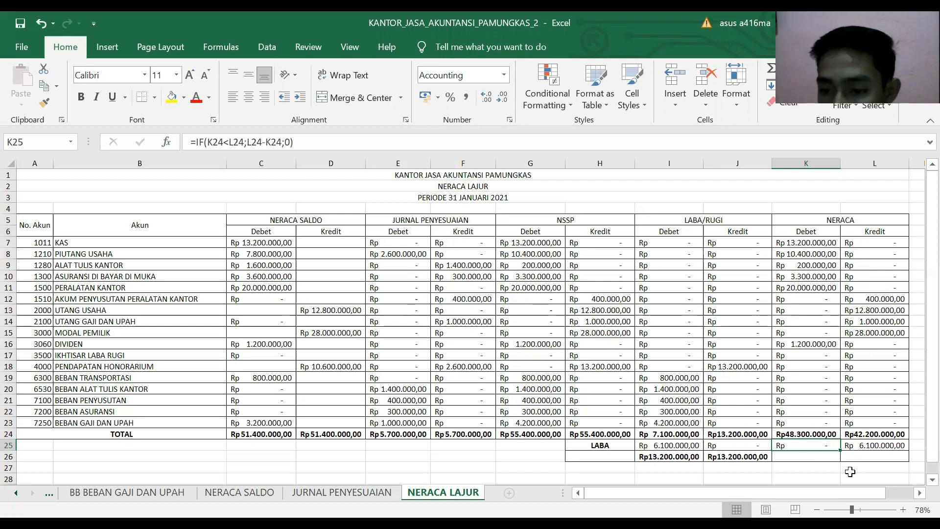
Enter a SUM formula in K26 of the NERACA Debet column that takes the total in K24.
{"action": "left_click", "coordinate": [829, 458]}
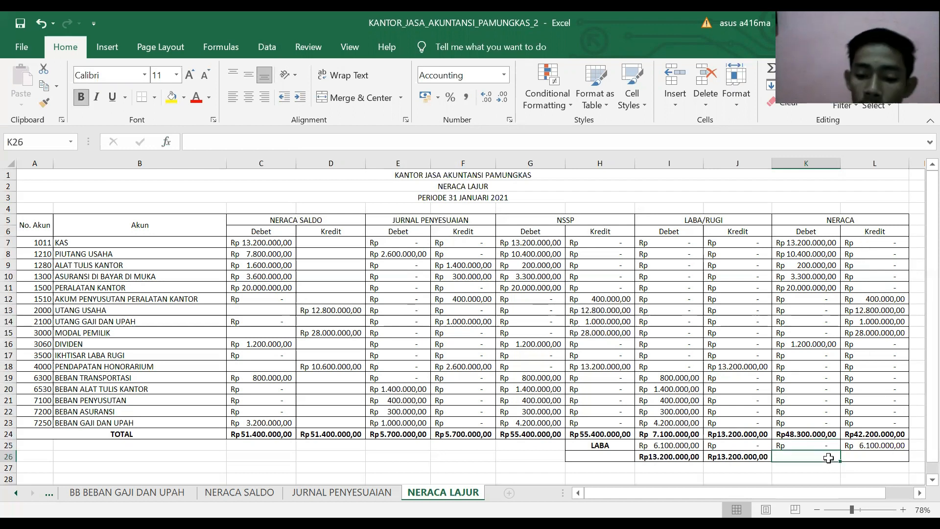
{"action": "type", "text": "="}
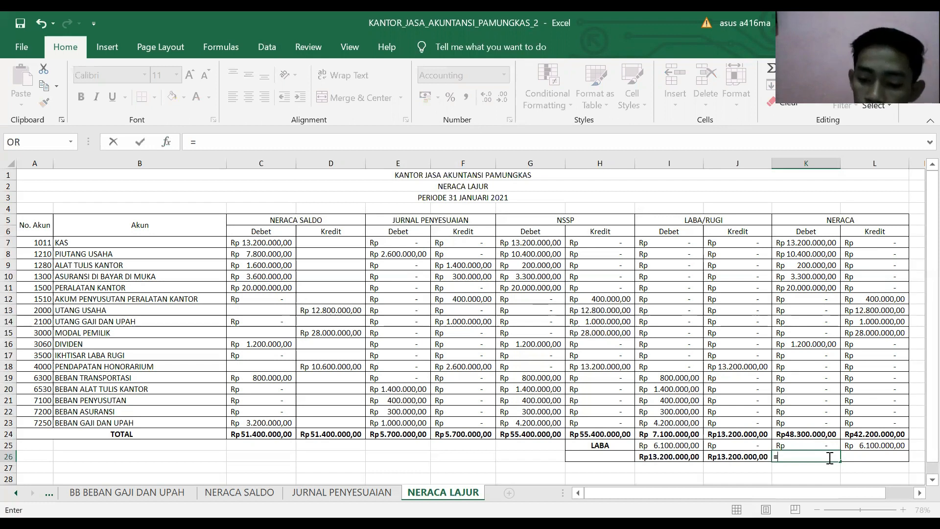
{"action": "type", "text": "sum"}
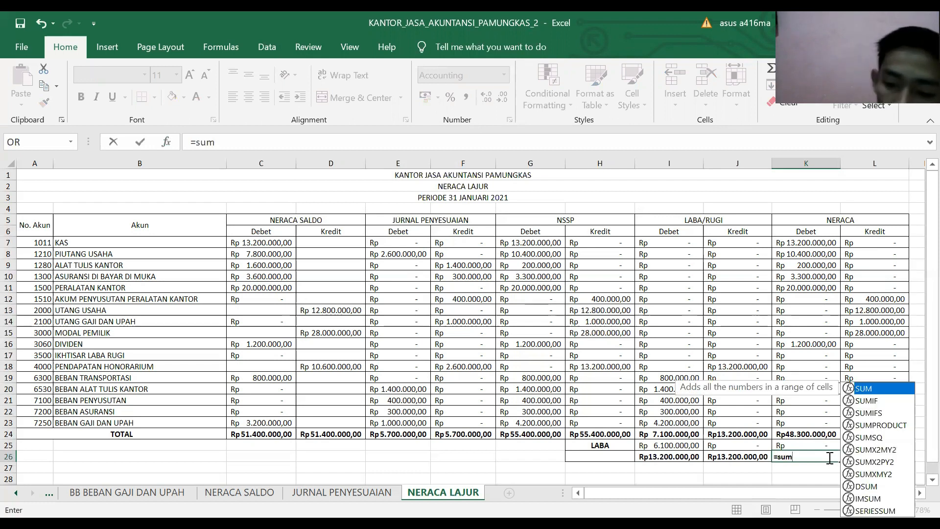
{"action": "type", "text": "("}
{"action": "left_click", "coordinate": [814, 434]}
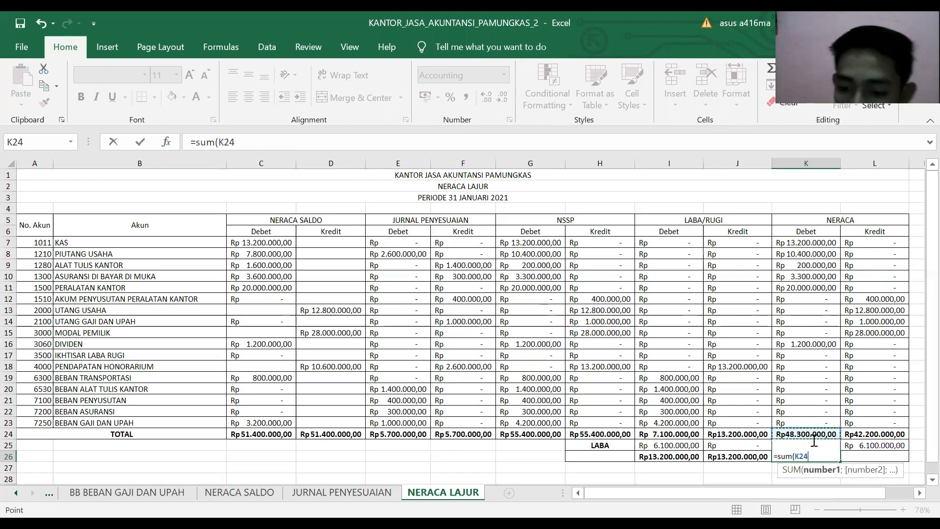
{"action": "key", "text": "Return"}
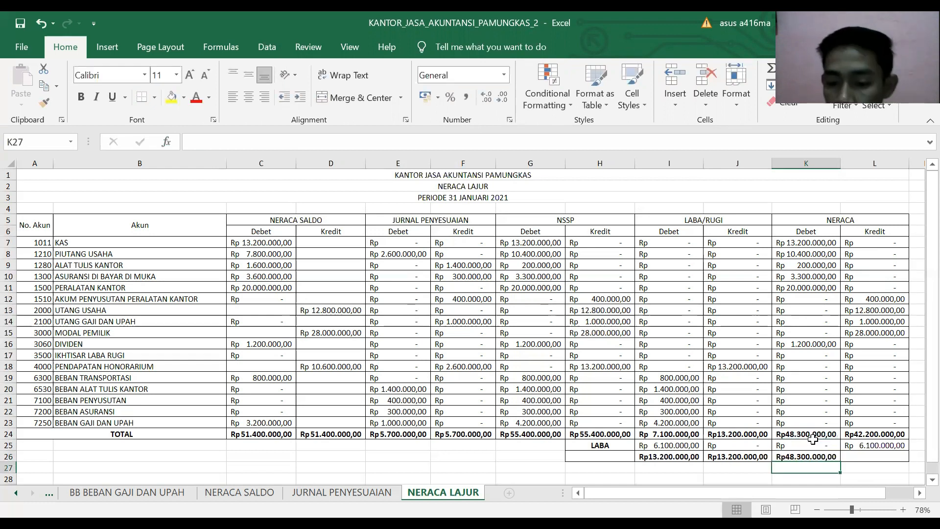
Enter a SUM formula in L26 of the NERACA Kredit column that adds L24 and L25.
{"action": "left_click", "coordinate": [864, 455]}
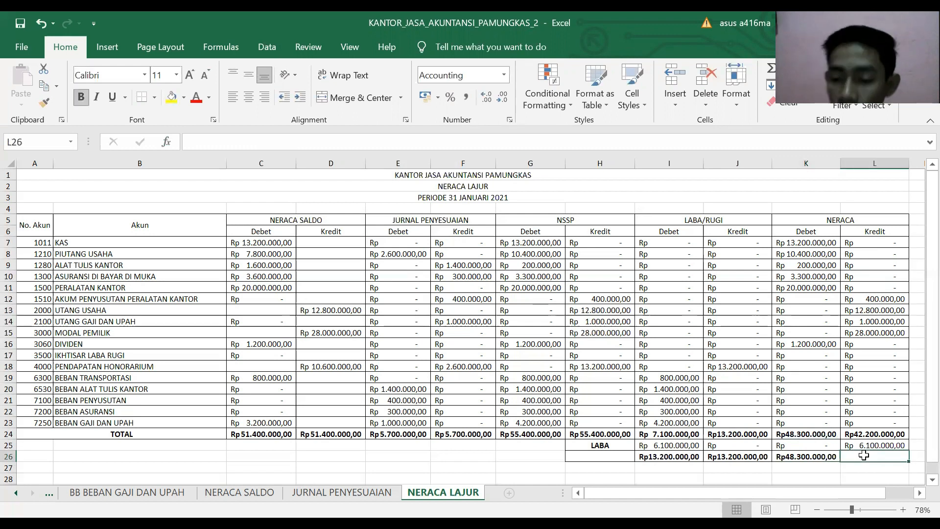
{"action": "type", "text": "="}
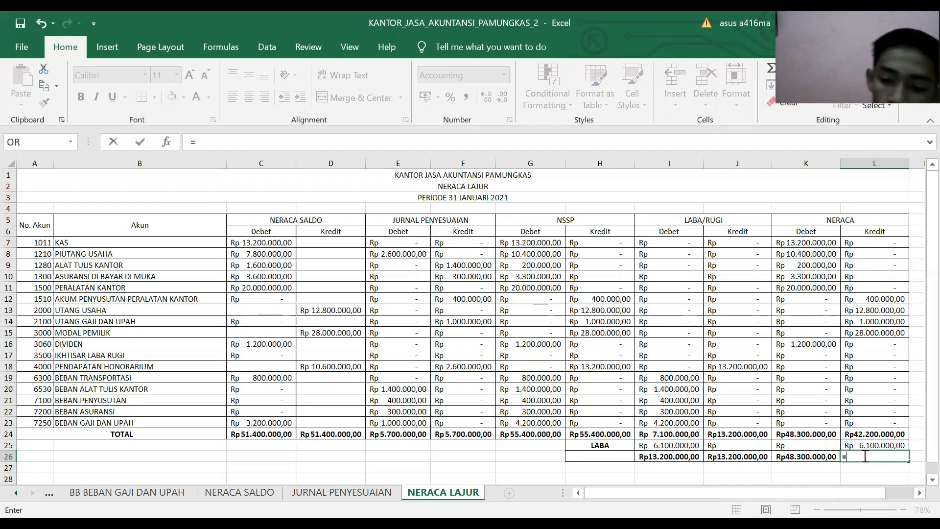
{"action": "type", "text": "sum("}
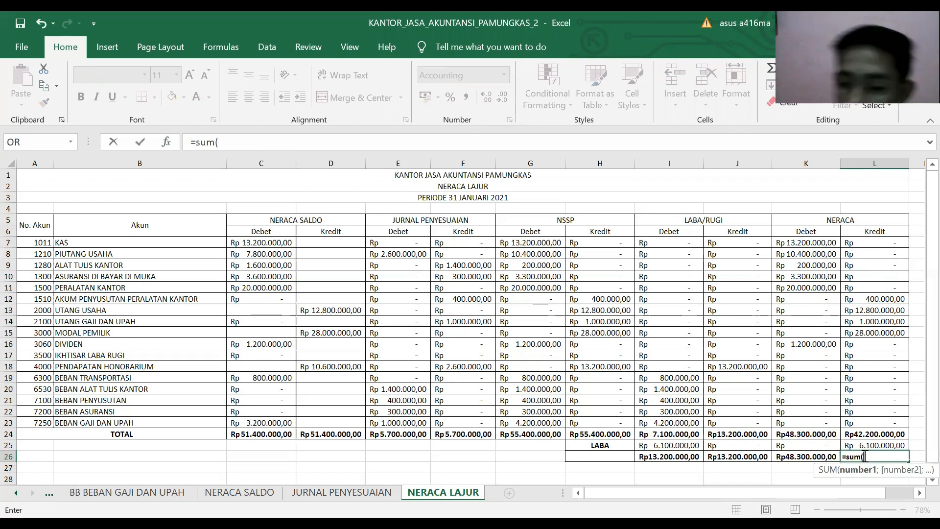
{"action": "left_click", "coordinate": [863, 433]}
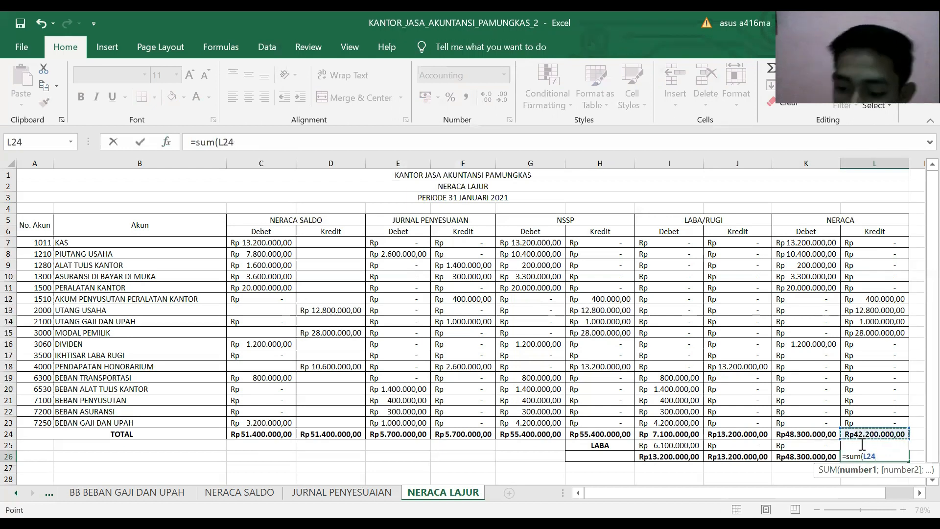
{"action": "type", "text": ";"}
{"action": "left_click", "coordinate": [862, 444]}
{"action": "key", "text": "Return"}
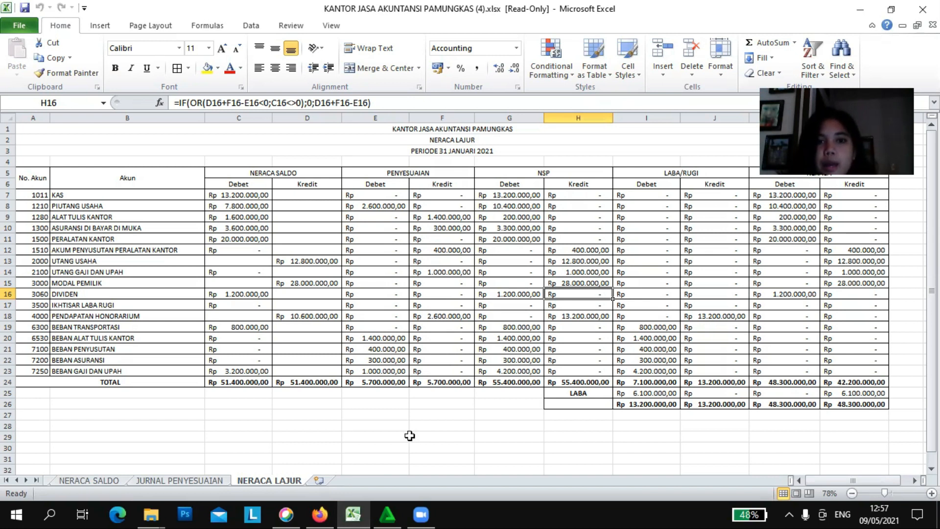
Add a new sheet after NERACA LAJUR and rename it LAPORAN LABA RUGI.
{"action": "left_click", "coordinate": [319, 481]}
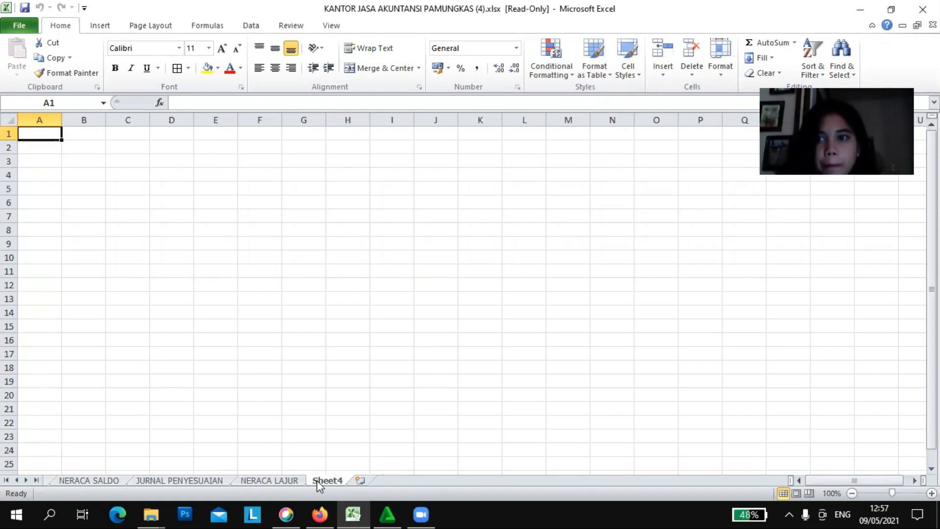
{"action": "right_click", "coordinate": [317, 480]}
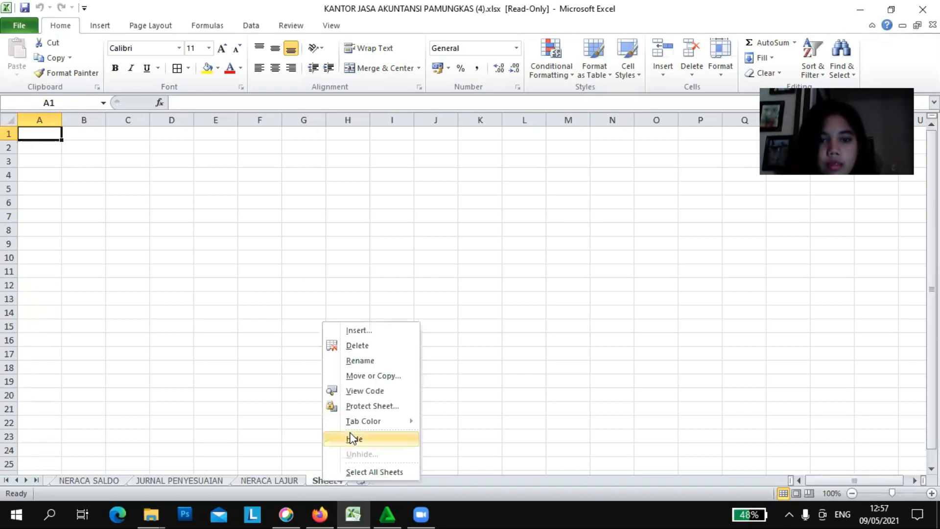
{"action": "left_click", "coordinate": [376, 363]}
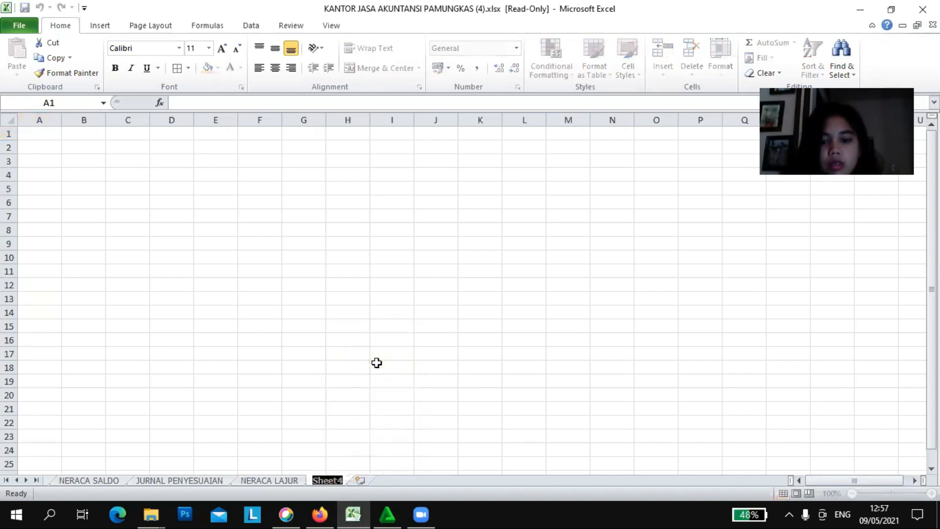
{"action": "type", "text": "LAP"}
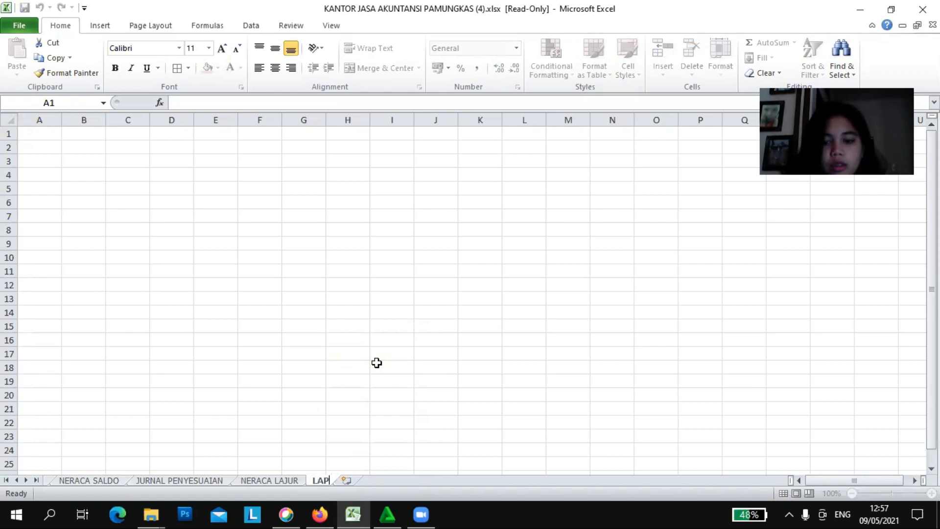
{"action": "type", "text": "ORAN LABA "}
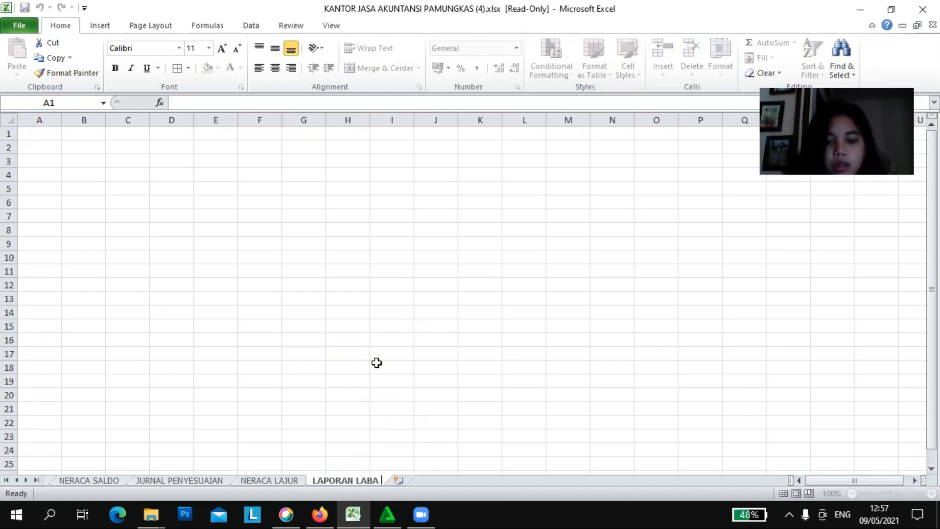
{"action": "type", "text": "RUGI"}
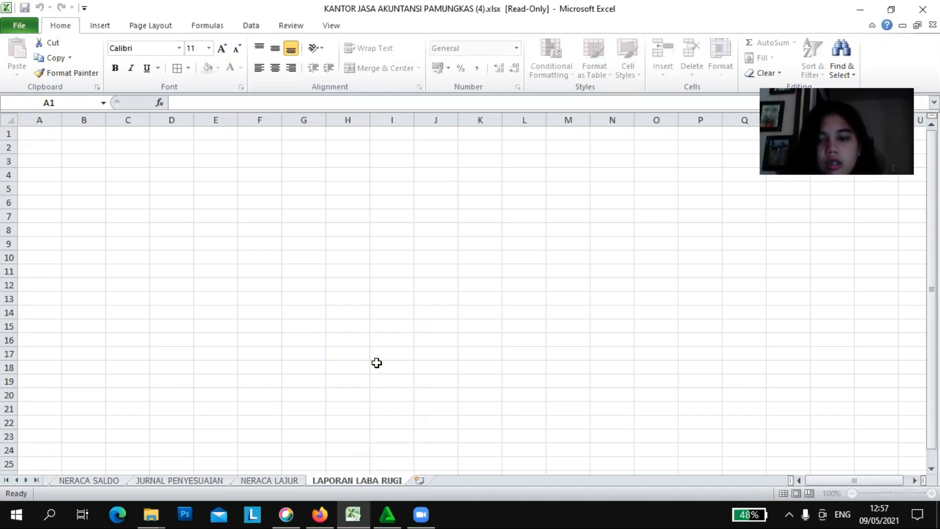
{"action": "key", "text": "Return"}
Try to merge and center the whole range A1:D16, and undo the merge.
{"action": "left_click_drag", "start_coordinate": [43, 134], "coordinate": [178, 341]}
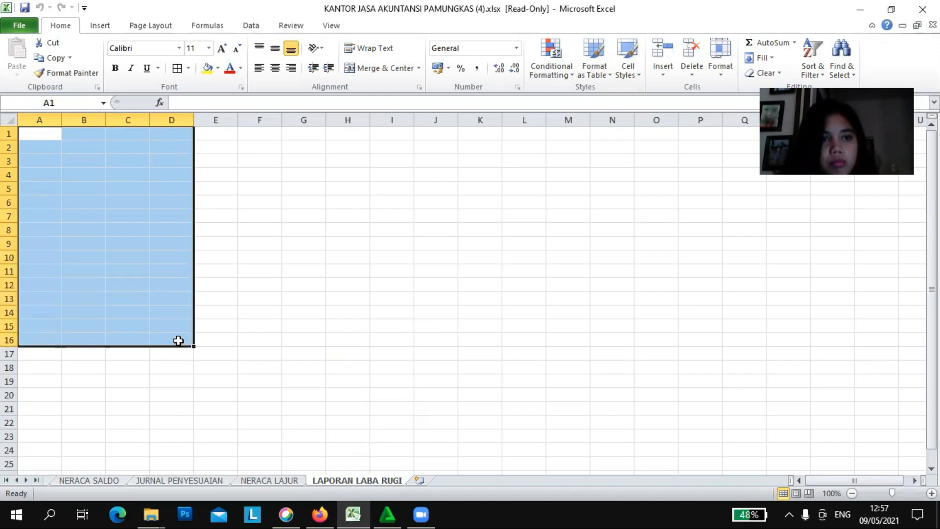
{"action": "left_click", "coordinate": [180, 69]}
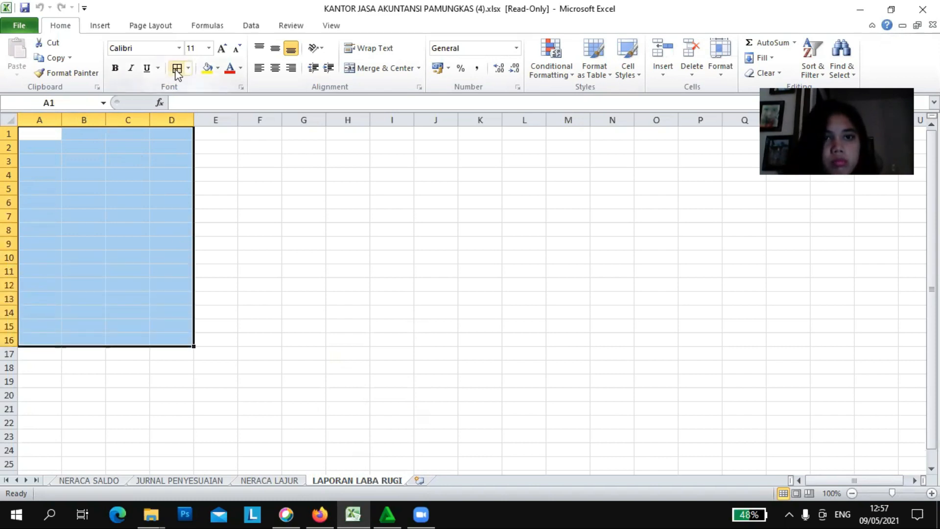
{"action": "left_click", "coordinate": [409, 71]}
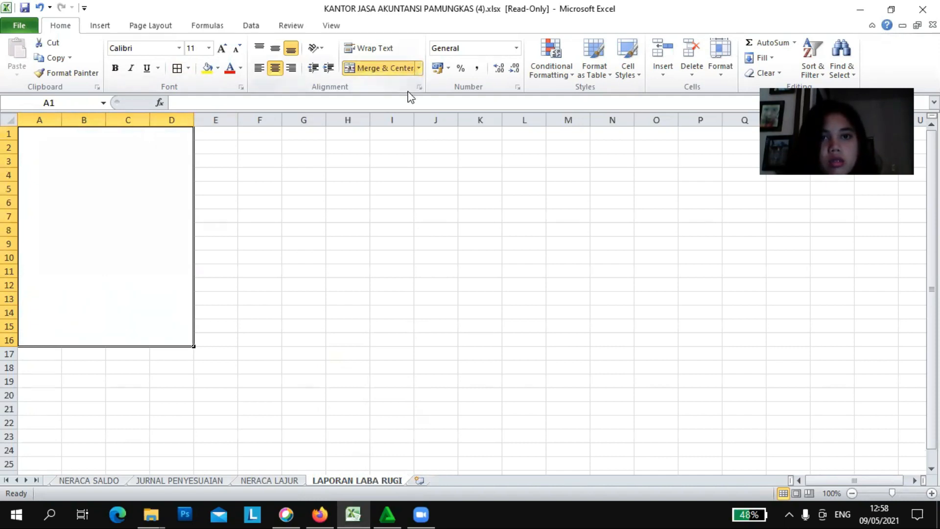
{"action": "left_click", "coordinate": [418, 67]}
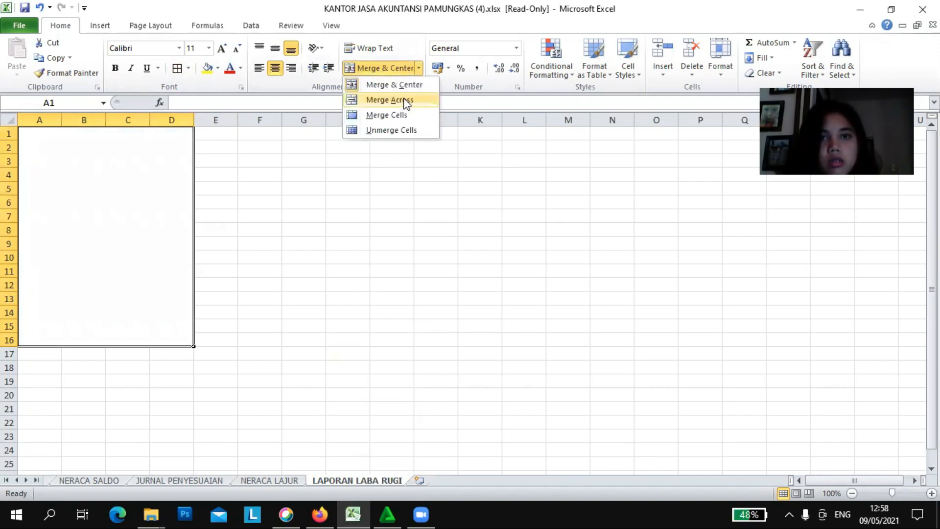
{"action": "left_click", "coordinate": [456, 228]}
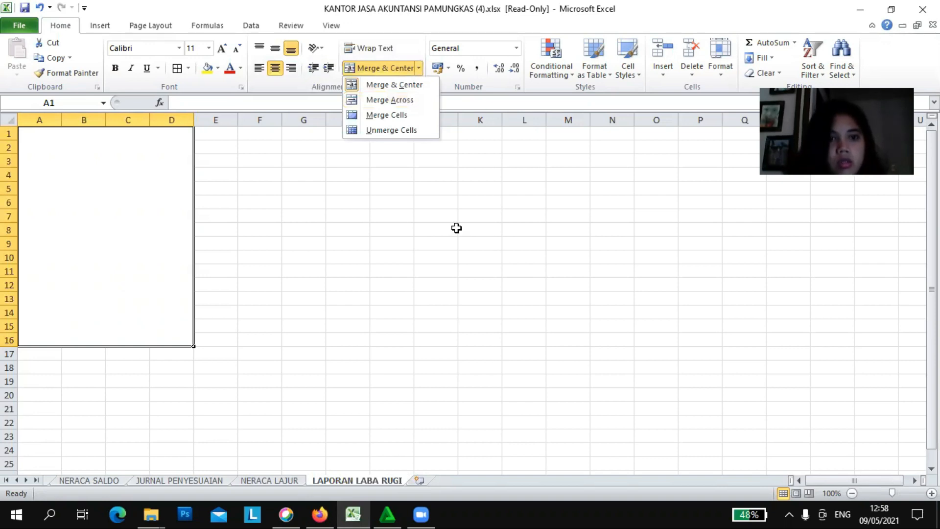
{"action": "key", "text": "ctrl+z"}
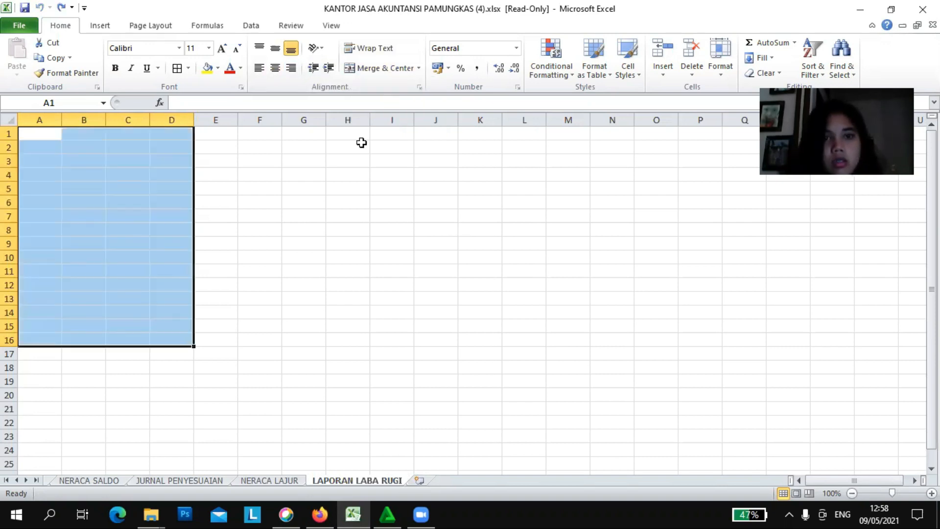
Apply all borders to the range A1:D16.
{"action": "left_click", "coordinate": [177, 68]}
{"action": "left_click", "coordinate": [419, 67]}
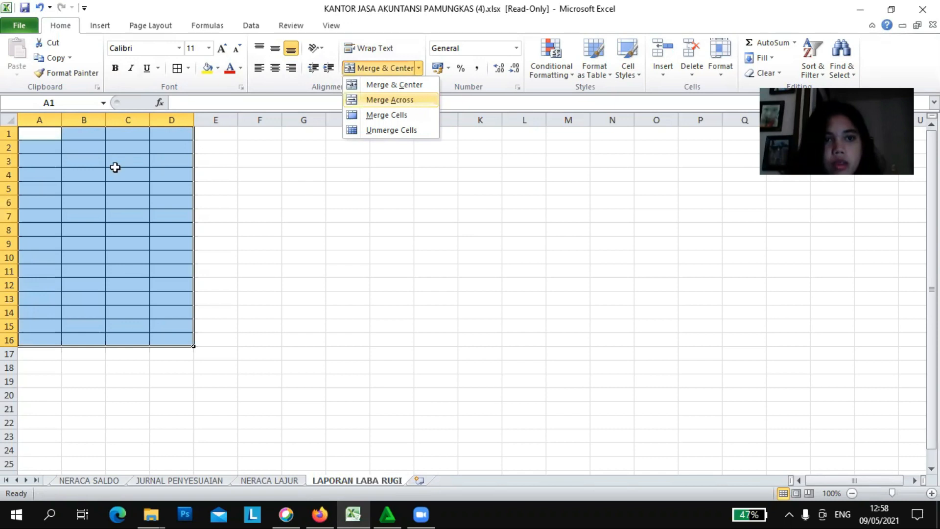
{"action": "left_click", "coordinate": [89, 156]}
{"action": "left_click", "coordinate": [52, 140]}
{"action": "left_click", "coordinate": [168, 159]}
Merge the range A1:D3 across, so each of the three title rows becomes one cell.
{"action": "left_click_drag", "start_coordinate": [21, 129], "coordinate": [172, 165]}
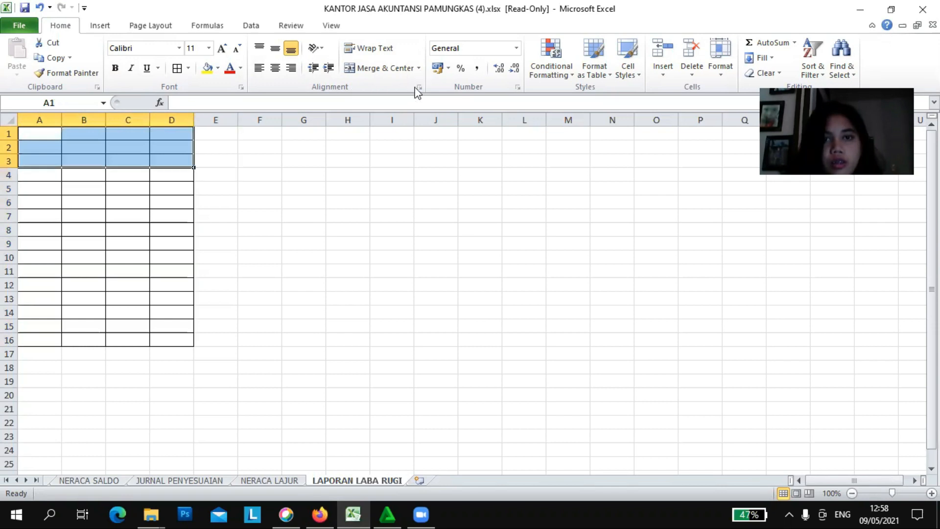
{"action": "left_click", "coordinate": [419, 68]}
{"action": "left_click", "coordinate": [412, 99]}
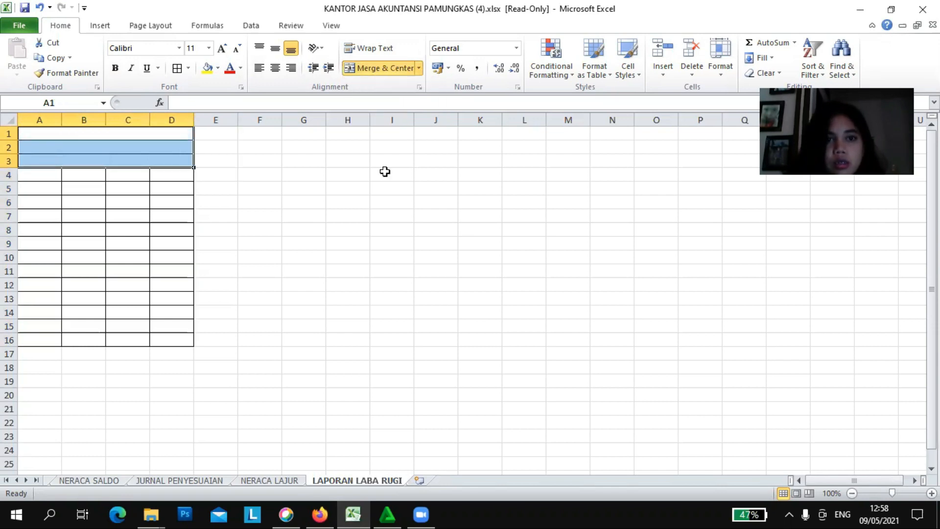
Enter the title KANTOR JASA AKUNTANSI PAMUNGKAS in the merged cell A1.
{"action": "left_click", "coordinate": [167, 143]}
{"action": "left_click", "coordinate": [153, 133]}
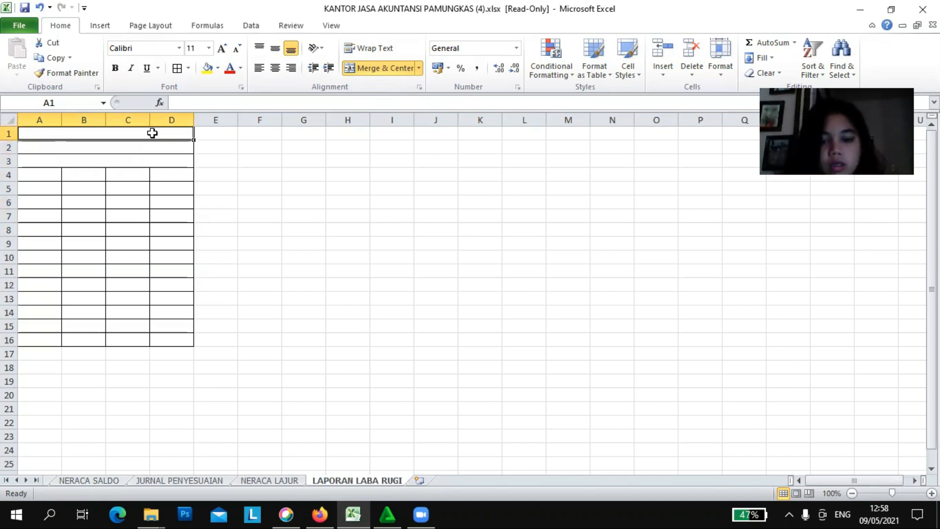
{"action": "type", "text": "KANTOR "}
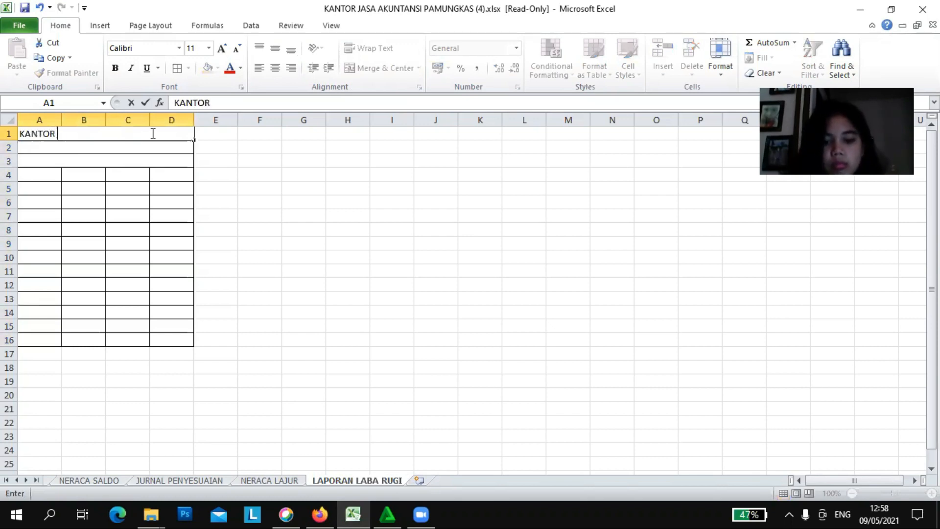
{"action": "type", "text": "JASA AKUNTANSI PAMUNGKAS"}
{"action": "key", "text": "Return"}
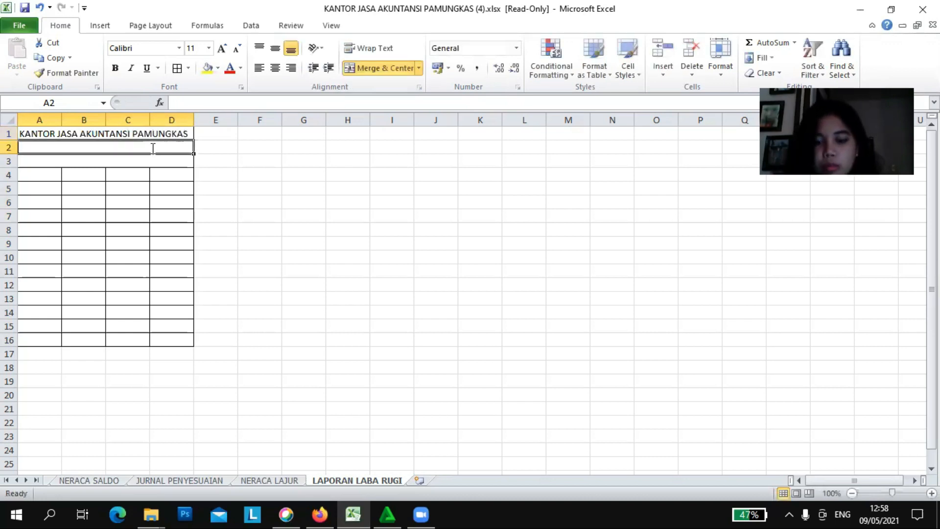
Enter LAPORAN LABA RUGI in the merged cell A2 and PERIODE 11 JANUARI 2021 in A3.
{"action": "type", "text": "LAPORAN LABA RUGI"}
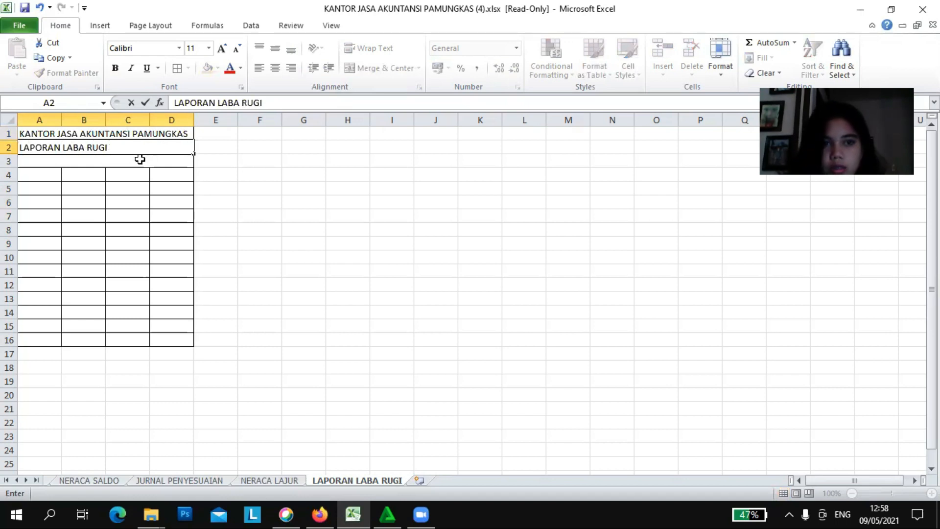
{"action": "key", "text": "Return"}
{"action": "type", "text": "PERIO"}
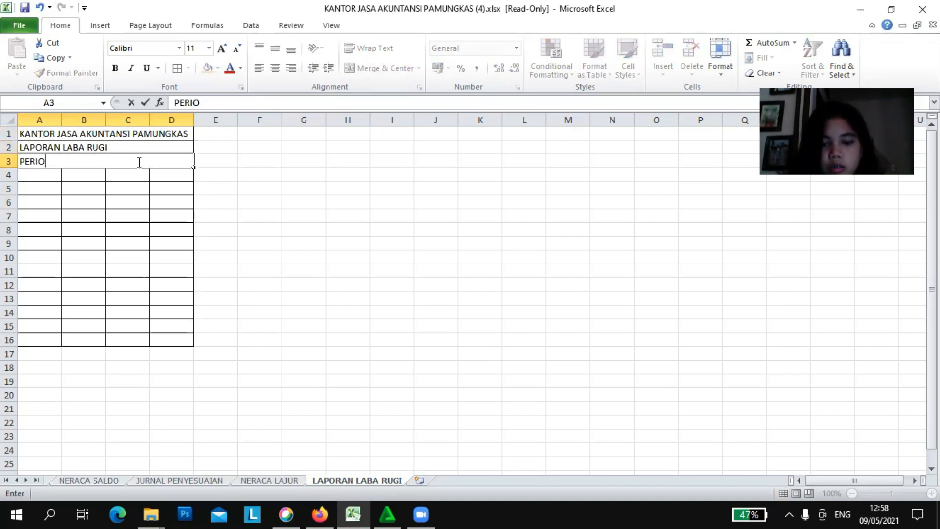
{"action": "type", "text": "DE 1"}
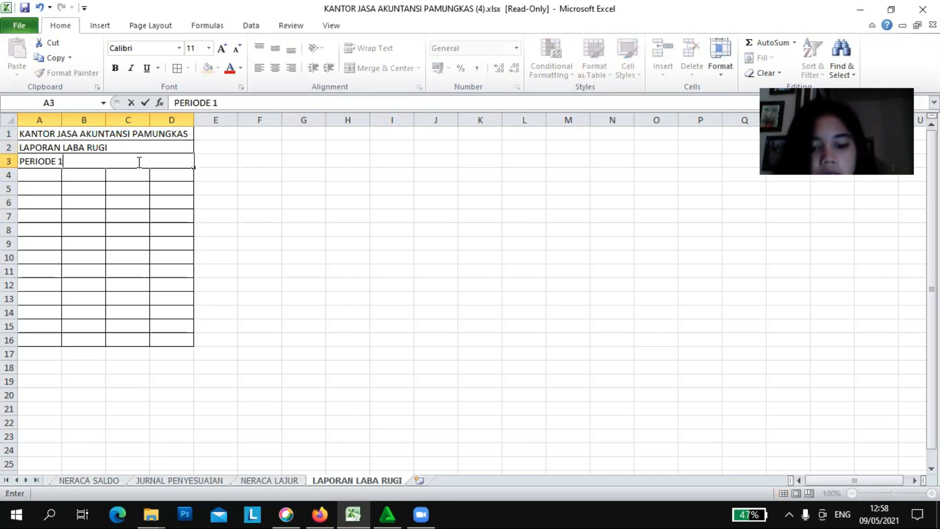
{"action": "type", "text": "1 JANUARI 2021"}
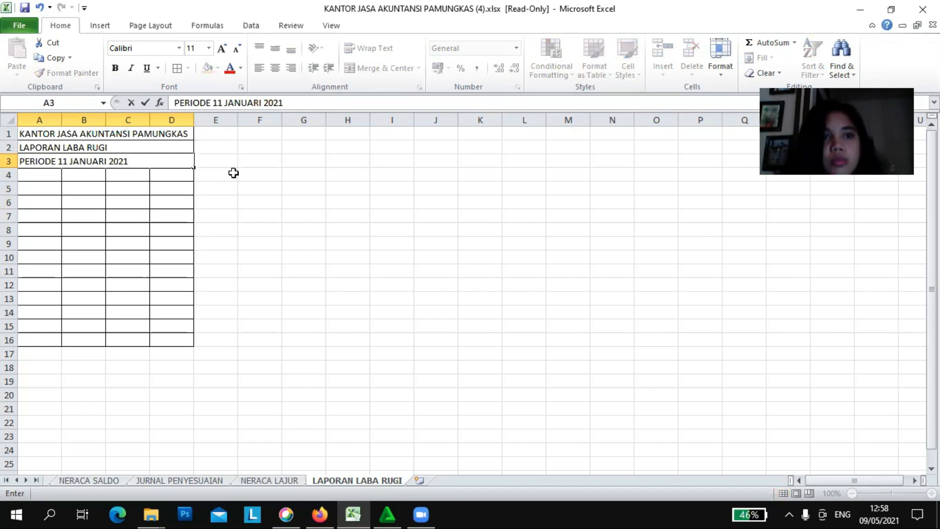
{"action": "left_click", "coordinate": [274, 178]}
Center the three title lines in A1:D3 horizontally.
{"action": "left_click", "coordinate": [142, 134]}
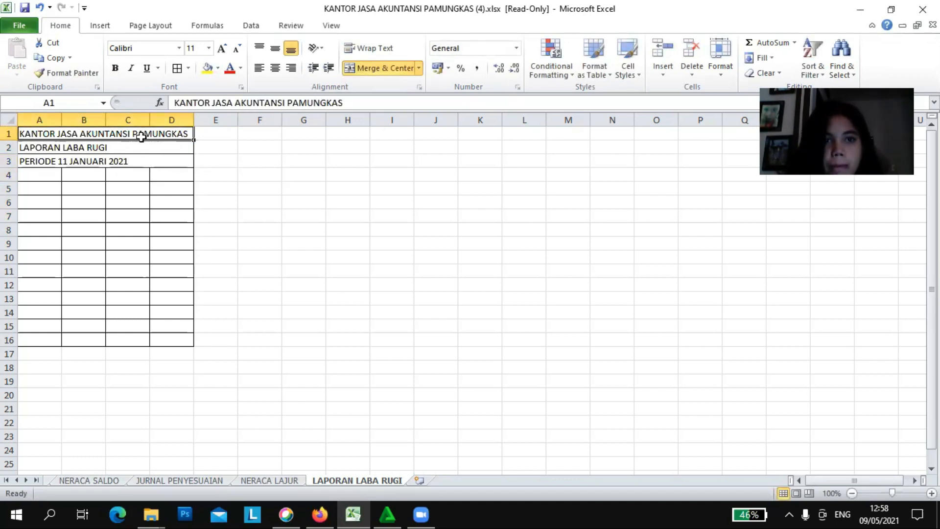
{"action": "left_click", "coordinate": [151, 164], "text": "shift"}
{"action": "left_click_drag", "start_coordinate": [154, 133], "coordinate": [158, 161]}
{"action": "left_click", "coordinate": [275, 68]}
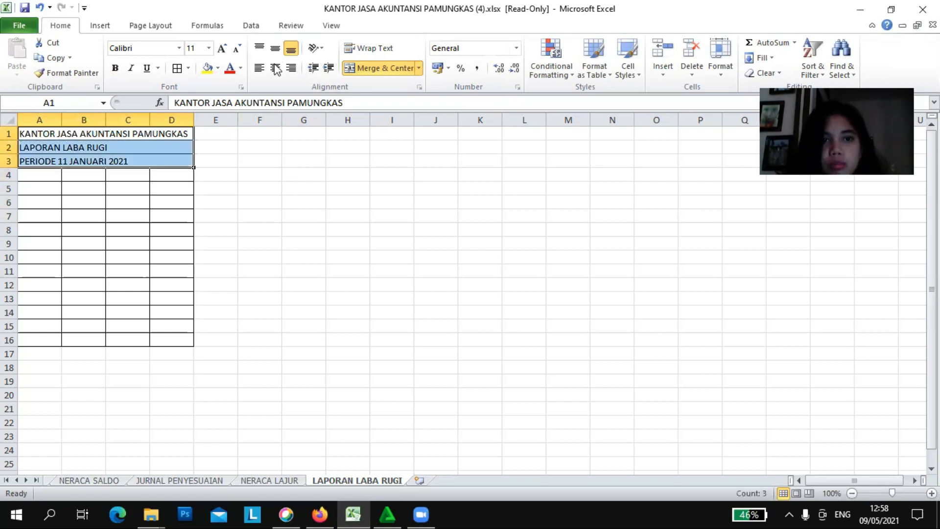
{"action": "left_click", "coordinate": [297, 228]}
Widen columns A through D of the LAPORAN LABA RUGI table, making column D about 17 wide.
{"action": "left_click_drag", "start_coordinate": [60, 120], "coordinate": [369, 121]}
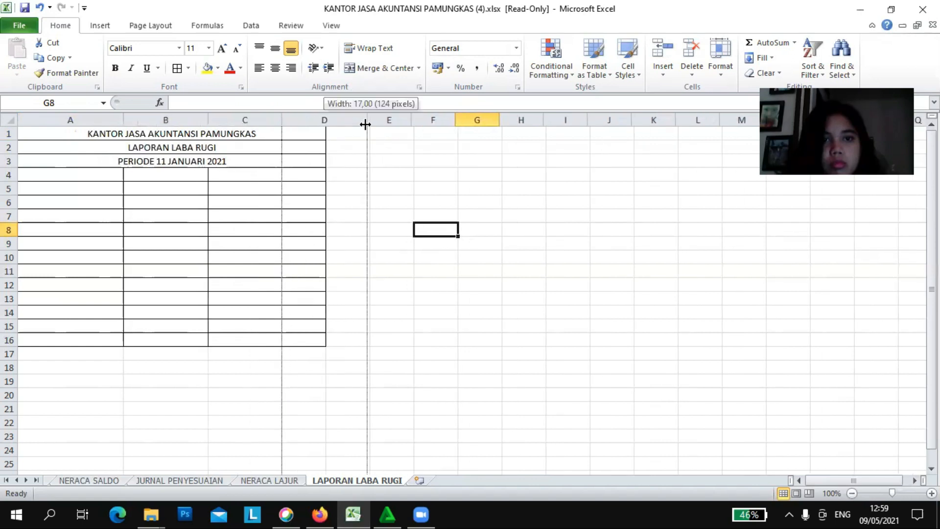
{"action": "left_click", "coordinate": [96, 180]}
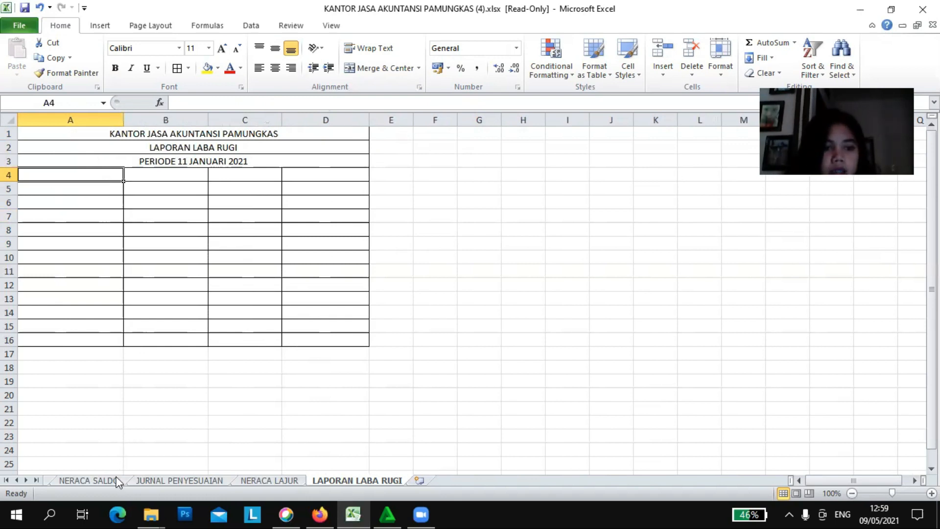
Copy the PENDAPATAN HONORARIUM row, A18:D18, from the NERACA SALDO sheet into A6 of LAPORAN LABA RUGI.
{"action": "left_click", "coordinate": [88, 480]}
{"action": "left_click", "coordinate": [44, 313]}
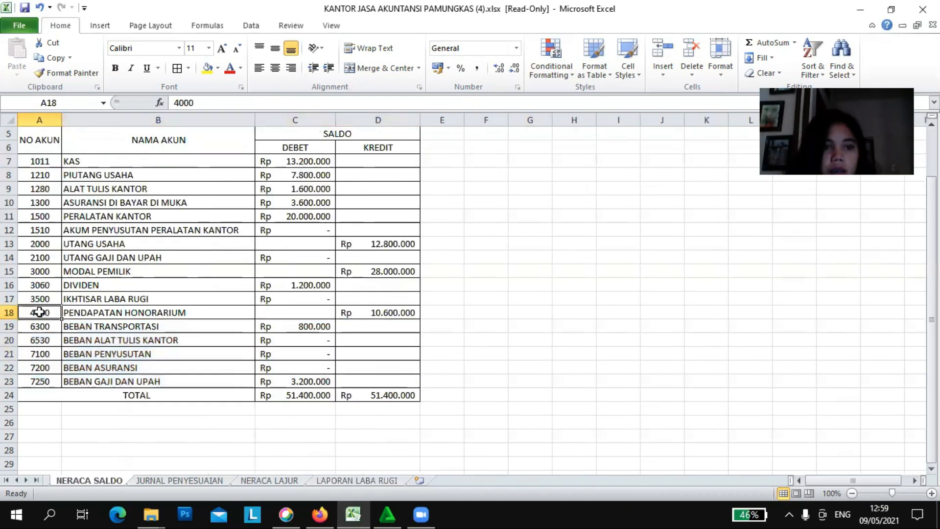
{"action": "left_click", "coordinate": [392, 311], "text": "shift"}
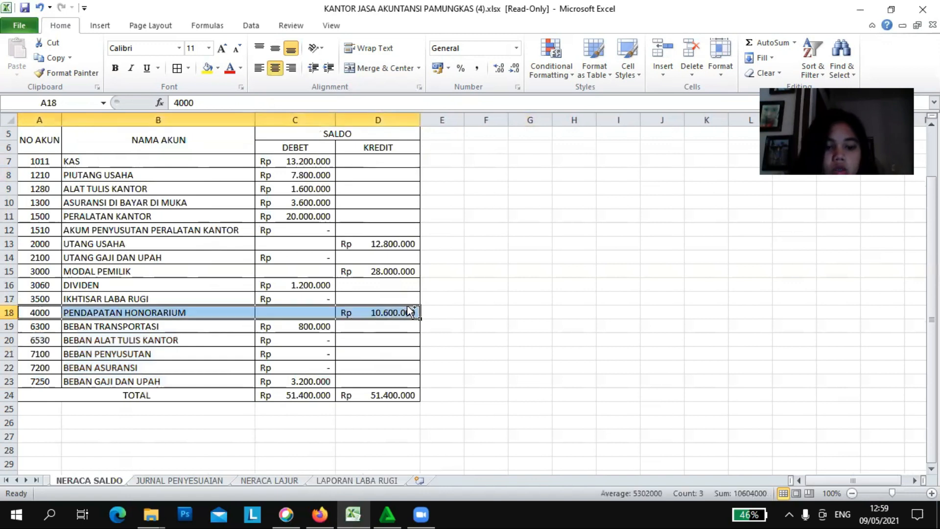
{"action": "key", "text": "ctrl+c"}
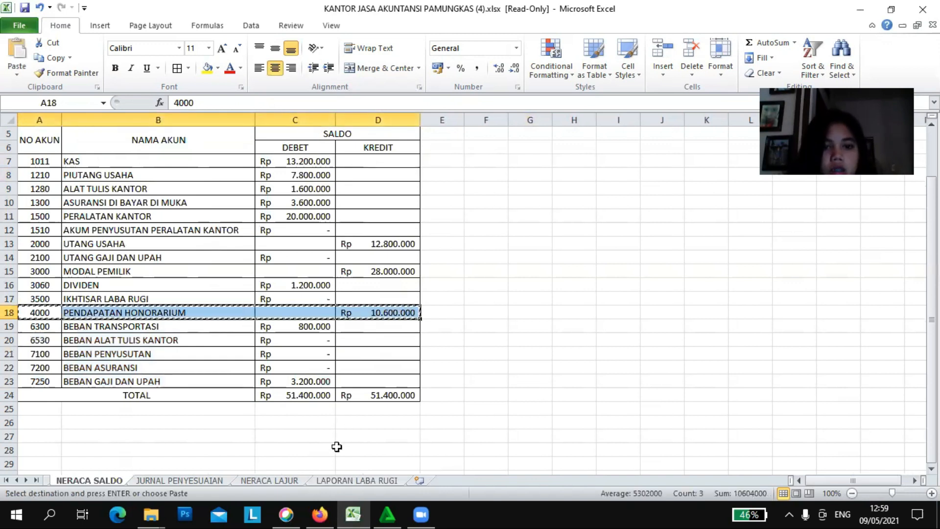
{"action": "left_click", "coordinate": [337, 480]}
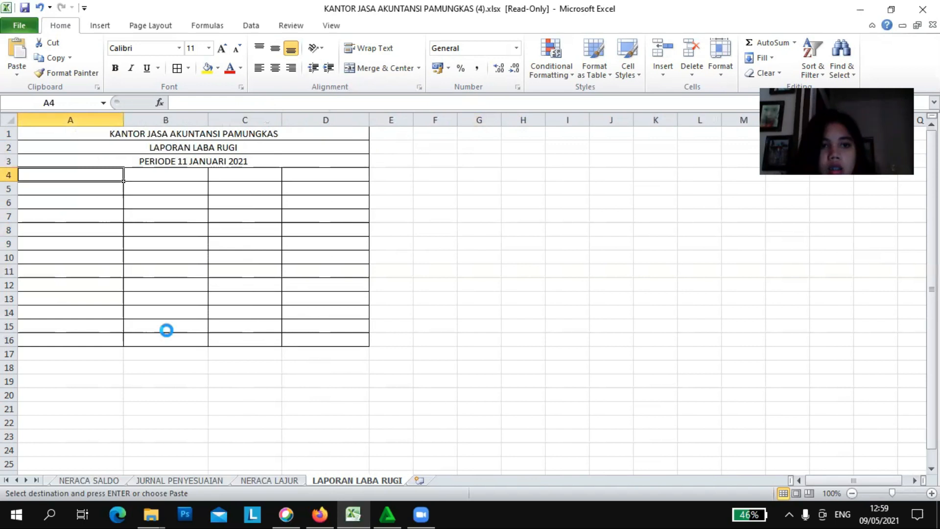
{"action": "scroll", "coordinate": [79, 195], "scroll_direction": "up", "scroll_amount": 1, "text": "ctrl"}
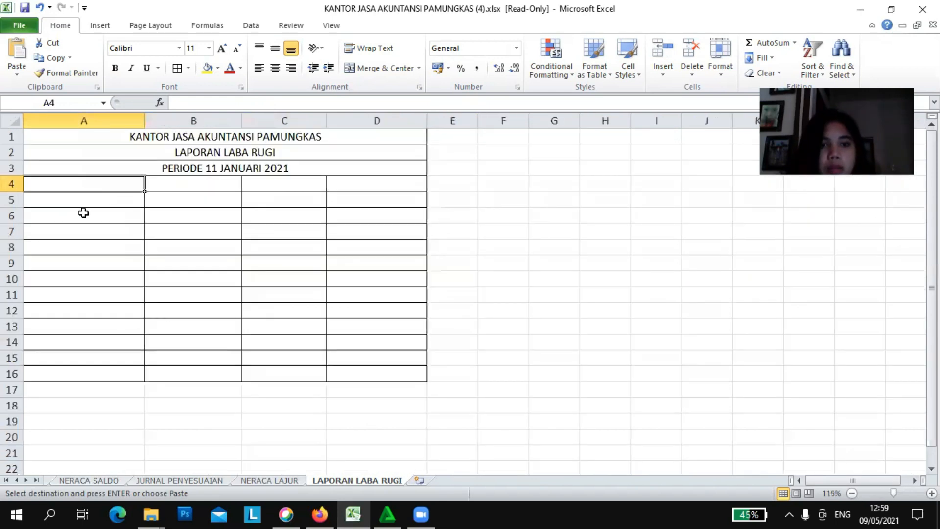
{"action": "left_click", "coordinate": [88, 202]}
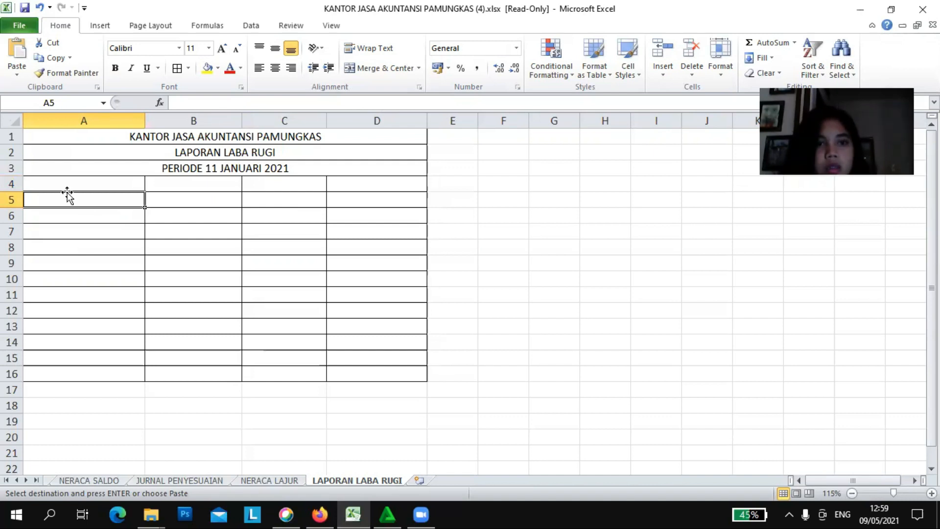
{"action": "left_click", "coordinate": [66, 217]}
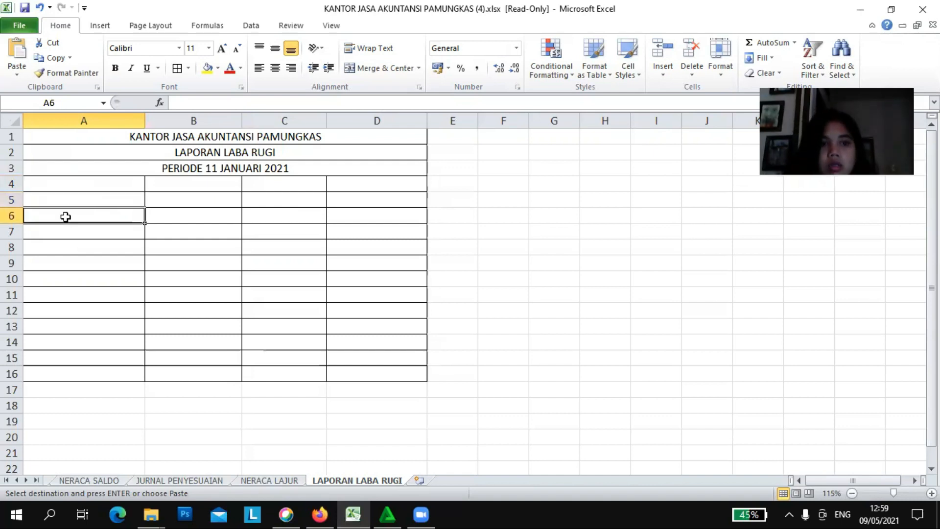
{"action": "key", "text": "ctrl+v"}
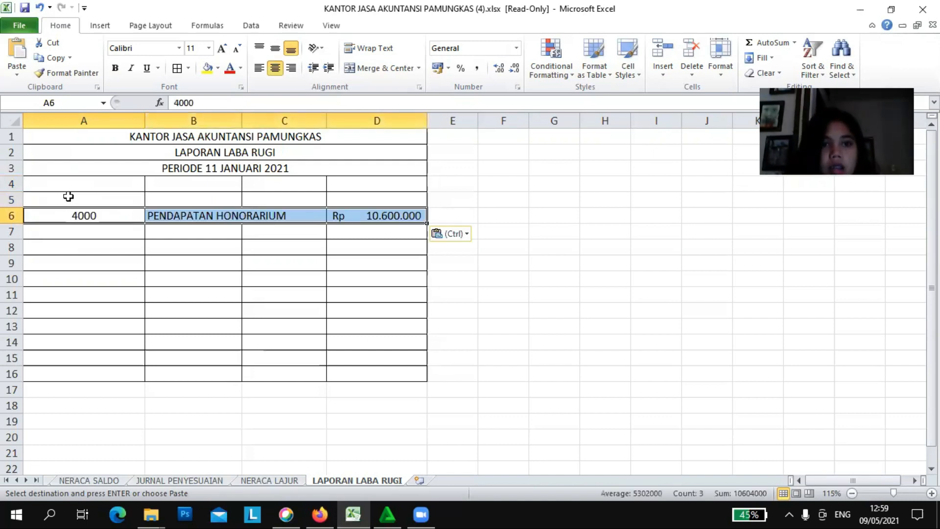
Enter the section heading PENDAPATAN in cell A4.
{"action": "key", "text": "Up"}
{"action": "left_click", "coordinate": [65, 182]}
{"action": "type", "text": "PE"}
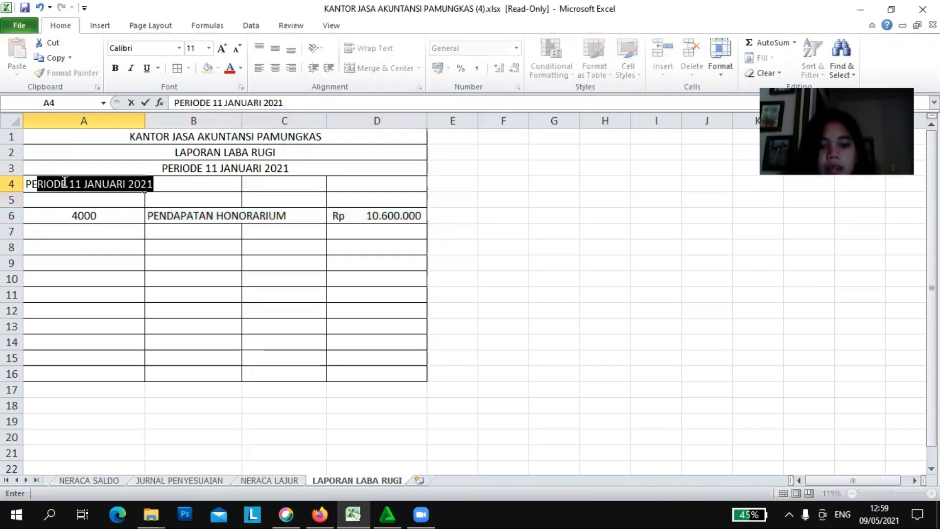
{"action": "type", "text": "NDAPATAN"}
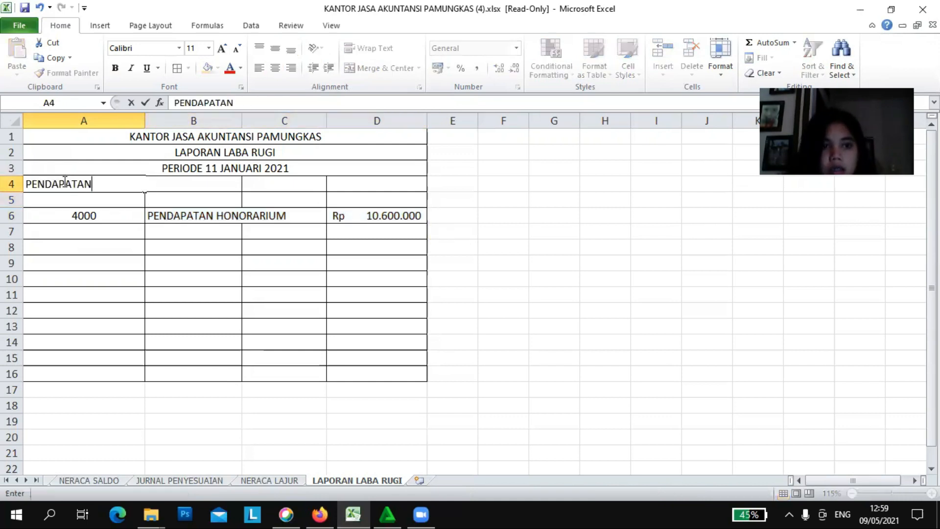
Enter the column headers NO. AKUN in A5 and NAMA AKUN in B5.
{"action": "left_click", "coordinate": [67, 200]}
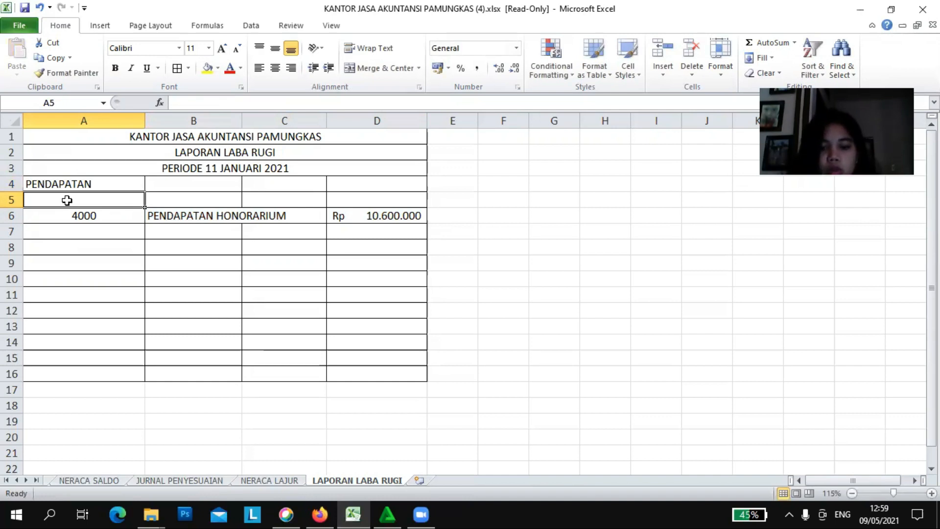
{"action": "type", "text": "NO"}
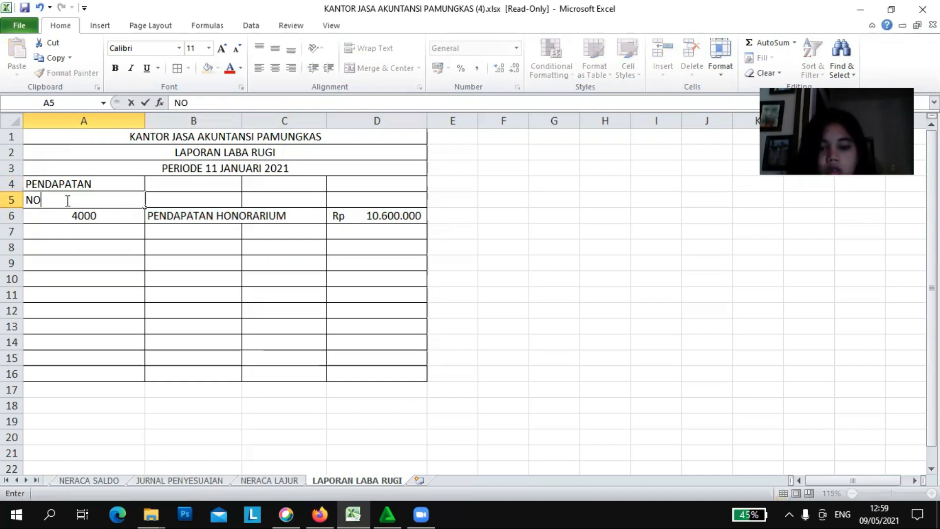
{"action": "type", "text": ". AKU"}
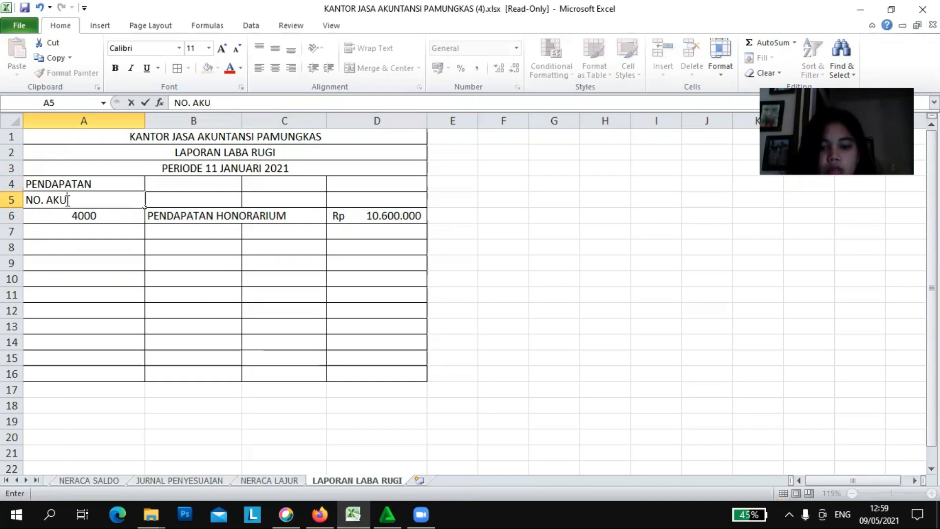
{"action": "type", "text": "N"}
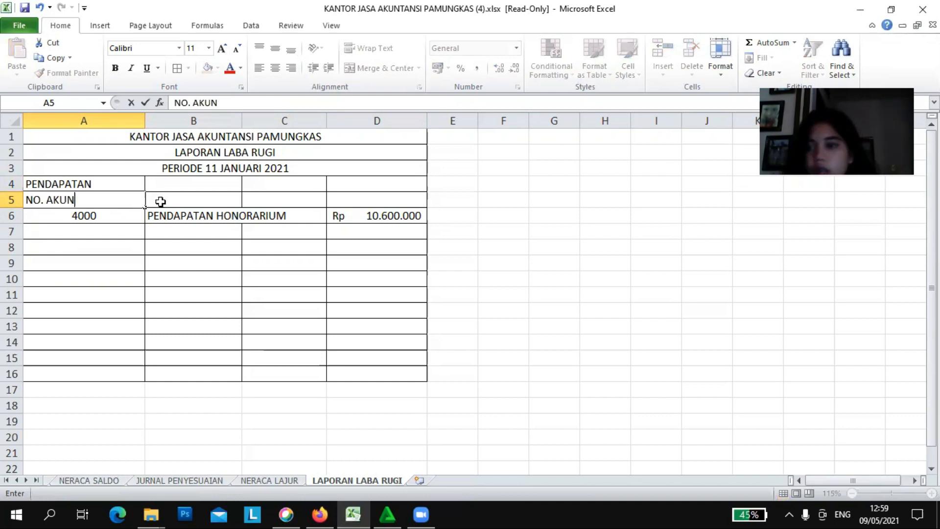
{"action": "left_click", "coordinate": [160, 201]}
{"action": "type", "text": "NAMA "}
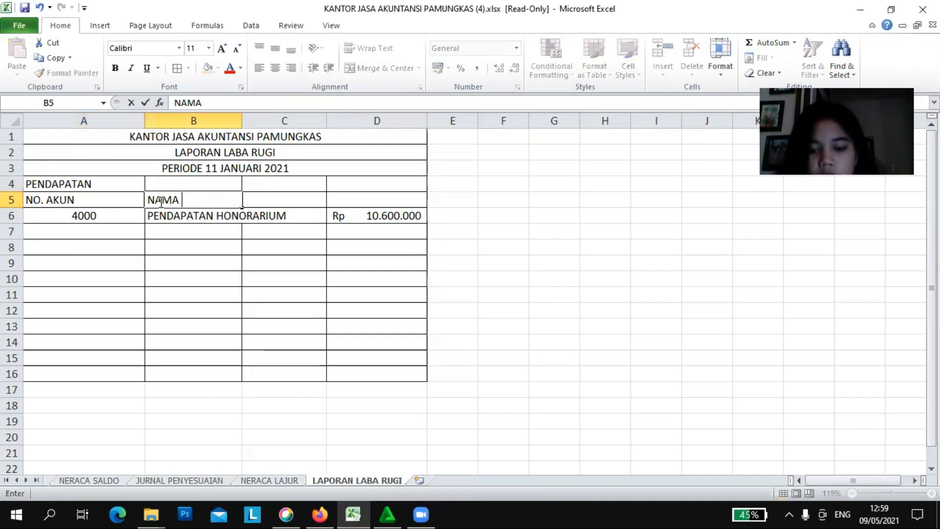
{"action": "type", "text": "AKUN"}
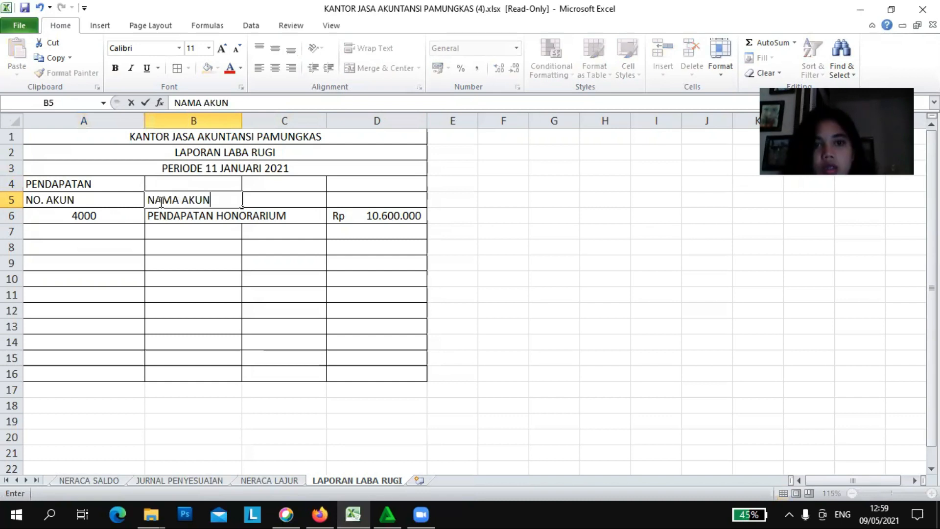
Enter the column headers DEBET in C5 and KREDIT in D5.
{"action": "left_click", "coordinate": [269, 200]}
{"action": "type", "text": "DENE"}
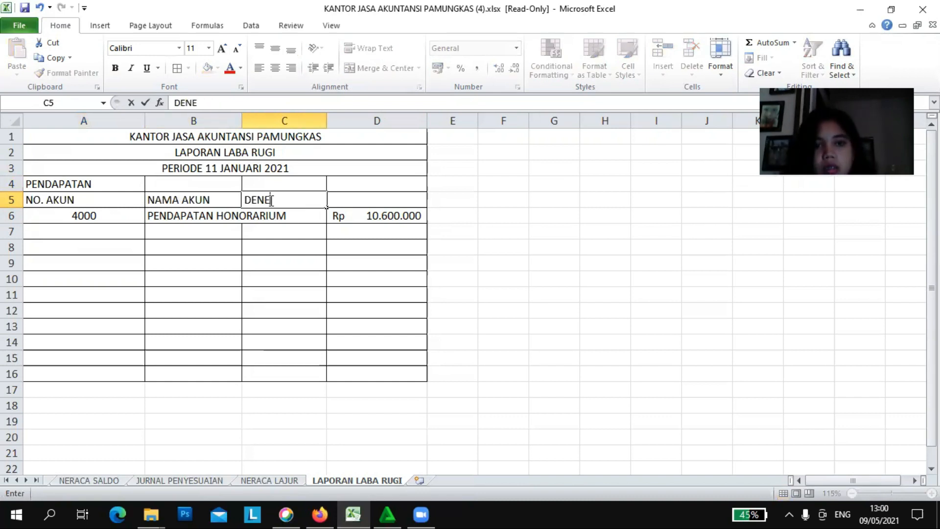
{"action": "type", "text": "T"}
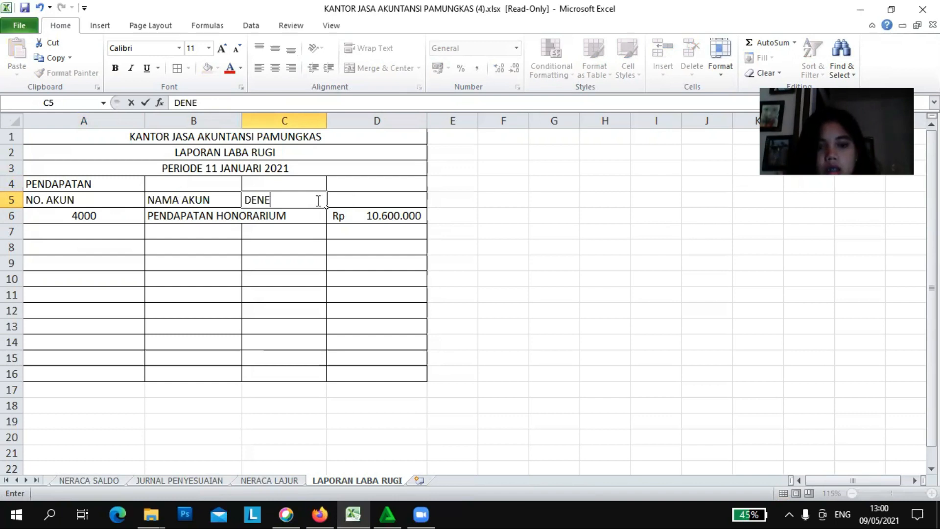
{"action": "key", "text": "BackSpace"}
{"action": "key", "text": "BackSpace"}
{"action": "type", "text": "BET"}
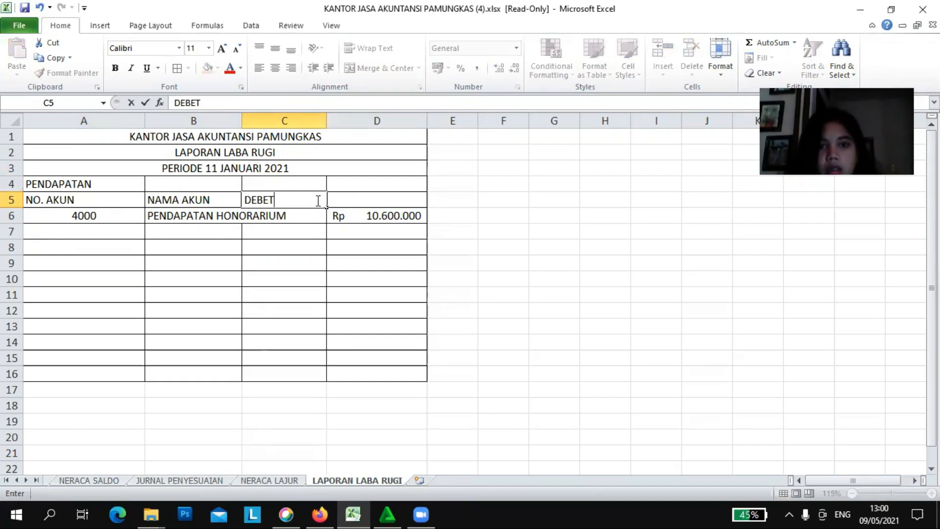
{"action": "left_click", "coordinate": [402, 202]}
{"action": "type", "text": "K"}
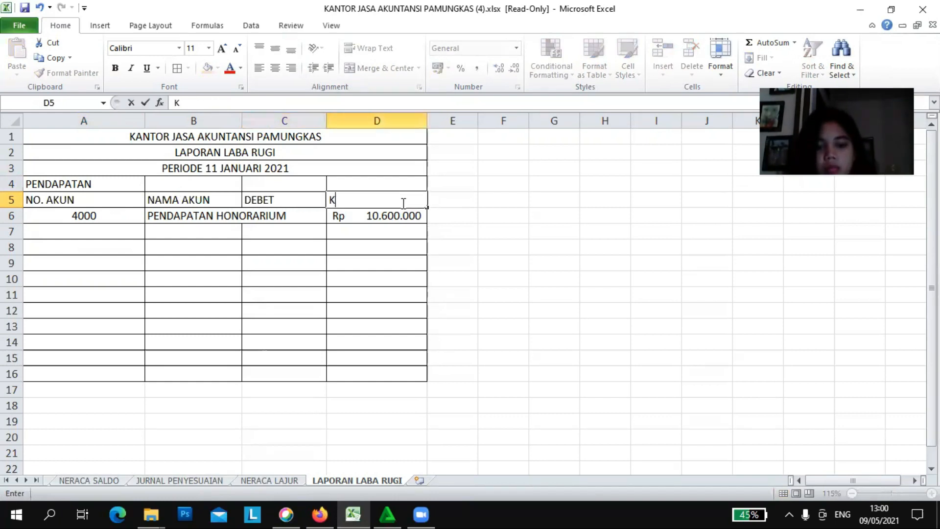
{"action": "type", "text": "REDIT"}
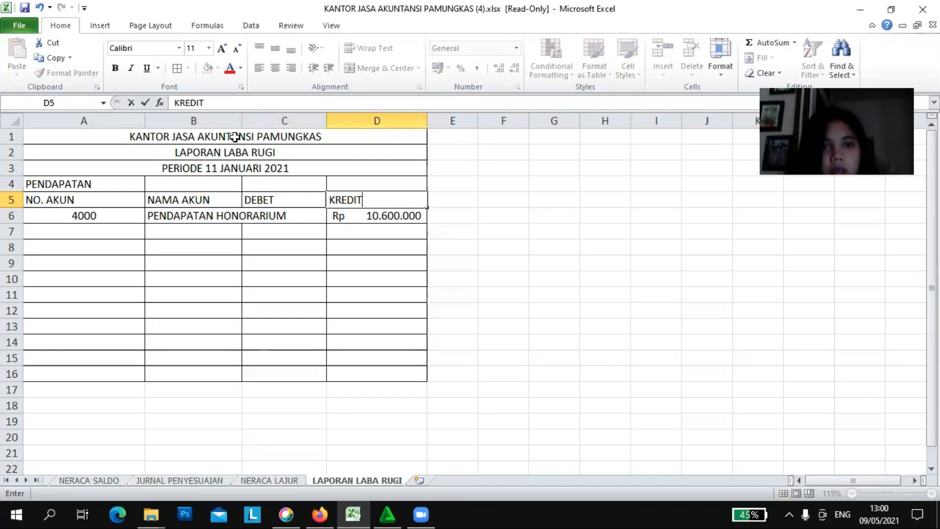
Widen column B so that the full account name PENDAPATAN HONORARIUM fits inside it.
{"action": "left_click", "coordinate": [243, 116]}
{"action": "left_click_drag", "start_coordinate": [241, 120], "coordinate": [297, 121]}
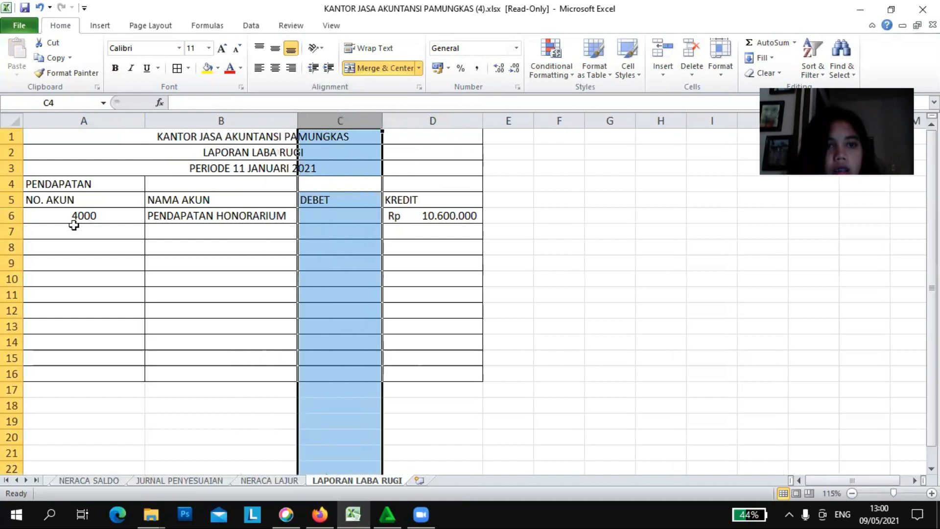
{"action": "key", "text": "Down"}
{"action": "key", "text": "Down"}
{"action": "key", "text": "Down"}
{"action": "key", "text": "Down"}
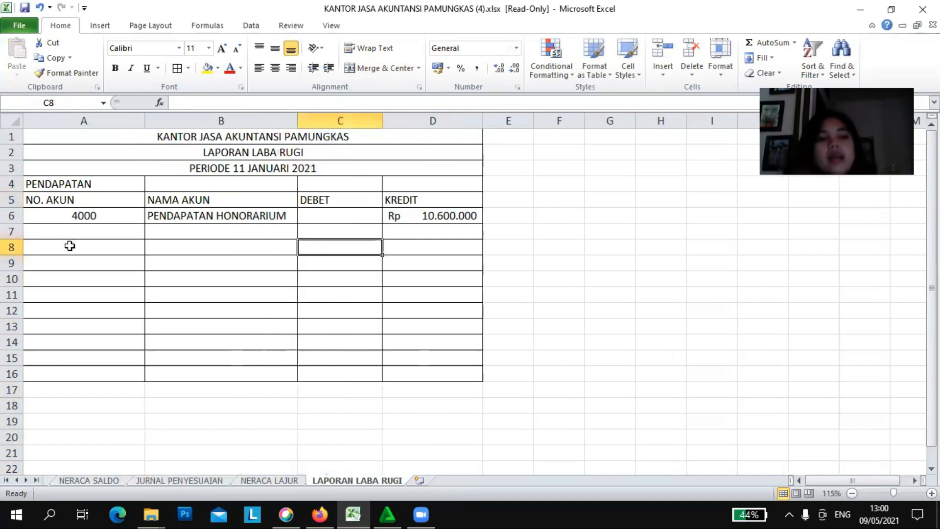
Copy the five BEBAN account rows, A19:D23, from the NERACA SALDO sheet into LAPORAN LABA RUGI starting at A8.
{"action": "left_click", "coordinate": [73, 234]}
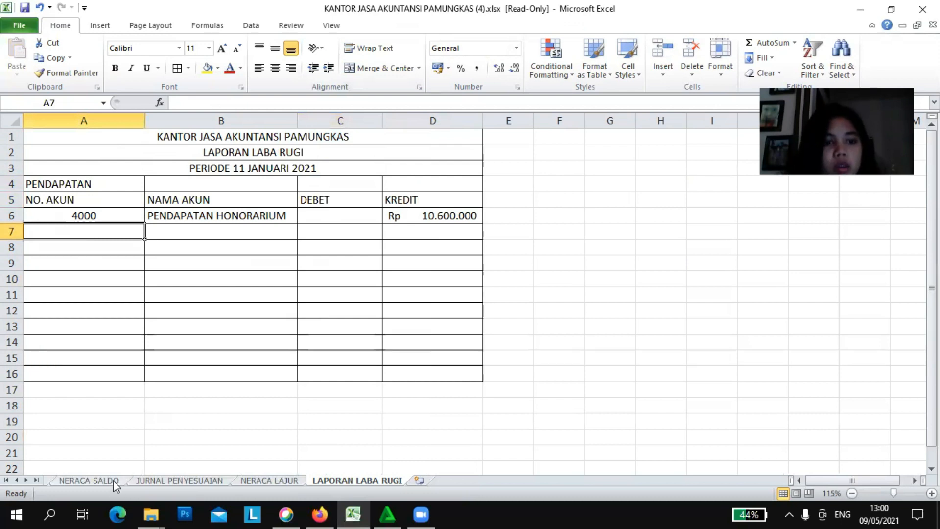
{"action": "key", "text": "ctrl+Page_Up"}
{"action": "key", "text": "ctrl+Page_Up"}
{"action": "key", "text": "ctrl+Page_Up"}
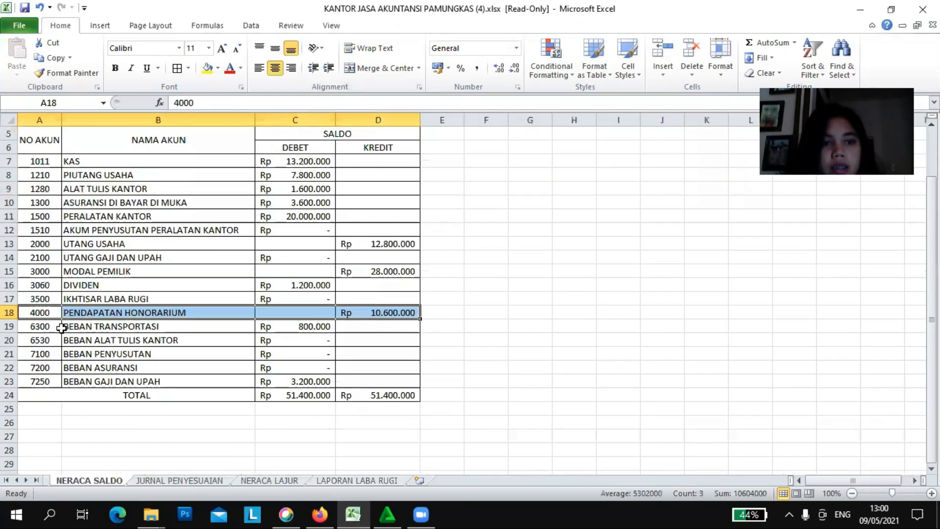
{"action": "left_click_drag", "start_coordinate": [39, 326], "coordinate": [325, 353]}
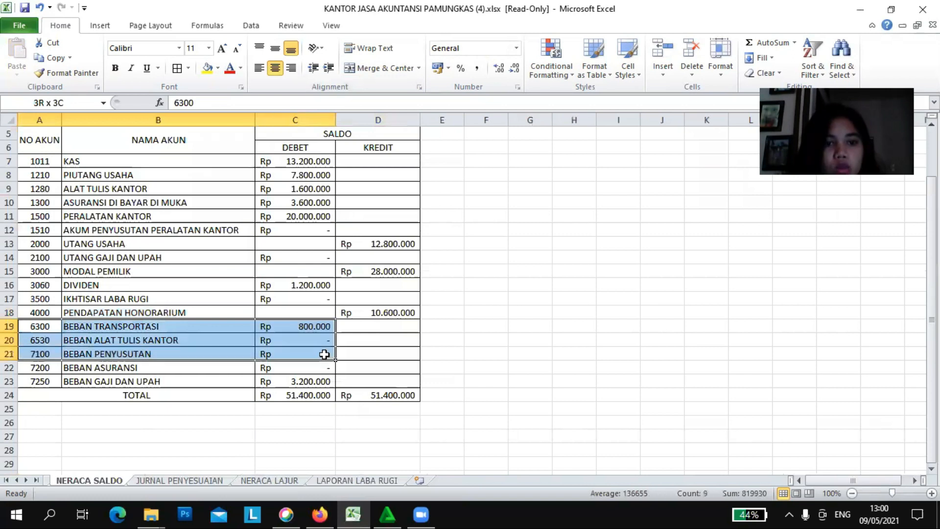
{"action": "left_click_drag", "start_coordinate": [374, 375], "coordinate": [398, 375]}
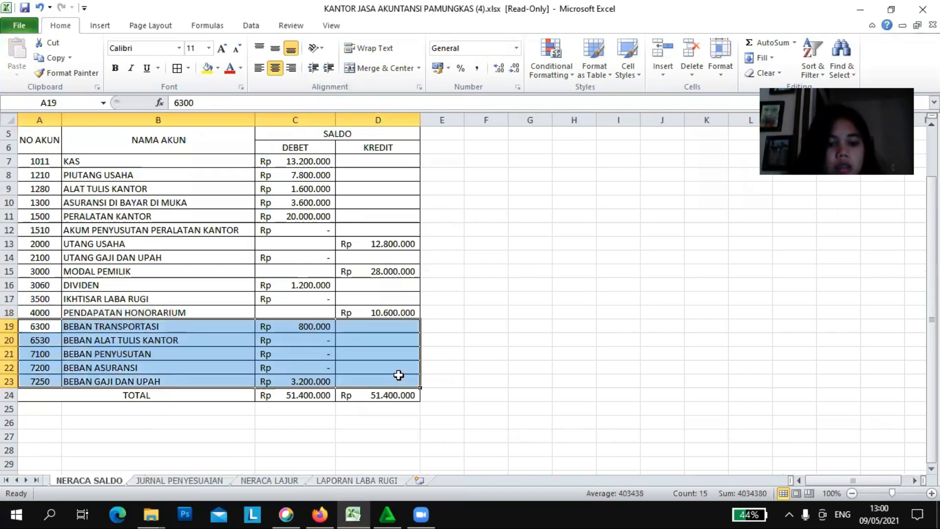
{"action": "key", "text": "ctrl+c"}
{"action": "left_click", "coordinate": [358, 477]}
{"action": "left_click", "coordinate": [111, 252]}
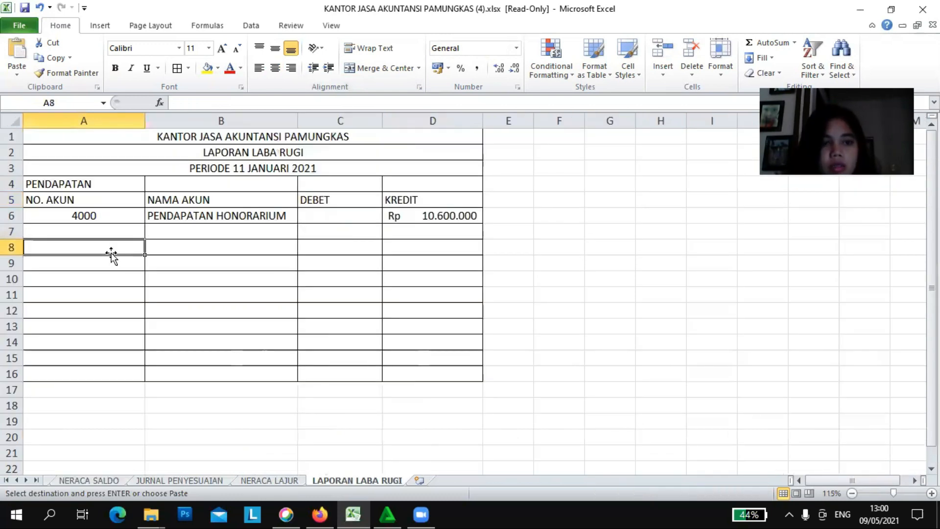
{"action": "key", "text": "ctrl+v"}
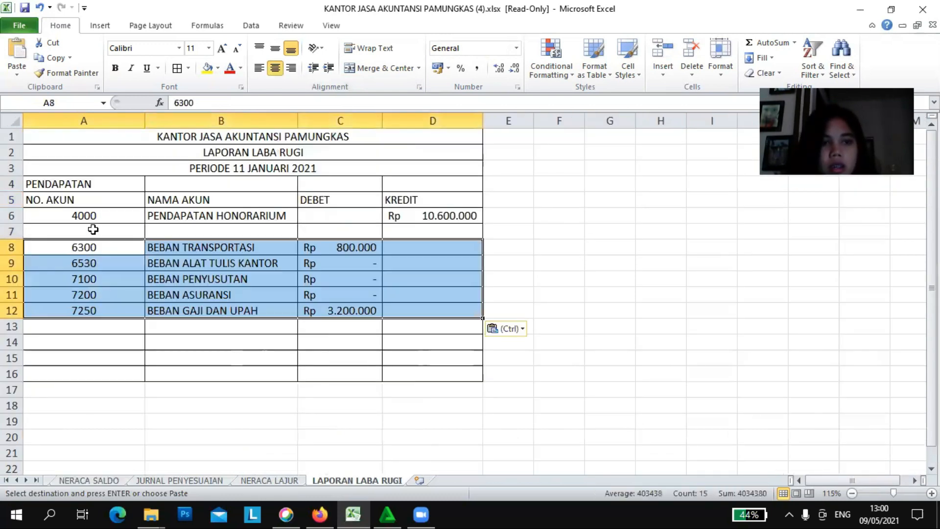
Enter the section heading BEBAN in cell A7 above the expense accounts.
{"action": "left_click", "coordinate": [93, 229]}
{"action": "type", "text": "BEBAN"}
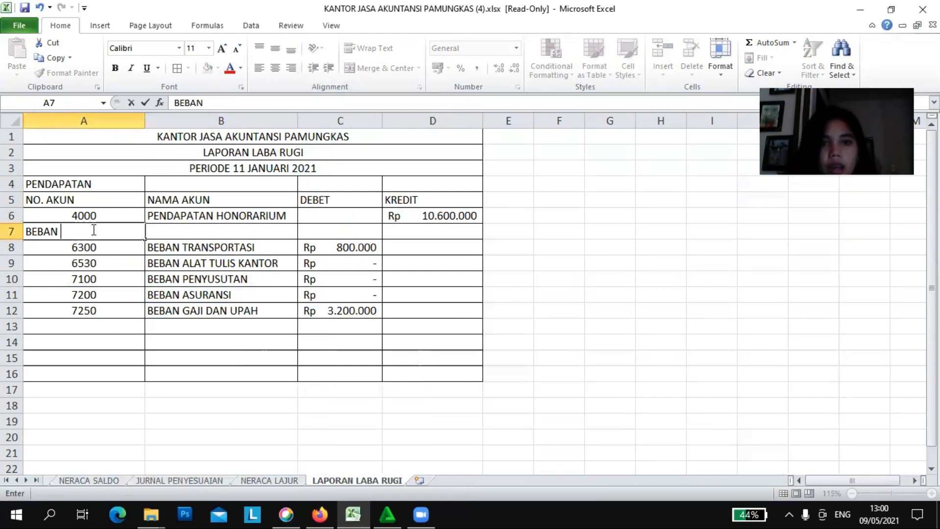
{"action": "left_click", "coordinate": [280, 310]}
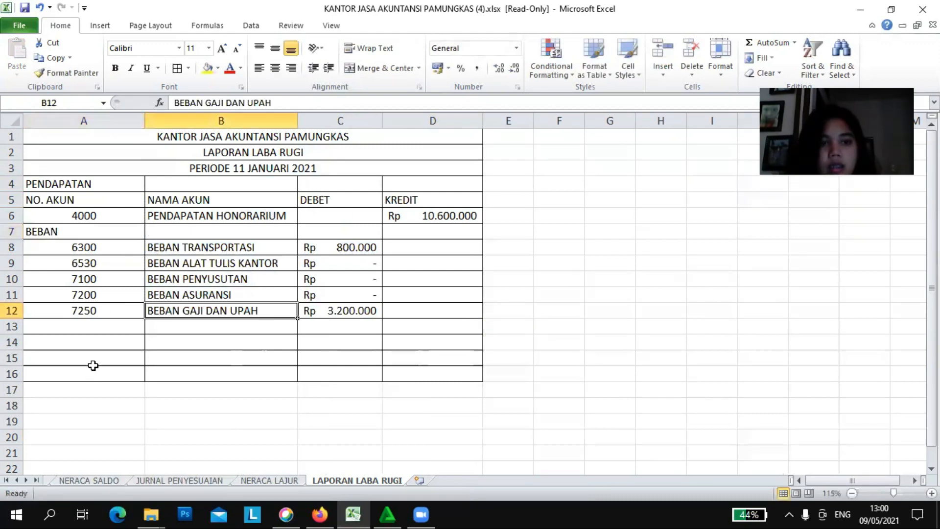
{"action": "left_click", "coordinate": [93, 328]}
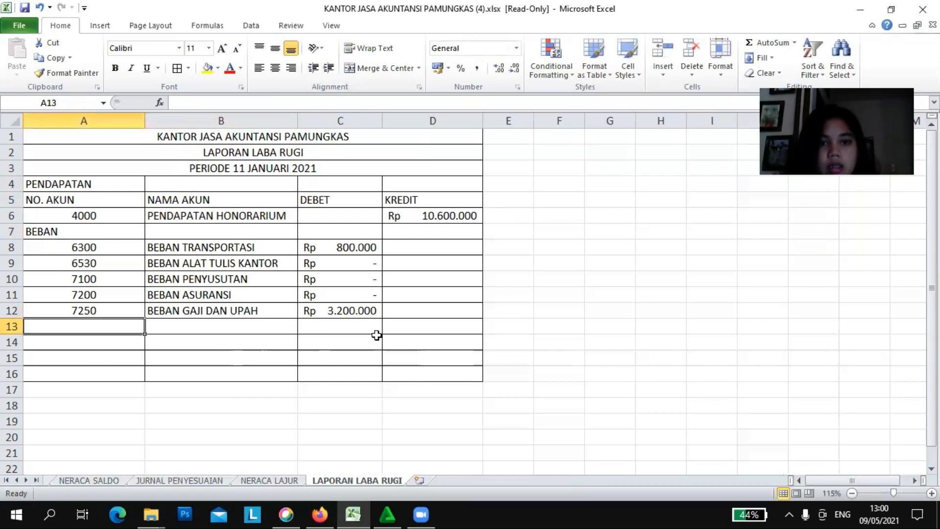
{"action": "left_click", "coordinate": [207, 328]}
{"action": "left_click", "coordinate": [118, 327]}
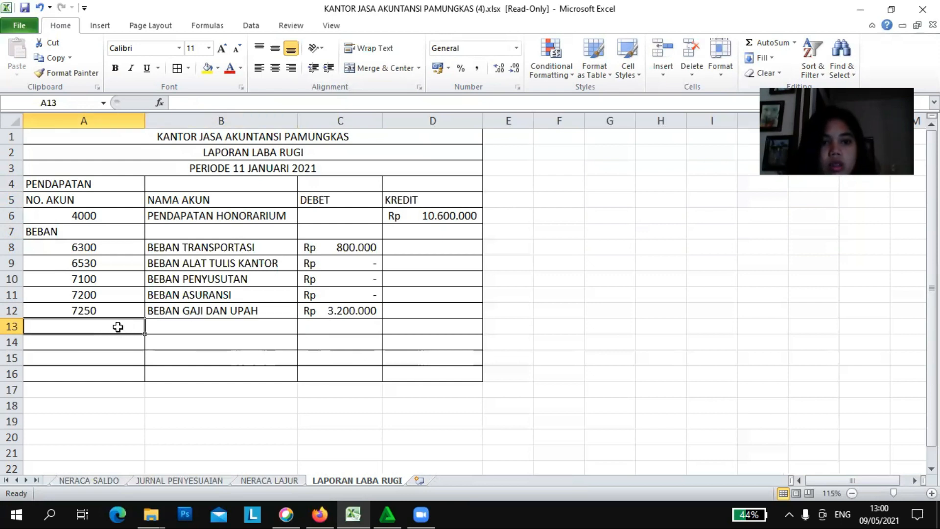
Add a TOTAL row below the expense accounts, with the label in B13 and the formula =SUM(C8:C12) in C13.
{"action": "left_click", "coordinate": [171, 329]}
{"action": "type", "text": "TO"}
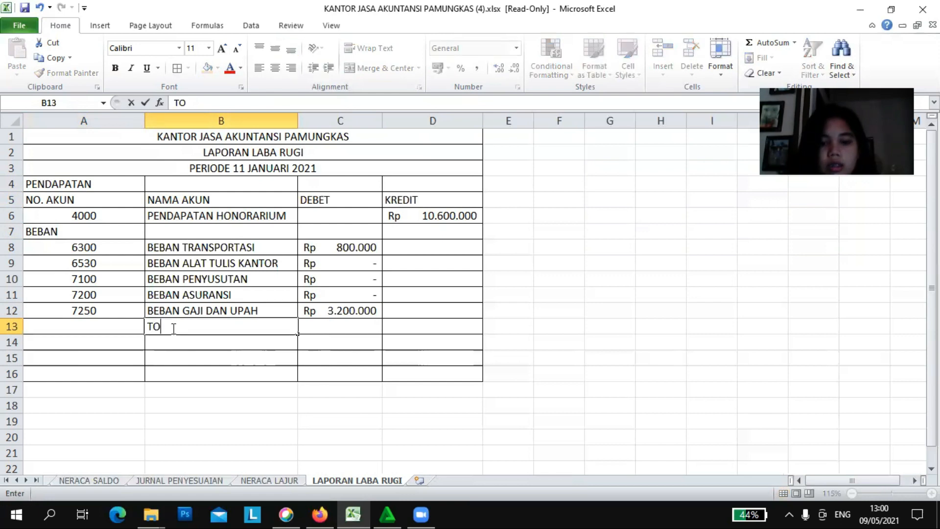
{"action": "type", "text": "TAL"}
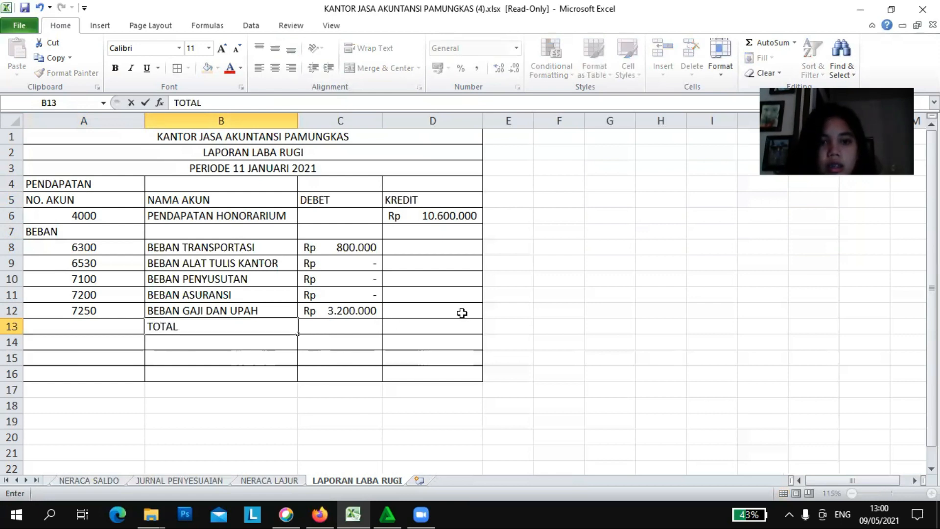
{"action": "left_click", "coordinate": [360, 324]}
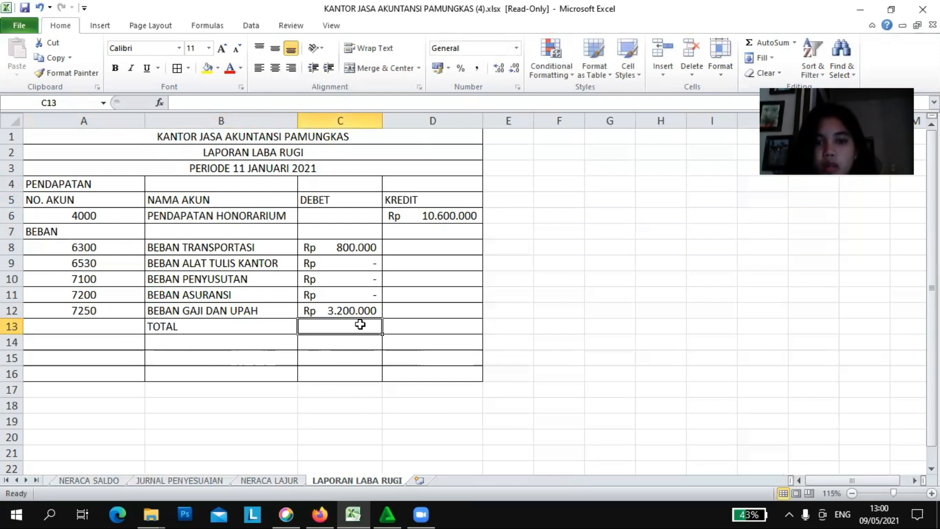
{"action": "type", "text": "="}
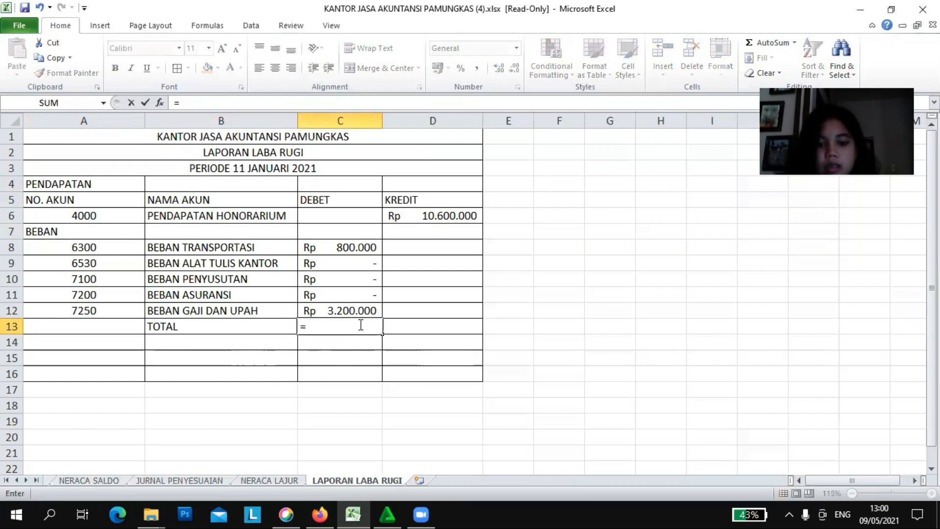
{"action": "type", "text": "SUM"}
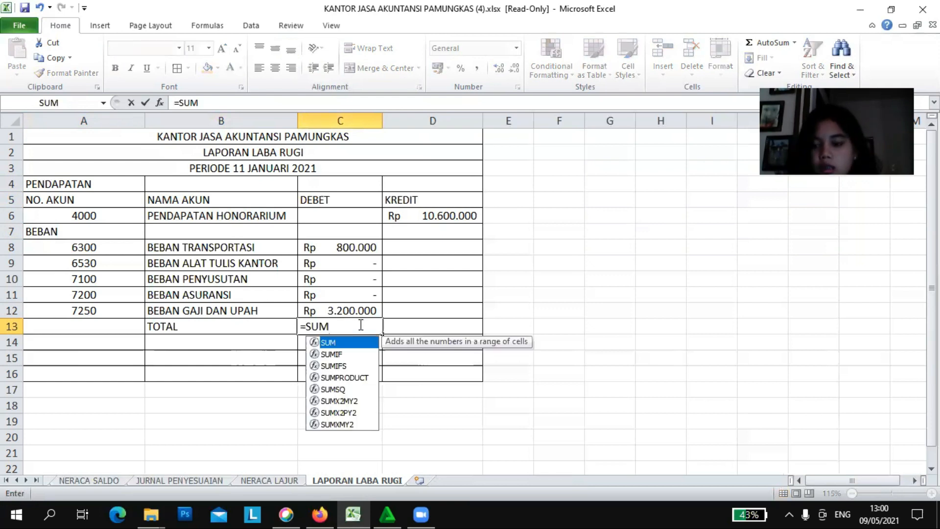
{"action": "type", "text": "("}
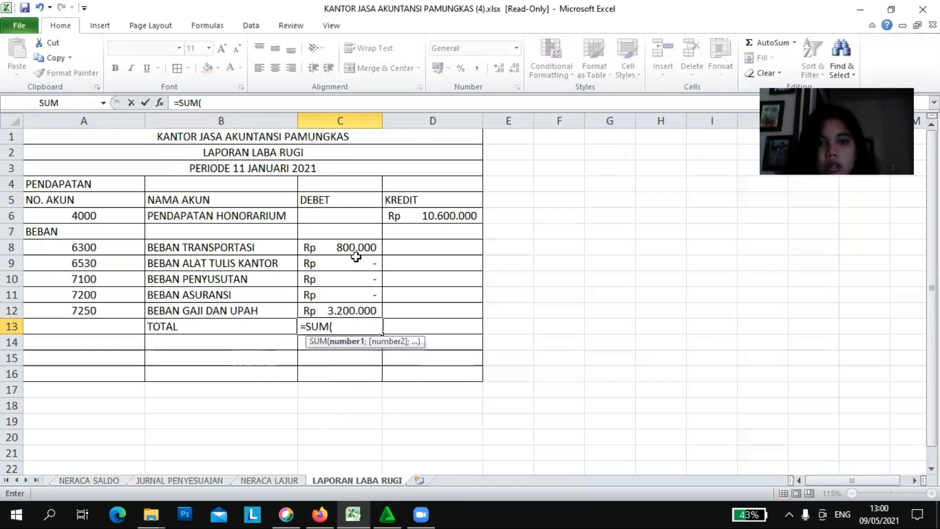
{"action": "left_click_drag", "start_coordinate": [367, 247], "coordinate": [369, 305]}
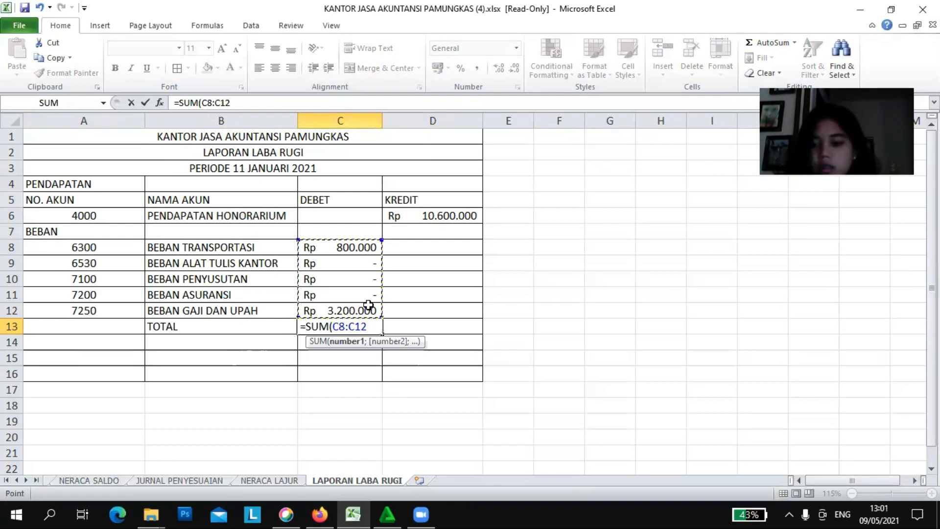
{"action": "type", "text": ")"}
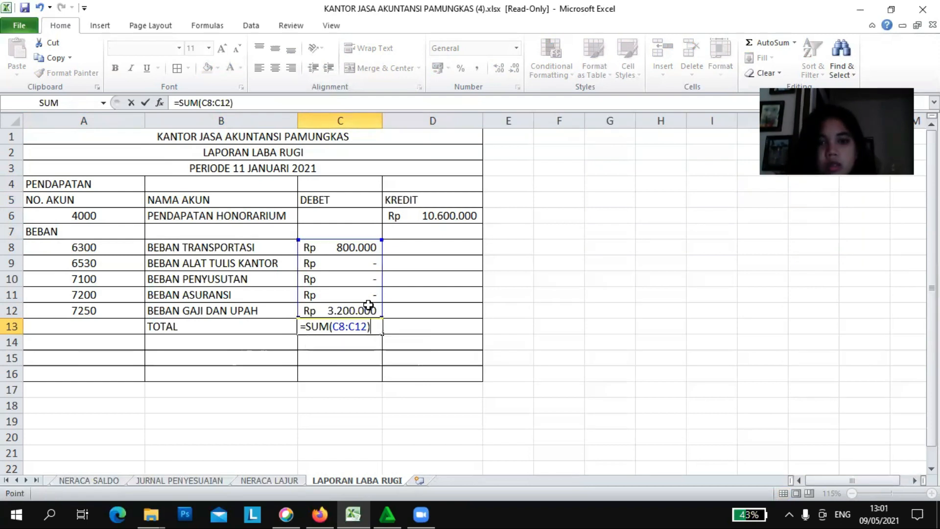
{"action": "key", "text": "Return"}
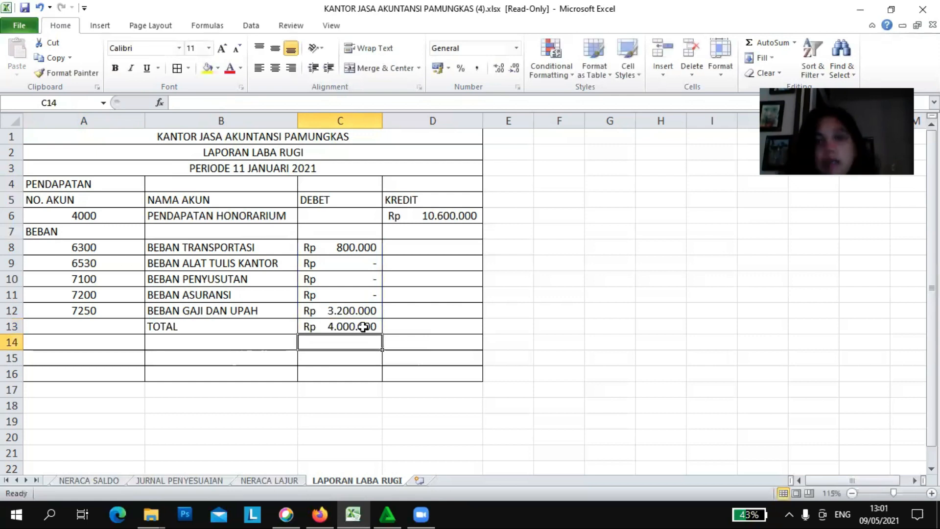
{"action": "left_click", "coordinate": [363, 327]}
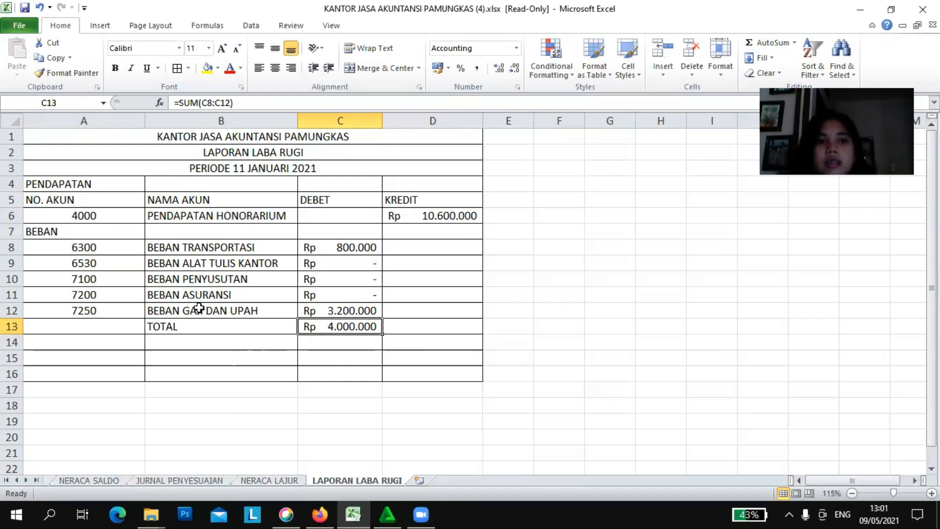
Enter the label LABA BERSIH in cell B14 below the TOTAL row.
{"action": "left_click", "coordinate": [176, 343]}
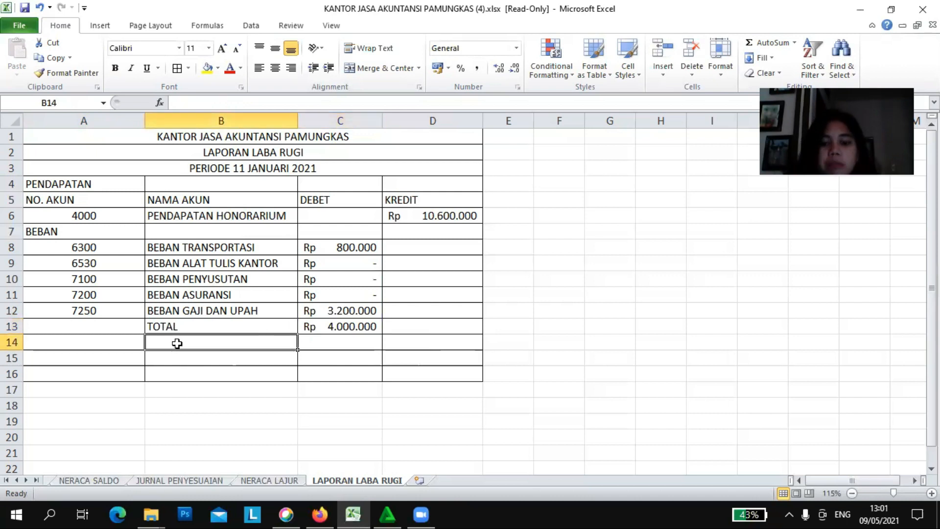
{"action": "type", "text": "LA"}
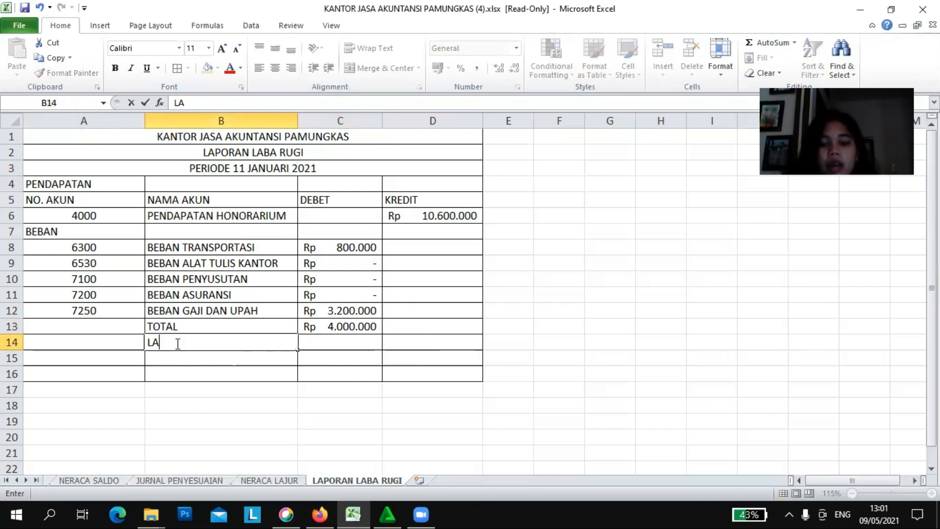
{"action": "type", "text": "PO"}
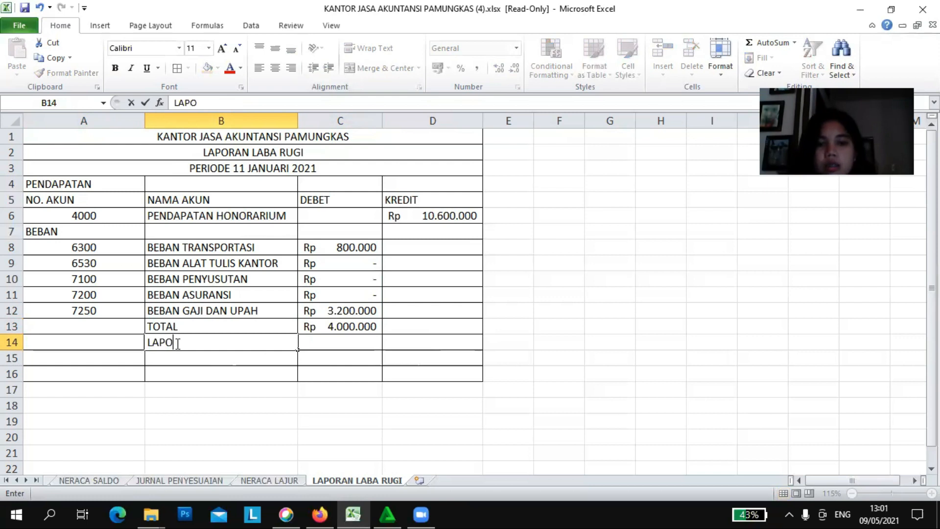
{"action": "key", "text": "BackSpace"}
{"action": "key", "text": "BackSpace"}
{"action": "type", "text": "BA "}
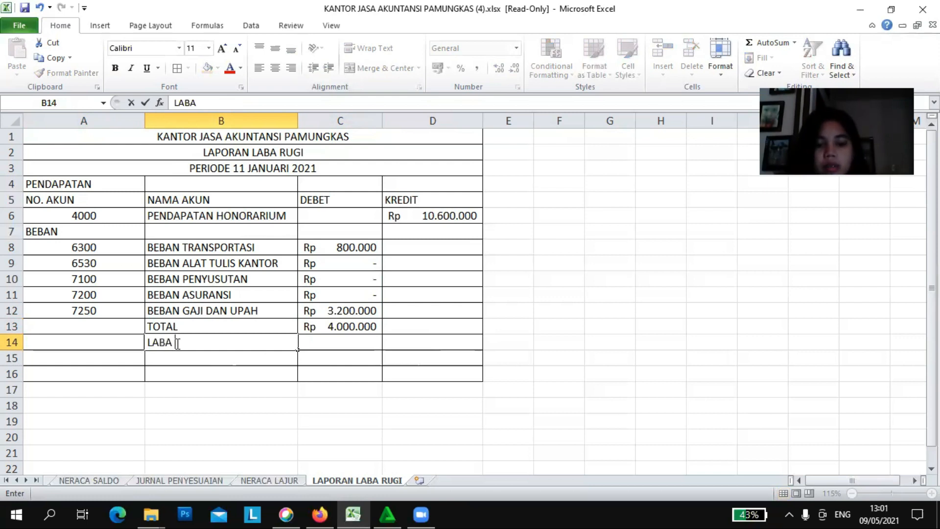
{"action": "type", "text": "BERSIH"}
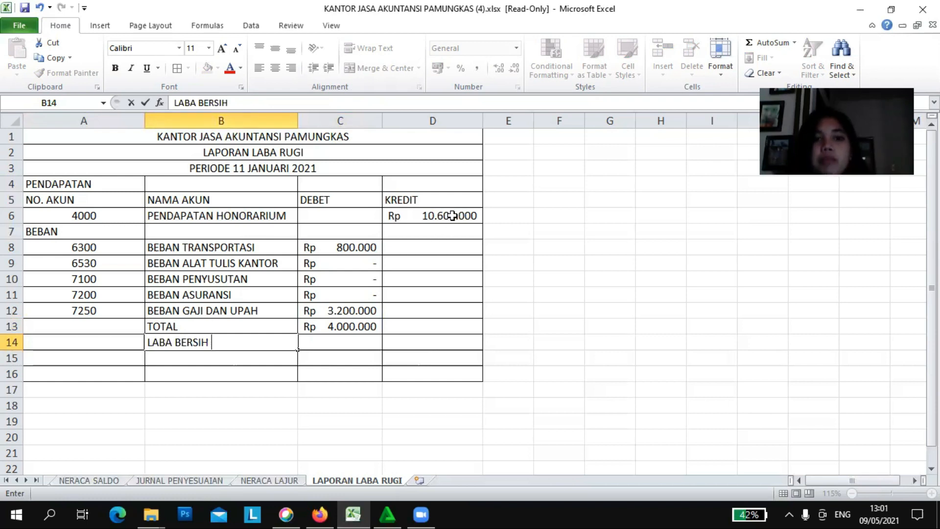
Enter the net profit amount 6.600.000 in cell C14.
{"action": "left_click", "coordinate": [339, 339]}
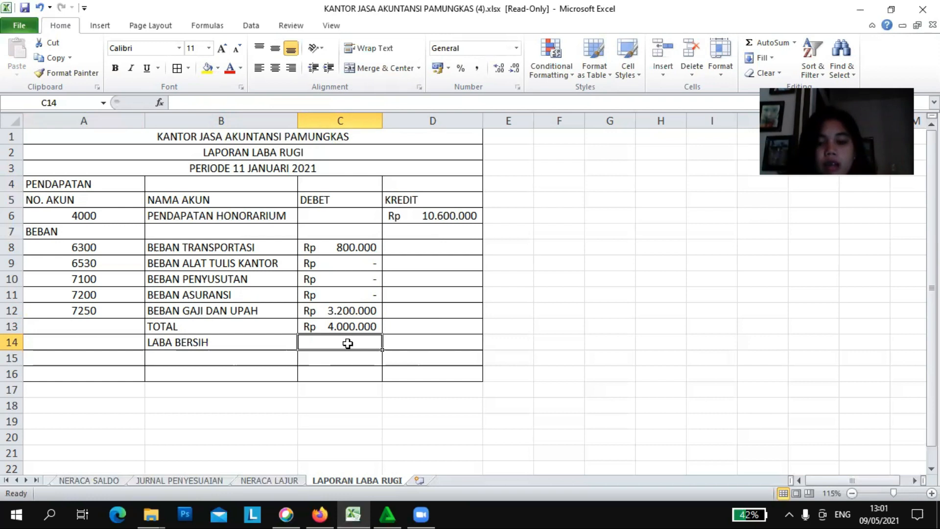
{"action": "type", "text": "4"}
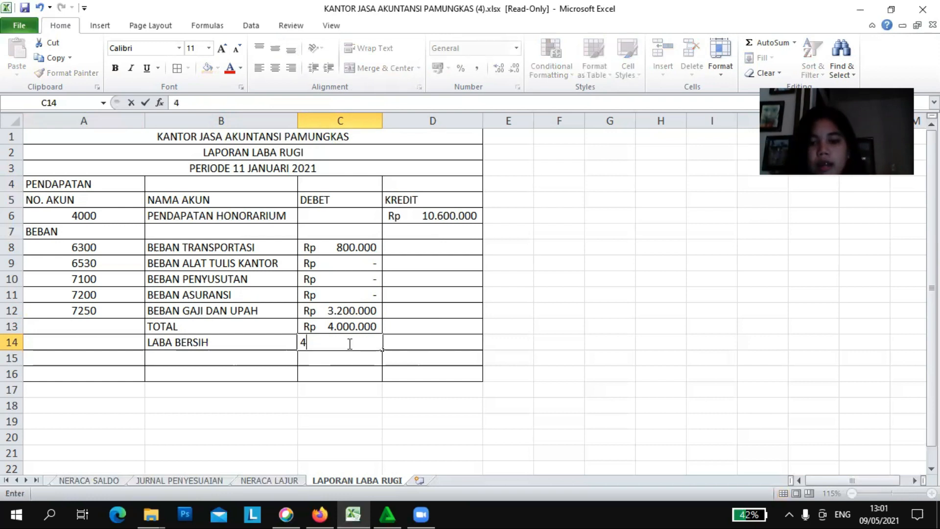
{"action": "key", "text": "BackSpace"}
{"action": "type", "text": "6"}
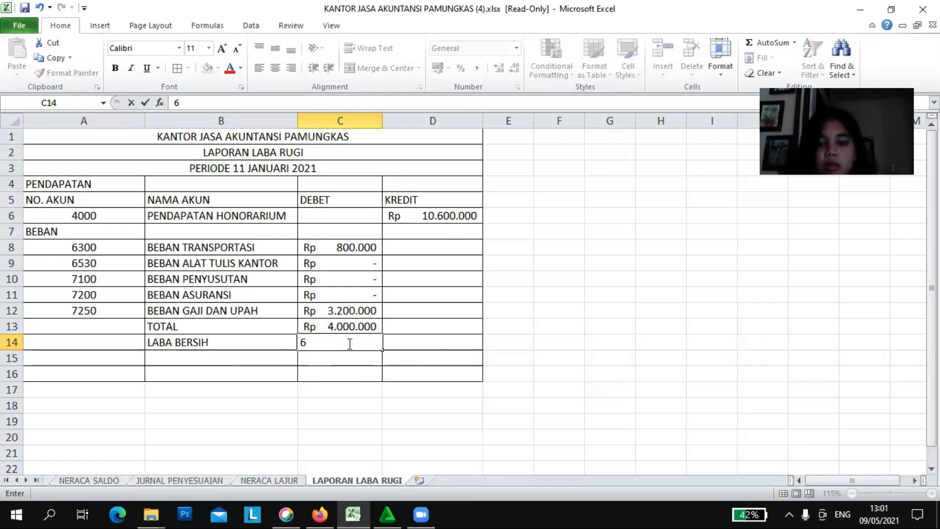
{"action": "type", "text": "."}
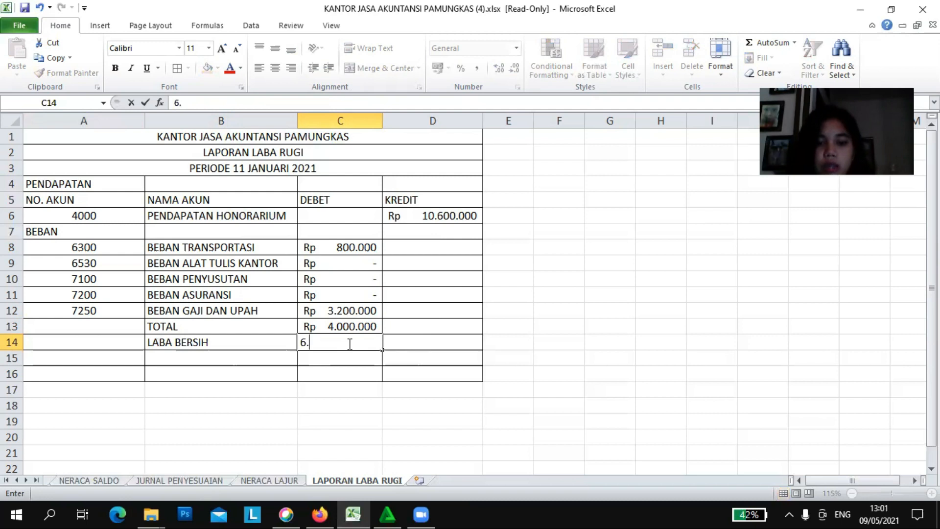
{"action": "type", "text": "600.000"}
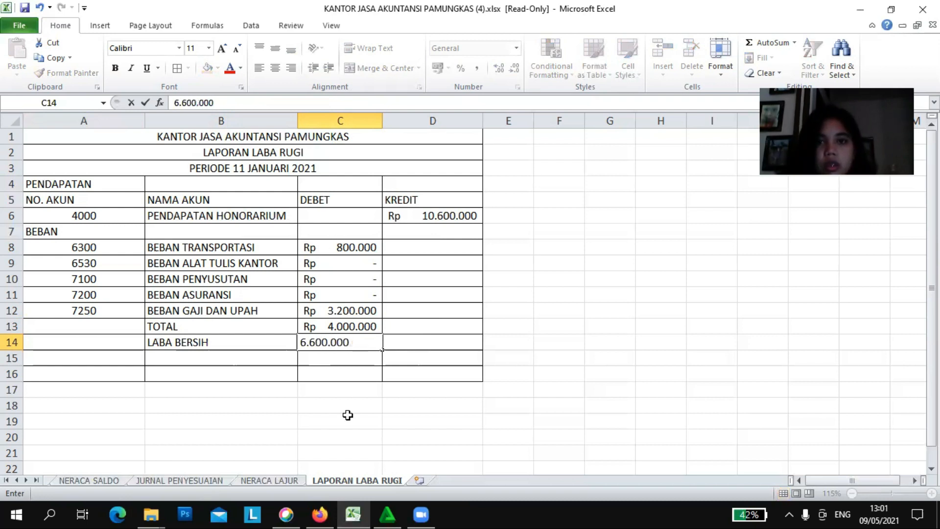
{"action": "key", "text": "Return"}
Apply the Accounting number format to the LABA BERSIH amount in C14.
{"action": "left_click", "coordinate": [349, 337]}
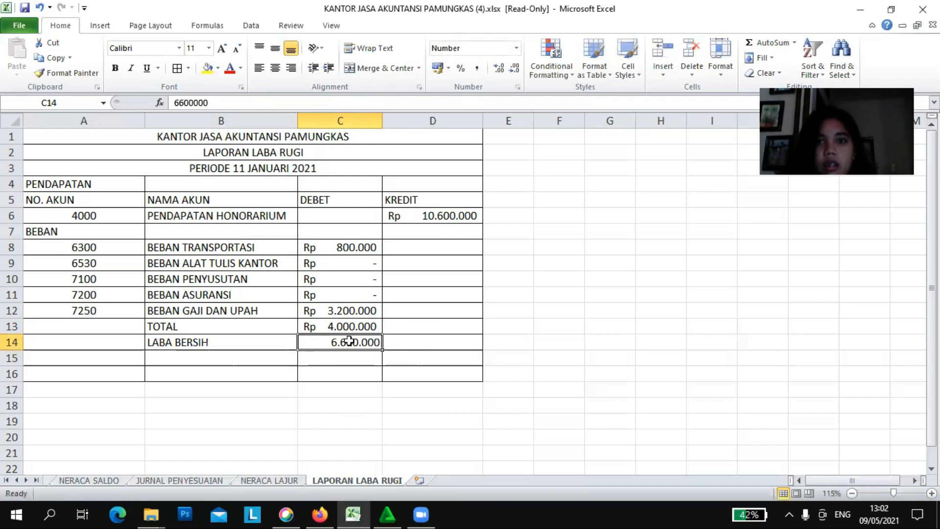
{"action": "left_click", "coordinate": [516, 48]}
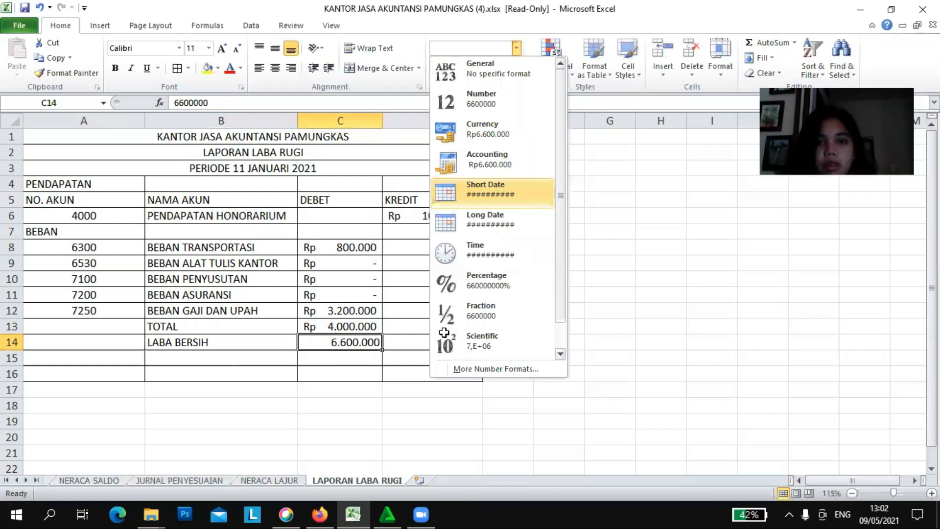
{"action": "left_click", "coordinate": [502, 166]}
Delete the unused table cells A15:D16 below the LABA BERSIH row, shifting cells left.
{"action": "left_click_drag", "start_coordinate": [96, 379], "coordinate": [91, 363]}
{"action": "right_click", "coordinate": [91, 362]}
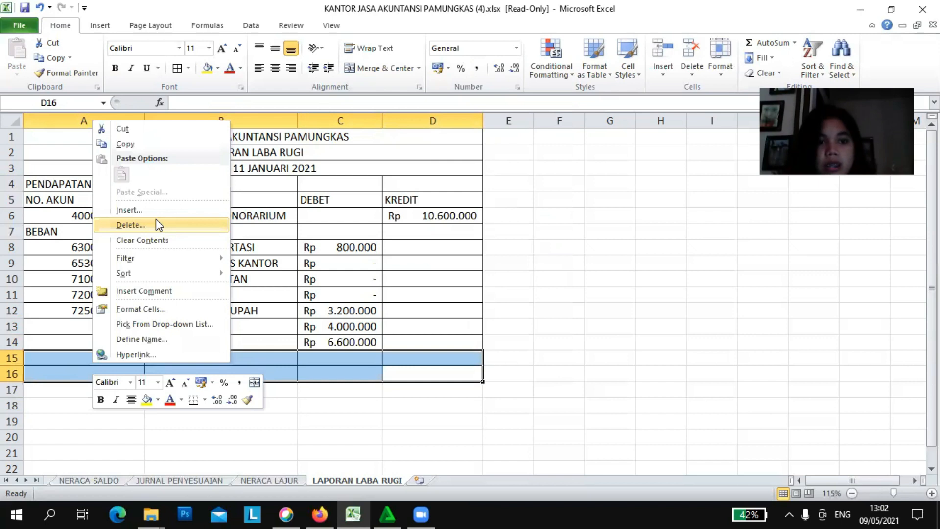
{"action": "left_click", "coordinate": [155, 221]}
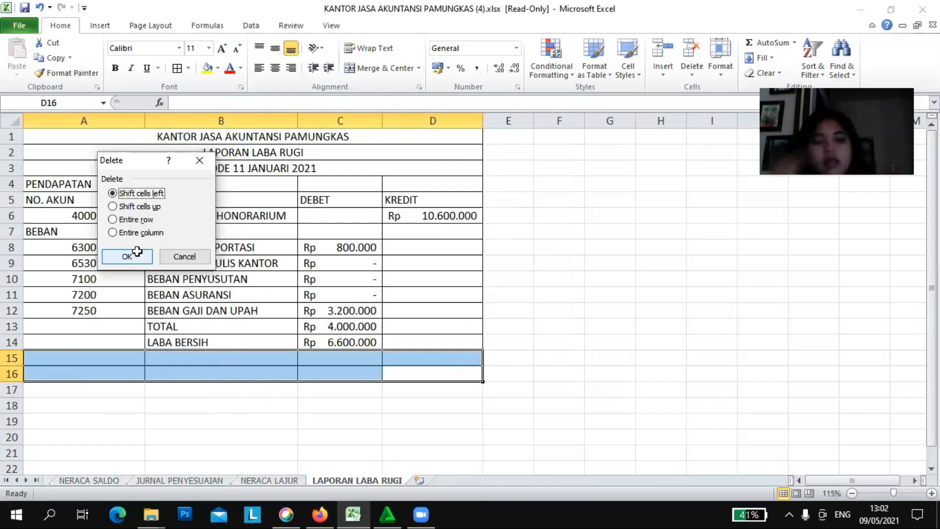
{"action": "left_click", "coordinate": [131, 254]}
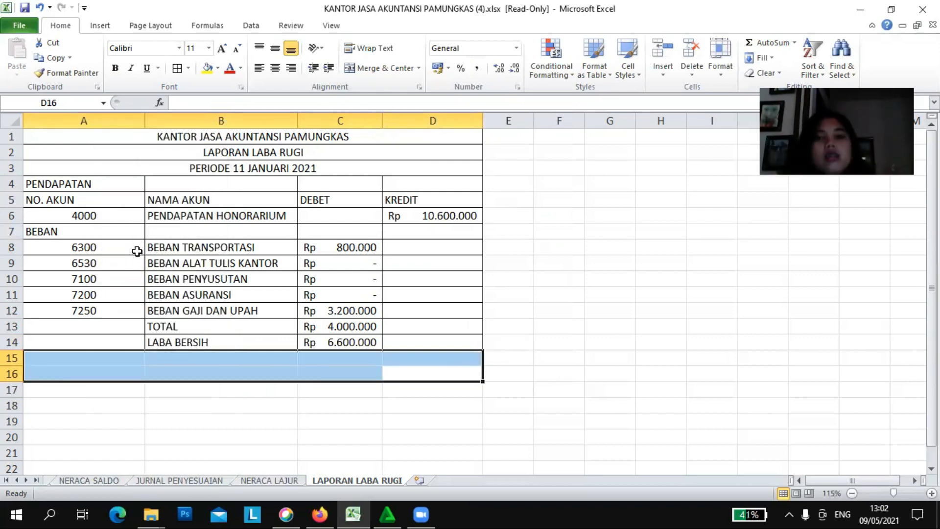
{"action": "left_click", "coordinate": [318, 400]}
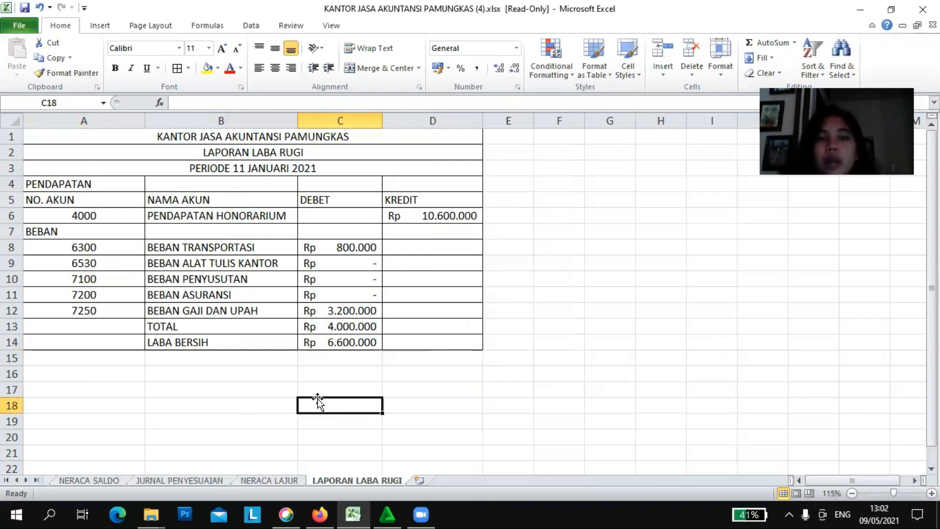
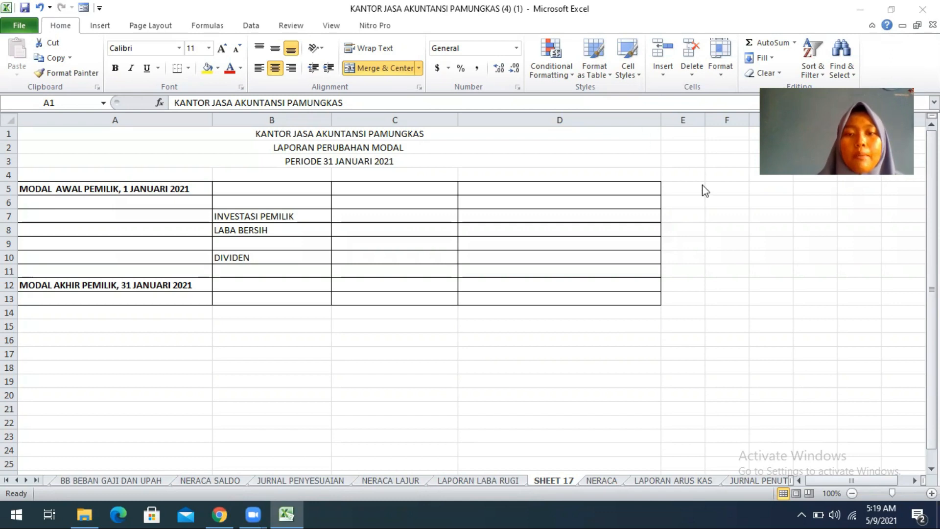
Rename the SHEET 17 worksheet, starting the new name with LAPORAN.
{"action": "right_click", "coordinate": [565, 480]}
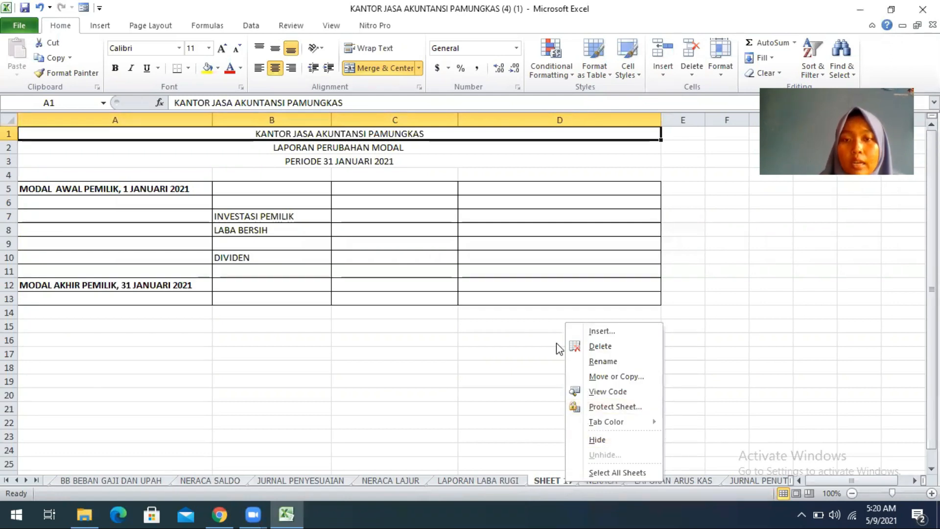
{"action": "left_click", "coordinate": [591, 362]}
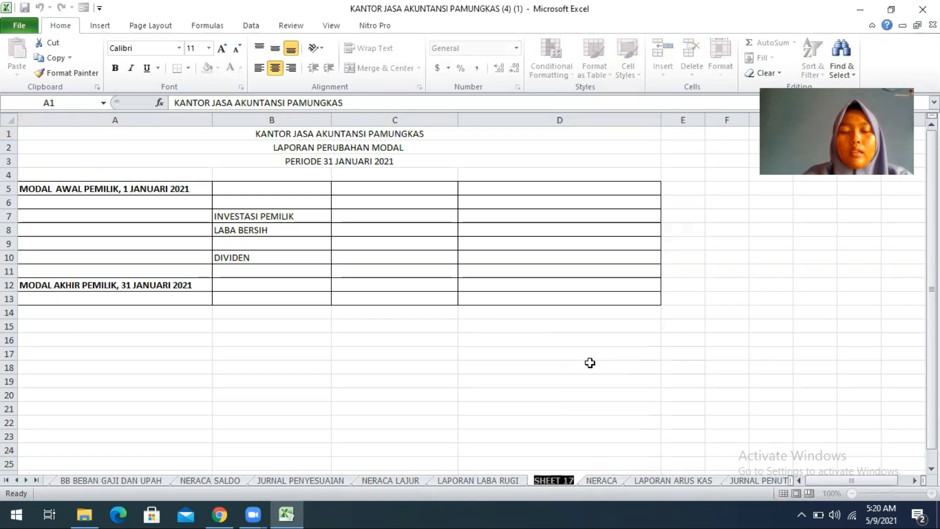
{"action": "key", "text": "BackSpace"}
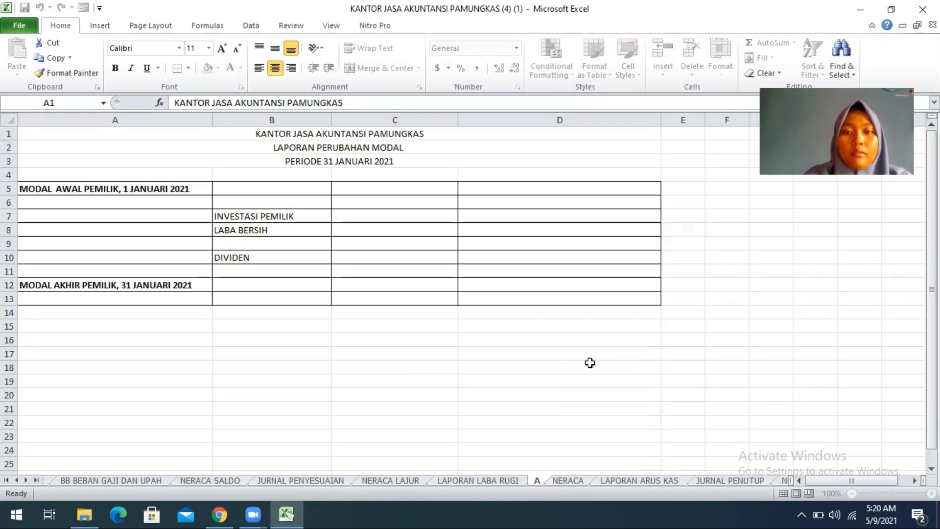
{"action": "type", "text": "LAPORAN"}
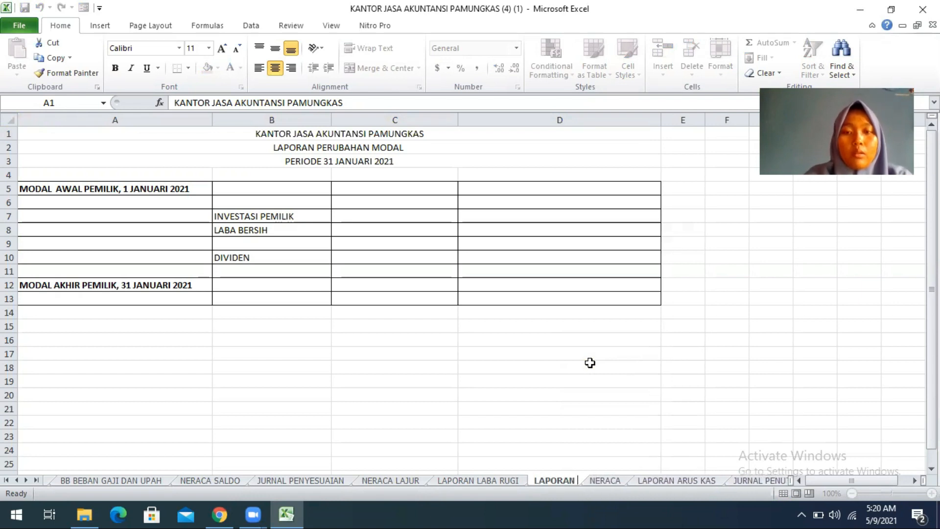
Finish renaming the current sheet as LAPORAN PERUBAHAN MODAL.
{"action": "type", "text": " PERUBAHAN"}
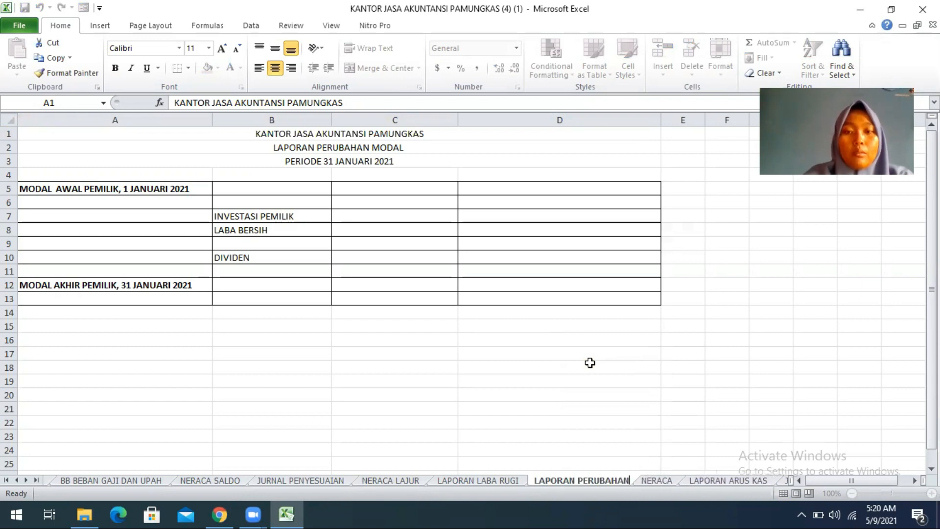
{"action": "type", "text": " MODAL"}
{"action": "key", "text": "Return"}
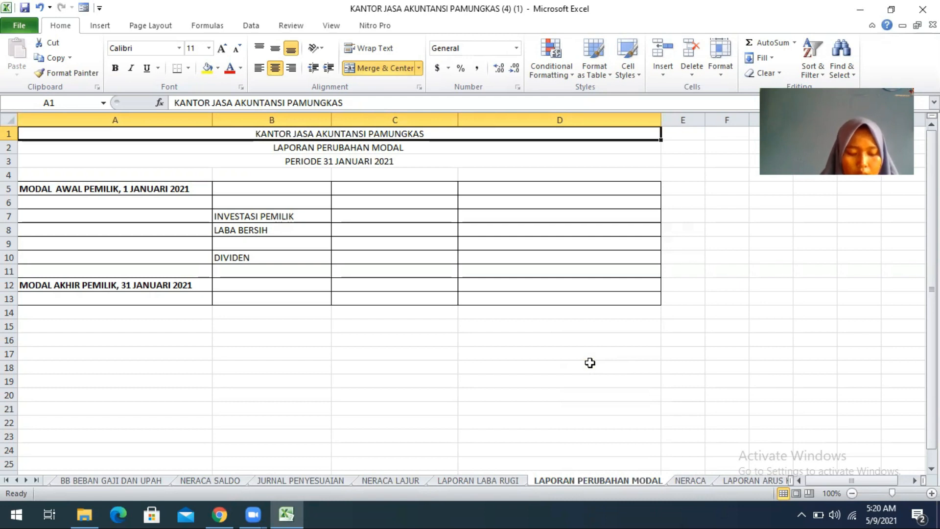
Enter 0 as the opening capital in D5 and link INVESTASI PEMILIK in C7 to NERACA SALDO cell D15, the MODAL PEMILIK credit.
{"action": "left_click", "coordinate": [560, 193]}
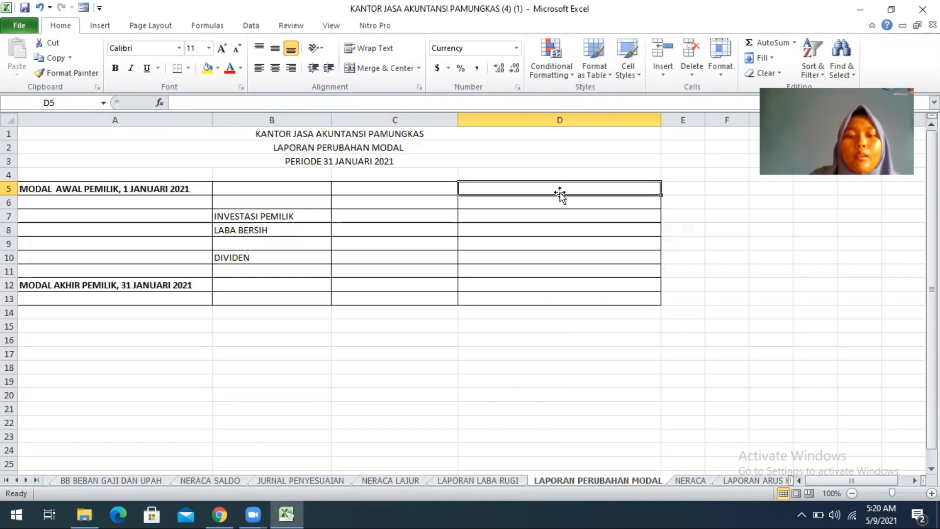
{"action": "type", "text": "0"}
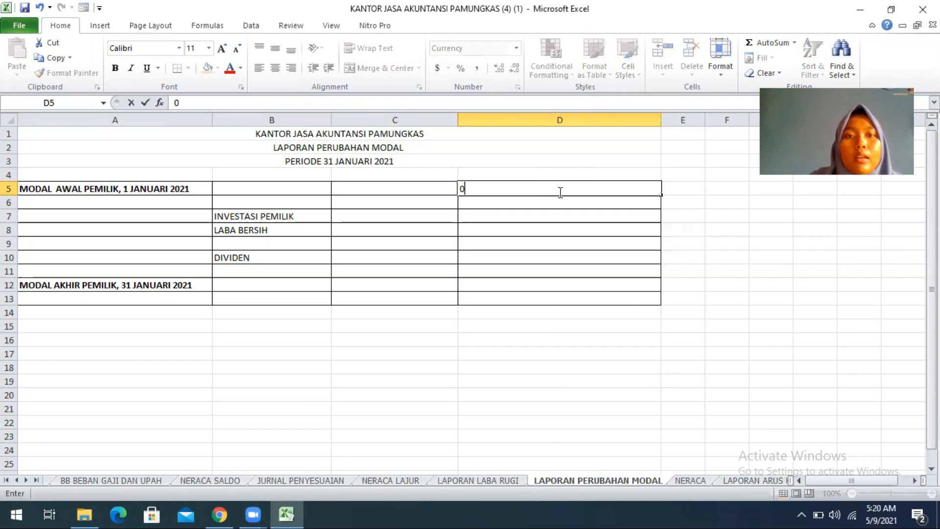
{"action": "left_click", "coordinate": [407, 213]}
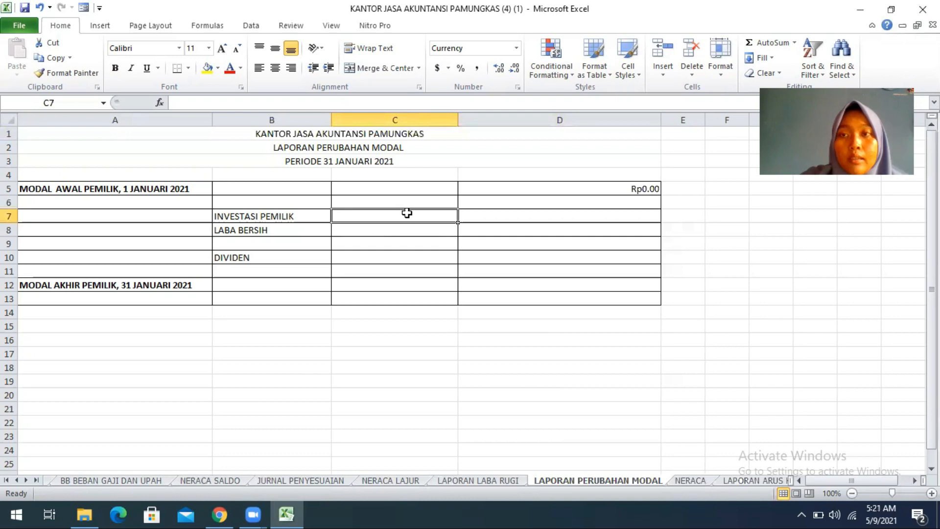
{"action": "type", "text": "="}
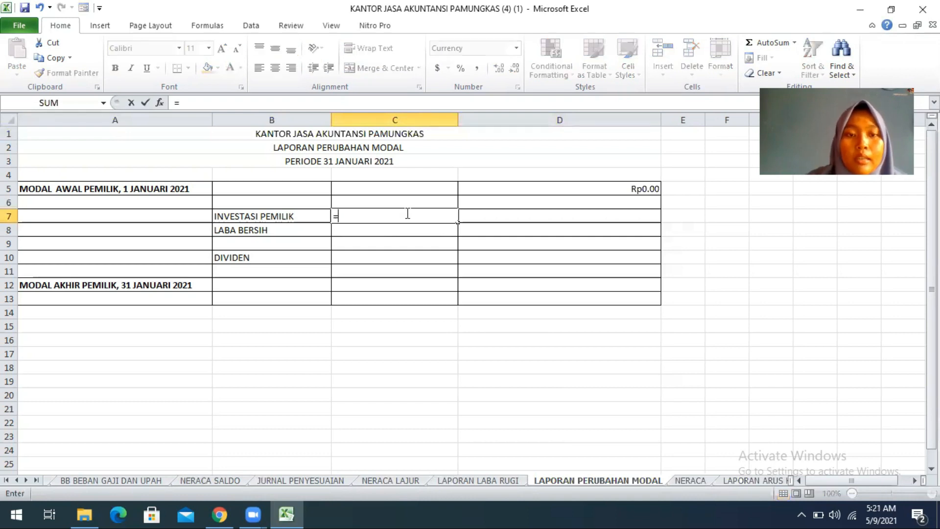
{"action": "left_click", "coordinate": [225, 483]}
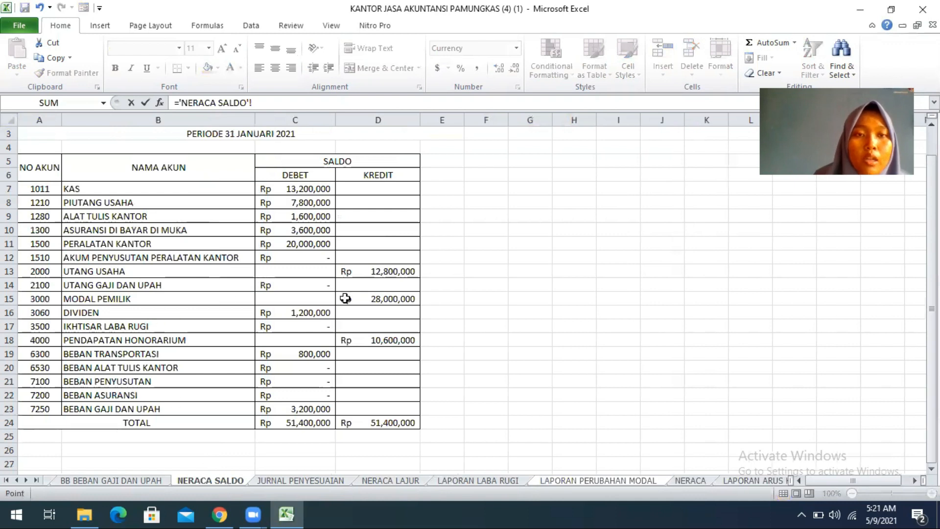
{"action": "left_click", "coordinate": [369, 300]}
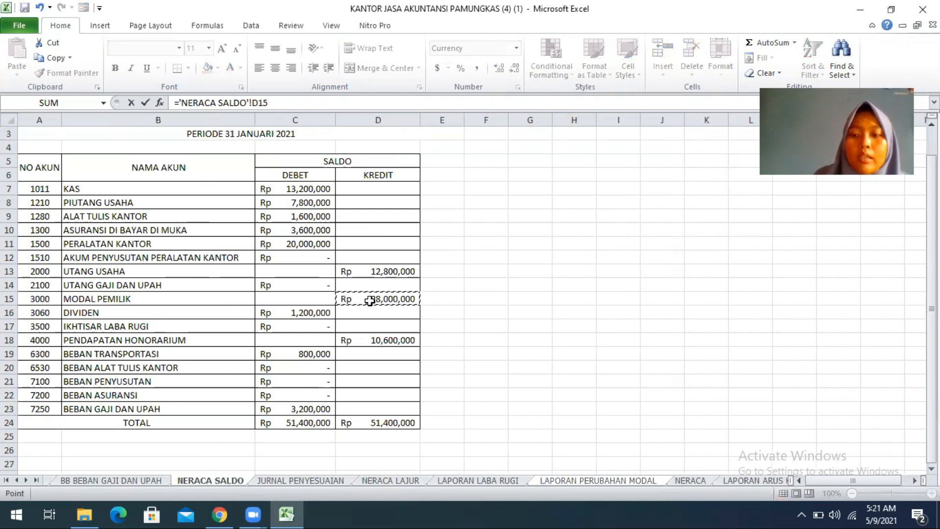
{"action": "key", "text": "Return"}
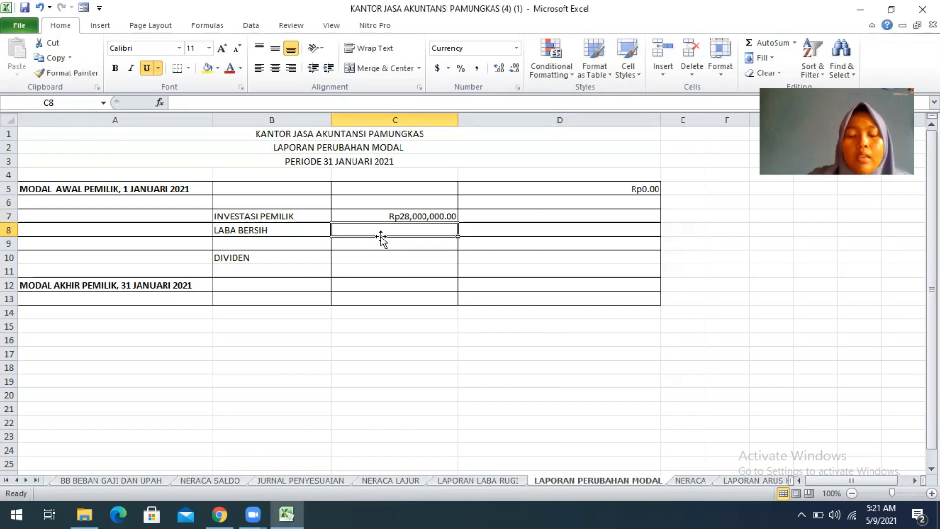
Link the LABA BERSIH amount in C8 to the net profit in cell D15 of the LAPORAN LABA RUGI sheet.
{"action": "type", "text": "="}
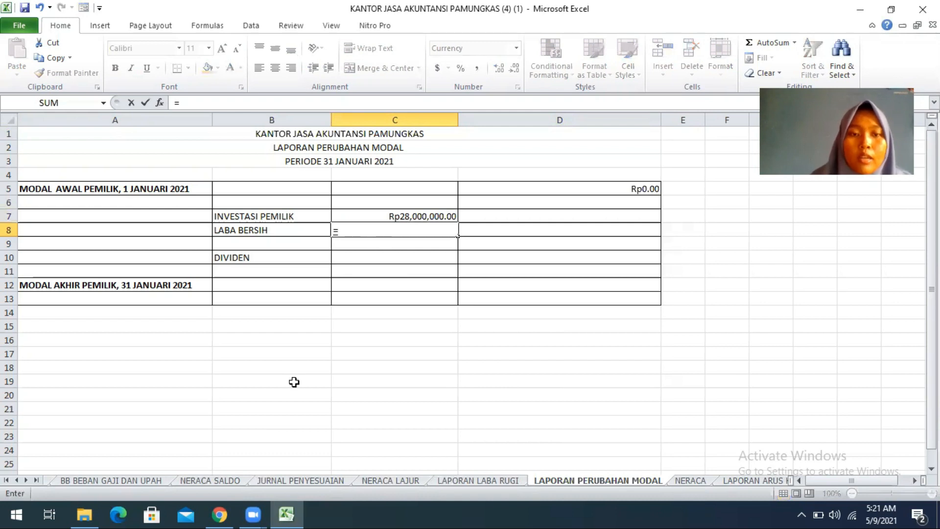
{"action": "left_click", "coordinate": [497, 481]}
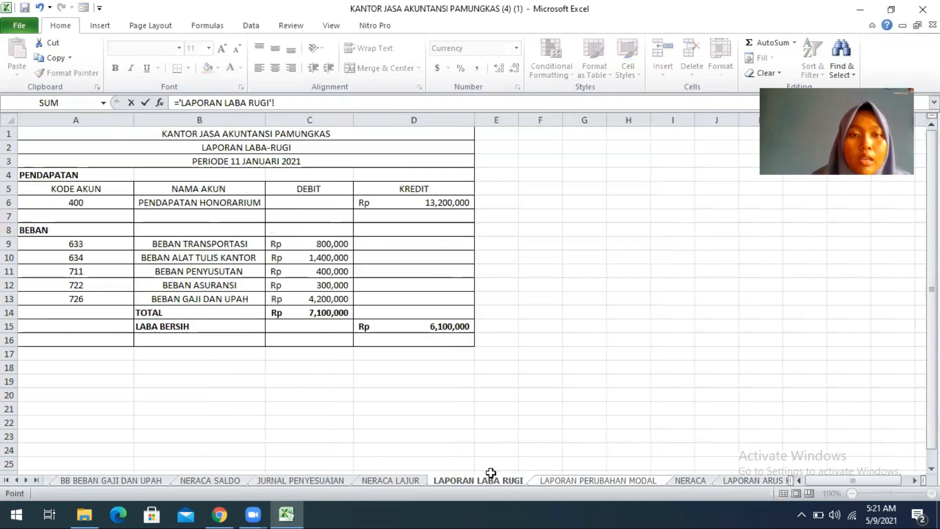
{"action": "left_click", "coordinate": [402, 326]}
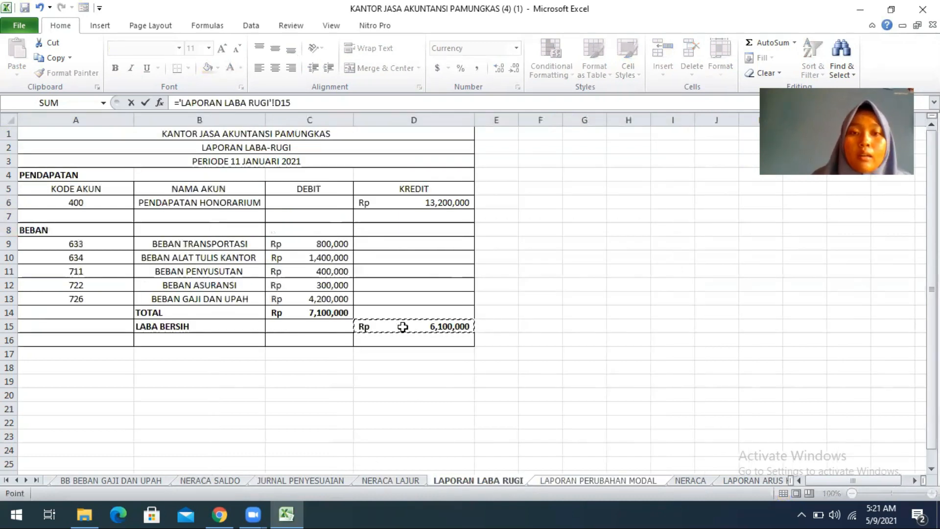
{"action": "key", "text": "Return"}
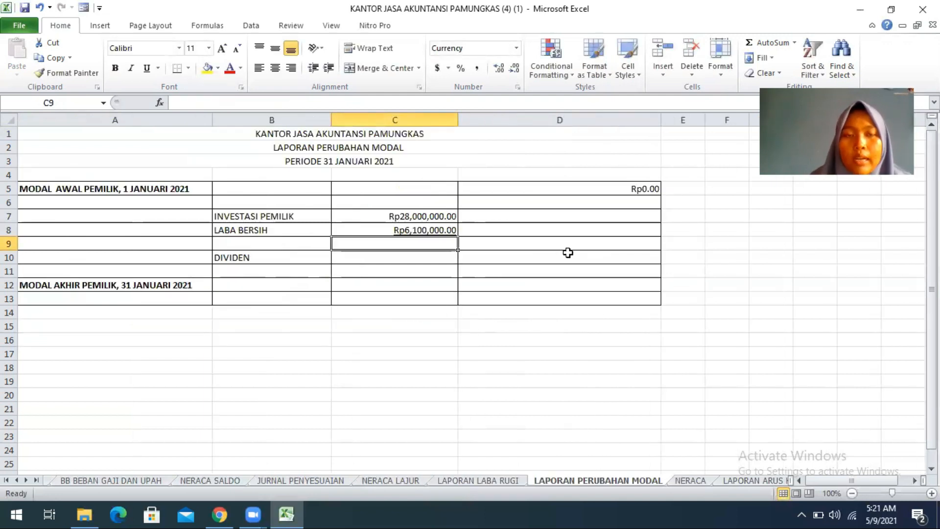
Total the owner's investment and net profit in D9 with =SUM(C7:C8).
{"action": "left_click", "coordinate": [548, 245]}
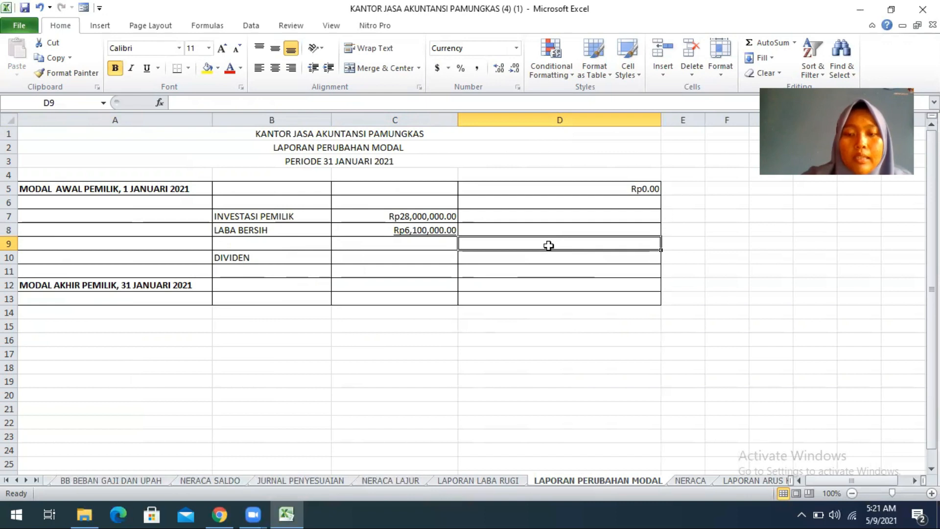
{"action": "type", "text": "=SUM"}
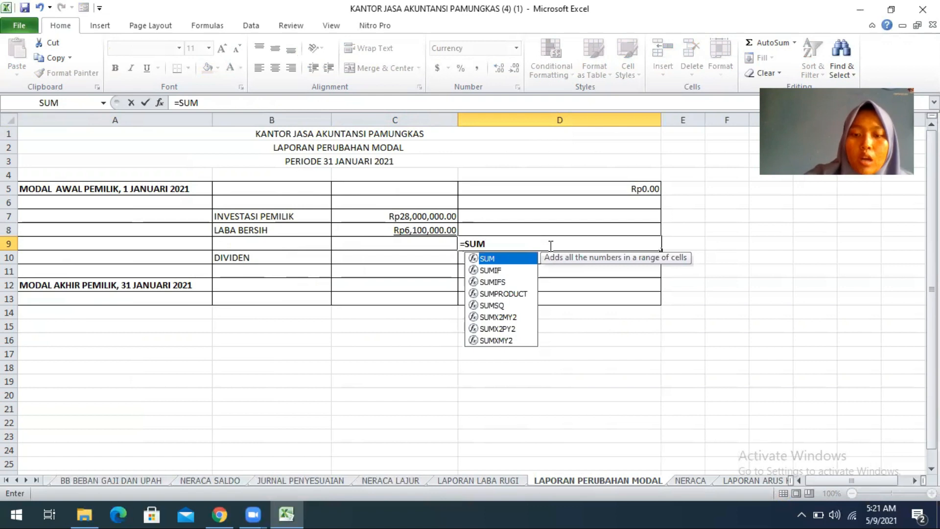
{"action": "type", "text": "("}
{"action": "left_click", "coordinate": [402, 220]}
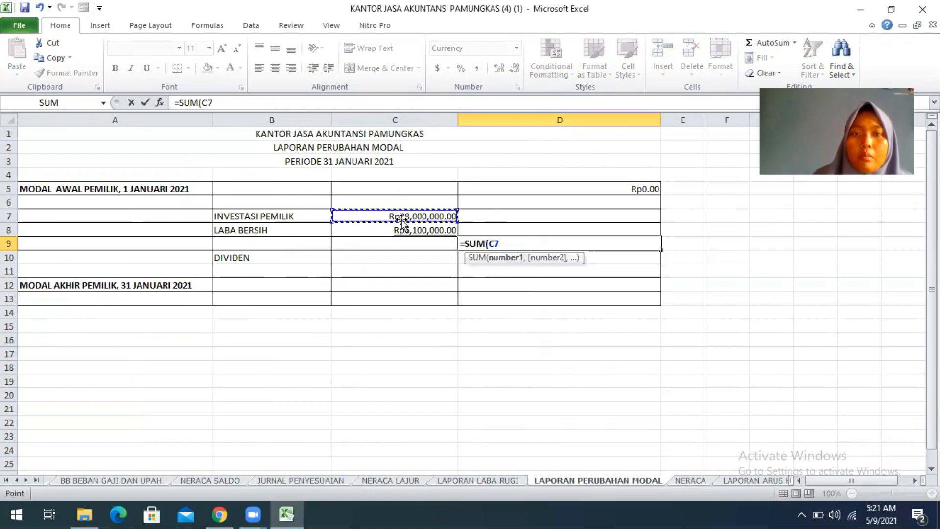
{"action": "key", "text": "shift+Down"}
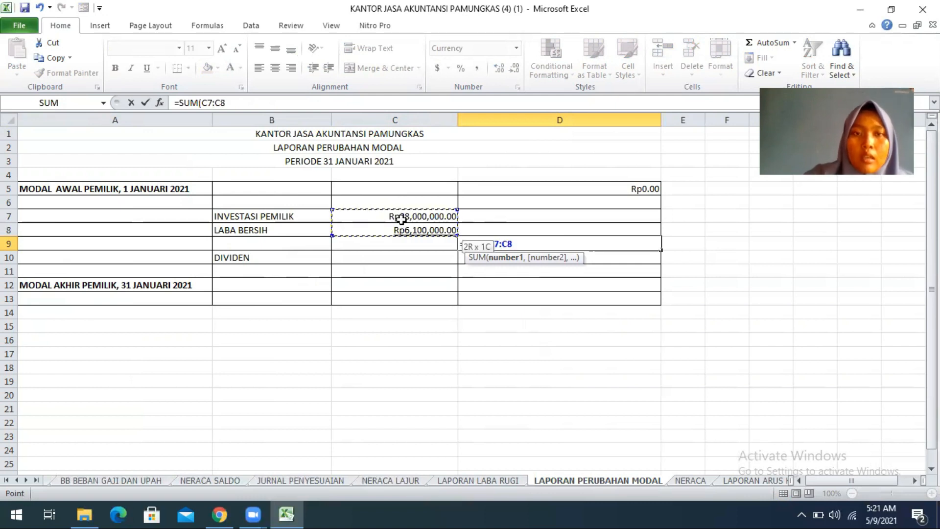
{"action": "type", "text": ")"}
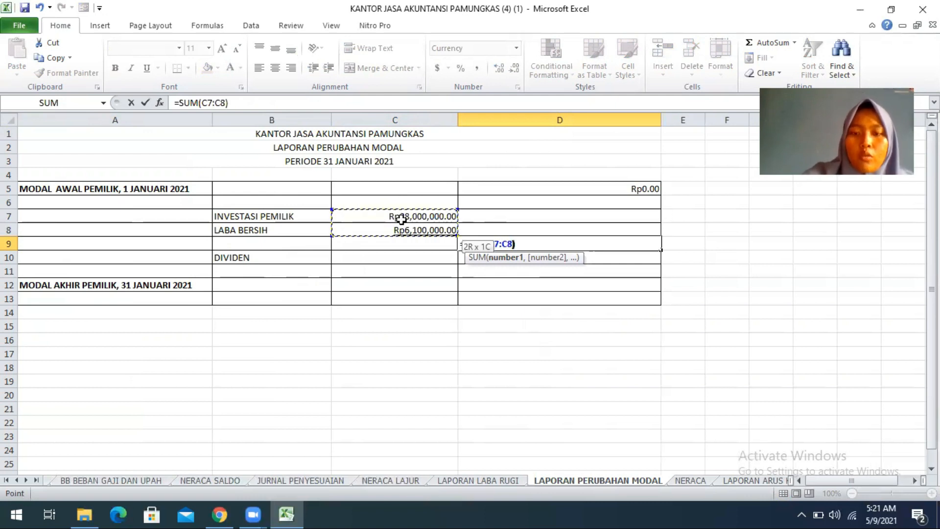
{"action": "key", "text": "Return"}
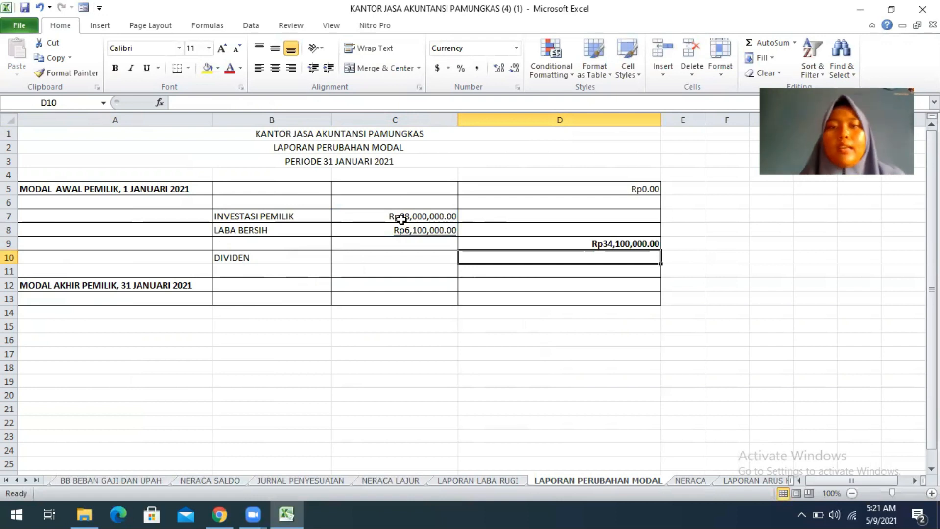
Underline the DIVIDEN amount cell C10 and link it to the DIVIDEN debit balance in cell C16 of the NERACA SALDO sheet.
{"action": "left_click", "coordinate": [388, 258]}
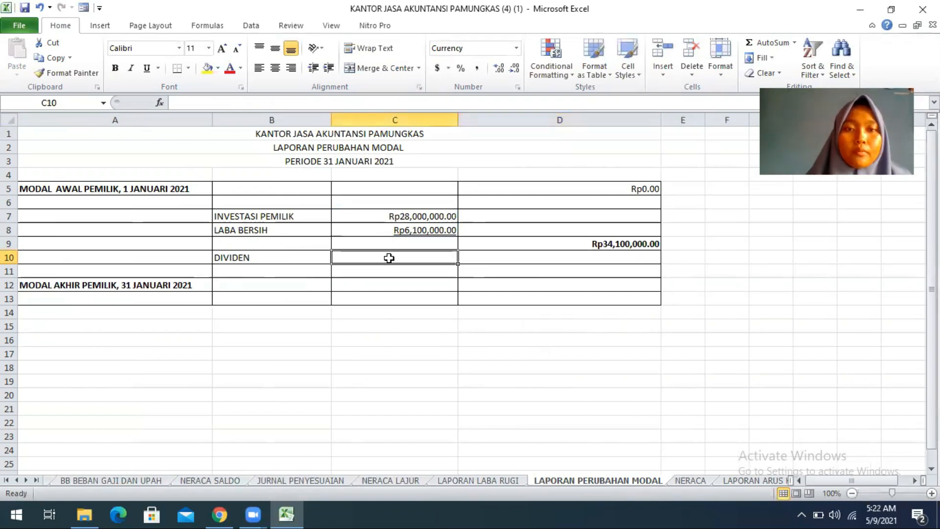
{"action": "key", "text": "ctrl+u"}
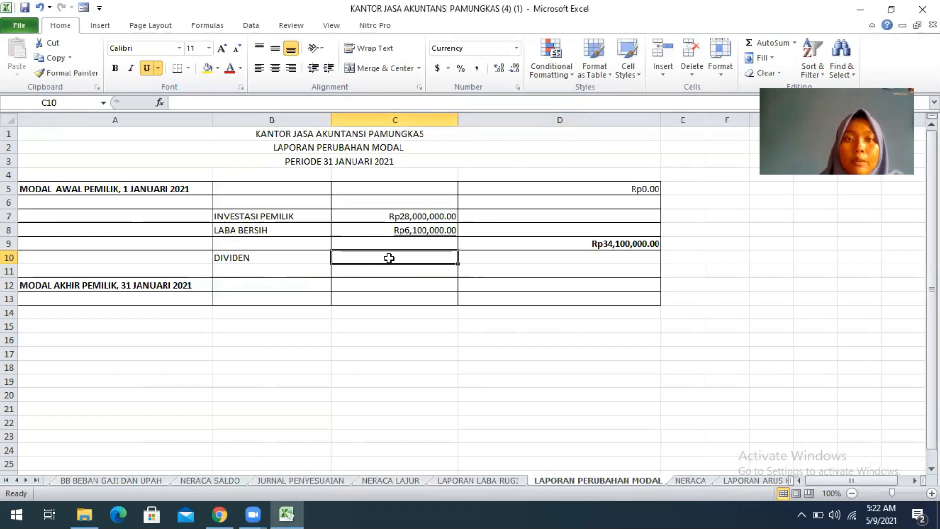
{"action": "left_click", "coordinate": [518, 248]}
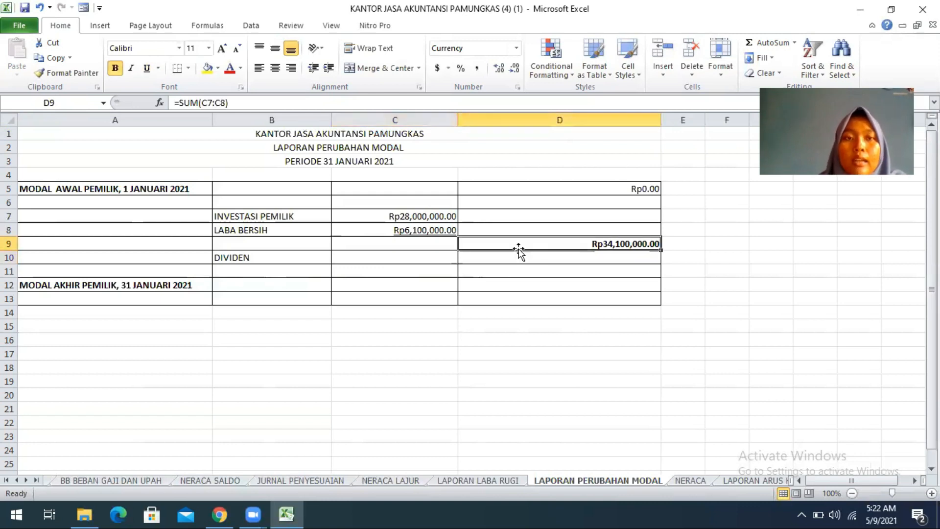
{"action": "left_click", "coordinate": [417, 260]}
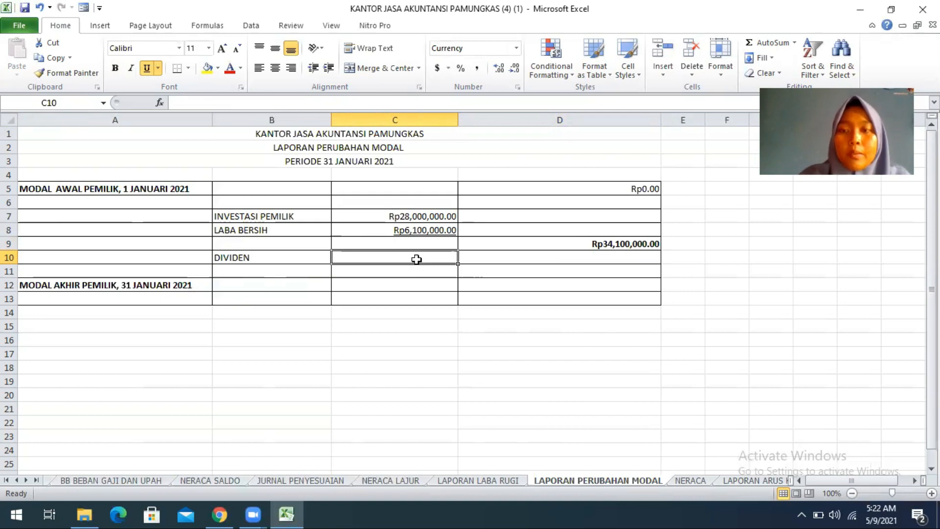
{"action": "type", "text": "="}
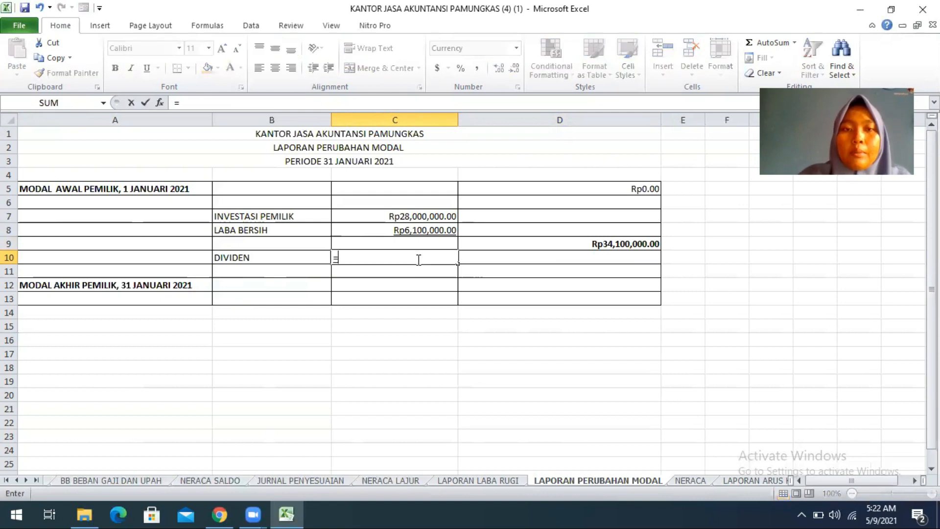
{"action": "left_click", "coordinate": [216, 479]}
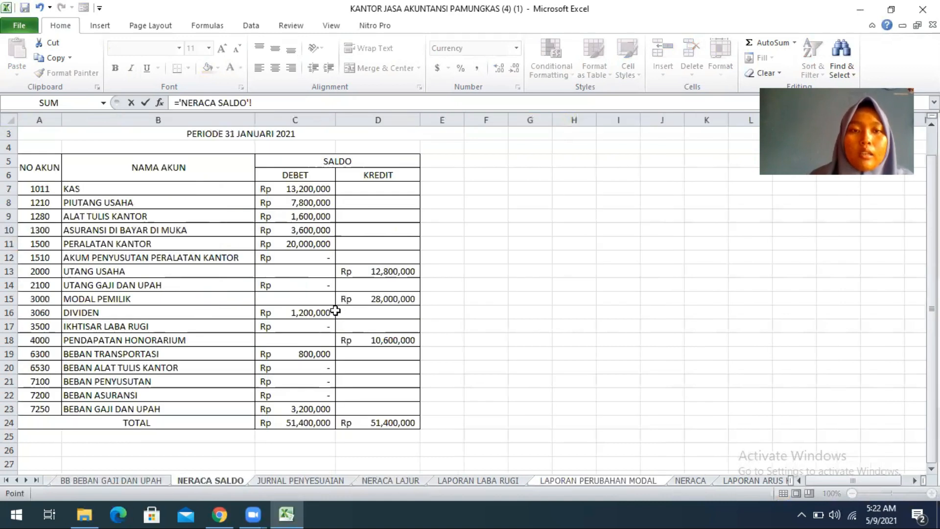
{"action": "left_click", "coordinate": [321, 313]}
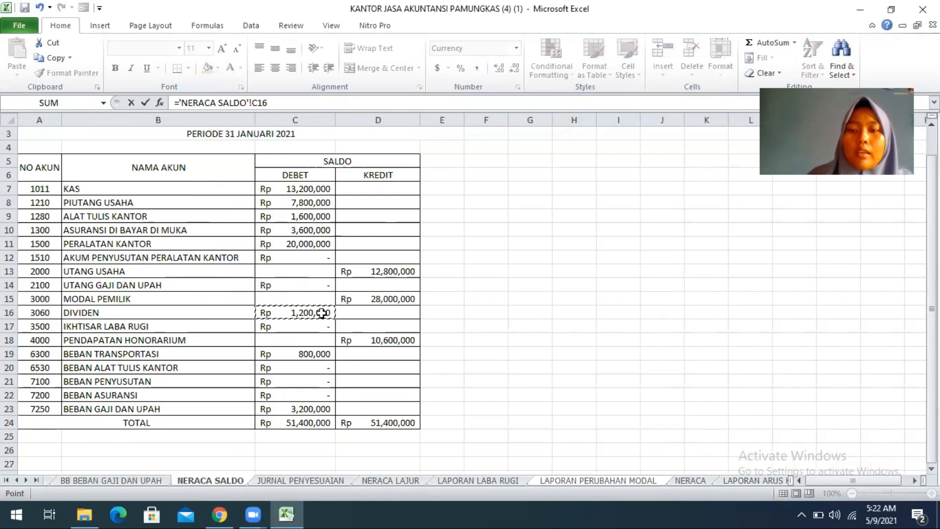
{"action": "key", "text": "Return"}
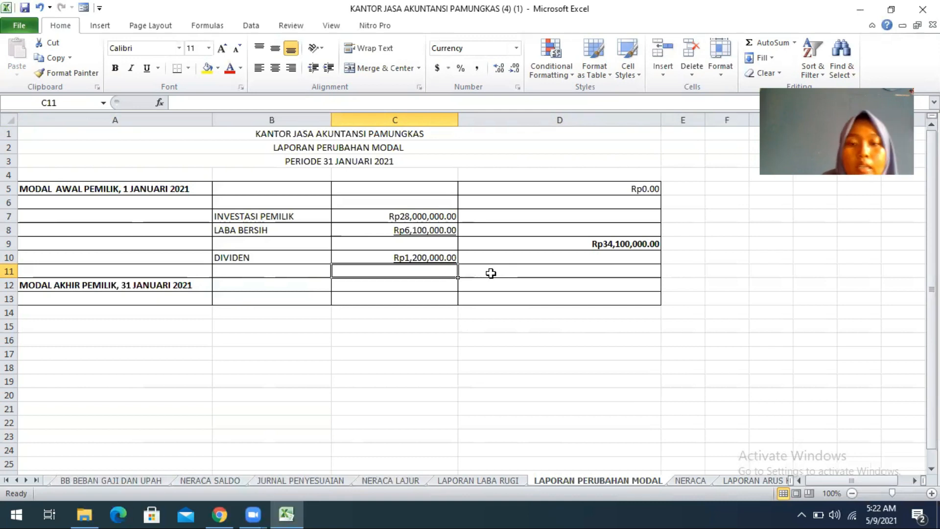
Subtract the dividend from the investment and profit total in C11 with the formula =D9-C10.
{"action": "type", "text": "="}
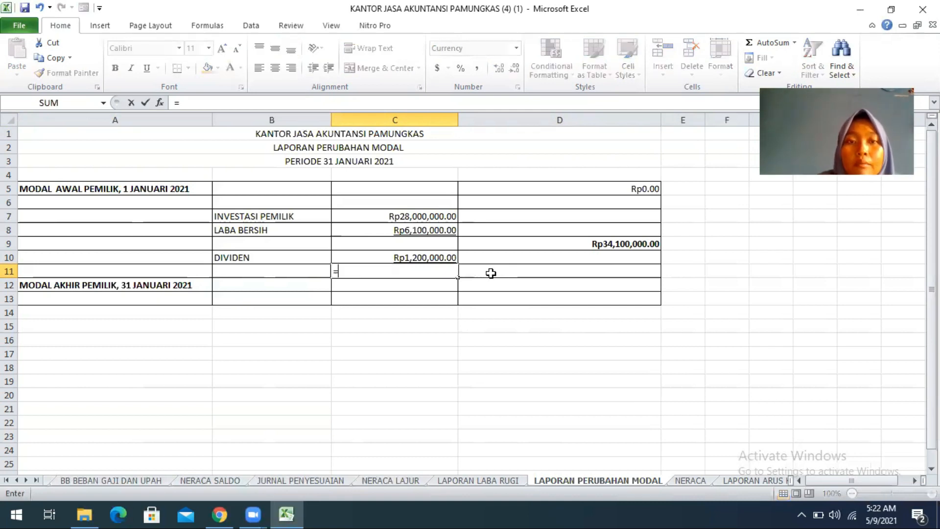
{"action": "left_click", "coordinate": [553, 245]}
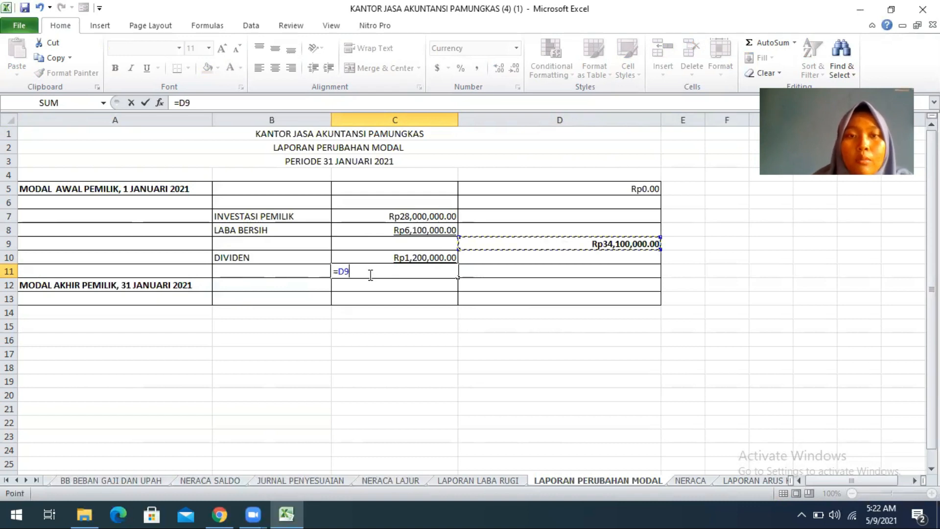
{"action": "type", "text": "-"}
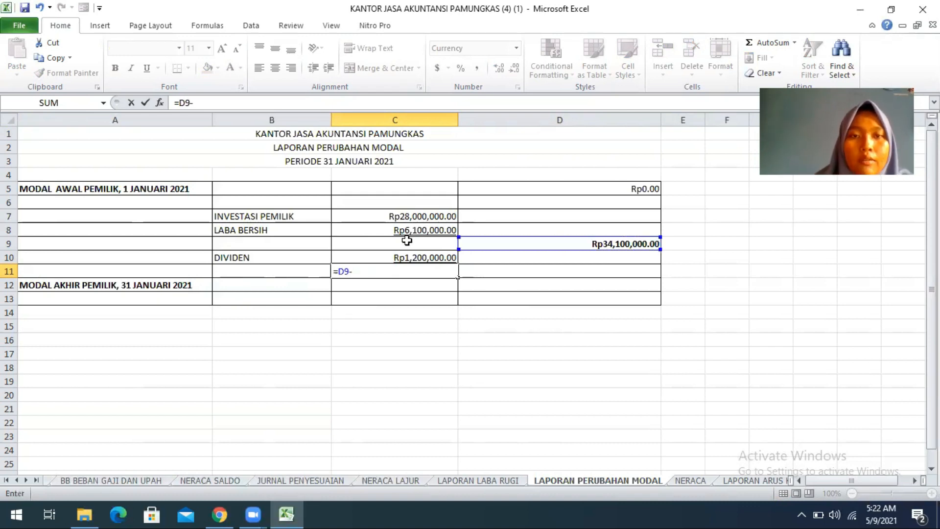
{"action": "left_click", "coordinate": [402, 255]}
{"action": "key", "text": "Return"}
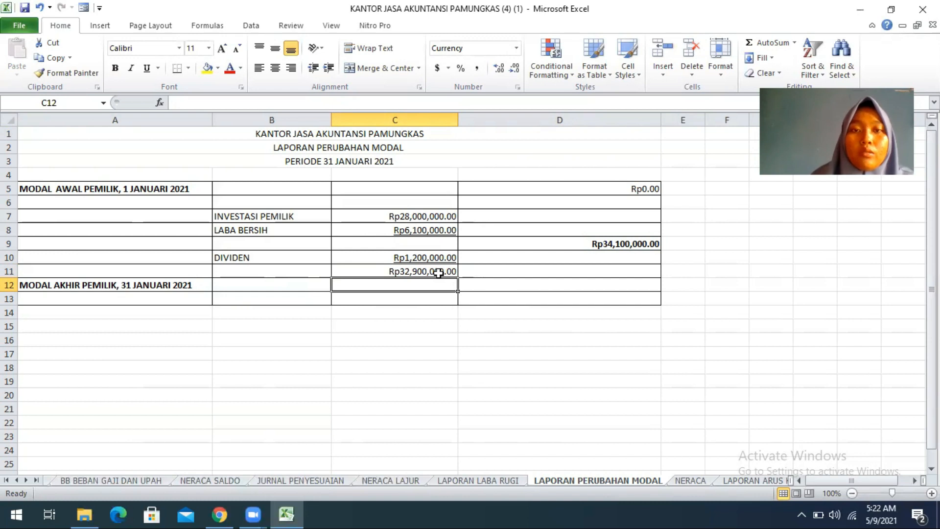
Set the MODAL AKHIR PEMILIK amount in D12 to the result in C11 with the formula =C11.
{"action": "left_click", "coordinate": [512, 286]}
{"action": "type", "text": "="}
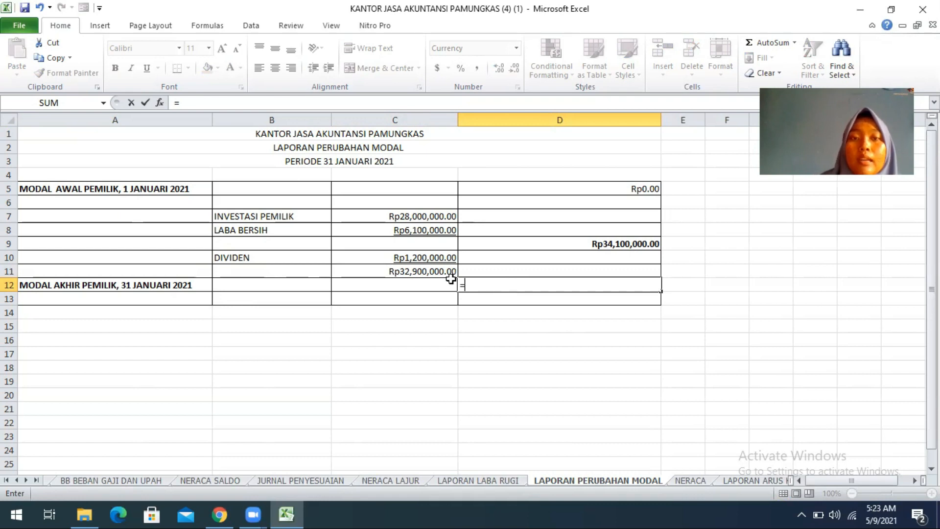
{"action": "left_click", "coordinate": [434, 272]}
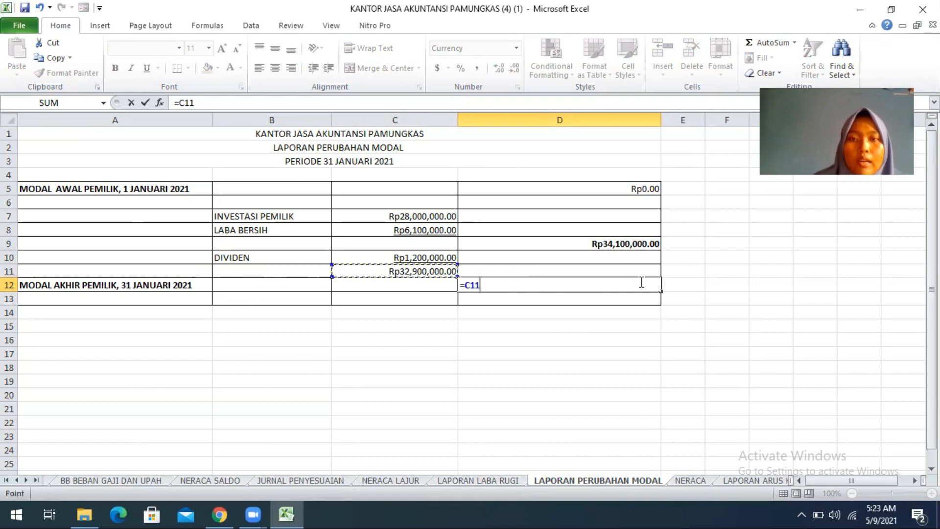
{"action": "key", "text": "Return"}
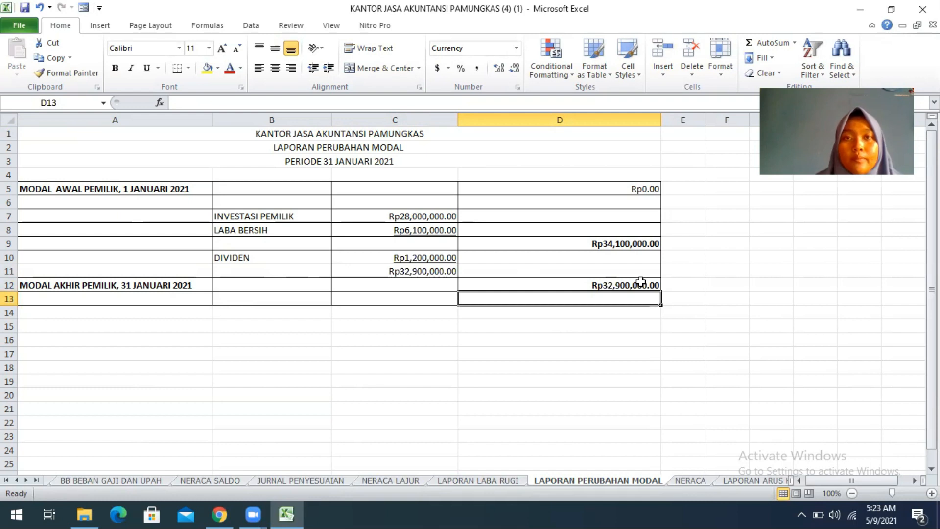
{"action": "left_click", "coordinate": [498, 73]}
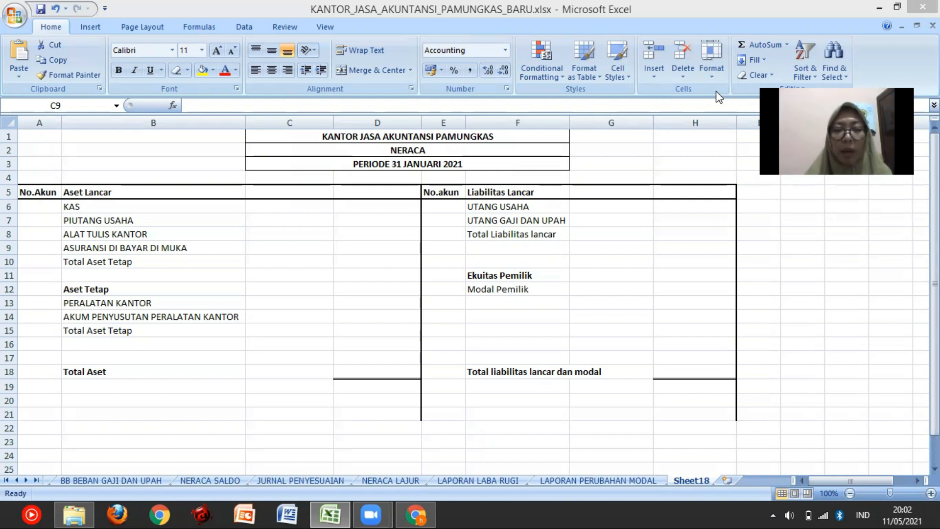
Rename the sheet Sheet18 as "laporan neraca".
{"action": "left_click", "coordinate": [694, 479]}
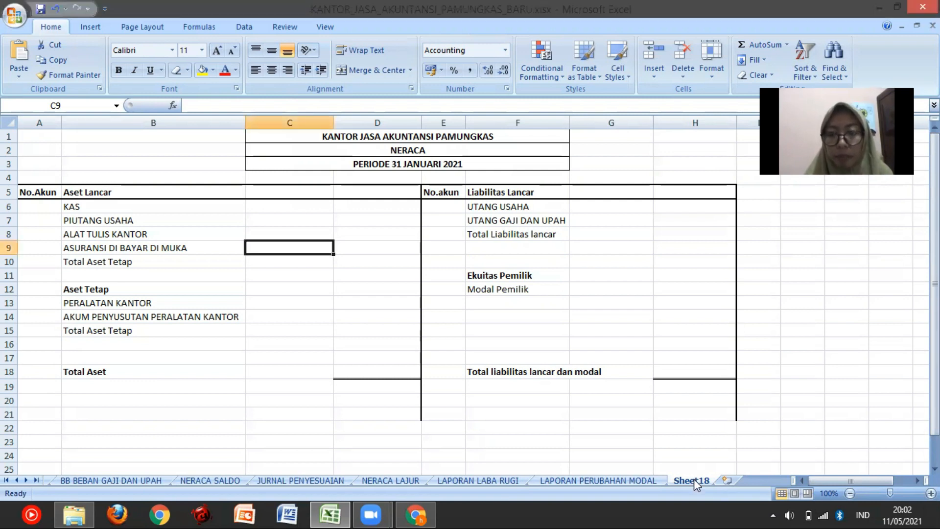
{"action": "right_click", "coordinate": [694, 478]}
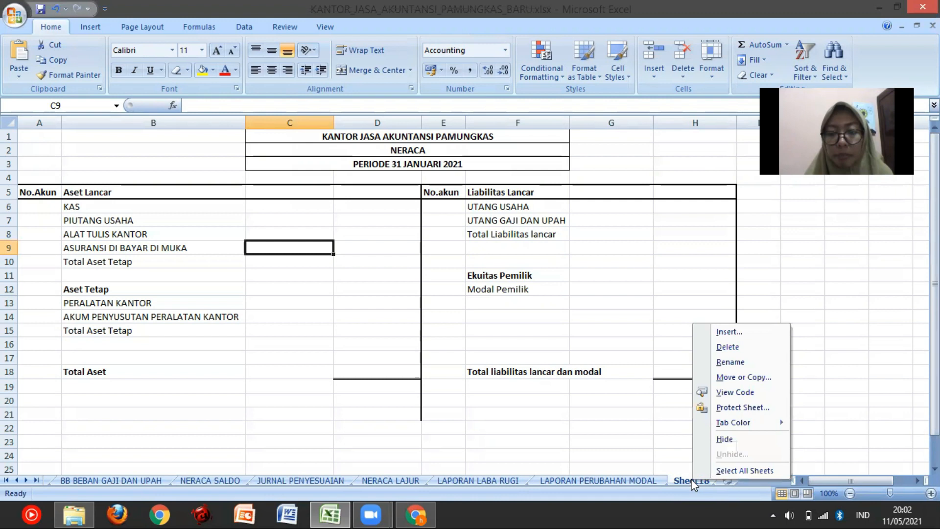
{"action": "left_click", "coordinate": [732, 361]}
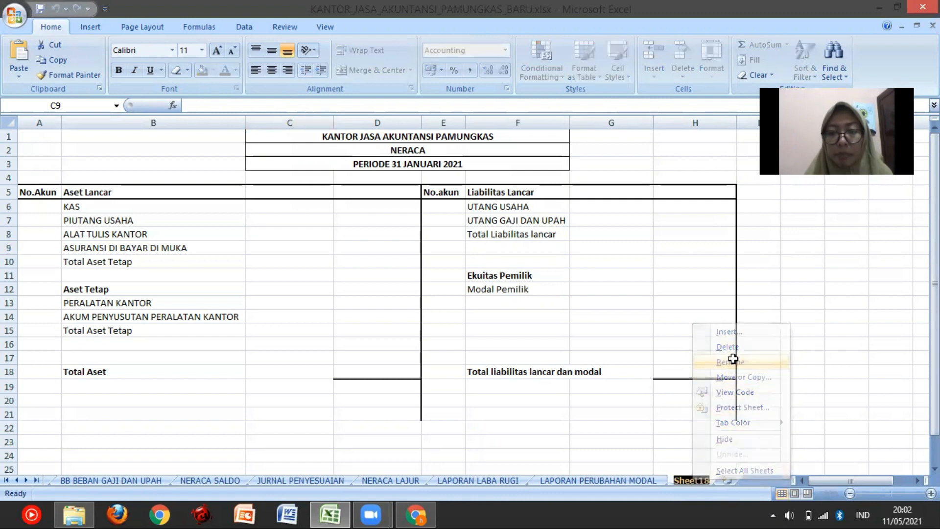
{"action": "key", "text": "BackSpace"}
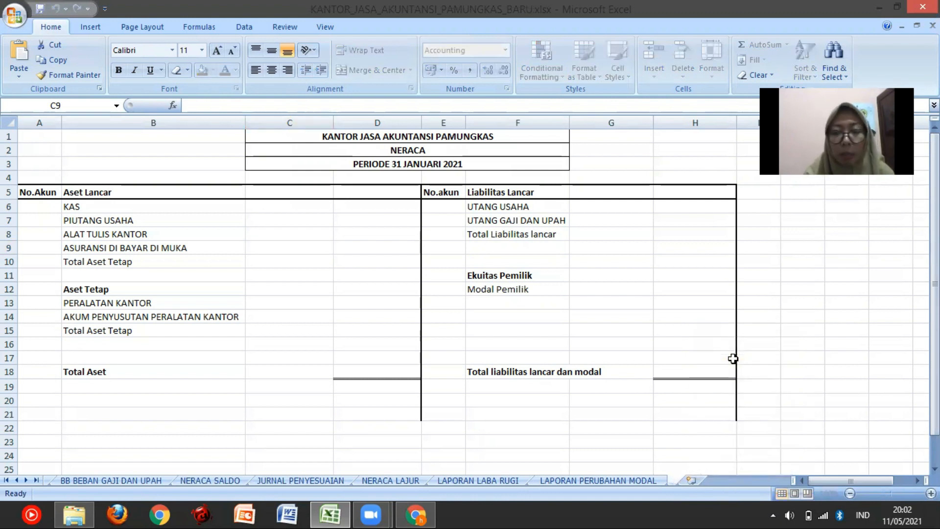
{"action": "type", "text": "laporan neraca"}
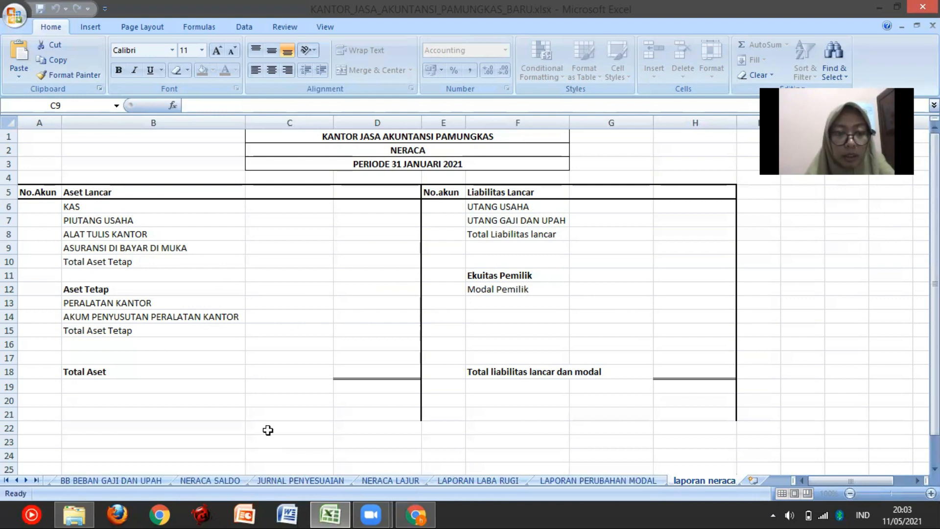
Link the current asset account numbers in A6:A9 to the NERACA LAJUR sheet, filling ='NERACA LAJUR'!A7 down from KAS to ASURANSI DI BAYAR DI MUKA.
{"action": "left_click", "coordinate": [390, 480]}
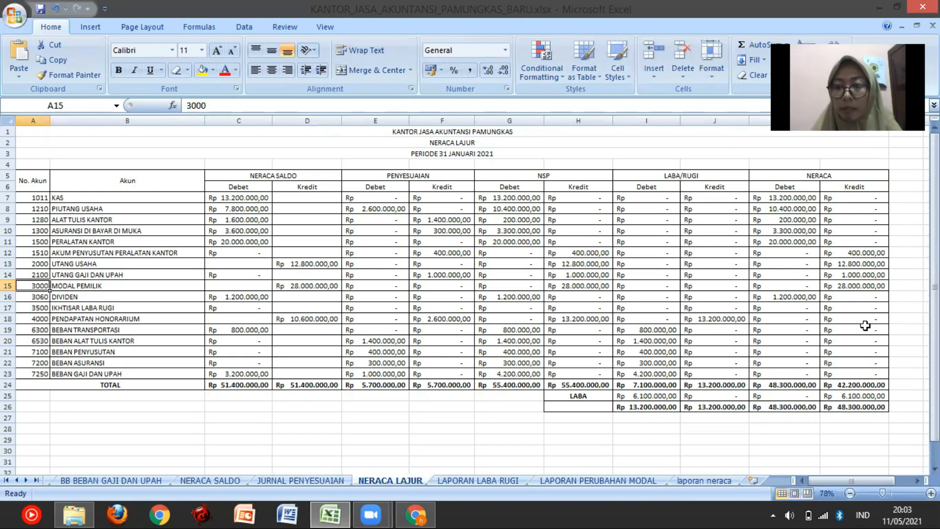
{"action": "left_click", "coordinate": [715, 480]}
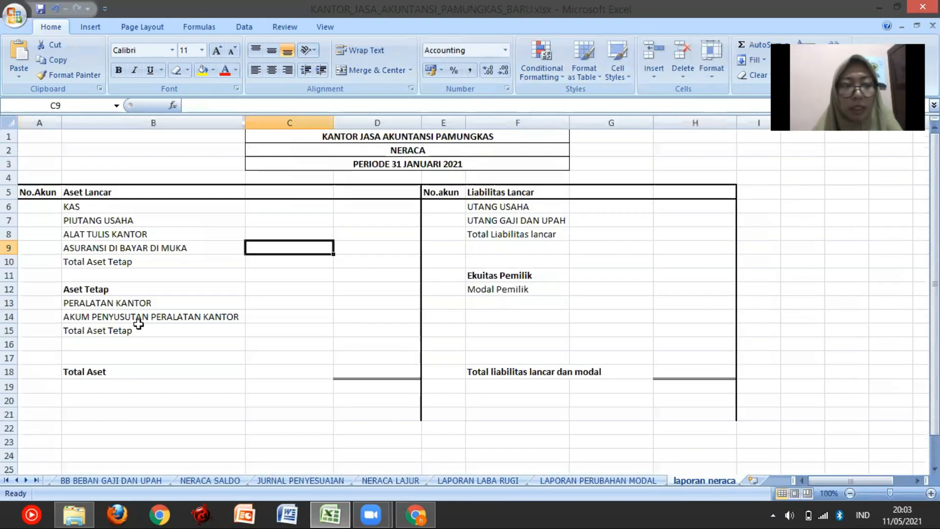
{"action": "left_click", "coordinate": [37, 204]}
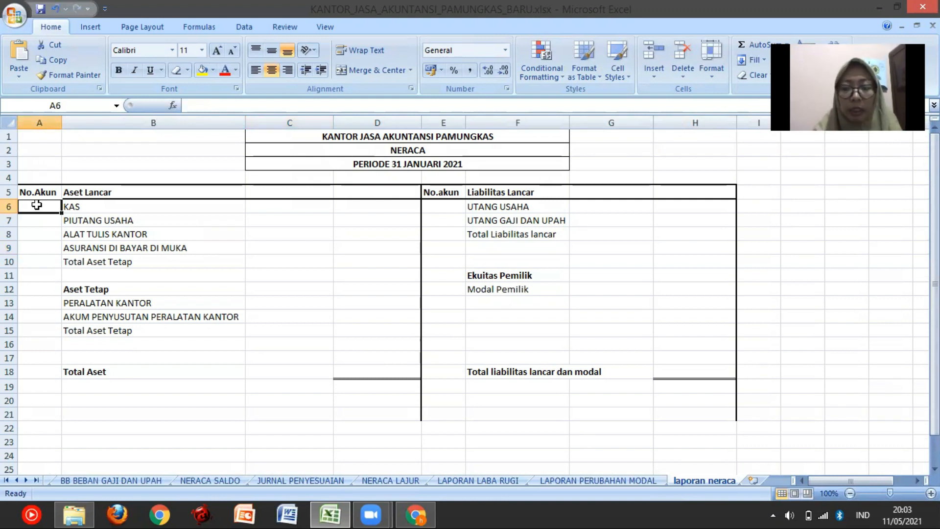
{"action": "type", "text": "="}
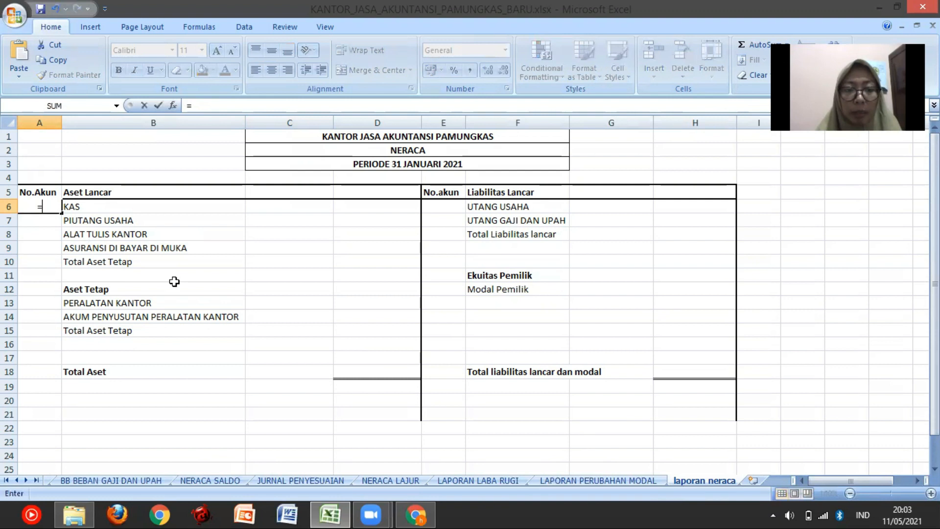
{"action": "left_click", "coordinate": [376, 479]}
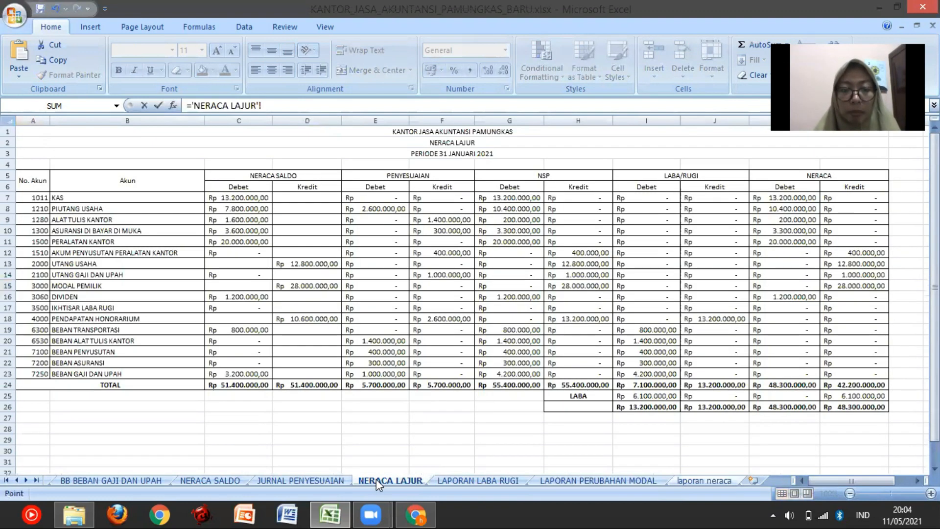
{"action": "left_click", "coordinate": [34, 199]}
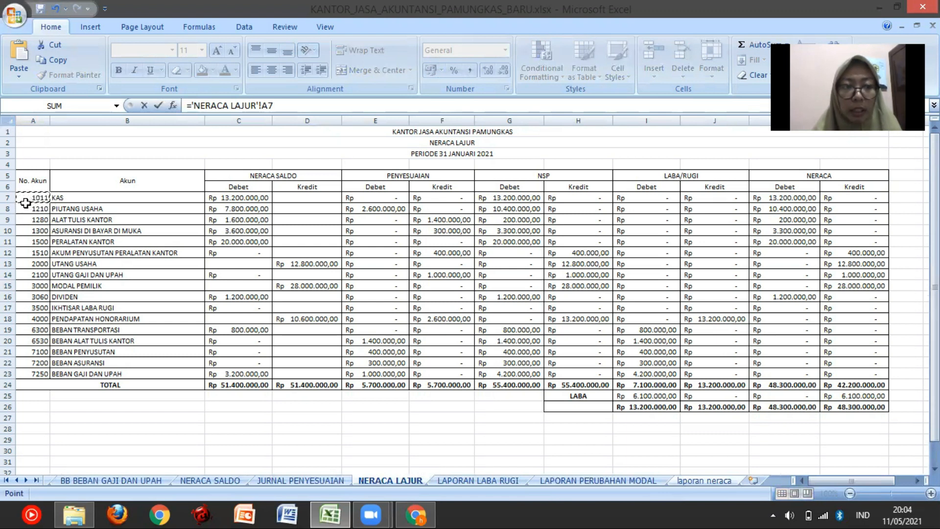
{"action": "key", "text": "Return"}
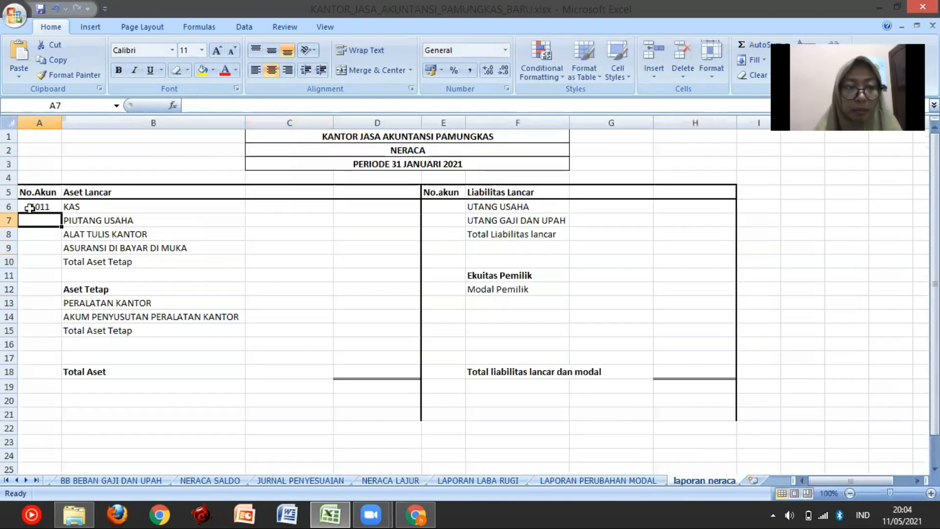
{"action": "left_click", "coordinate": [35, 206]}
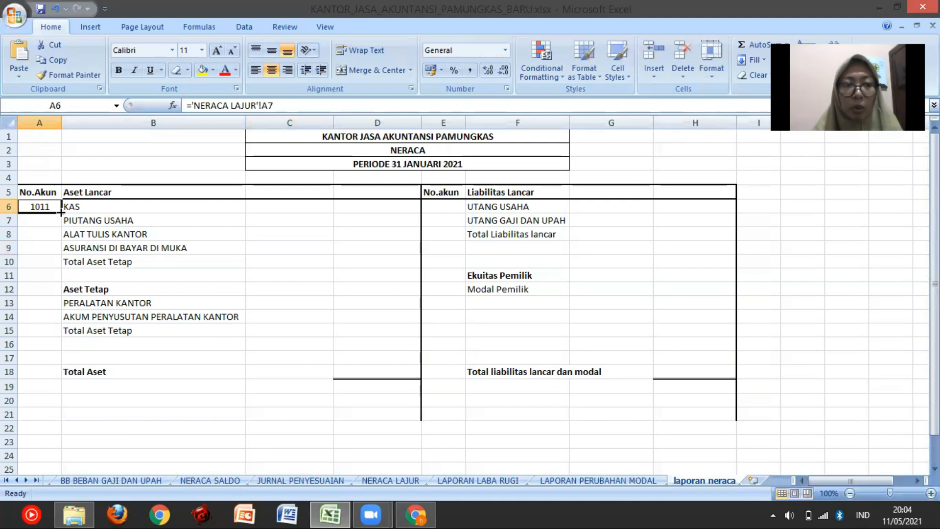
{"action": "left_click_drag", "start_coordinate": [61, 212], "coordinate": [60, 249]}
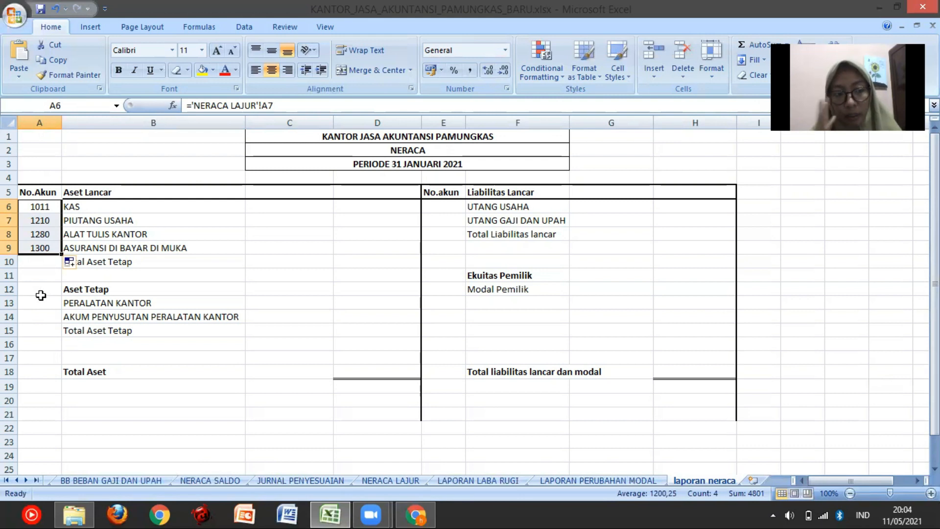
Link the current asset amounts in C6:C9 to the NERACA debit column of NERACA LAJUR, filling ='NERACA LAJUR'!K7 down from KAS.
{"action": "left_click", "coordinate": [402, 483]}
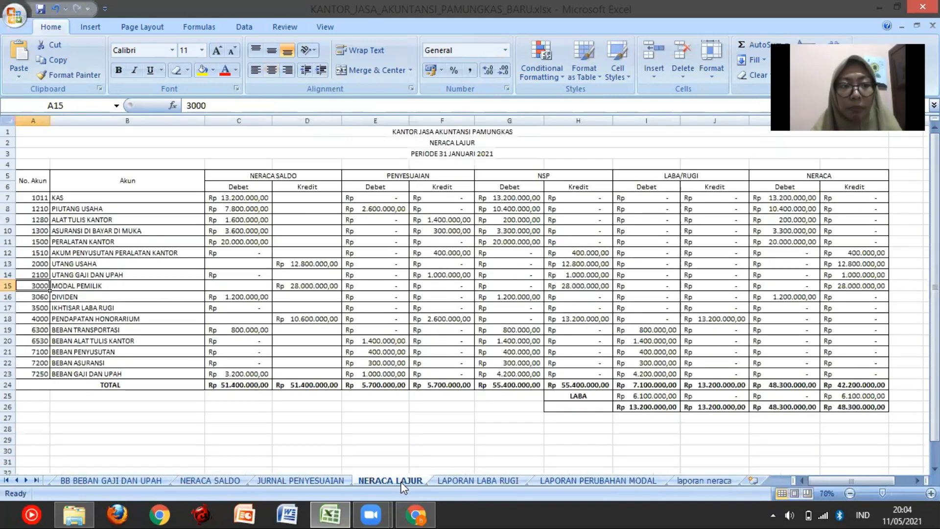
{"action": "left_click", "coordinate": [703, 482]}
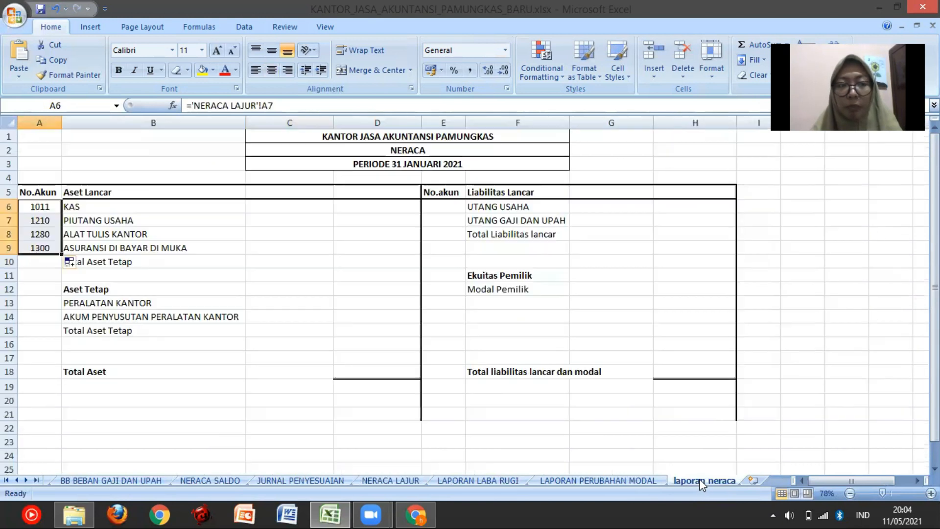
{"action": "left_click", "coordinate": [294, 210]}
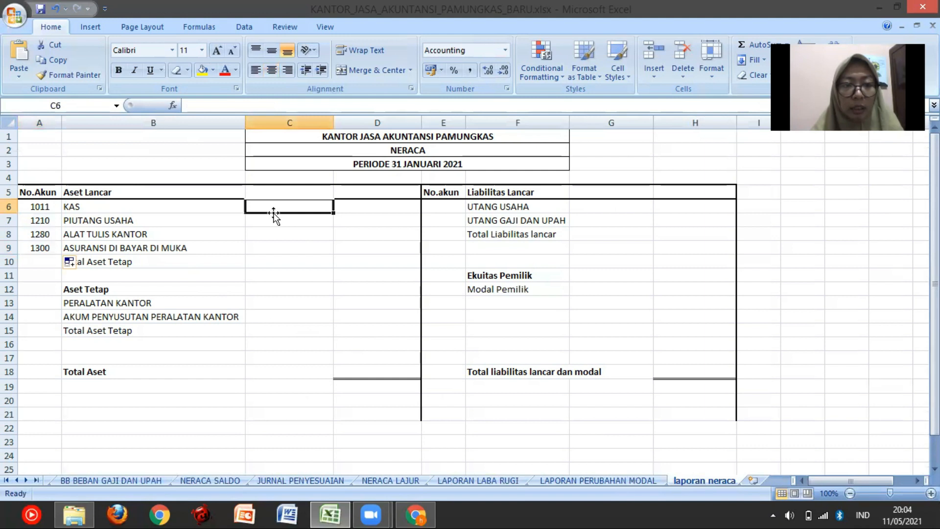
{"action": "type", "text": "="}
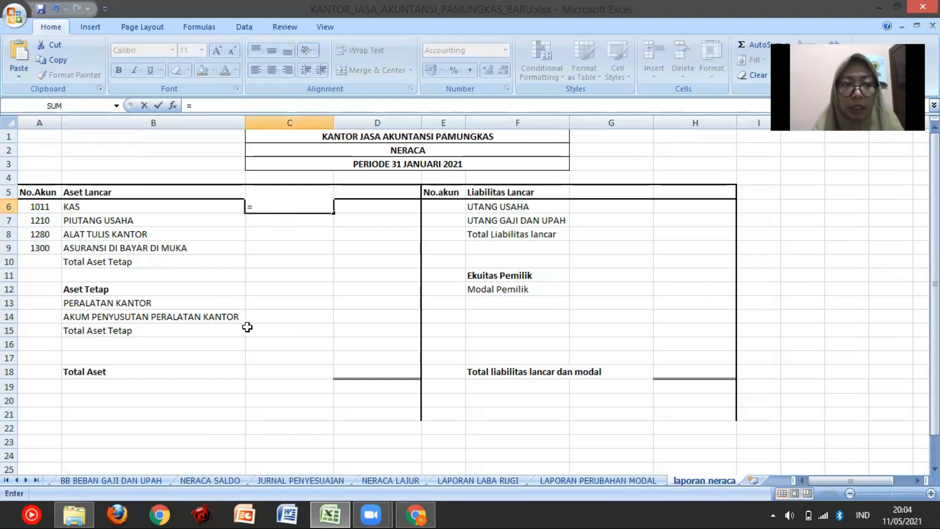
{"action": "left_click", "coordinate": [395, 480]}
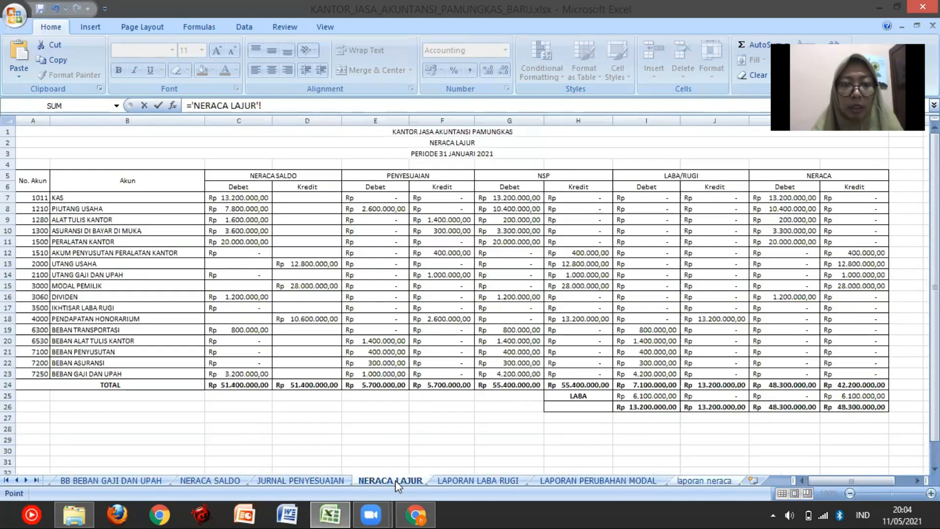
{"action": "left_click", "coordinate": [794, 198]}
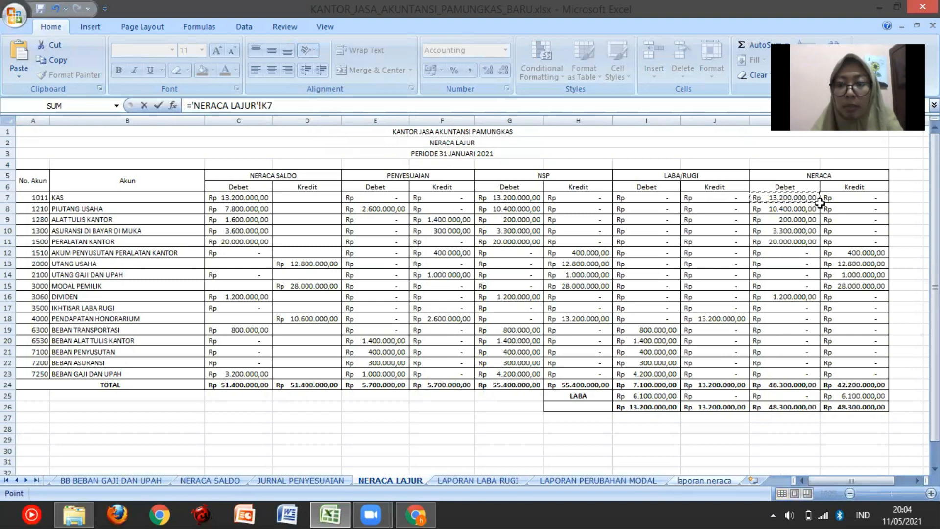
{"action": "key", "text": "Return"}
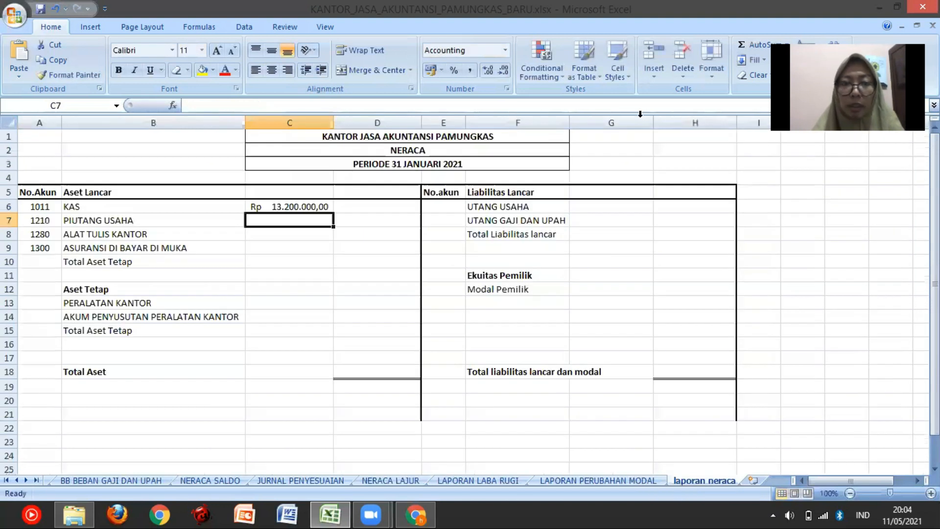
{"action": "left_click", "coordinate": [293, 208]}
{"action": "left_click_drag", "start_coordinate": [336, 214], "coordinate": [334, 251]}
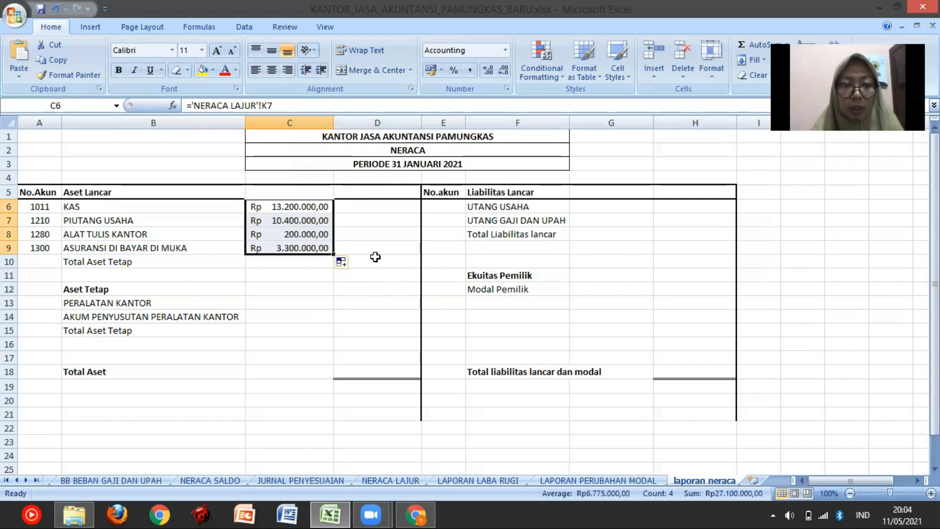
Total the current asset amounts in D10 with =SUM(C6:C9).
{"action": "left_click", "coordinate": [376, 263]}
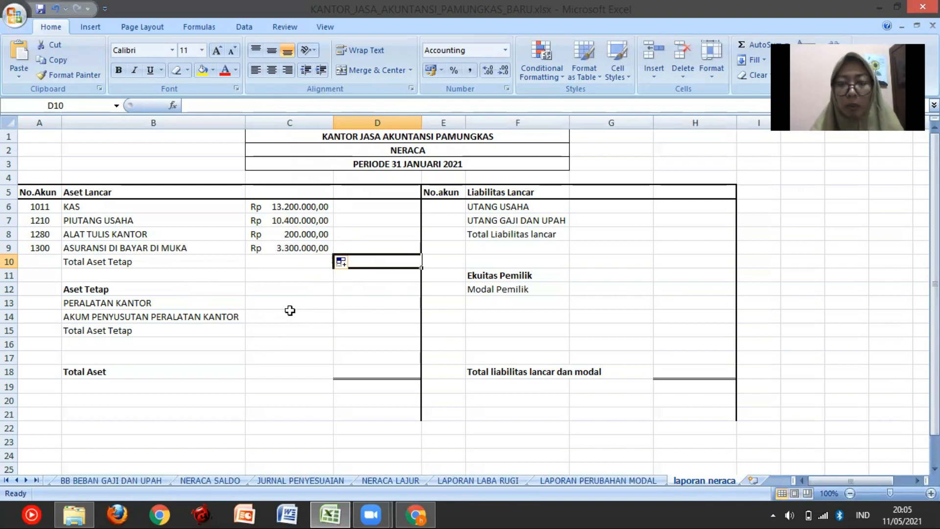
{"action": "type", "text": "="}
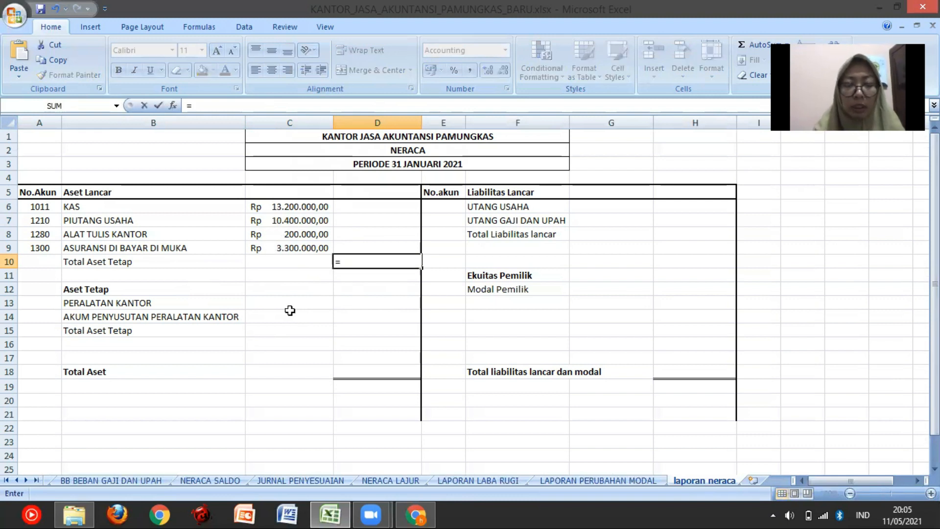
{"action": "type", "text": "sum"}
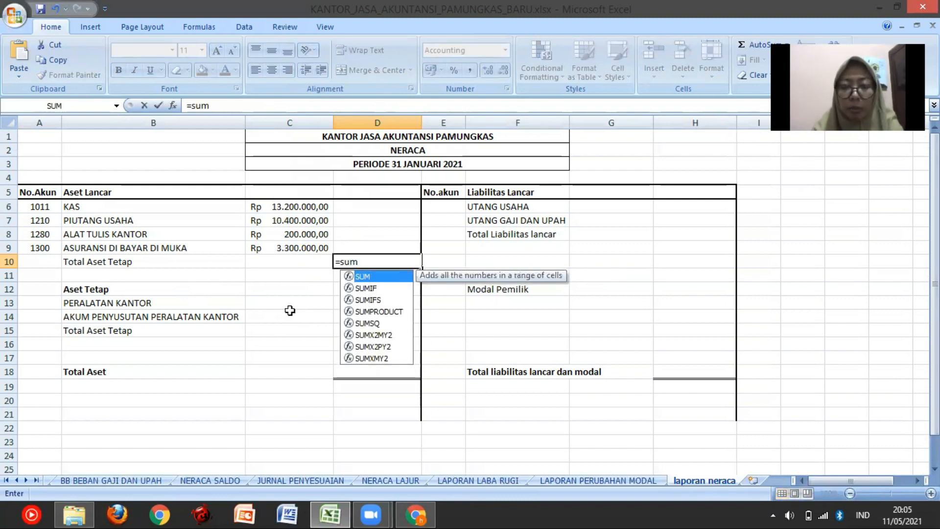
{"action": "type", "text": "("}
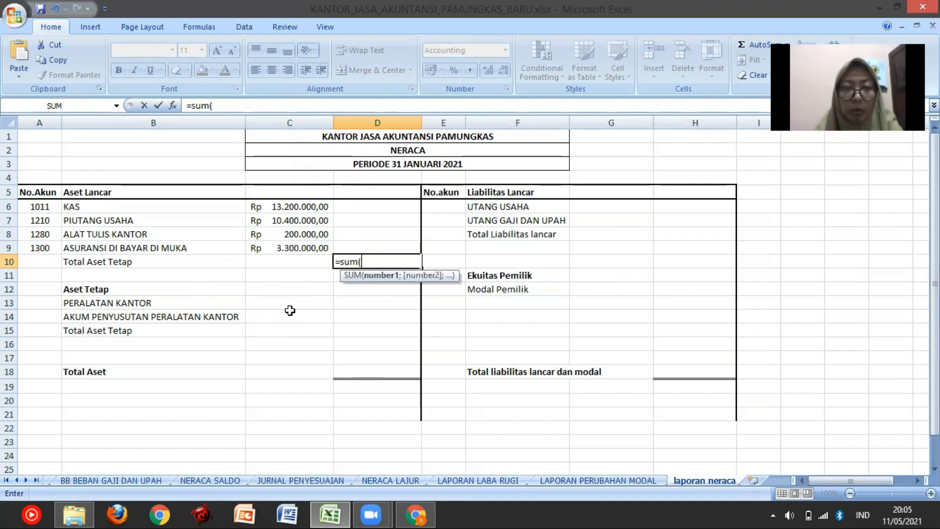
{"action": "left_click_drag", "start_coordinate": [290, 209], "coordinate": [294, 249]}
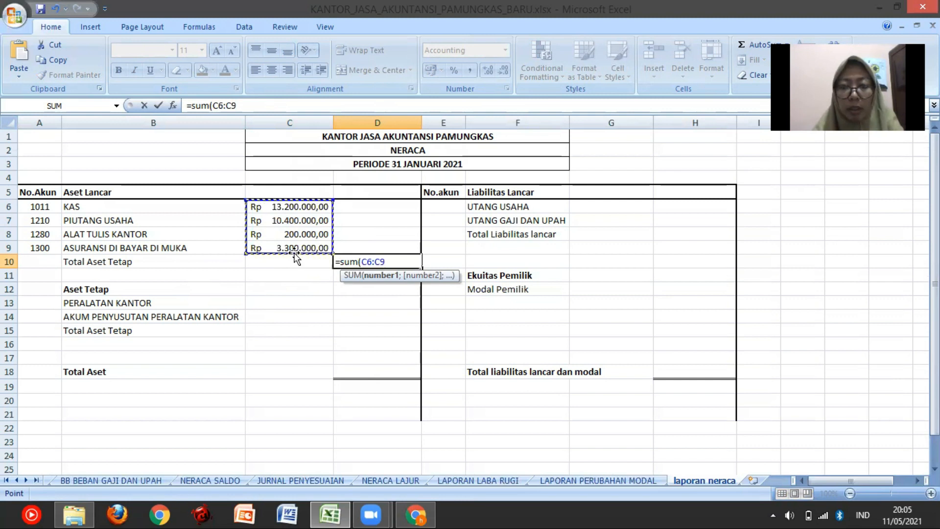
{"action": "key", "text": "Return"}
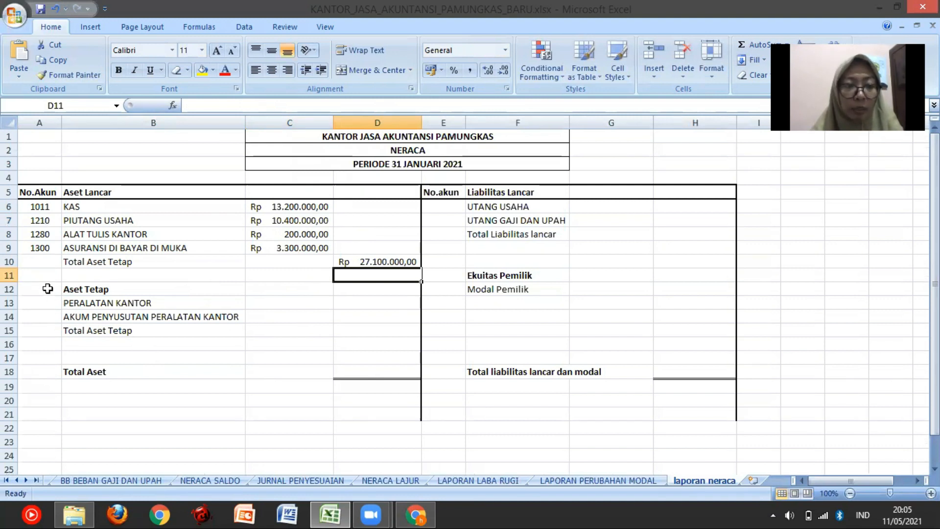
{"action": "left_click", "coordinate": [48, 290]}
{"action": "type", "text": "="}
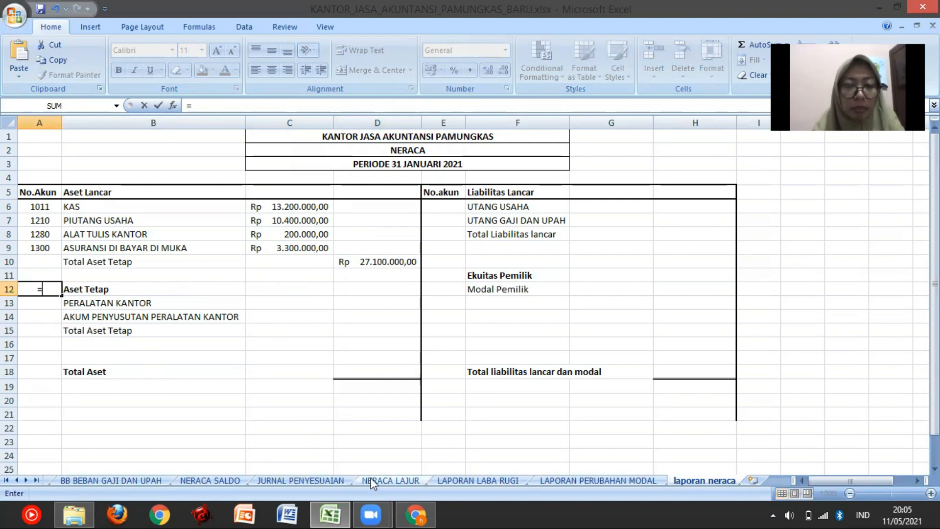
{"action": "key", "text": "Return"}
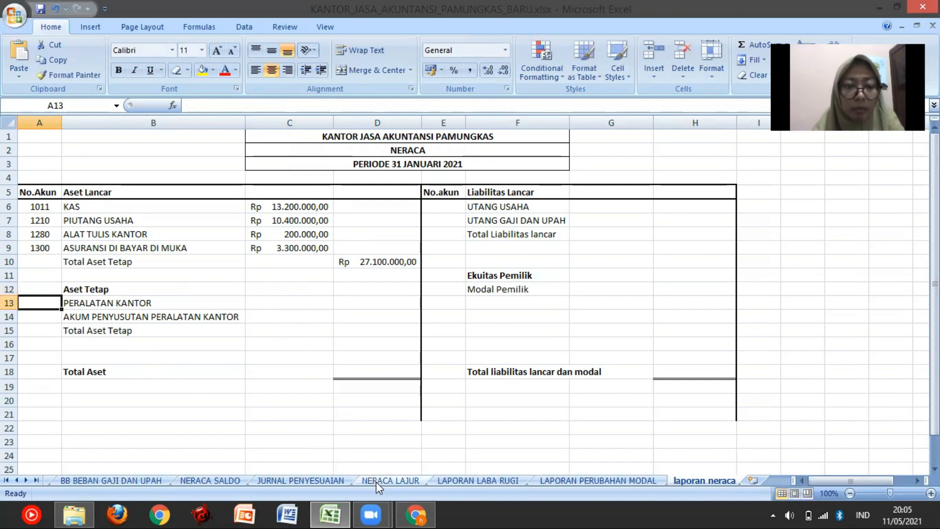
Link the fixed asset account numbers in A13:A14 to the NERACA LAJUR sheet, filling ='NERACA LAJUR'!A11 down from PERALATAN KANTOR.
{"action": "type", "text": "="}
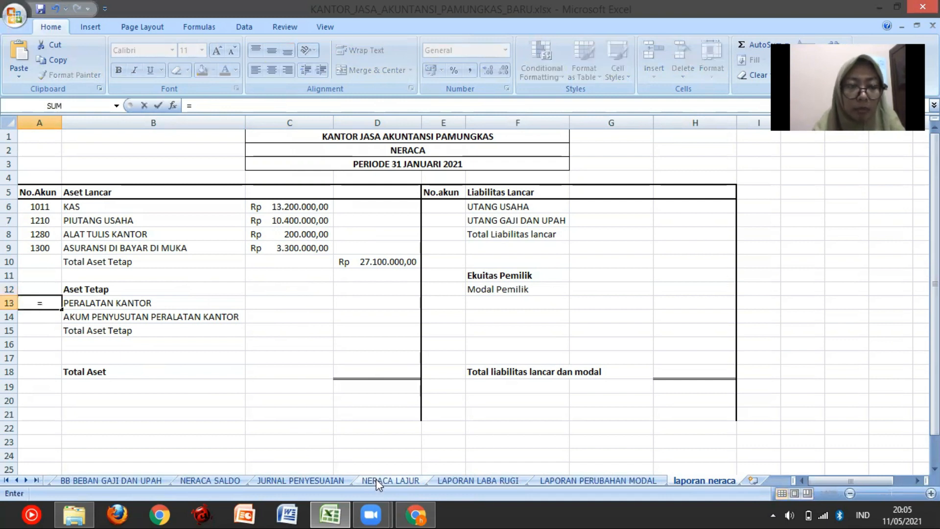
{"action": "left_click", "coordinate": [376, 477]}
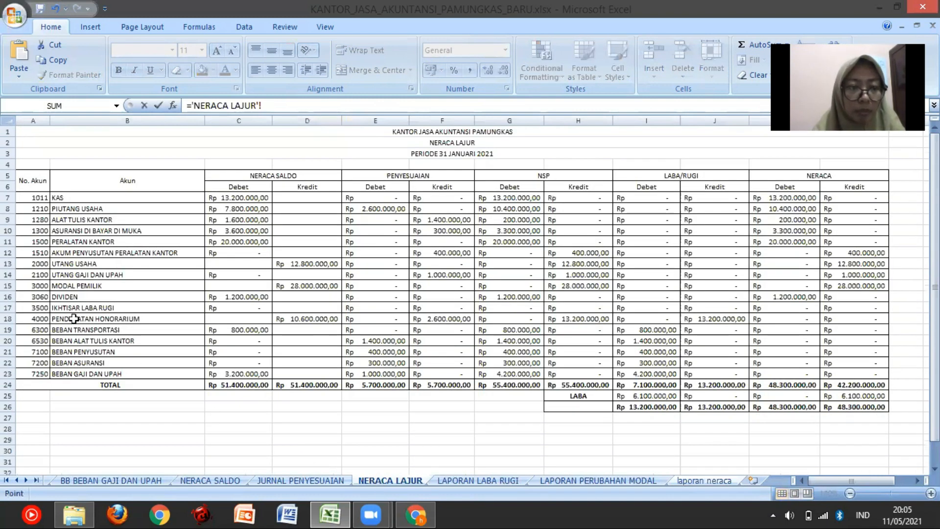
{"action": "left_click", "coordinate": [39, 241]}
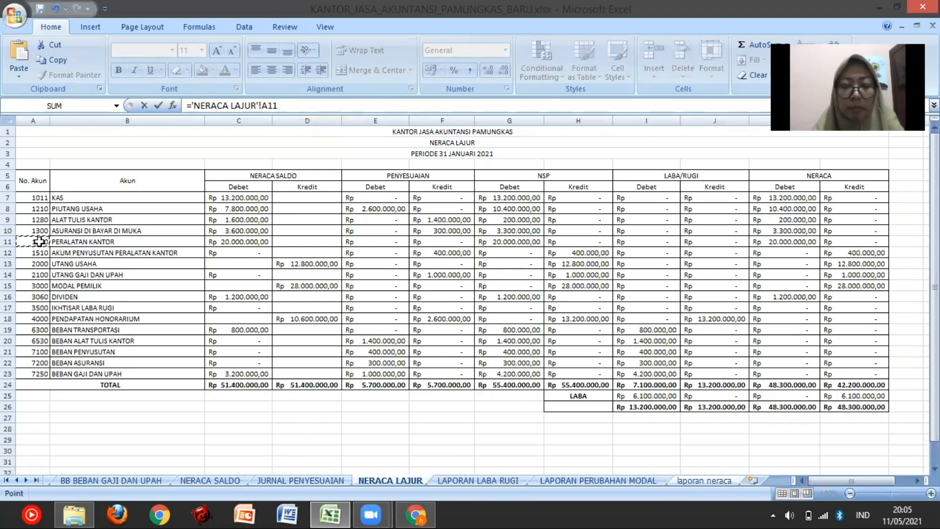
{"action": "key", "text": "Return"}
{"action": "left_click", "coordinate": [51, 299]}
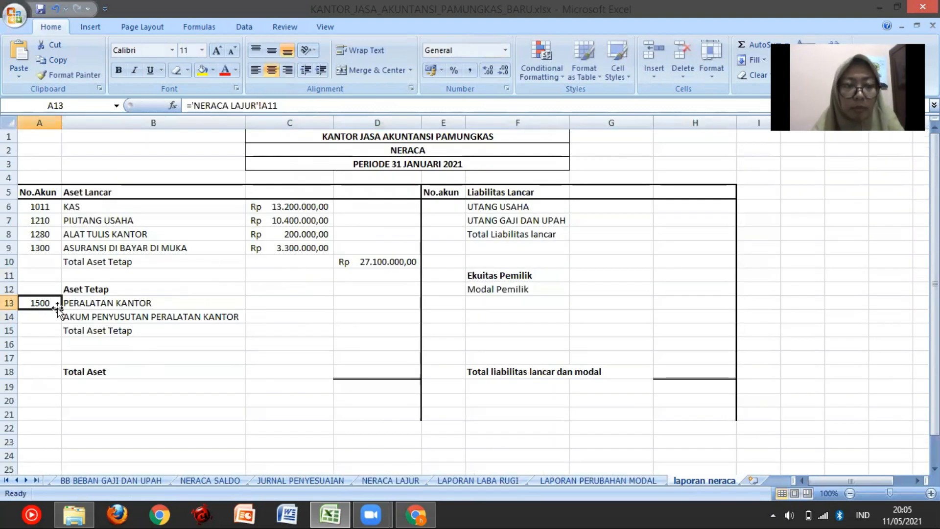
{"action": "left_click_drag", "start_coordinate": [61, 310], "coordinate": [60, 318]}
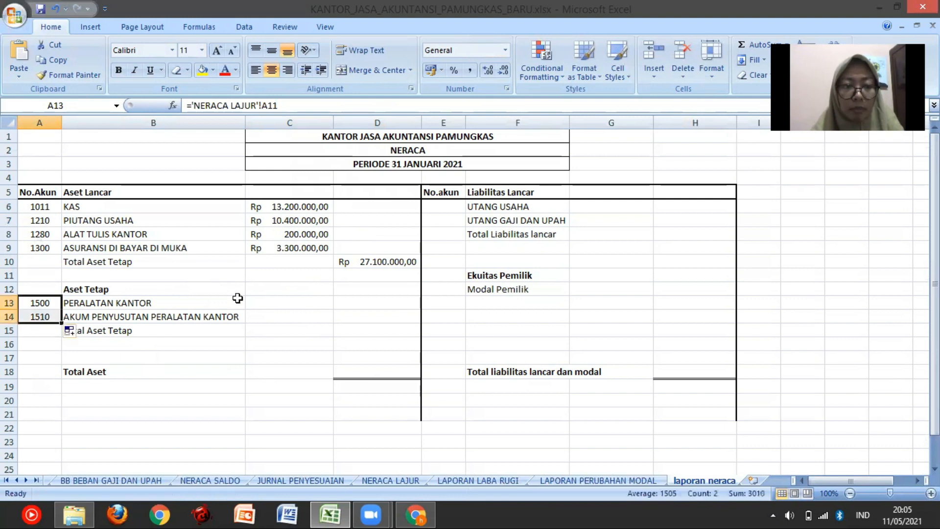
Link the PERALATAN KANTOR amount in C13 to its NERACA debit amount on NERACA LAJUR, cell K11.
{"action": "left_click", "coordinate": [266, 303]}
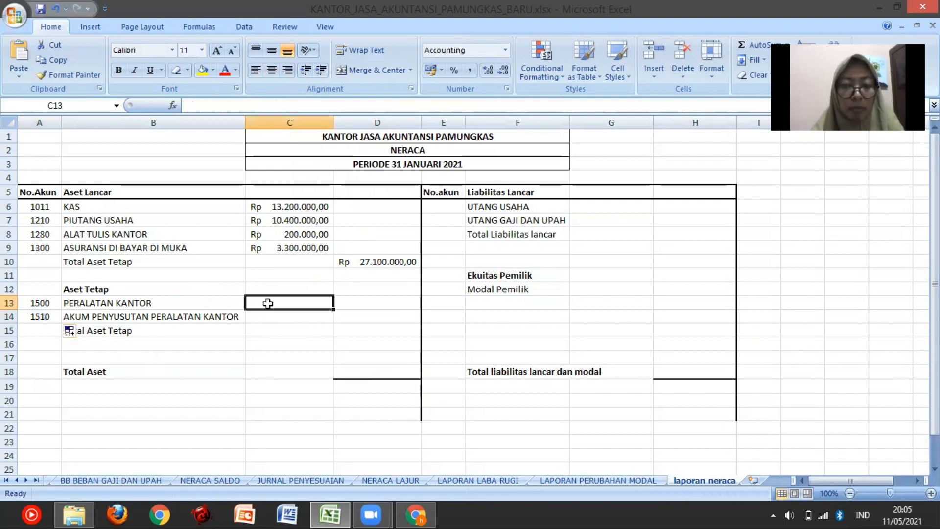
{"action": "type", "text": "="}
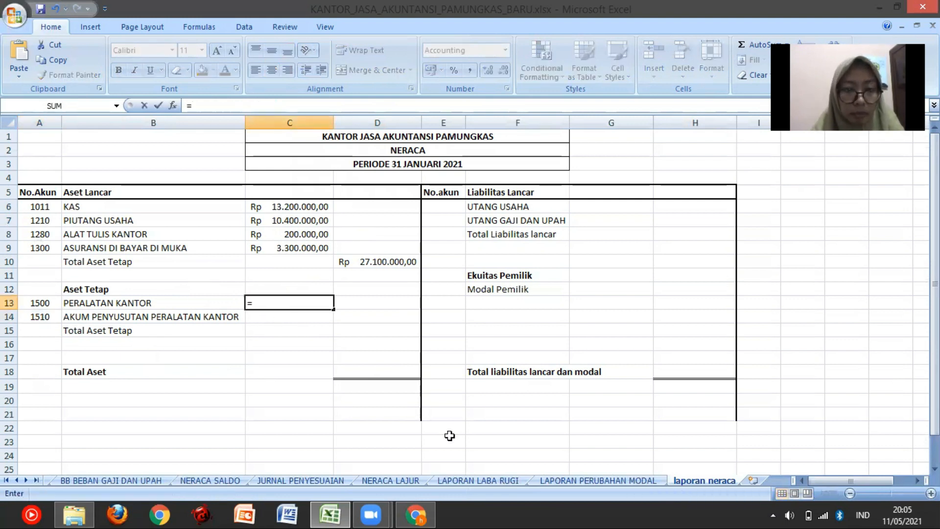
{"action": "left_click", "coordinate": [383, 480]}
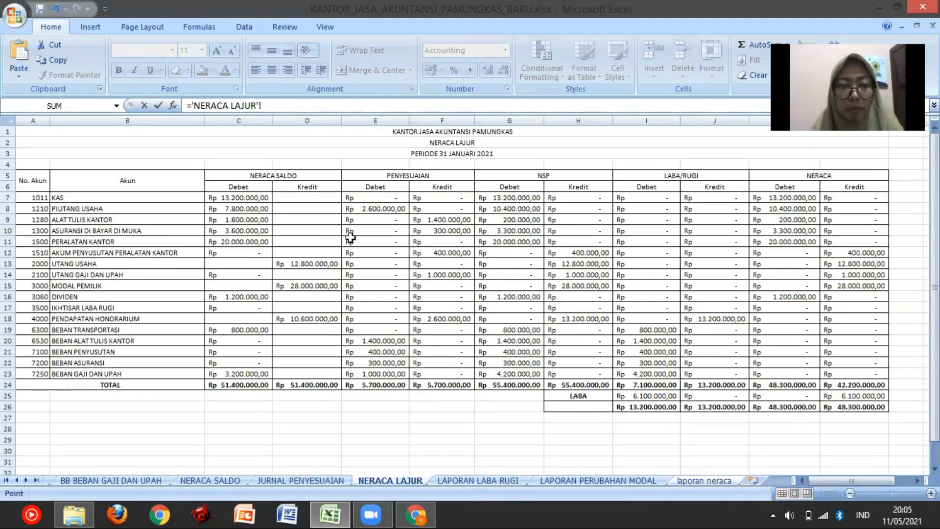
{"action": "left_click", "coordinate": [770, 245]}
{"action": "key", "text": "Return"}
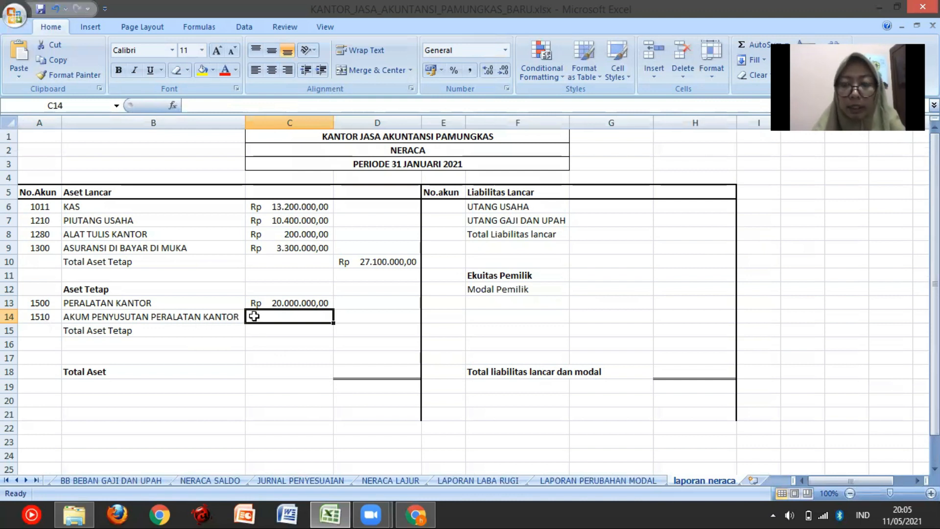
Enter the accumulated depreciation in C14 as a negative link, =-'NERACA LAJUR'!L12, and format the cell as Accounting.
{"action": "type", "text": "=-"}
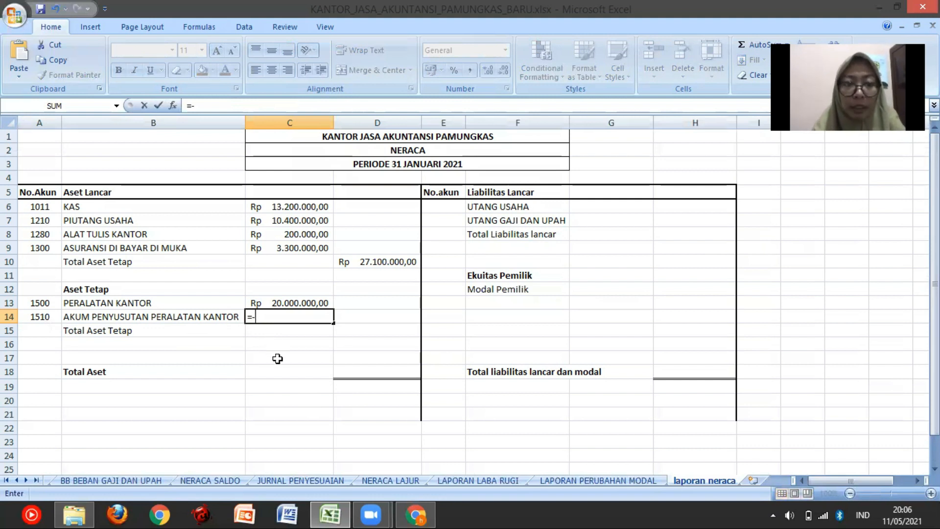
{"action": "left_click", "coordinate": [404, 478]}
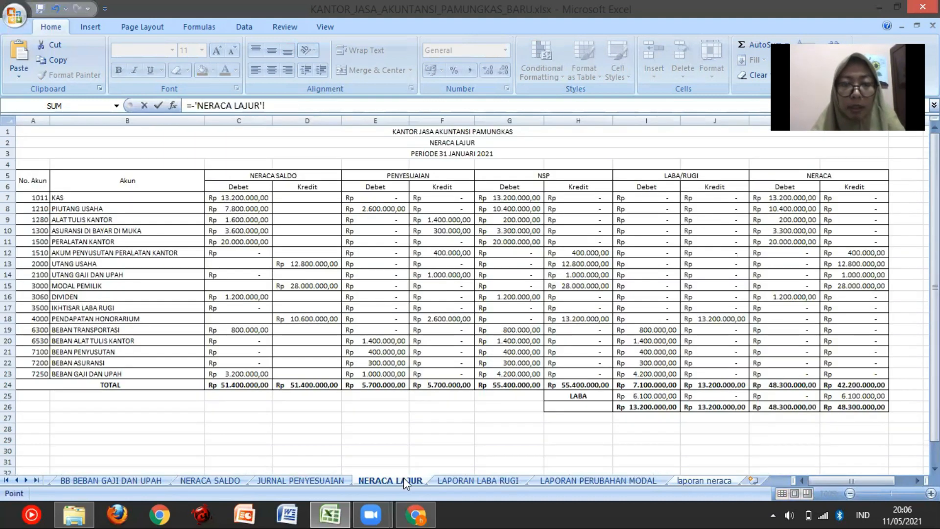
{"action": "left_click", "coordinate": [857, 254]}
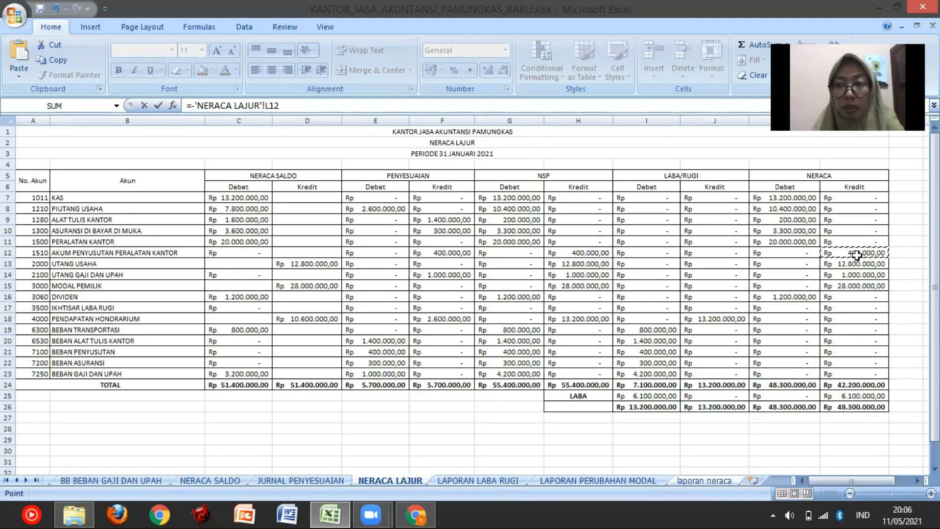
{"action": "key", "text": "Return"}
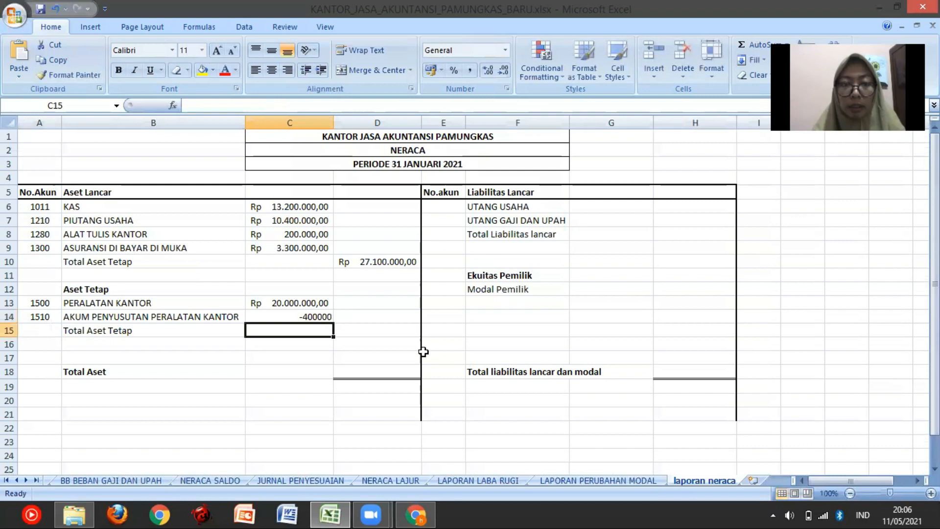
{"action": "left_click", "coordinate": [313, 317]}
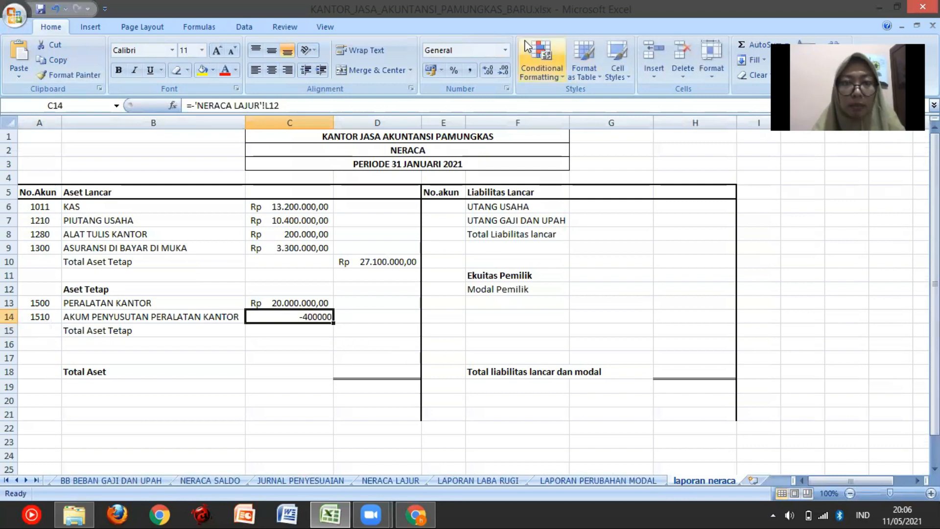
{"action": "left_click", "coordinate": [506, 49]}
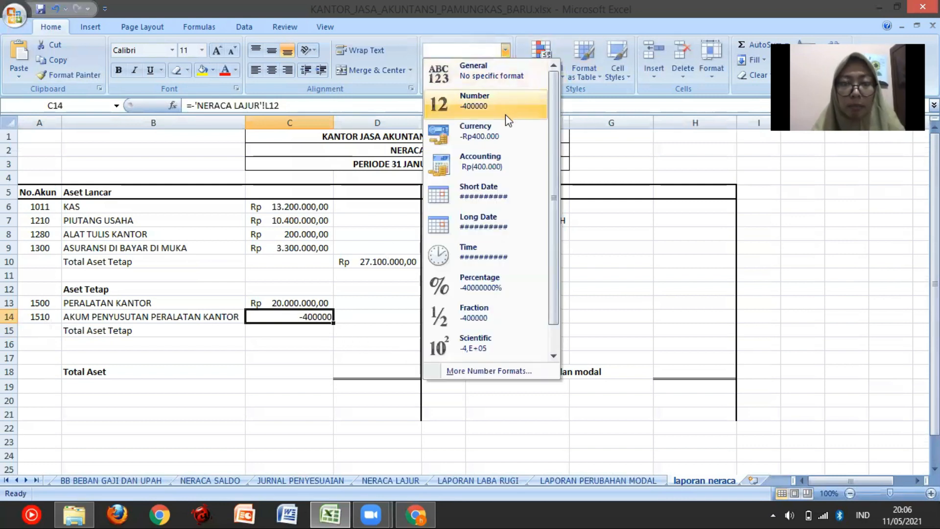
{"action": "left_click", "coordinate": [497, 166]}
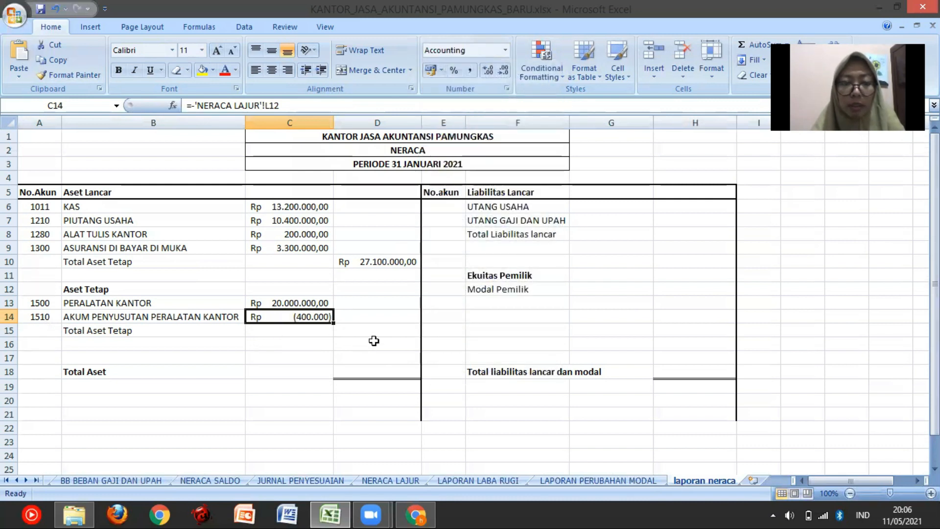
Total the fixed asset amounts in D15 with =SUM(C13:C14).
{"action": "left_click", "coordinate": [364, 331]}
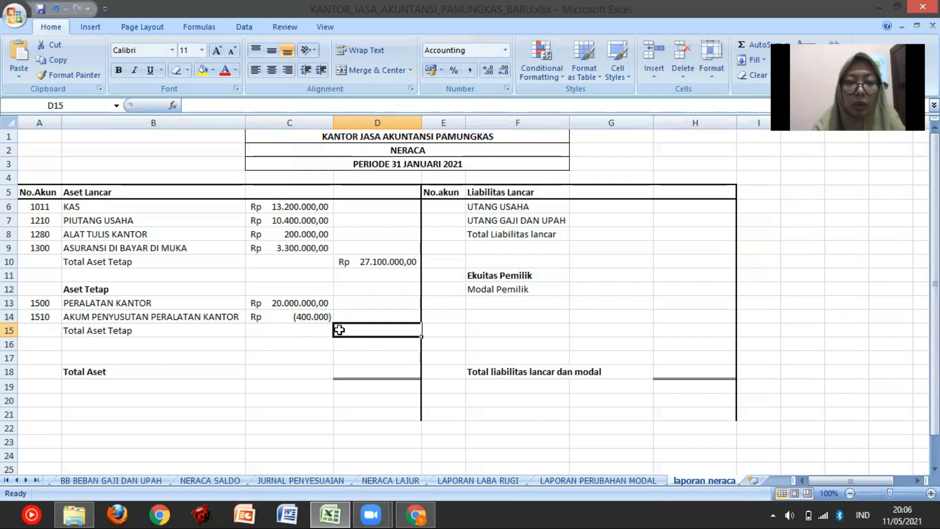
{"action": "type", "text": "=sum"}
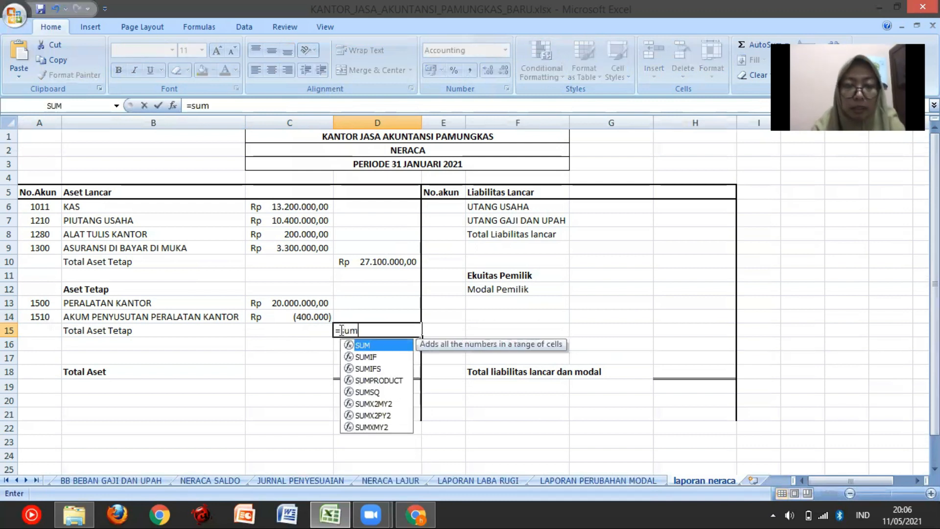
{"action": "type", "text": "("}
{"action": "left_click", "coordinate": [315, 303]}
{"action": "left_click_drag", "start_coordinate": [314, 302], "coordinate": [315, 317]}
{"action": "key", "text": "Return"}
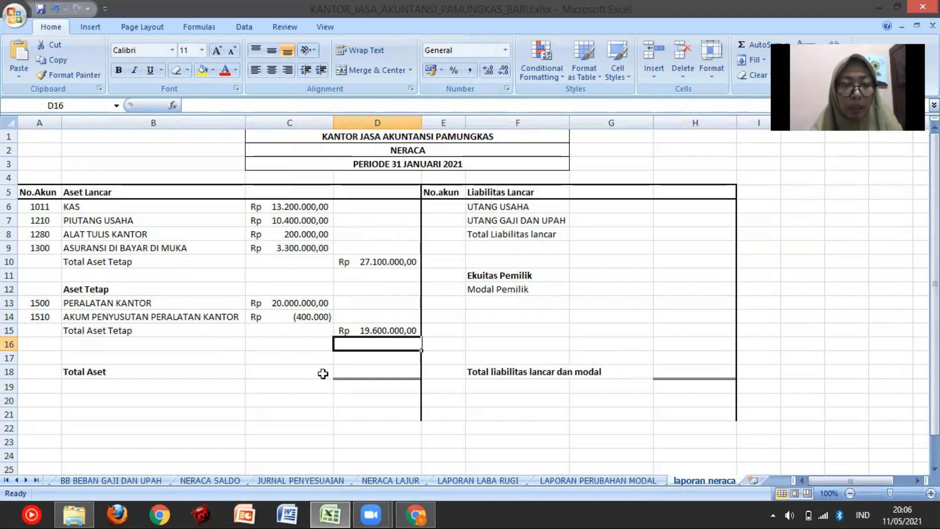
Calculate Total Aset in D18 with =SUM(D10:D15).
{"action": "left_click", "coordinate": [357, 372]}
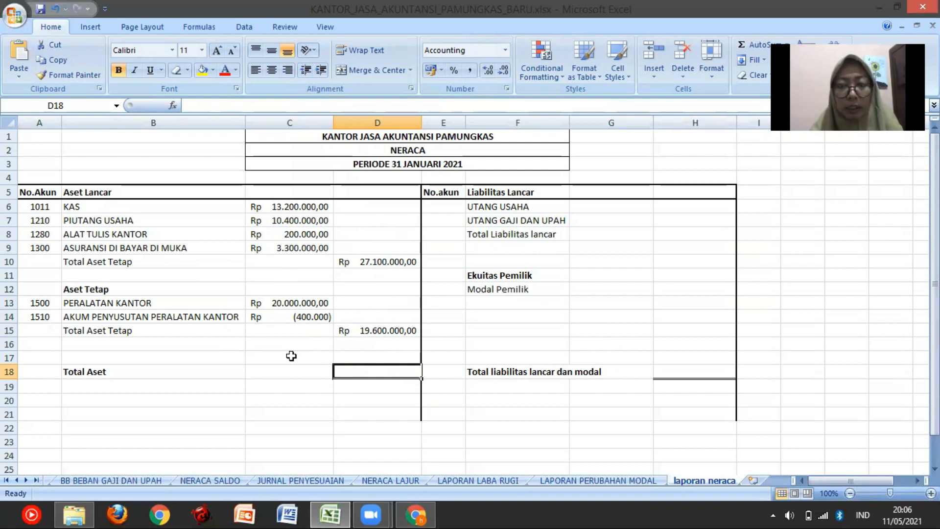
{"action": "type", "text": "=sum"}
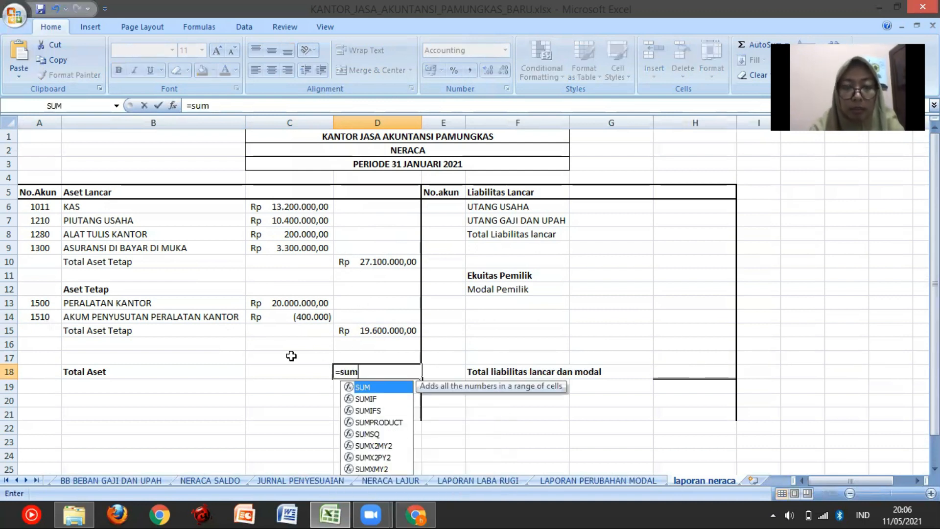
{"action": "type", "text": "("}
{"action": "left_click", "coordinate": [353, 264]}
{"action": "left_click_drag", "start_coordinate": [354, 265], "coordinate": [361, 334]}
{"action": "key", "text": "Return"}
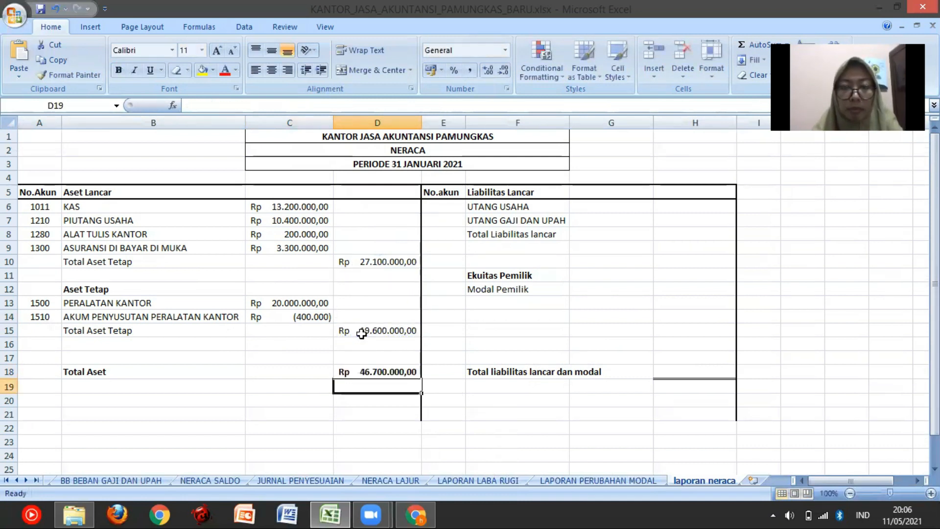
Link the current liability account numbers in E6:E7 to the NERACA LAJUR sheet, filling ='NERACA LAJUR'!A13 down from UTANG USAHA.
{"action": "left_click", "coordinate": [441, 206]}
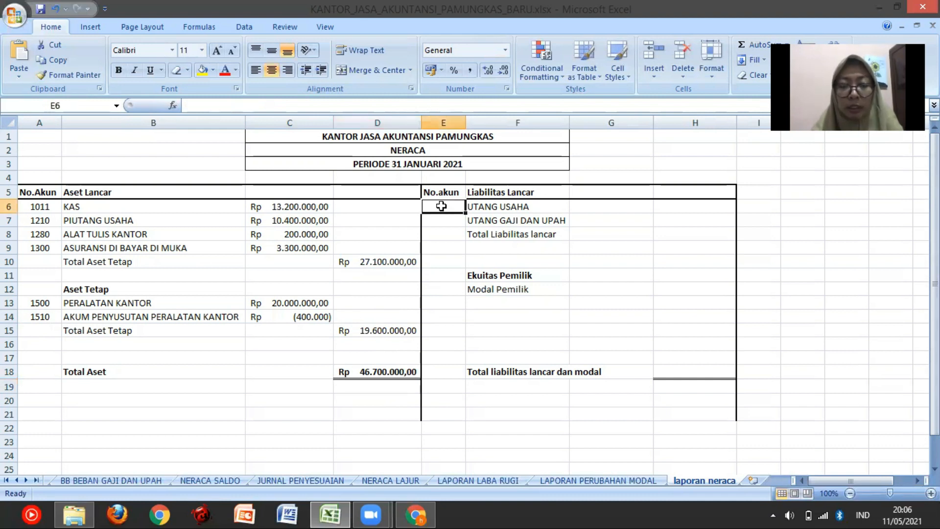
{"action": "type", "text": "="}
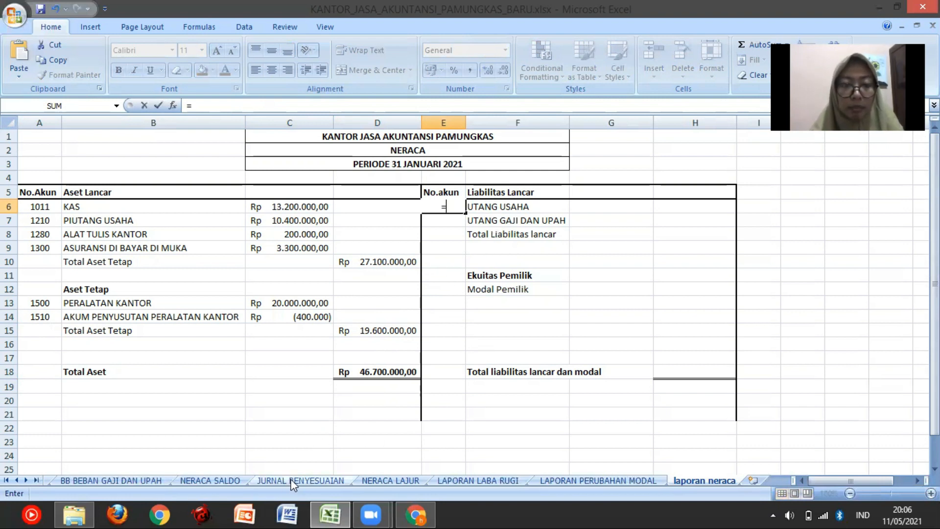
{"action": "left_click", "coordinate": [377, 480]}
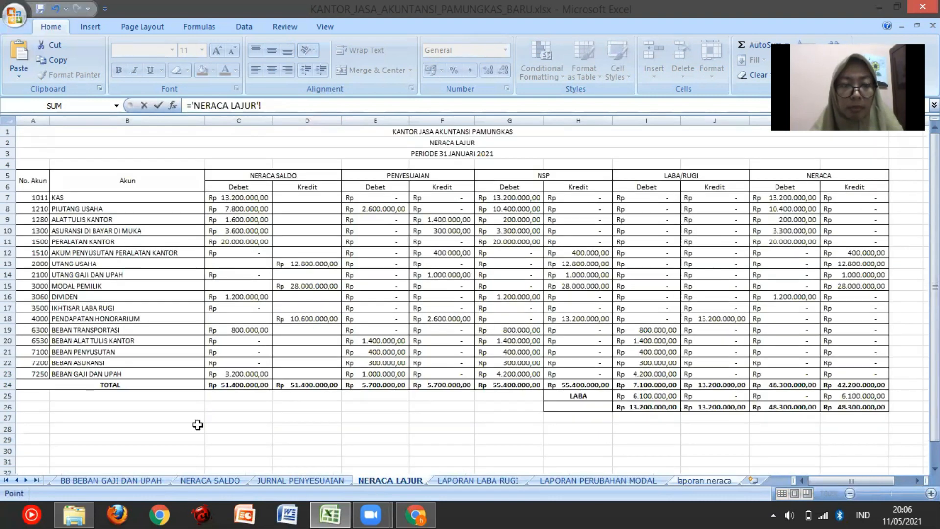
{"action": "left_click", "coordinate": [36, 265]}
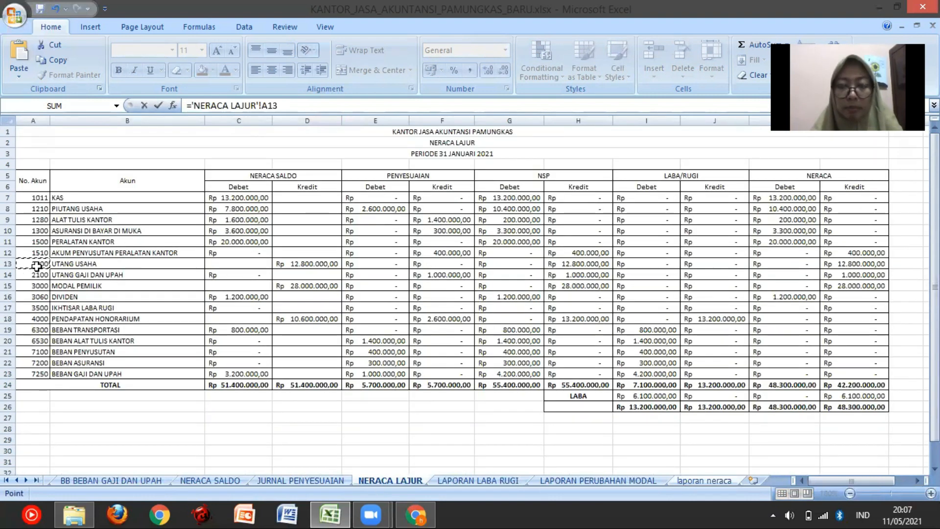
{"action": "key", "text": "Return"}
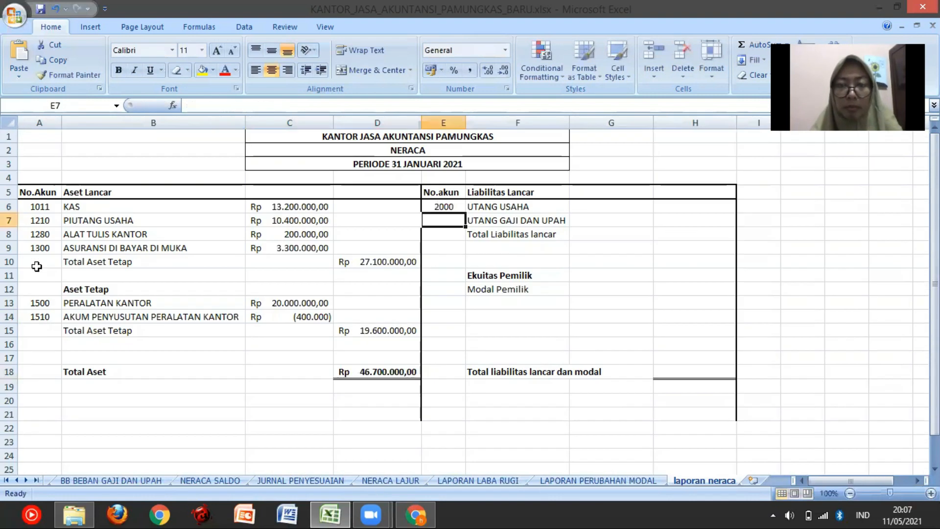
{"action": "left_click", "coordinate": [435, 206]}
{"action": "left_click_drag", "start_coordinate": [464, 213], "coordinate": [467, 223]}
{"action": "left_click", "coordinate": [612, 206]}
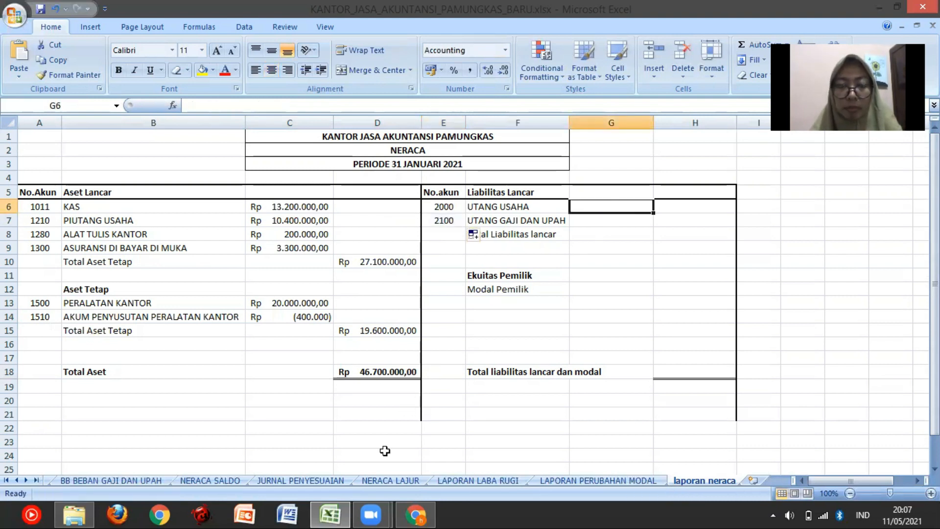
{"action": "left_click", "coordinate": [389, 479]}
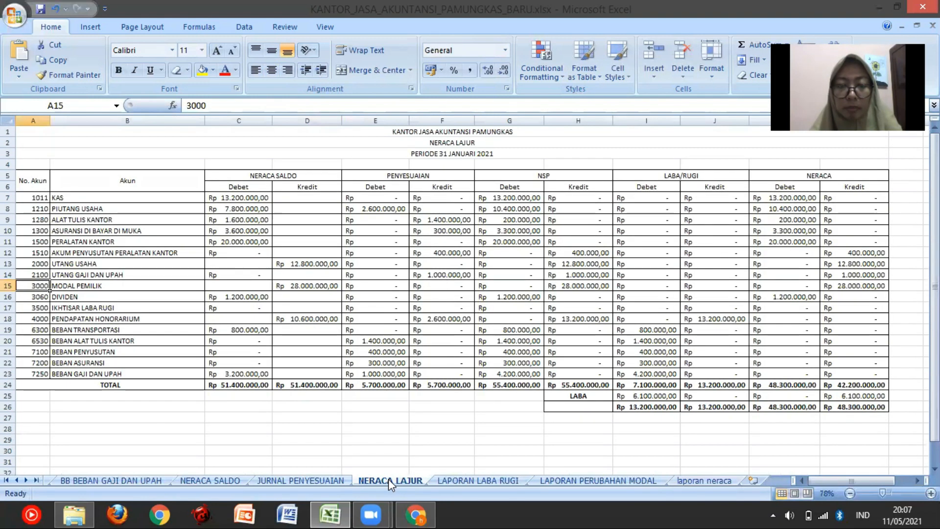
{"action": "left_click", "coordinate": [853, 266]}
{"action": "key", "text": "Down"}
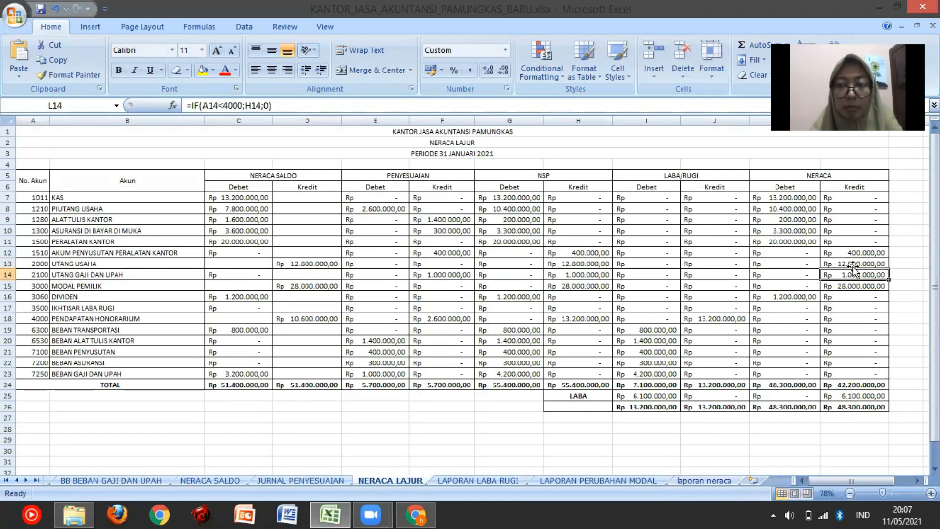
{"action": "left_click", "coordinate": [691, 481]}
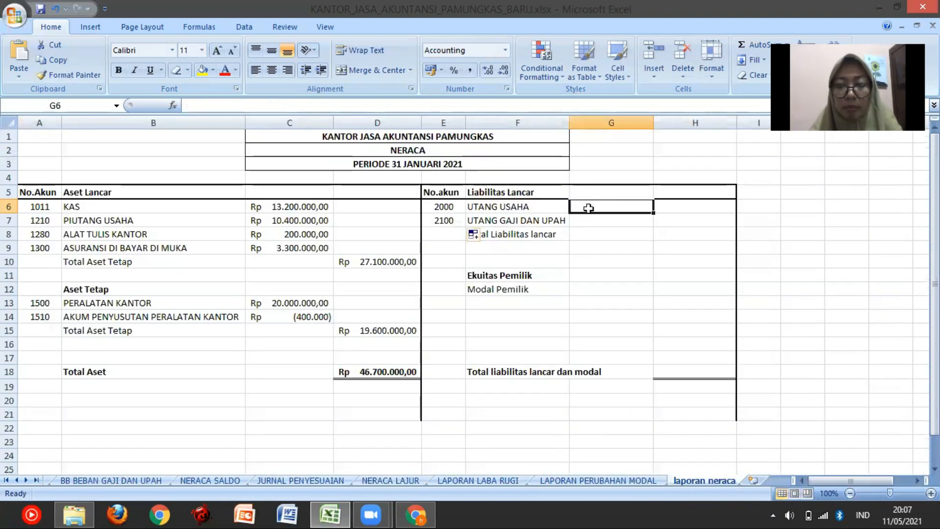
Link the current liability amounts in G6:G7 to the NERACA credit column of NERACA LAJUR, filling ='NERACA LAJUR'!L13 down from UTANG USAHA.
{"action": "type", "text": "="}
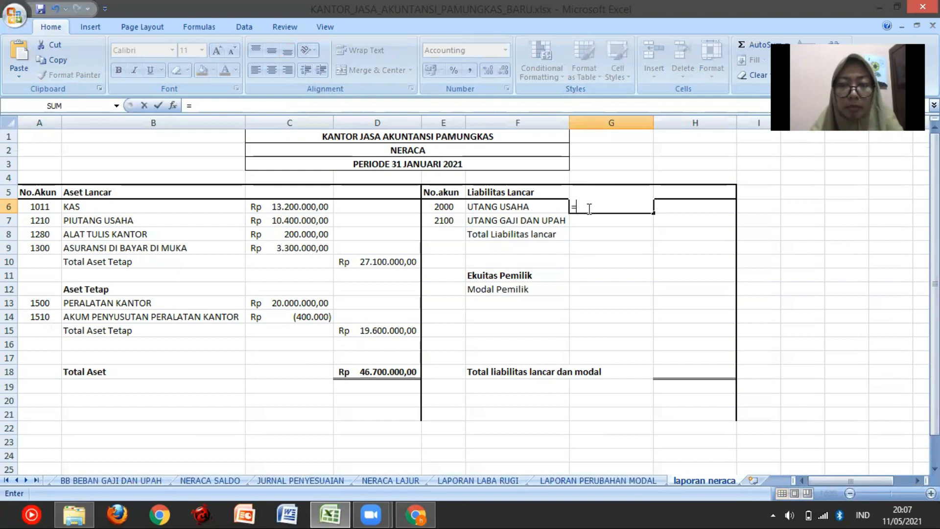
{"action": "left_click", "coordinate": [598, 48]}
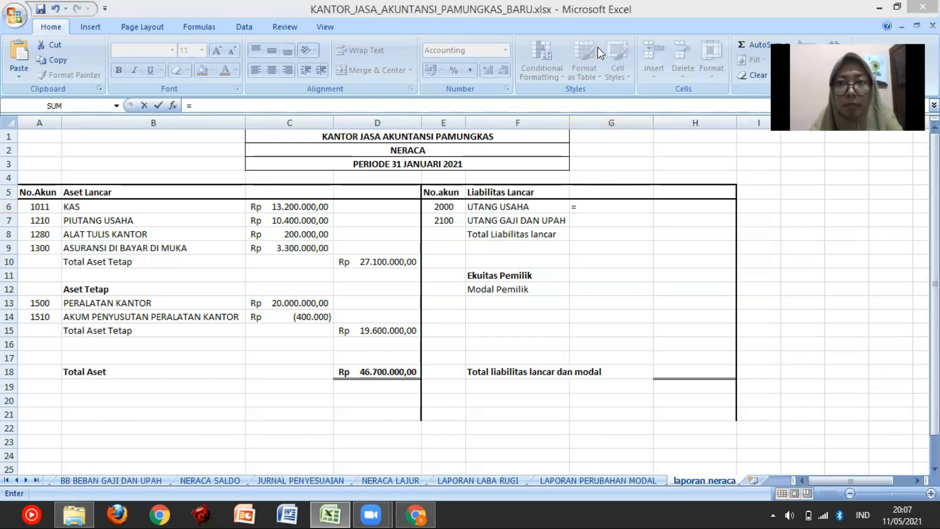
{"action": "left_click", "coordinate": [731, 84]}
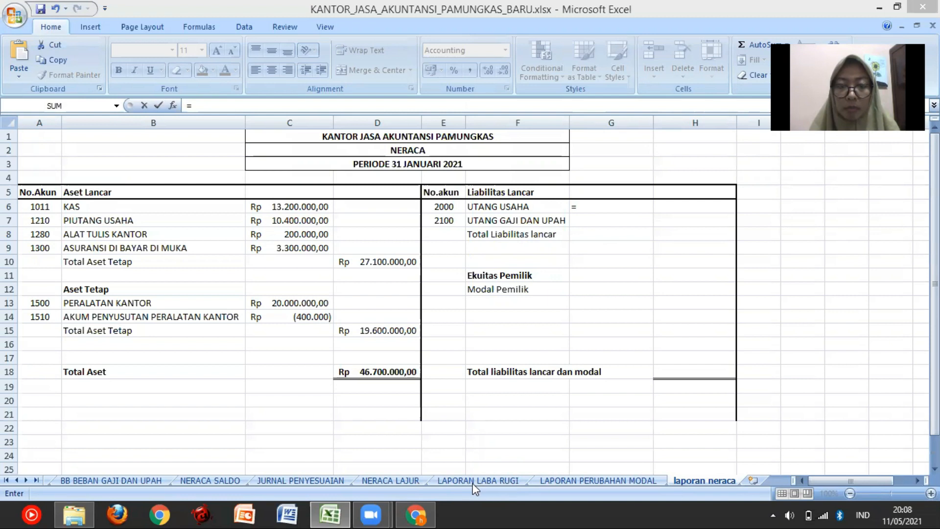
{"action": "left_click", "coordinate": [404, 479]}
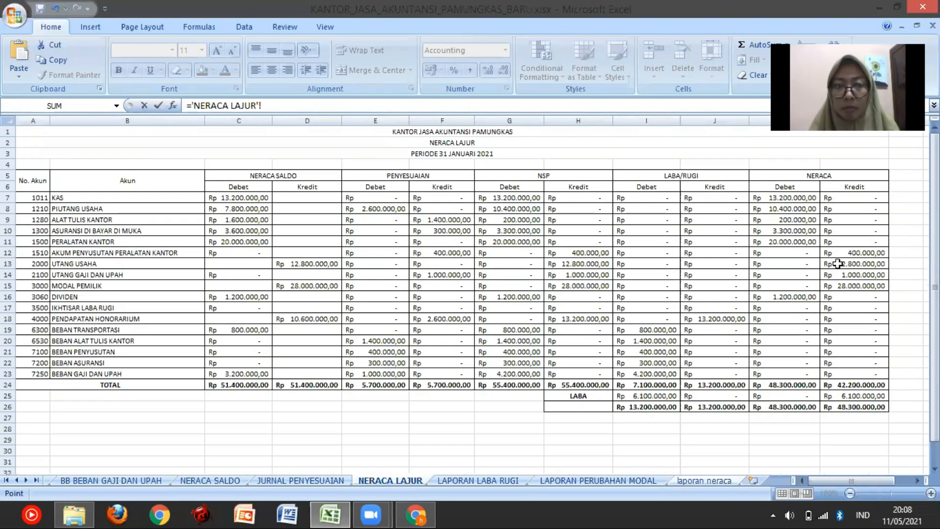
{"action": "left_click", "coordinate": [839, 265]}
{"action": "key", "text": "Return"}
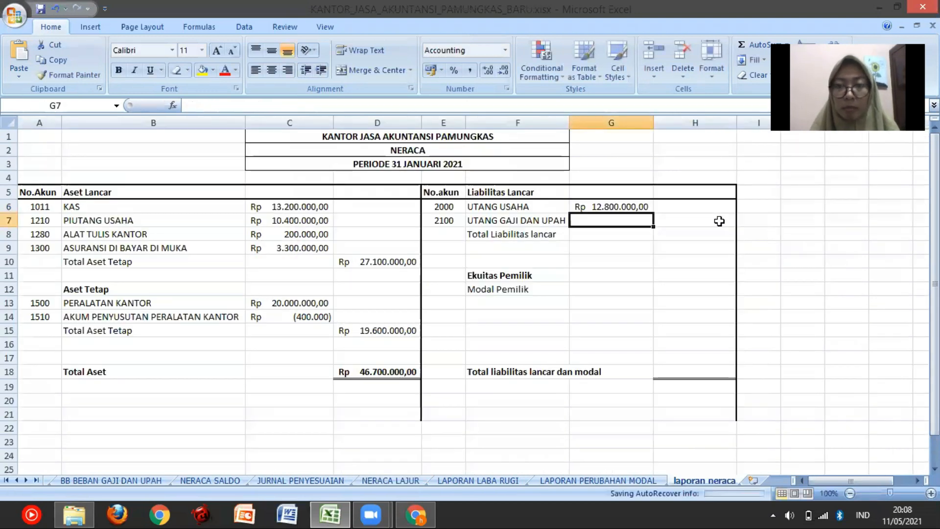
{"action": "left_click", "coordinate": [634, 210]}
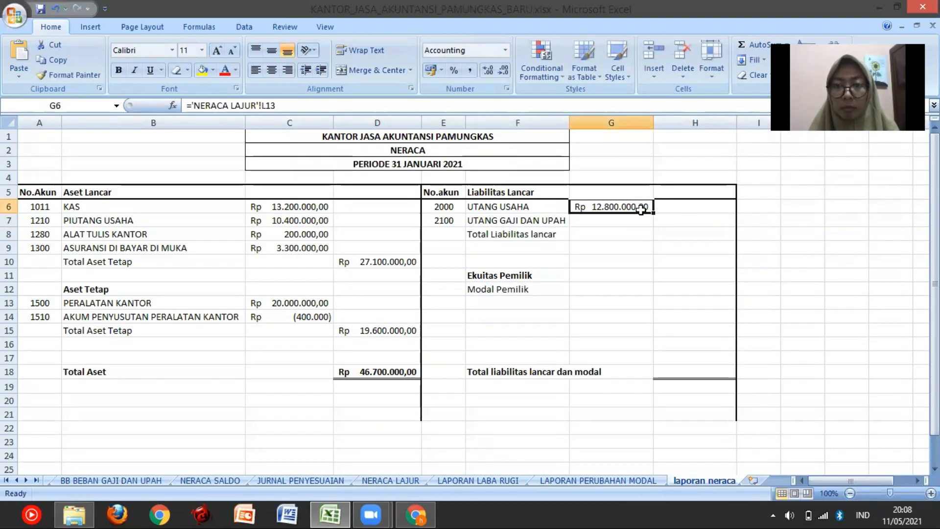
{"action": "left_click_drag", "start_coordinate": [654, 214], "coordinate": [651, 223]}
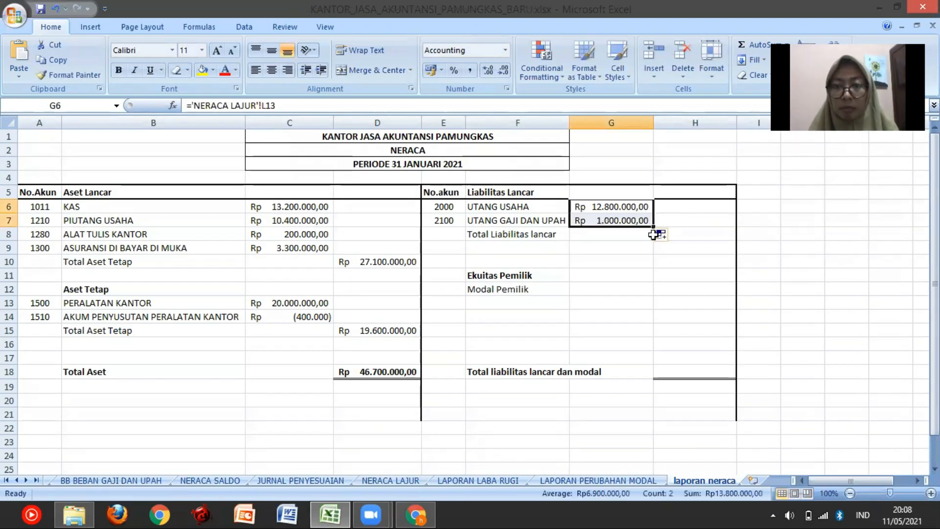
Total the current liabilities in H8 with =SUM(G6:G7).
{"action": "left_click", "coordinate": [688, 233]}
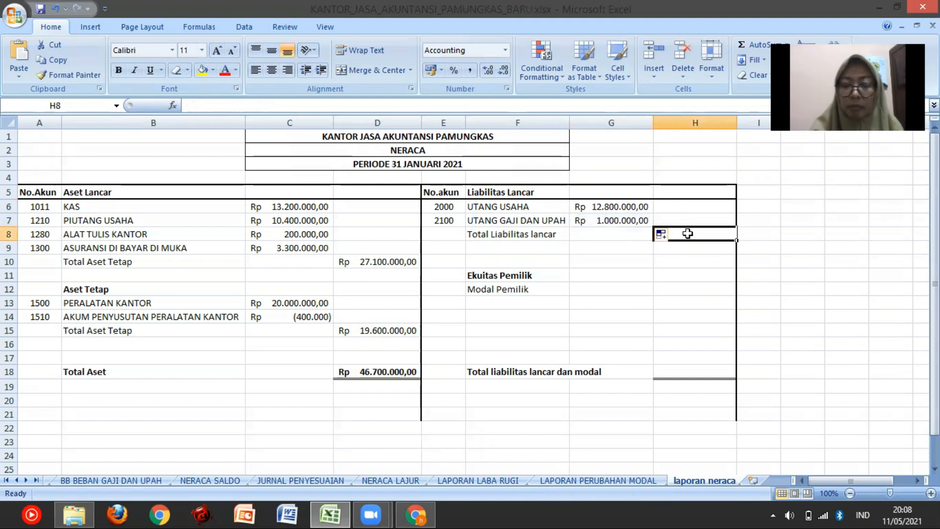
{"action": "type", "text": "="}
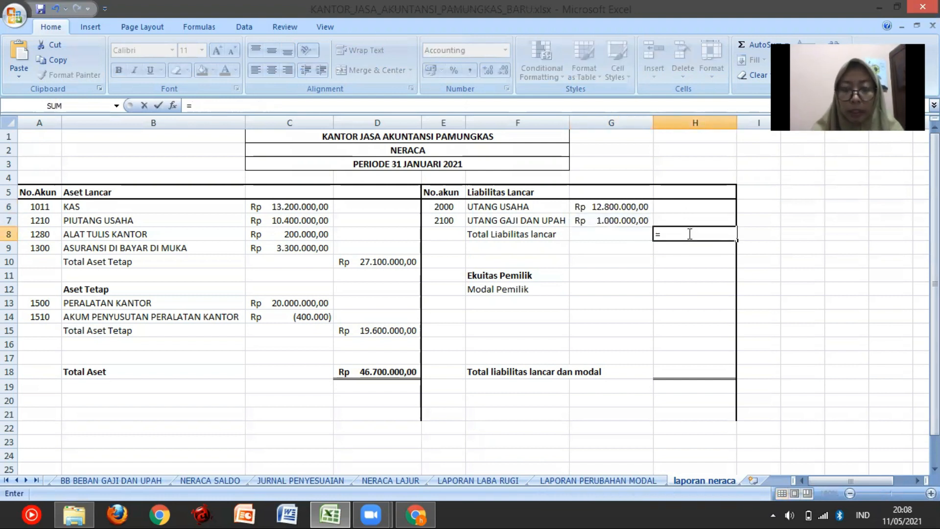
{"action": "type", "text": "sum"}
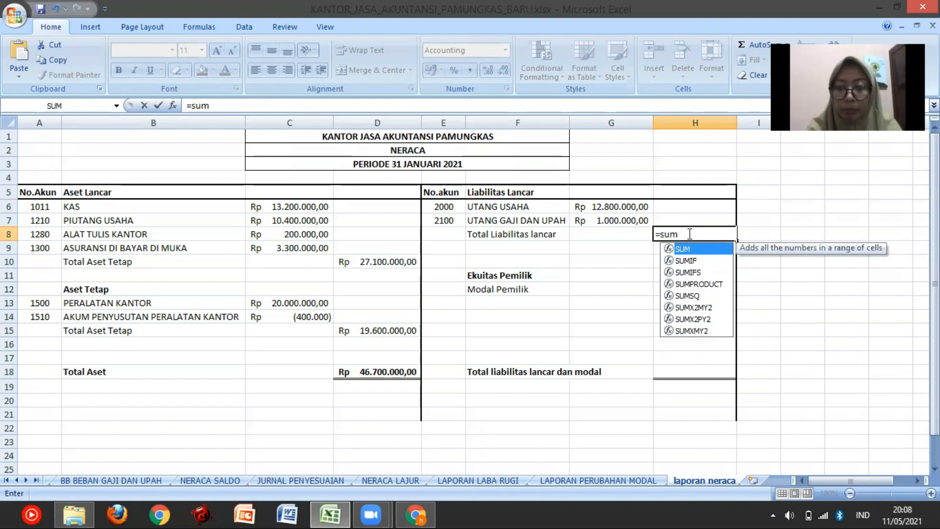
{"action": "type", "text": "("}
{"action": "left_click", "coordinate": [627, 206]}
{"action": "left_click_drag", "start_coordinate": [627, 206], "coordinate": [630, 219]}
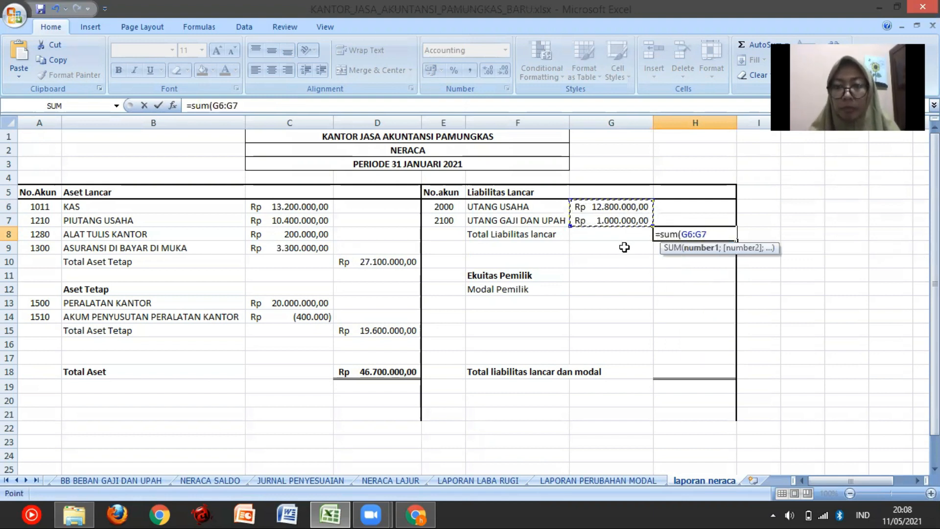
{"action": "key", "text": "Return"}
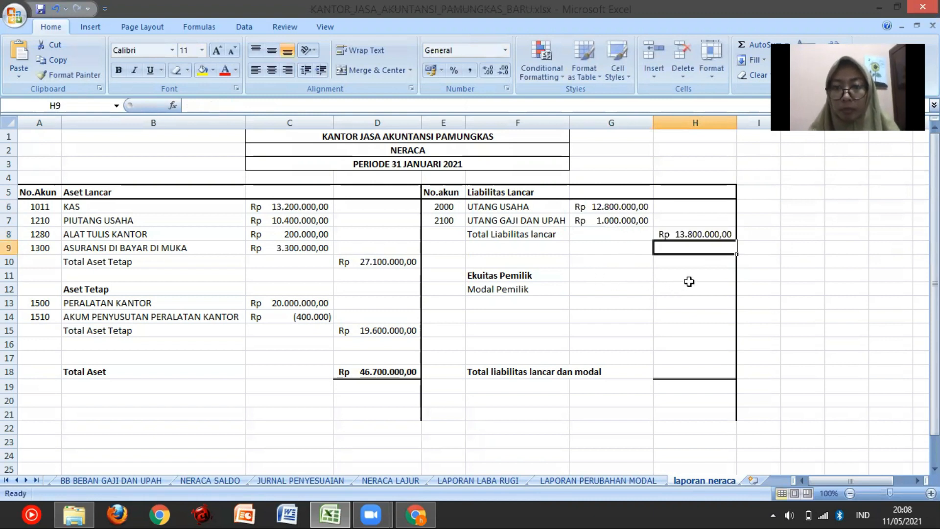
Link the Modal Pemilik amount in H12 to the ending owner's capital in D12 of the LAPORAN PERUBAHAN MODAL sheet.
{"action": "left_click", "coordinate": [446, 288]}
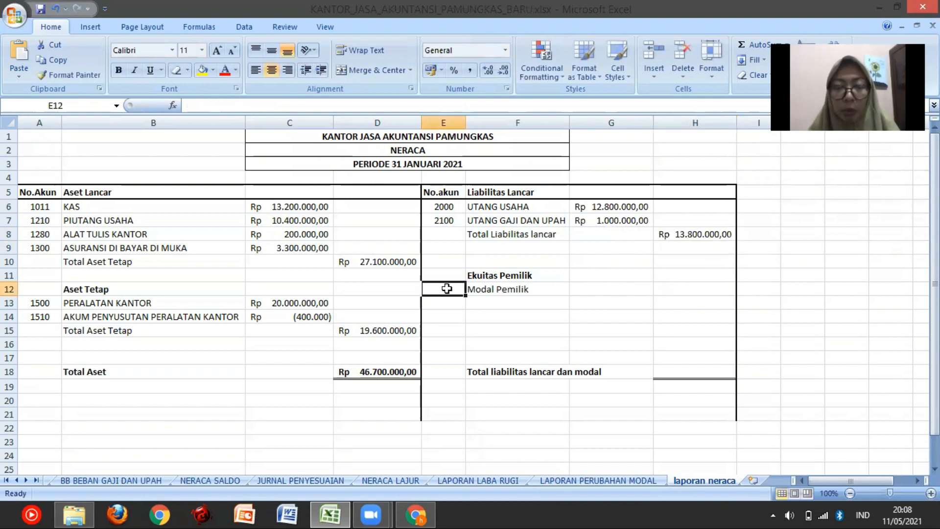
{"action": "left_click", "coordinate": [659, 294]}
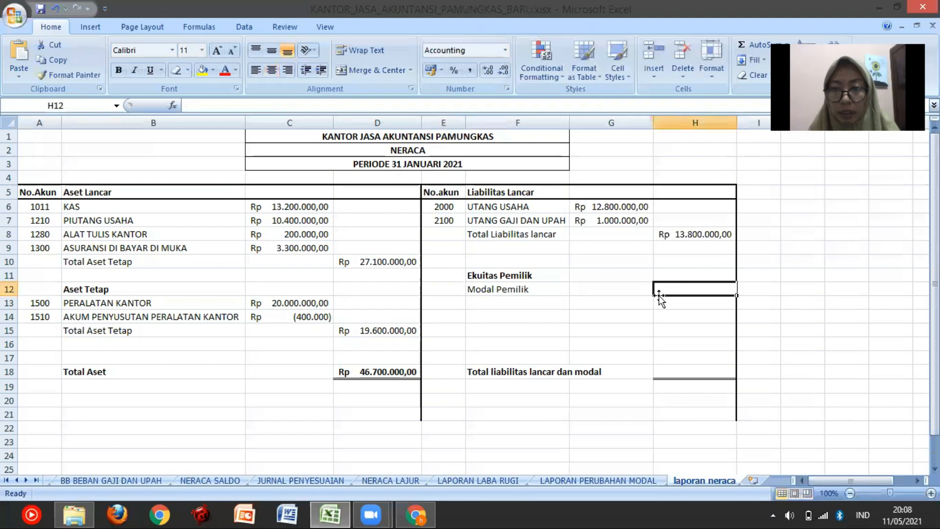
{"action": "left_click", "coordinate": [585, 482]}
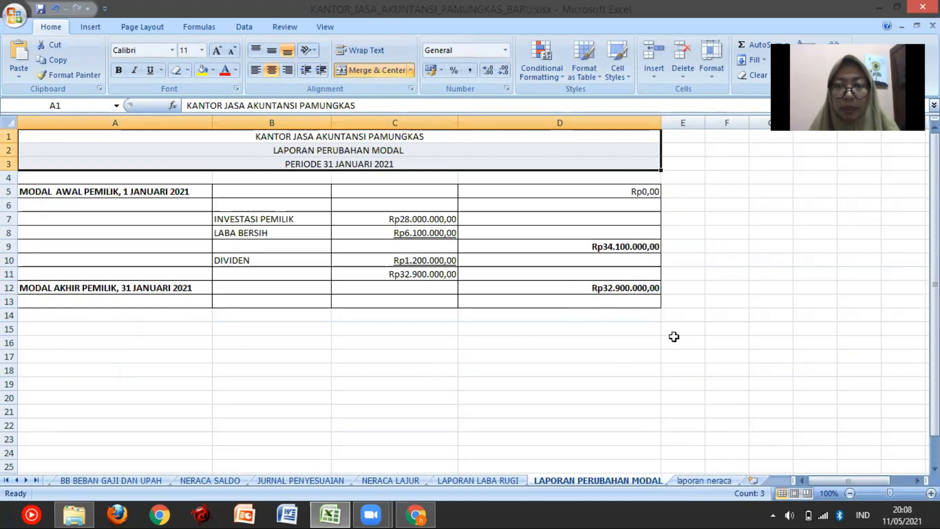
{"action": "left_click", "coordinate": [705, 480]}
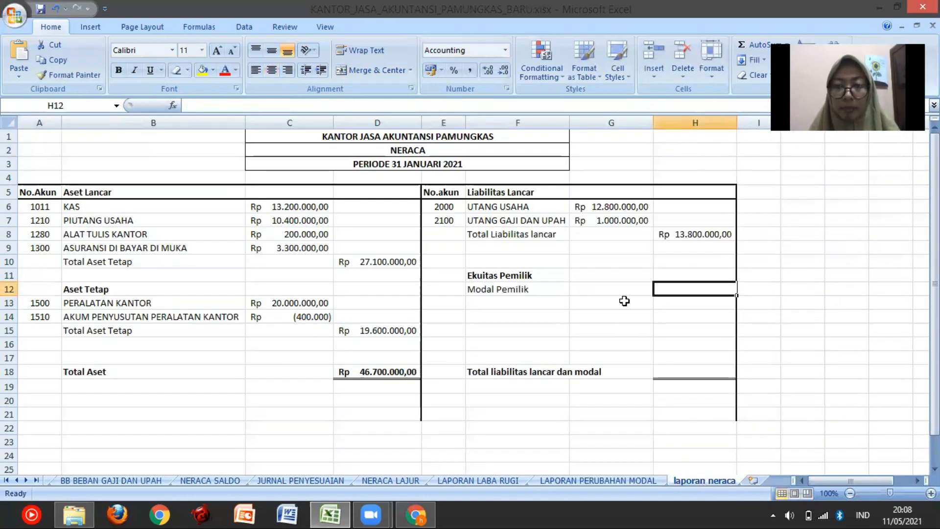
{"action": "type", "text": "="}
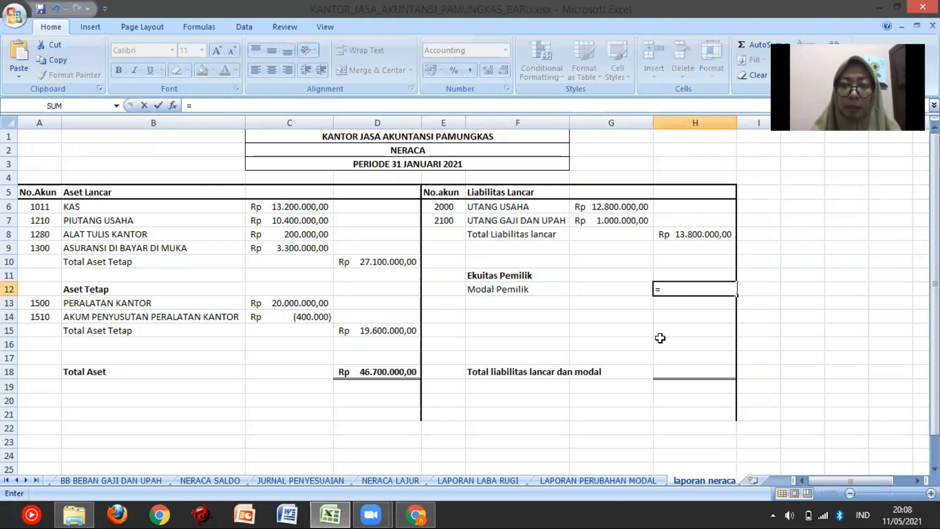
{"action": "left_click", "coordinate": [584, 481]}
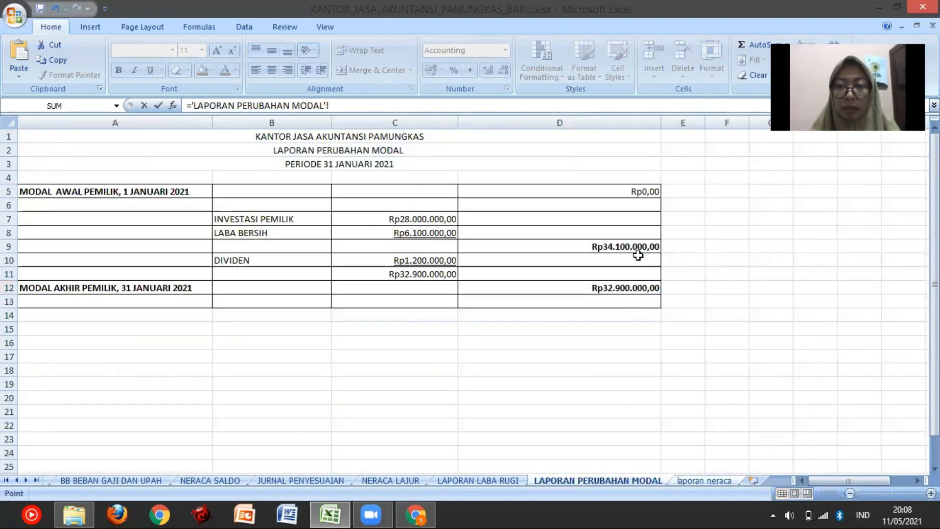
{"action": "left_click", "coordinate": [619, 287]}
{"action": "key", "text": "Return"}
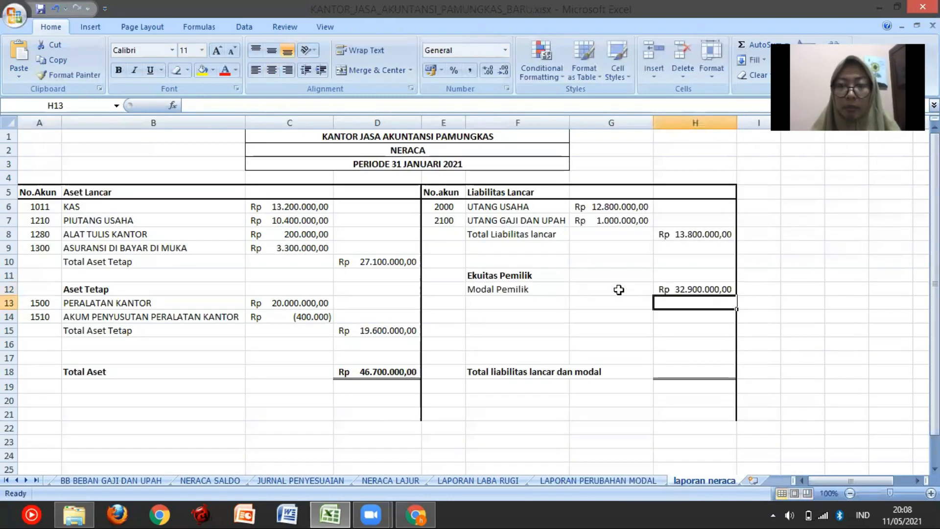
Link the Modal Pemilik account number in E12 to the NERACA LAJUR sheet with ='NERACA LAJUR'!A15.
{"action": "left_click", "coordinate": [451, 289]}
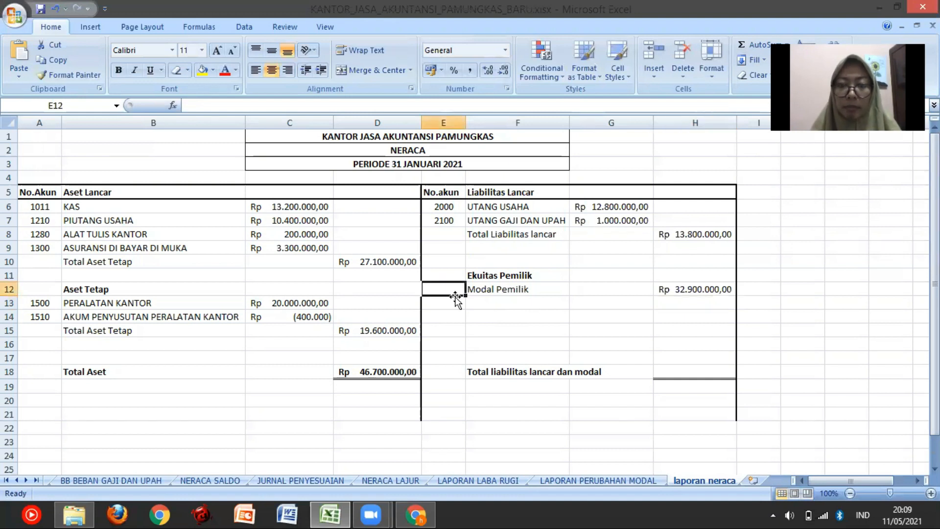
{"action": "type", "text": "="}
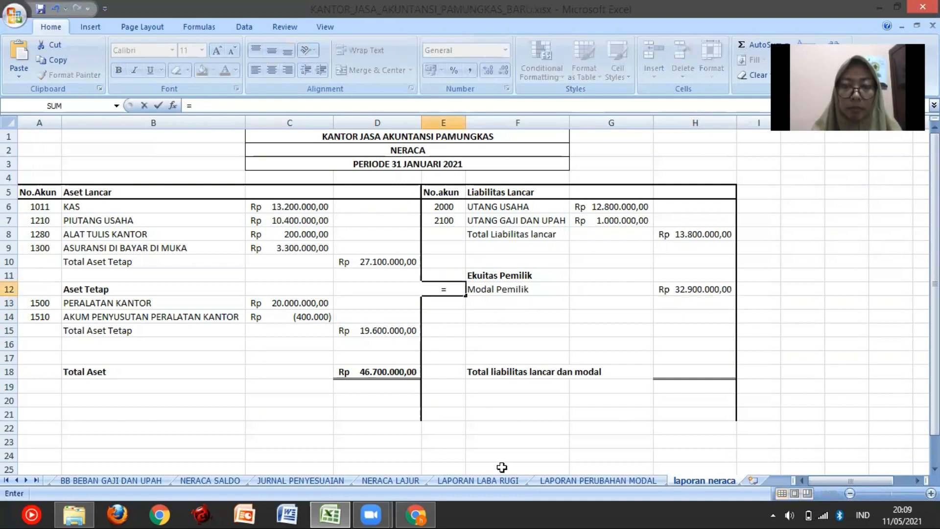
{"action": "left_click", "coordinate": [391, 480]}
{"action": "left_click", "coordinate": [48, 286]}
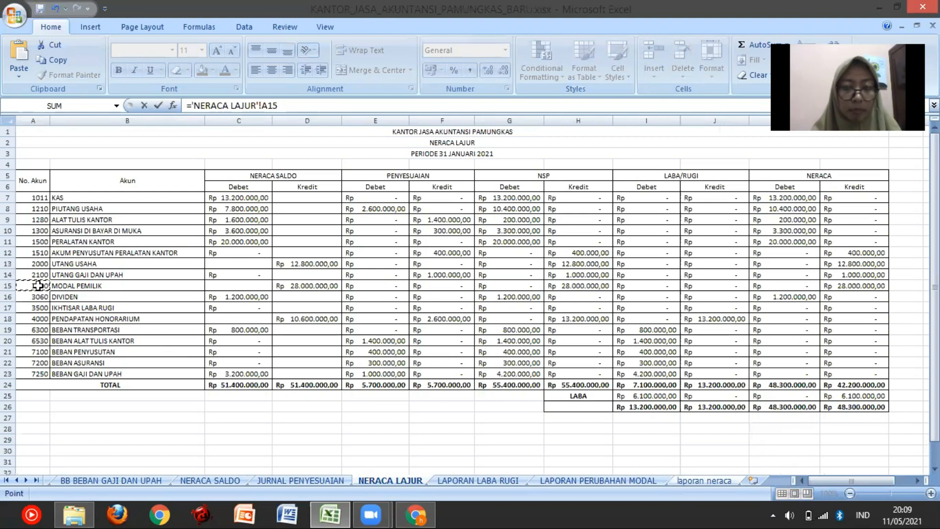
{"action": "key", "text": "Return"}
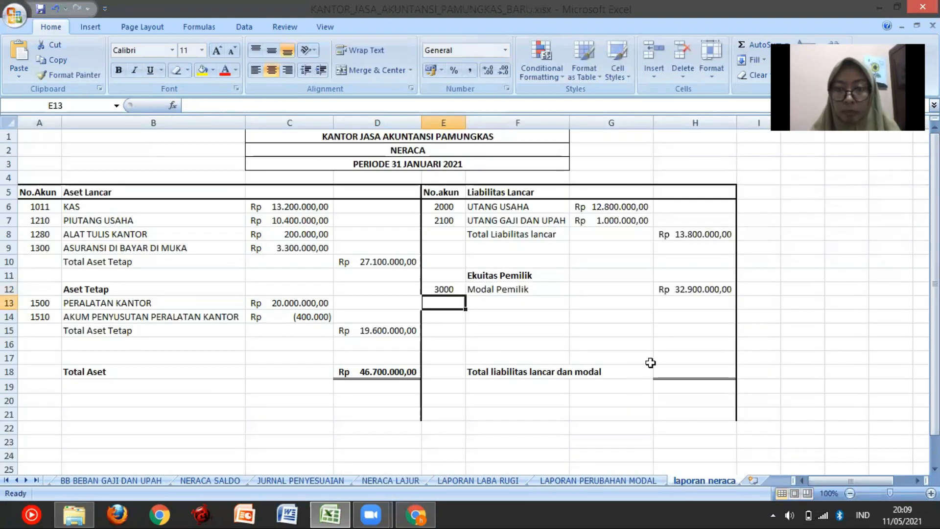
Calculate Total liabilitas lancar dan modal in H18 with =SUM(H8:H12).
{"action": "left_click", "coordinate": [664, 371]}
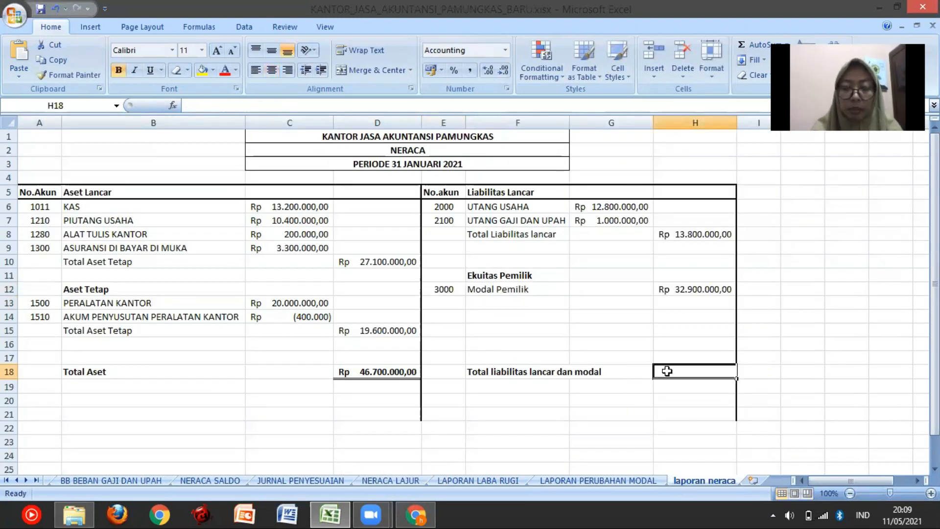
{"action": "type", "text": "=sum"}
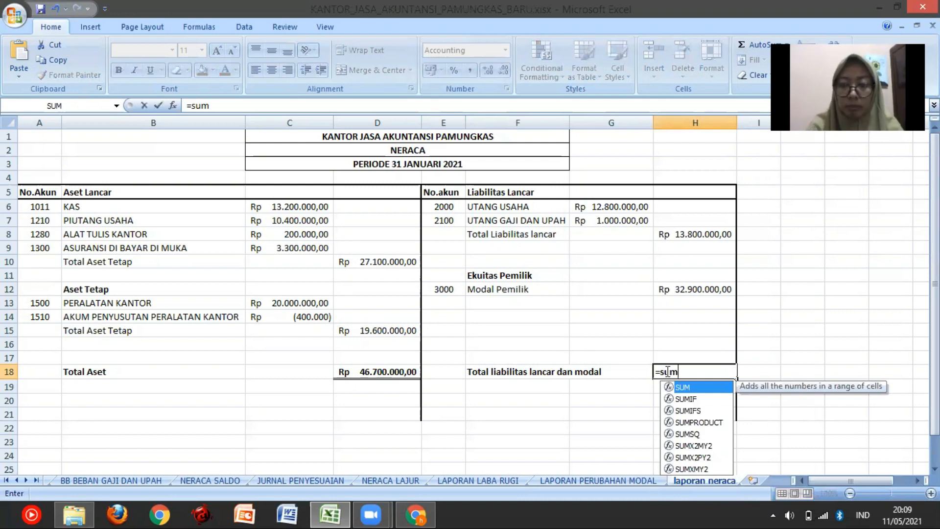
{"action": "type", "text": "("}
{"action": "left_click", "coordinate": [685, 235]}
{"action": "left_click_drag", "start_coordinate": [685, 235], "coordinate": [692, 289]}
{"action": "key", "text": "Return"}
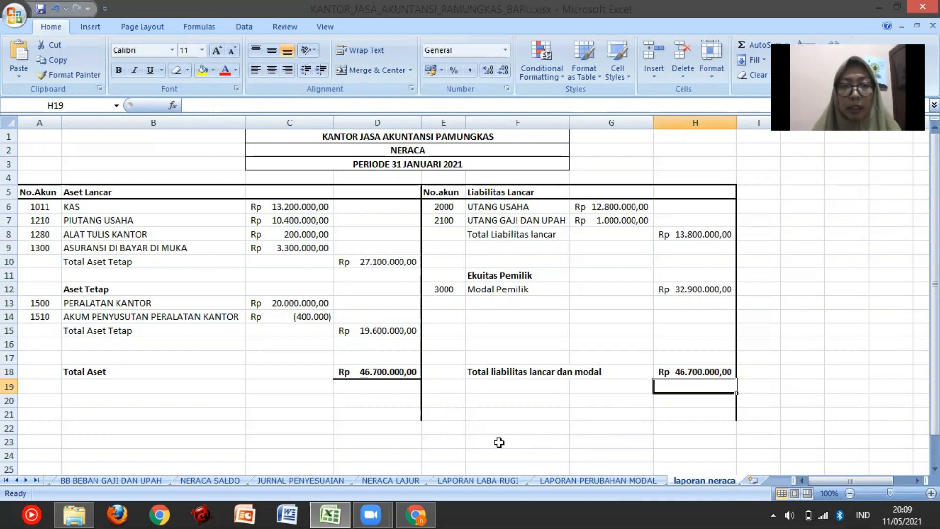
Rename the worksheet SHEET 7 as LAPORAN ARUS KAS.
{"action": "left_click", "coordinate": [427, 31]}
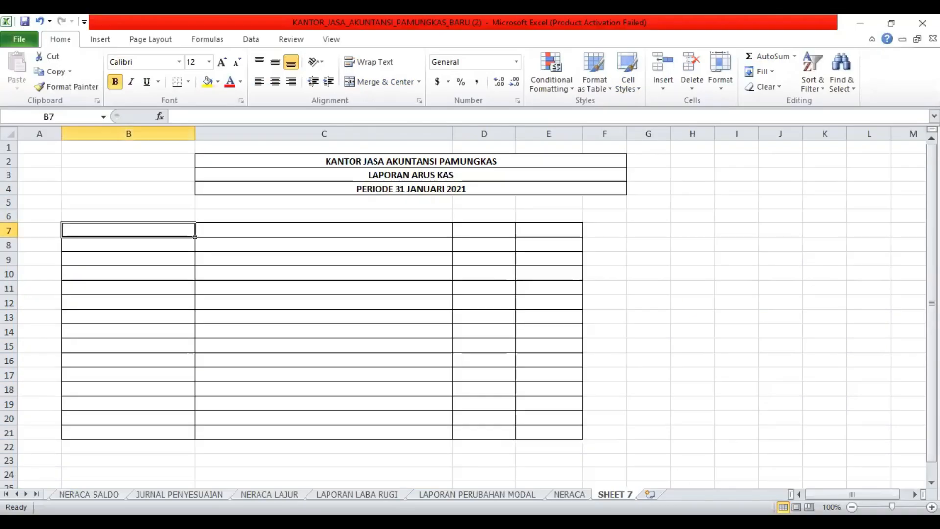
{"action": "right_click", "coordinate": [616, 492]}
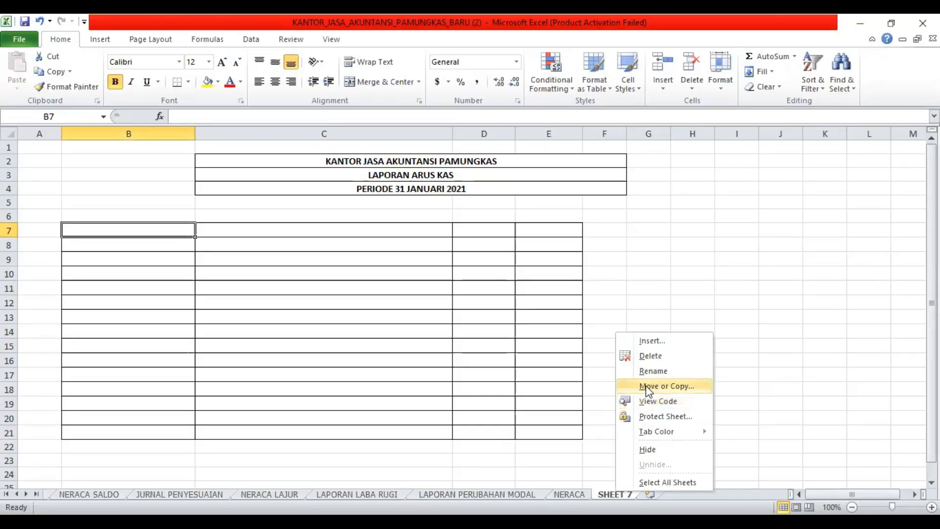
{"action": "left_click", "coordinate": [648, 387]}
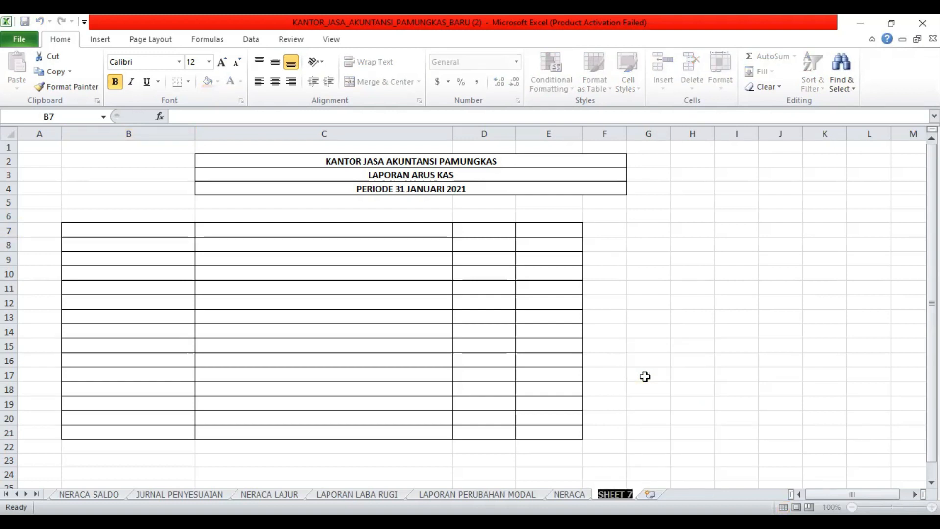
{"action": "type", "text": "LAPORAN "}
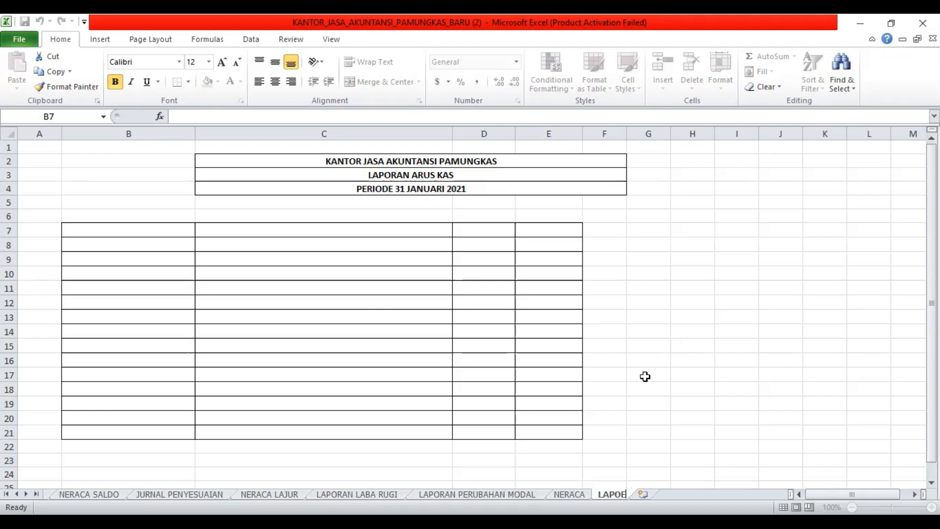
{"action": "type", "text": "ARUS KAS"}
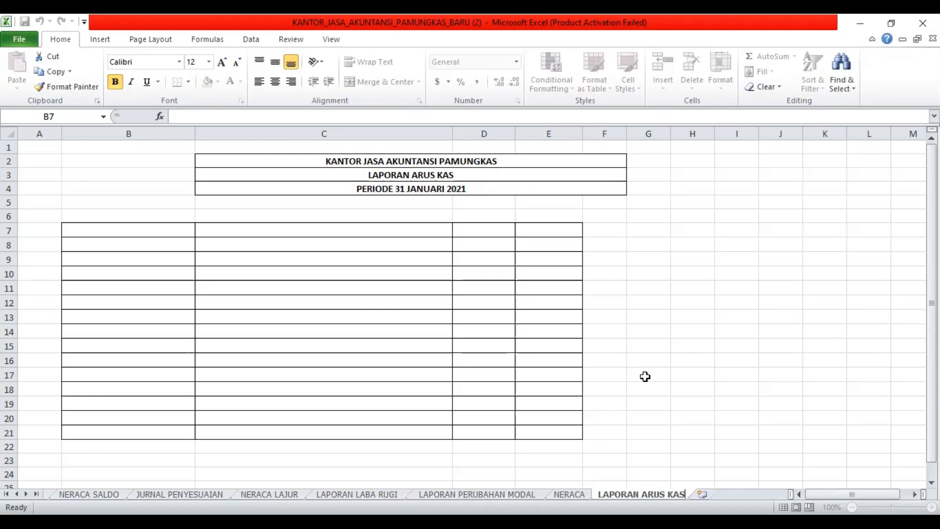
{"action": "key", "text": "Return"}
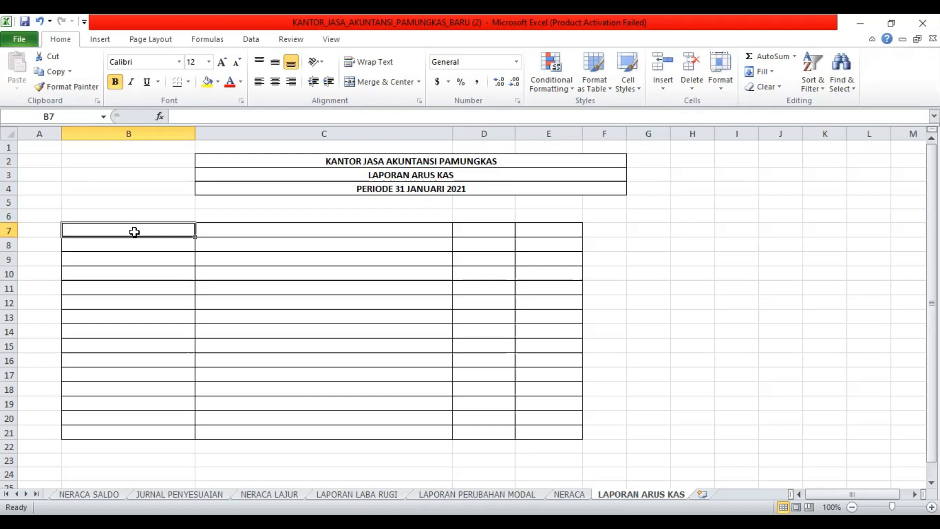
Enter the section heading "Arus kas dari aktivitas operasi" in B7 of the cash flow statement.
{"action": "type", "text": "Arus"}
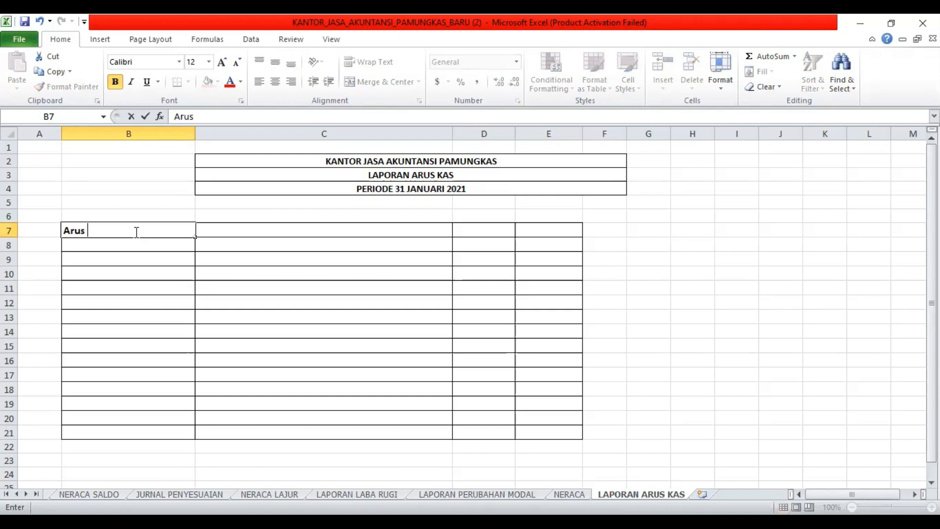
{"action": "type", "text": " kas dari aktivi"}
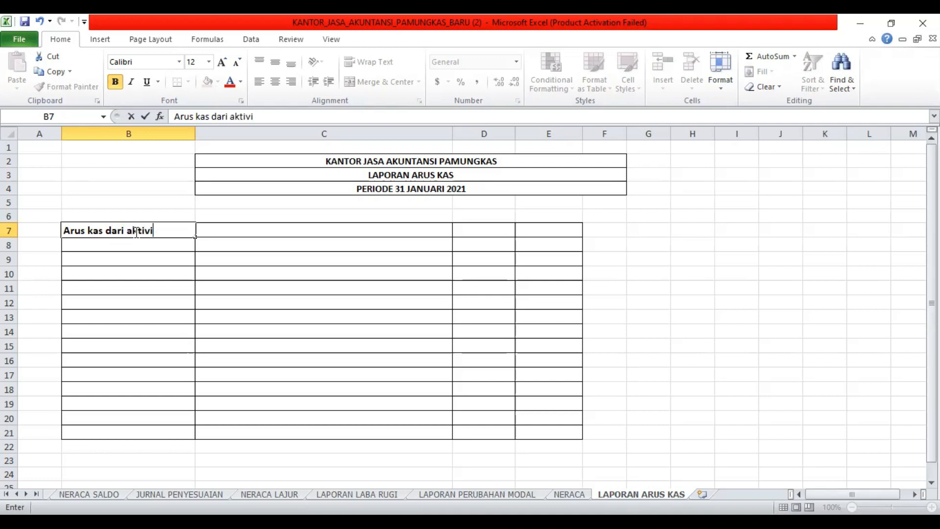
{"action": "type", "text": "tas operasi"}
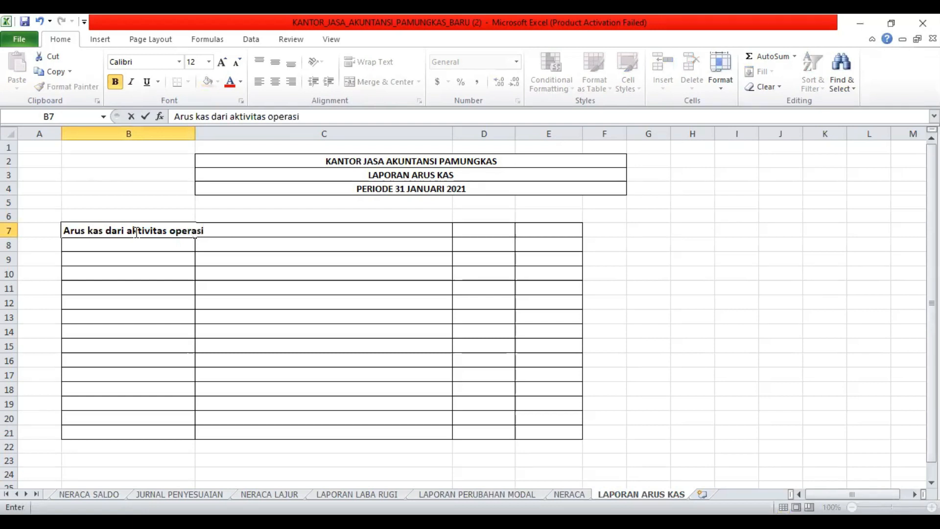
Add the operating cash line "Penerima kas dari klien" in C8 with the amount "Rp. 2.800.000" in E8.
{"action": "left_click", "coordinate": [203, 249]}
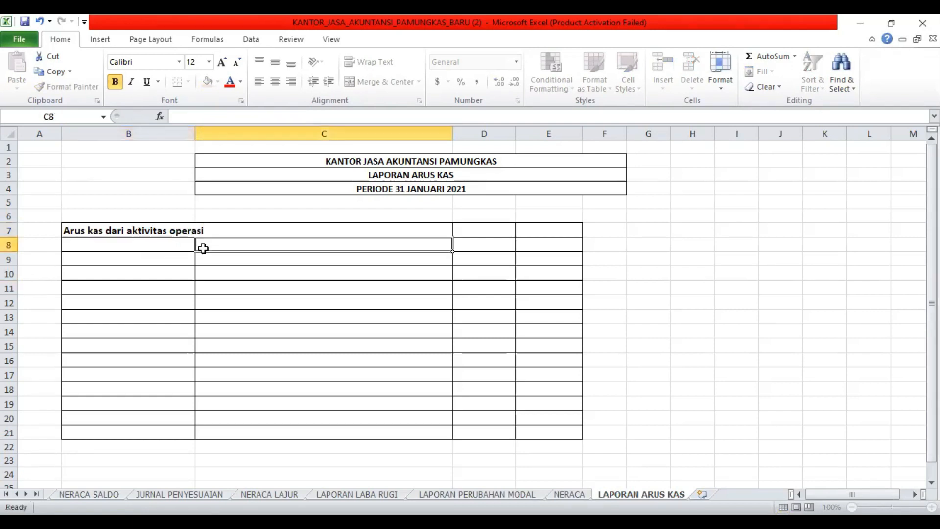
{"action": "type", "text": "Pe"}
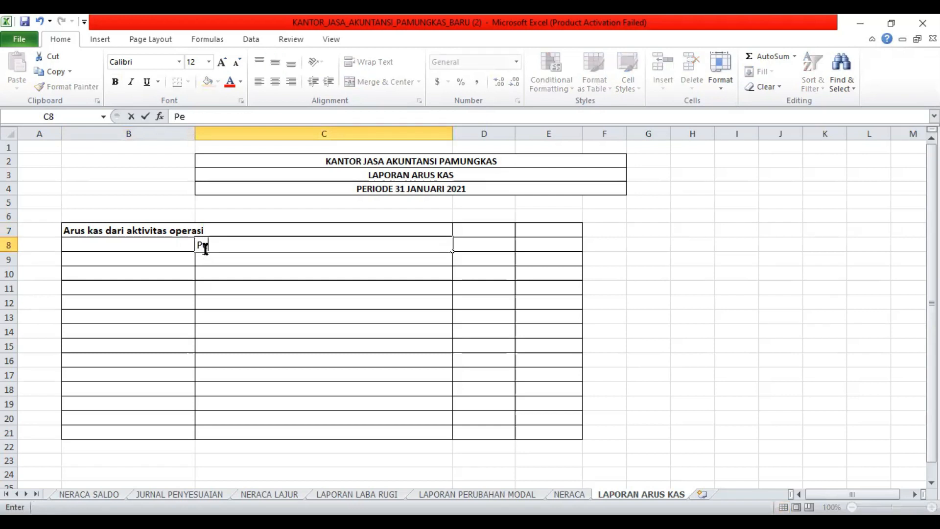
{"action": "type", "text": "nerima k"}
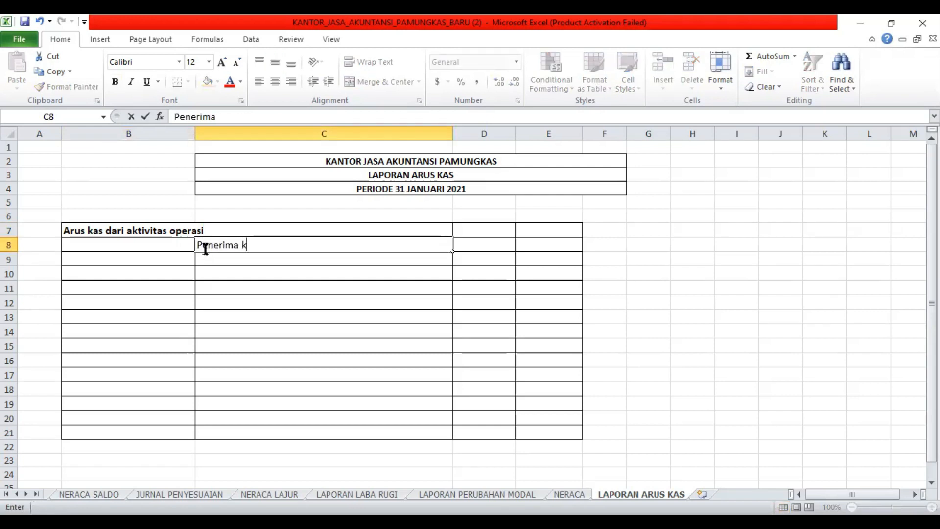
{"action": "type", "text": "as dari klien"}
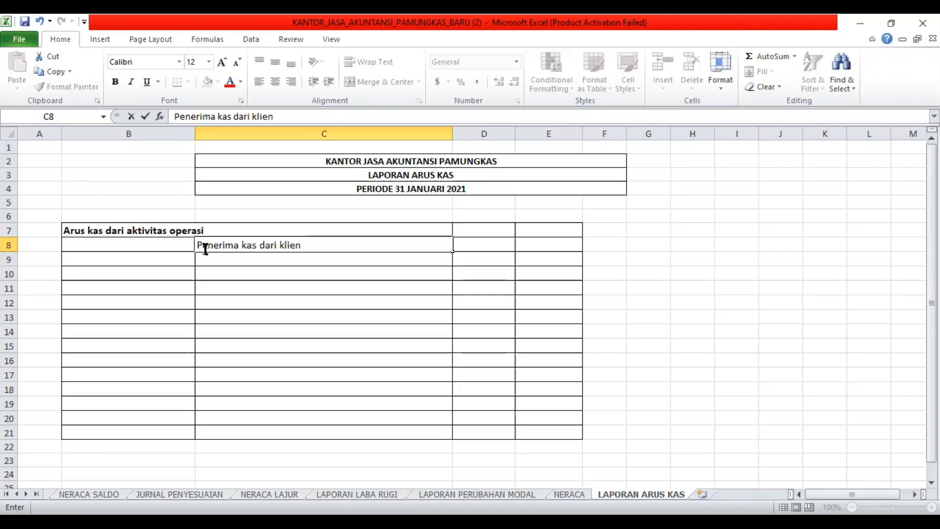
{"action": "left_click", "coordinate": [538, 242]}
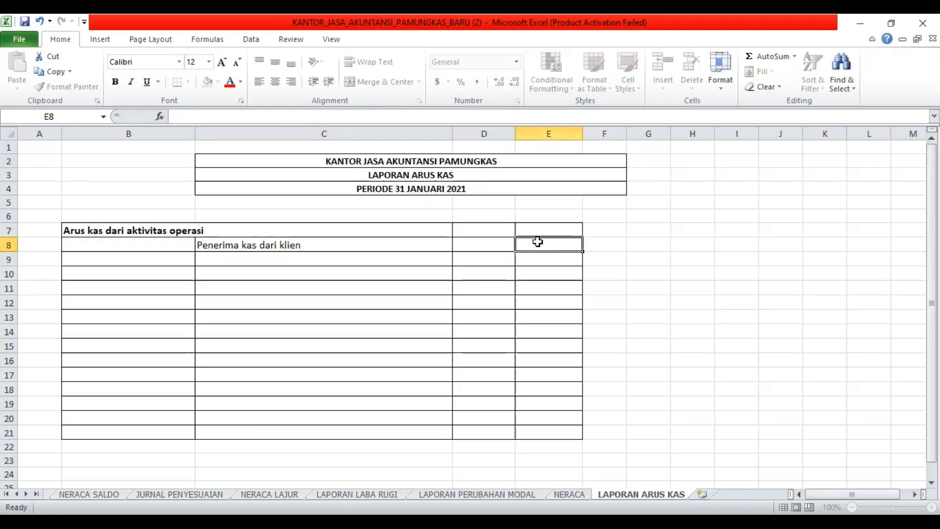
{"action": "type", "text": "Rp"}
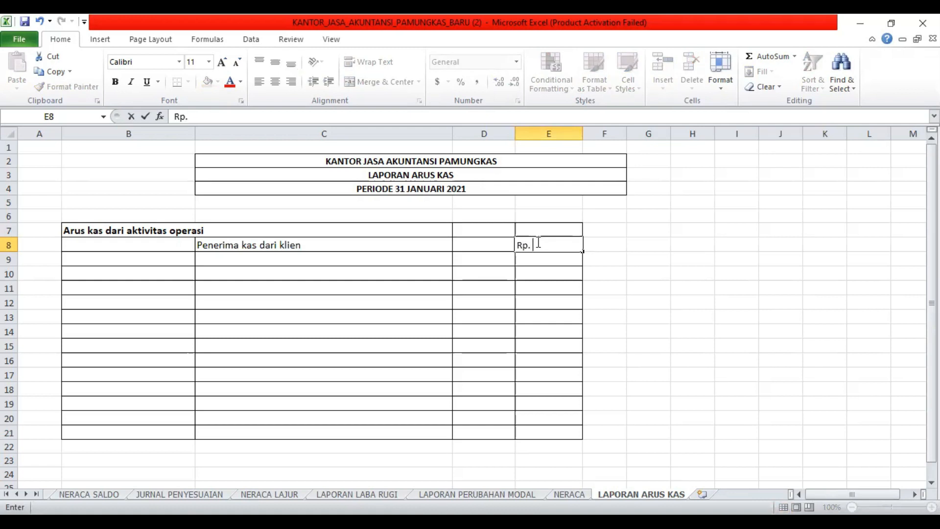
{"action": "type", "text": ". 2.800.000"}
{"action": "left_click", "coordinate": [362, 261]}
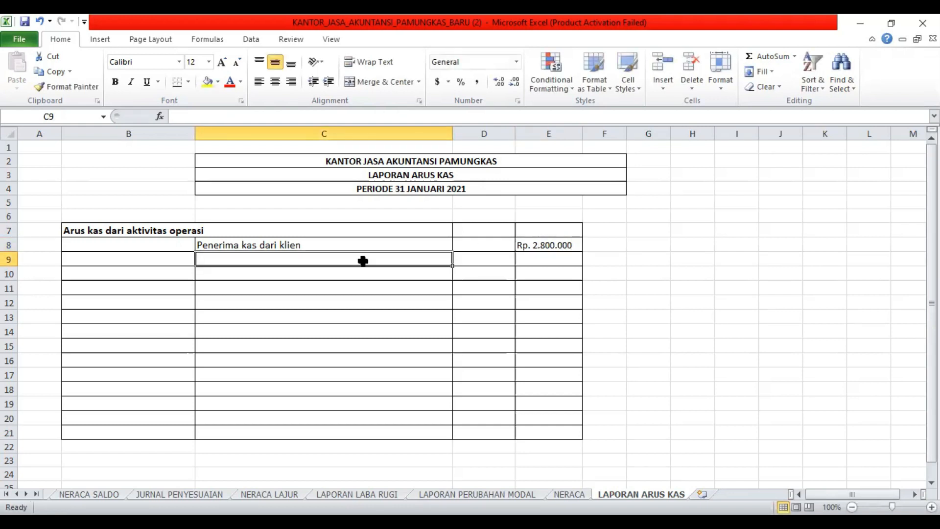
Add the operating cash line "Pembayaran kas kepada pemasok" in C9 with the amount -800 in E9.
{"action": "type", "text": "Pembaya"}
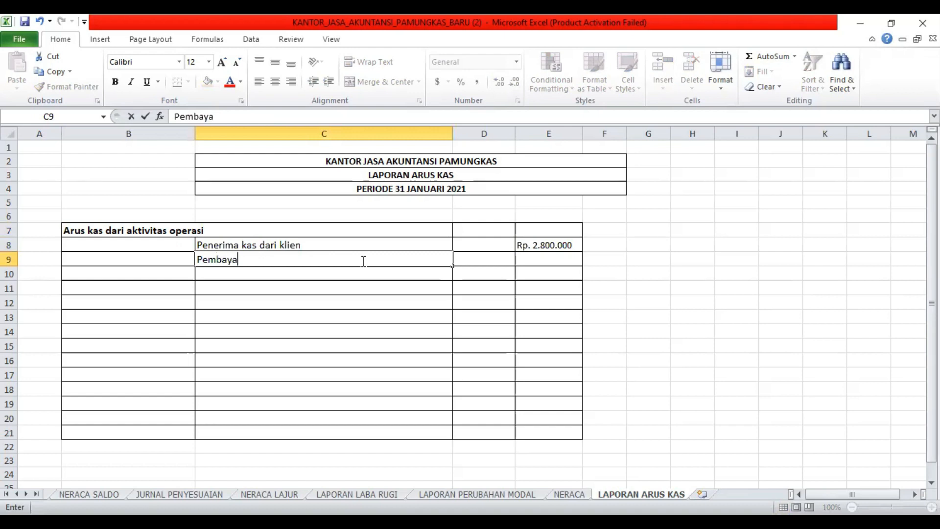
{"action": "type", "text": "ran kas kepa"}
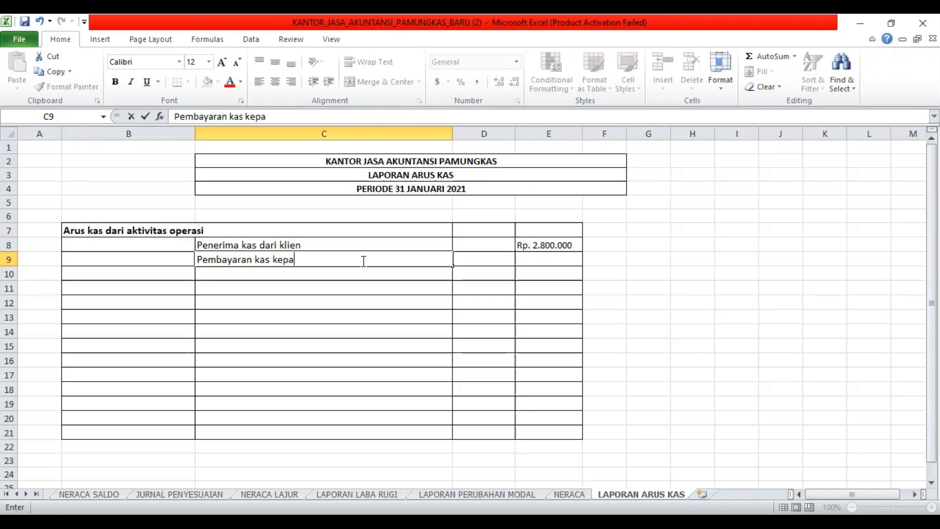
{"action": "type", "text": "da pemasok"}
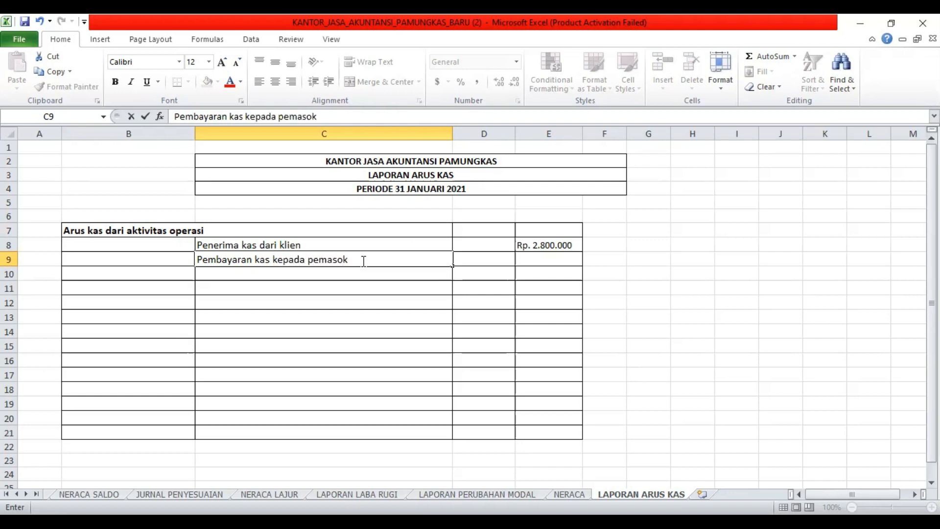
{"action": "left_click", "coordinate": [568, 260]}
{"action": "type", "text": "-800"}
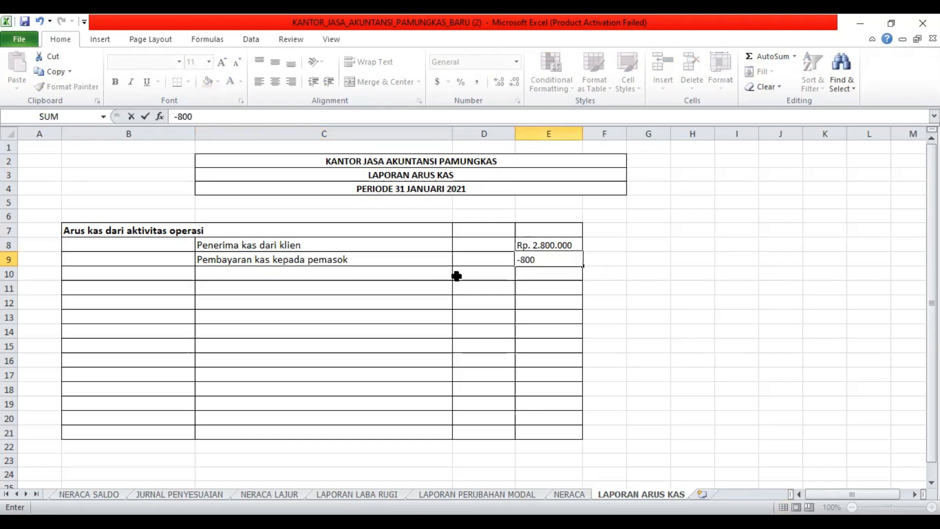
Add the operating cash line "Pembayaran kas kepada karyawan" in C10 with the amount "(3.200.000)" in E10.
{"action": "left_click", "coordinate": [357, 277]}
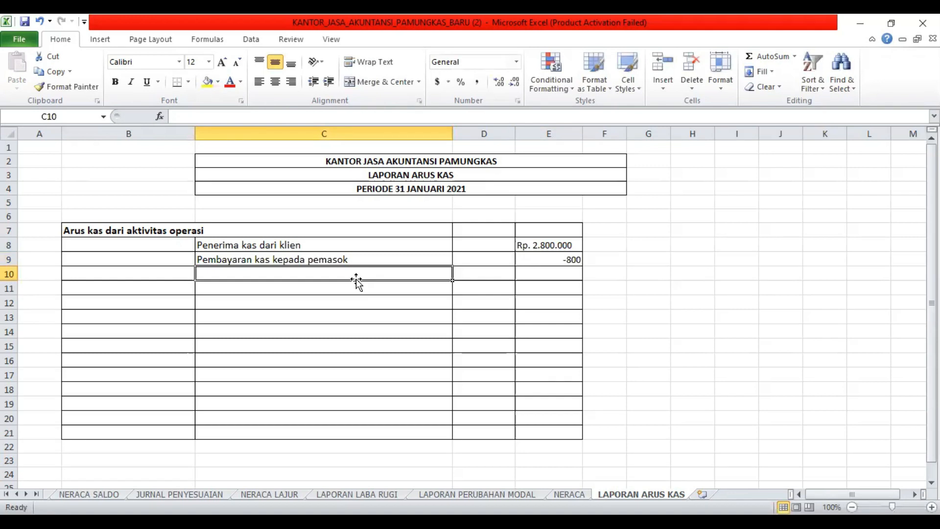
{"action": "type", "text": "p"}
{"action": "key", "text": "BackSpace"}
{"action": "type", "text": "Pembayaran kas "}
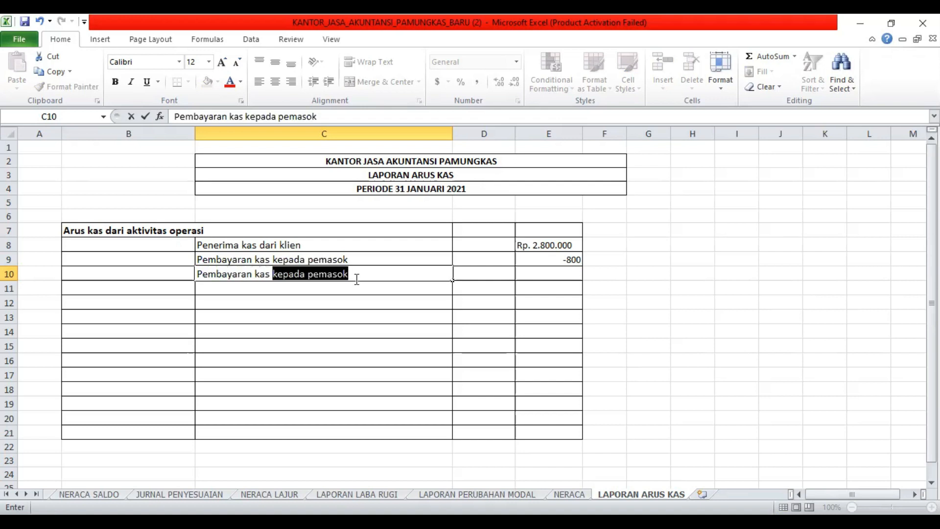
{"action": "type", "text": "kepada "}
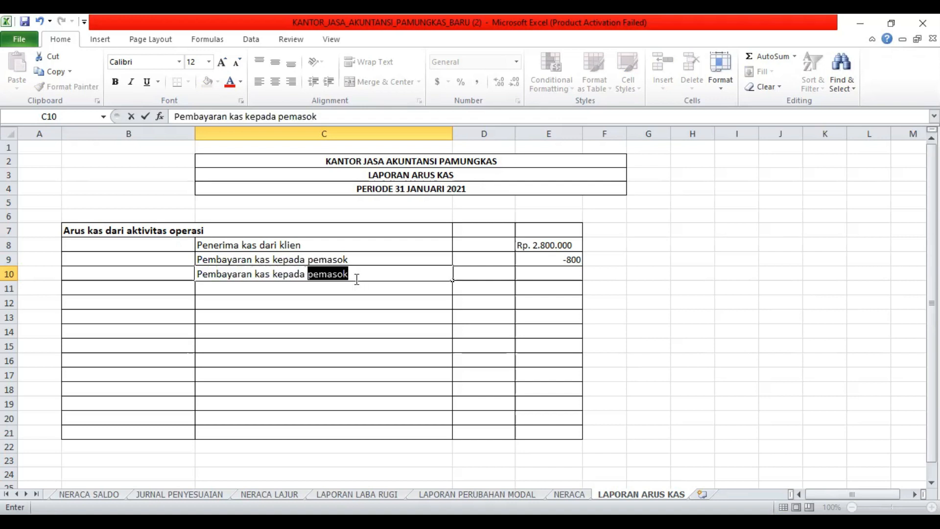
{"action": "type", "text": "karya"}
{"action": "type", "text": "wan"}
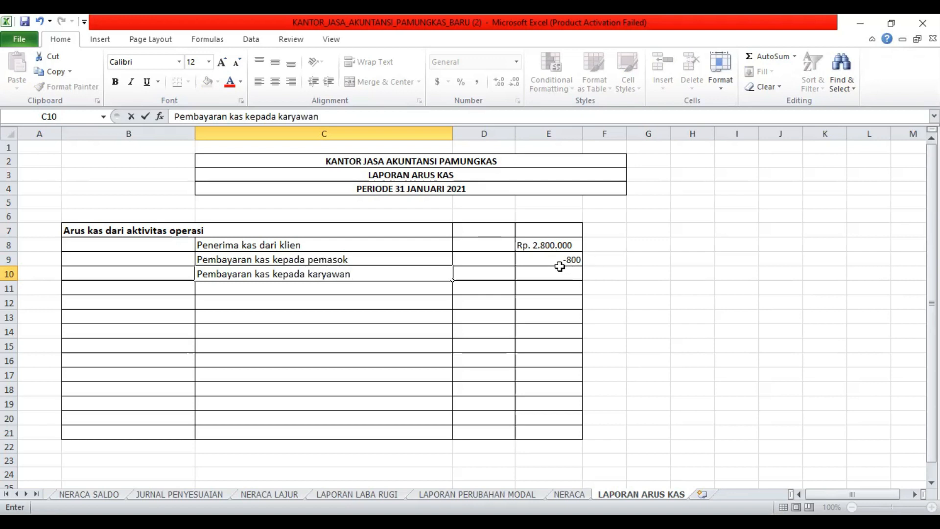
{"action": "left_click", "coordinate": [537, 275]}
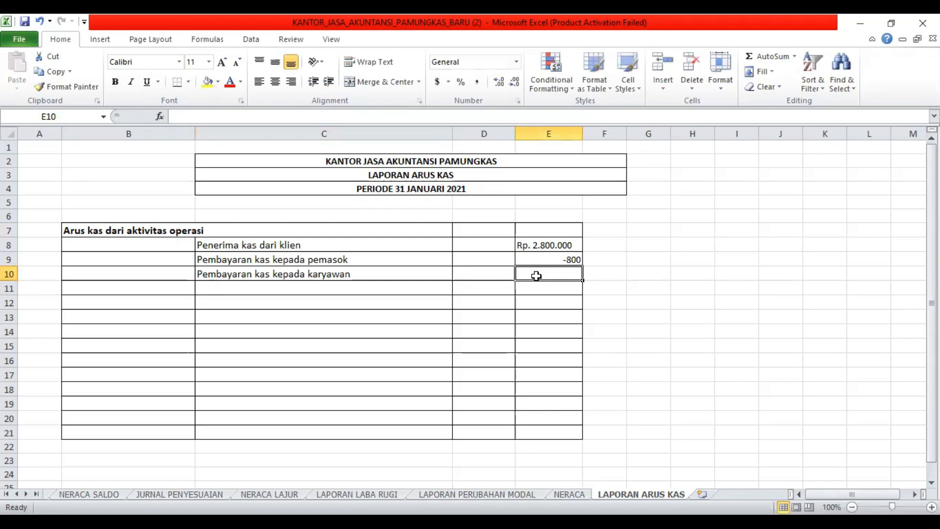
{"action": "type", "text": "(3."}
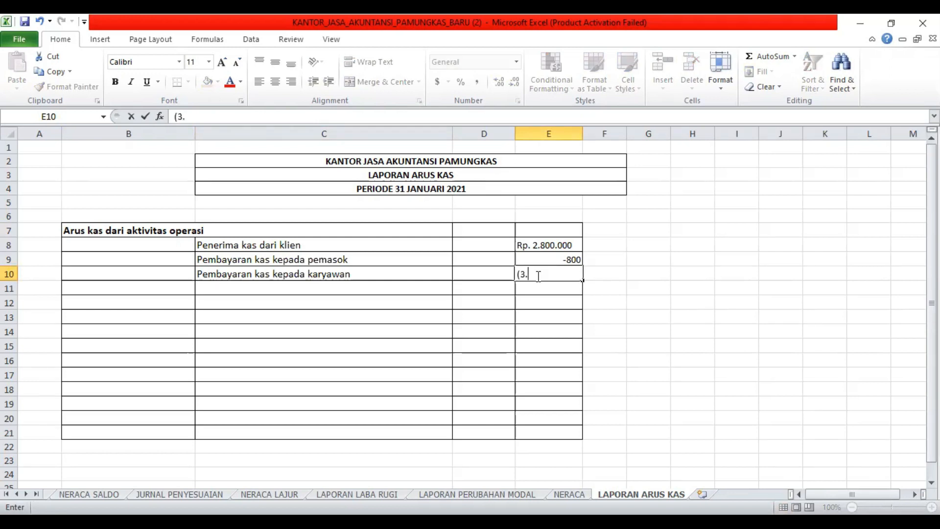
{"action": "type", "text": "200.000)"}
Add the operating cash line "Pembayaran kas untuk beban operasi" in C11 with the amount "(4.400.000)" in E11.
{"action": "left_click", "coordinate": [322, 293]}
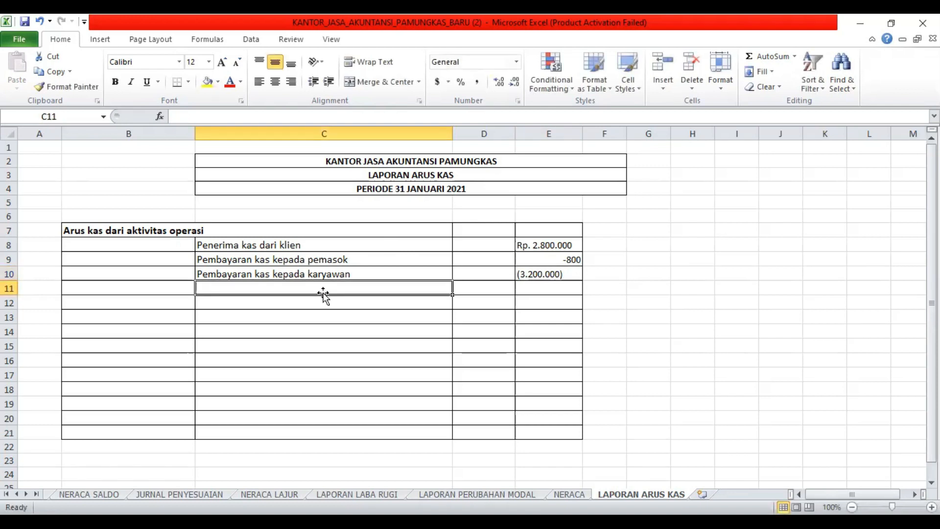
{"action": "type", "text": "Pem"}
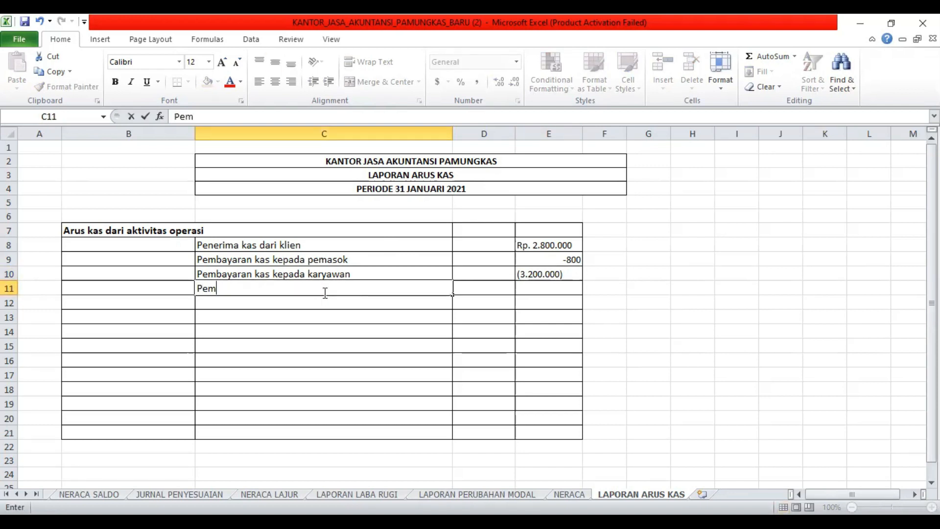
{"action": "type", "text": "bayaran"}
{"action": "type", "text": " kas "}
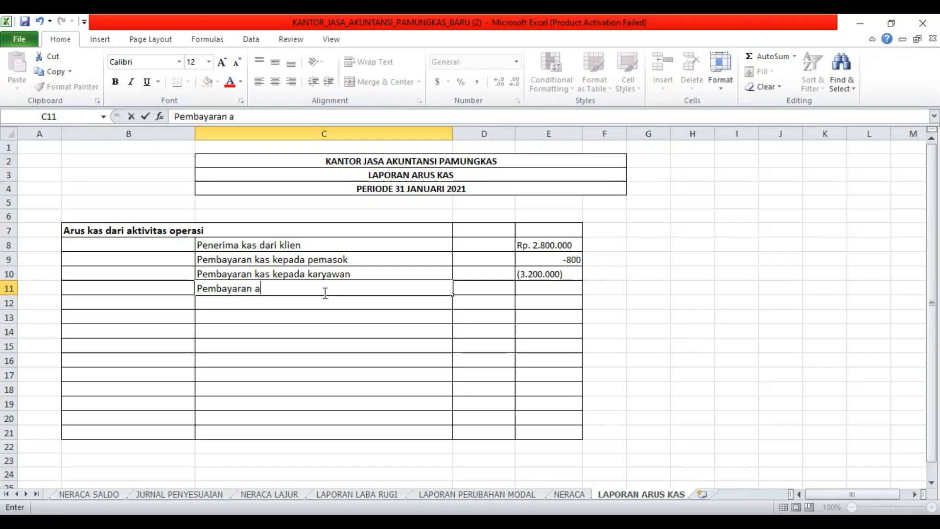
{"action": "type", "text": "untuk be"}
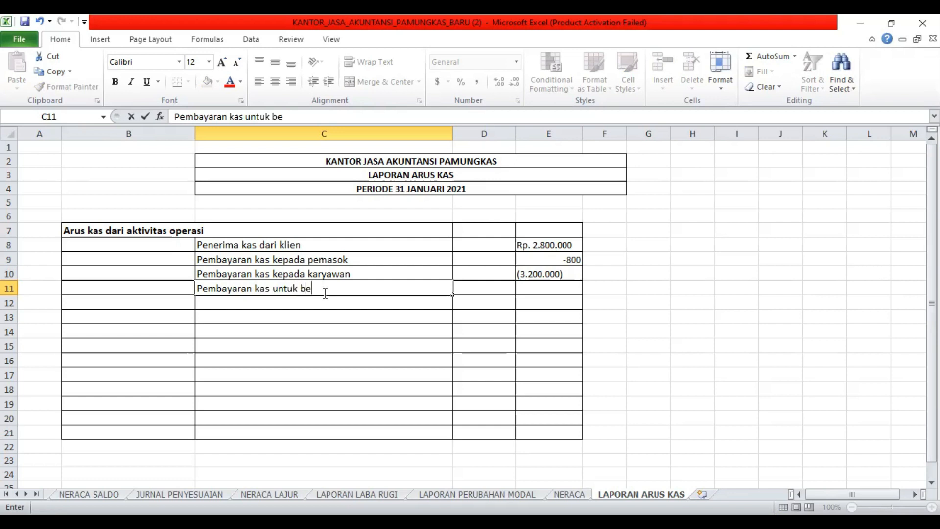
{"action": "type", "text": "ban operasi"}
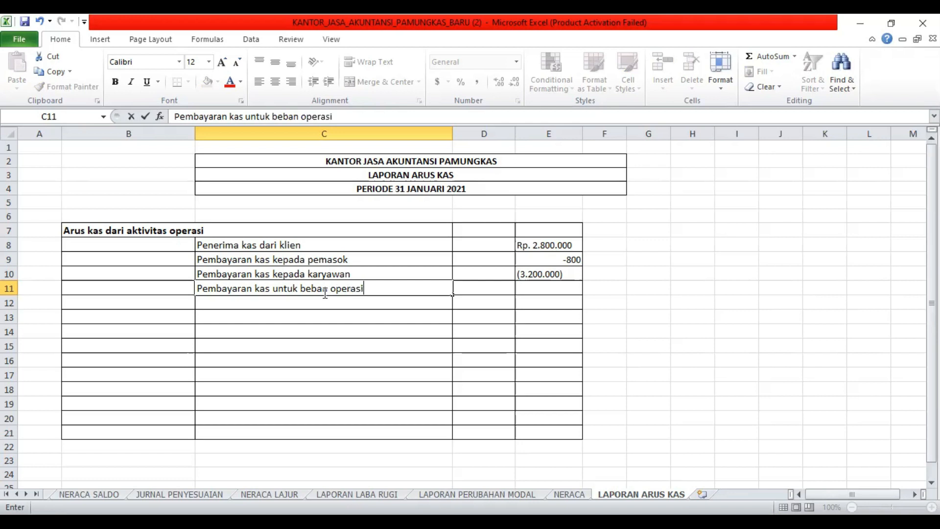
{"action": "left_click", "coordinate": [540, 286]}
{"action": "type", "text": "("}
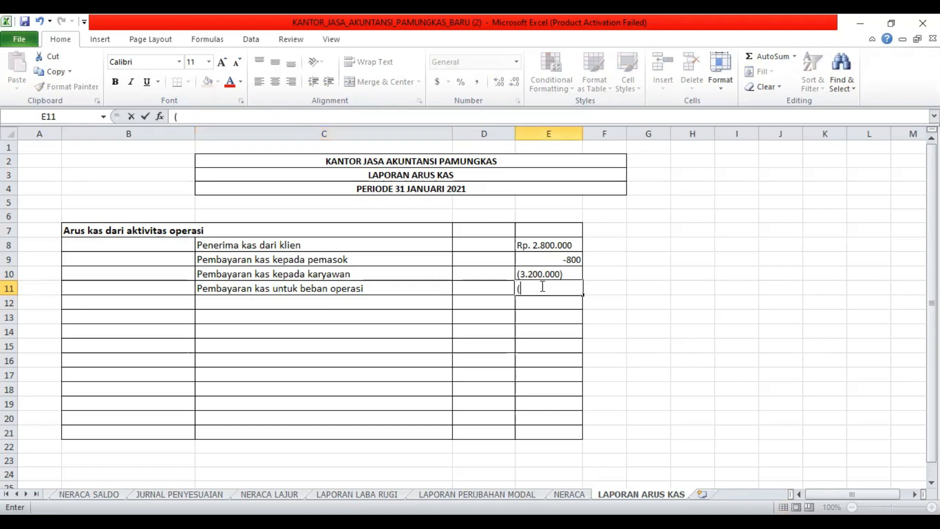
{"action": "type", "text": "4.400.000)"}
Enter the net operating cash label "Arus kas bersih yang diperlukan oleh aktivitas operasi" in C12.
{"action": "left_click", "coordinate": [391, 301]}
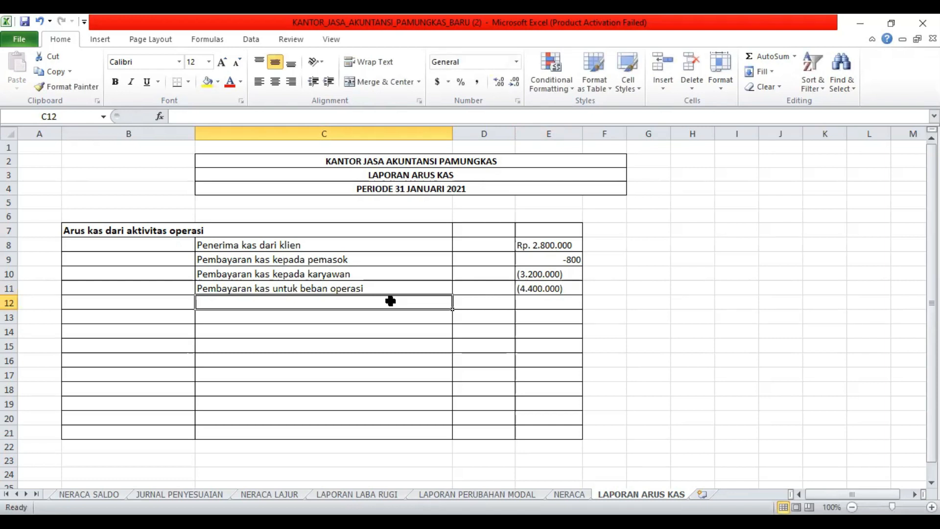
{"action": "type", "text": "Arus kas"}
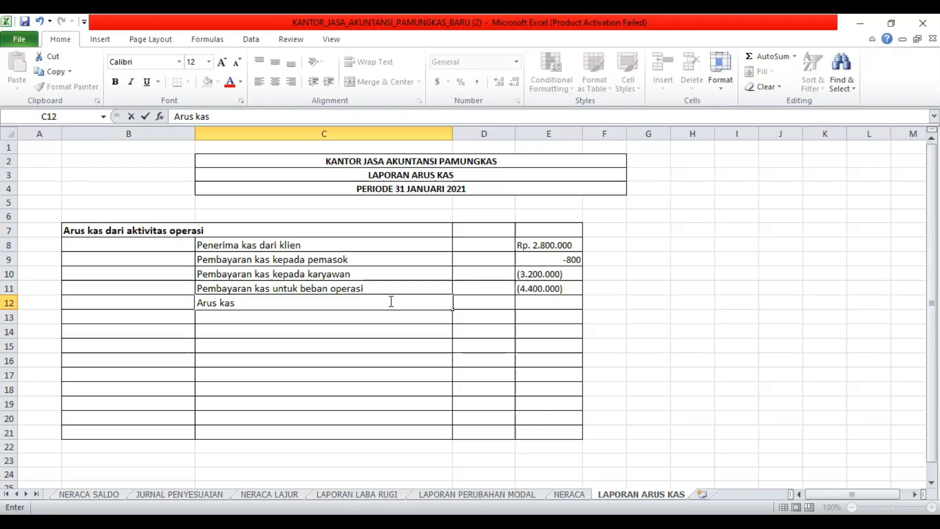
{"action": "type", "text": " a"}
{"action": "type", "text": "aaaaaaaaaaaaa"}
{"action": "key", "text": "BackSpace"}
{"action": "key", "text": "BackSpace"}
{"action": "key", "text": "BackSpace"}
{"action": "key", "text": "BackSpace"}
{"action": "key", "text": "BackSpace"}
{"action": "key", "text": "BackSpace"}
{"action": "key", "text": "BackSpace"}
{"action": "key", "text": "BackSpace"}
{"action": "key", "text": "BackSpace"}
{"action": "key", "text": "BackSpace"}
{"action": "key", "text": "BackSpace"}
{"action": "key", "text": "BackSpace"}
{"action": "key", "text": "BackSpace"}
{"action": "key", "text": "BackSpace"}
{"action": "type", "text": "bersih"}
{"action": "type", "text": " u"}
{"action": "key", "text": "BackSpace"}
{"action": "type", "text": "yang "}
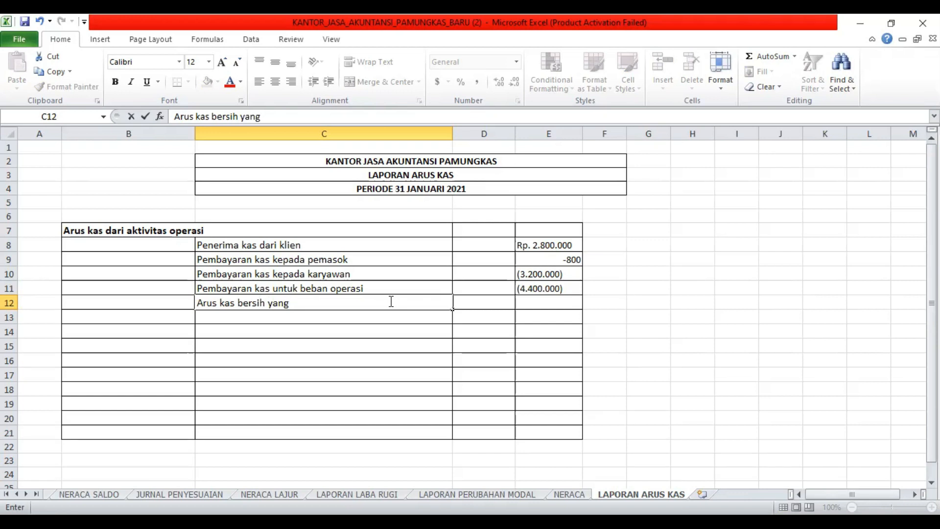
{"action": "type", "text": "diperlukan "}
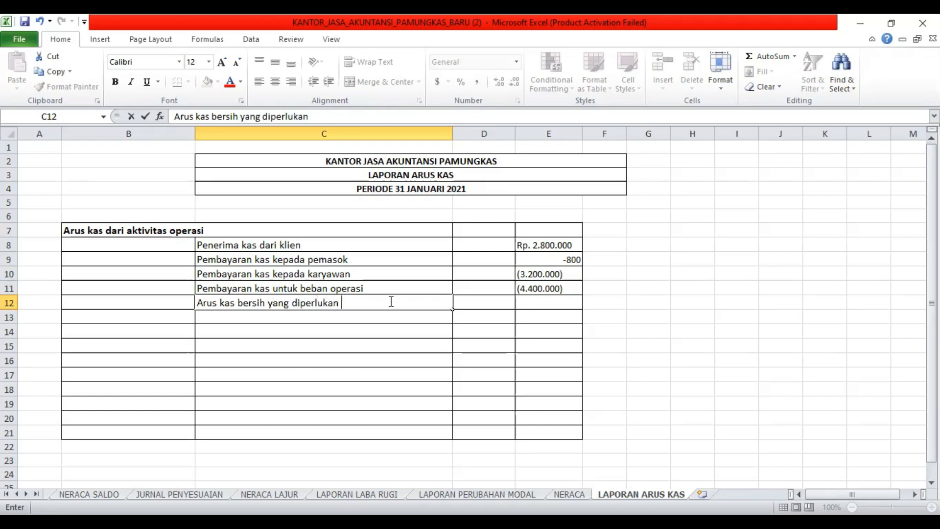
{"action": "type", "text": "oleh aktivits"}
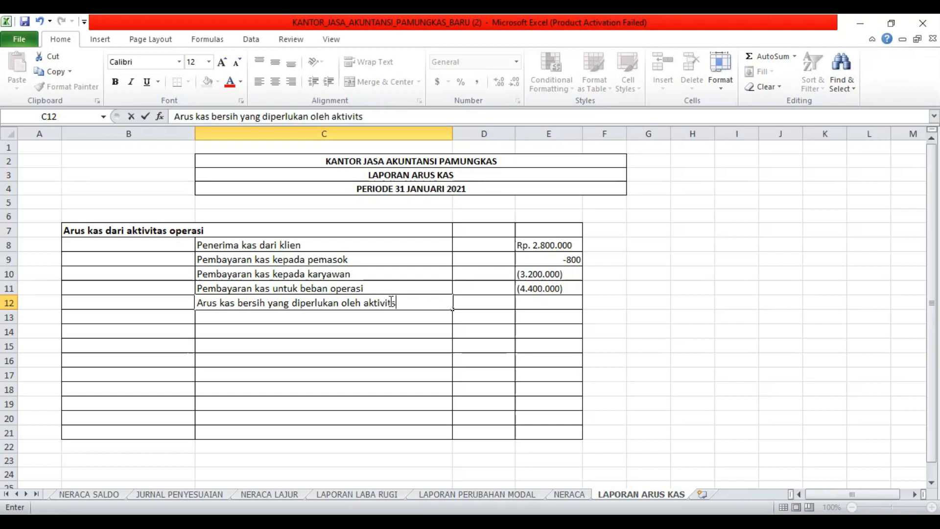
{"action": "key", "text": "BackSpace"}
{"action": "type", "text": "as operasi"}
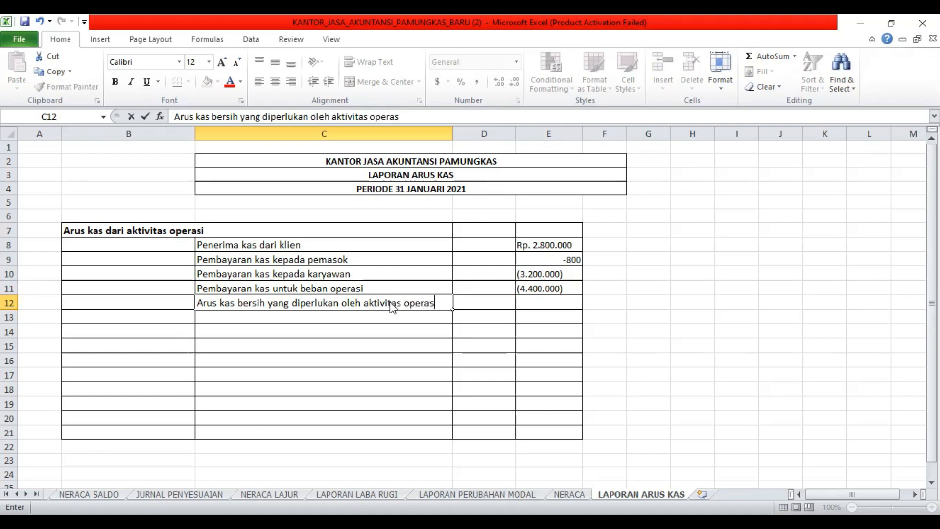
Enter the net operating cash flow amount "Rp.(5.600.000)" in E12.
{"action": "left_click", "coordinate": [550, 301]}
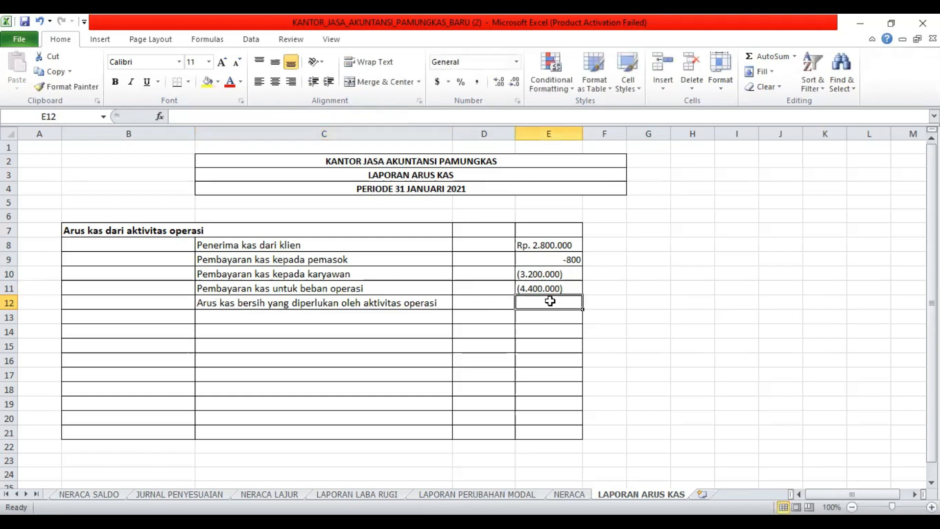
{"action": "type", "text": "Rp"}
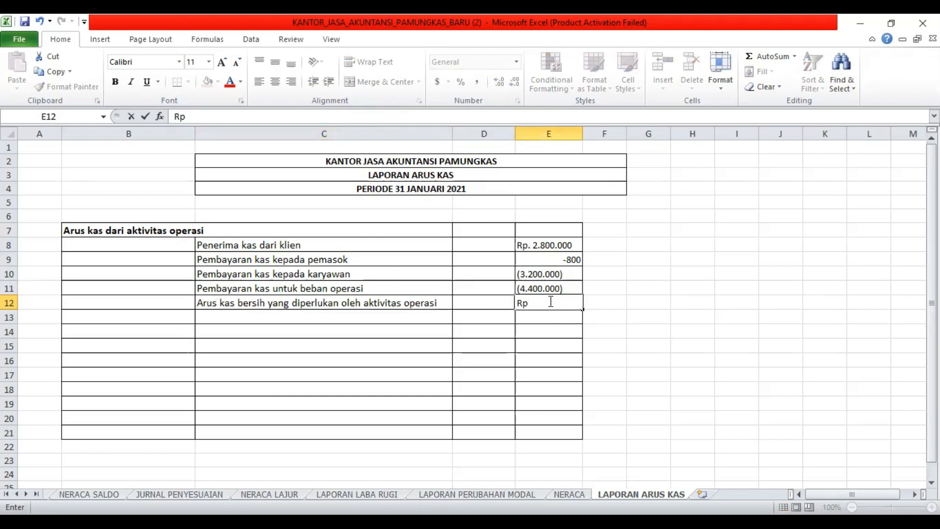
{"action": "type", "text": ".(5.600.000)"}
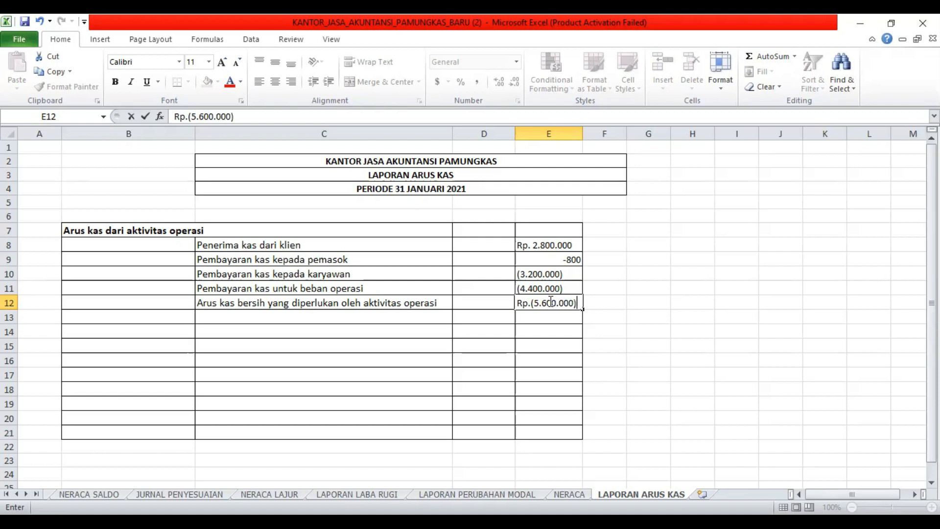
Enter the section heading "Arus kas dari aktivitas investasi" in B13.
{"action": "left_click", "coordinate": [149, 319]}
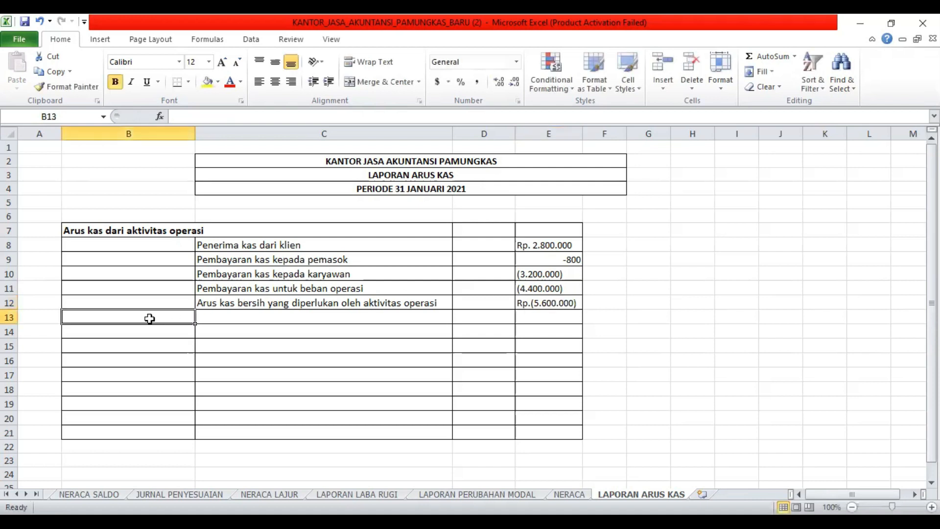
{"action": "type", "text": "A"}
{"action": "key", "text": "BackSpace"}
{"action": "type", "text": "A"}
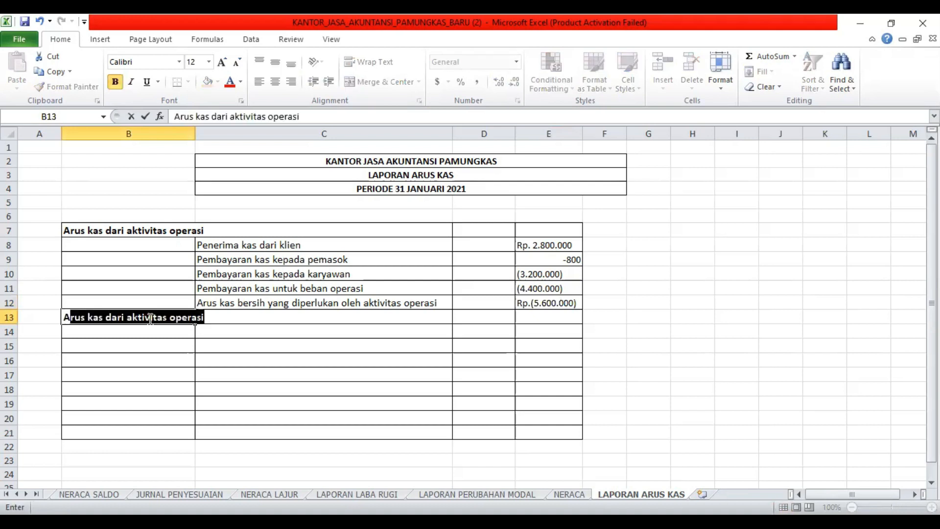
{"action": "type", "text": "rus kas da"}
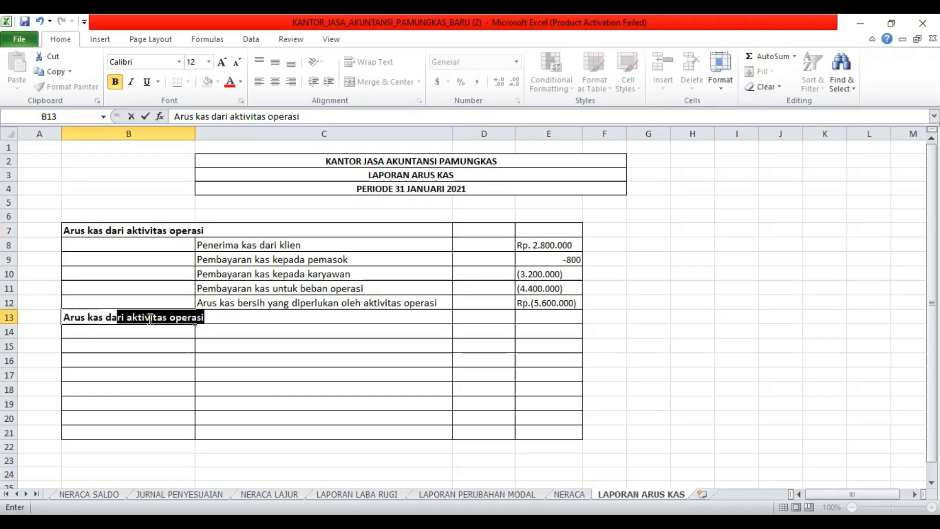
{"action": "type", "text": "ri aktivitas in"}
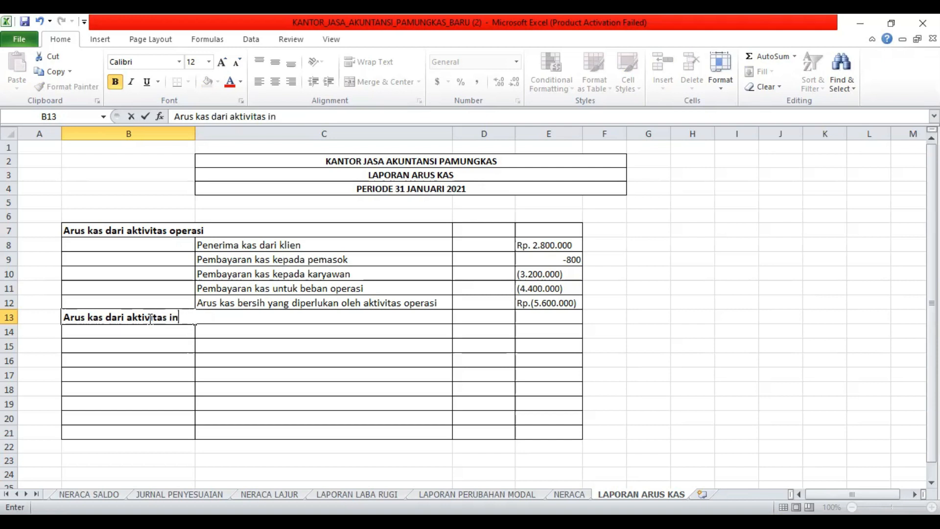
{"action": "type", "text": "vestasi"}
Add the investing cash line "Pembelian peralatan kantor" in C14 with the amount "(8.000.000)" in E14.
{"action": "left_click", "coordinate": [213, 332]}
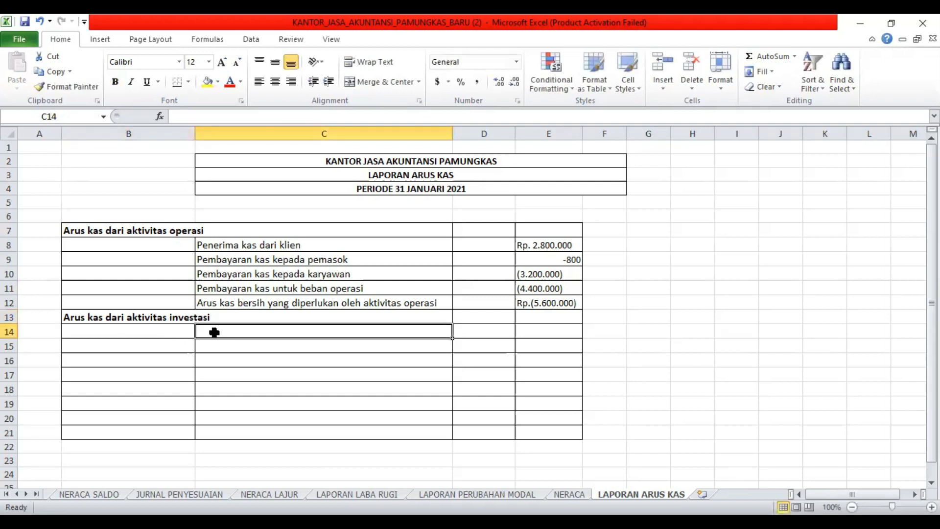
{"action": "type", "text": "Pem"}
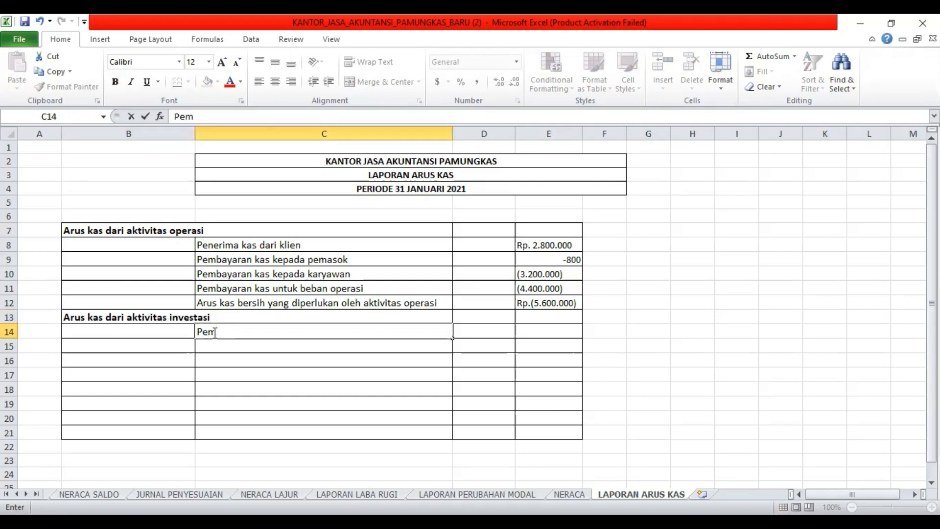
{"action": "type", "text": "belian pe"}
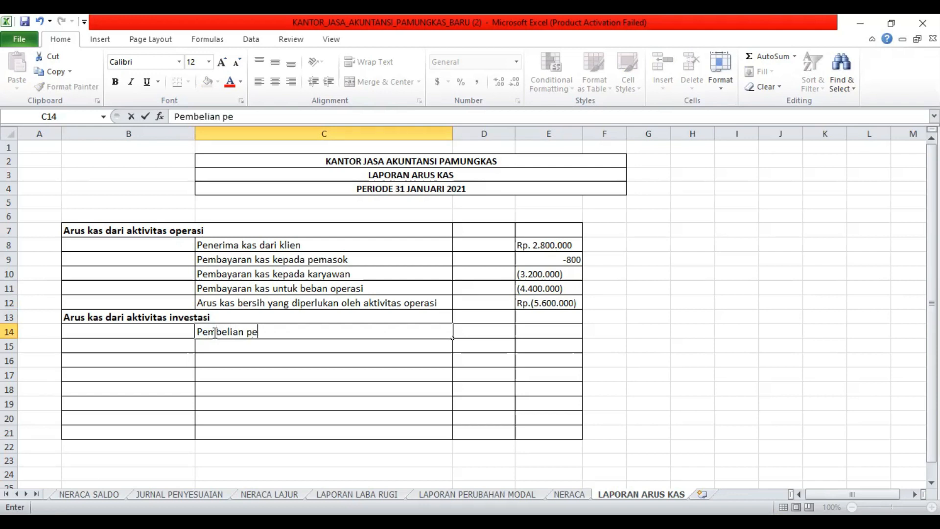
{"action": "type", "text": "ralatan ka"}
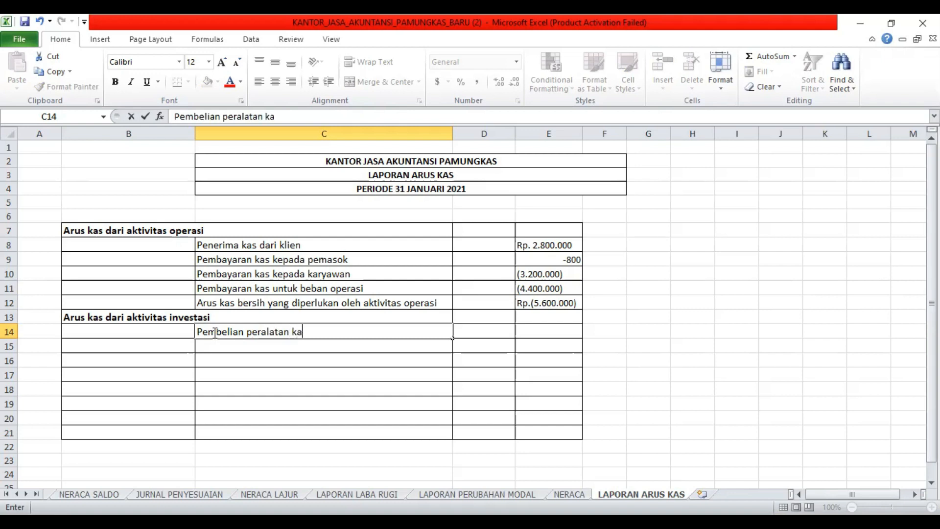
{"action": "type", "text": "ntor"}
{"action": "left_click", "coordinate": [537, 331]}
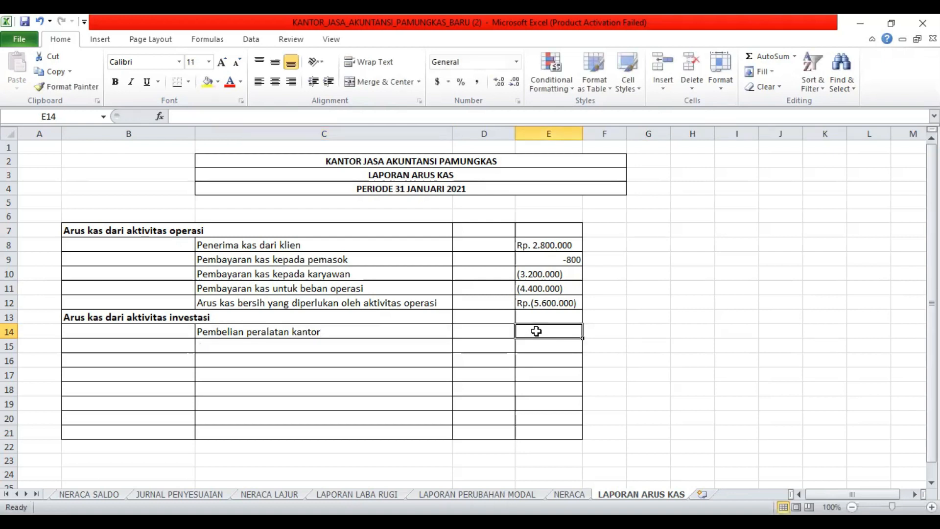
{"action": "type", "text": "(8"}
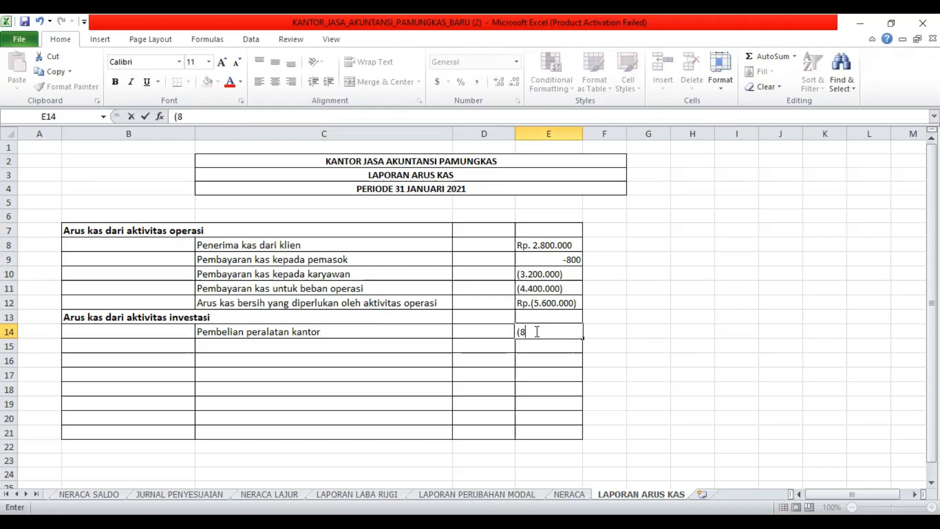
{"action": "type", "text": ".000.000)"}
Enter the section heading "Arus kas dari aktivitas pendanaan" in B15.
{"action": "left_click", "coordinate": [165, 343]}
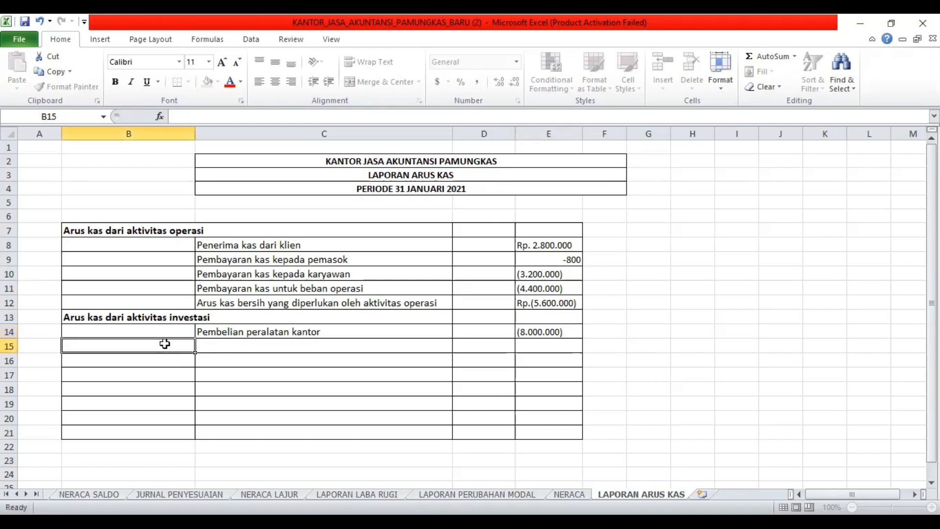
{"action": "type", "text": "A"}
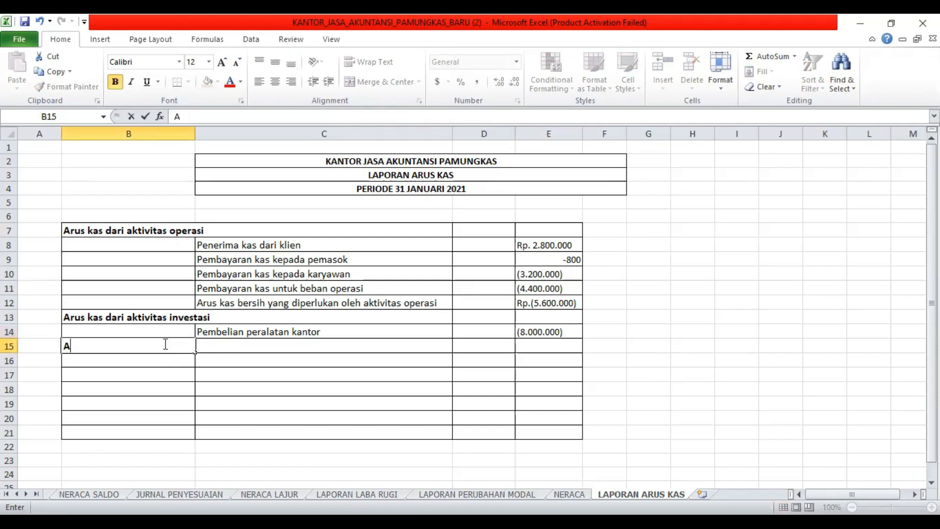
{"action": "type", "text": "rus kas dar"}
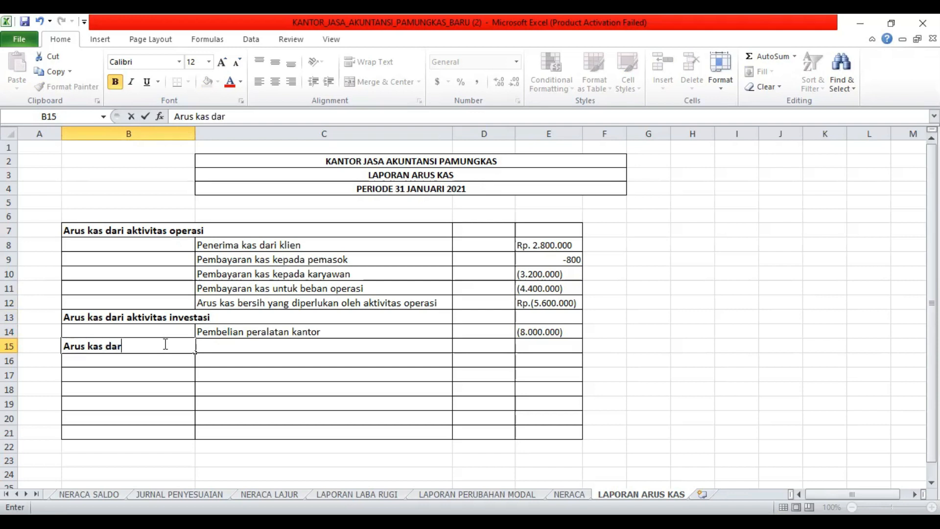
{"action": "type", "text": "i aktivitas"}
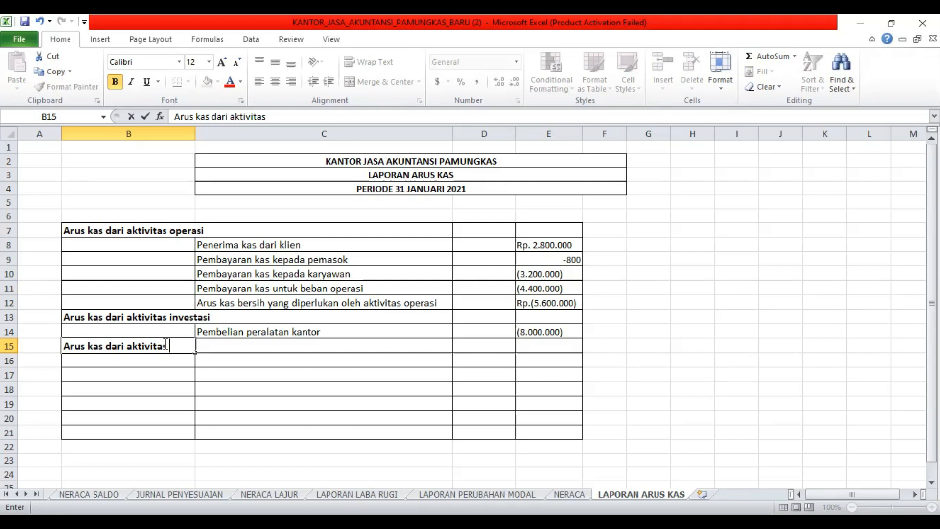
{"action": "type", "text": " pendanaan"}
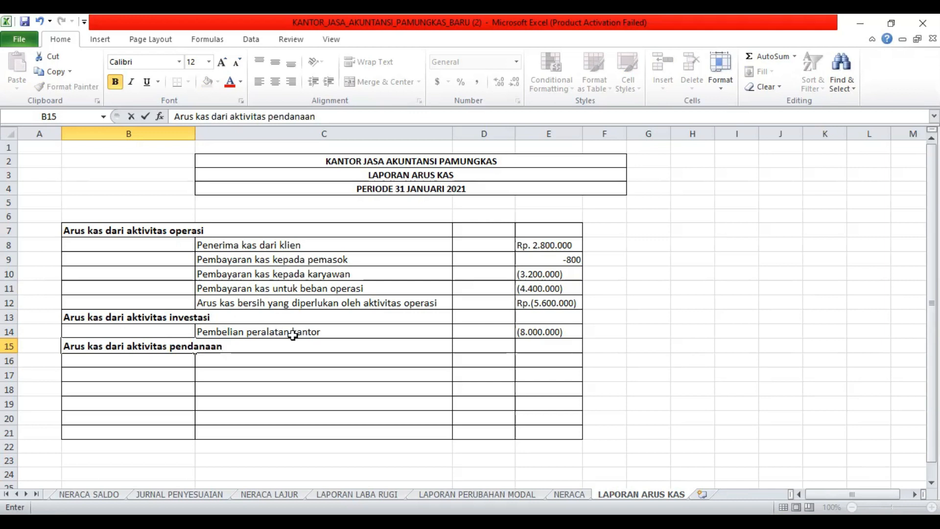
Add the financing cash line "Investasi pemilik" in C16 with the amount "Rp. 28.000.000" in D16.
{"action": "left_click", "coordinate": [270, 360]}
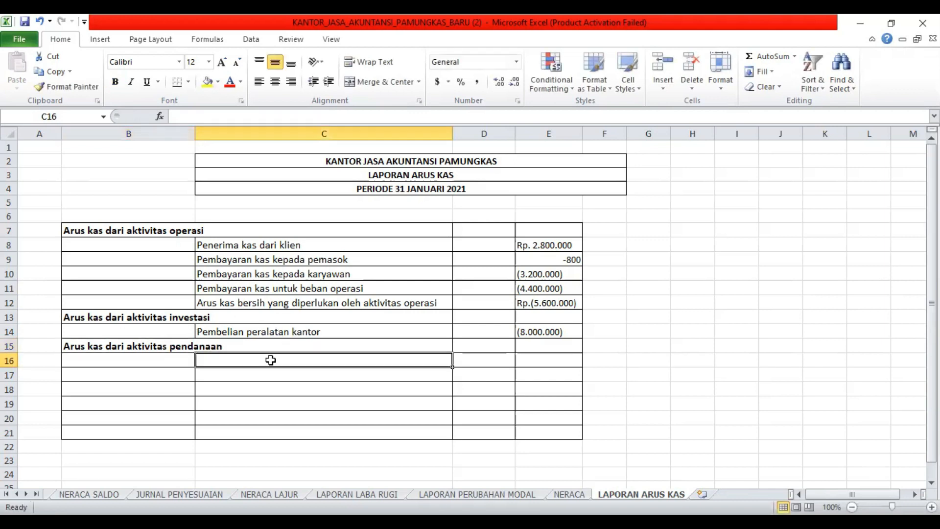
{"action": "type", "text": "Investasi"}
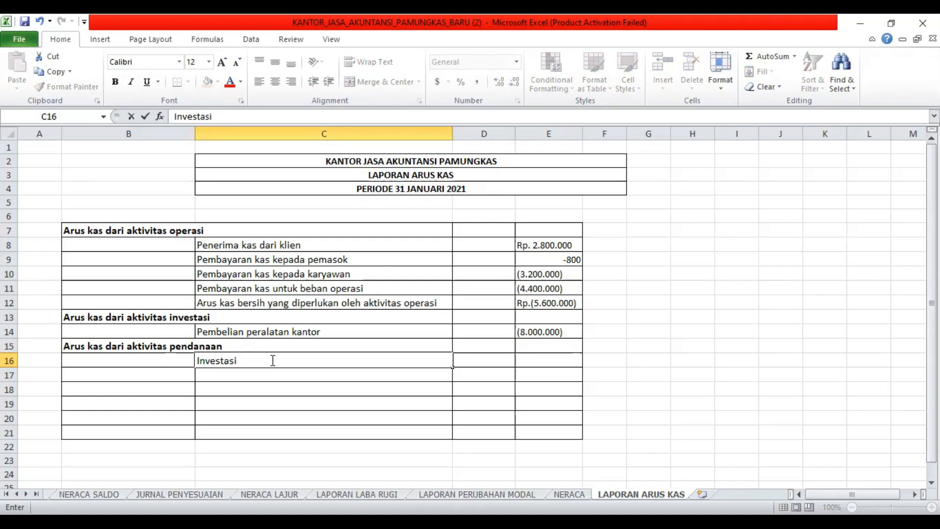
{"action": "type", "text": " pemilik"}
{"action": "left_click", "coordinate": [475, 358]}
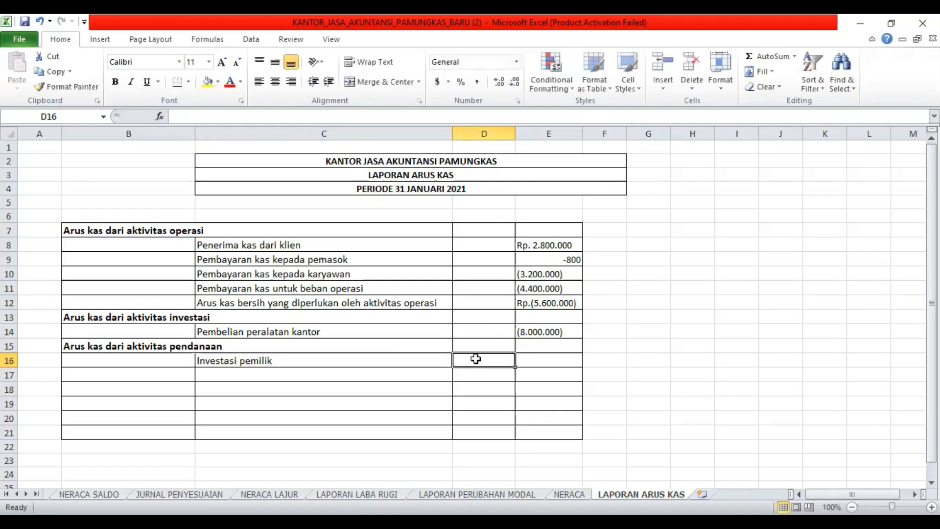
{"action": "type", "text": "R"}
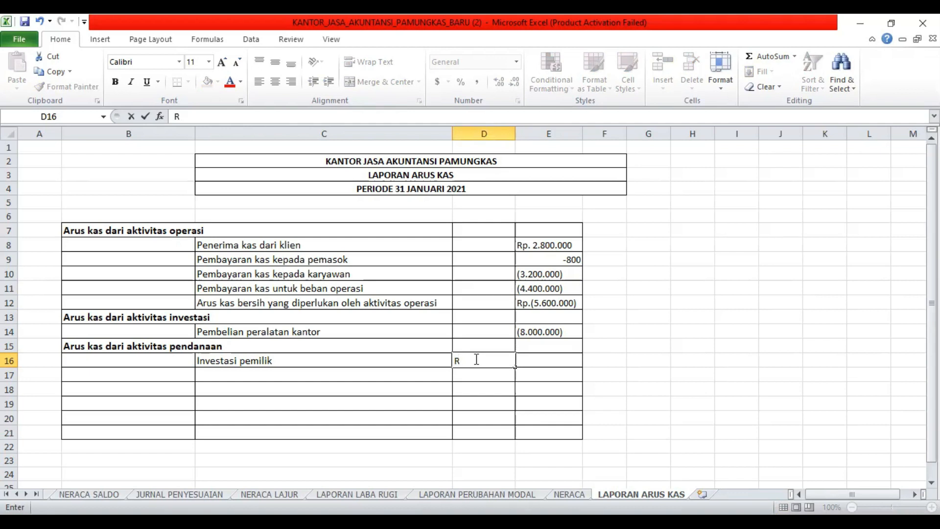
{"action": "type", "text": "p. 28.000.000"}
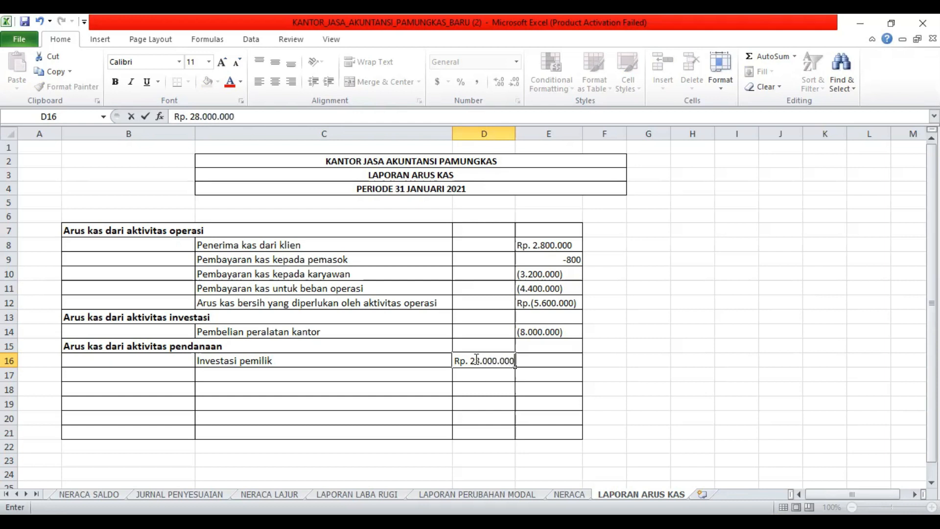
Enter the financing line label "Pembayaran dividen" in C17.
{"action": "left_click", "coordinate": [291, 372]}
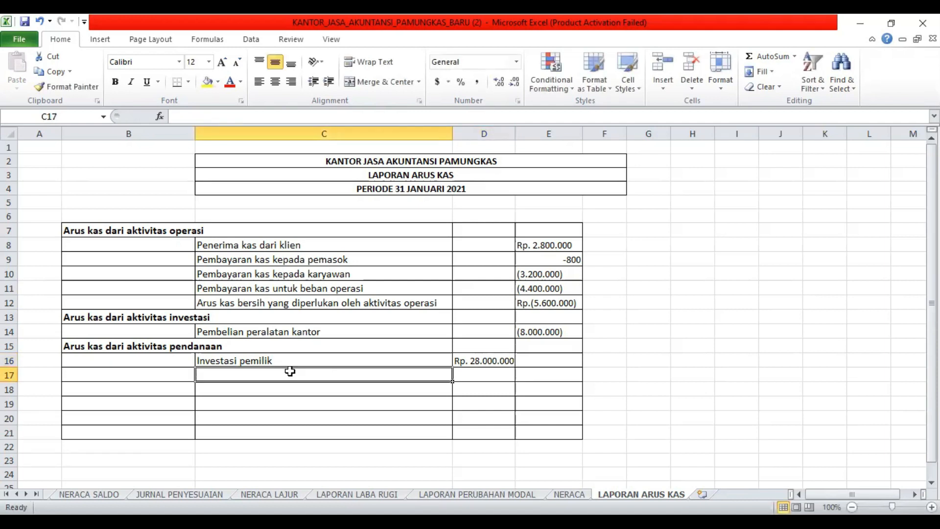
{"action": "type", "text": "Pem"}
{"action": "type", "text": "bayaran"}
{"action": "type", "text": "divi"}
{"action": "type", "text": "d"}
{"action": "key", "text": "BackSpace"}
{"action": "type", "text": "den"}
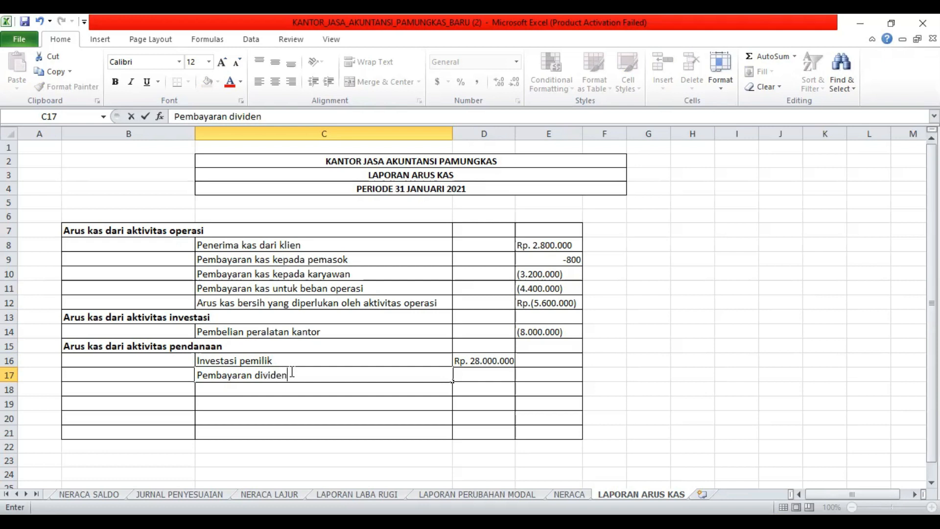
{"action": "left_click", "coordinate": [482, 384]}
{"action": "type", "text": "1."}
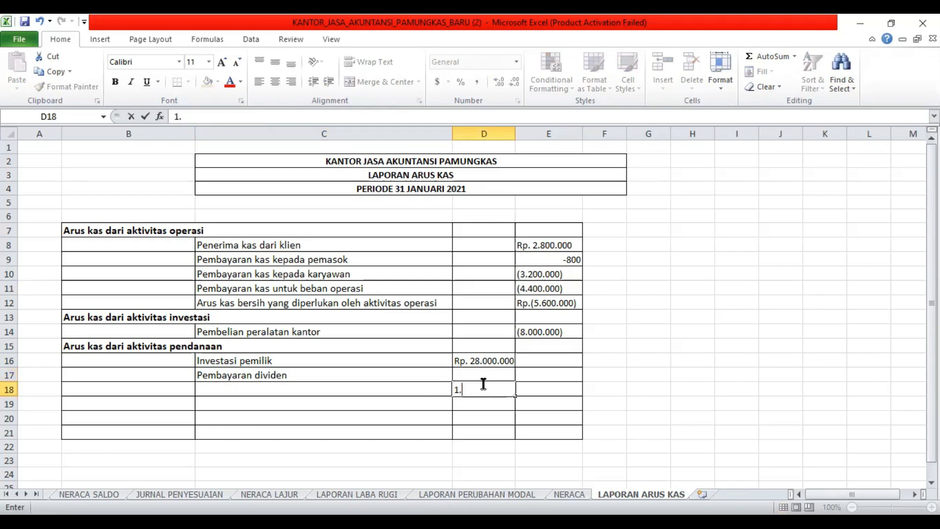
{"action": "type", "text": "200.000"}
{"action": "key", "text": "BackSpace"}
{"action": "key", "text": "BackSpace"}
{"action": "key", "text": "BackSpace"}
{"action": "key", "text": "BackSpace"}
{"action": "key", "text": "BackSpace"}
{"action": "key", "text": "BackSpace"}
{"action": "key", "text": "BackSpace"}
{"action": "key", "text": "BackSpace"}
{"action": "key", "text": "BackSpace"}
Enter the dividend payment amount "1.200.000" in D17.
{"action": "left_click", "coordinate": [484, 376]}
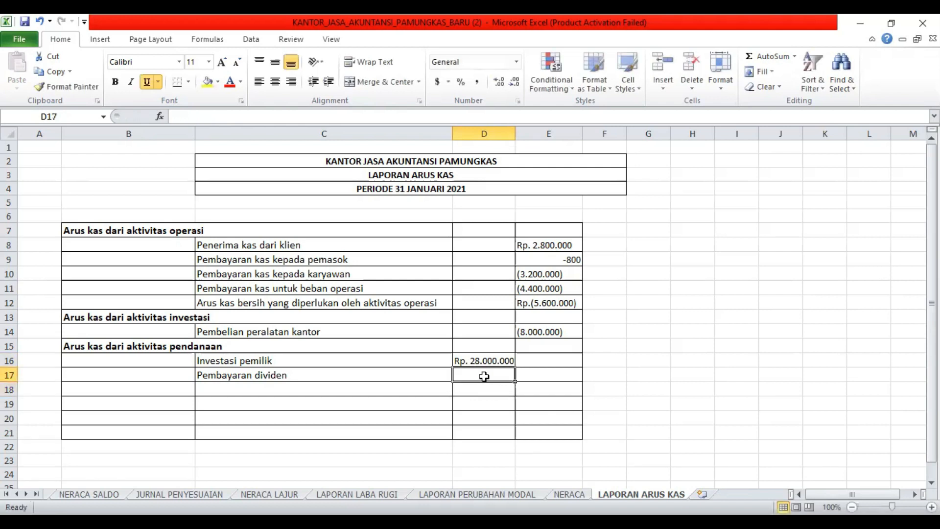
{"action": "type", "text": "1.200."}
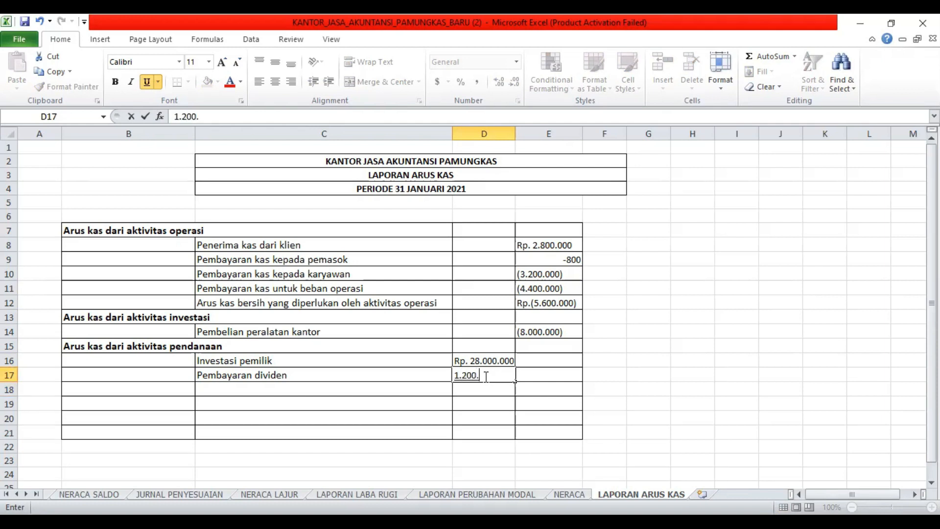
{"action": "type", "text": "000"}
Enter the net financing cash label "Arus kas bersih yang diperoleh dari aktivitas pendanaan" in C18.
{"action": "left_click", "coordinate": [332, 387]}
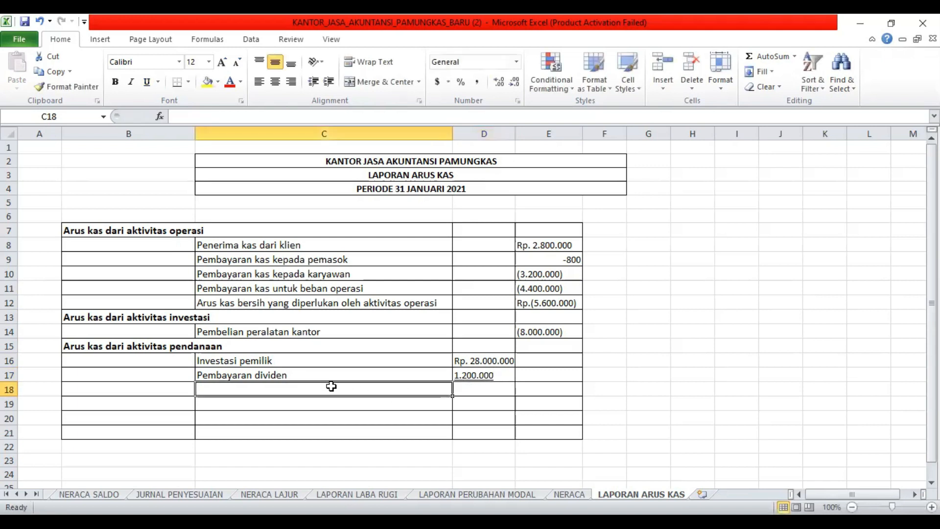
{"action": "type", "text": "Arus "}
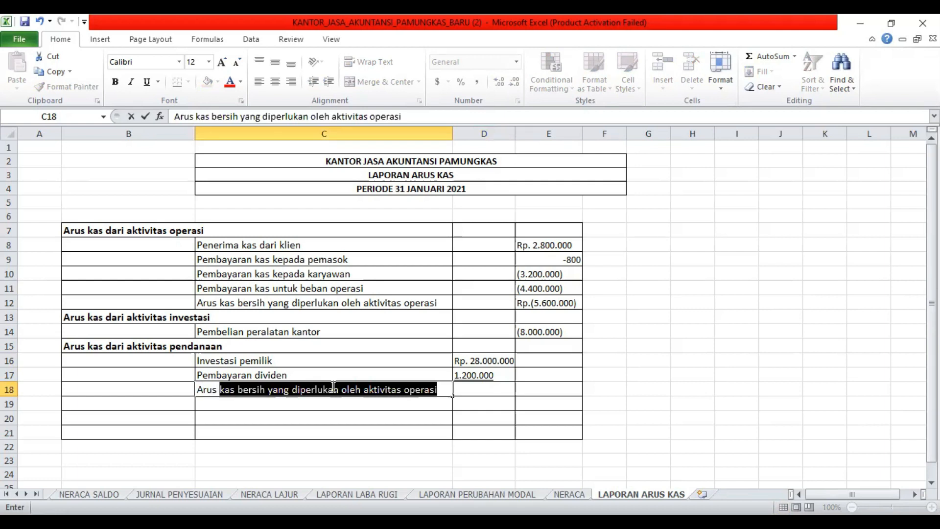
{"action": "type", "text": "kas bersih "}
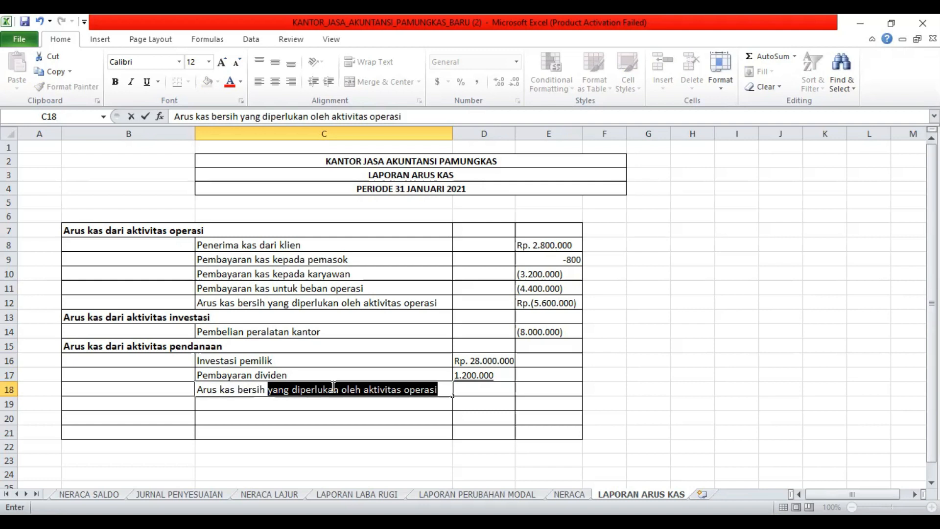
{"action": "type", "text": "yang "}
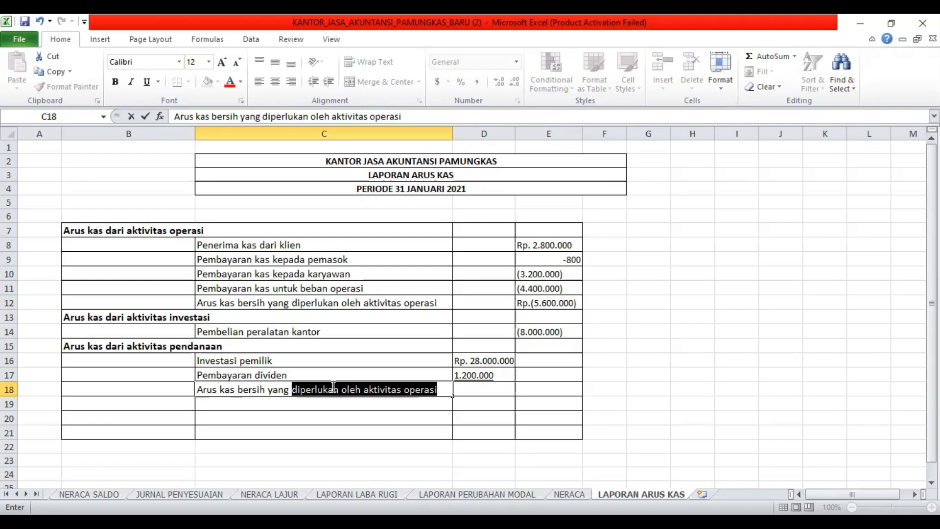
{"action": "type", "text": "diperoleh dari "}
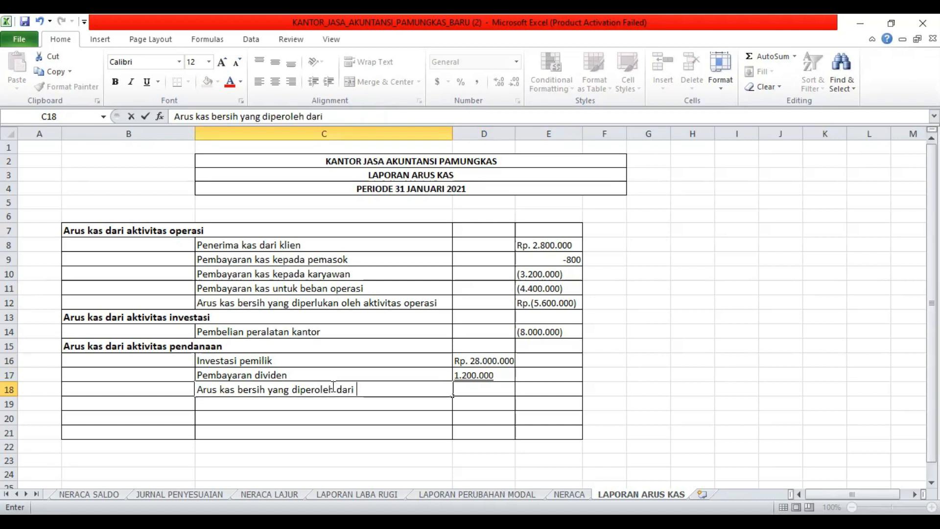
{"action": "type", "text": "aktivi"}
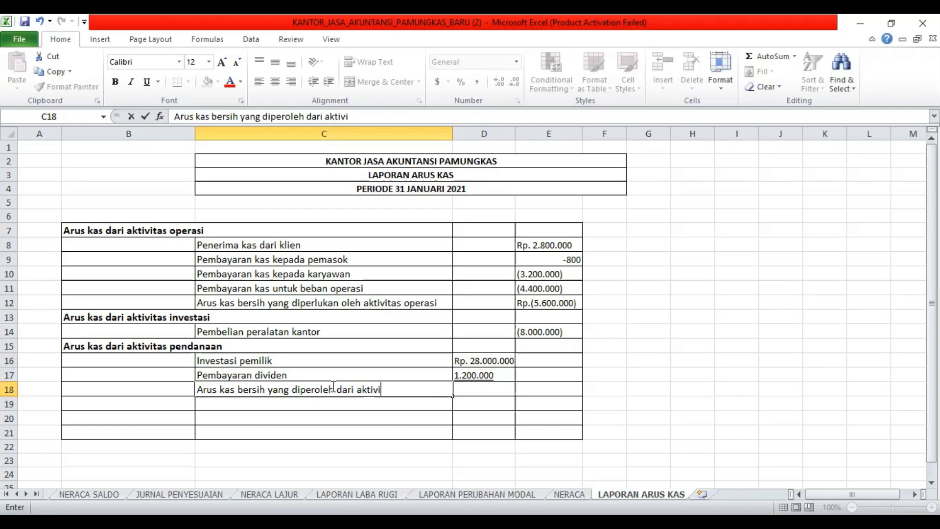
{"action": "type", "text": "tas pendanaan"}
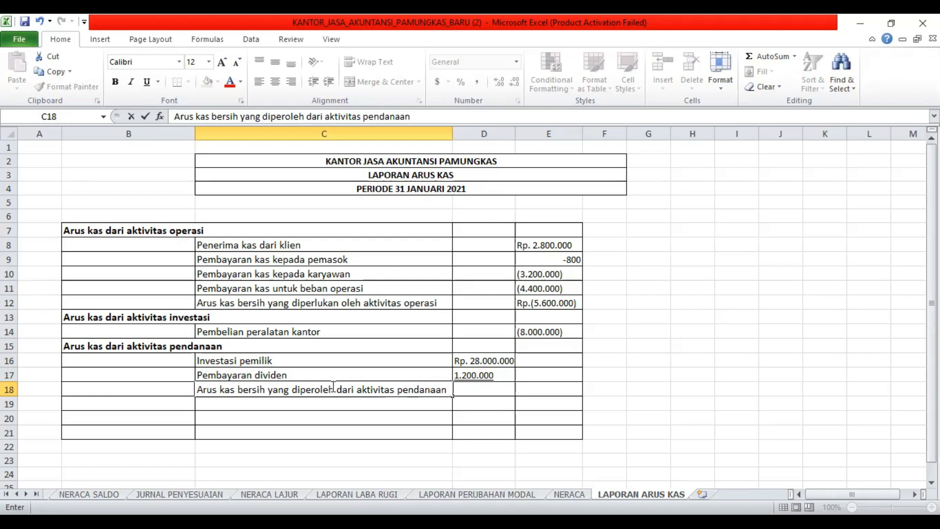
Enter the net financing cash flow amount "26.800.000" in E18.
{"action": "left_click", "coordinate": [536, 391]}
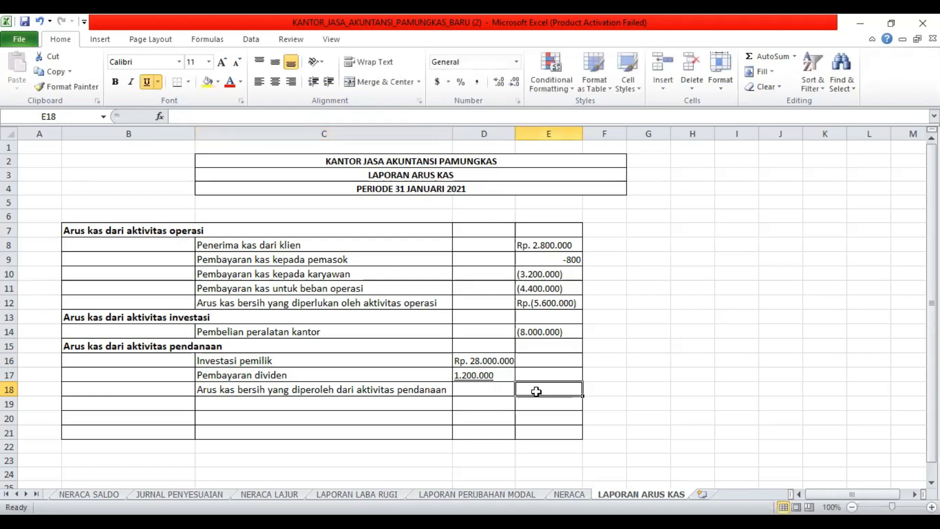
{"action": "type", "text": "2"}
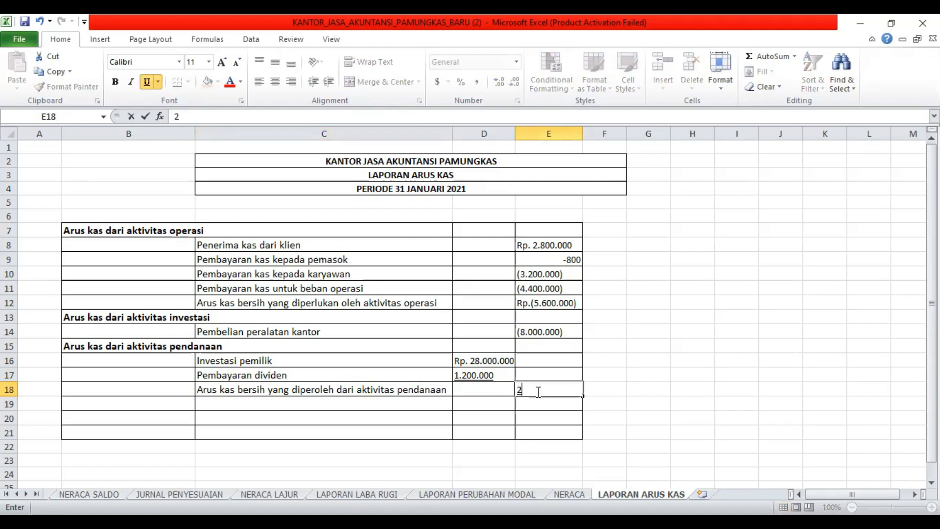
{"action": "type", "text": "6.800.000"}
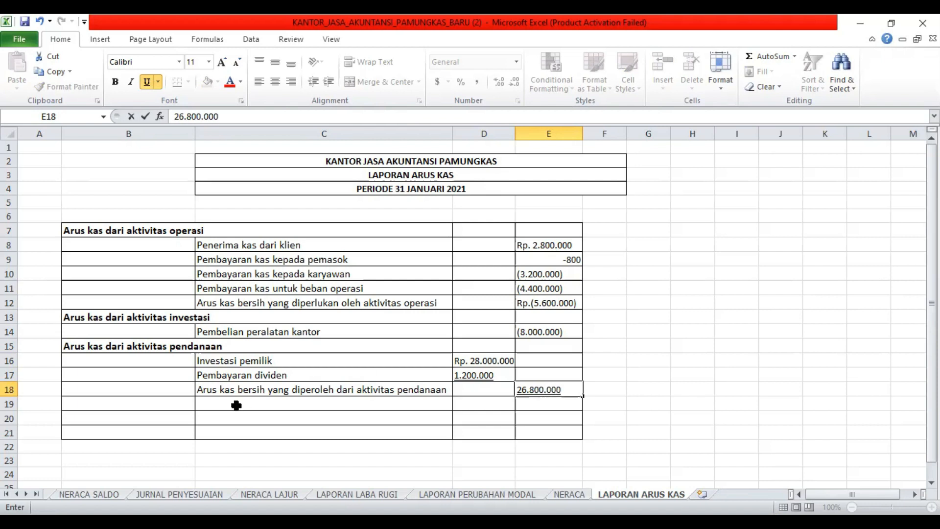
Enter the net cash increase label "Kenaikan bersih kas" in C19.
{"action": "left_click", "coordinate": [209, 405]}
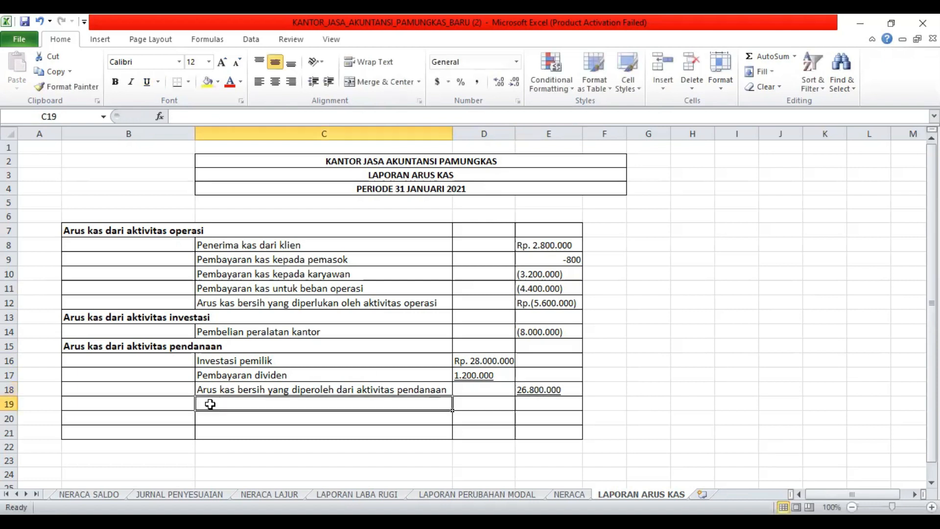
{"action": "type", "text": "Kenaikan"}
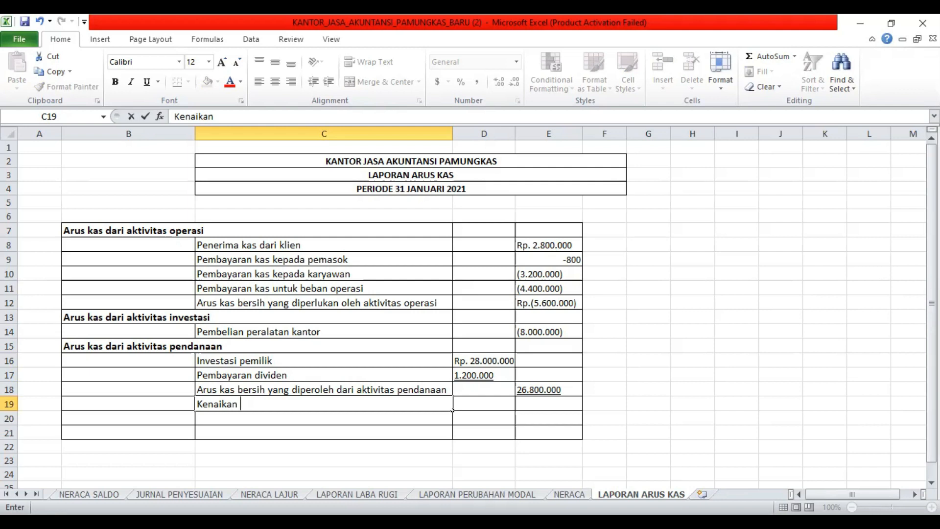
{"action": "type", "text": "bersih kas"}
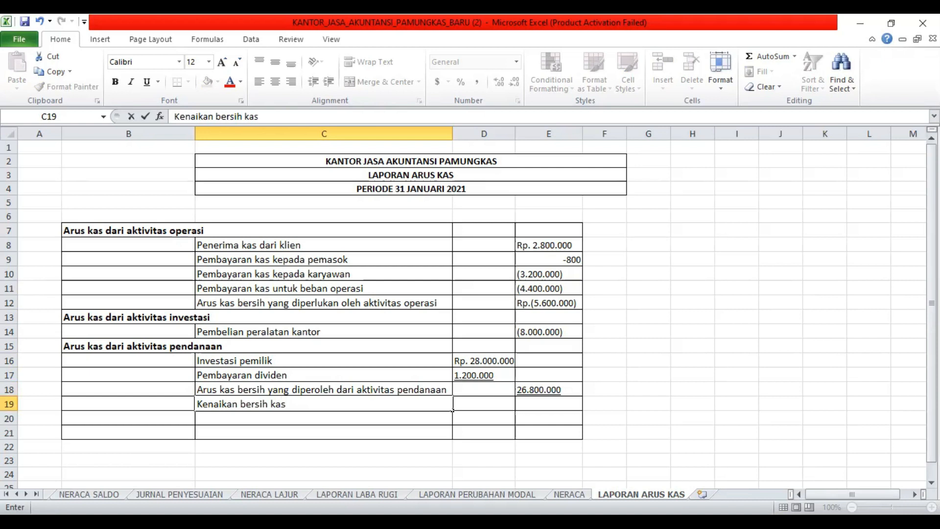
{"action": "left_click", "coordinate": [553, 404]}
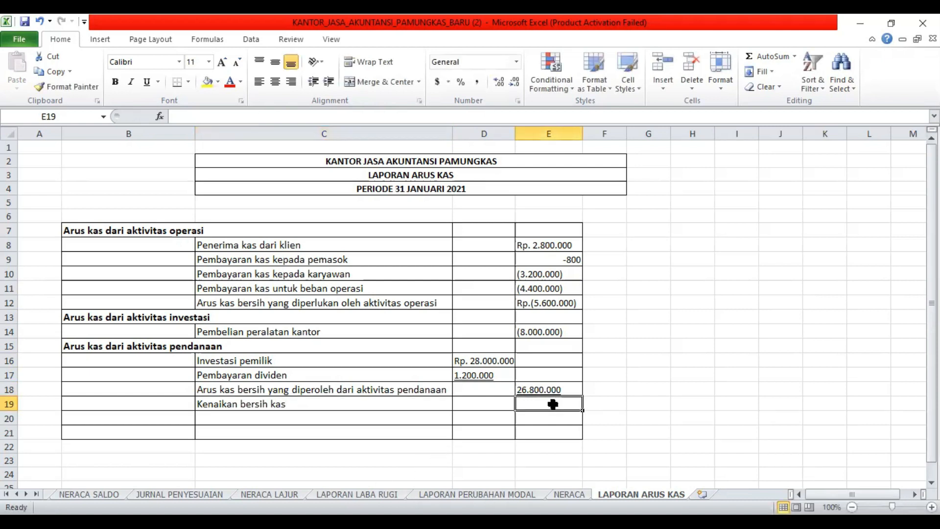
Enter the net cash increase amount "Rp. 13.200.000" in E19 and the label "Kas awal periode" in C20.
{"action": "type", "text": "Rp"}
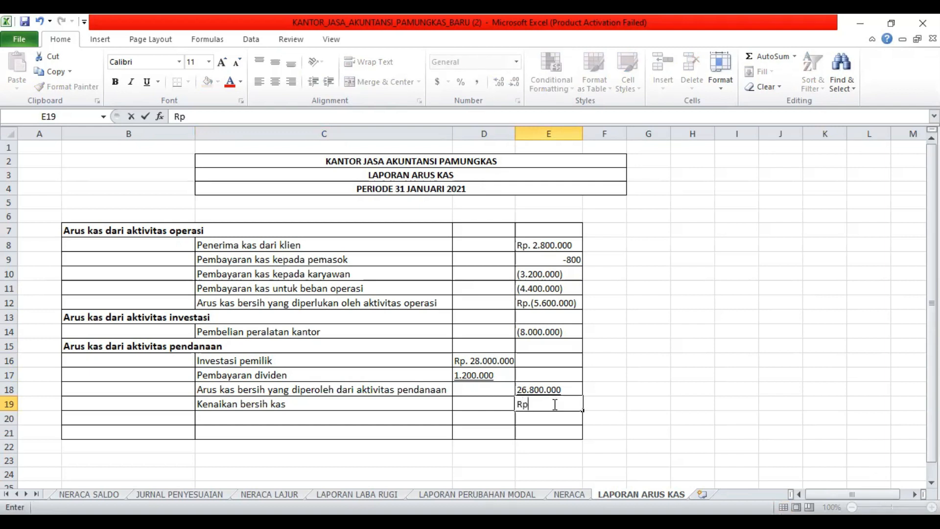
{"action": "type", "text": ". 13.200.000"}
{"action": "left_click", "coordinate": [419, 419]}
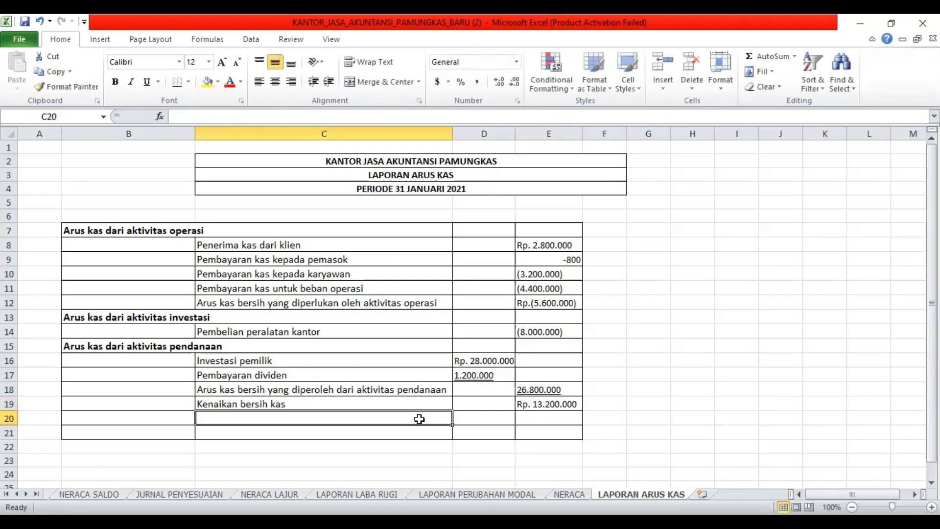
{"action": "type", "text": "Kas"}
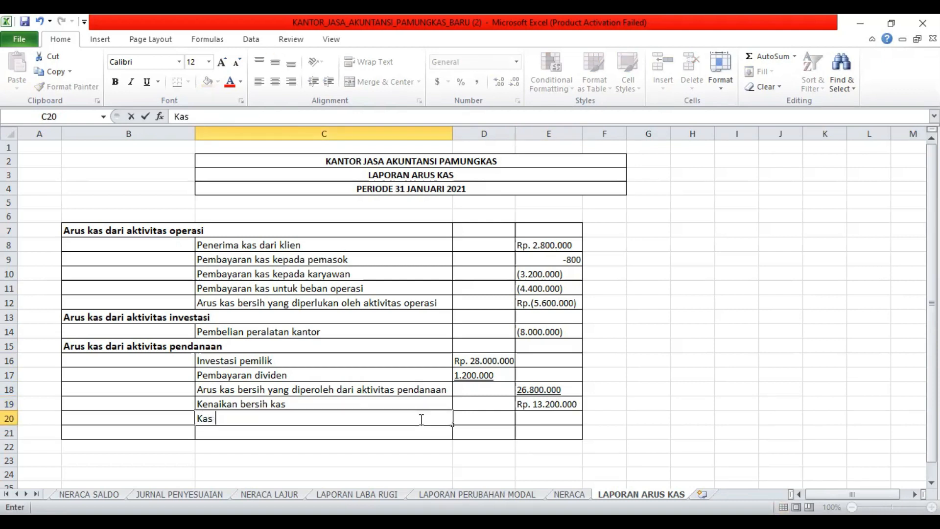
{"action": "type", "text": " awal periode"}
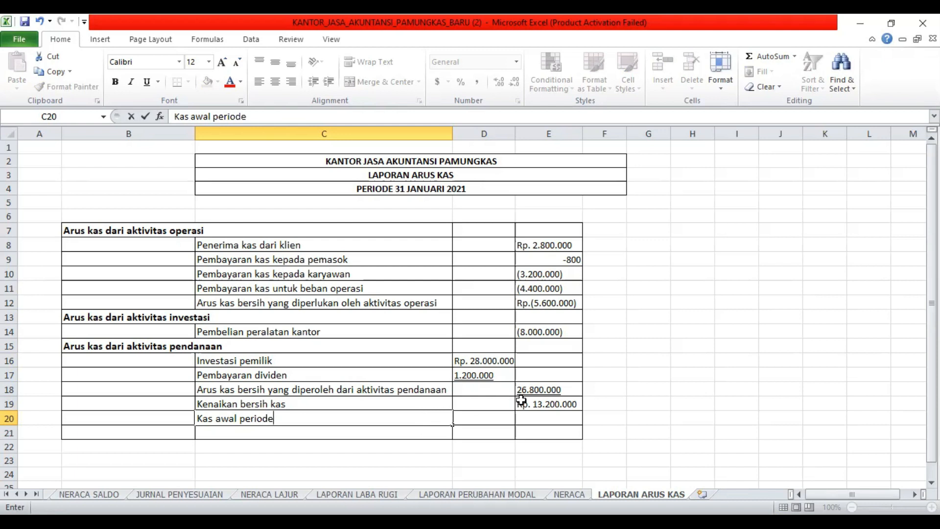
{"action": "left_click", "coordinate": [565, 421]}
{"action": "type", "text": "-"}
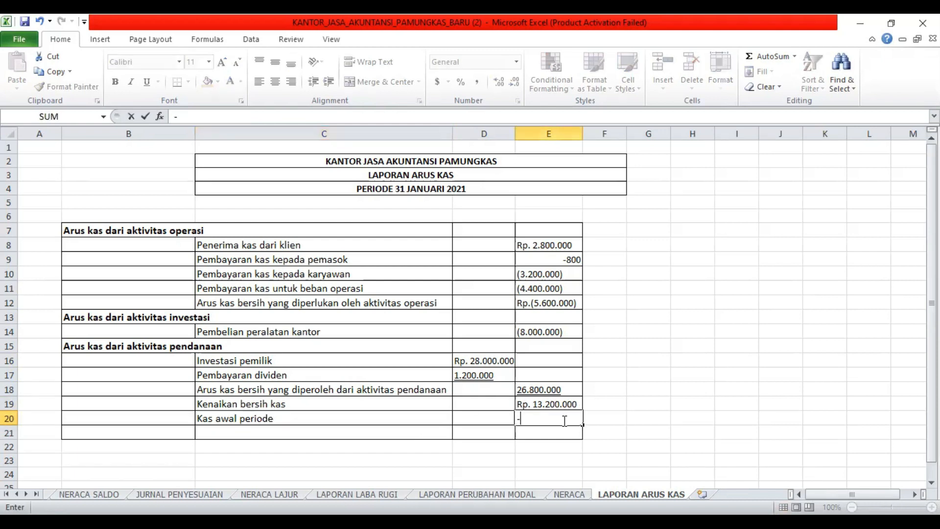
{"action": "left_click", "coordinate": [243, 433]}
{"action": "type", "text": "Ka"}
{"action": "key", "text": "BackSpace"}
{"action": "key", "text": "BackSpace"}
{"action": "key", "text": "BackSpace"}
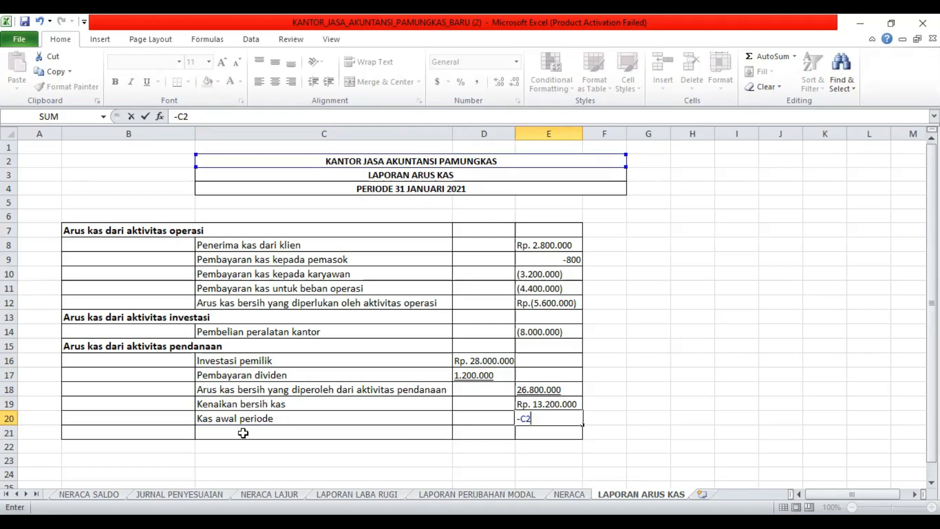
{"action": "left_click", "coordinate": [237, 431]}
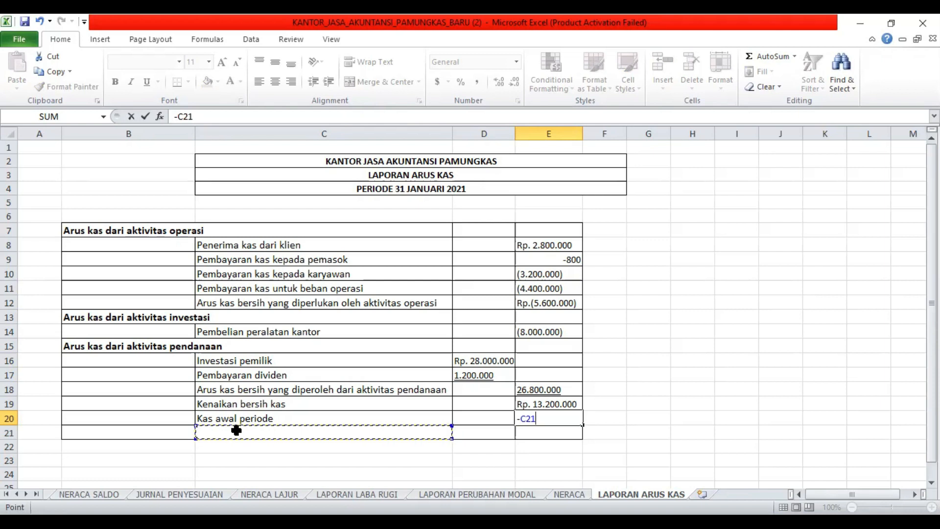
{"action": "left_click", "coordinate": [559, 416]}
{"action": "key", "text": "BackSpace"}
{"action": "key", "text": "BackSpace"}
{"action": "key", "text": "BackSpace"}
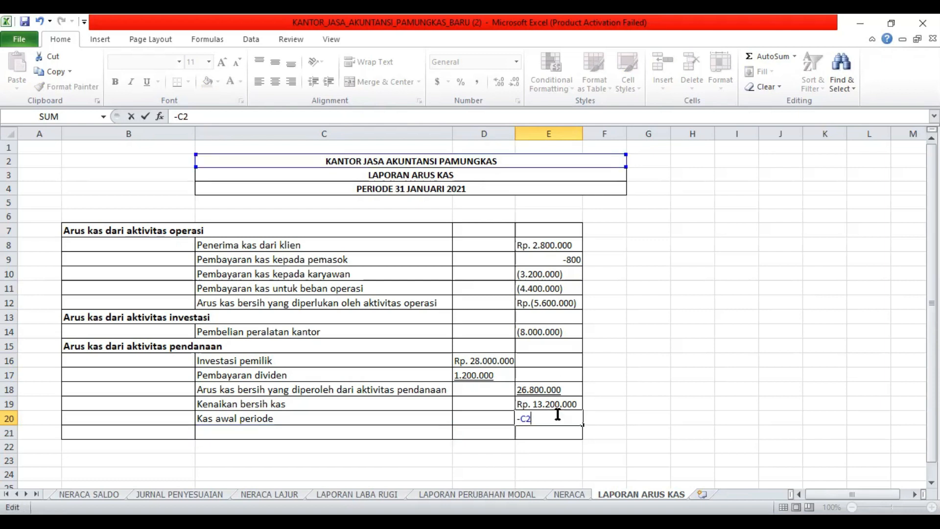
{"action": "key", "text": "Escape"}
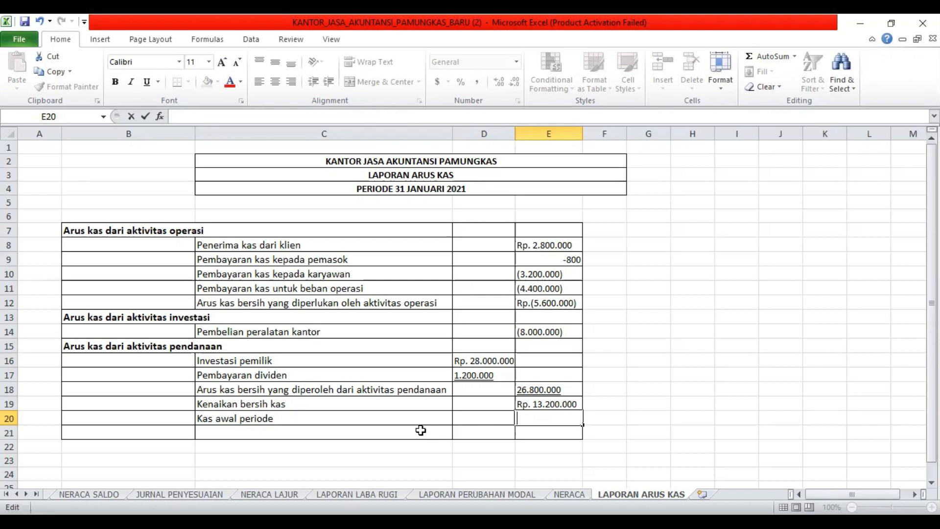
Enter the ending cash label "Kas akhir periode" in C21 and its amount "Rp. 13.200.000" in E21.
{"action": "left_click", "coordinate": [421, 430]}
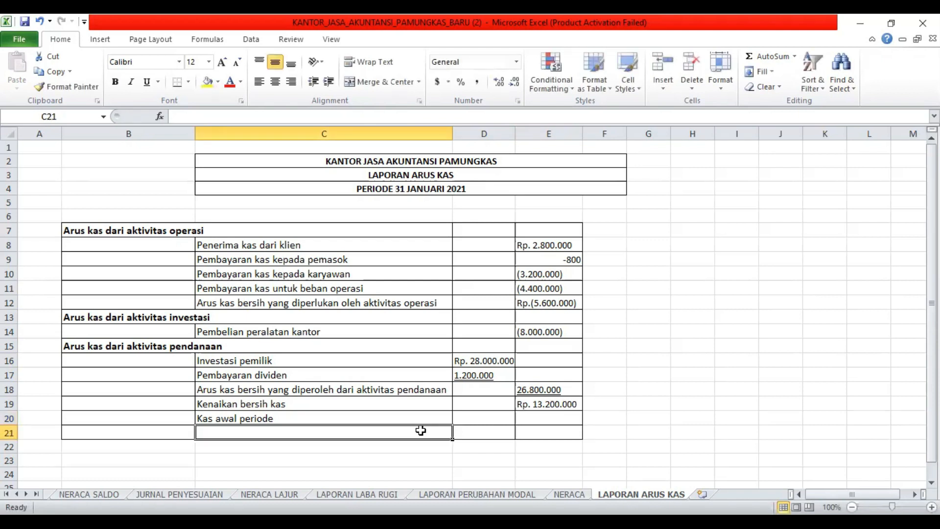
{"action": "type", "text": "Kas "}
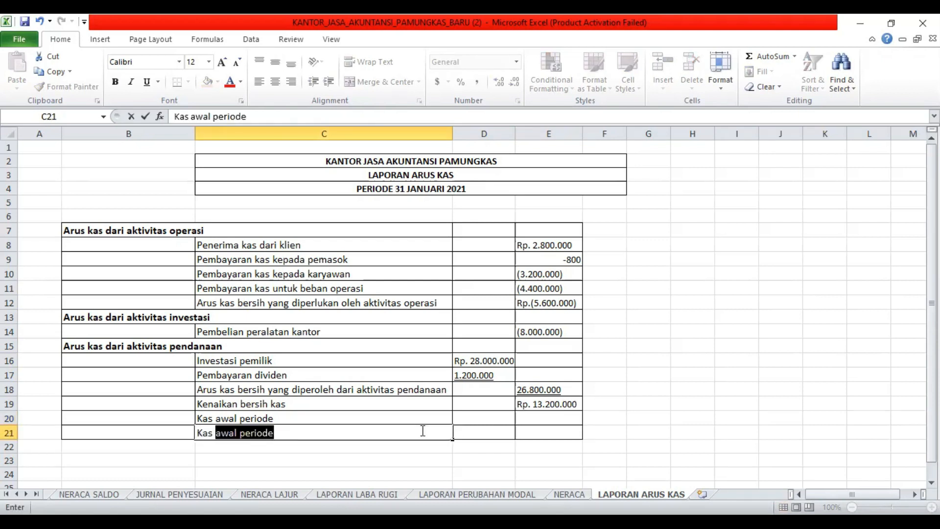
{"action": "type", "text": "akhir"}
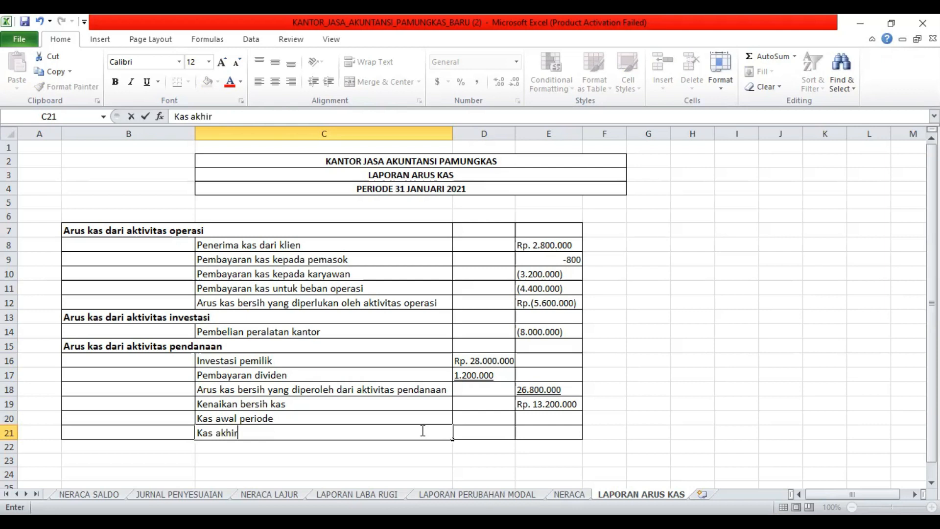
{"action": "type", "text": " periode"}
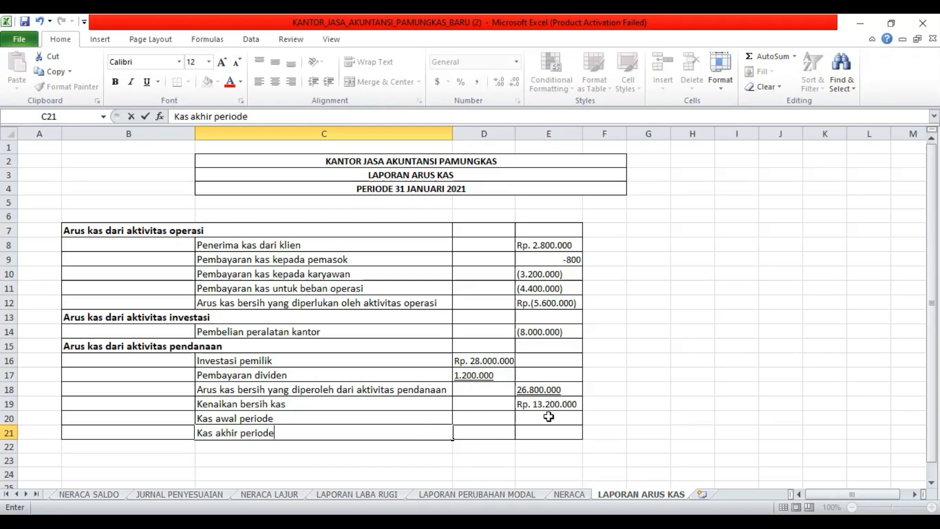
{"action": "left_click", "coordinate": [534, 429]}
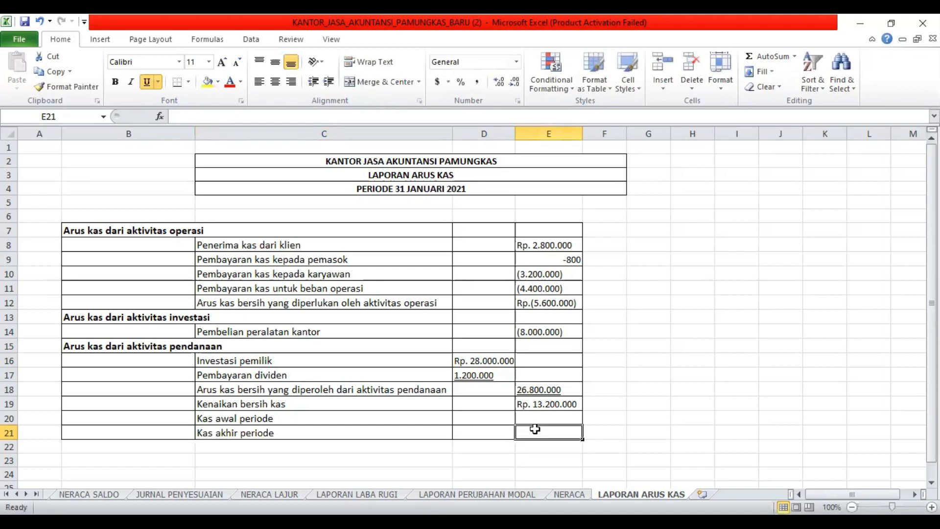
{"action": "type", "text": "R"}
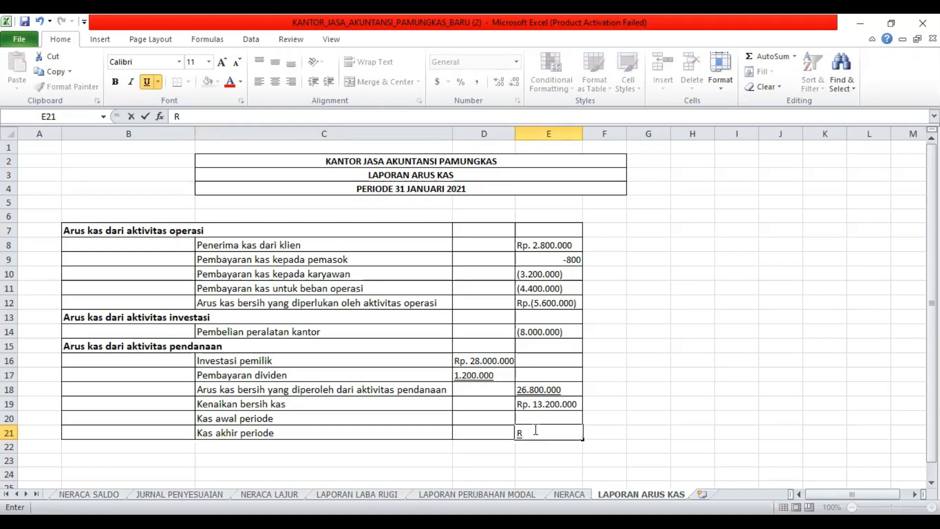
{"action": "type", "text": "p. 13.200"}
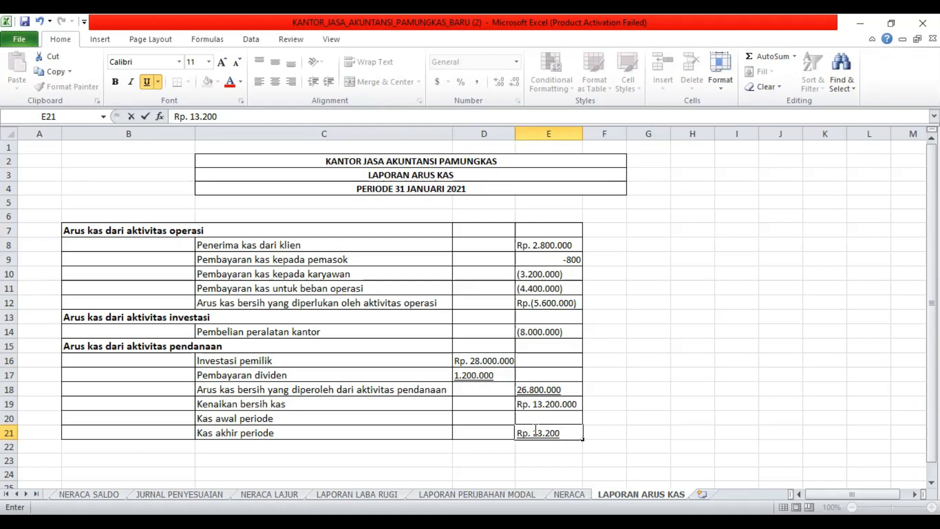
{"action": "type", "text": ".000"}
Enter a dash "-" as the beginning cash amount in E20, without any cell reference.
{"action": "left_click", "coordinate": [531, 417]}
{"action": "type", "text": "-"}
{"action": "left_click", "coordinate": [538, 434]}
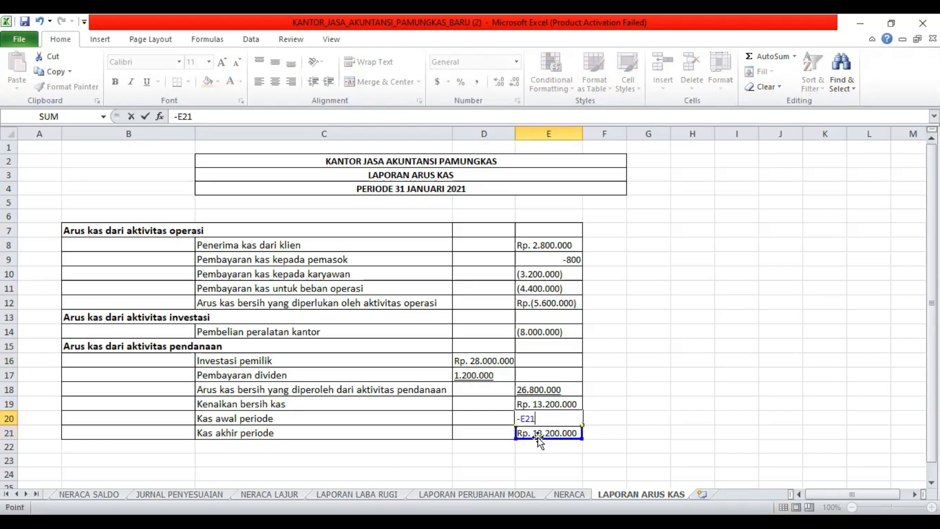
{"action": "double_click", "coordinate": [544, 417]}
{"action": "key", "text": "BackSpace"}
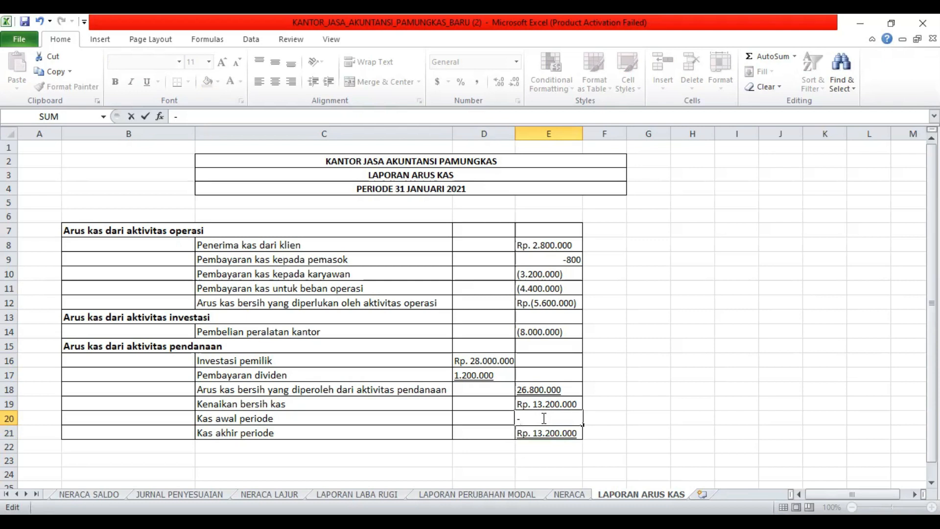
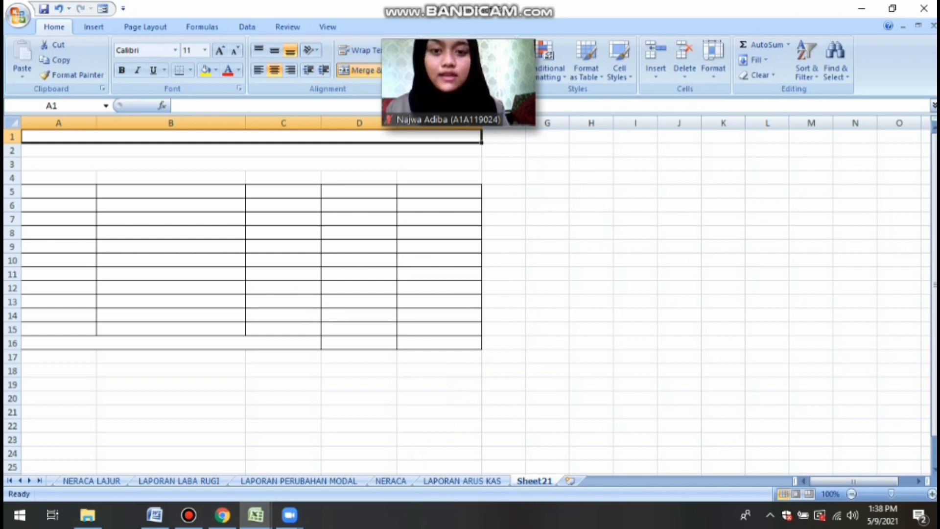
Rename Sheet21 as "JURNAL PENUTUP" in capital letters.
{"action": "right_click", "coordinate": [537, 481]}
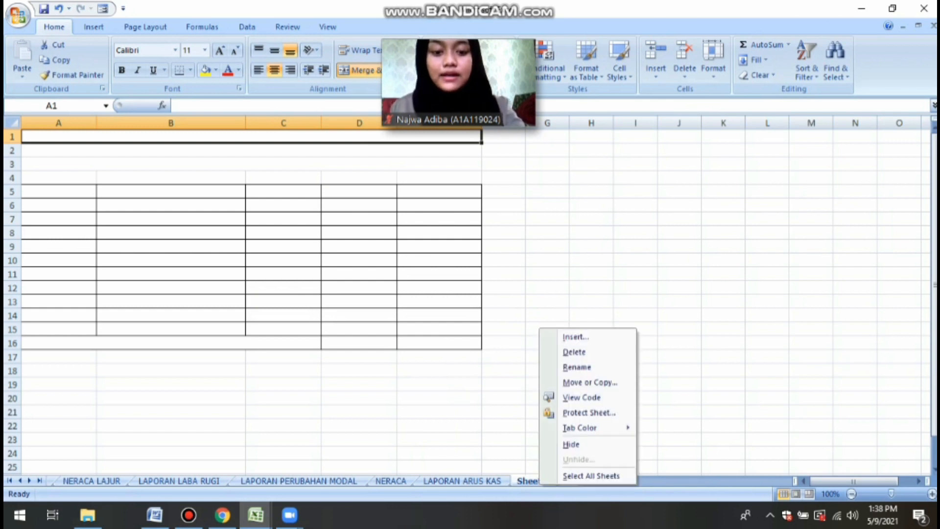
{"action": "left_click", "coordinate": [577, 367]}
{"action": "type", "text": "ju"}
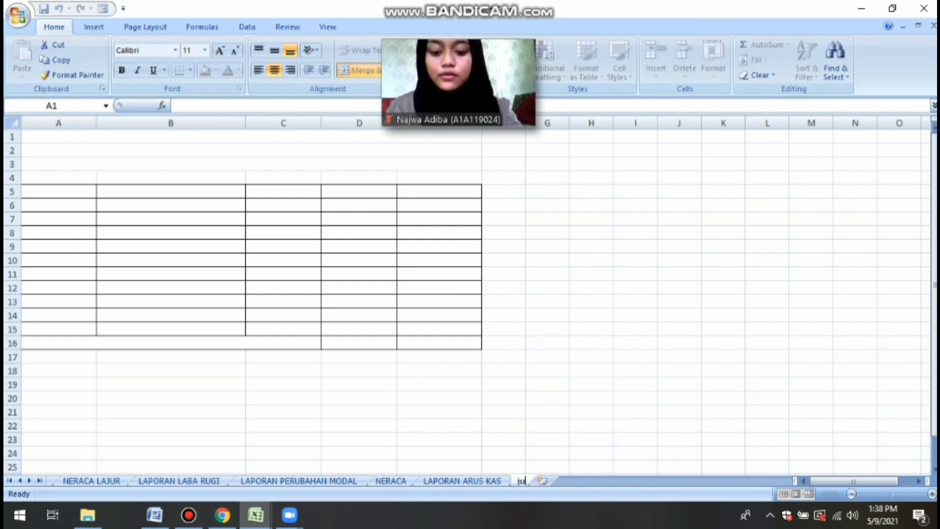
{"action": "type", "text": "rnal penutup"}
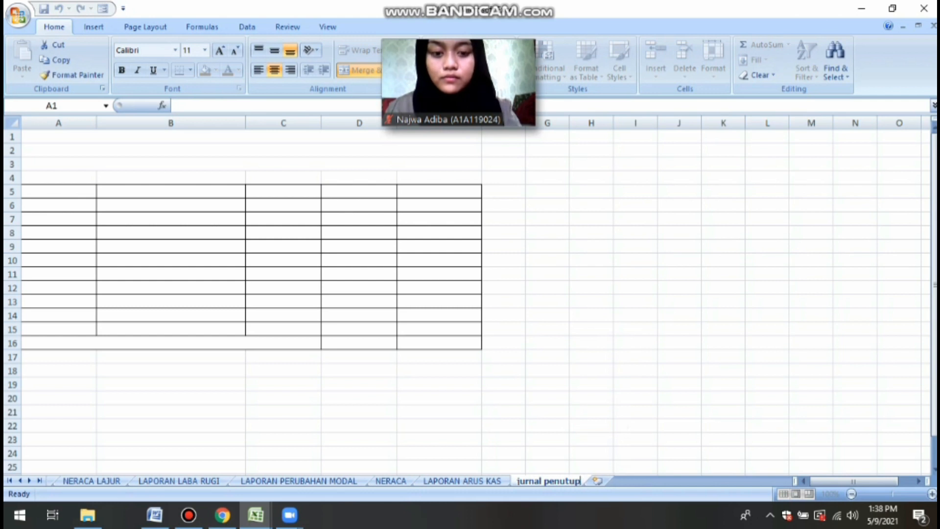
{"action": "key", "text": "BackSpace"}
{"action": "key", "text": "BackSpace"}
{"action": "key", "text": "BackSpace"}
{"action": "key", "text": "BackSpace"}
{"action": "key", "text": "BackSpace"}
{"action": "key", "text": "BackSpace"}
{"action": "key", "text": "BackSpace"}
{"action": "key", "text": "BackSpace"}
{"action": "key", "text": "BackSpace"}
{"action": "key", "text": "BackSpace"}
{"action": "key", "text": "BackSpace"}
{"action": "key", "text": "BackSpace"}
{"action": "key", "text": "BackSpace"}
{"action": "key", "text": "BackSpace"}
{"action": "key", "text": "Caps_Lock"}
{"action": "type", "text": "JU"}
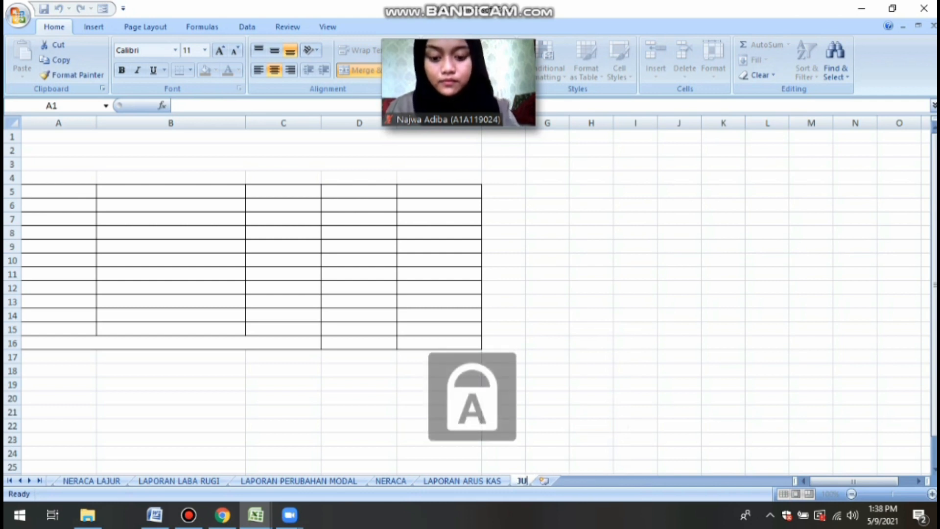
{"action": "type", "text": "RNAL PENUTUP"}
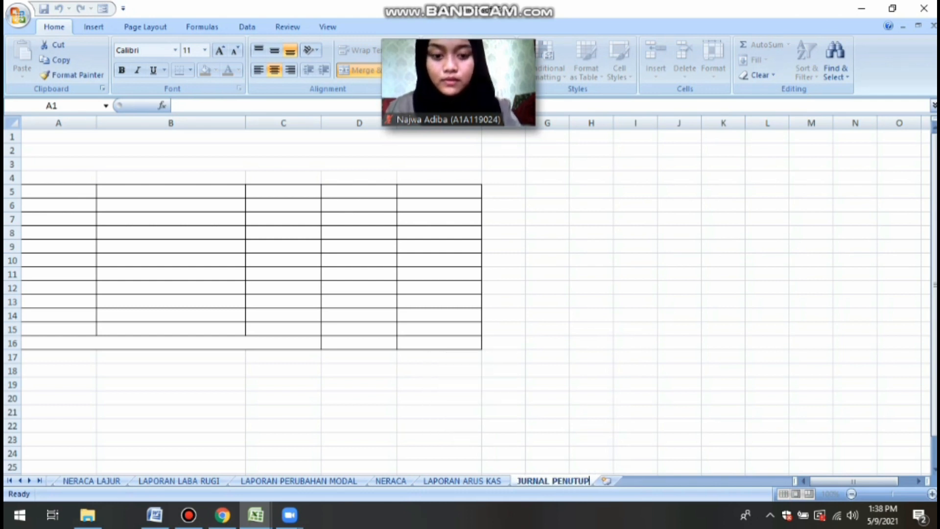
{"action": "key", "text": "Return"}
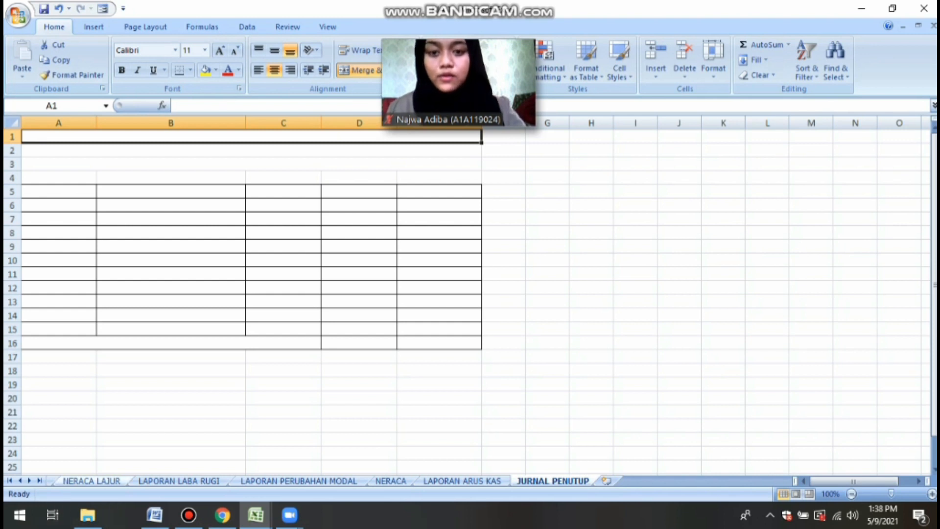
Copy the three heading rows from the NERACA LAJUR sheet to A1 of the JURNAL PENUTUP sheet.
{"action": "left_click", "coordinate": [92, 480]}
{"action": "key", "text": "ctrl+c"}
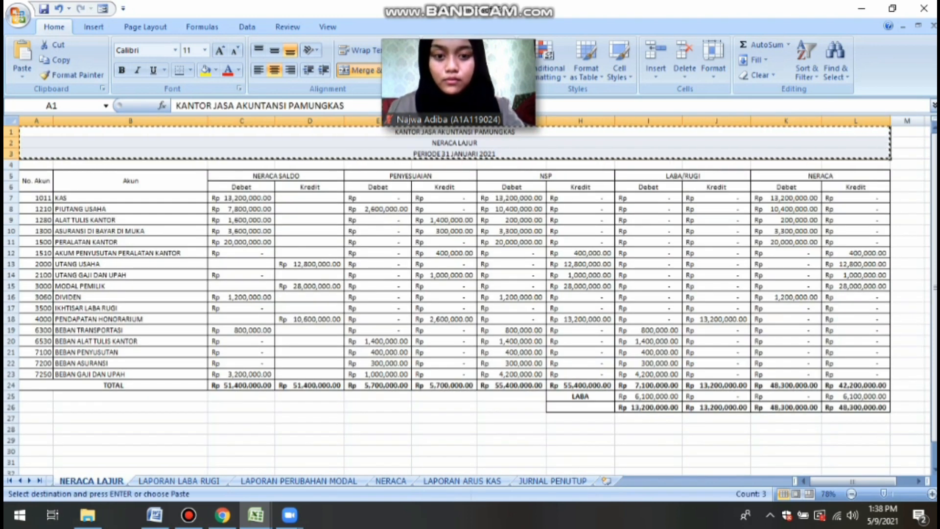
{"action": "left_click", "coordinate": [553, 481]}
{"action": "key", "text": "ctrl+v"}
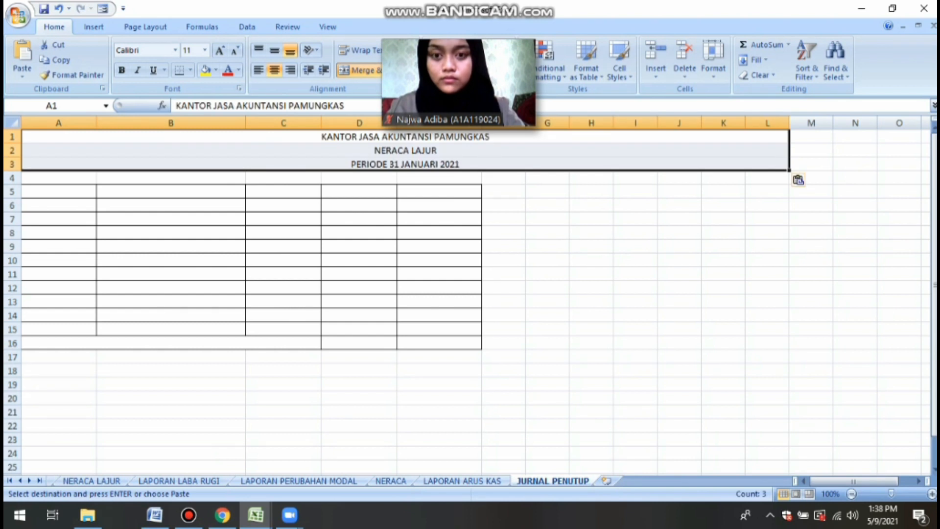
Unmerge the pasted headings and merge and center each of rows 1 to 3 across columns A to E.
{"action": "left_click", "coordinate": [361, 70]}
{"action": "left_click", "coordinate": [170, 136]}
{"action": "left_click_drag", "start_coordinate": [171, 136], "coordinate": [283, 136]}
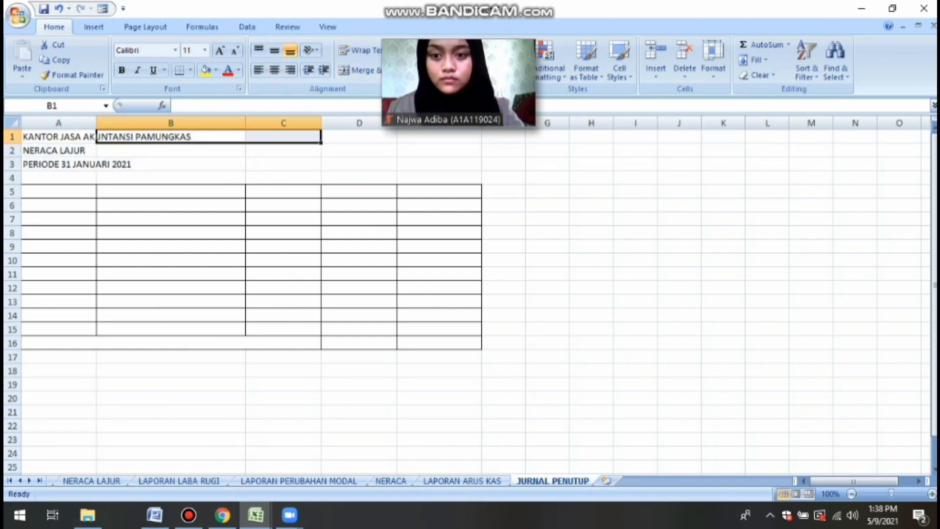
{"action": "left_click", "coordinate": [58, 123]}
{"action": "left_click_drag", "start_coordinate": [58, 137], "coordinate": [431, 137]}
{"action": "left_click", "coordinate": [360, 70]}
{"action": "left_click_drag", "start_coordinate": [54, 151], "coordinate": [470, 150]}
{"action": "left_click", "coordinate": [360, 70]}
{"action": "left_click_drag", "start_coordinate": [54, 164], "coordinate": [470, 164]}
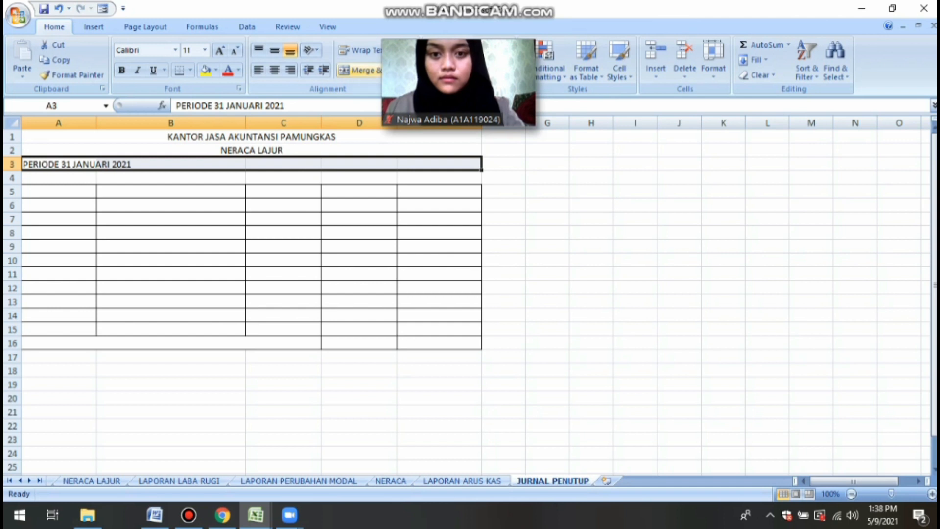
{"action": "left_click", "coordinate": [360, 70]}
Replace the report title in A2 with "JURNAL PENUTUP".
{"action": "left_click", "coordinate": [251, 150]}
{"action": "type", "text": "URNAL PENUTUP"}
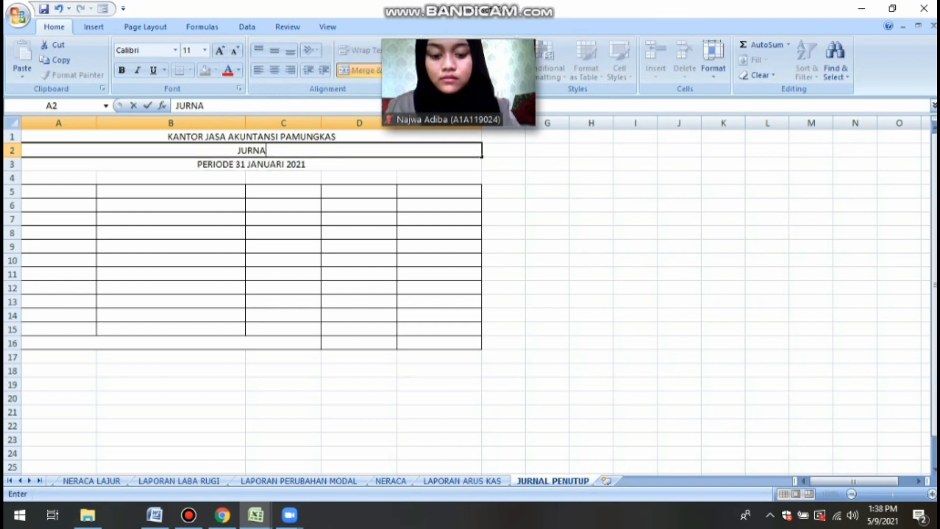
{"action": "key", "text": "Return"}
Enter the column headers "TANGGAL", "AKUN", "NO AKUN", "DEBIT" and "KEDIT" in A5 to E5.
{"action": "key", "text": "Return"}
{"action": "key", "text": "Return"}
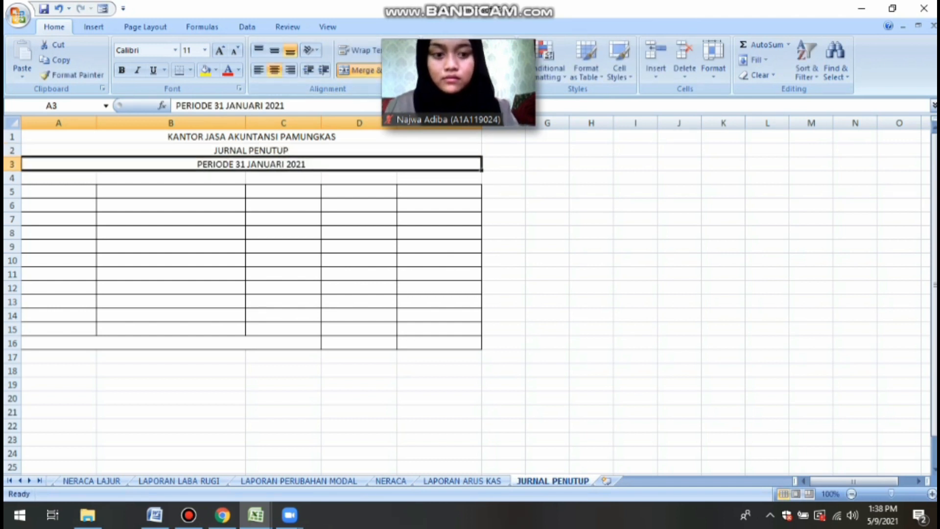
{"action": "type", "text": "TANGGAL"}
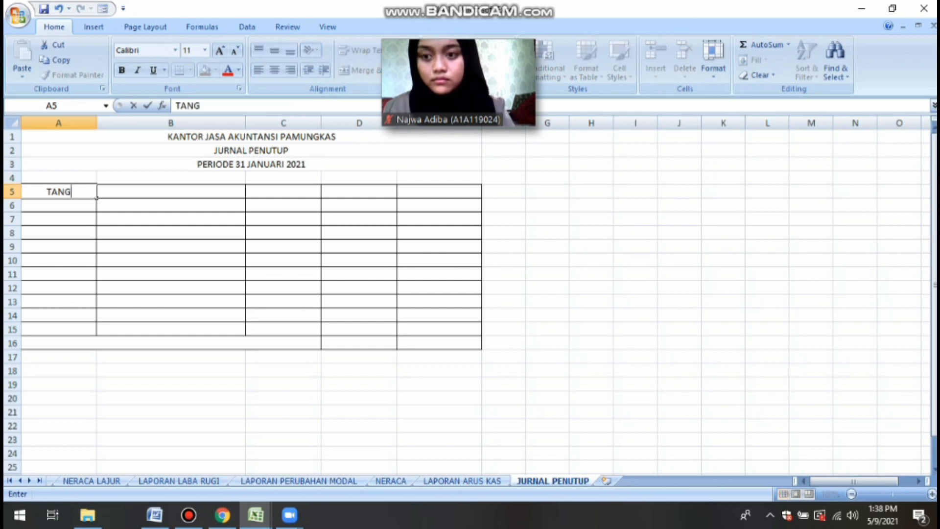
{"action": "key", "text": "Tab"}
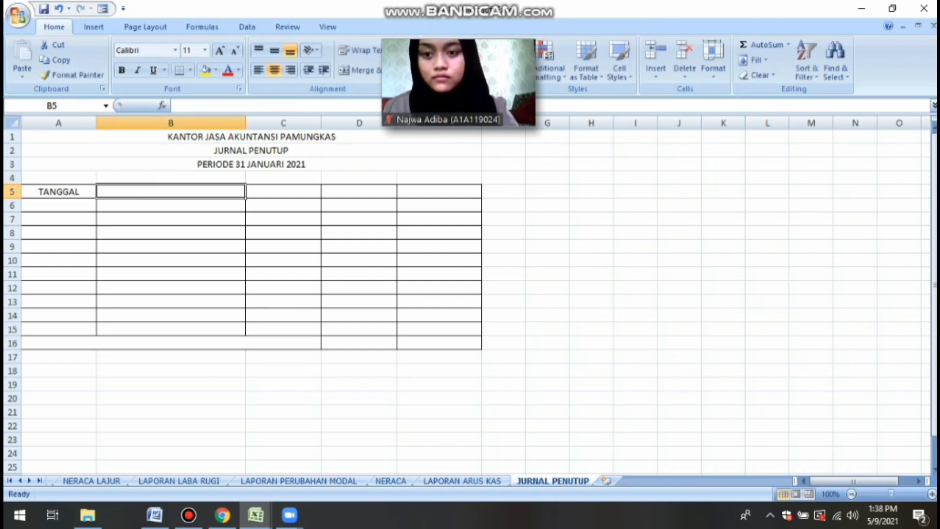
{"action": "type", "text": "AKUN"}
{"action": "key", "text": "Tab"}
{"action": "type", "text": "NO AU"}
{"action": "key", "text": "BackSpace"}
{"action": "type", "text": "KUN"}
{"action": "key", "text": "Tab"}
{"action": "type", "text": "DEBIT"}
{"action": "key", "text": "Tab"}
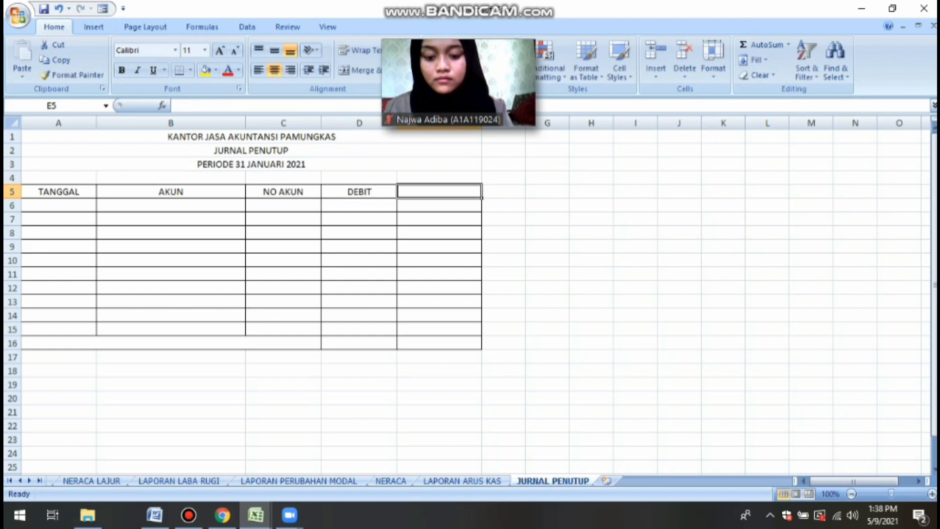
{"action": "type", "text": "KEDIT"}
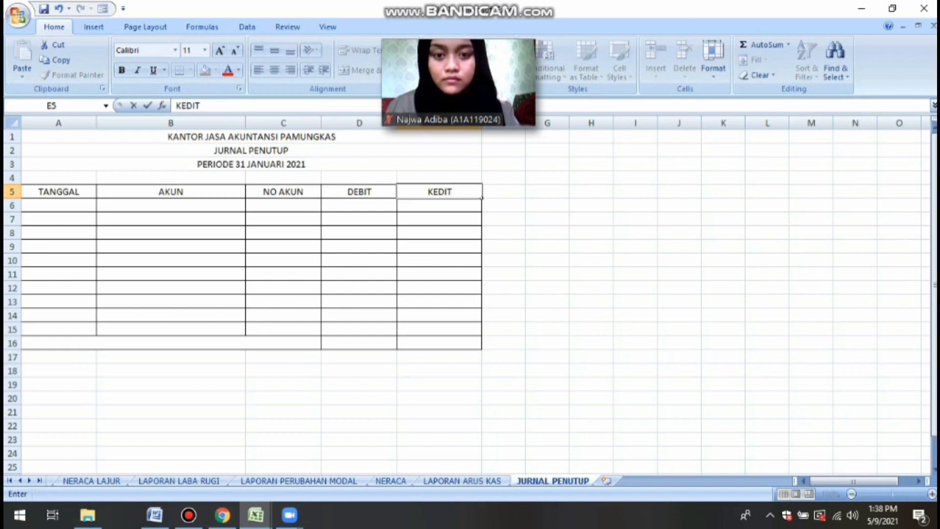
Correct the misspelled column header in E5 of the JURNAL PENUTUP sheet to "KREDIT".
{"action": "left_click", "coordinate": [283, 192]}
{"action": "scroll", "coordinate": [283, 192], "scroll_direction": "down", "scroll_amount": 1}
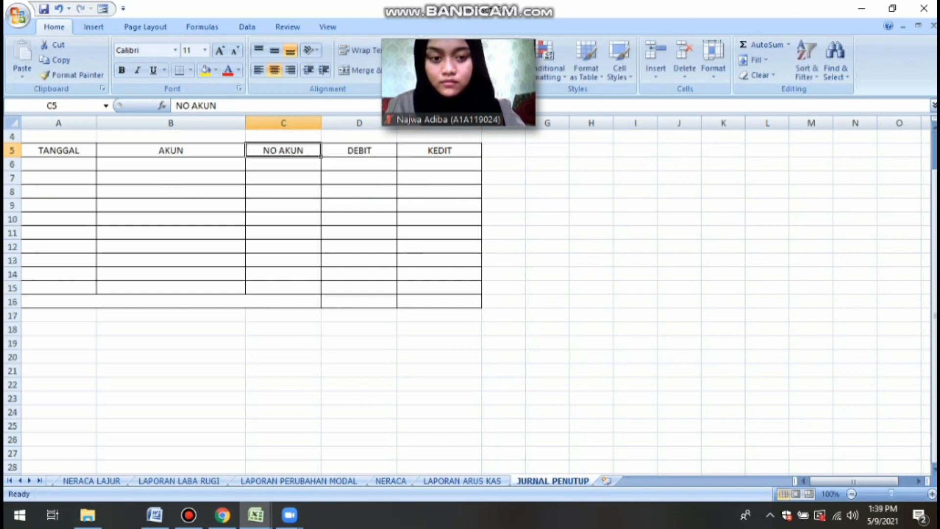
{"action": "left_click", "coordinate": [439, 164]}
{"action": "scroll", "coordinate": [439, 164], "scroll_direction": "up", "scroll_amount": 1}
{"action": "left_click", "coordinate": [439, 191]}
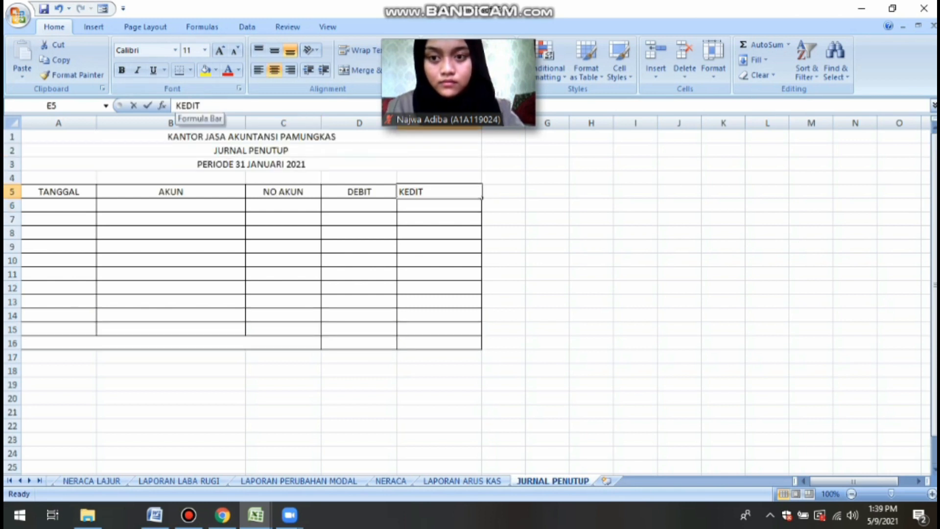
{"action": "left_click", "coordinate": [181, 105]}
{"action": "type", "text": "R"}
{"action": "left_click", "coordinate": [283, 260]}
{"action": "left_click", "coordinate": [439, 246]}
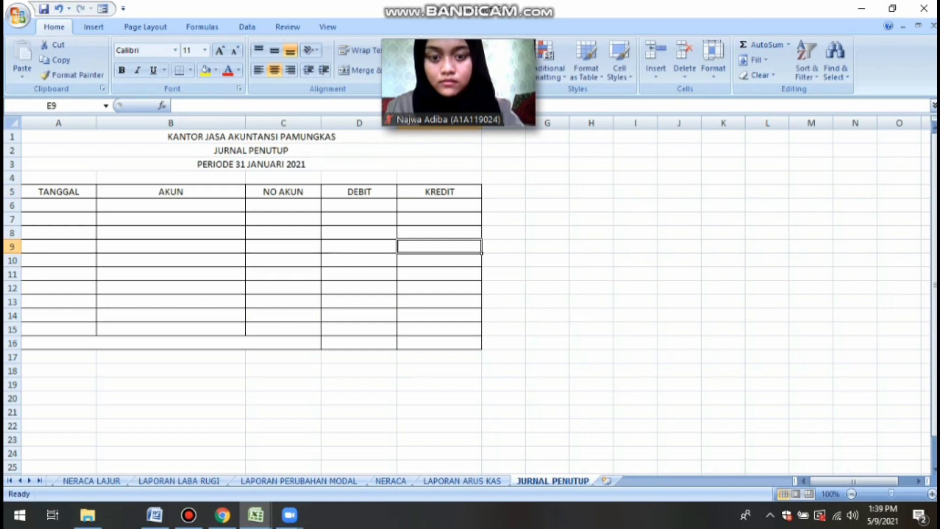
Try a VLOOKUP formula in B6 that finds C6 in DAFTARAKUN, column 2, with range lookup FALSE.
{"action": "left_click", "coordinate": [59, 219]}
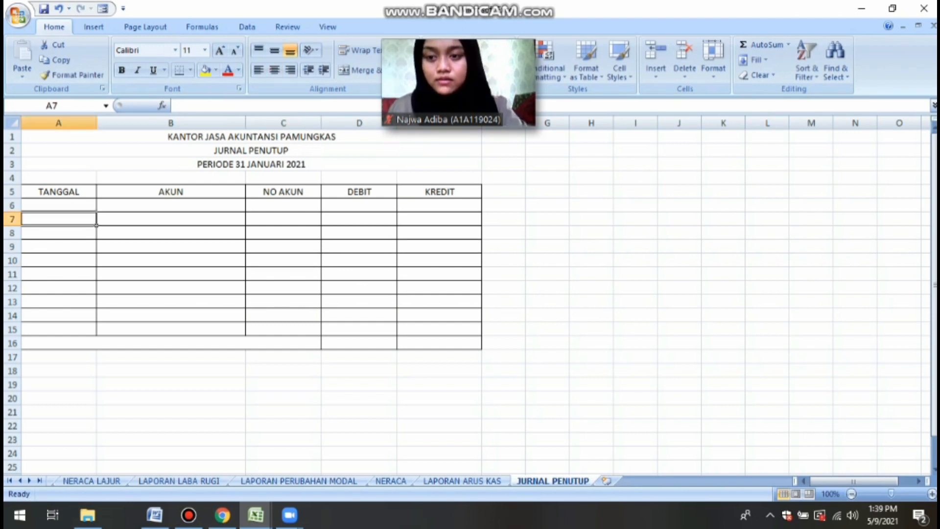
{"action": "left_click", "coordinate": [170, 205]}
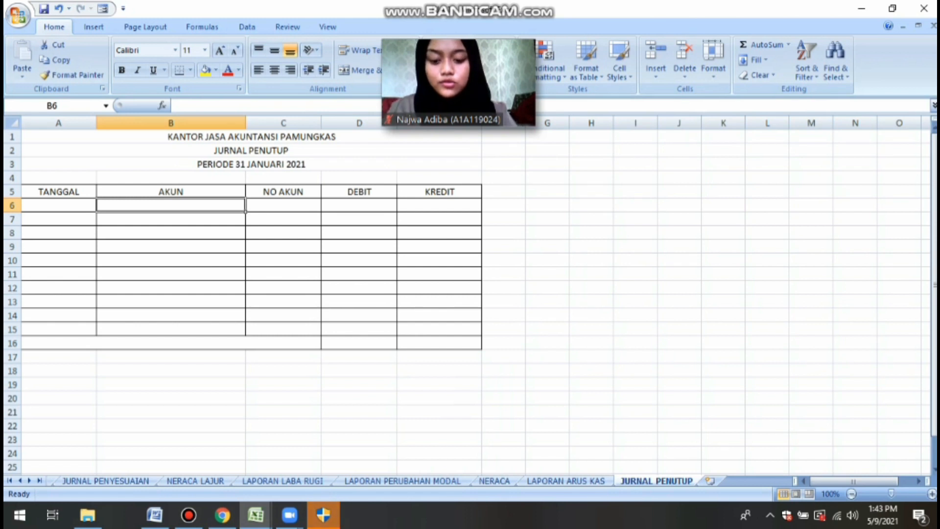
{"action": "type", "text": "=VL"}
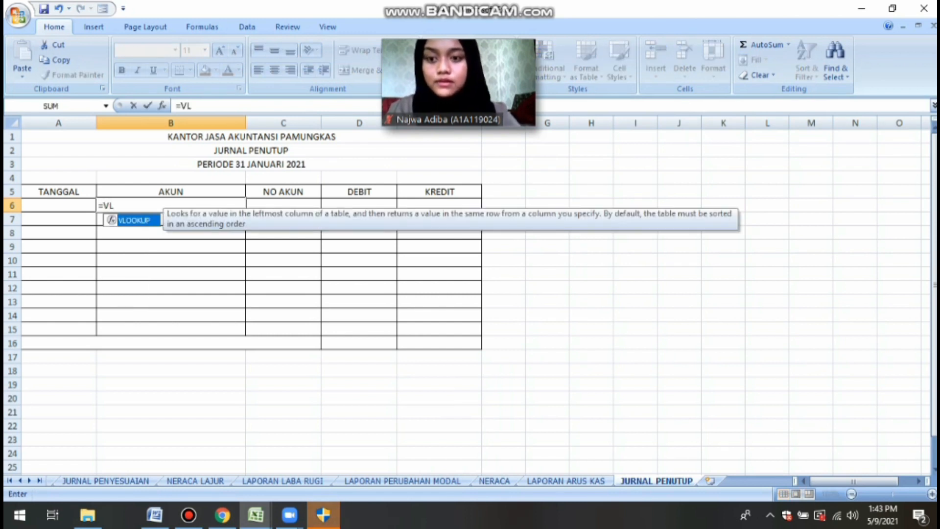
{"action": "key", "text": "Tab"}
{"action": "left_click", "coordinate": [789, 45]}
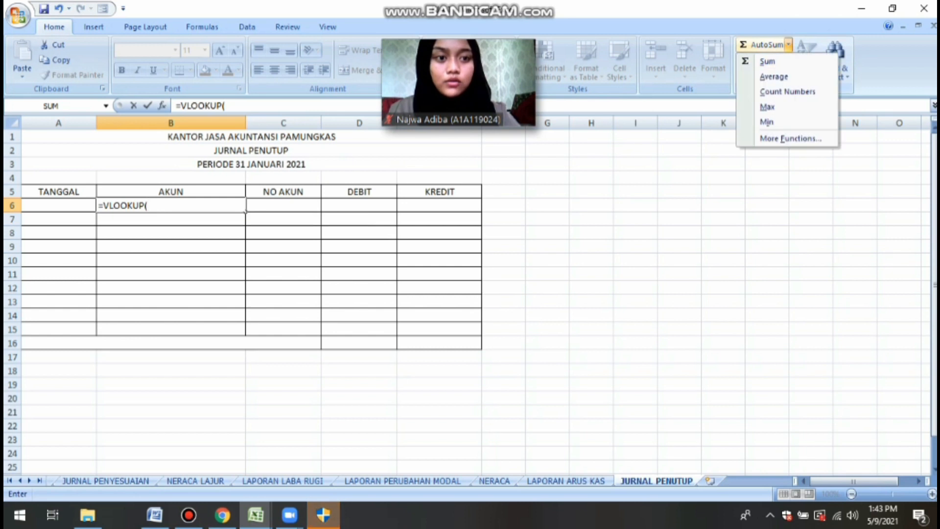
{"action": "left_click", "coordinate": [790, 138]}
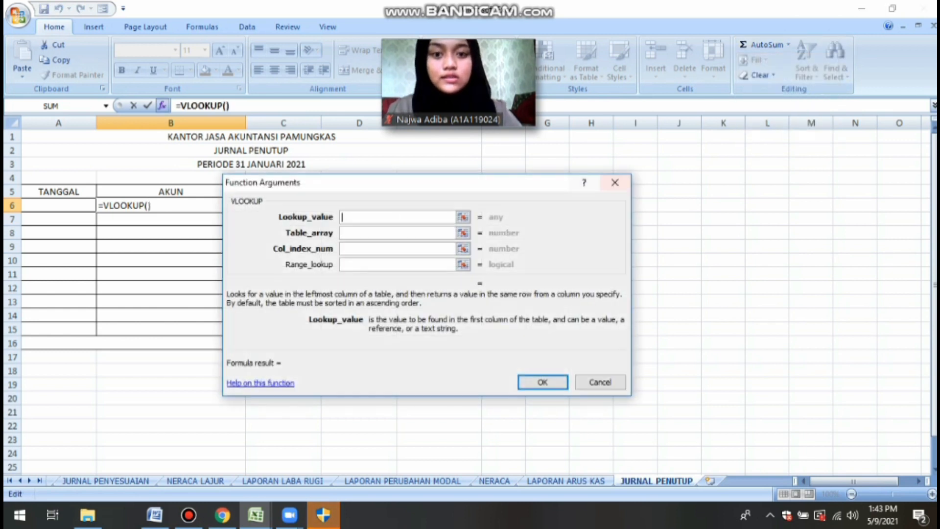
{"action": "type", "text": "c6"}
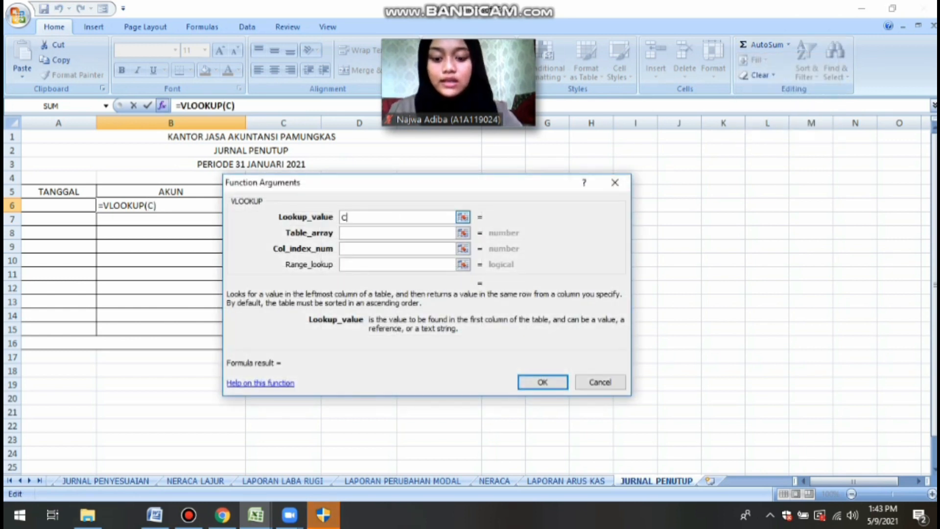
{"action": "key", "text": "Tab"}
{"action": "type", "text": "DAFTAR"}
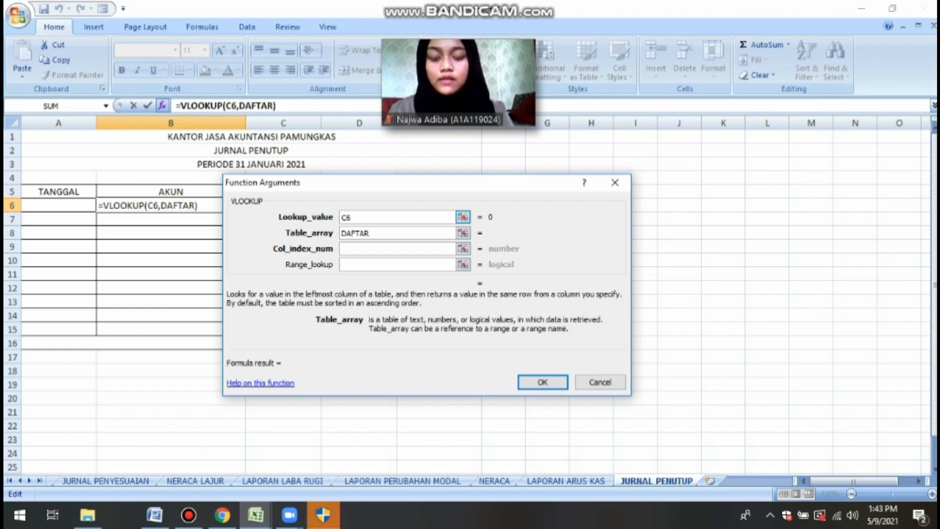
{"action": "type", "text": "AKUN"}
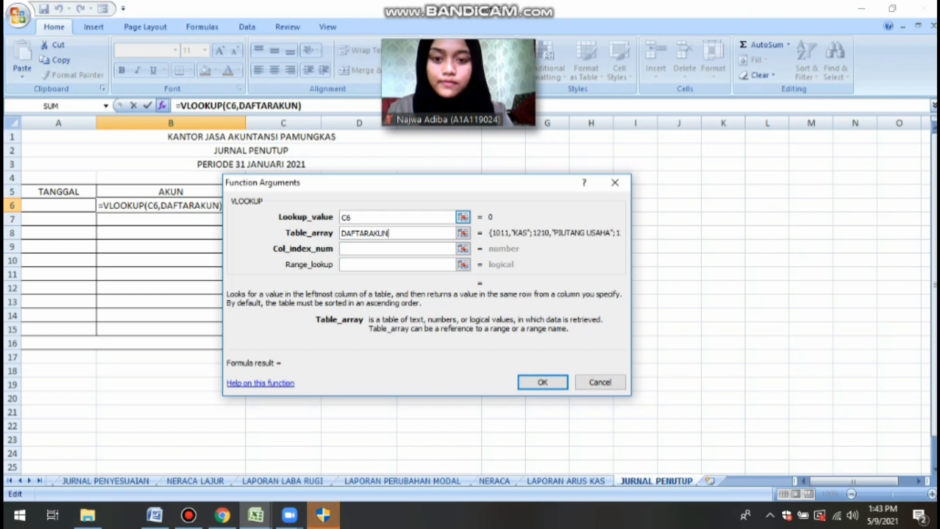
{"action": "key", "text": "Tab"}
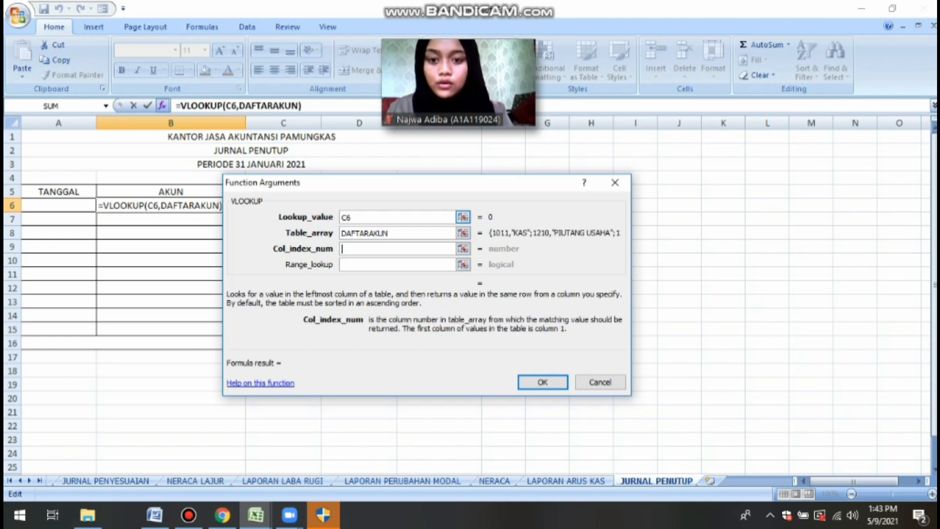
{"action": "type", "text": "2"}
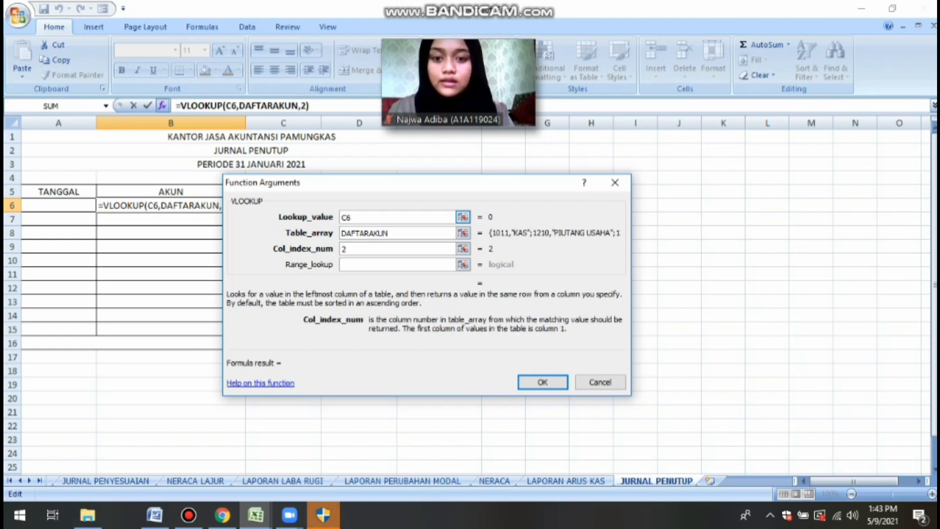
{"action": "key", "text": "Tab"}
{"action": "type", "text": "FALSE"}
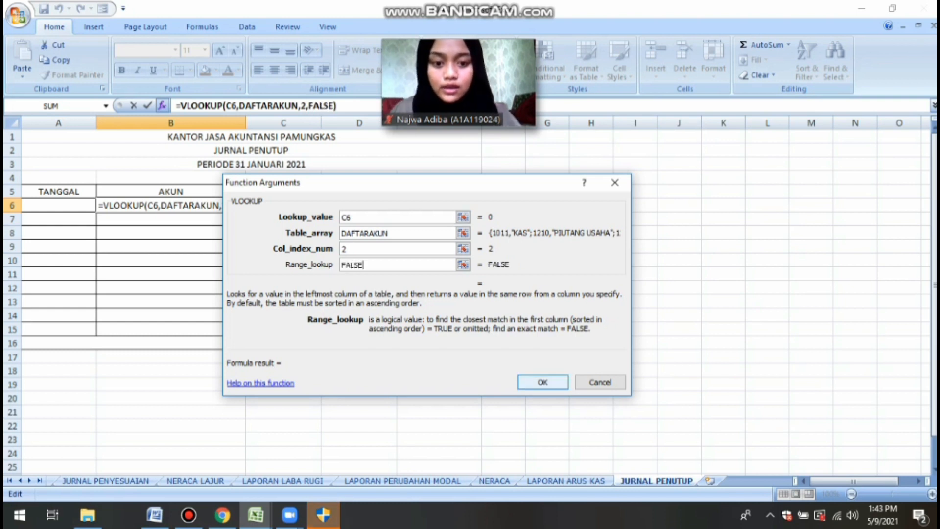
{"action": "key", "text": "Return"}
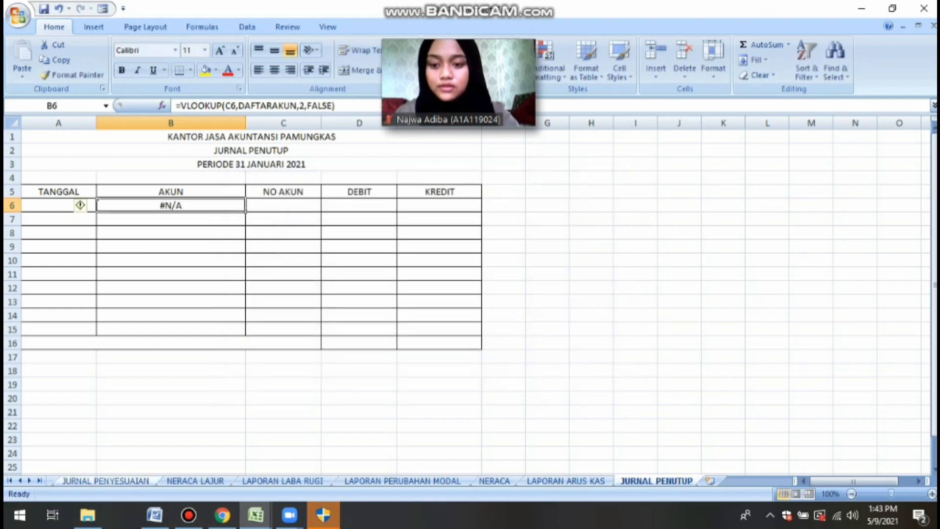
Review the account numbers and names in the DAFTAR AKUN sheet, then return to the JURNAL PENUTUP sheet.
{"action": "left_click", "coordinate": [9, 481]}
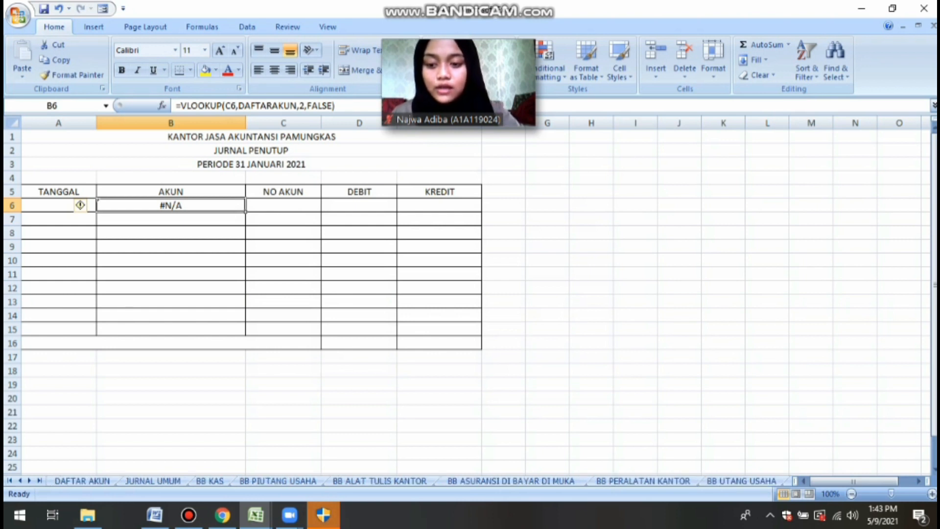
{"action": "left_click", "coordinate": [82, 481]}
{"action": "left_click", "coordinate": [177, 385]}
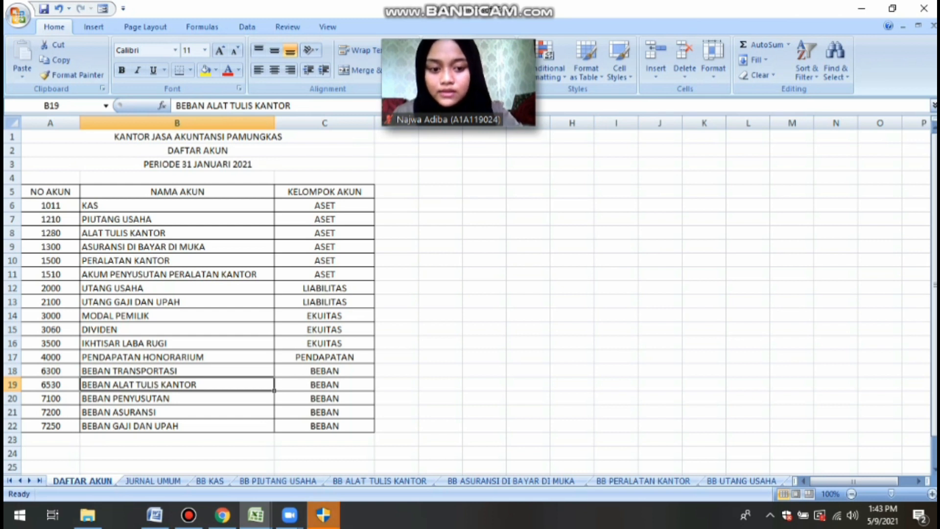
{"action": "left_click", "coordinate": [40, 480]}
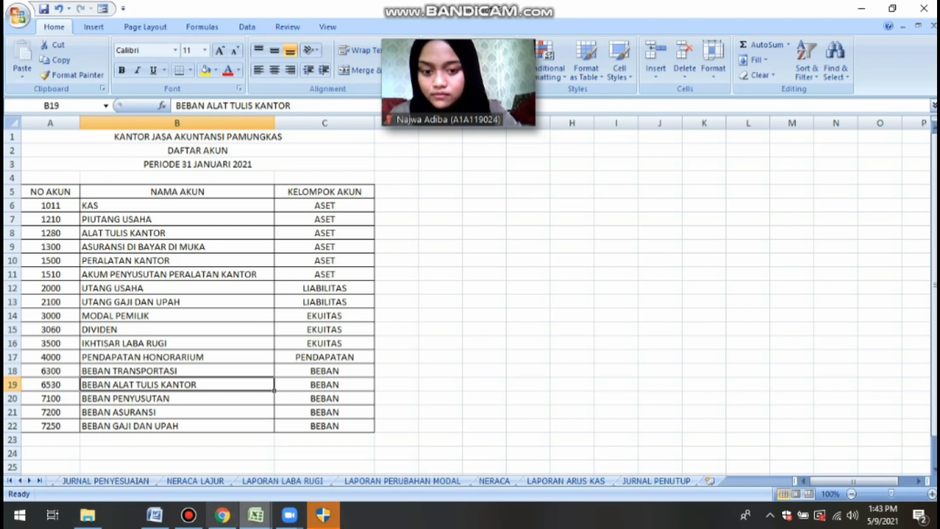
{"action": "left_click", "coordinate": [656, 480]}
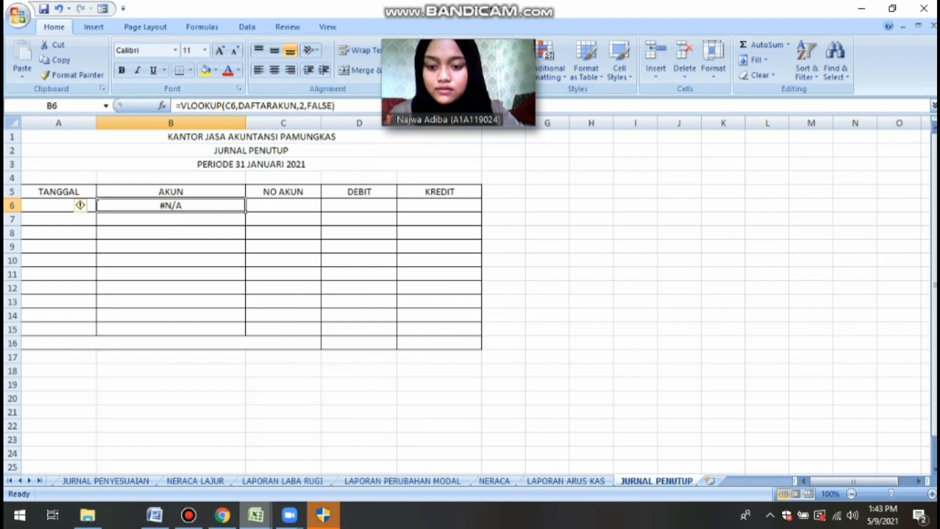
{"action": "left_click", "coordinate": [567, 481]}
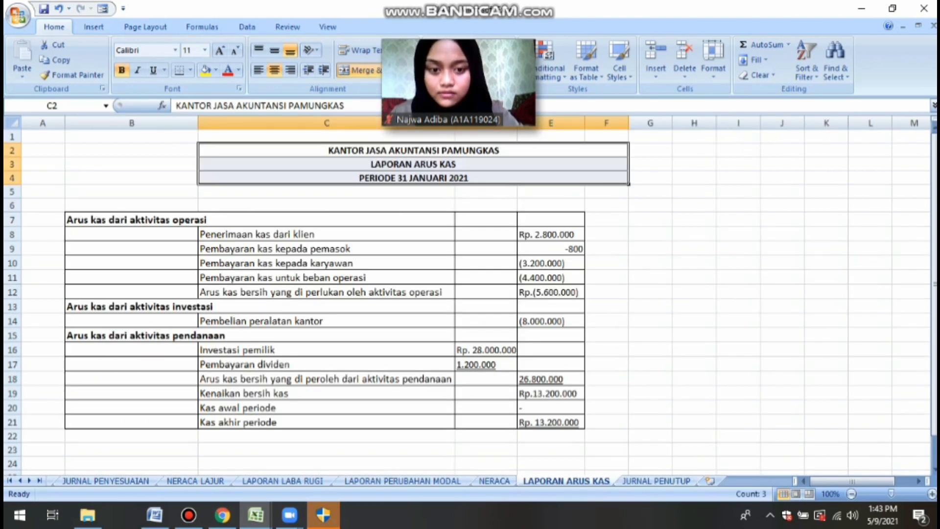
{"action": "key", "text": "ctrl+Page_Down"}
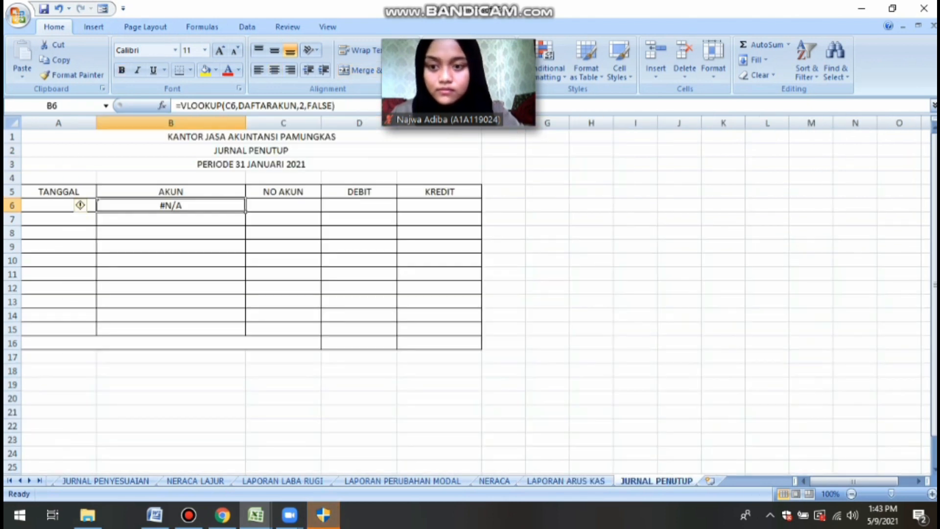
Enter a VLOOKUP in B6 with lookup value C6, table array DAFTARAKUN, column index 2 and range lookup FALSE.
{"action": "left_click", "coordinate": [102, 9]}
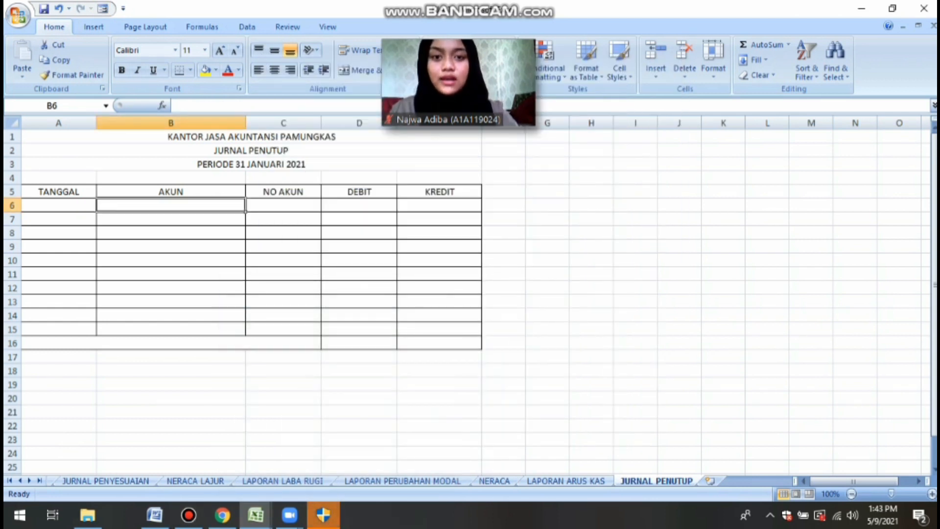
{"action": "type", "text": "=VL"}
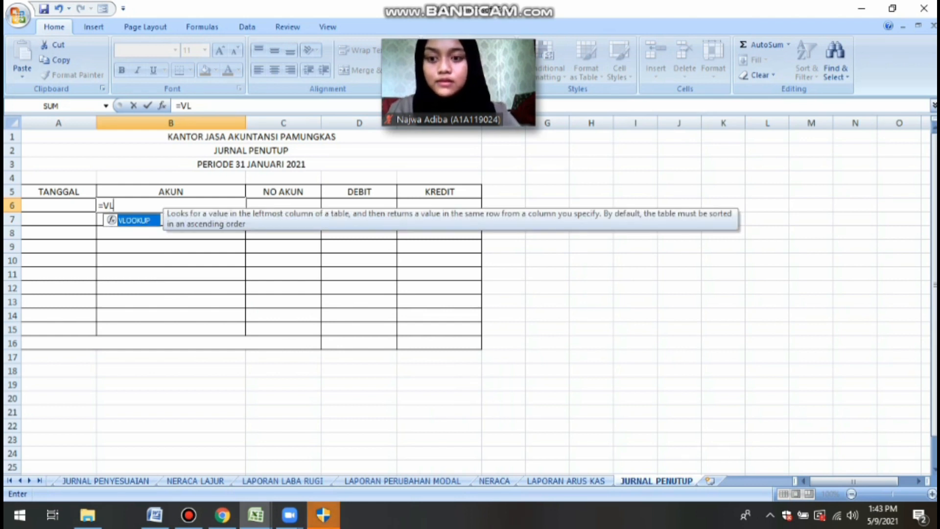
{"action": "key", "text": "Tab"}
{"action": "left_click", "coordinate": [788, 44]}
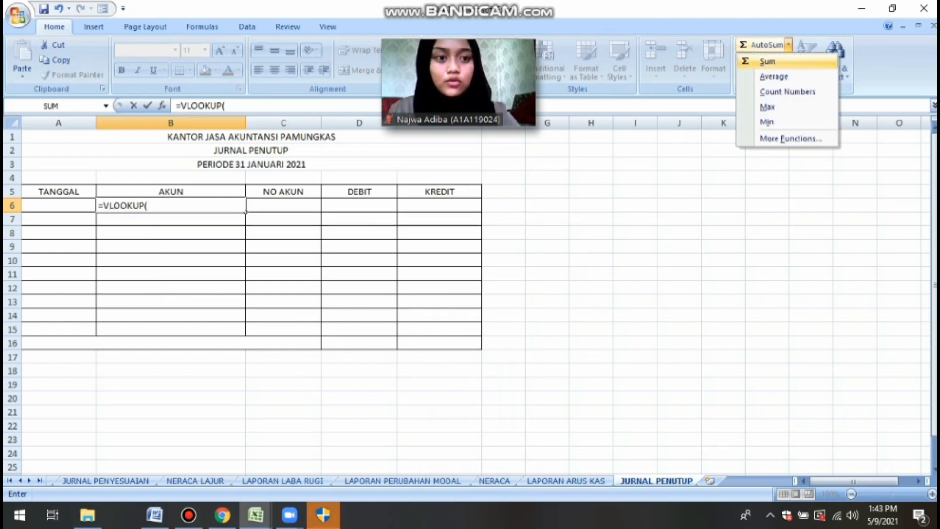
{"action": "left_click", "coordinate": [790, 138]}
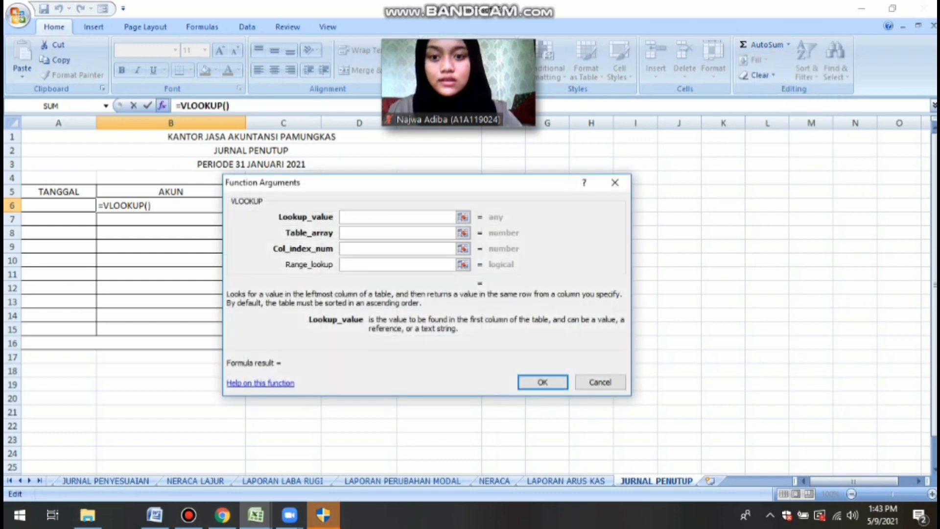
{"action": "type", "text": "C6"}
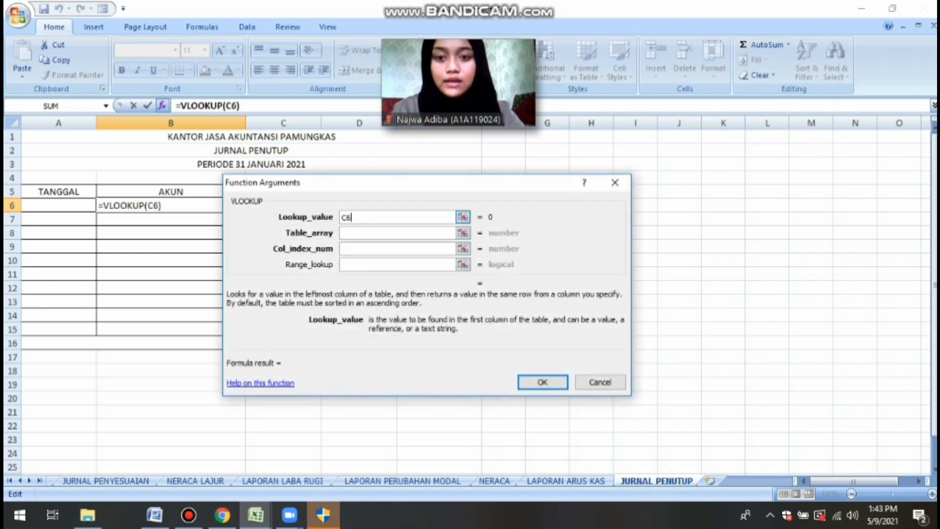
{"action": "key", "text": "Tab"}
{"action": "type", "text": "DAFTAR"}
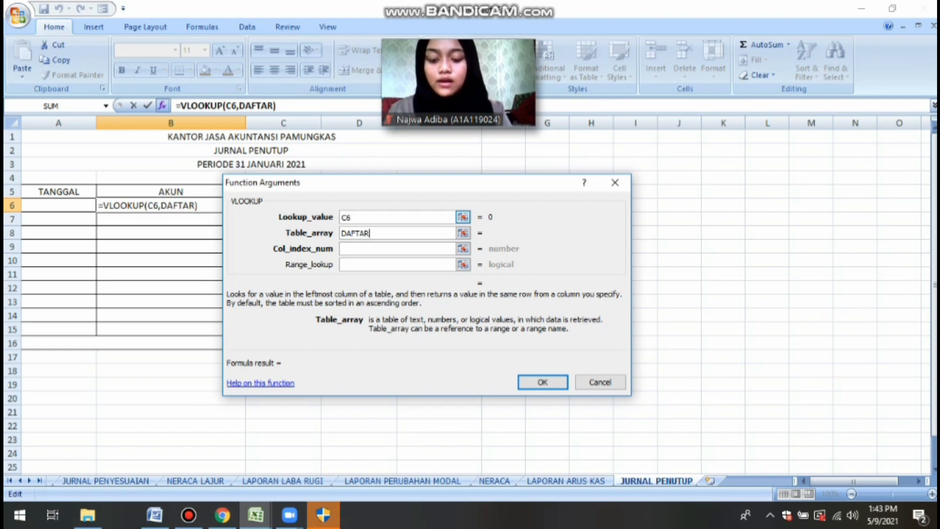
{"action": "type", "text": "AKUN"}
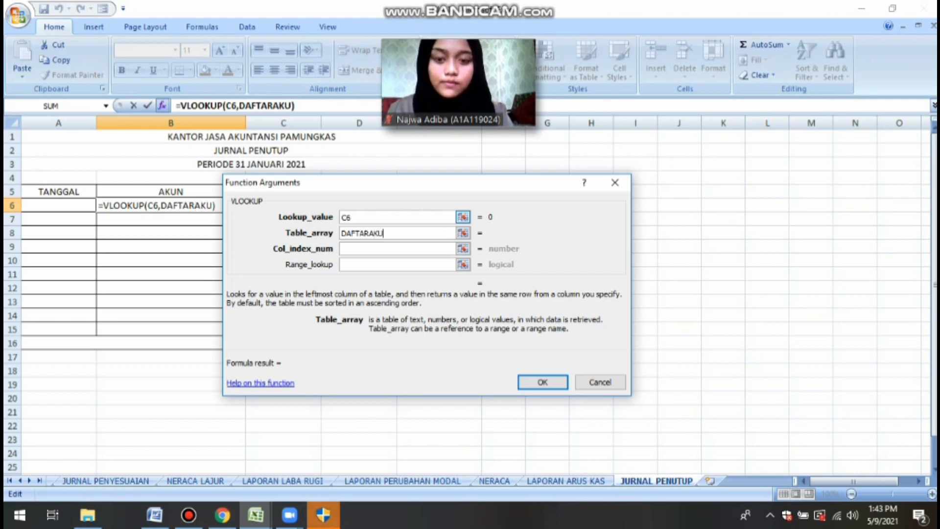
{"action": "key", "text": "Tab"}
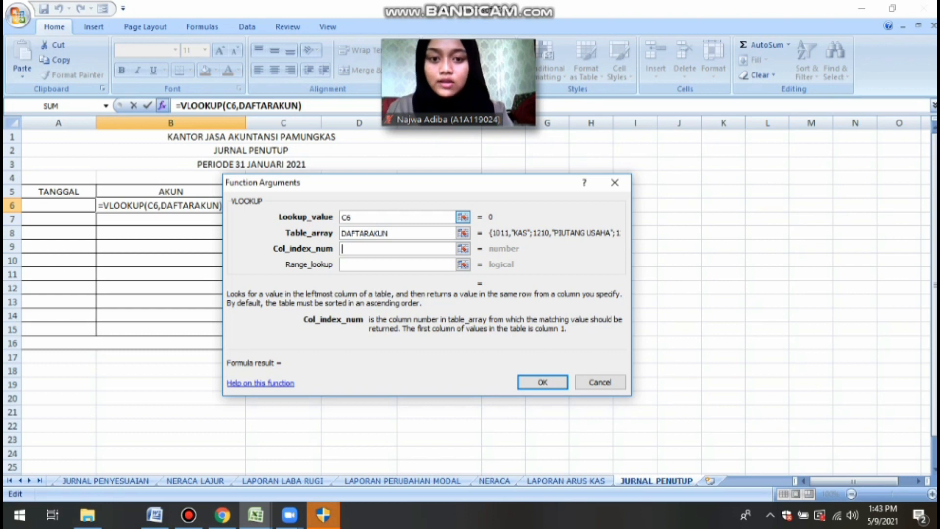
{"action": "type", "text": "2"}
{"action": "key", "text": "Tab"}
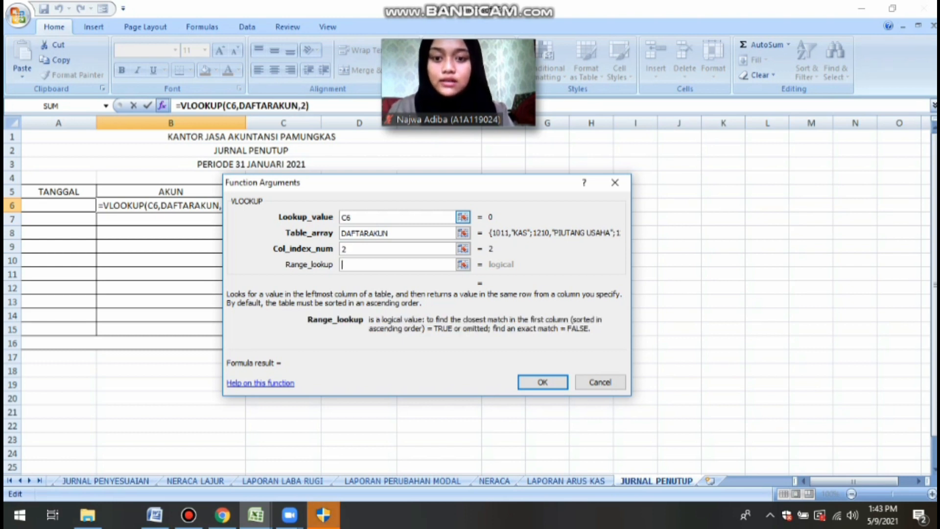
{"action": "type", "text": "FALSE"}
{"action": "key", "text": "Tab"}
{"action": "key", "text": "Tab"}
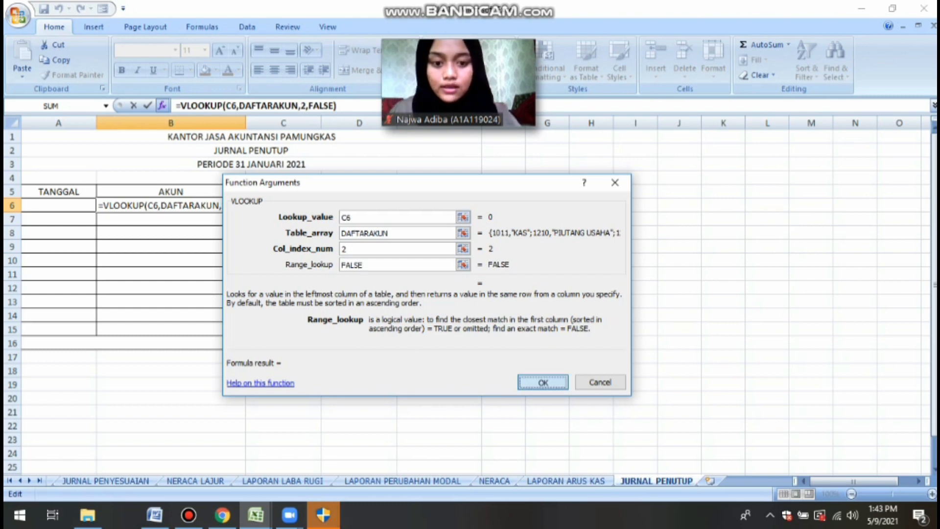
{"action": "key", "text": "Return"}
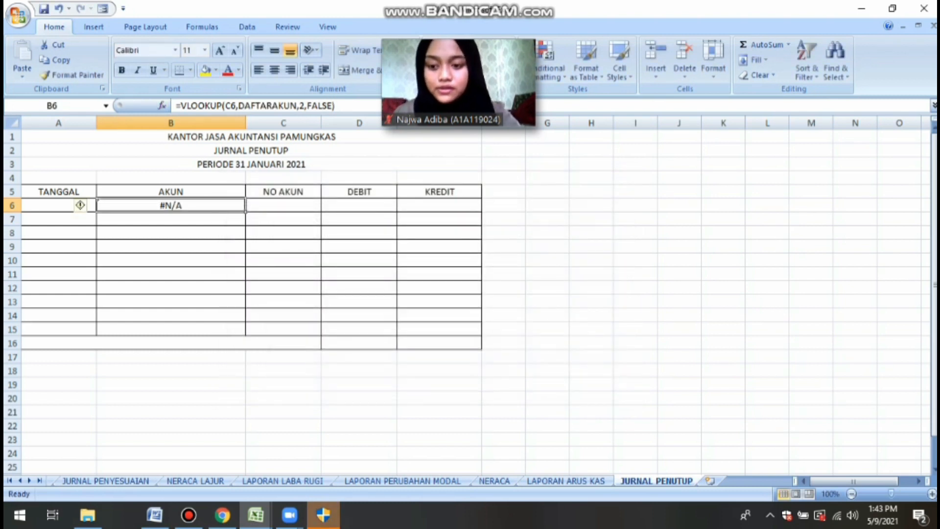
Review the account numbers and names in the DAFTAR AKUN sheet, then go back to the JURNAL PENUTUP sheet.
{"action": "left_click", "coordinate": [10, 481]}
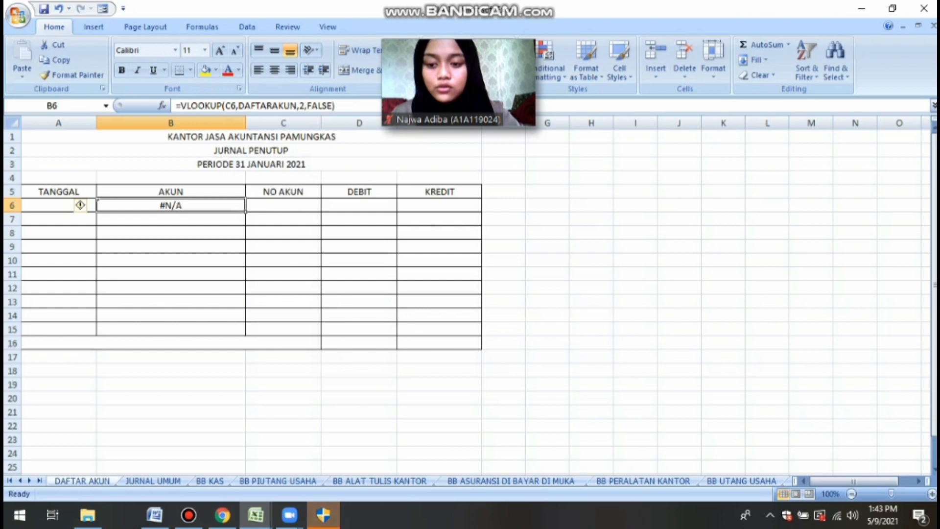
{"action": "left_click", "coordinate": [83, 481]}
{"action": "left_click", "coordinate": [177, 384]}
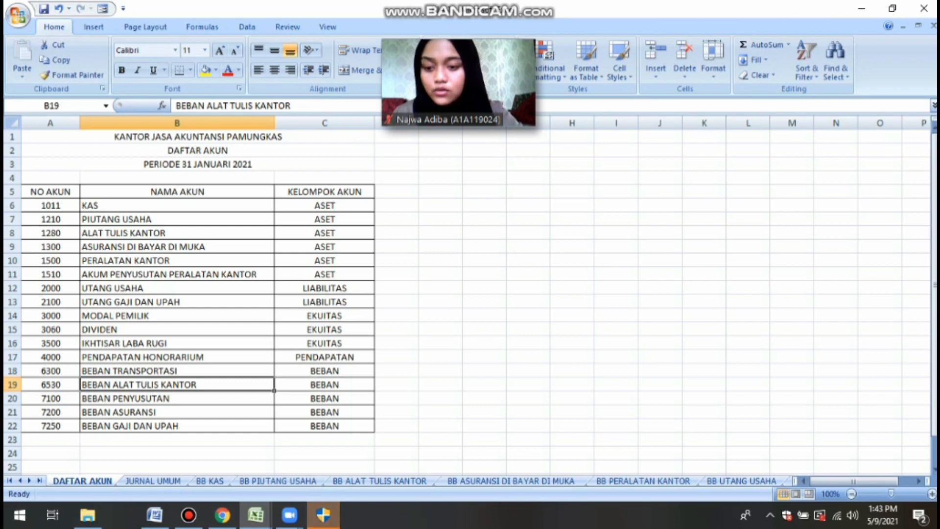
{"action": "left_click", "coordinate": [39, 480]}
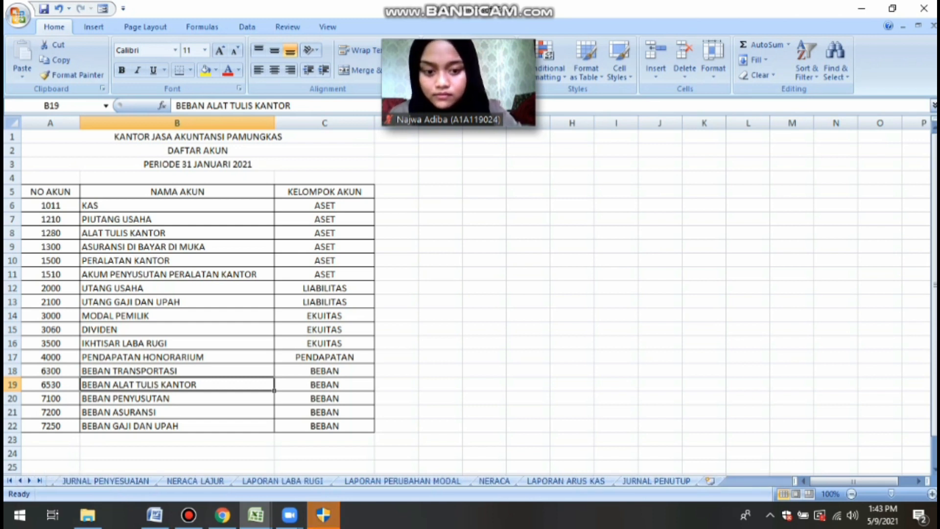
{"action": "left_click", "coordinate": [656, 480]}
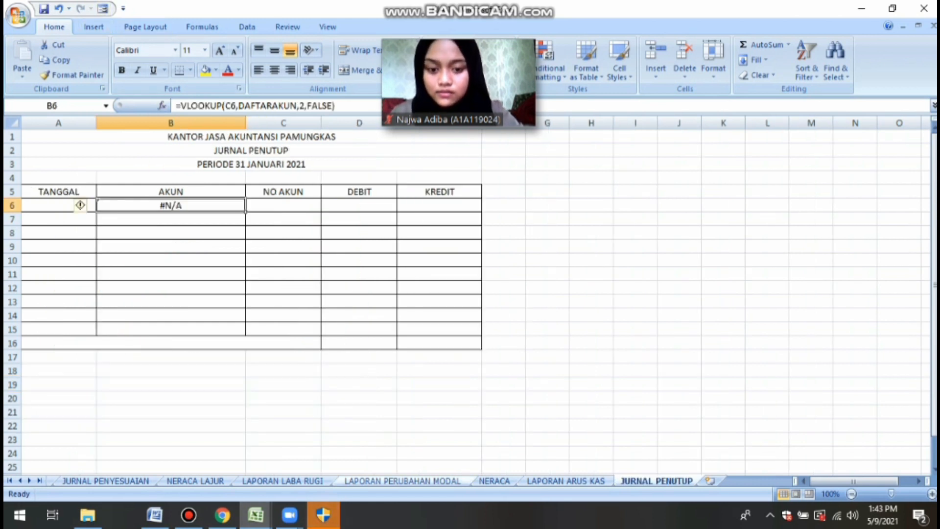
{"action": "left_click", "coordinate": [566, 481]}
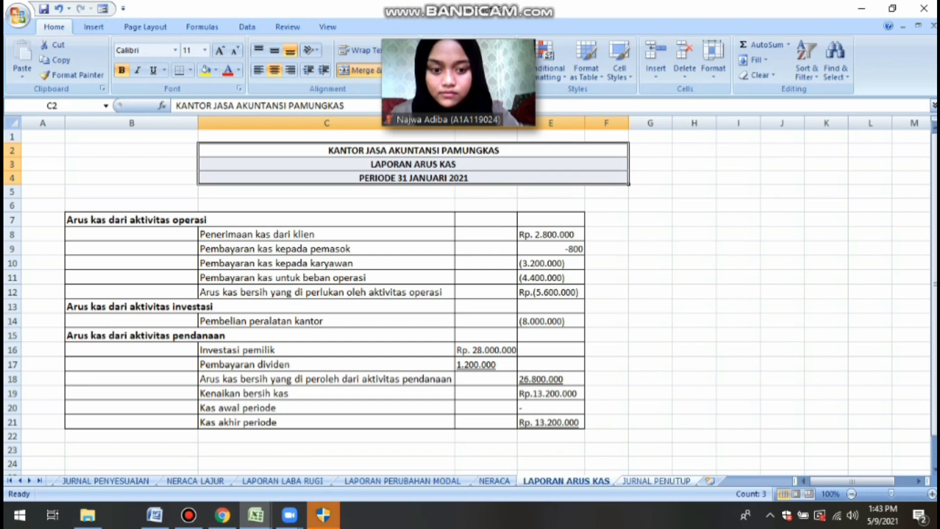
{"action": "left_click", "coordinate": [656, 480]}
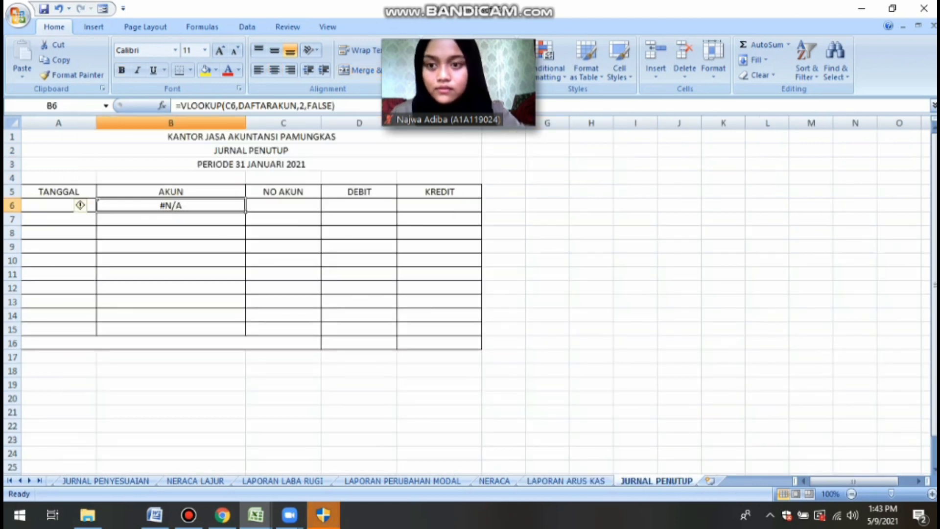
Use the data form to fill the first JURNAL PENUTUP record with date 31/1/2021, NO AKUN 4000 and DEBIT 13200000.
{"action": "left_click", "coordinate": [102, 9]}
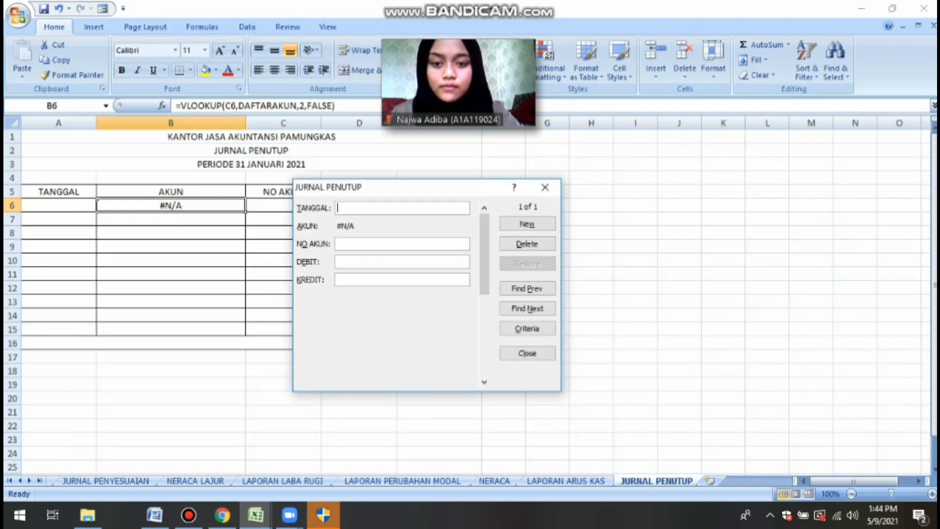
{"action": "type", "text": "3"}
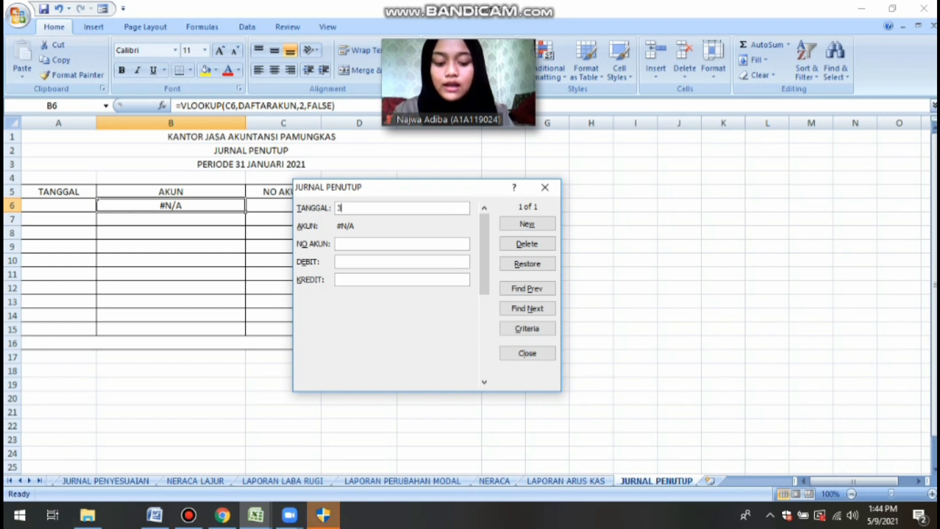
{"action": "type", "text": "1/"}
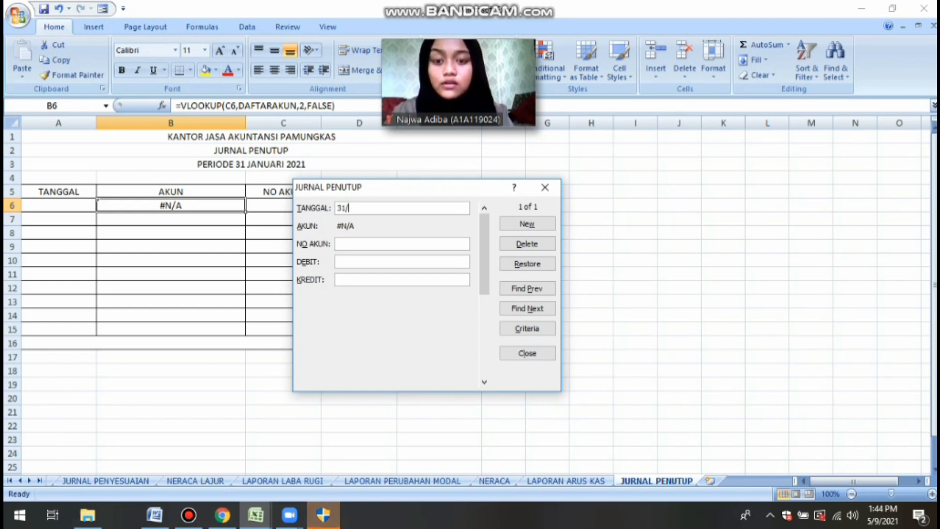
{"action": "type", "text": "1/2021"}
{"action": "key", "text": "Tab"}
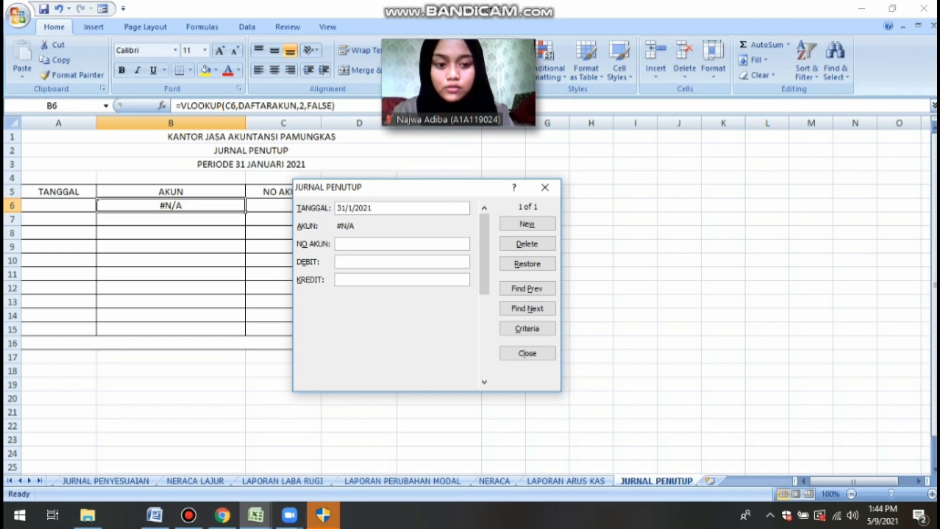
{"action": "type", "text": "4"}
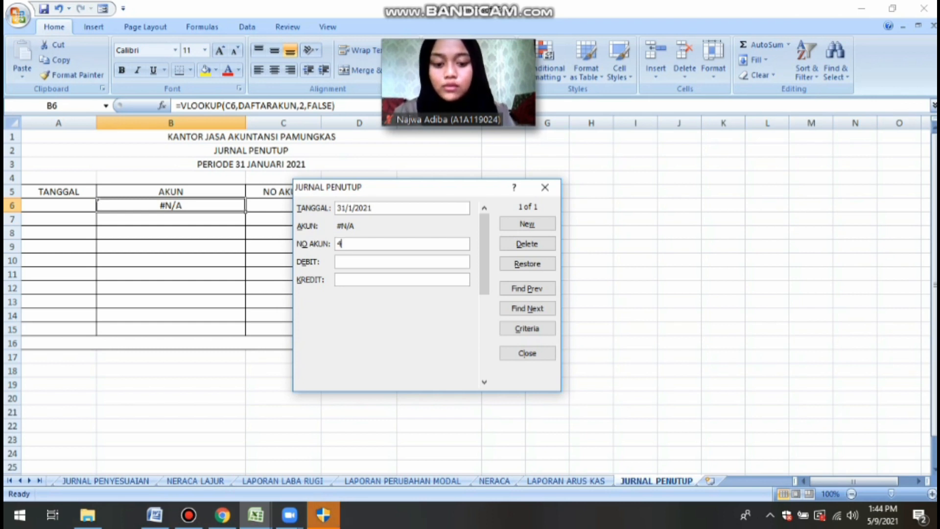
{"action": "type", "text": "000"}
{"action": "key", "text": "Tab"}
{"action": "type", "text": "13"}
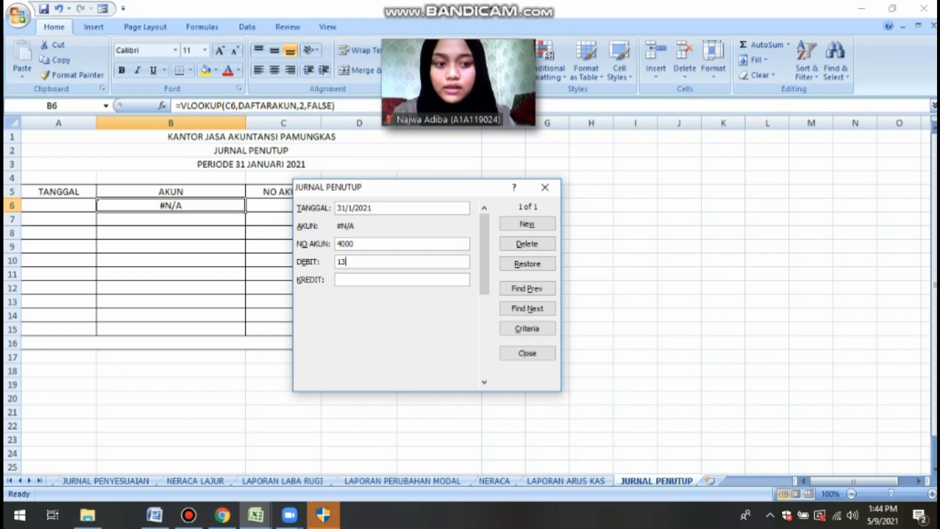
{"action": "type", "text": "200"}
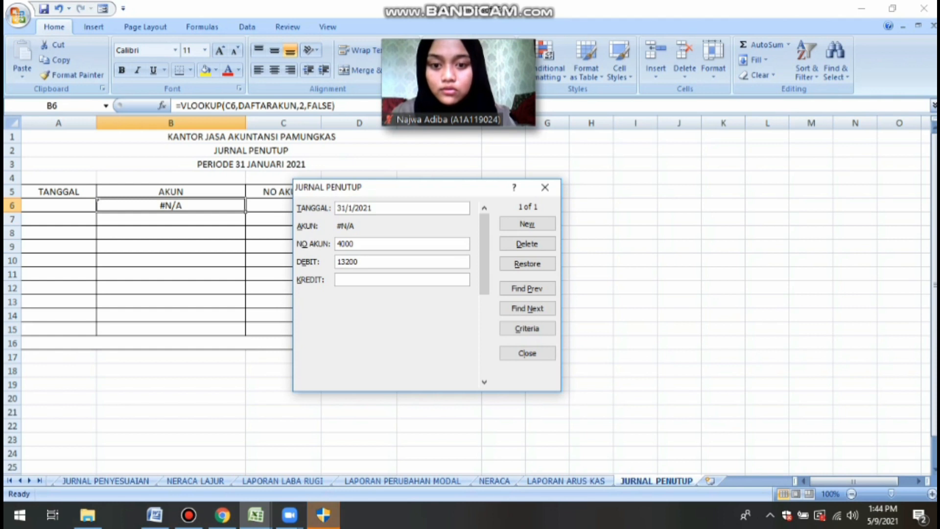
{"action": "type", "text": "000"}
{"action": "key", "text": "Return"}
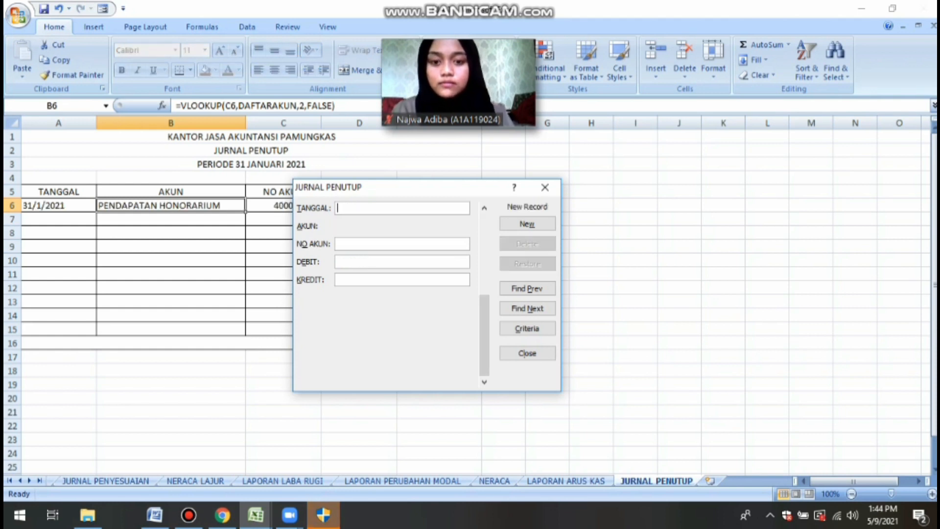
Add a second record in the data form with date 31/1/2021, NO AKUN 3500 and KREDIT 13200000.
{"action": "type", "text": "31"}
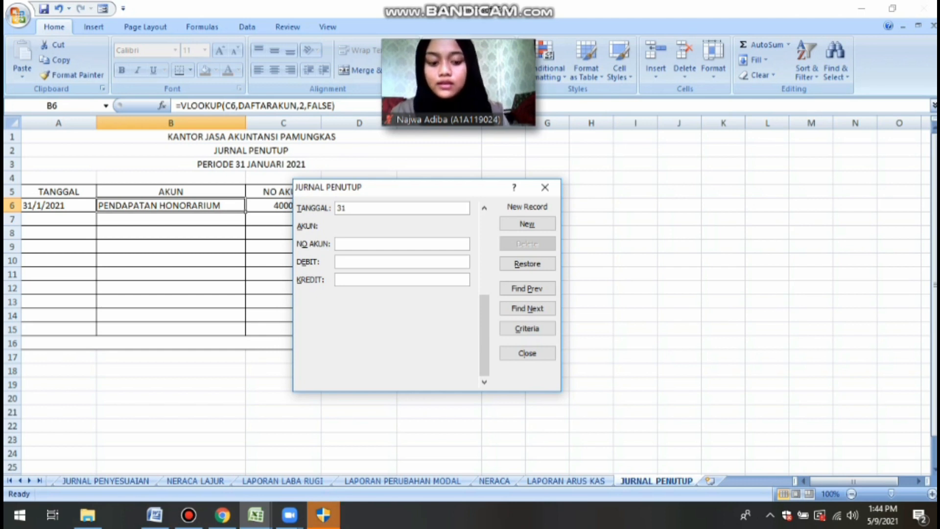
{"action": "type", "text": "/"}
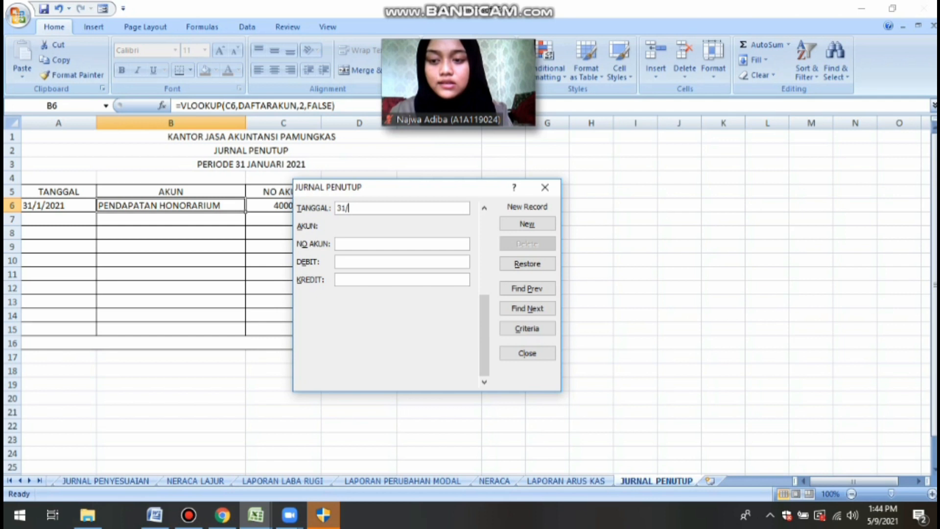
{"action": "type", "text": "1/"}
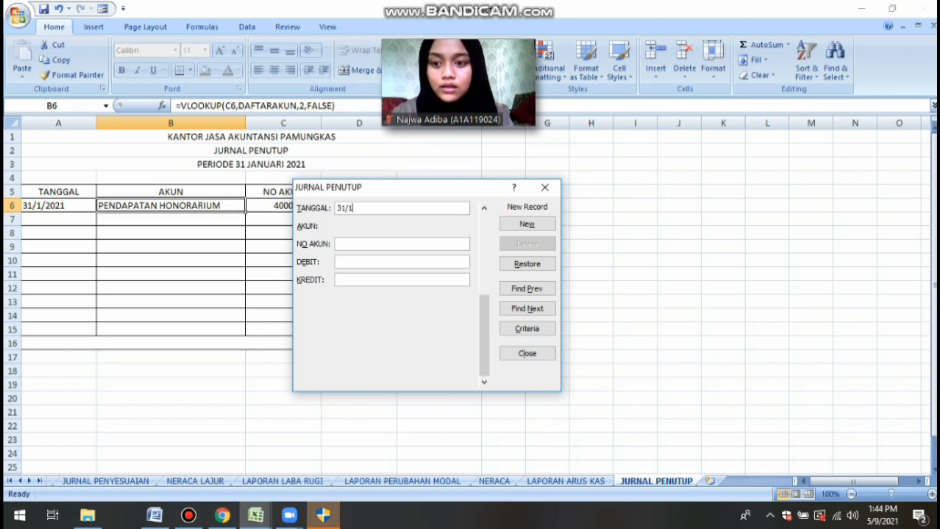
{"action": "type", "text": "2021"}
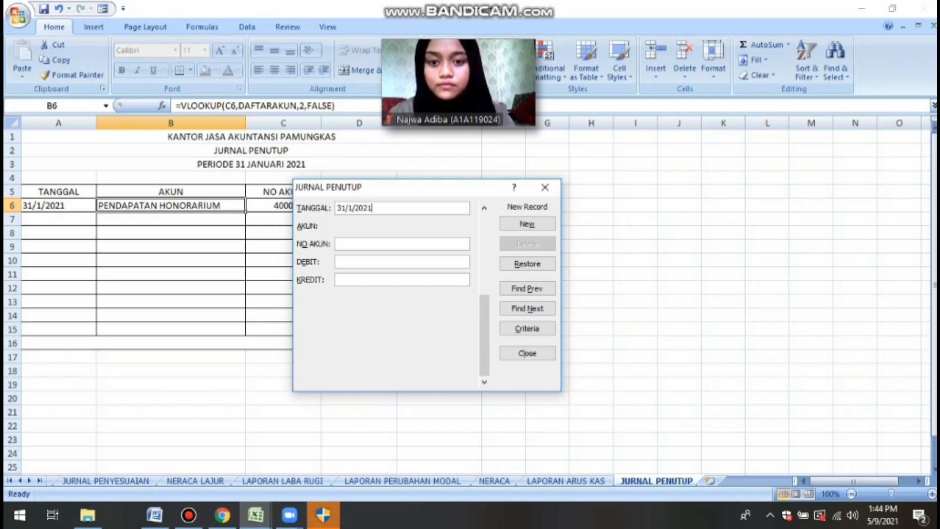
{"action": "key", "text": "Tab"}
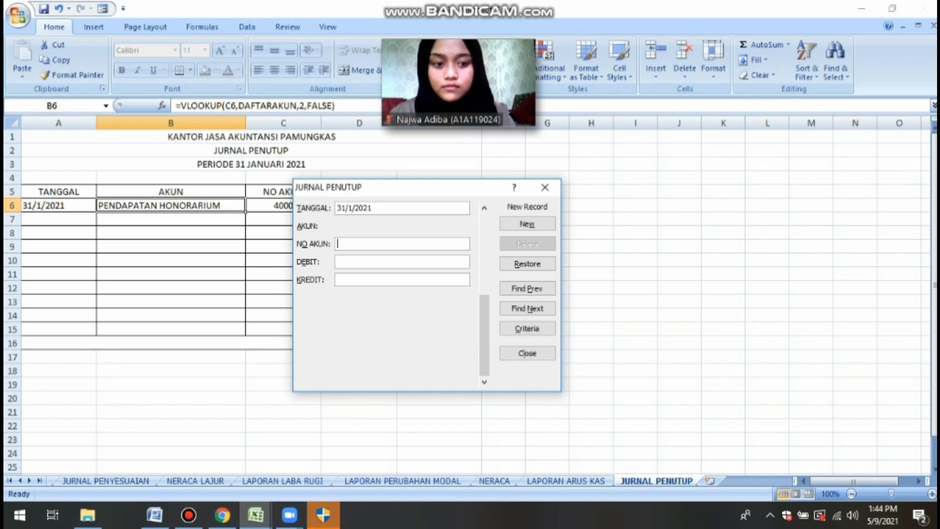
{"action": "type", "text": "3500"}
{"action": "key", "text": "Tab"}
{"action": "key", "text": "Tab"}
{"action": "type", "text": "13200000"}
{"action": "key", "text": "Return"}
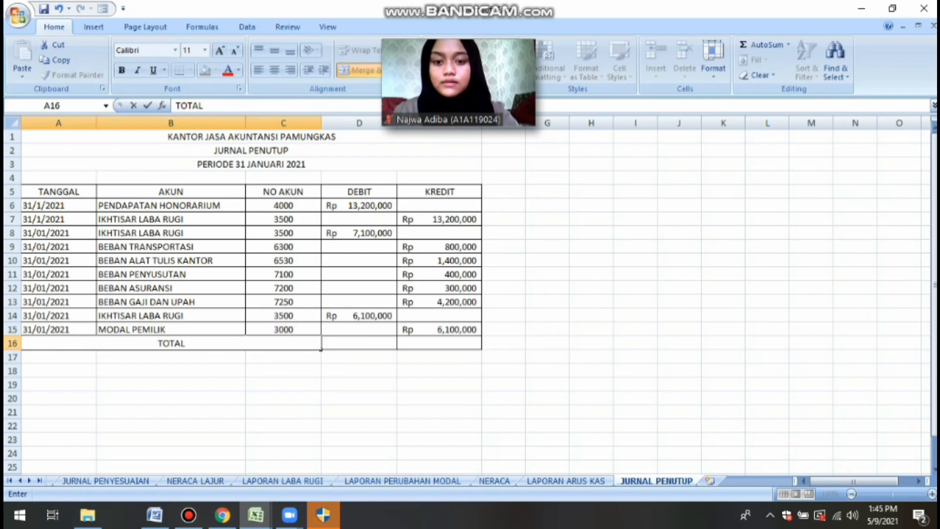
Total the DEBIT column in D16 with the formula =SUM(D6+D8+D14).
{"action": "left_click", "coordinate": [358, 342]}
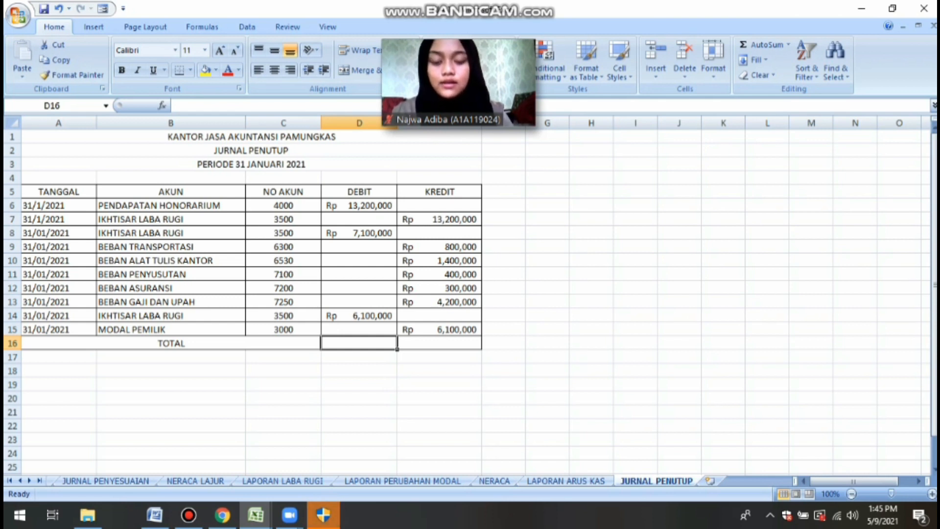
{"action": "type", "text": "=SU"}
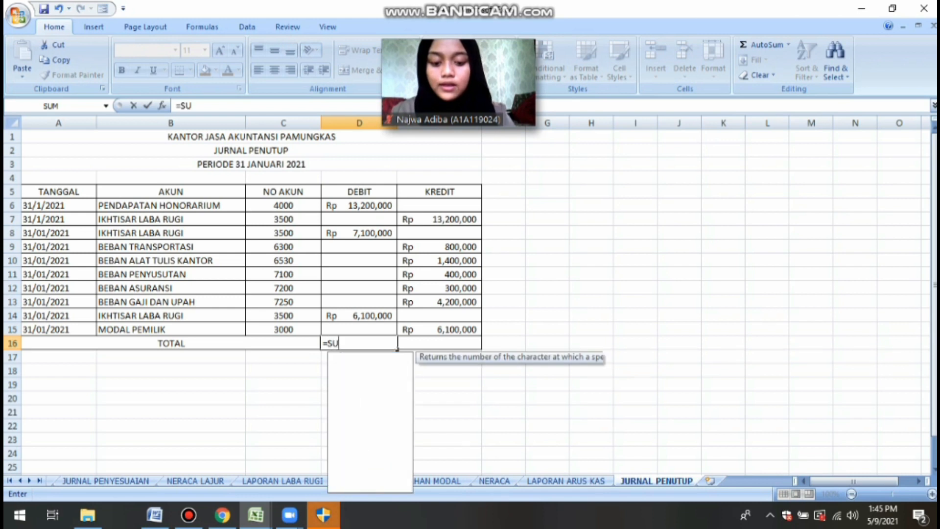
{"action": "type", "text": "M("}
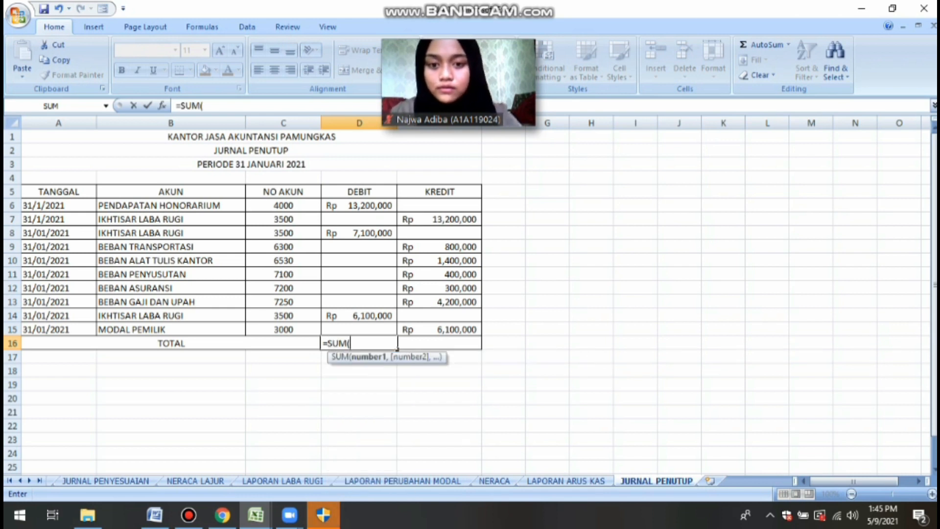
{"action": "left_click", "coordinate": [325, 204]}
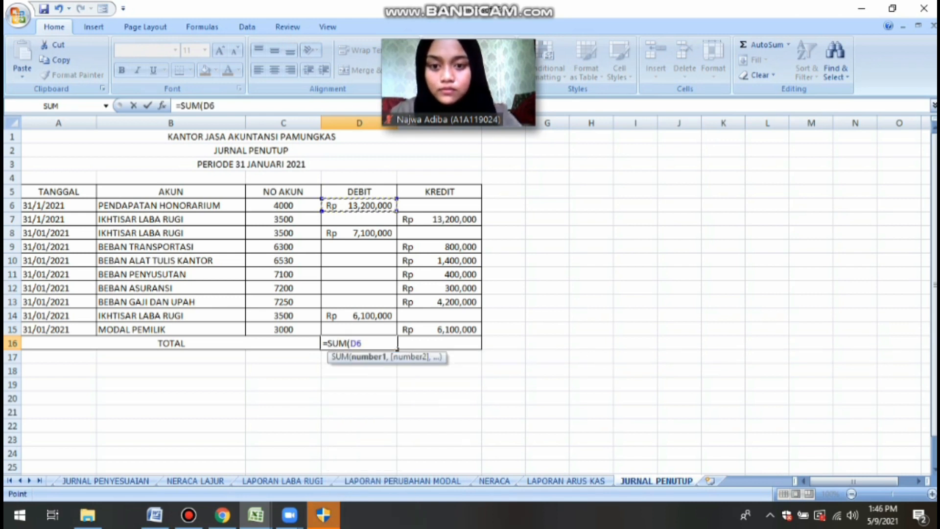
{"action": "type", "text": "+"}
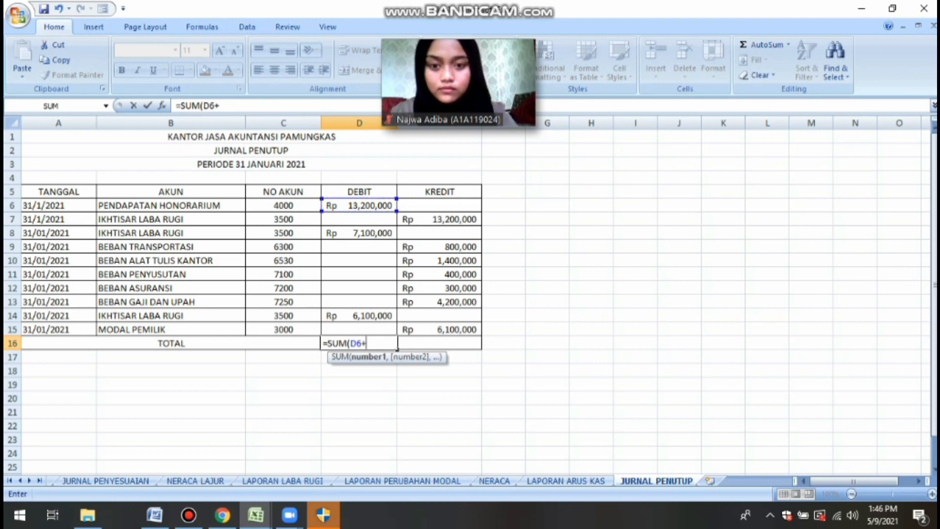
{"action": "left_click", "coordinate": [359, 233]}
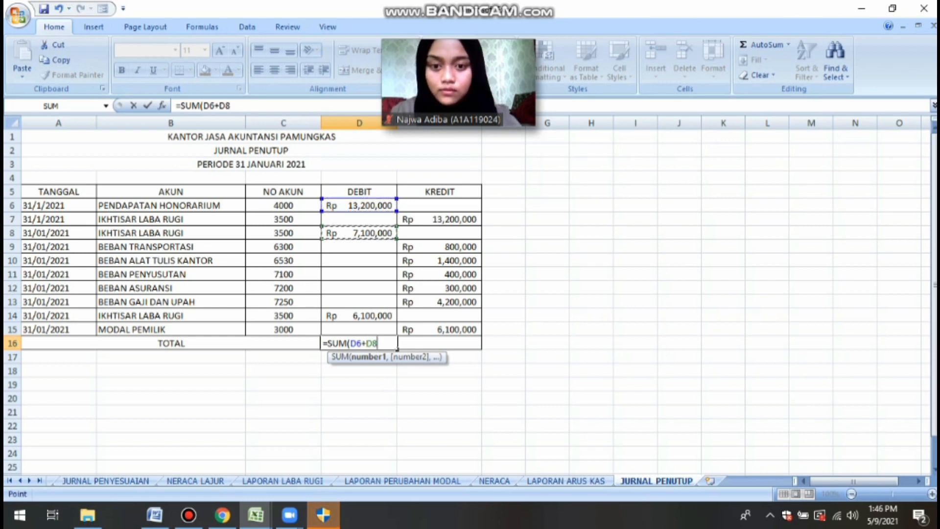
{"action": "type", "text": "+"}
{"action": "left_click", "coordinate": [359, 315]}
{"action": "type", "text": ")"}
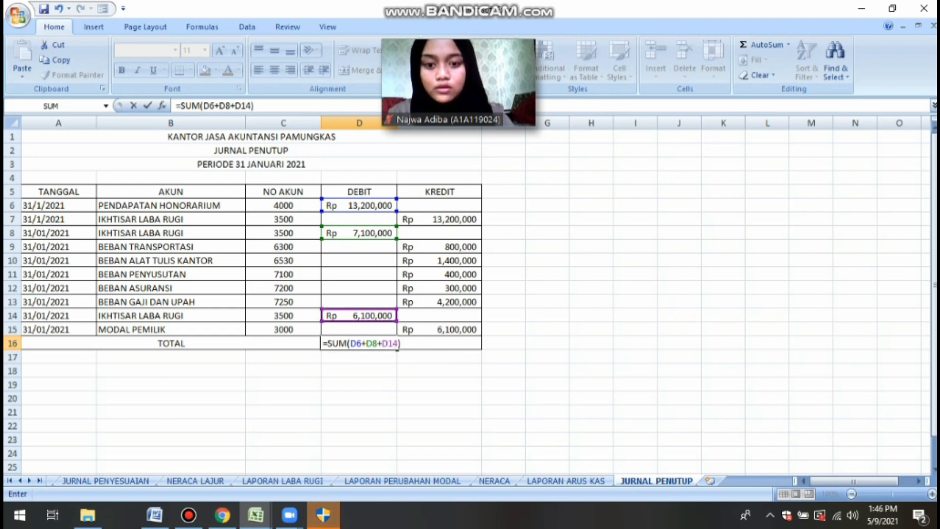
{"action": "key", "text": "Return"}
Total the KREDIT column in E16 with a SUM formula over E7 to E15.
{"action": "left_click", "coordinate": [439, 343]}
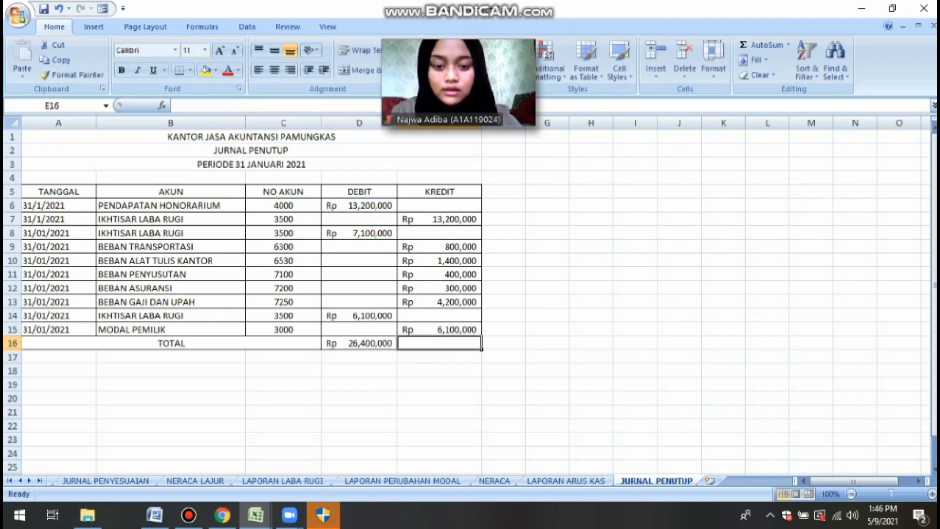
{"action": "type", "text": "="}
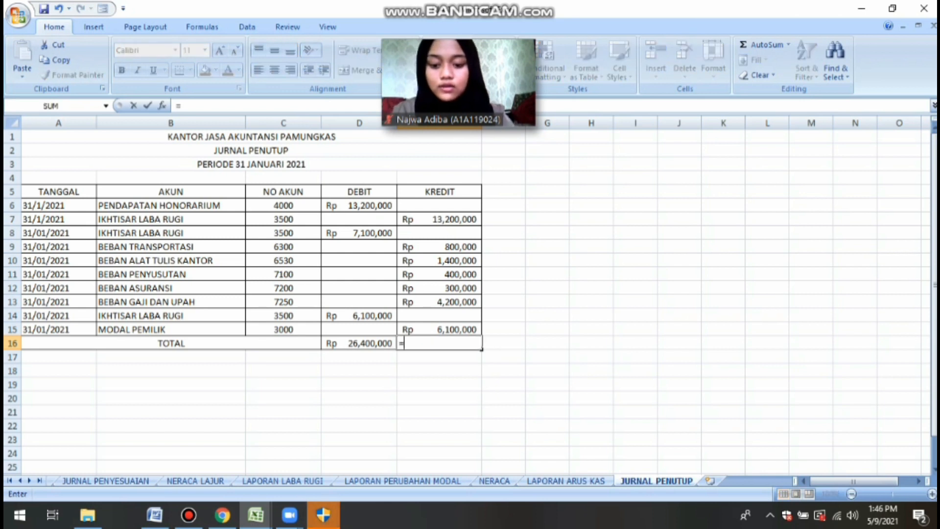
{"action": "type", "text": "SUM("}
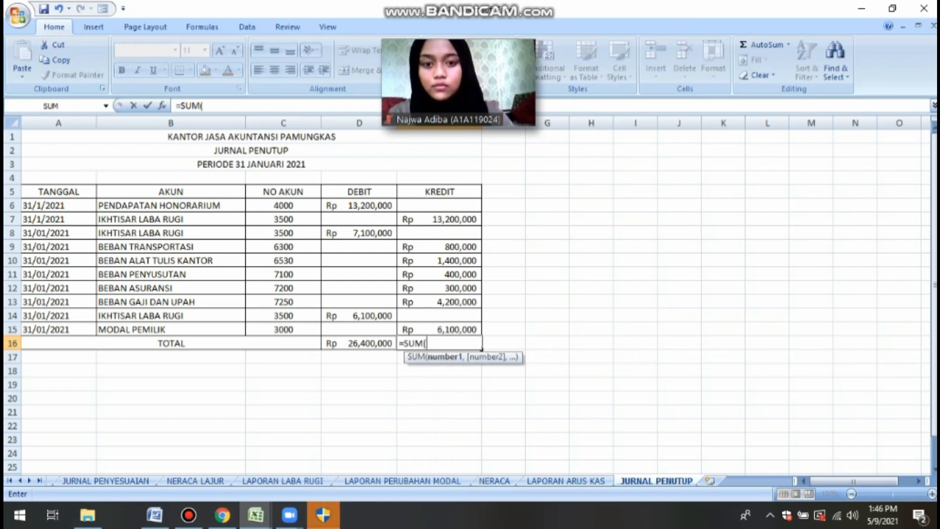
{"action": "left_click_drag", "start_coordinate": [439, 219], "coordinate": [470, 329]}
{"action": "type", "text": ")"}
{"action": "key", "text": "Return"}
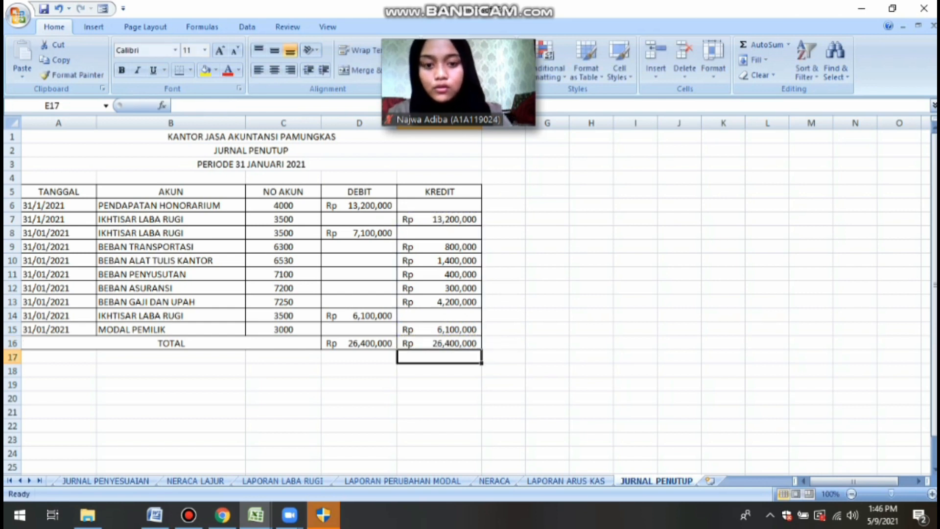
{"action": "key", "text": "Left"}
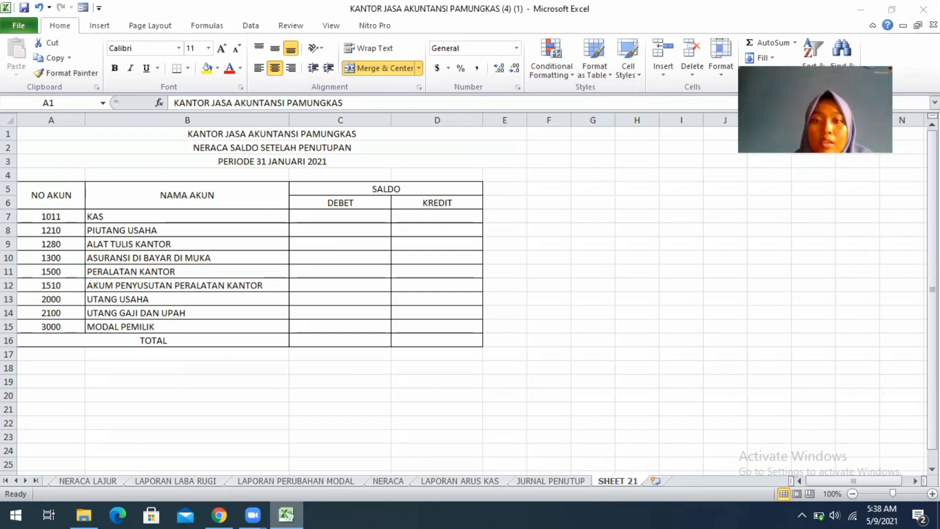
Rename the sheet SHEET 21 as NERACA SALDO SETELAH PENUTUPAN.
{"action": "left_click", "coordinate": [609, 481]}
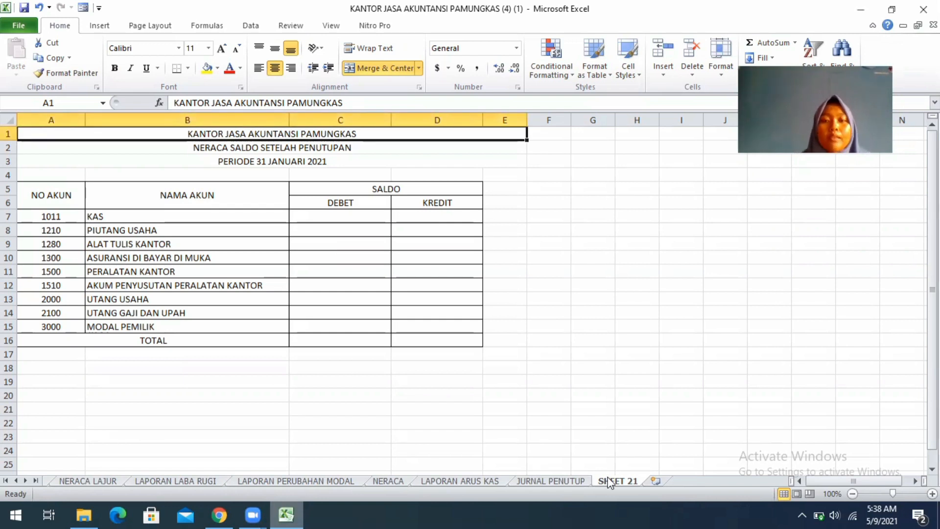
{"action": "right_click", "coordinate": [608, 480]}
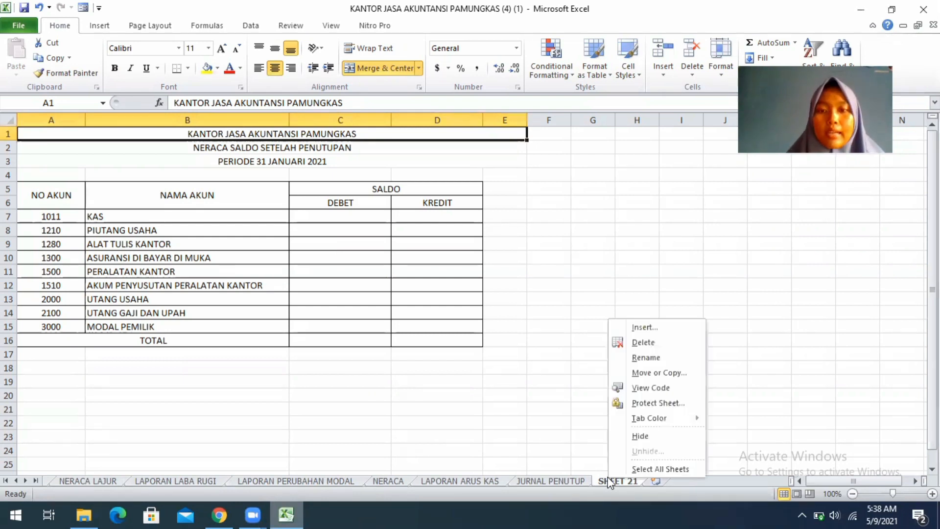
{"action": "left_click", "coordinate": [613, 357]}
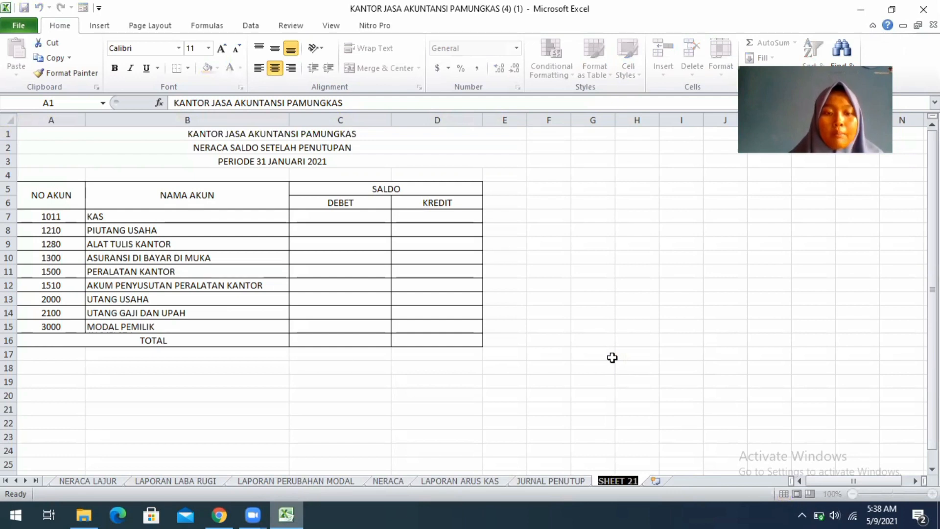
{"action": "type", "text": "NER"}
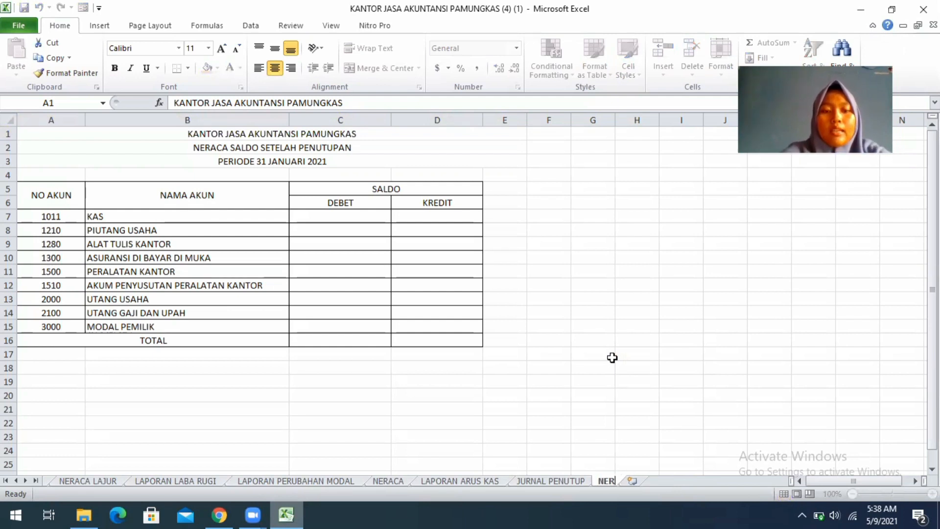
{"action": "type", "text": "ACA SA"}
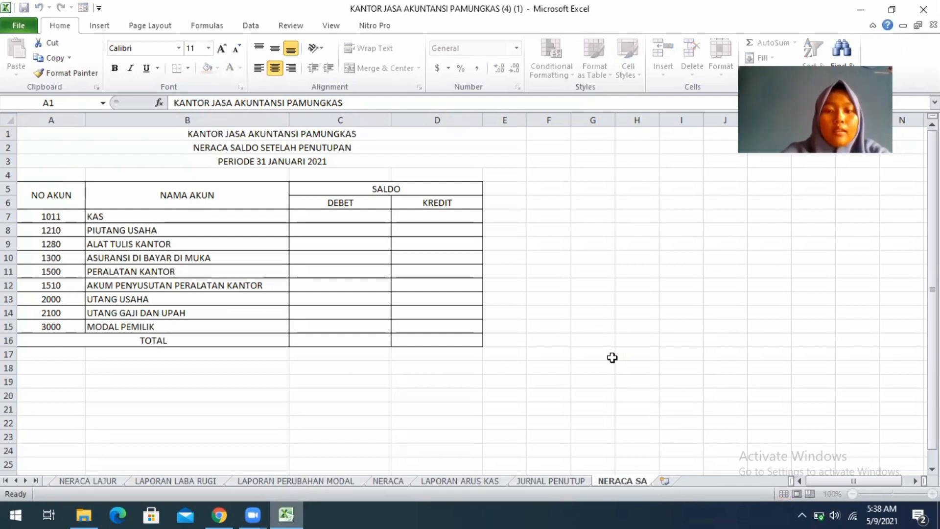
{"action": "type", "text": "LDO SETE"}
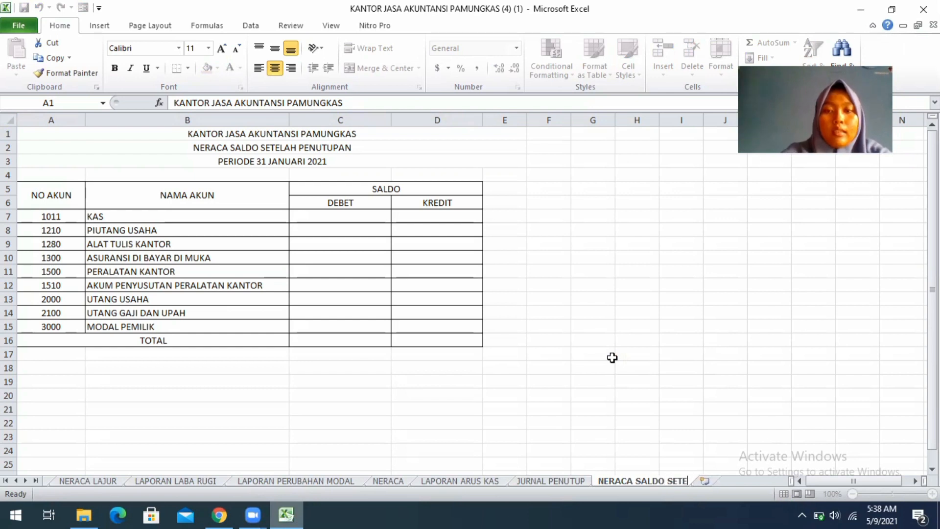
{"action": "type", "text": "LAH P"}
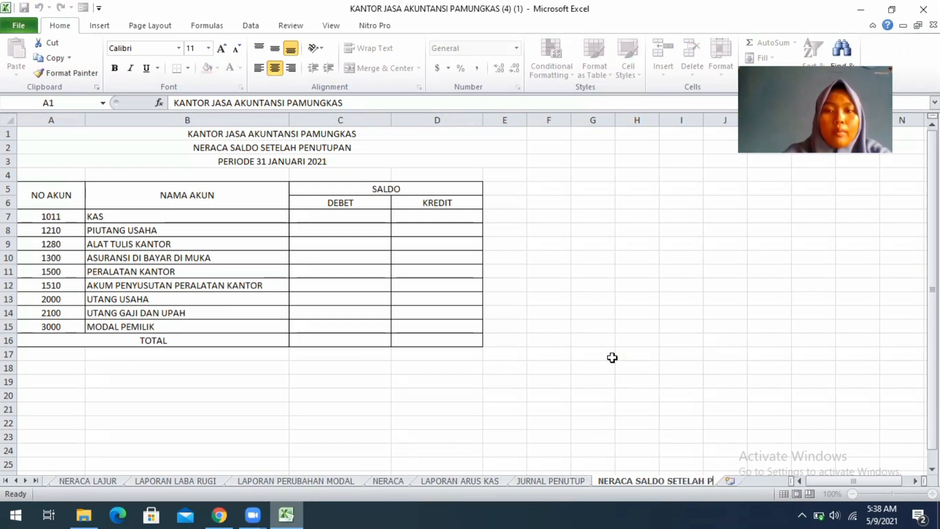
{"action": "type", "text": "ENUTUPAN"}
{"action": "key", "text": "Return"}
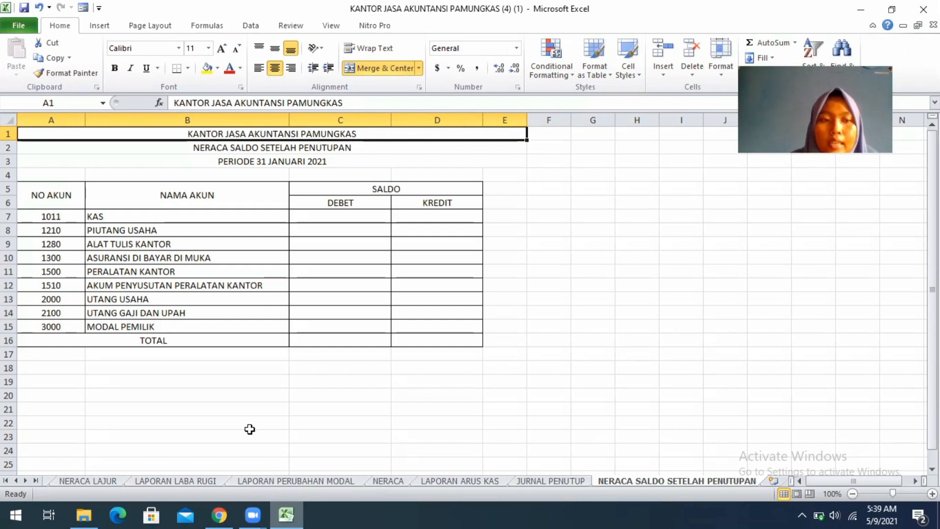
Link the KAS debit balance in C7 to the NERACA debit cell K7 of the NERACA LAJUR sheet.
{"action": "left_click", "coordinate": [74, 481]}
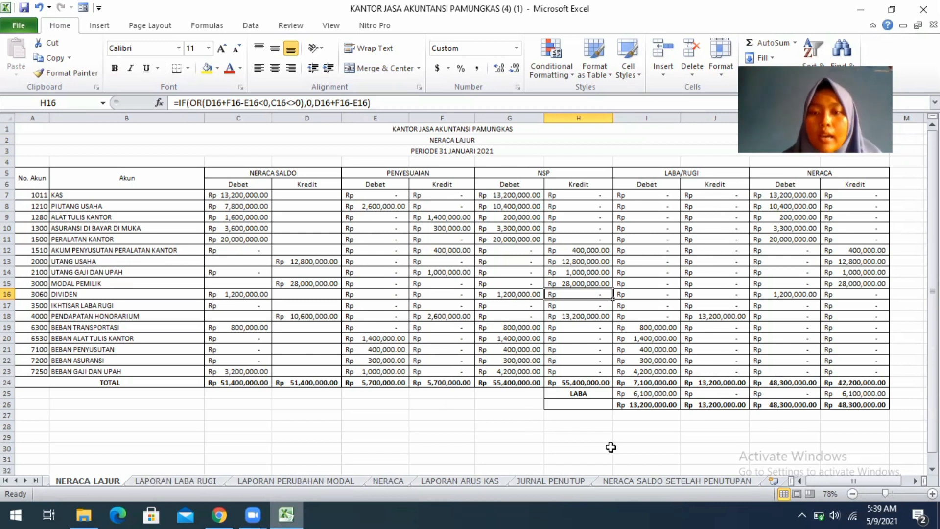
{"action": "left_click", "coordinate": [664, 480]}
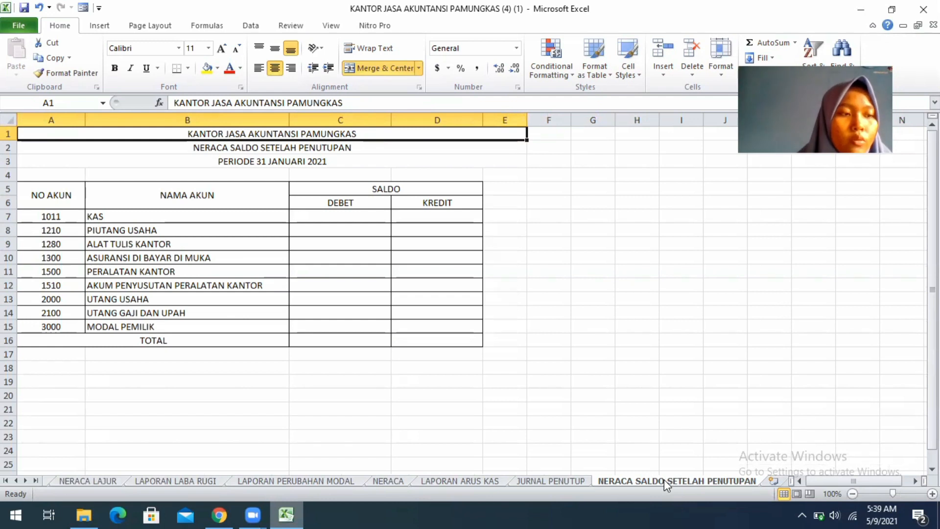
{"action": "left_click", "coordinate": [358, 221]}
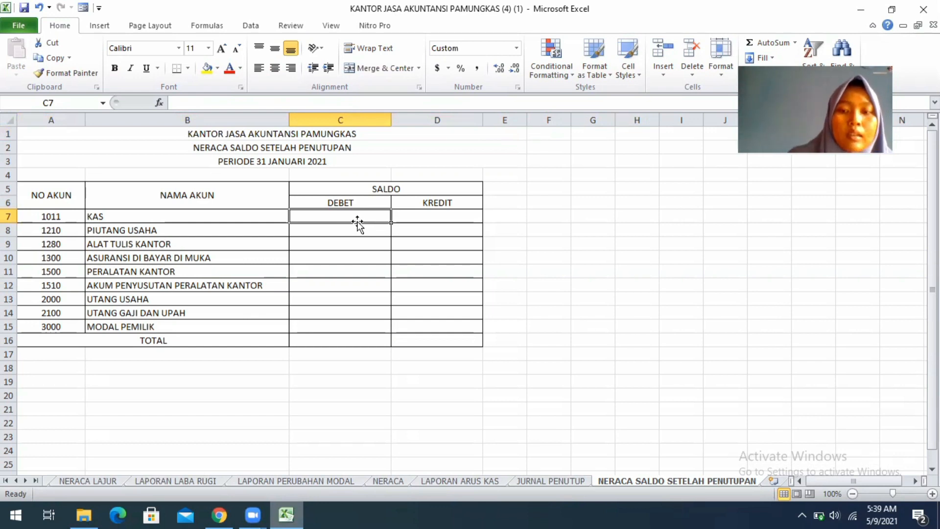
{"action": "type", "text": "="}
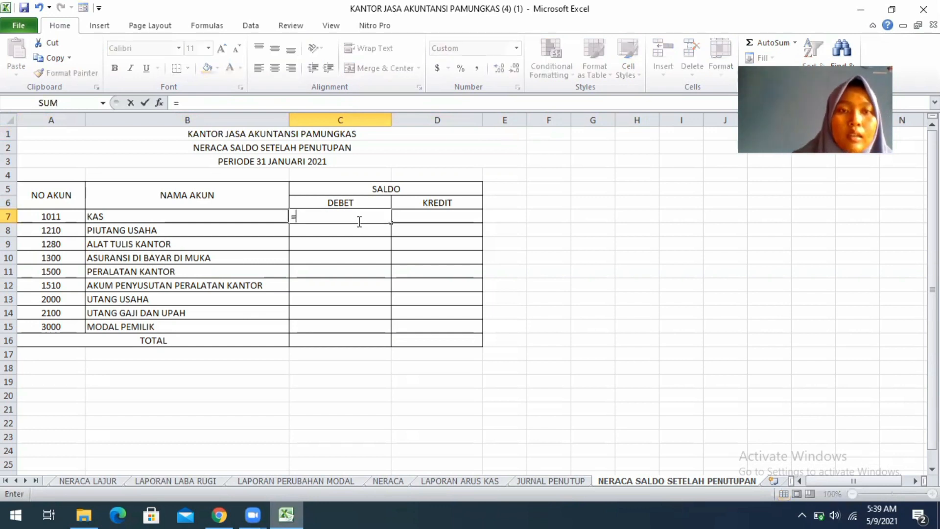
{"action": "left_click", "coordinate": [101, 480]}
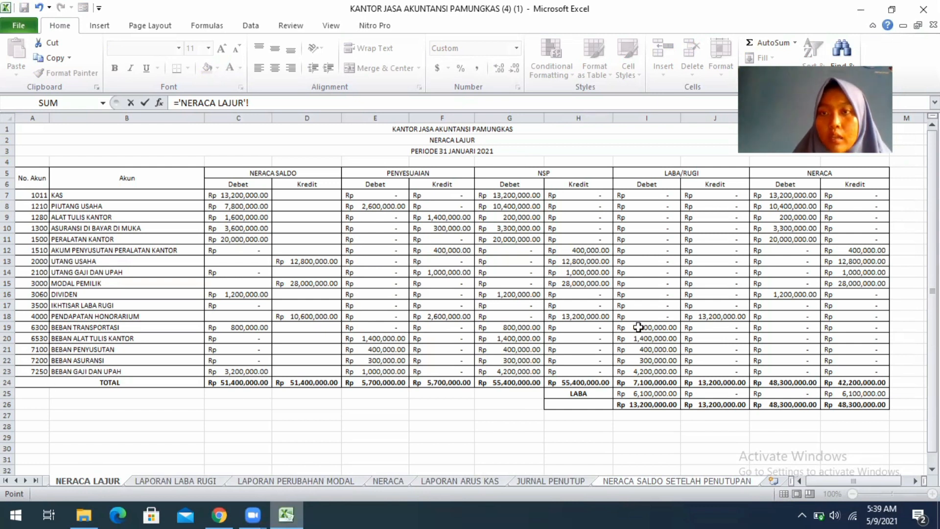
{"action": "left_click", "coordinate": [768, 195]}
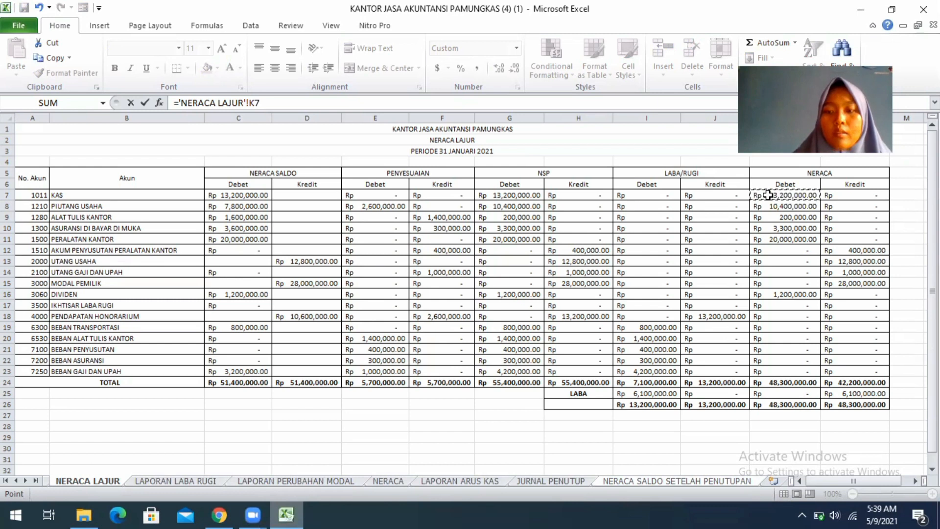
{"action": "key", "text": "Return"}
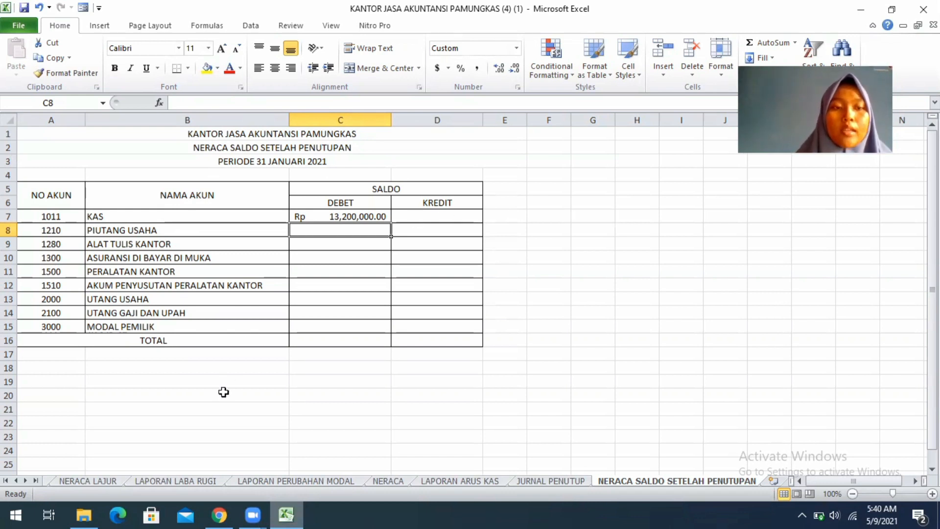
Link the PIUTANG USAHA debit balance in C8 to cell K8 of the NERACA LAJUR sheet.
{"action": "left_click", "coordinate": [72, 480]}
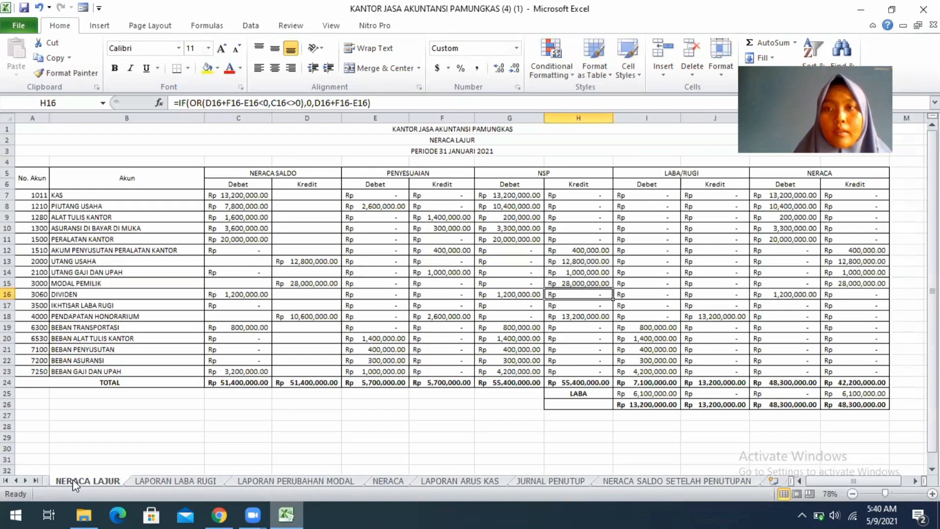
{"action": "left_click", "coordinate": [676, 481]}
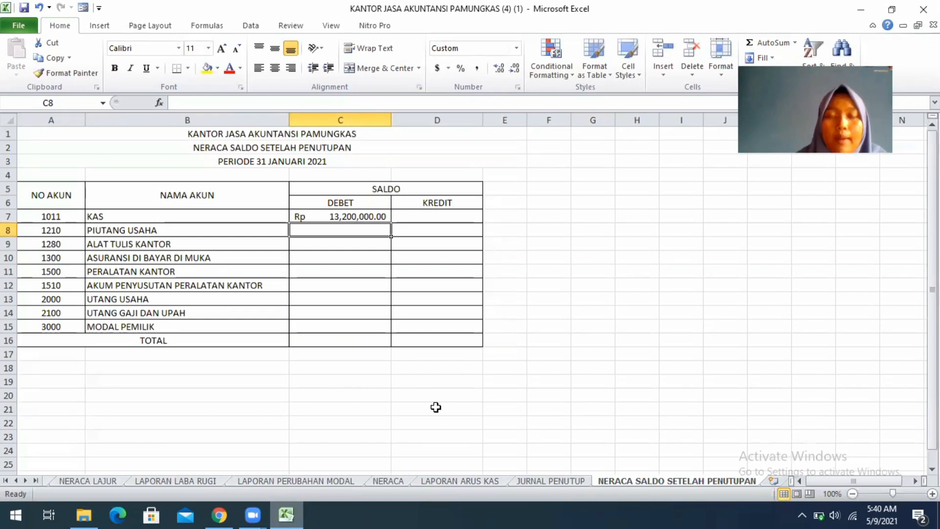
{"action": "type", "text": "="}
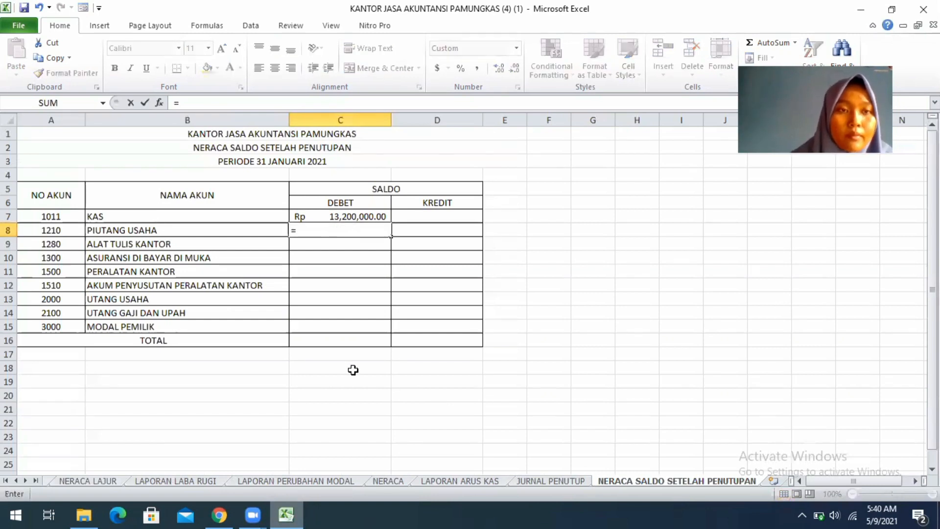
{"action": "left_click", "coordinate": [91, 481]}
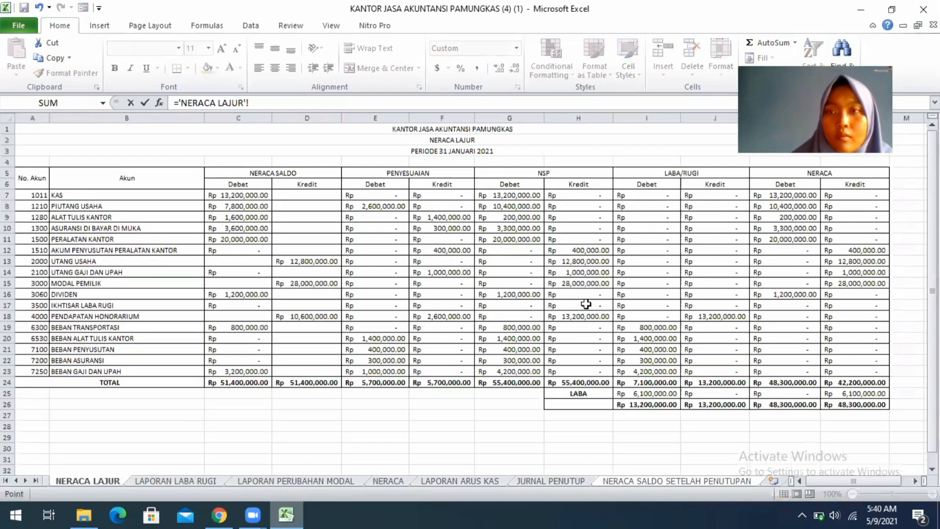
{"action": "left_click", "coordinate": [767, 206]}
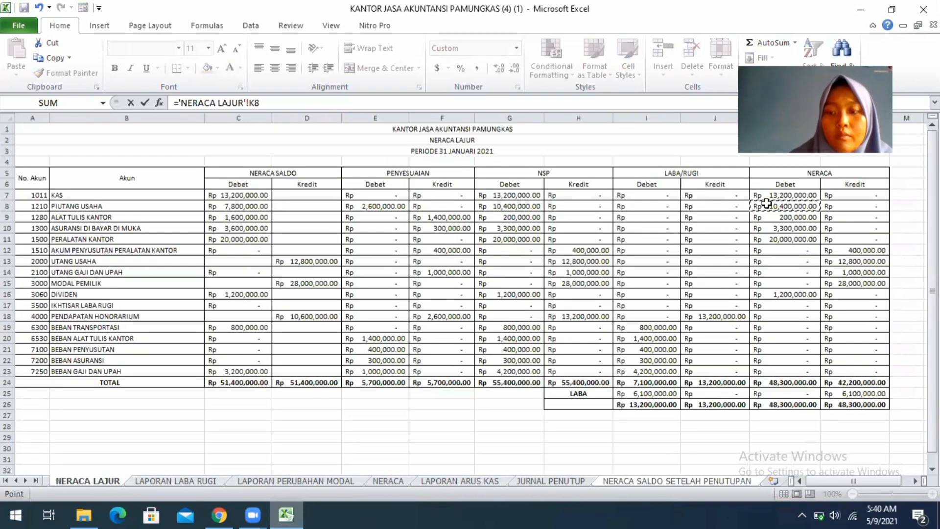
{"action": "key", "text": "Return"}
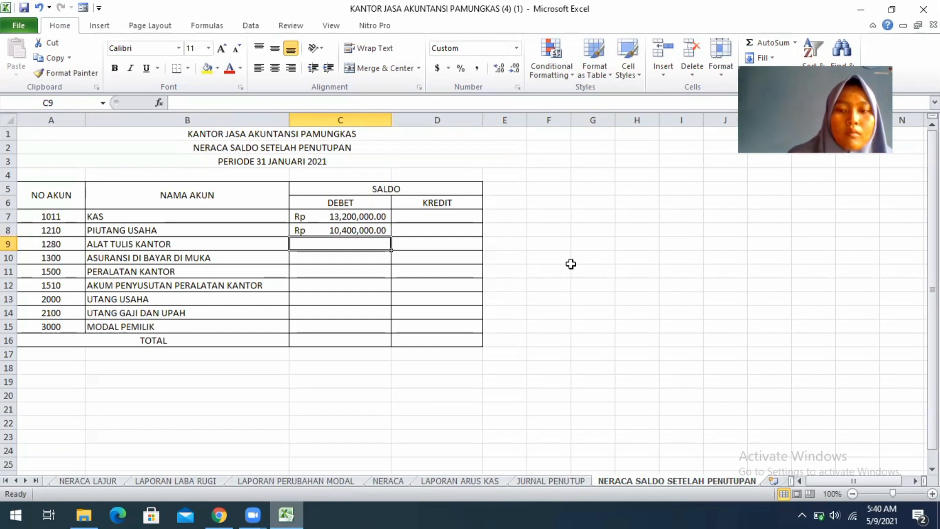
Link the ALAT TULIS KANTOR debit balance in C9 to cell K9 of the NERACA LAJUR sheet.
{"action": "type", "text": "='NERACA LAJUR'!"}
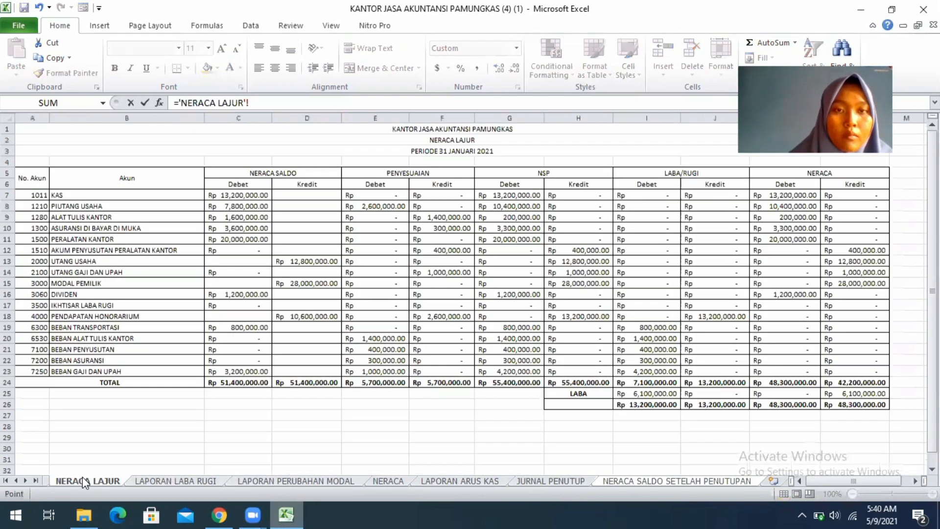
{"action": "left_click", "coordinate": [86, 480]}
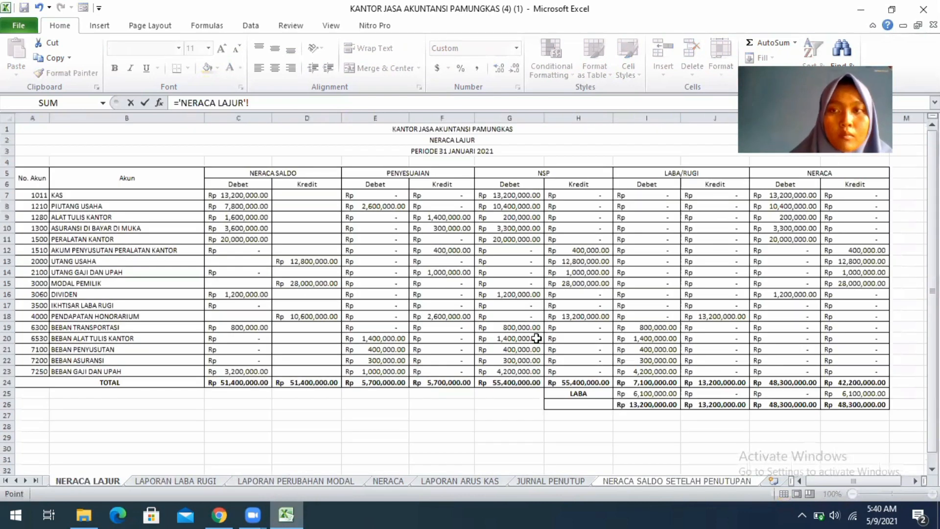
{"action": "left_click", "coordinate": [799, 219]}
{"action": "key", "text": "Return"}
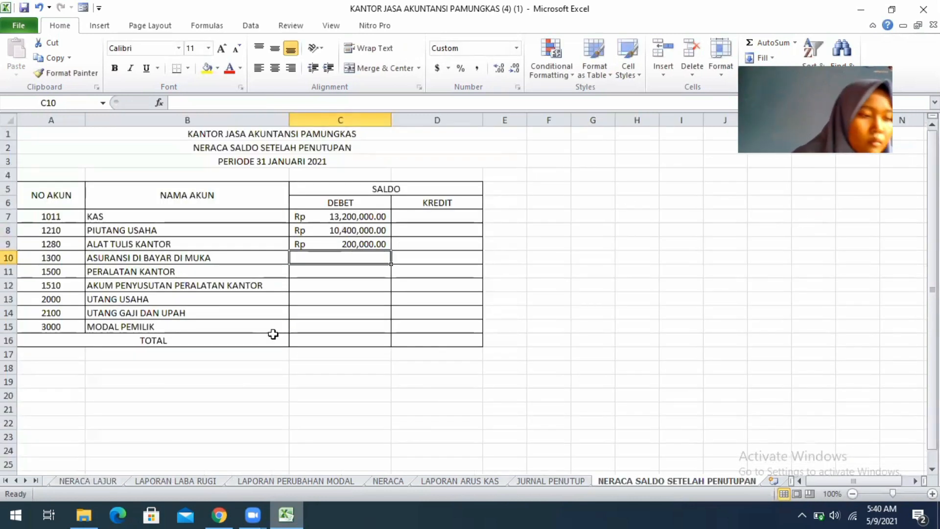
Link the ASURANSI DI BAYAR DI MUKA debit balance in C10 to cell K10 of the NERACA LAJUR sheet.
{"action": "type", "text": "="}
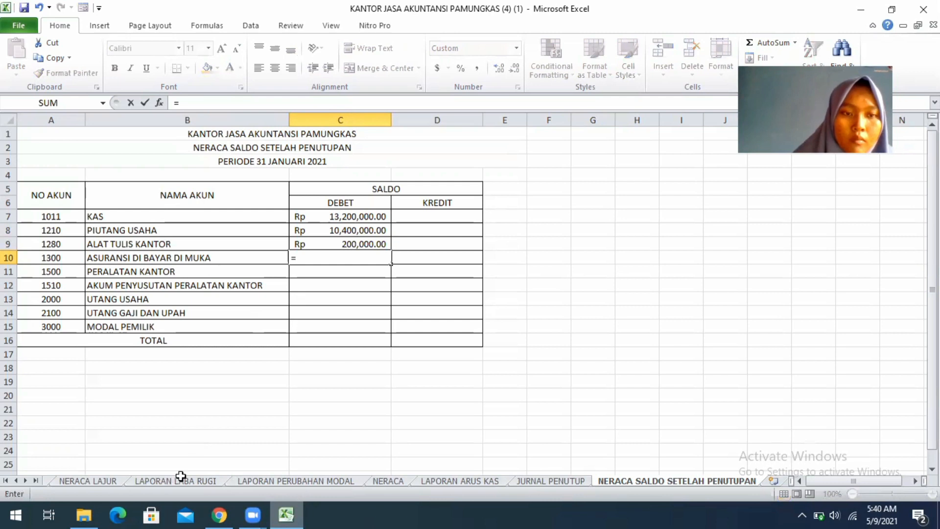
{"action": "left_click", "coordinate": [101, 482]}
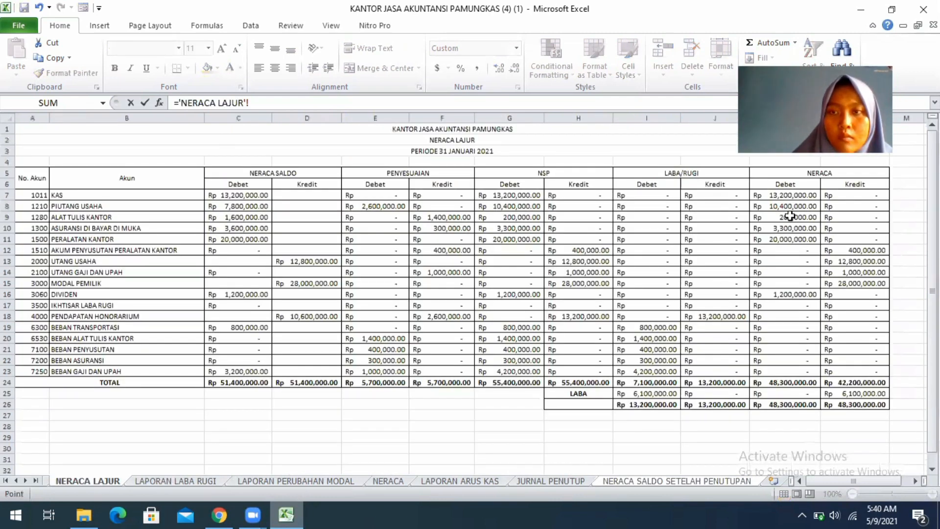
{"action": "left_click", "coordinate": [784, 231]}
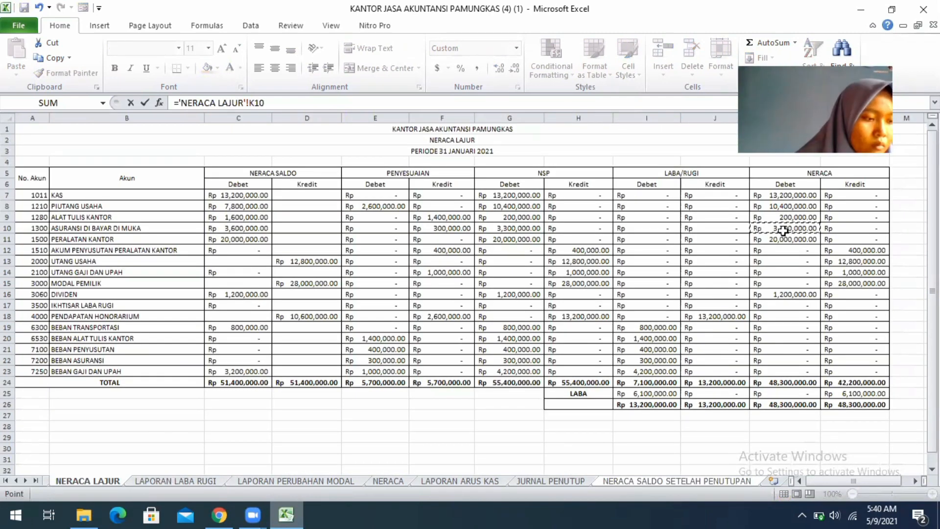
{"action": "key", "text": "Return"}
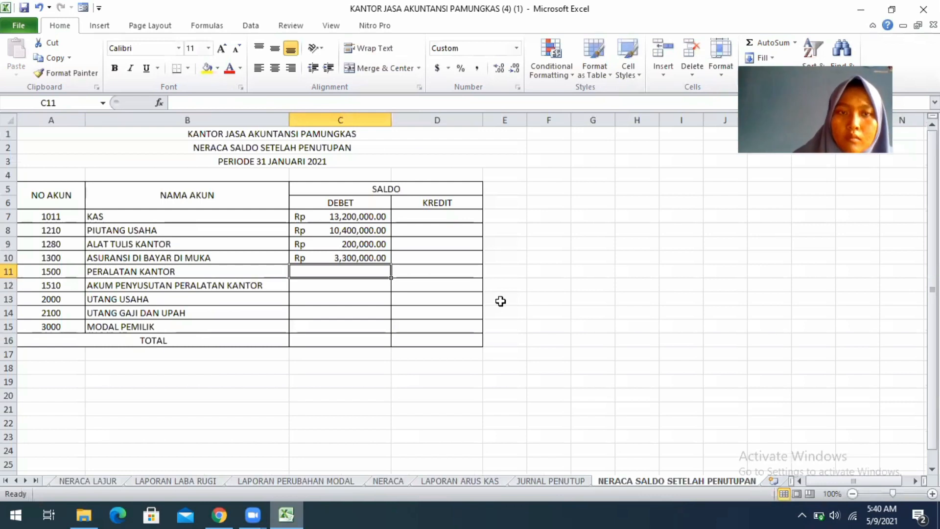
Link the PERALATAN KANTOR debit balance in C11 to cell K11 of the NERACA LAJUR sheet.
{"action": "type", "text": "="}
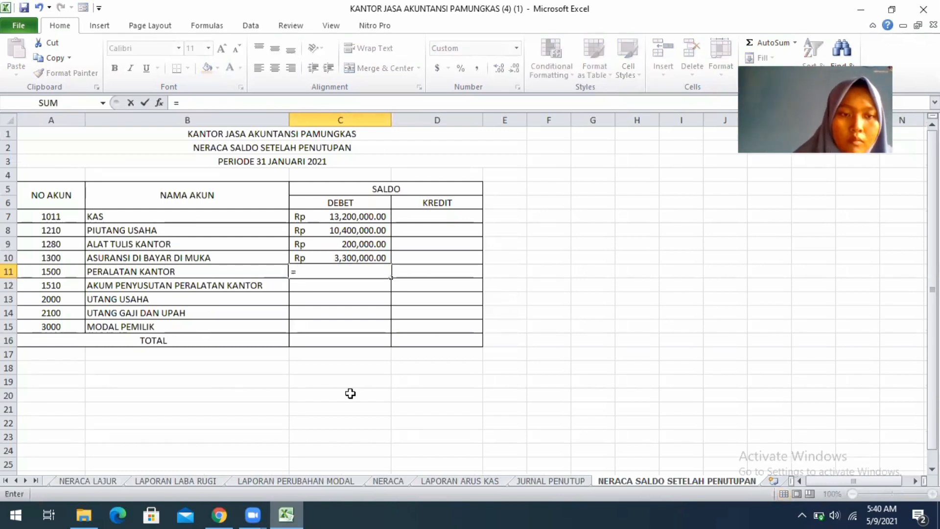
{"action": "left_click", "coordinate": [116, 481]}
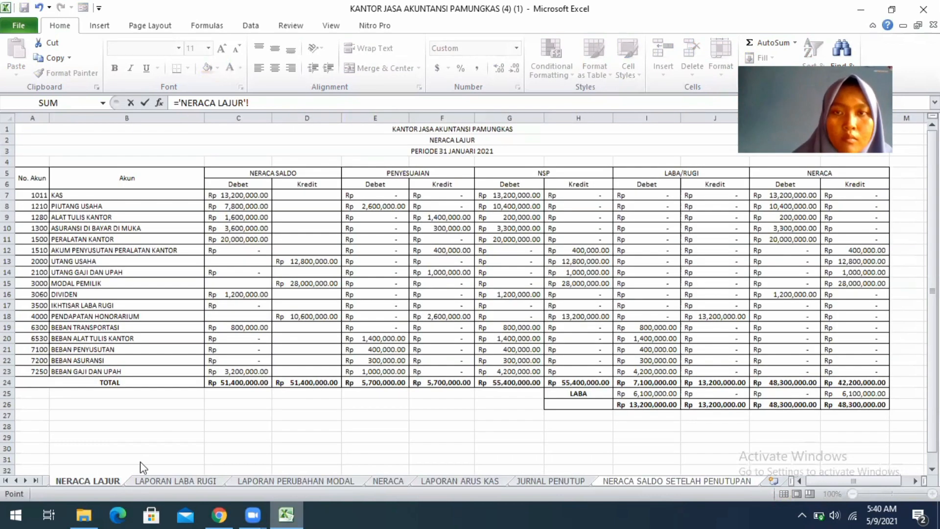
{"action": "left_click", "coordinate": [796, 239]}
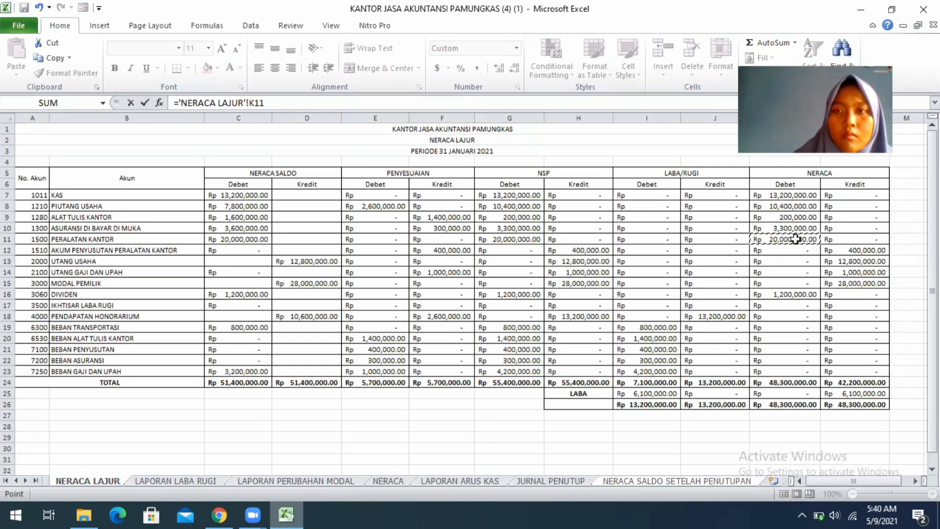
{"action": "key", "text": "Return"}
Link the AKUM PENYUSUTAN PERALATAN KANTOR credit balance in D12 to the NERACA credit cell L12 of the NERACA LAJUR sheet.
{"action": "left_click", "coordinate": [412, 283]}
{"action": "type", "text": "="}
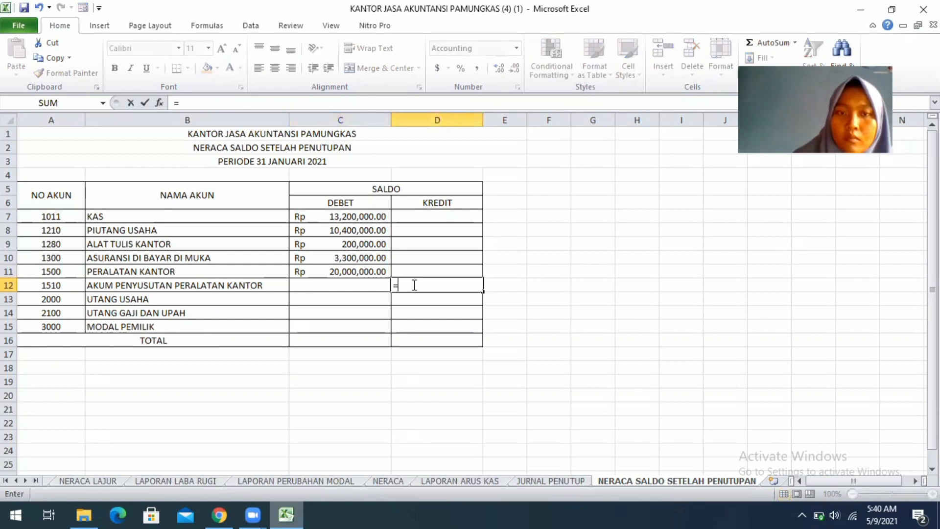
{"action": "left_click", "coordinate": [110, 481]}
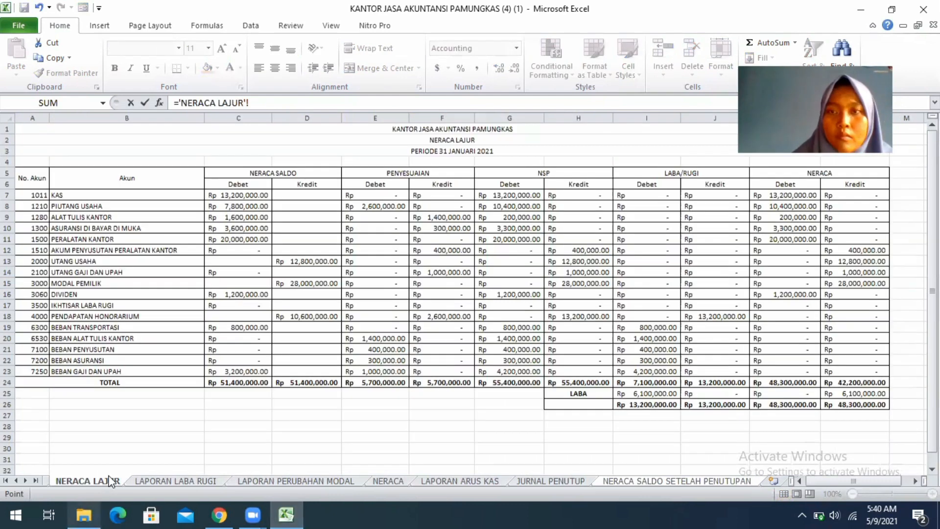
{"action": "left_click", "coordinate": [857, 252]}
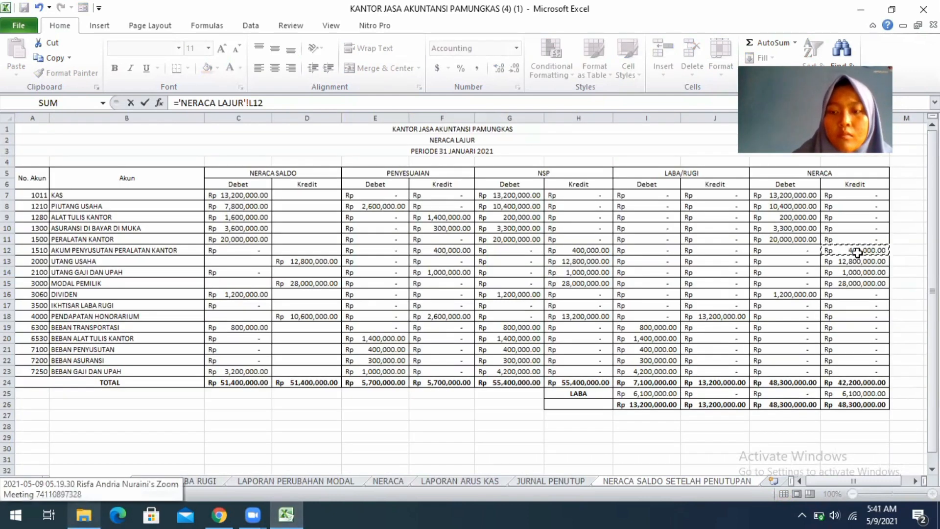
{"action": "key", "text": "Return"}
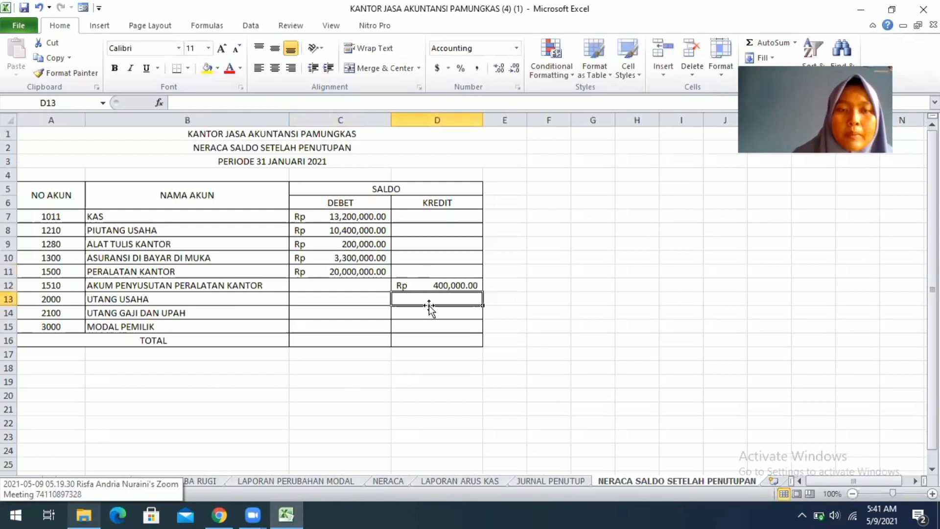
Link the UTANG USAHA credit balance in D13 to the NERACA credit cell L13 of the NERACA LAJUR sheet.
{"action": "type", "text": "="}
{"action": "left_click", "coordinate": [81, 481]}
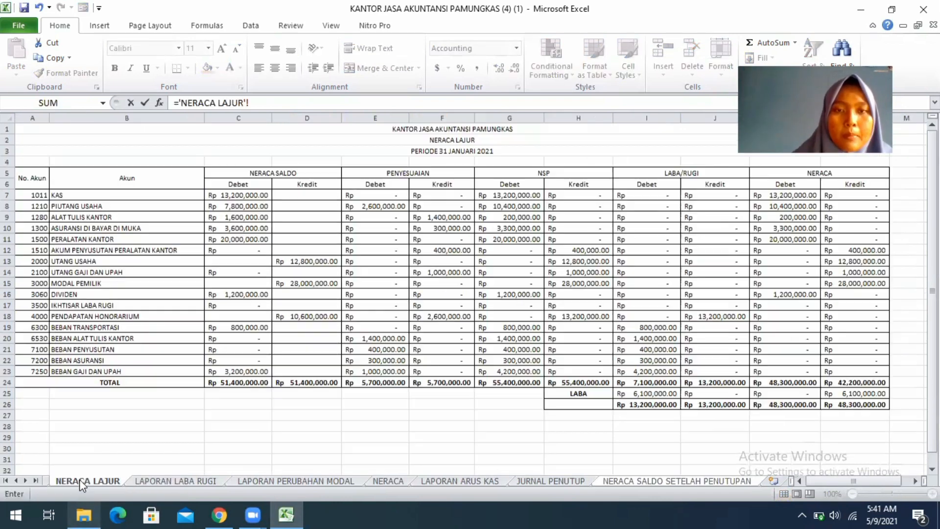
{"action": "left_click", "coordinate": [862, 261]}
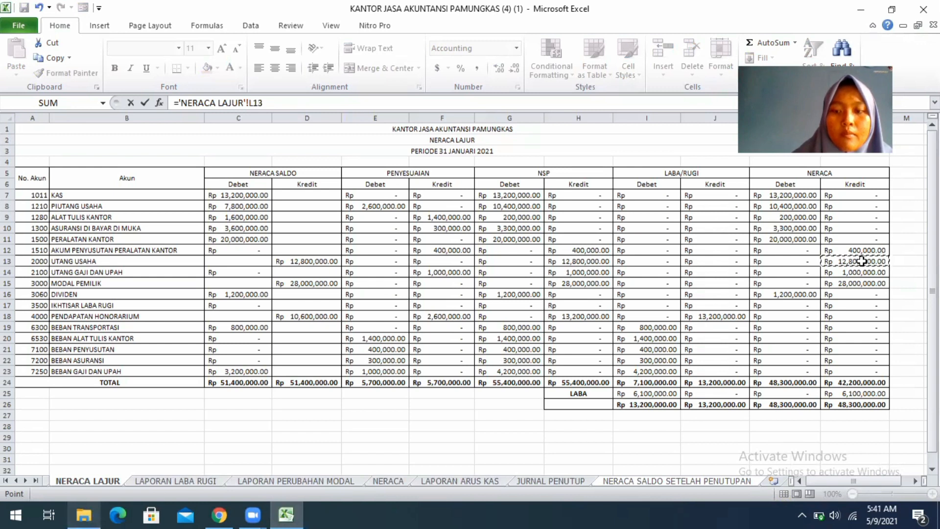
{"action": "key", "text": "Return"}
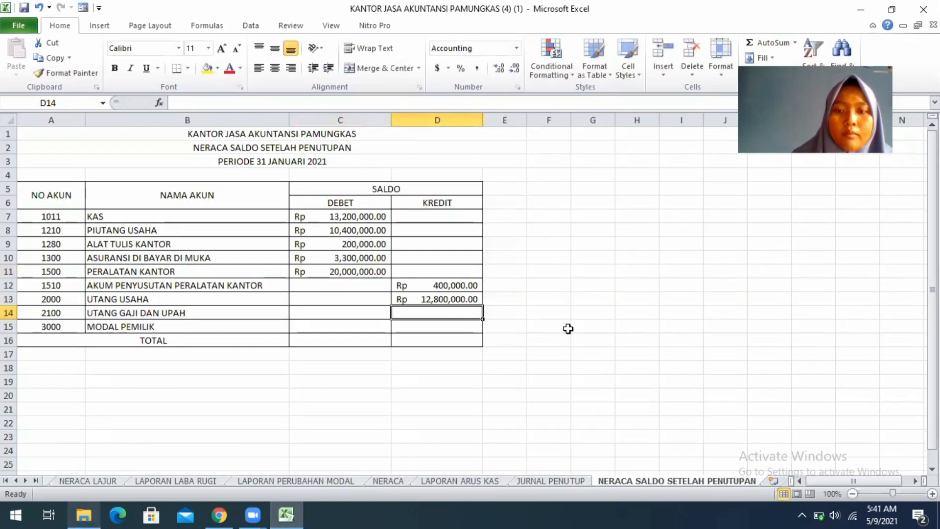
Link the UTANG GAJI DAN UPAH credit balance in D14 to cell L14 of the NERACA LAJUR sheet.
{"action": "type", "text": "="}
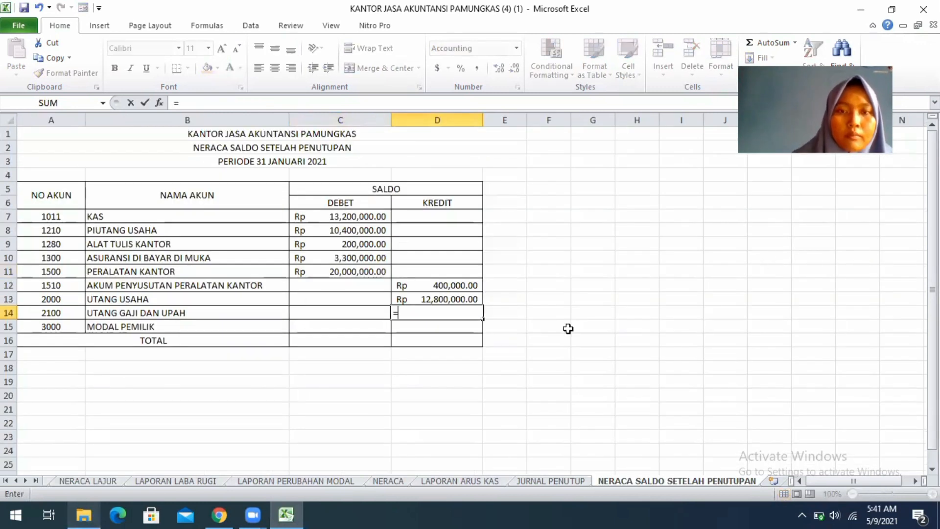
{"action": "left_click", "coordinate": [96, 480]}
{"action": "left_click", "coordinate": [838, 275]}
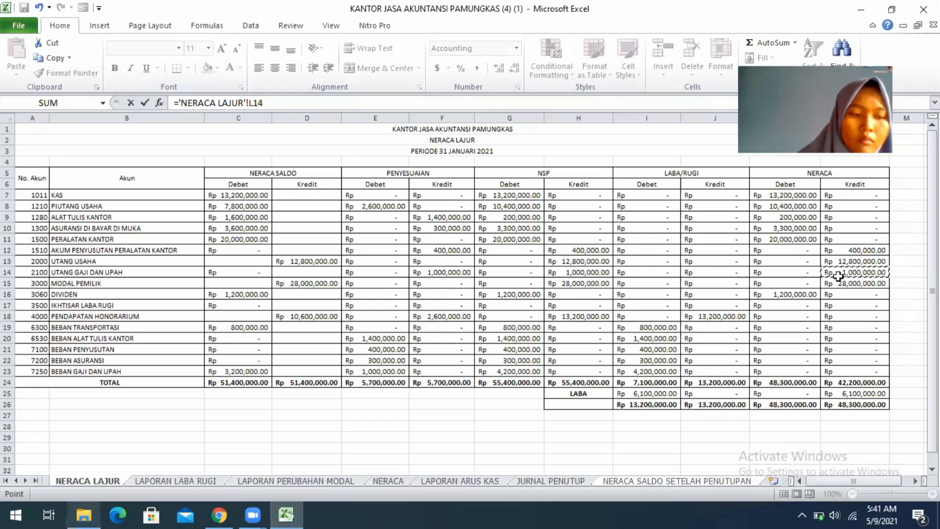
{"action": "key", "text": "Return"}
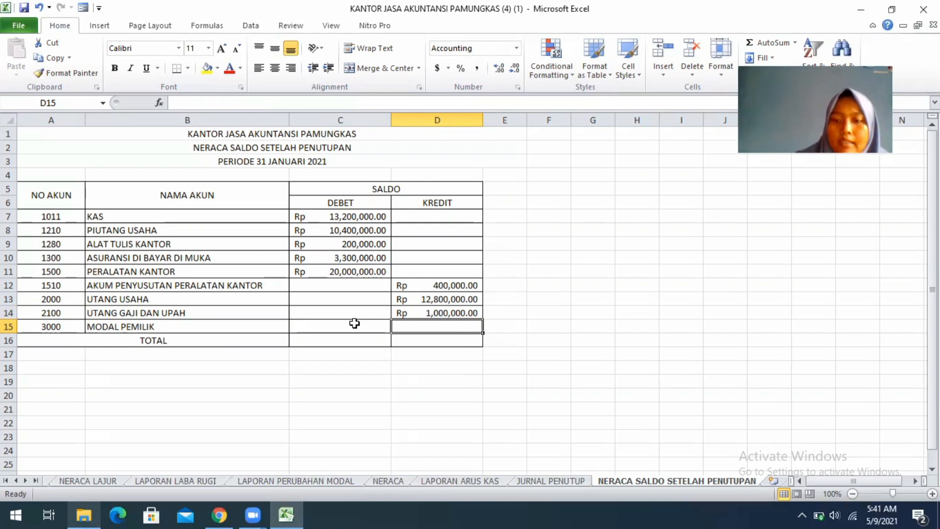
Link the MODAL PEMILIK credit balance in D15 to the closing capital in cell D12 of the LAPORAN PERUBAHAN MODAL sheet.
{"action": "type", "text": "="}
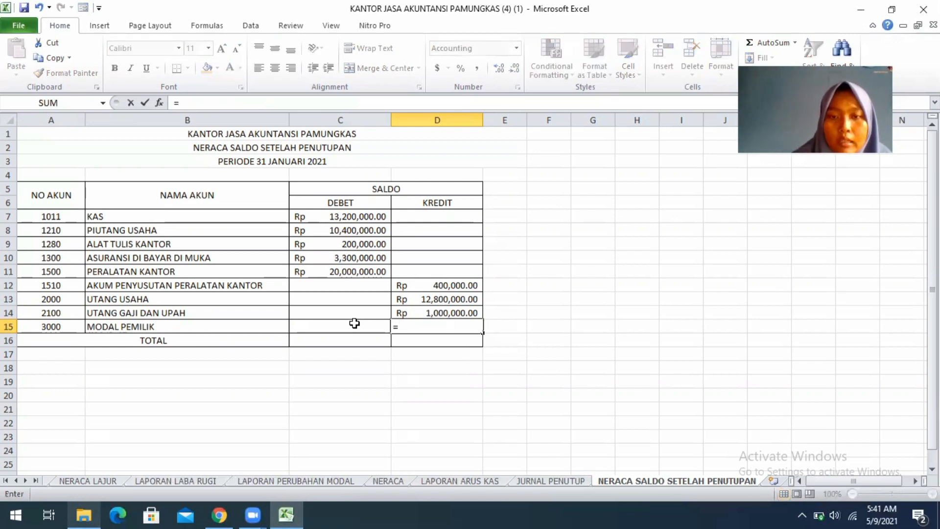
{"action": "left_click", "coordinate": [305, 481]}
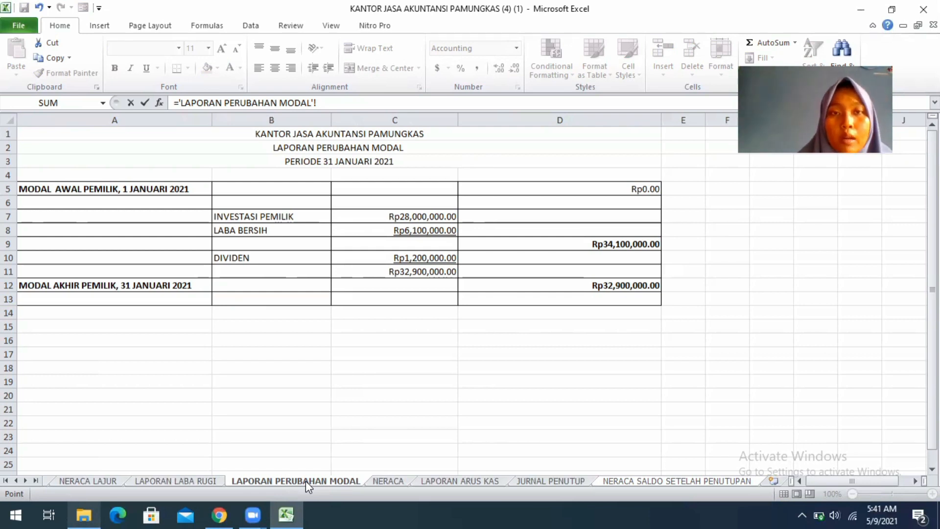
{"action": "left_click", "coordinate": [590, 284]}
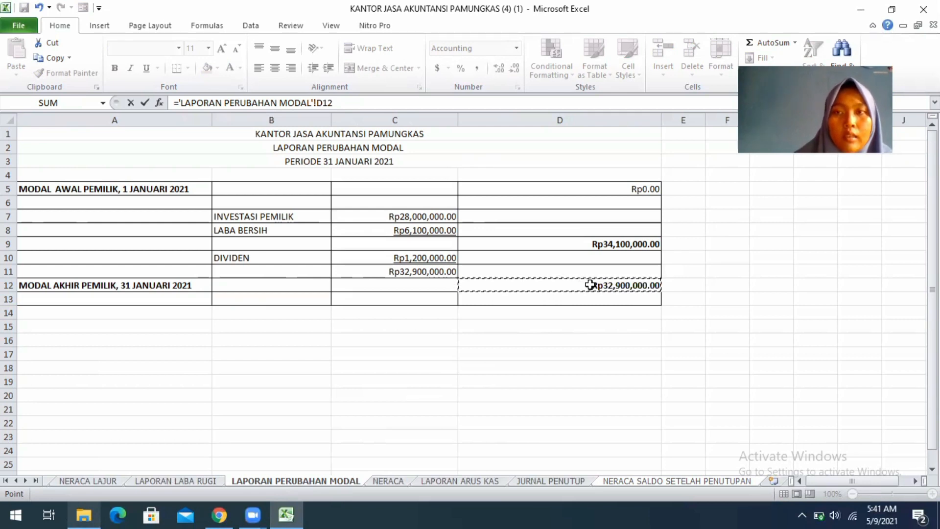
{"action": "key", "text": "Return"}
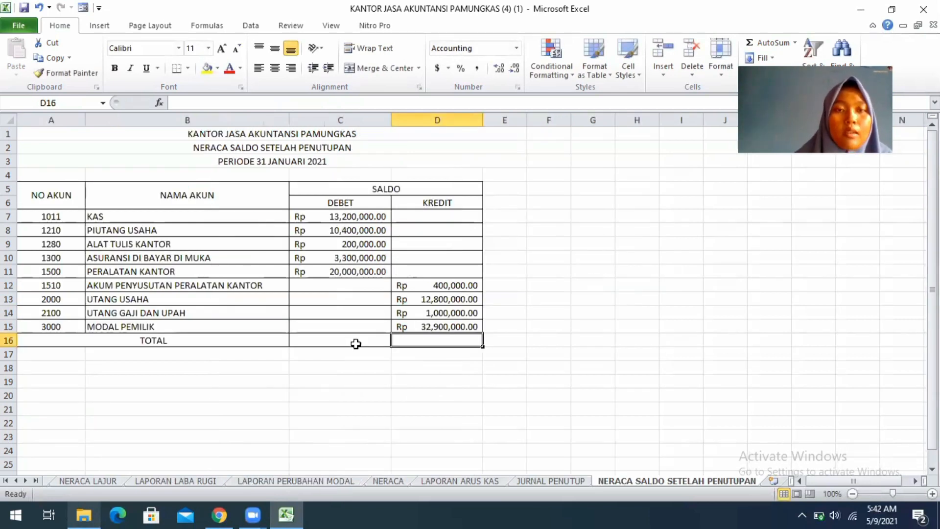
Total the debit balances in C16 of the TOTAL row with the formula =SUM(C7:C11).
{"action": "left_click", "coordinate": [336, 337]}
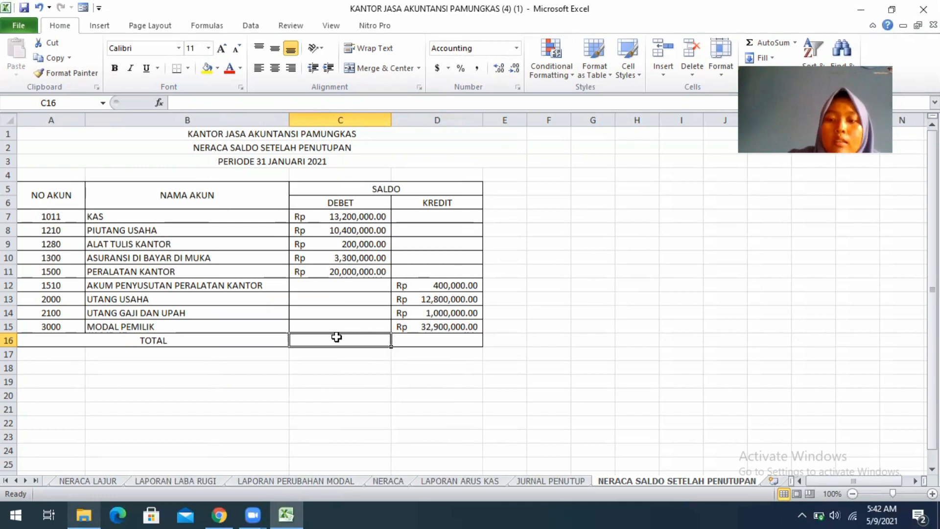
{"action": "type", "text": "=S"}
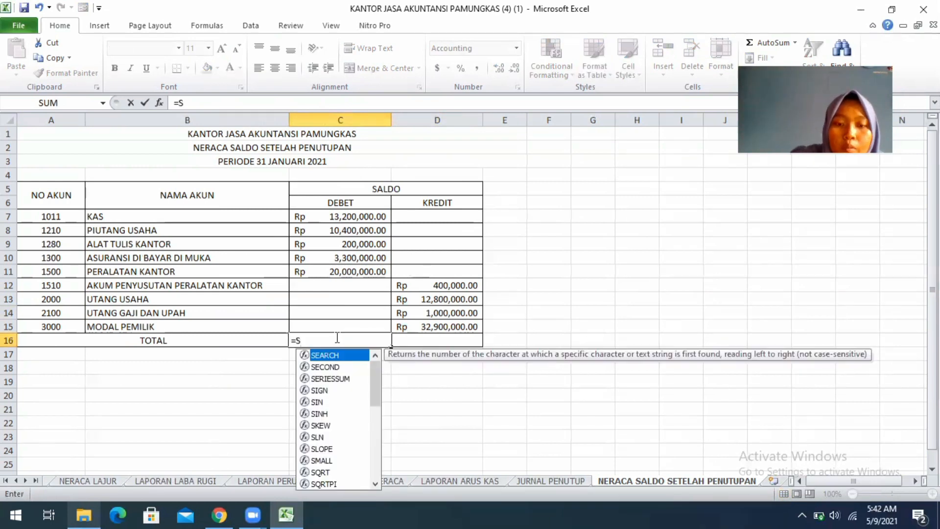
{"action": "type", "text": "UM("}
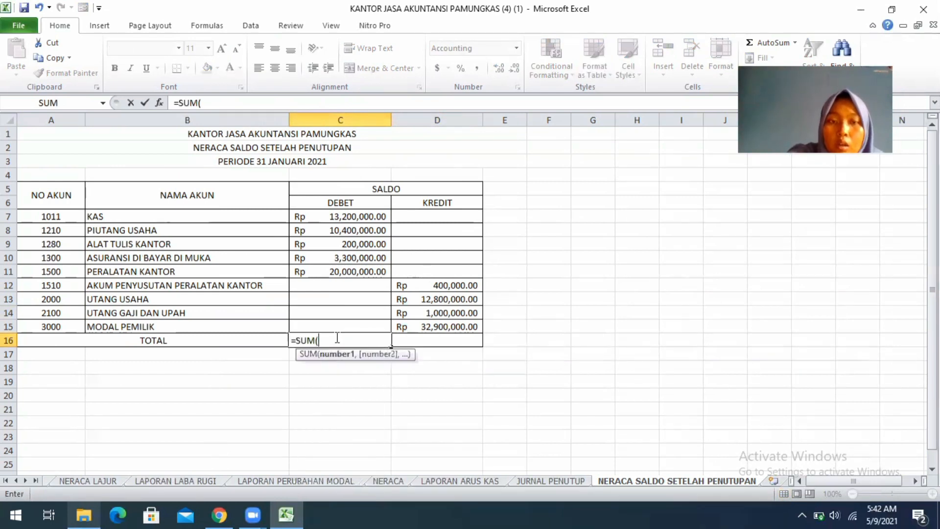
{"action": "left_click", "coordinate": [349, 218]}
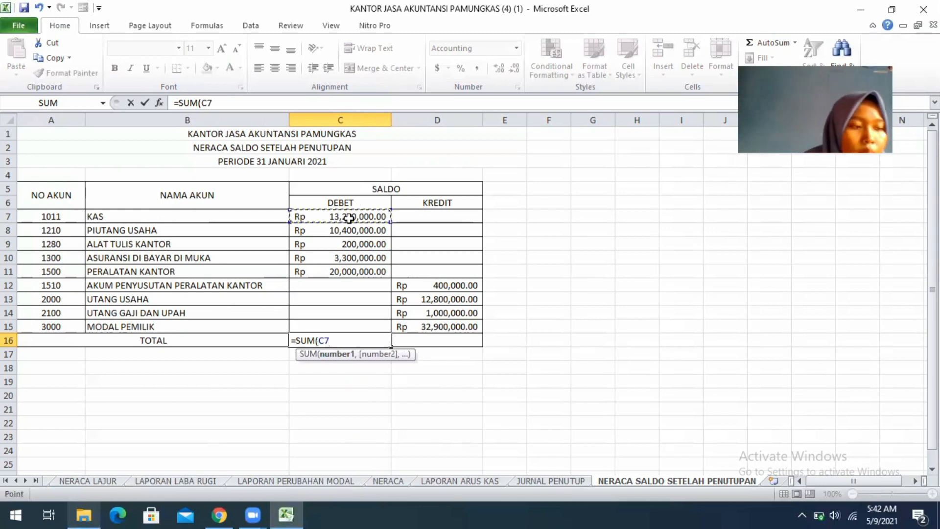
{"action": "left_click_drag", "start_coordinate": [348, 218], "coordinate": [349, 272]}
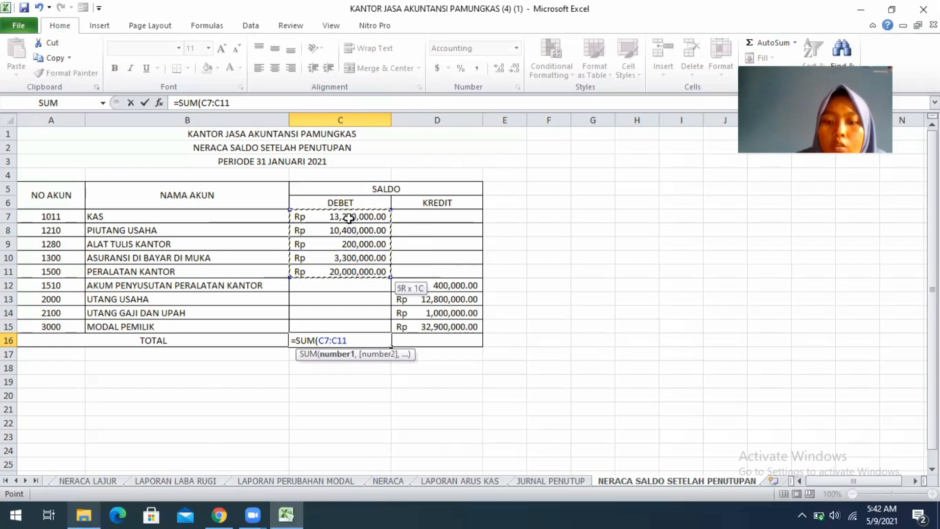
{"action": "type", "text": ")"}
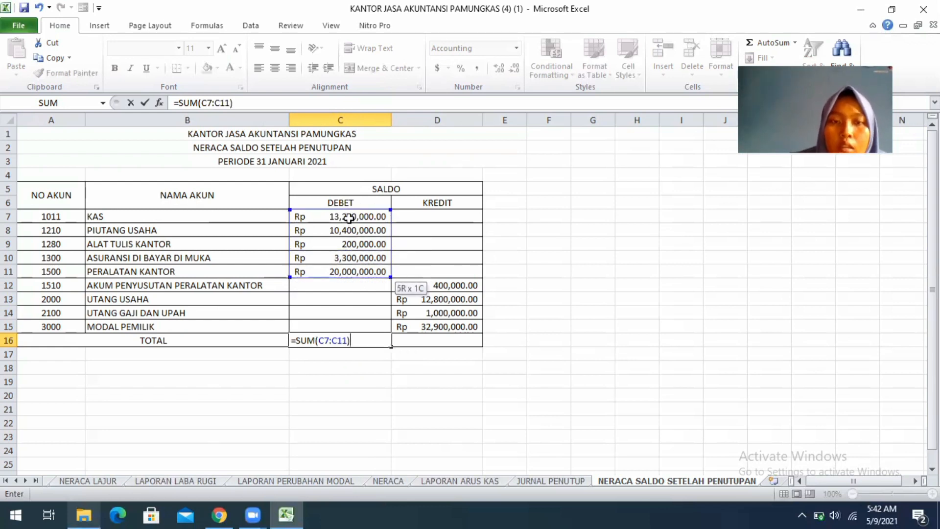
{"action": "key", "text": "Return"}
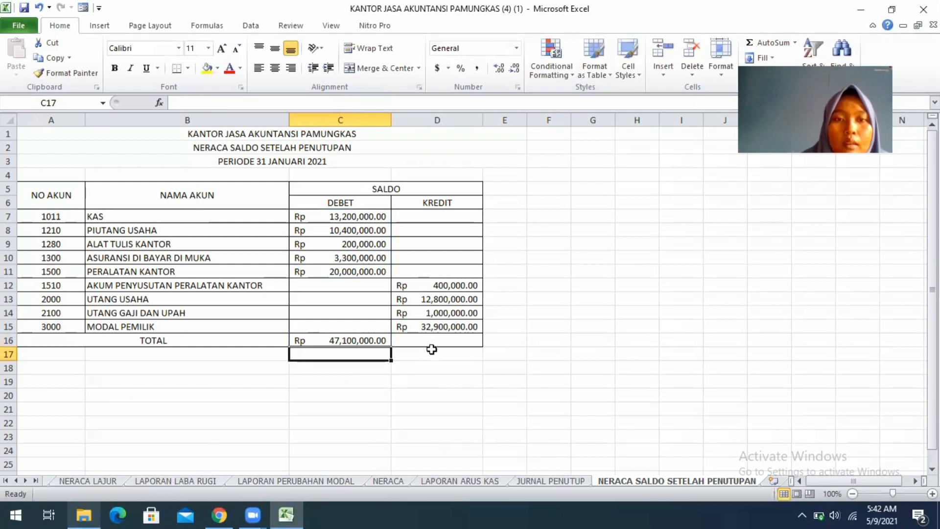
Total the credit balances in D16 of the TOTAL row with the formula =SUM(D12:D15).
{"action": "left_click", "coordinate": [433, 341]}
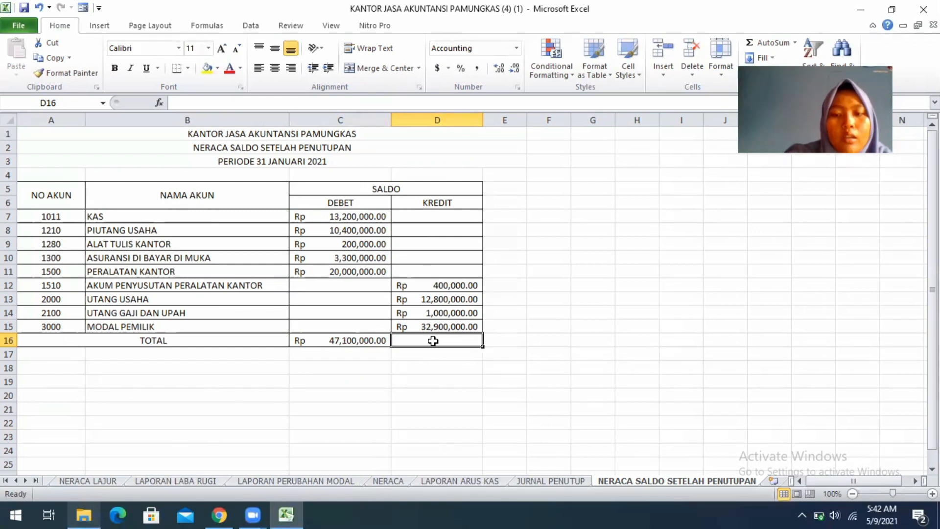
{"action": "type", "text": "="}
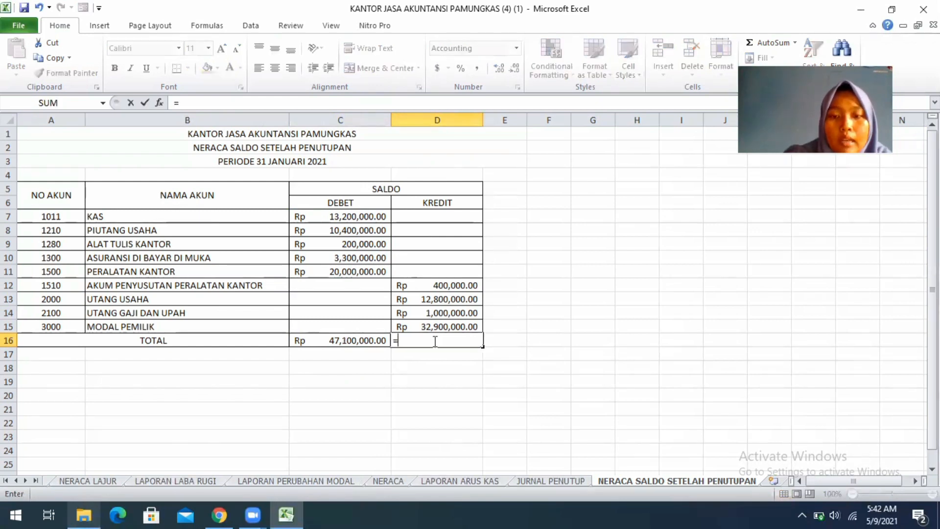
{"action": "type", "text": "SUM"}
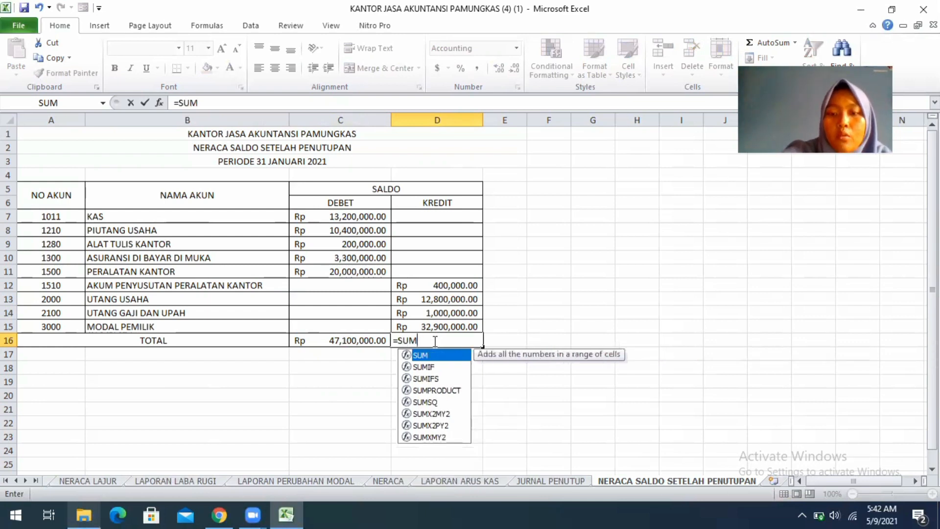
{"action": "type", "text": "("}
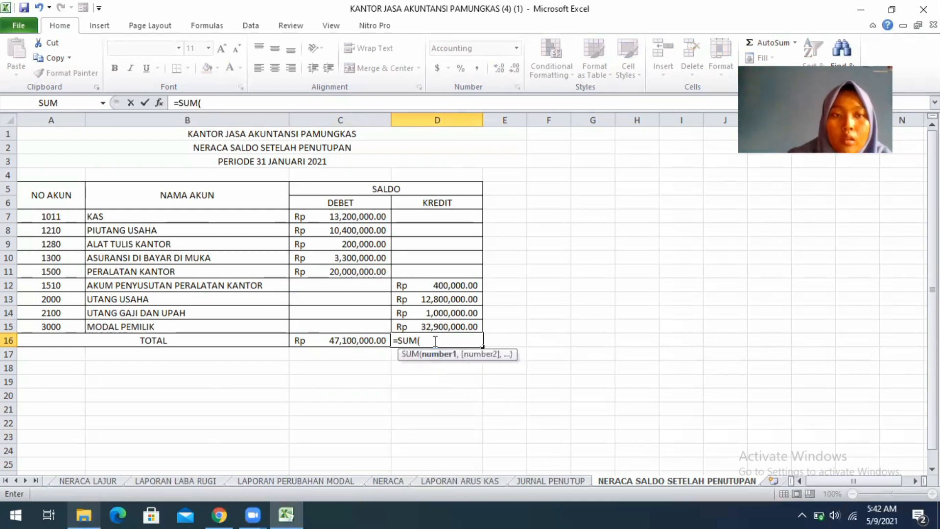
{"action": "left_click", "coordinate": [411, 289]}
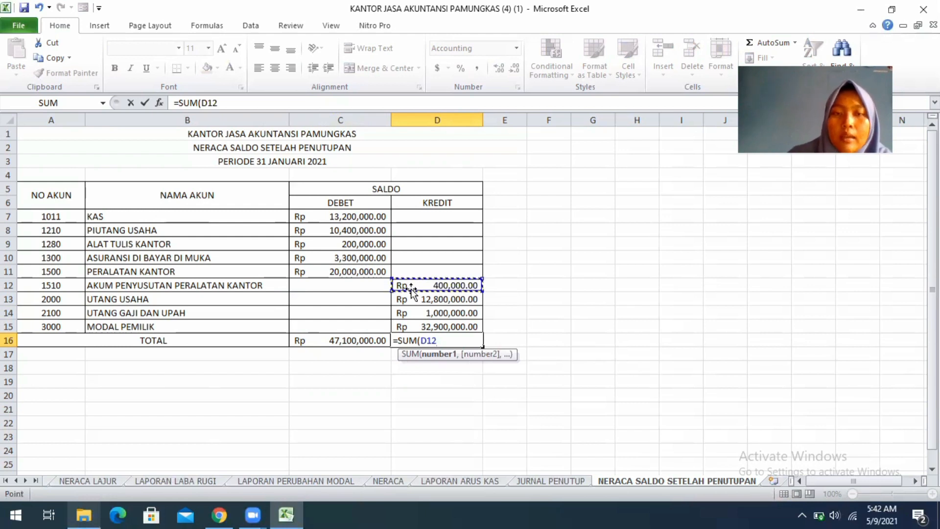
{"action": "key", "text": "shift+Down"}
{"action": "key", "text": "shift+Down"}
{"action": "key", "text": "shift+Down"}
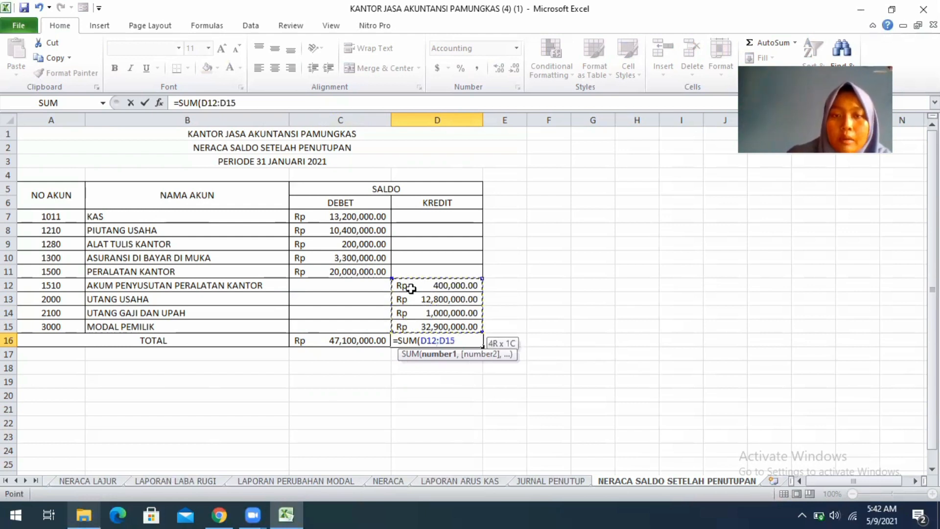
{"action": "type", "text": ")"}
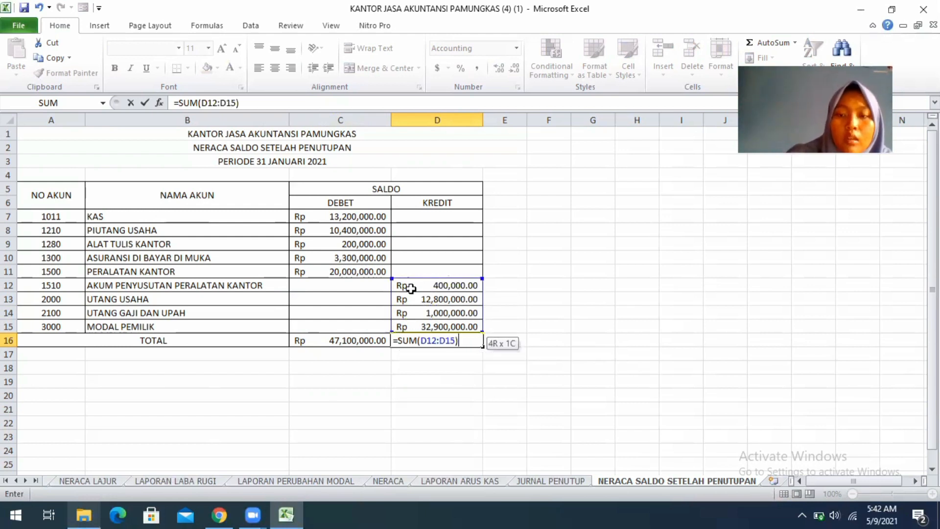
{"action": "key", "text": "Return"}
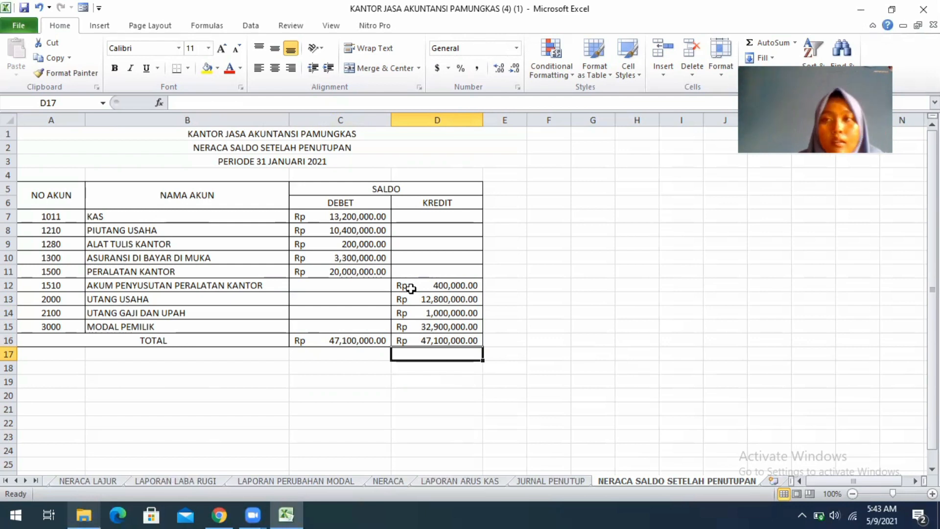
{"action": "left_click", "coordinate": [501, 71]}
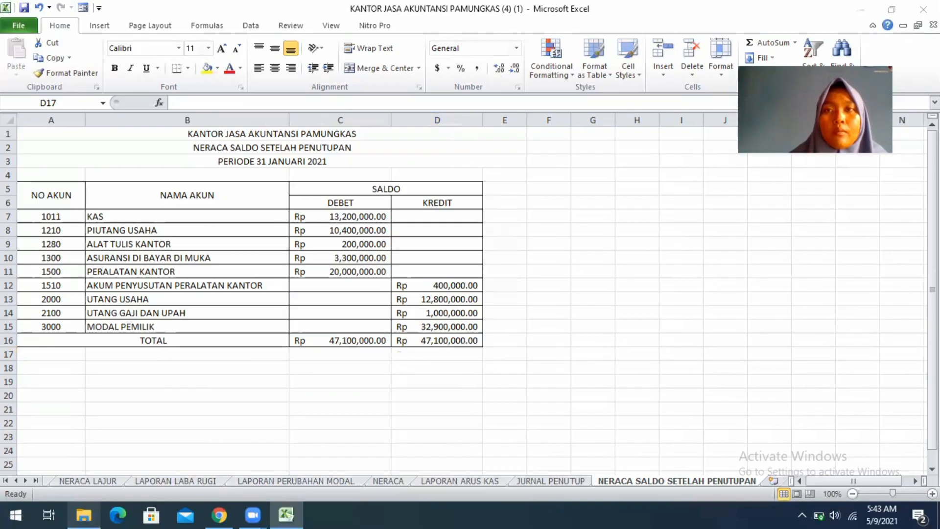